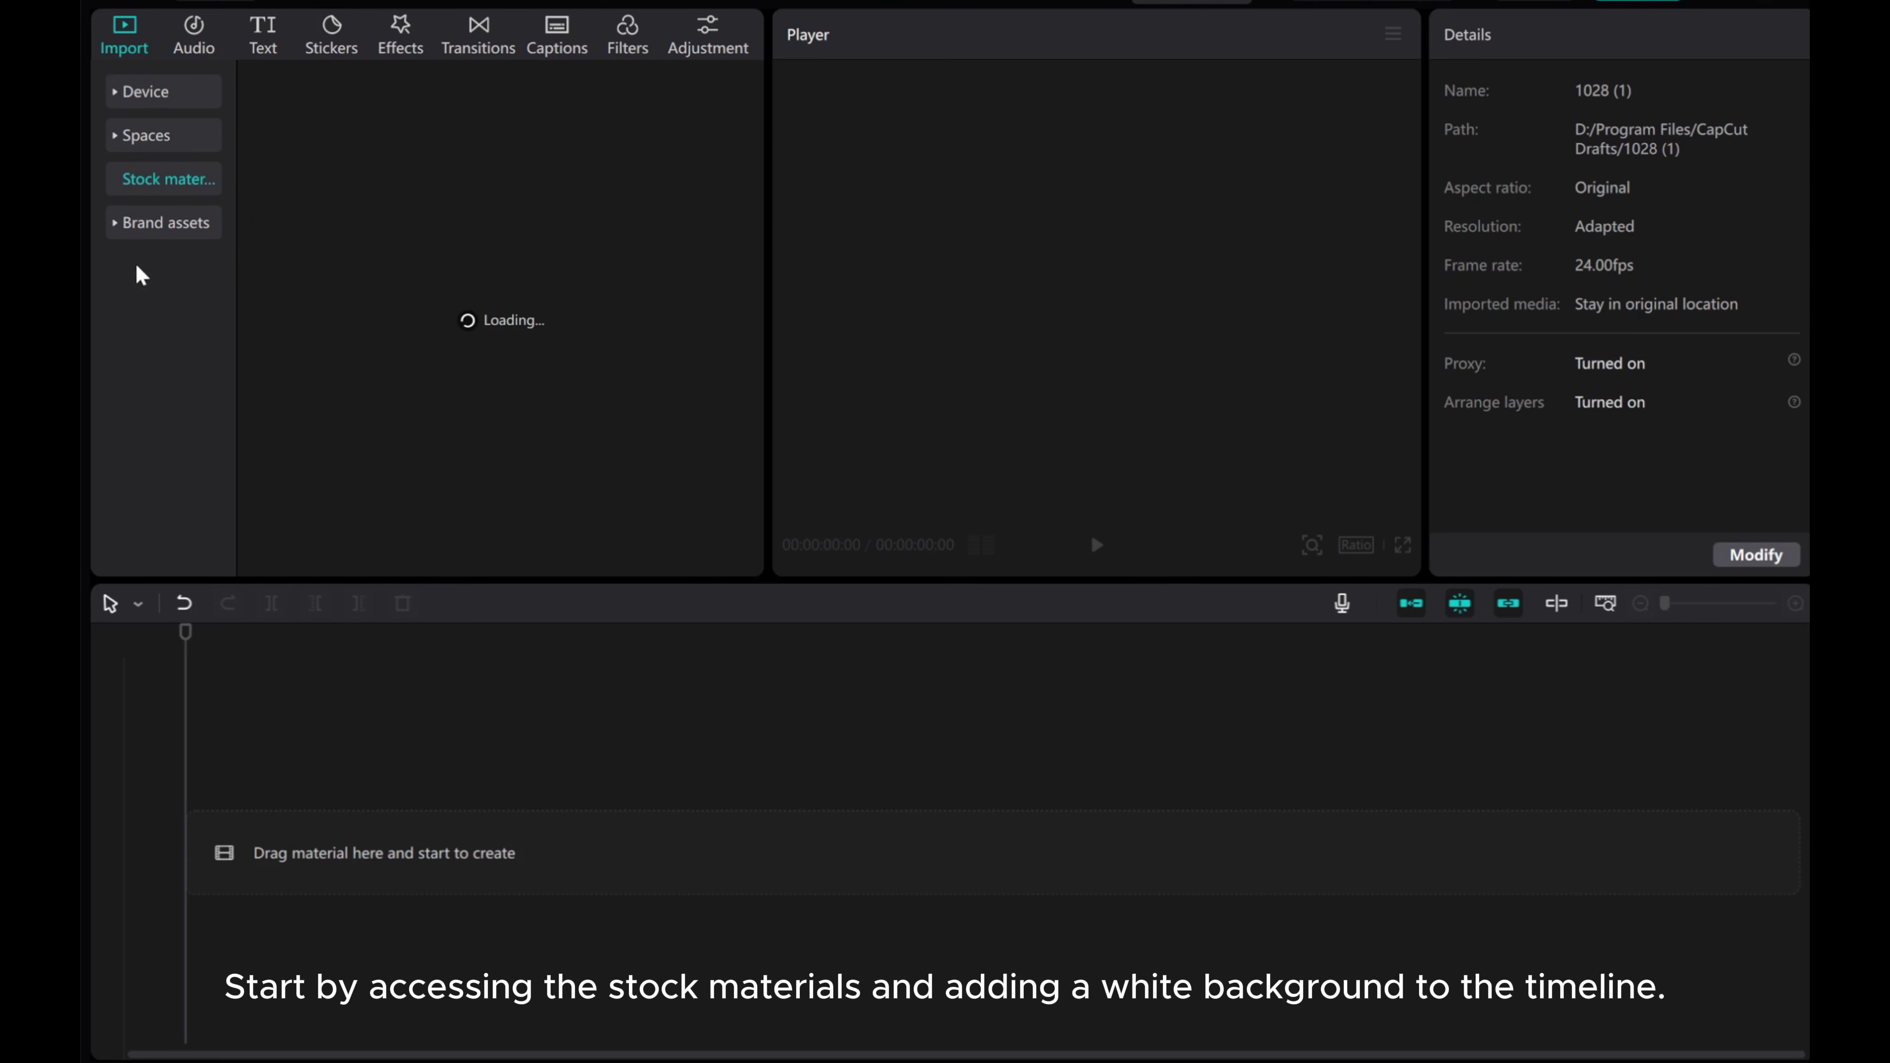
- Add the plain white stock background to the timeline and set its duration to 15 seconds
mouse_move(637, 349)
click(712, 341)
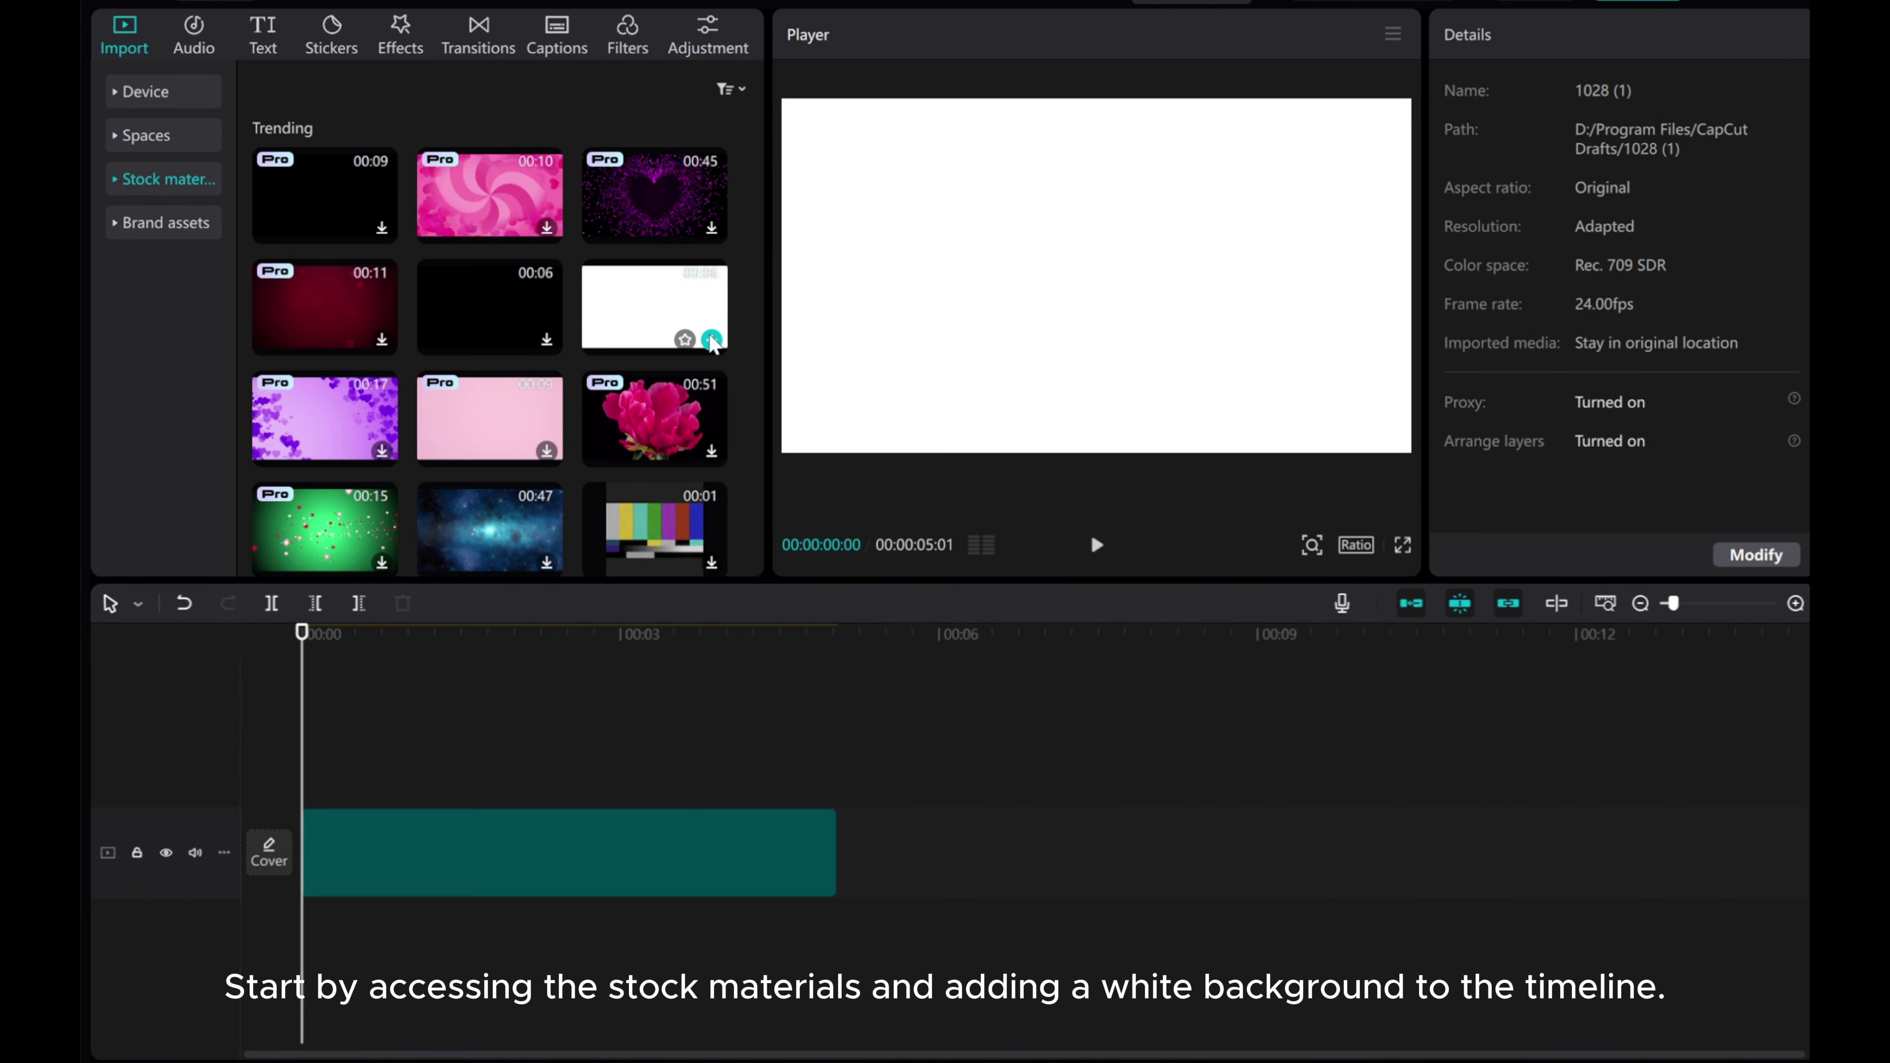
click(595, 827)
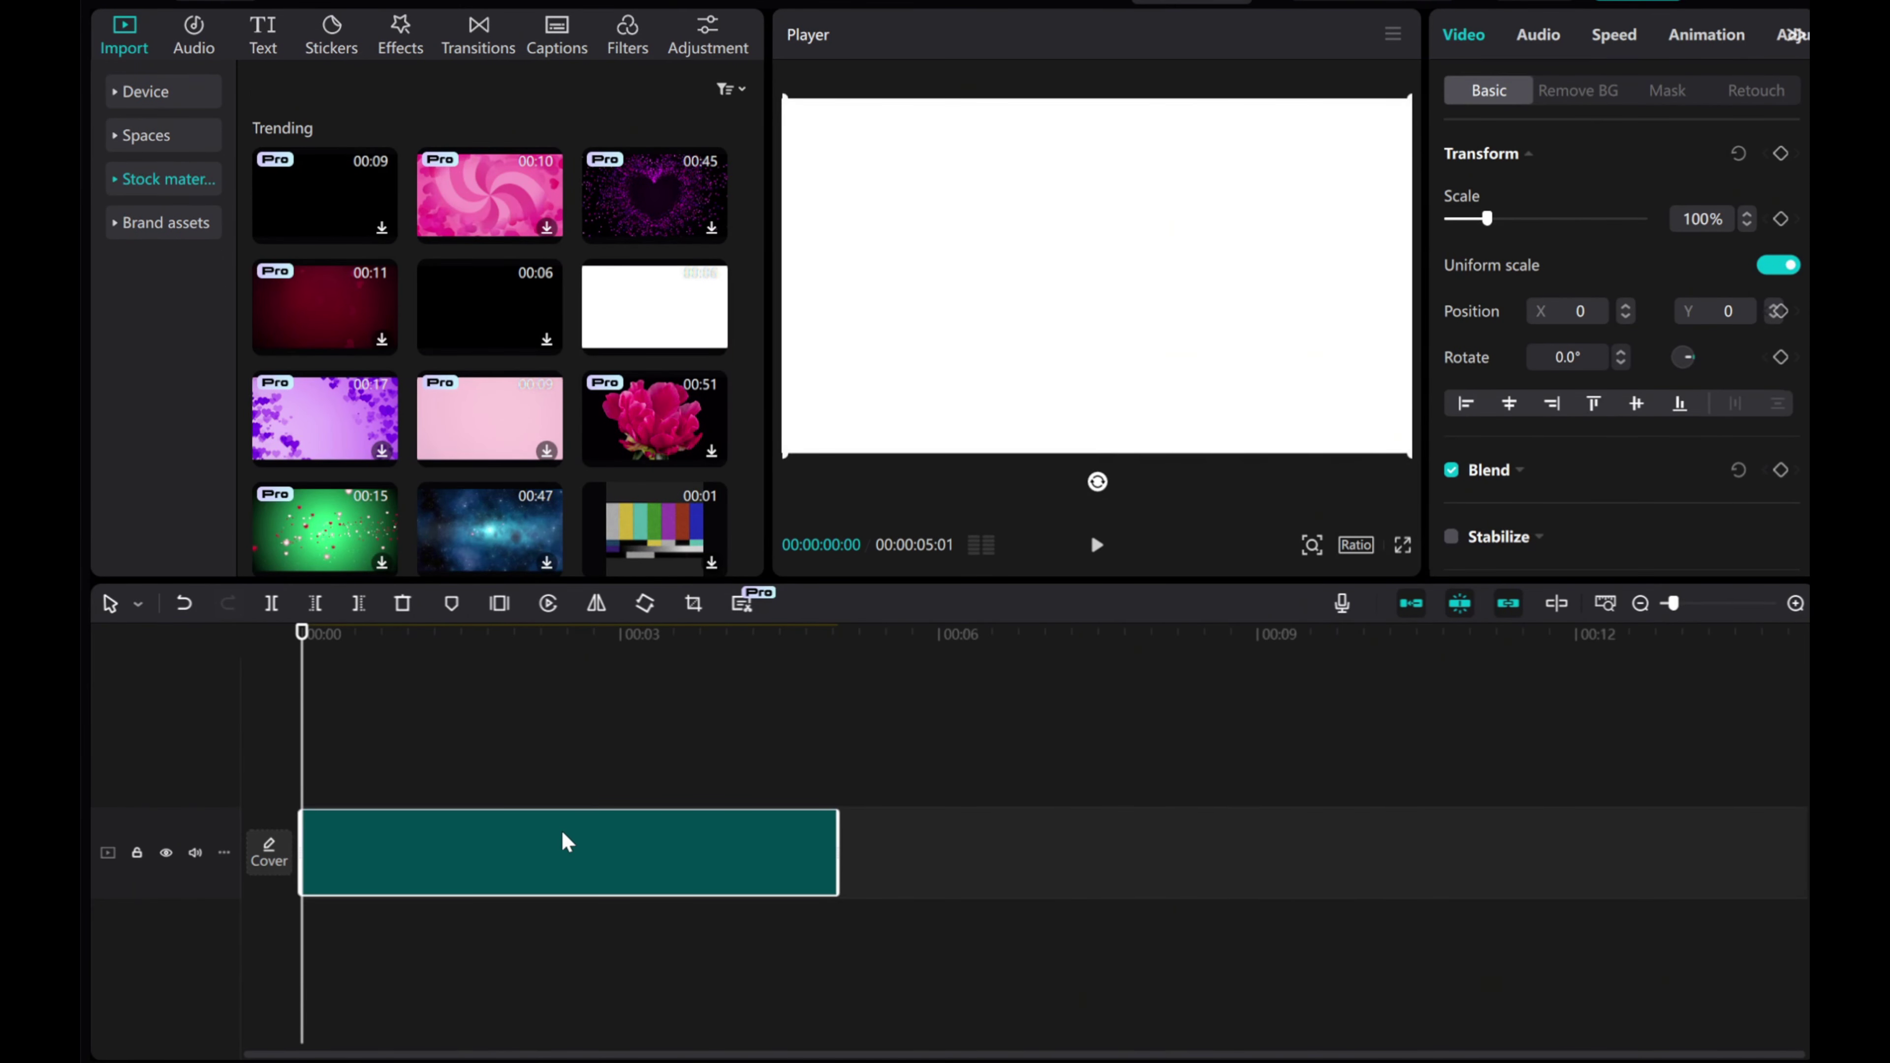
click(1608, 37)
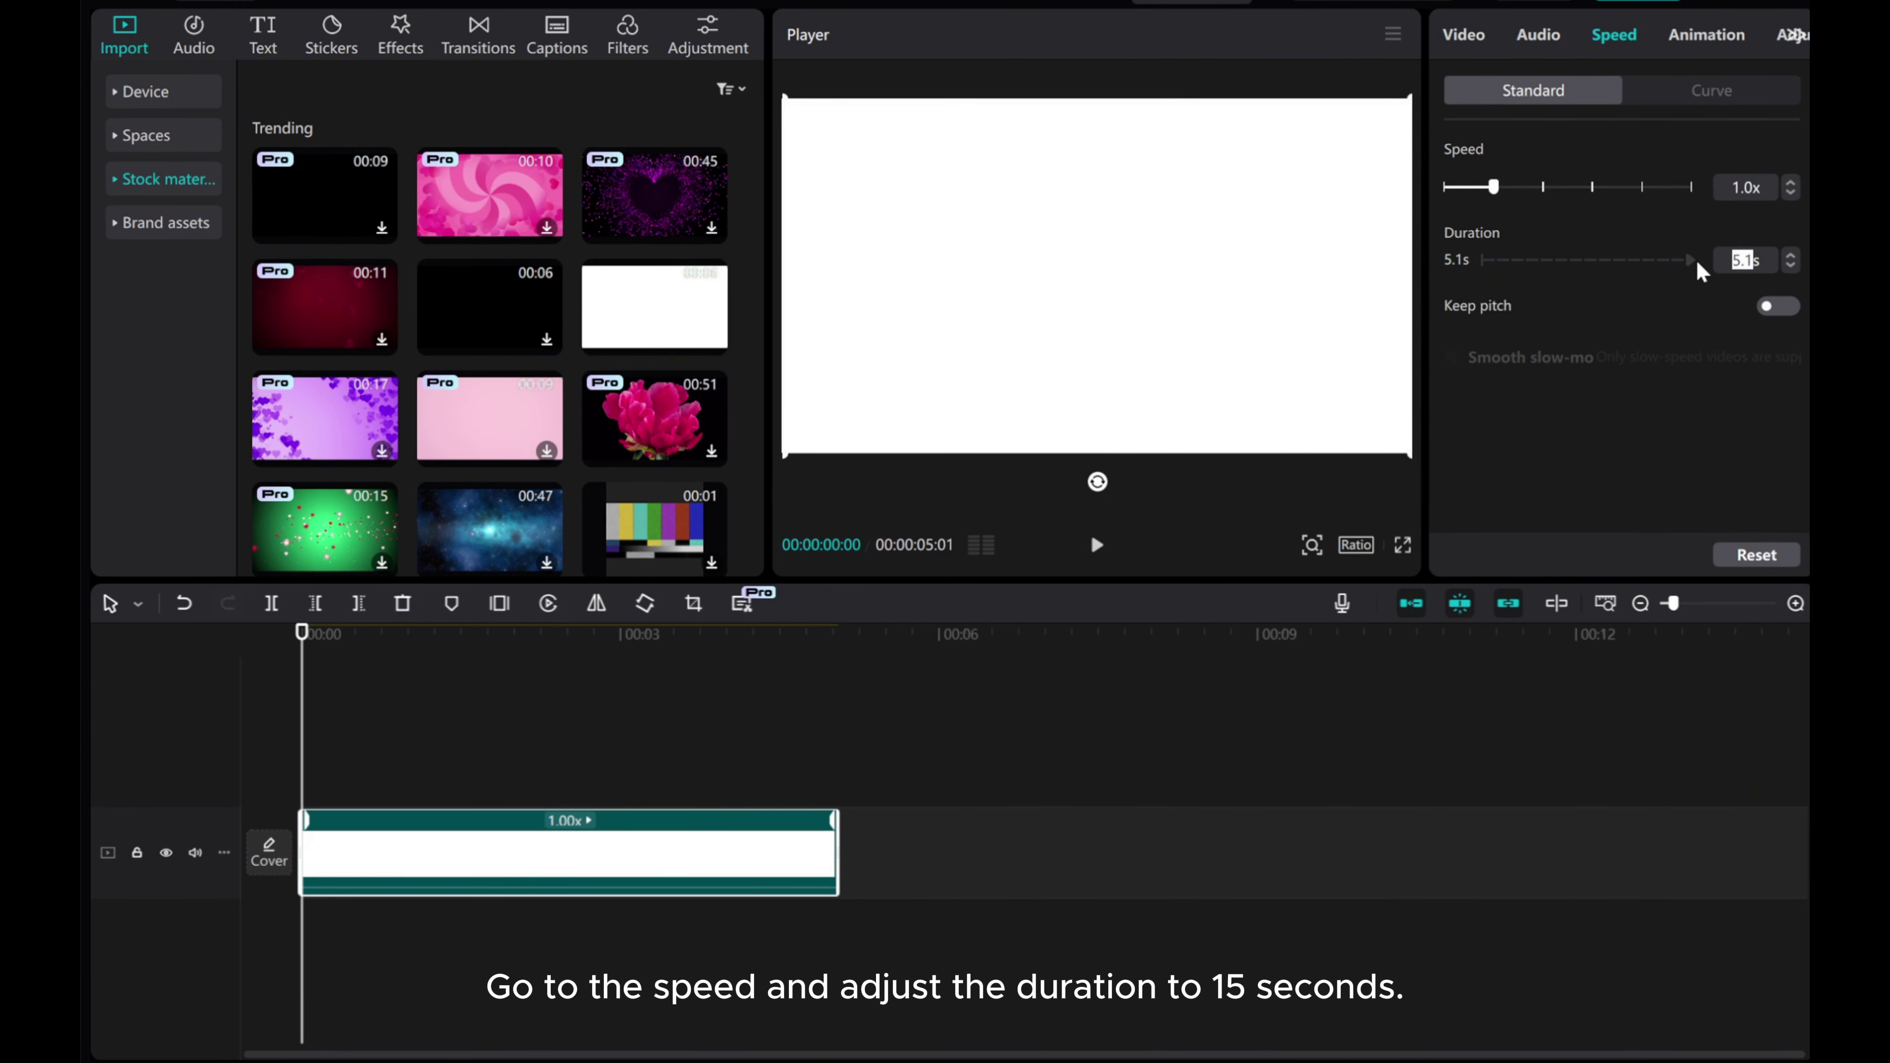
text(15)
key(Return)
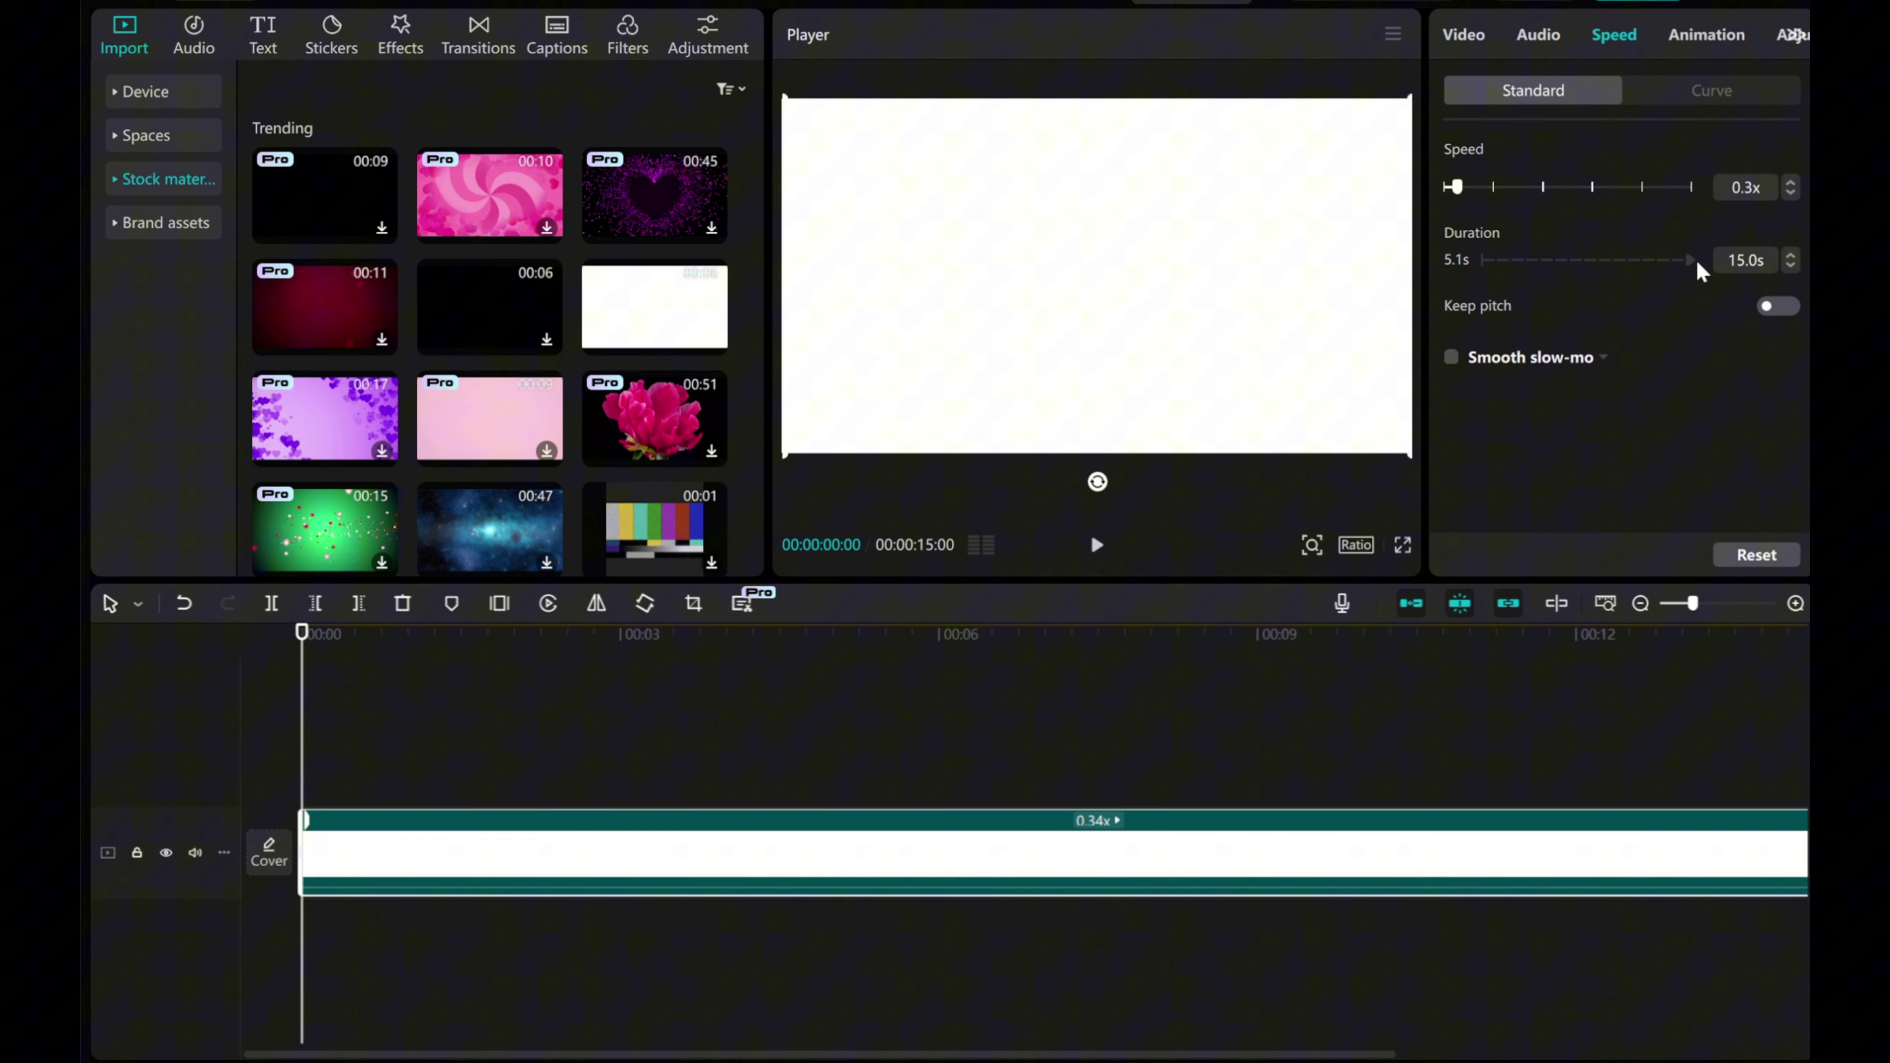
click(1641, 603)
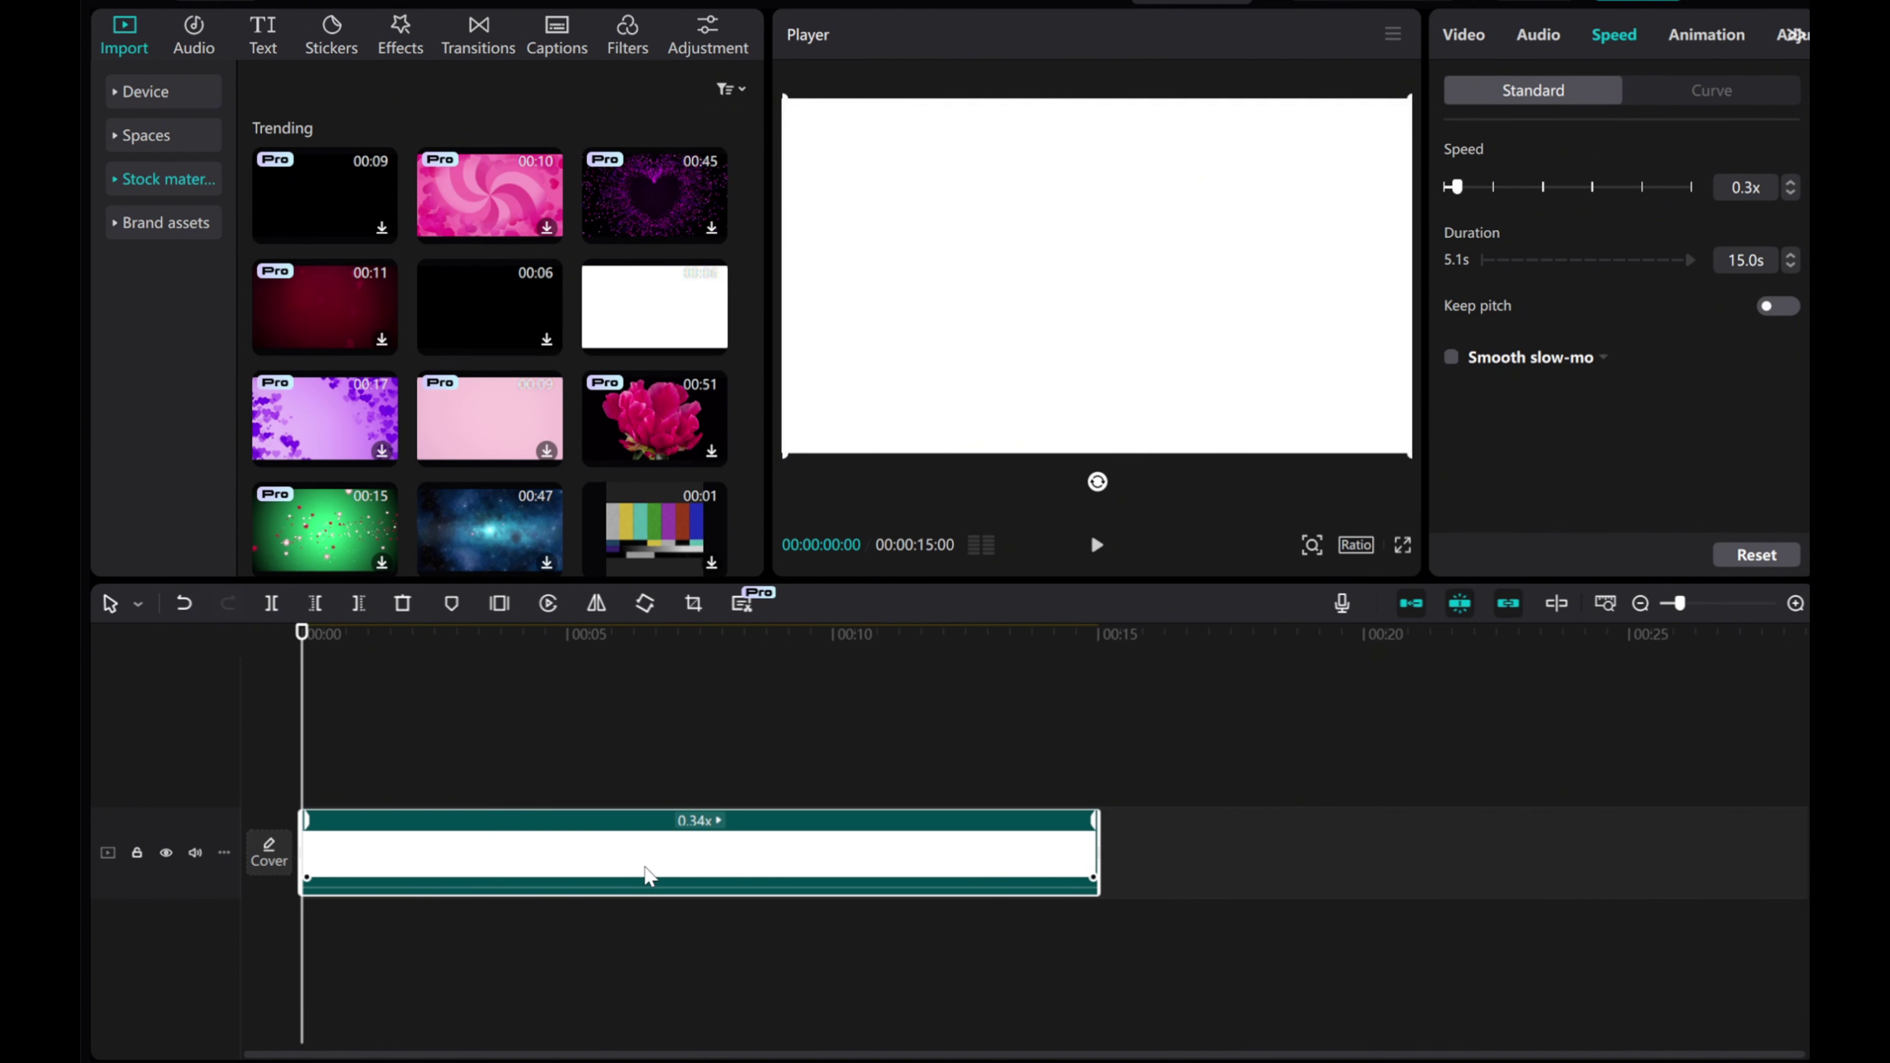
- Add a default text clip at the start and extend it to the full length of the white background
click(279, 55)
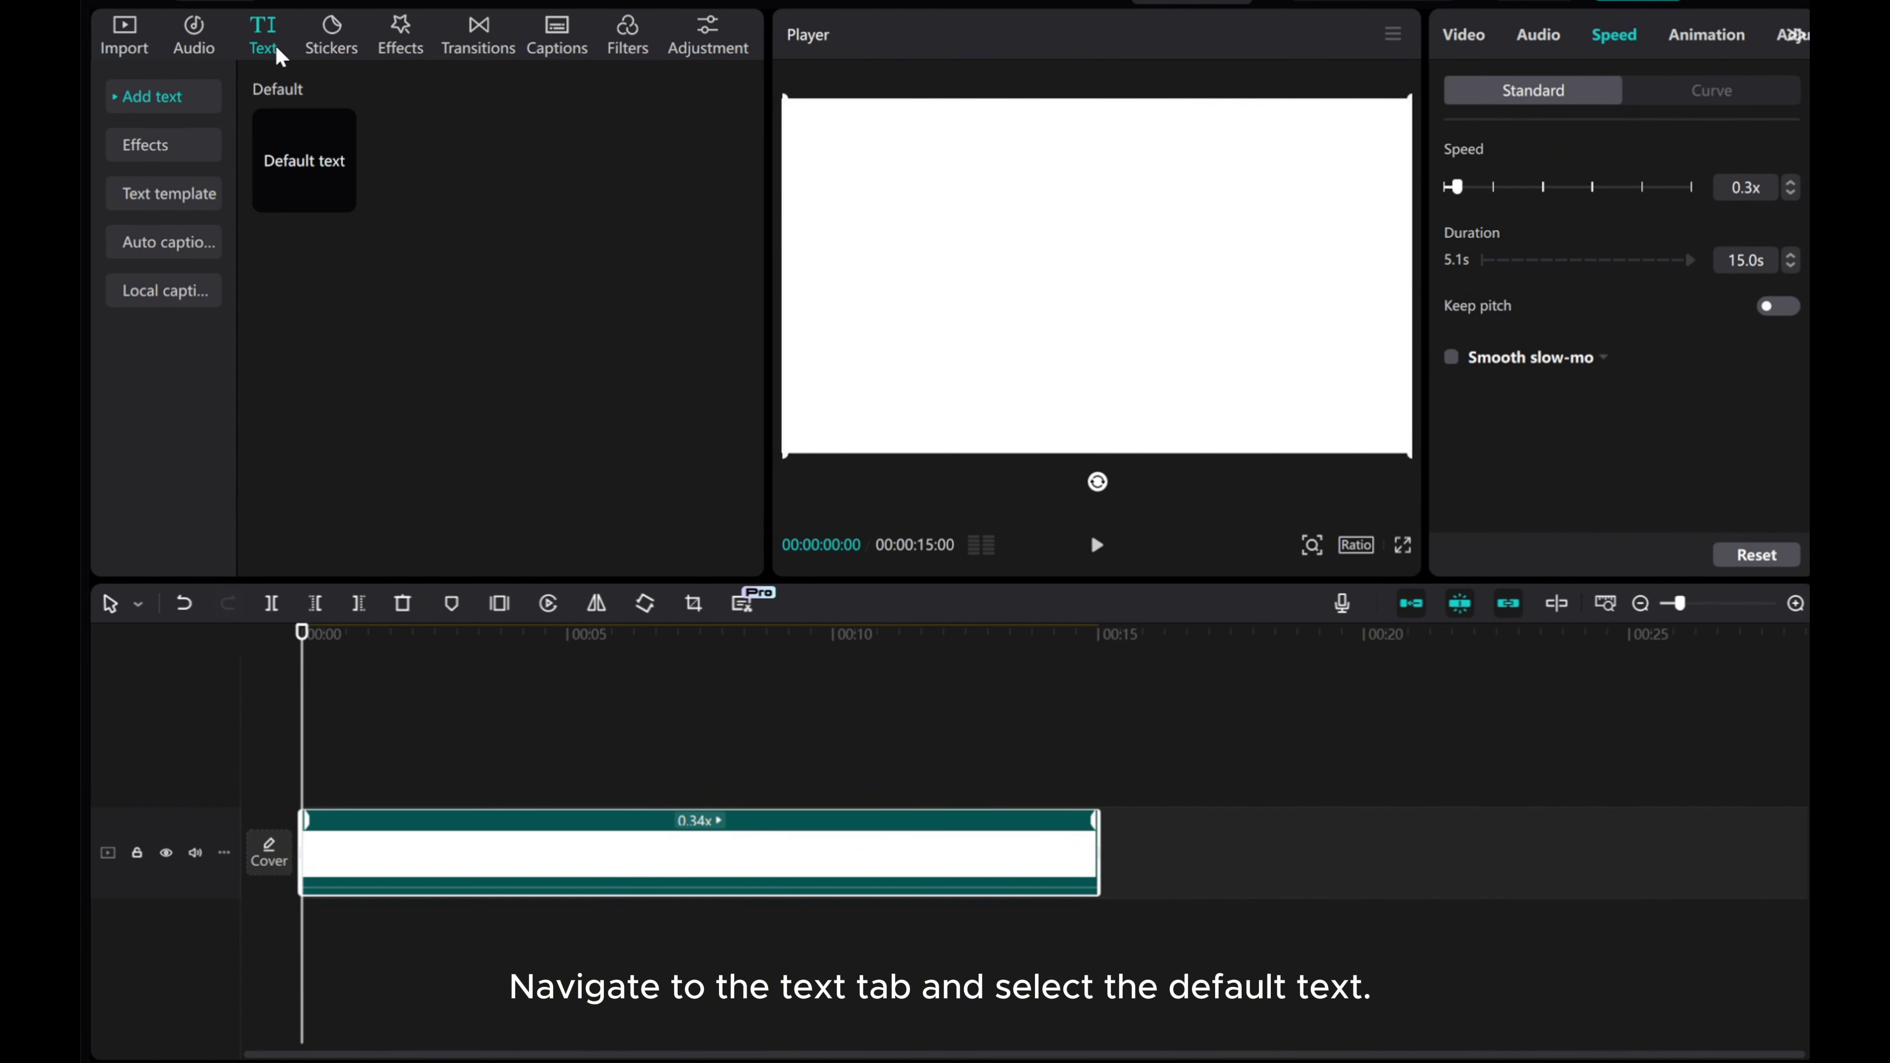
click(348, 202)
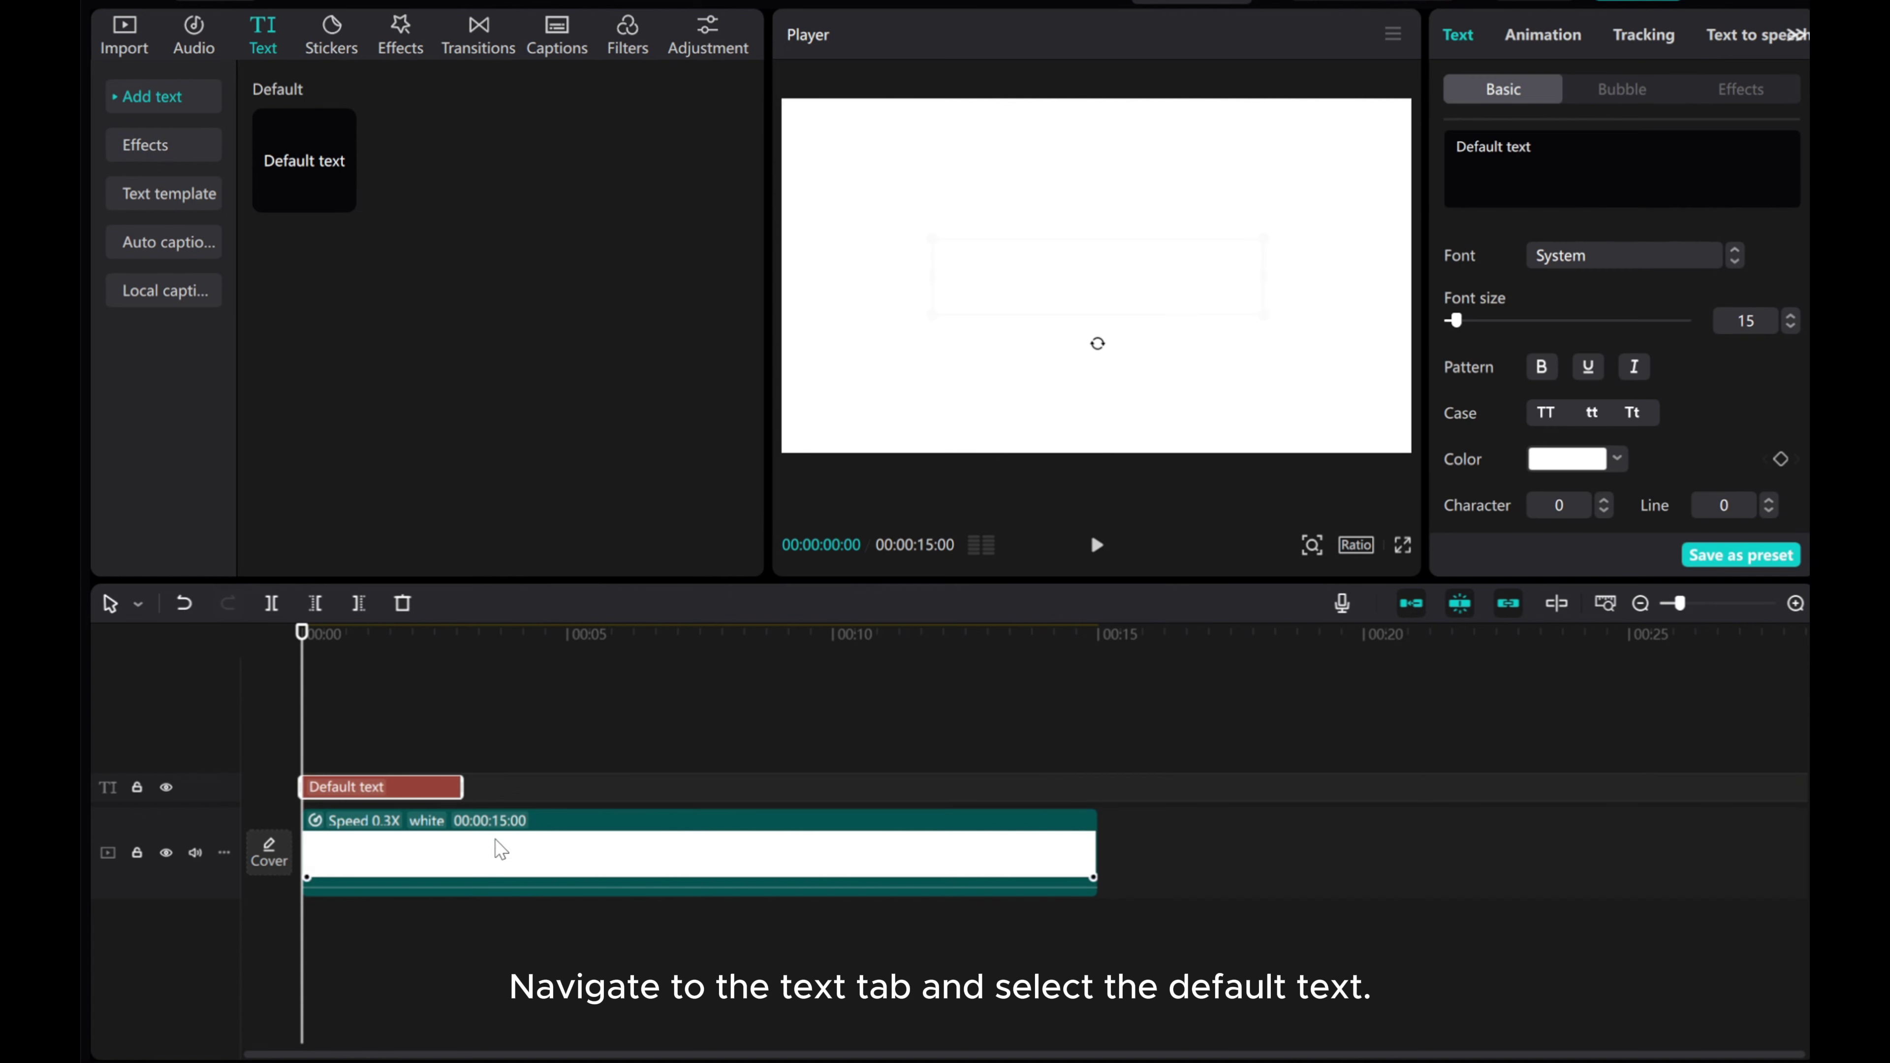
drag(463, 786, 1098, 787)
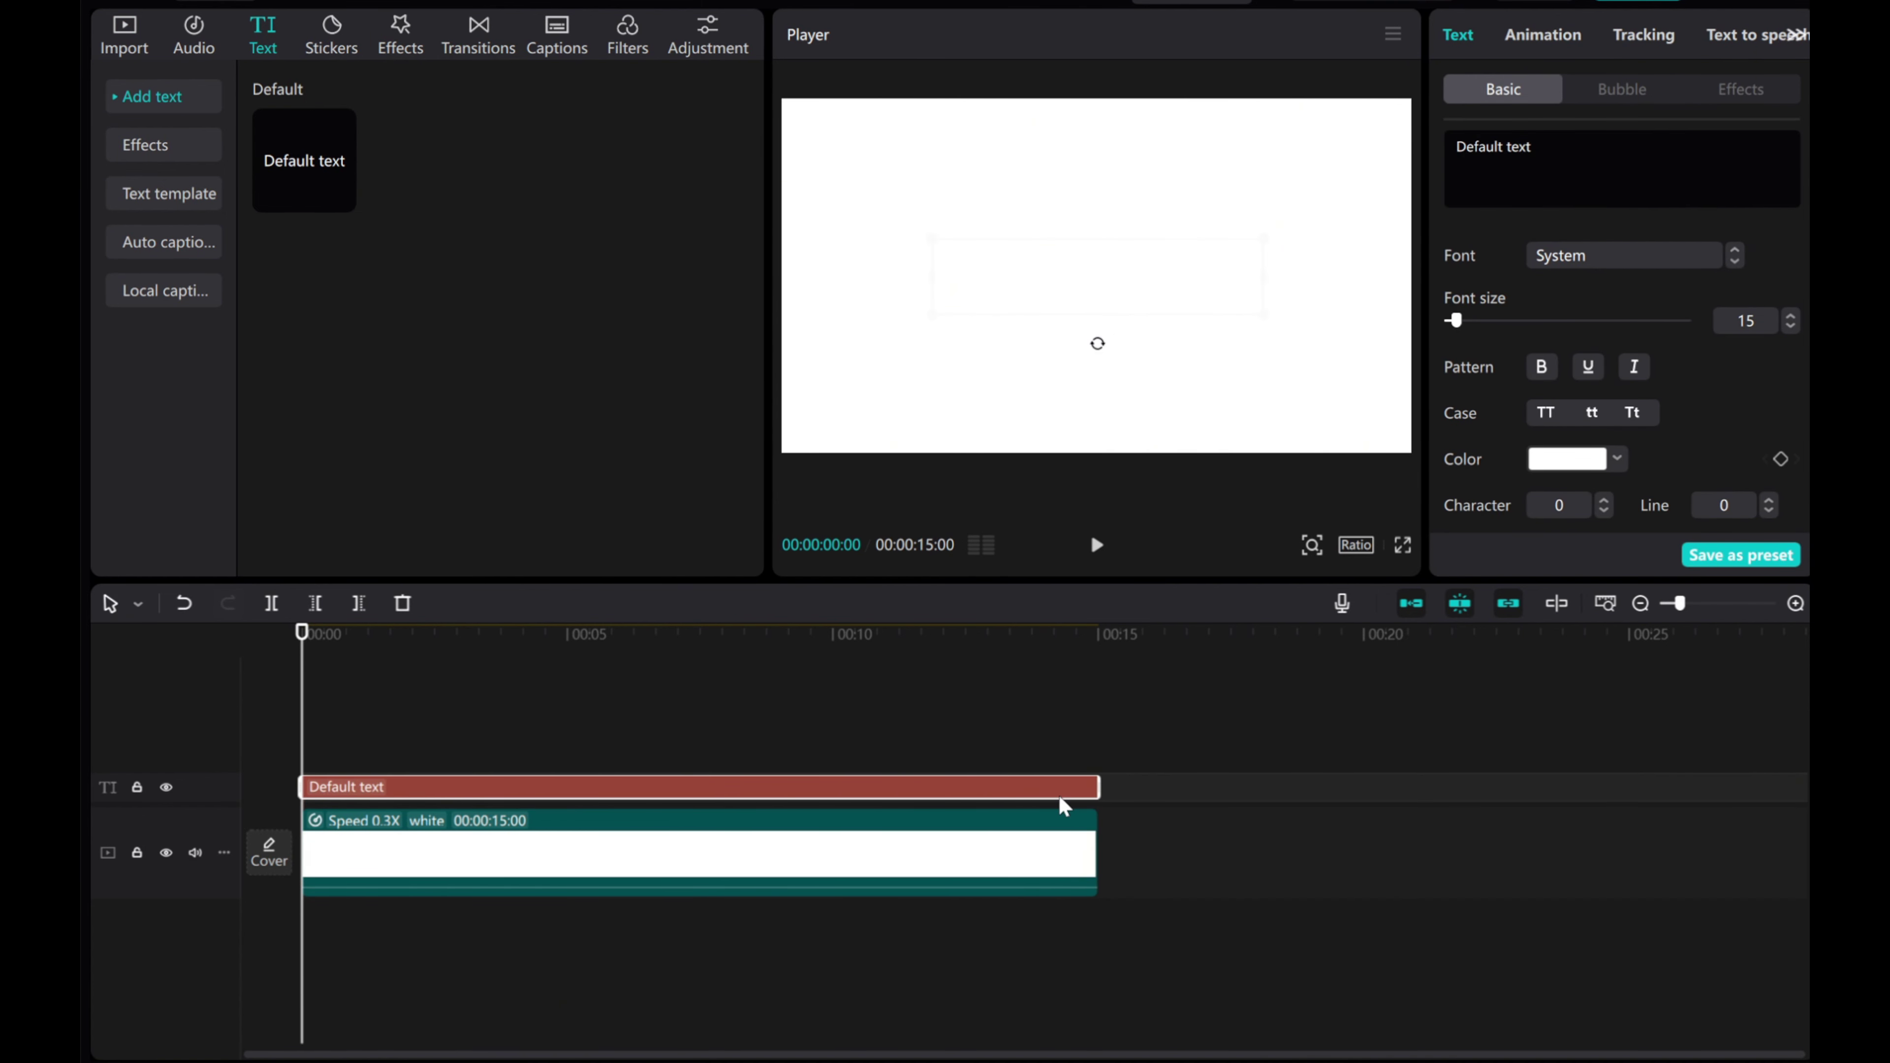
- Replace the default text with "how to" and colour it black (000000)
triple_click(1561, 154)
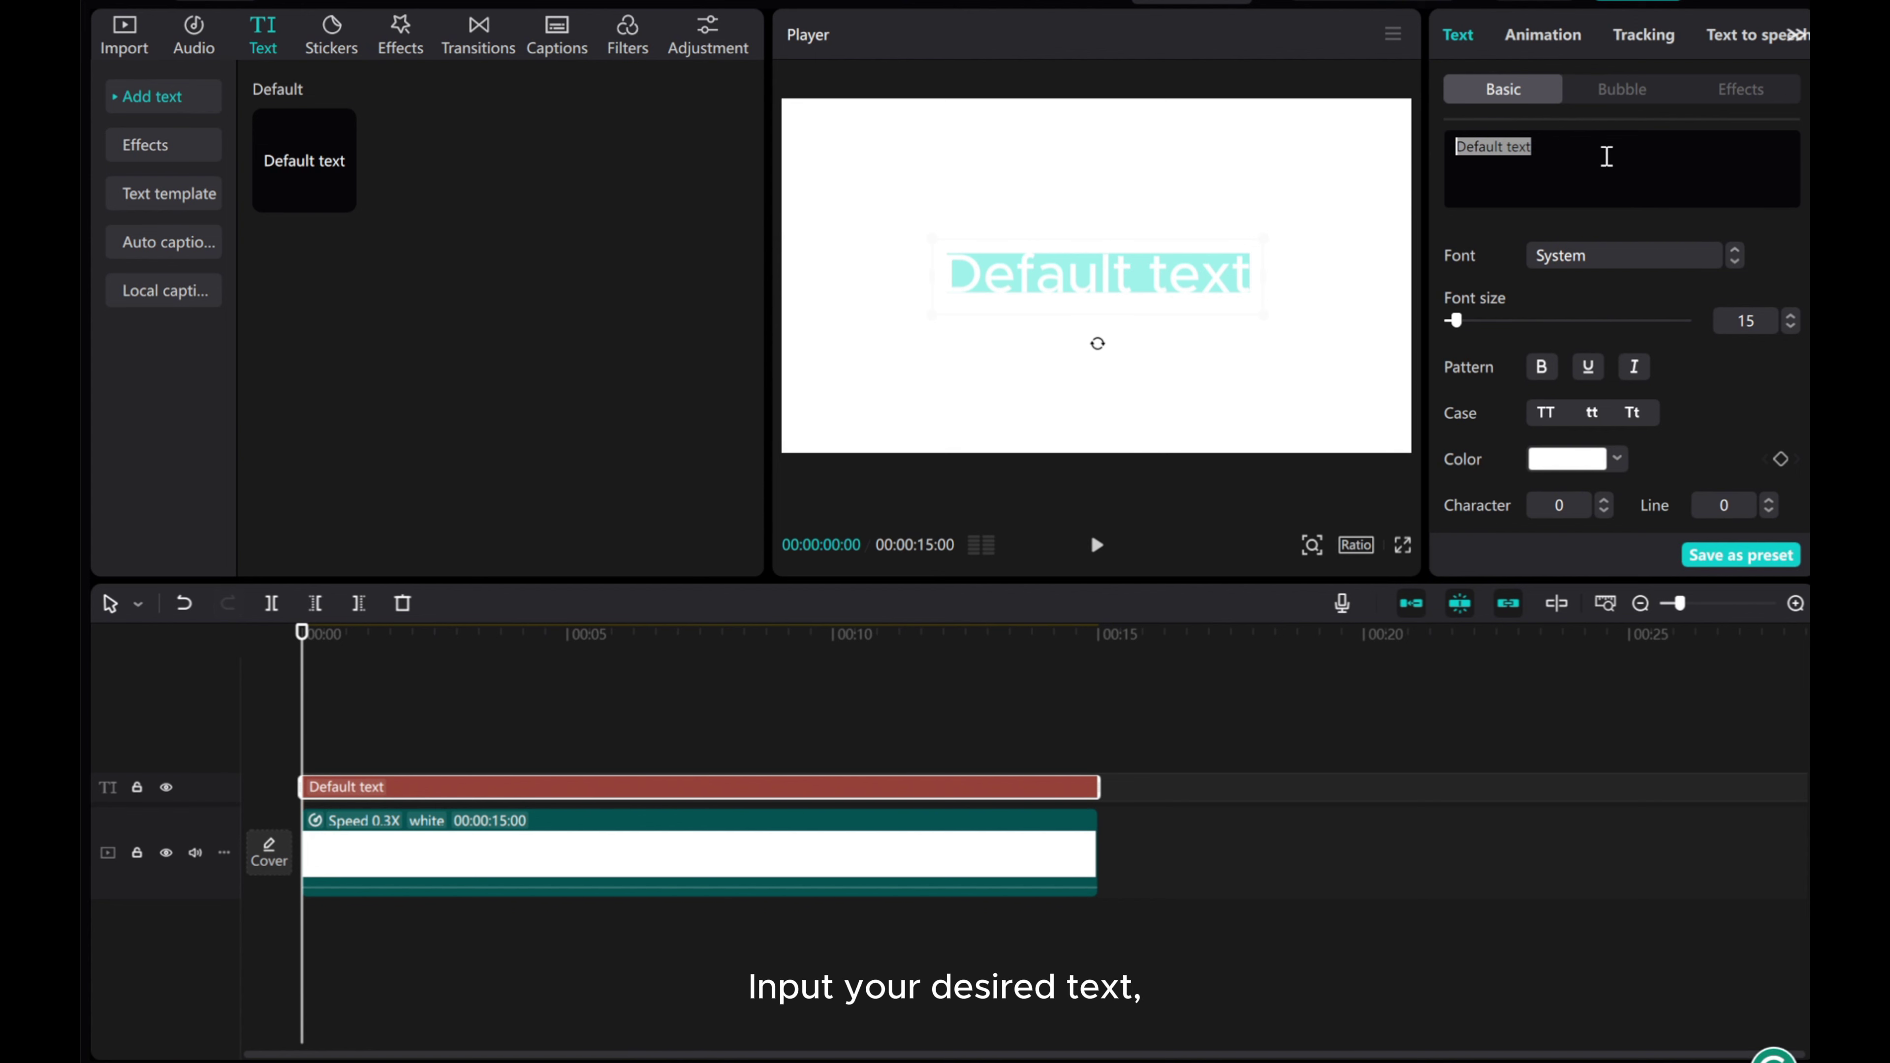
text(how to)
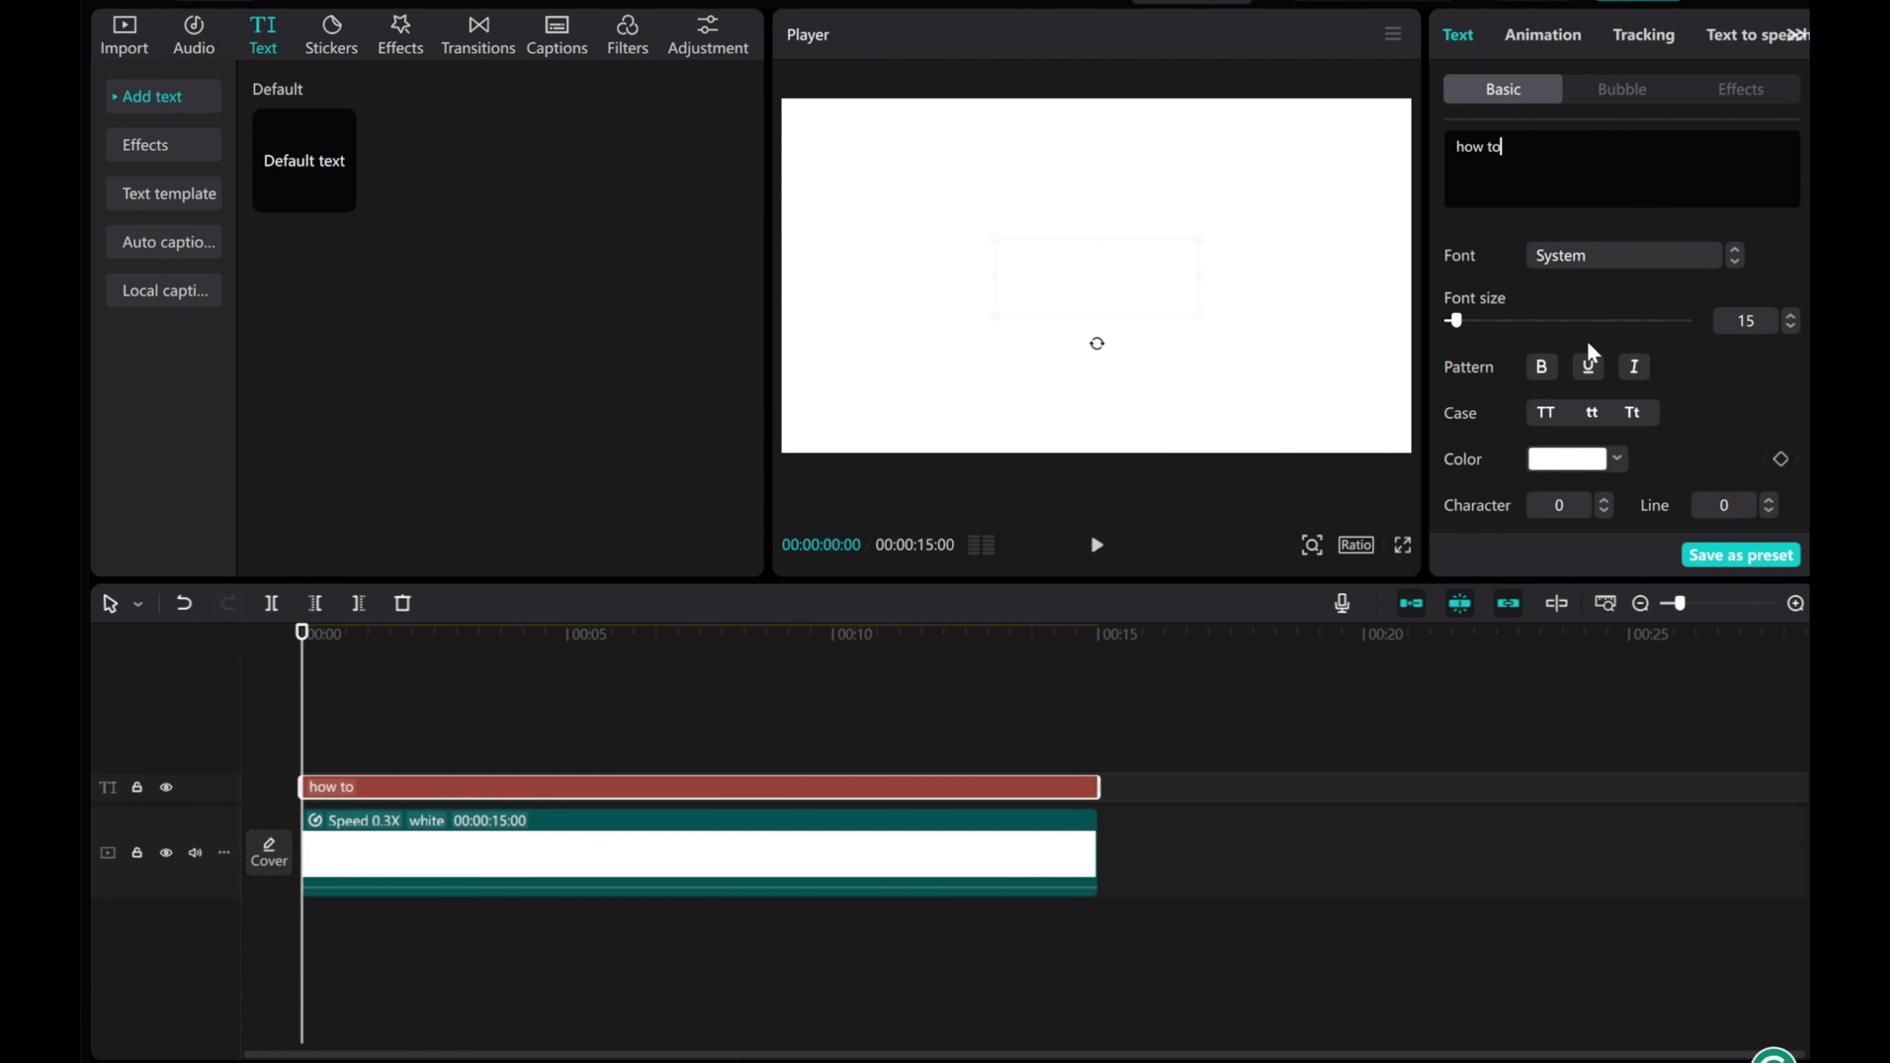
click(1557, 468)
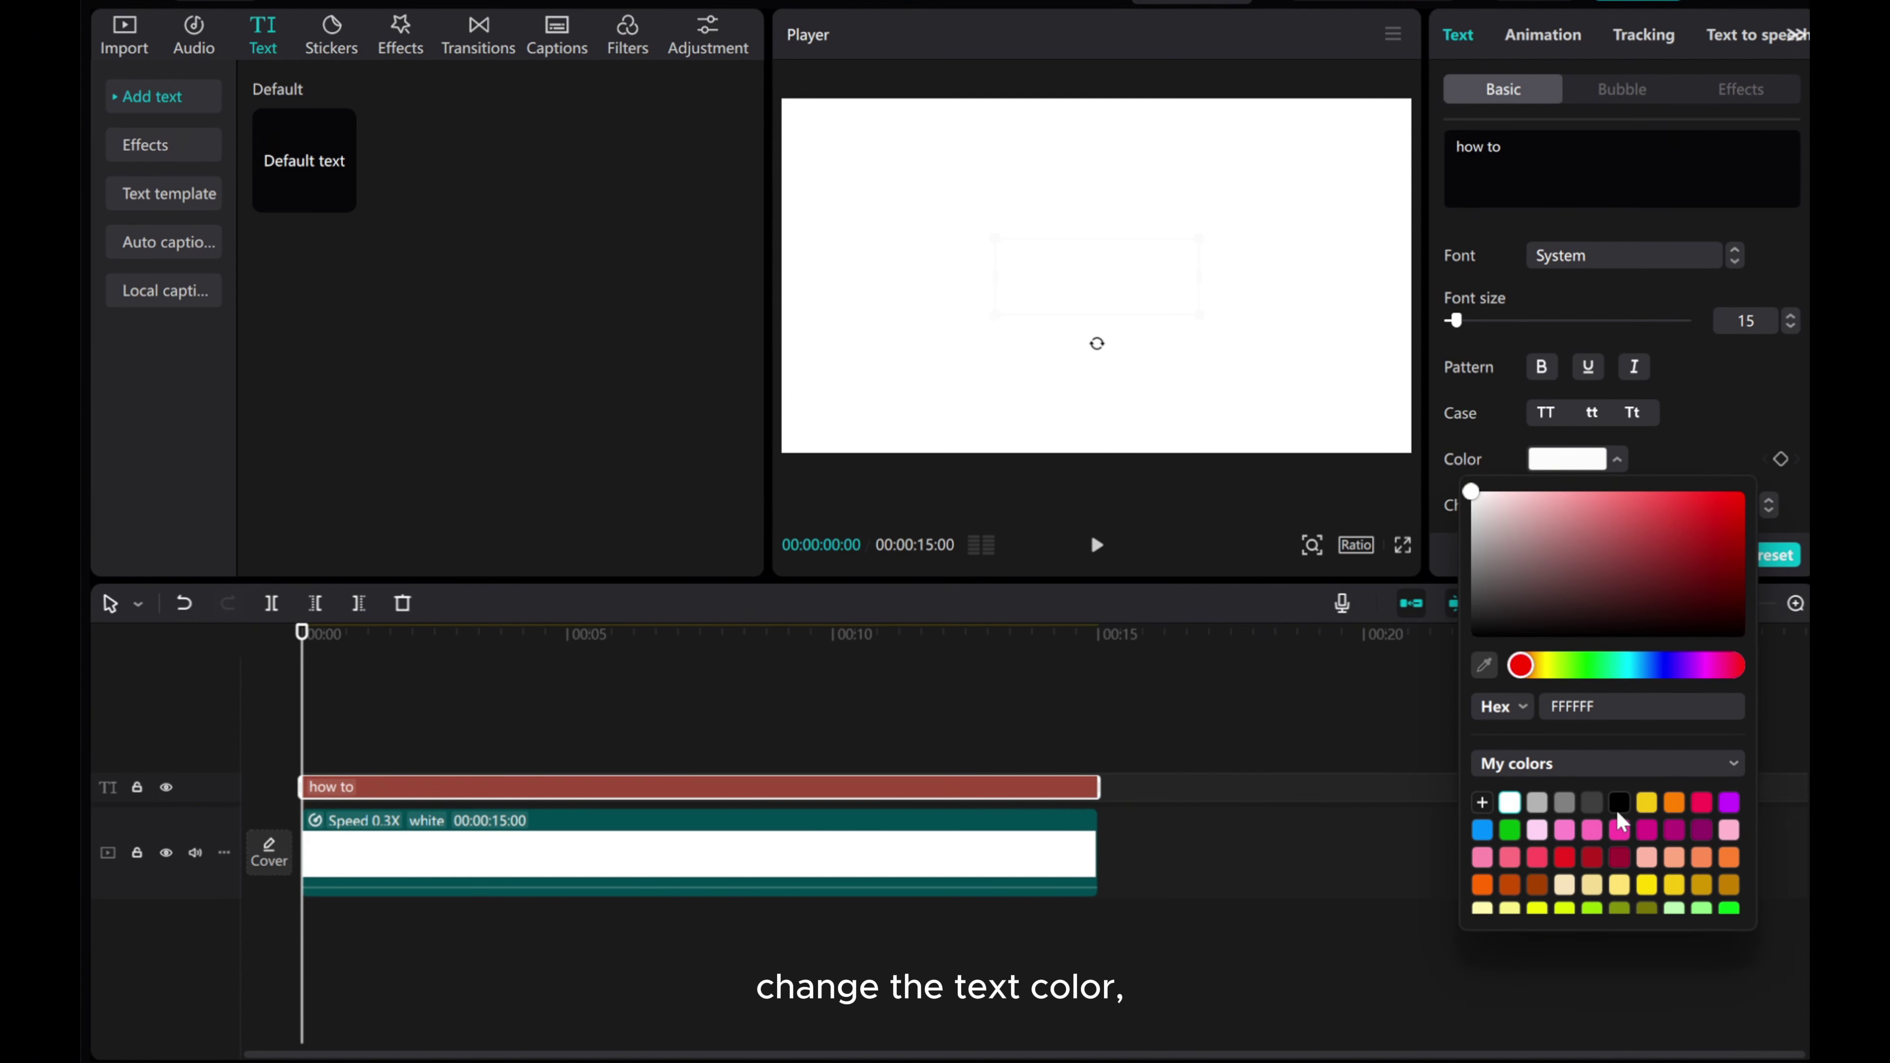
click(1620, 804)
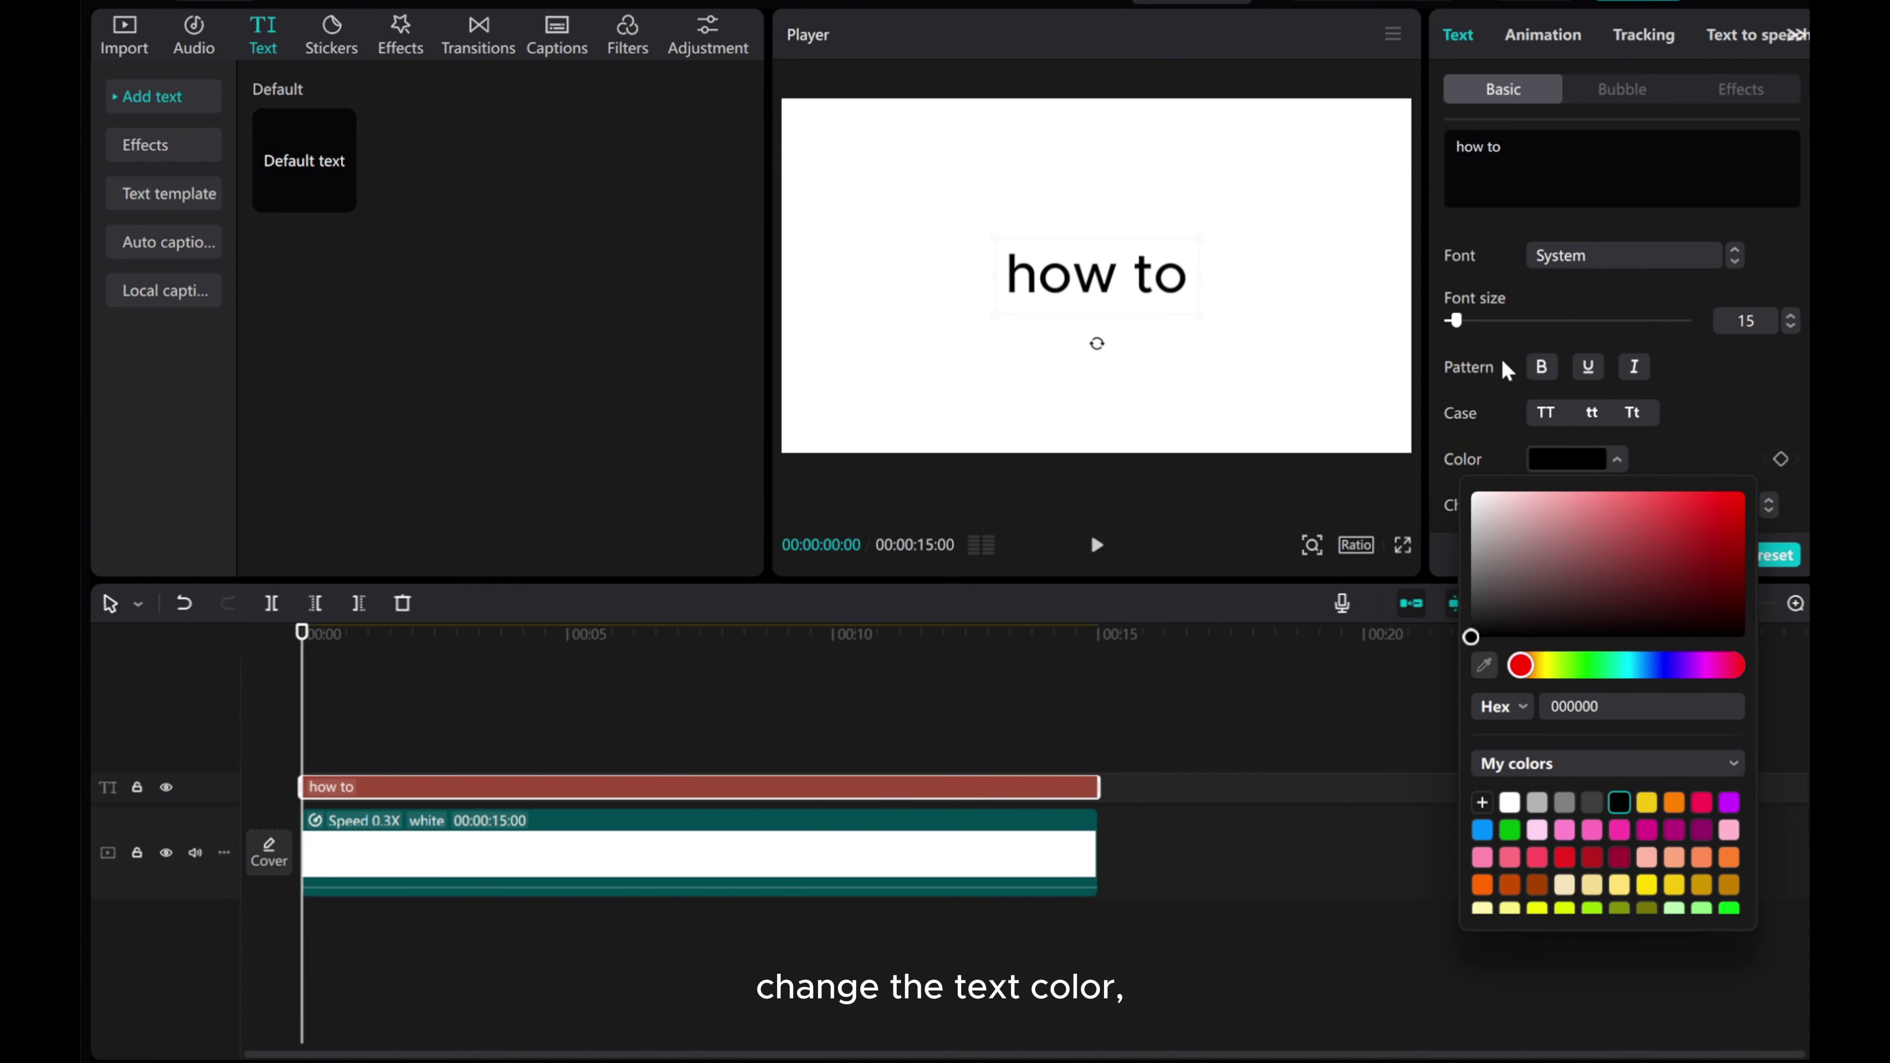
- Style the "how to" text in uppercase Impact at font size 25 and move it to the frame's upper-left corner
click(1584, 261)
click(1583, 257)
click(1589, 319)
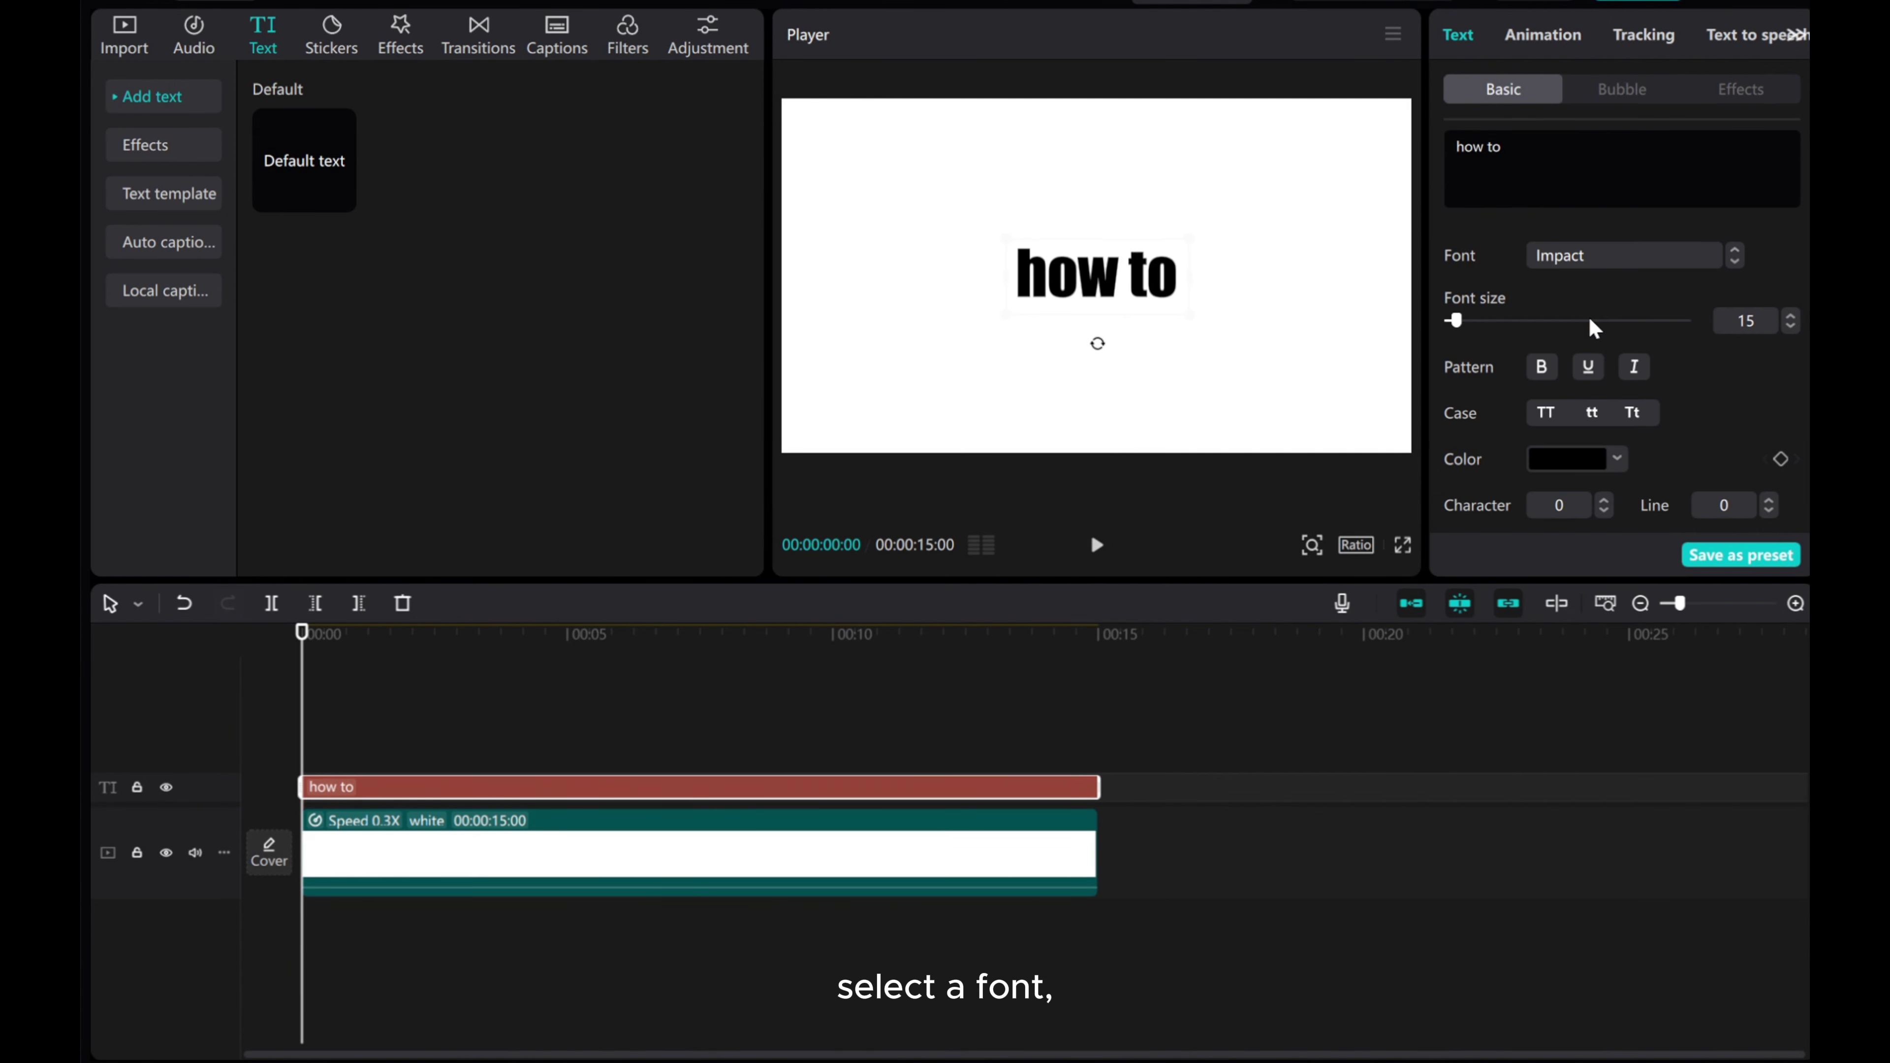
click(1552, 410)
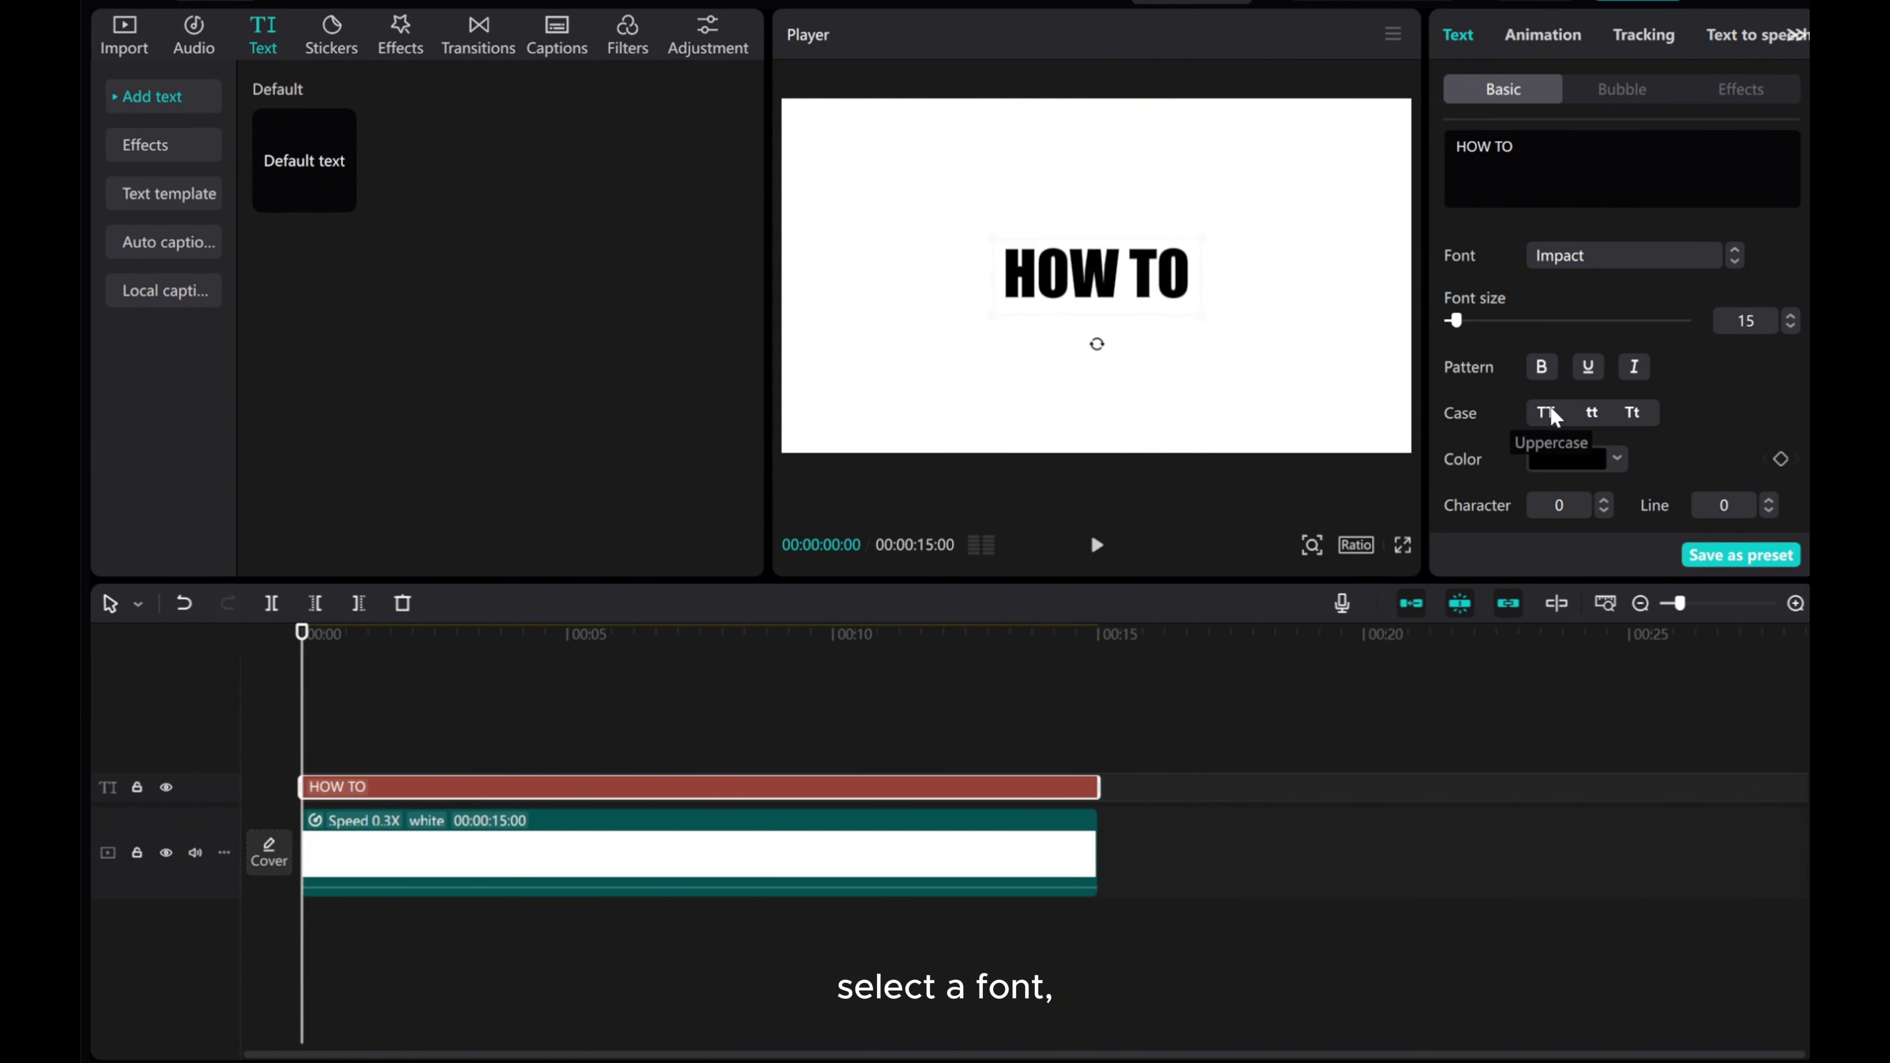
drag(1744, 325, 1735, 328)
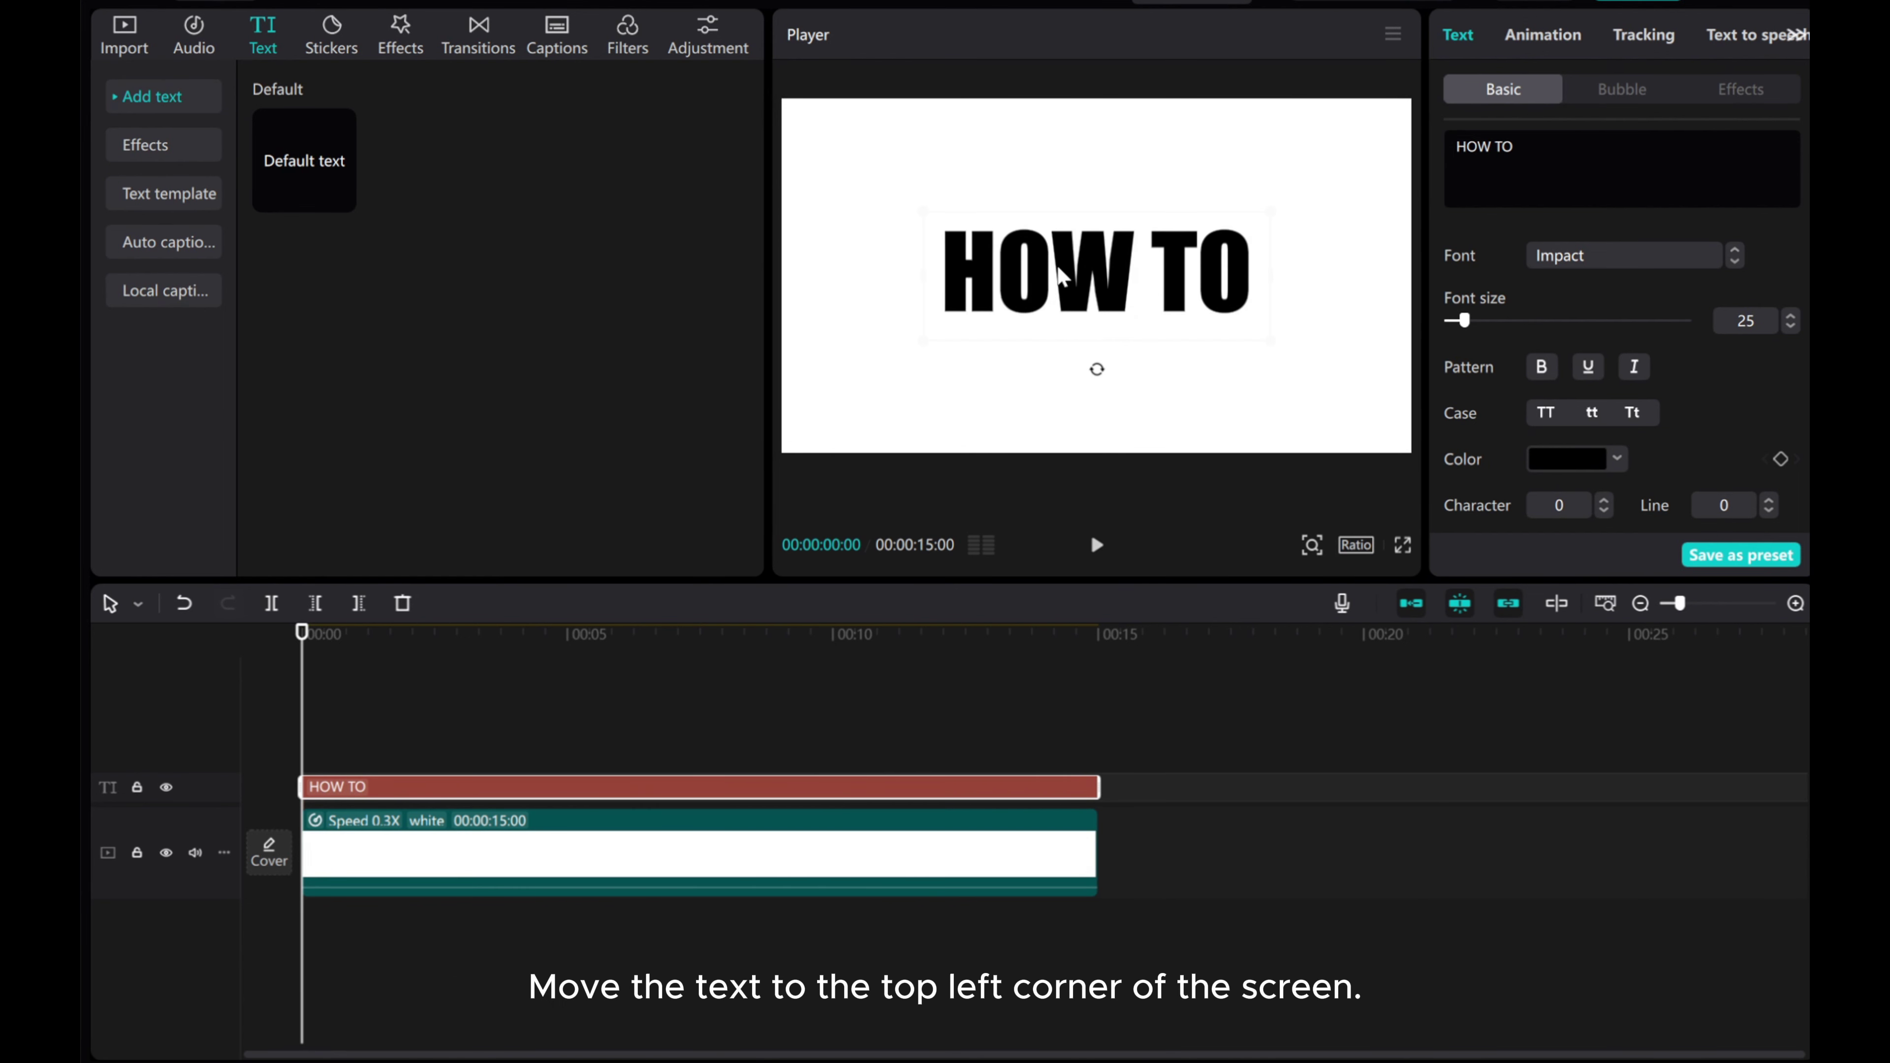
drag(1060, 264, 920, 165)
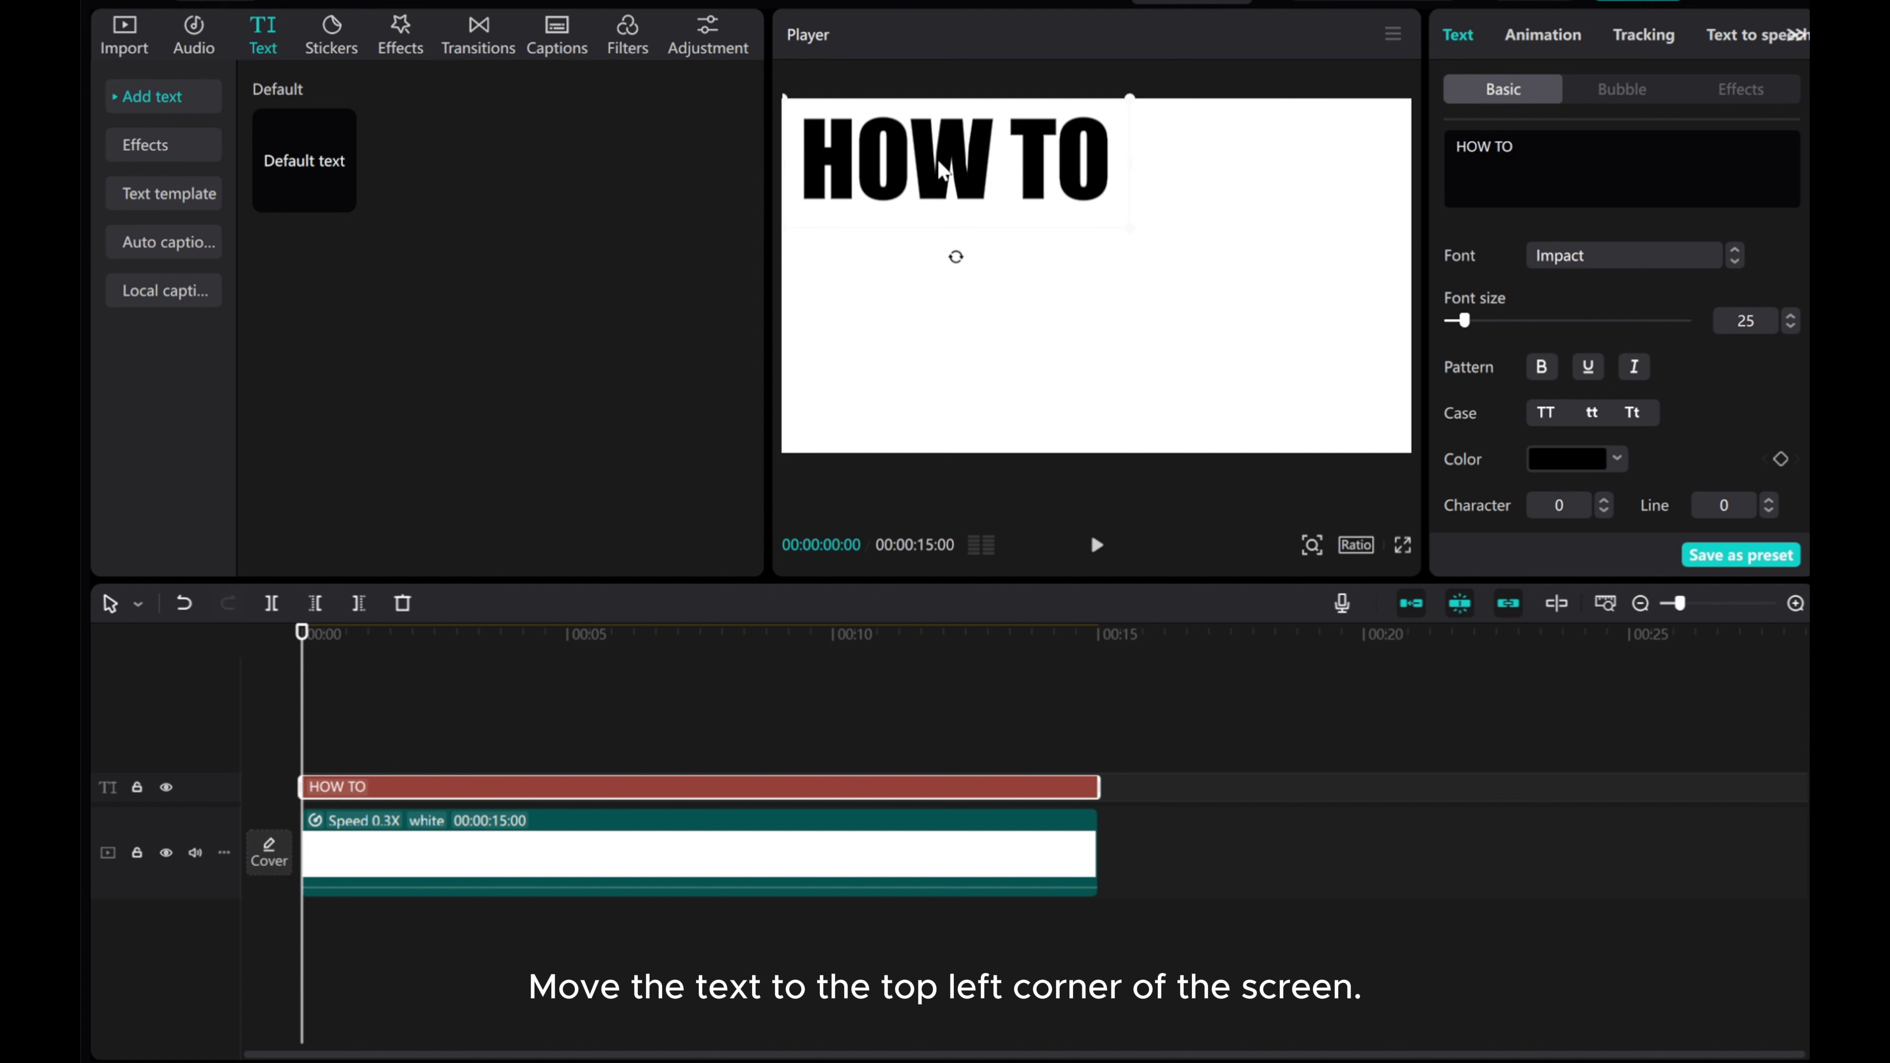
- Apply the Typewriter entrance animation to the "HOW TO" text and play it back from the start
click(1542, 36)
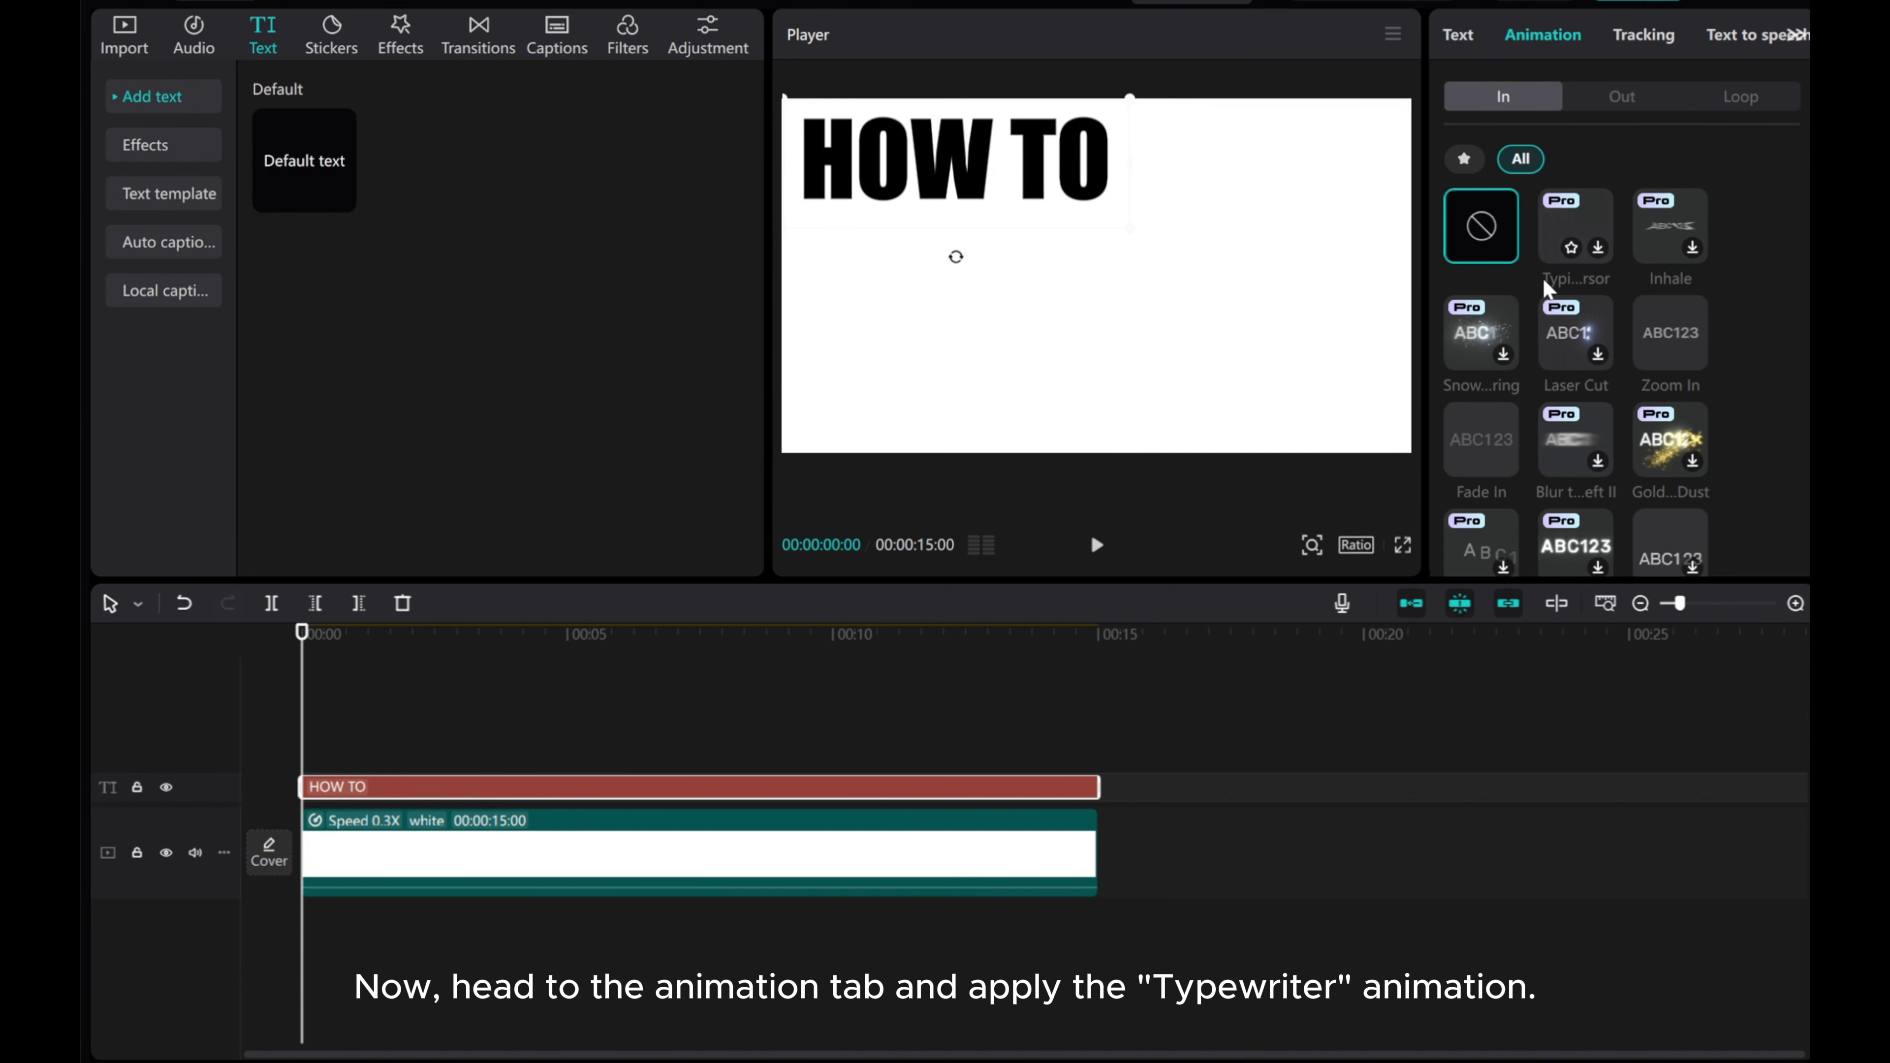
scroll(1560, 422, down, 1)
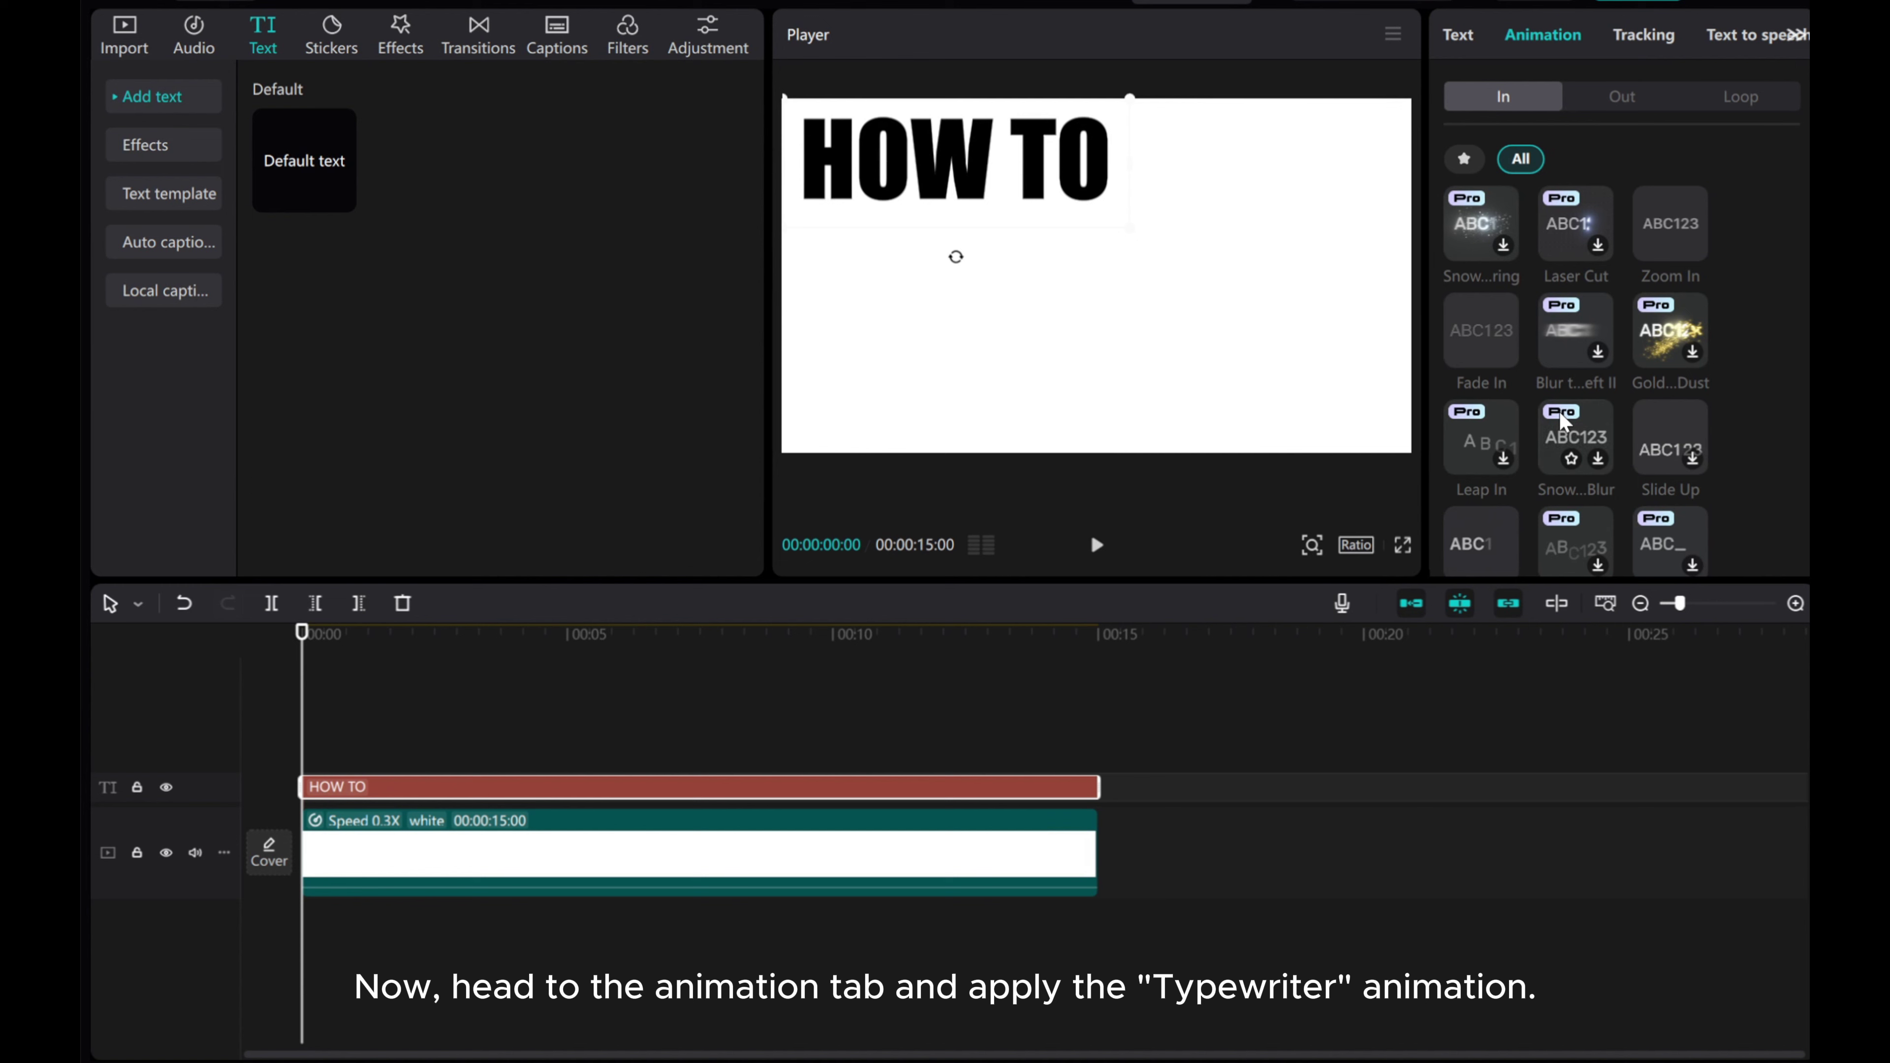
scroll(1560, 411, down, 2)
click(1675, 459)
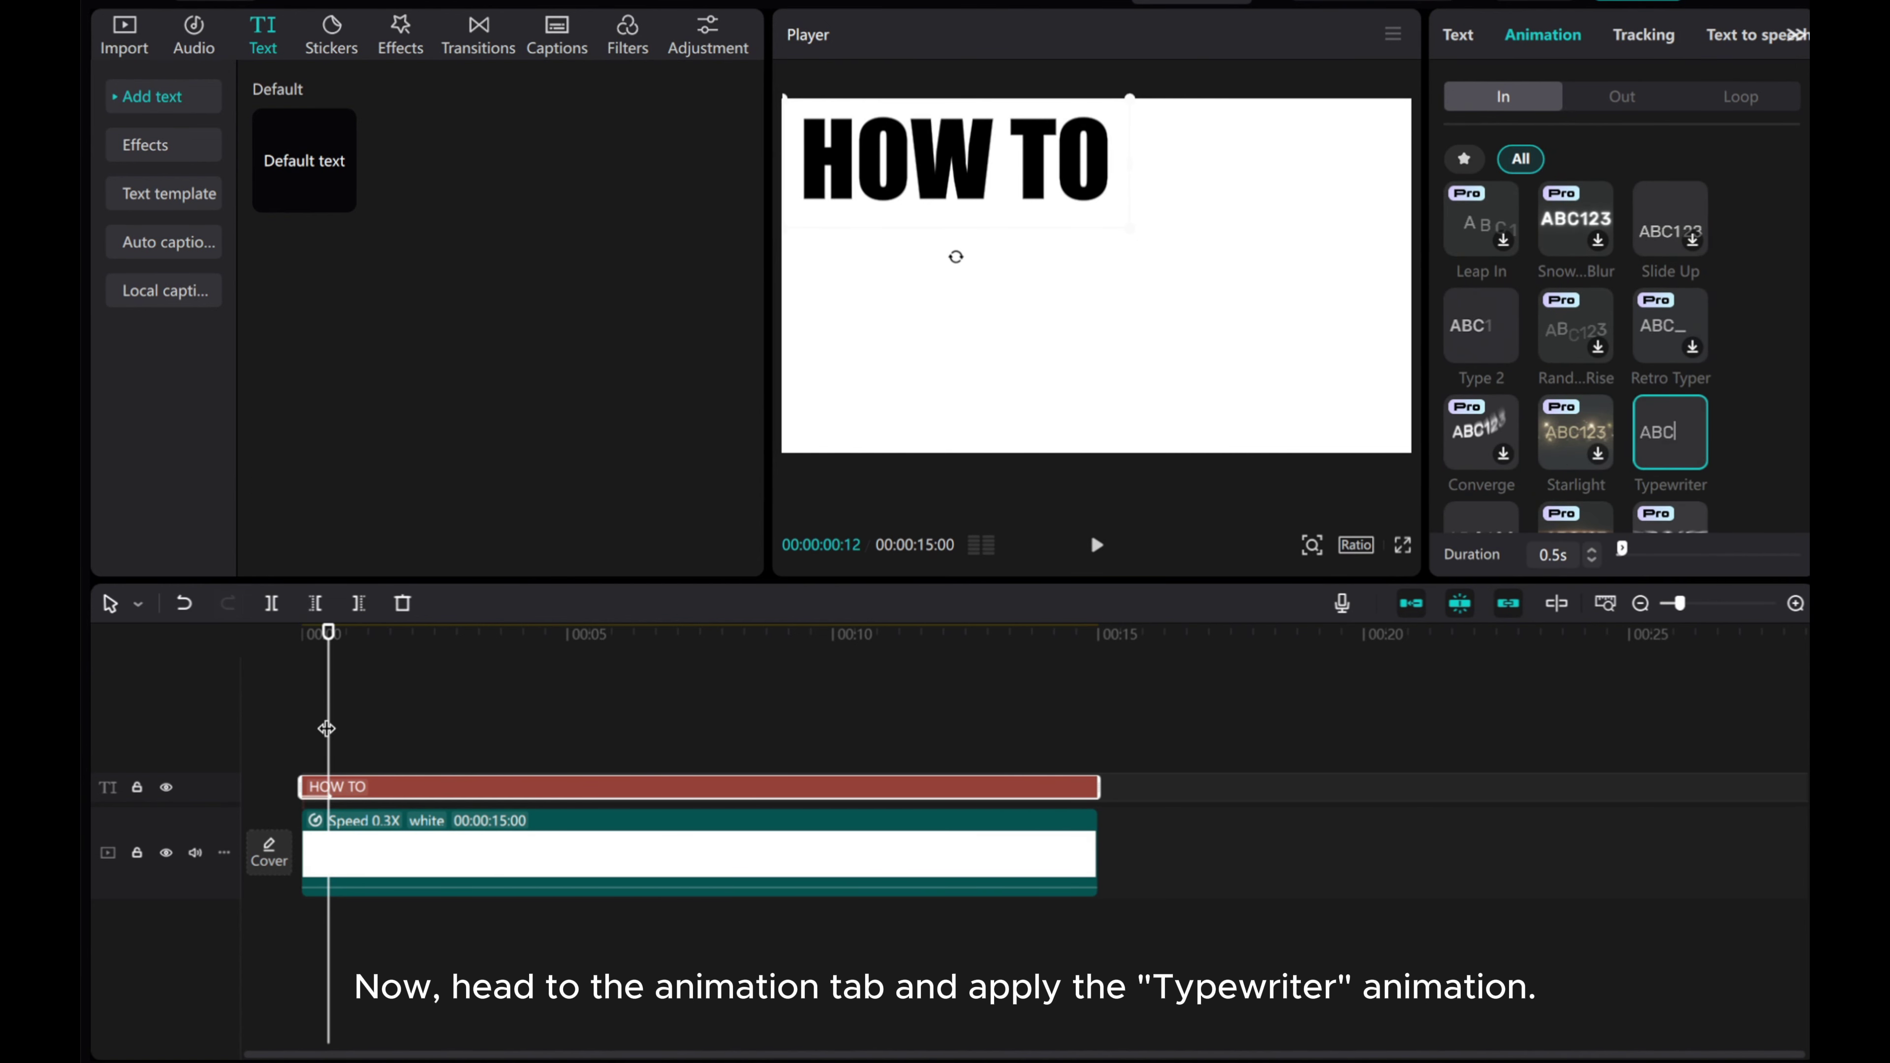
click(312, 723)
click(1096, 546)
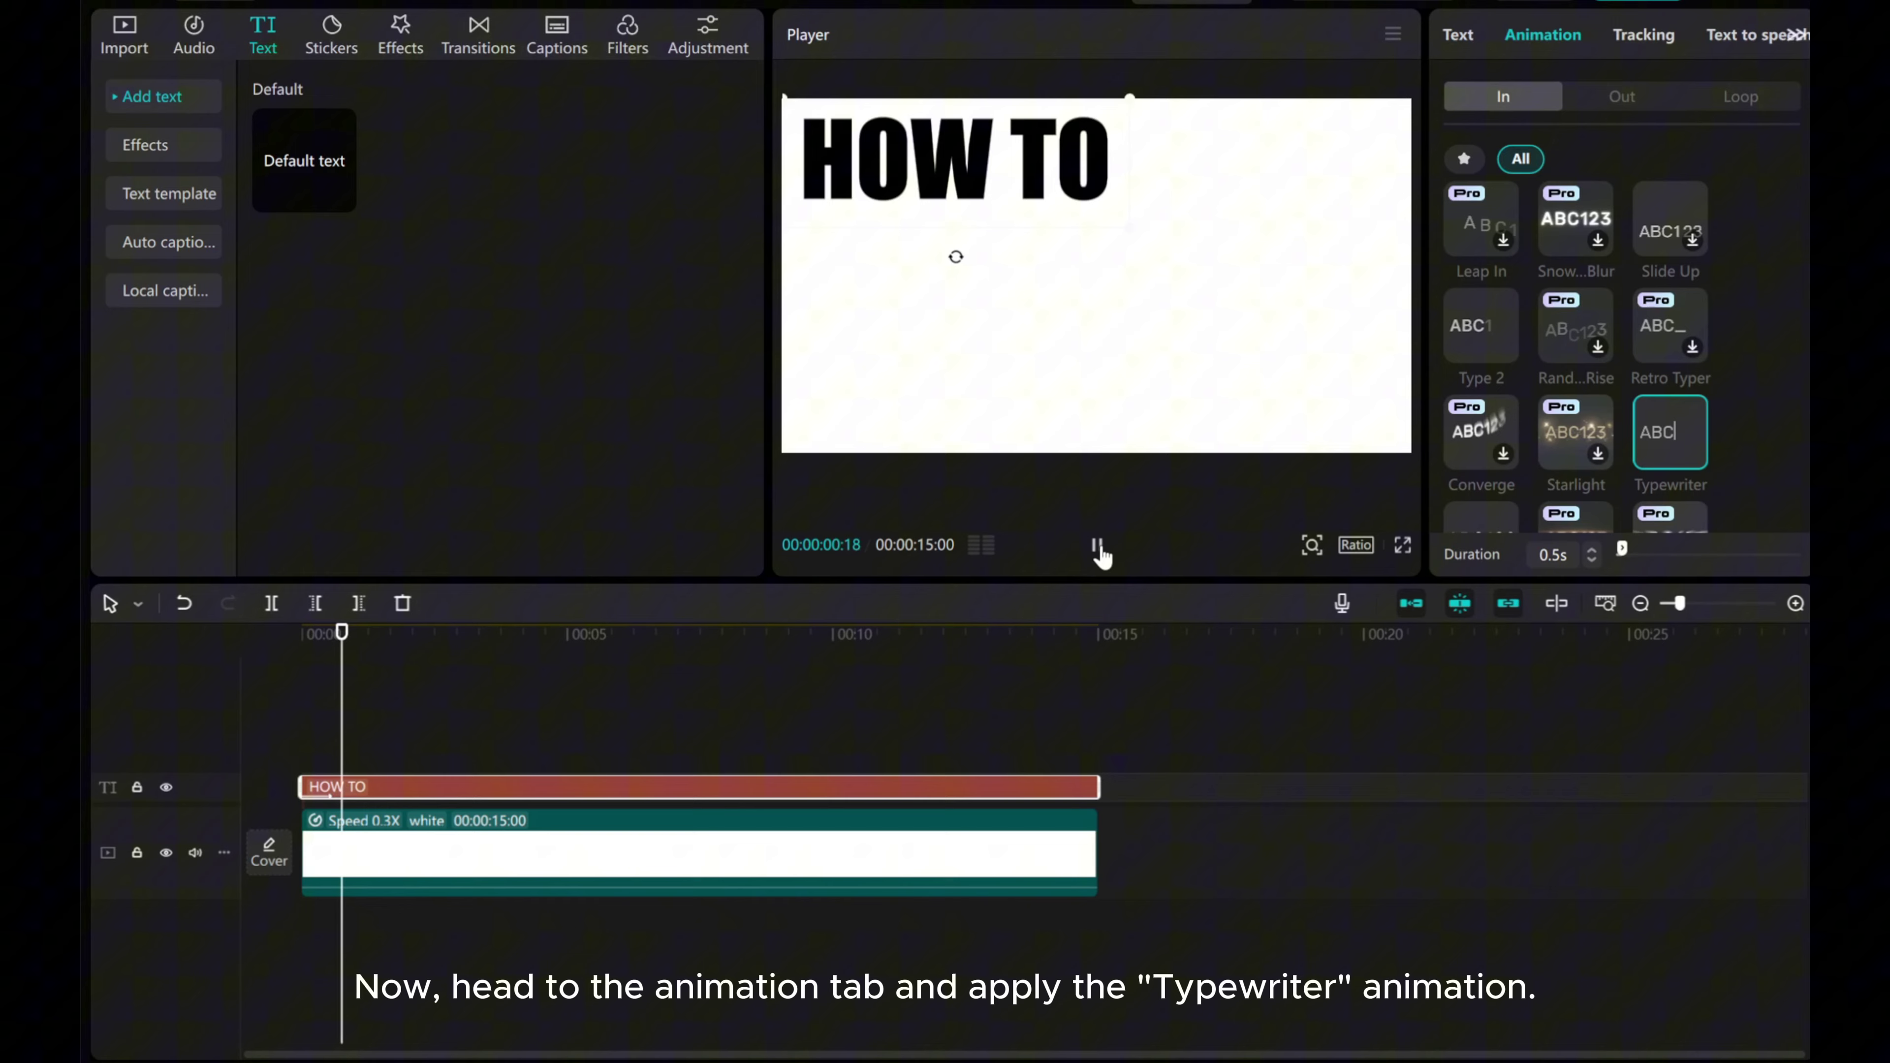
click(1097, 549)
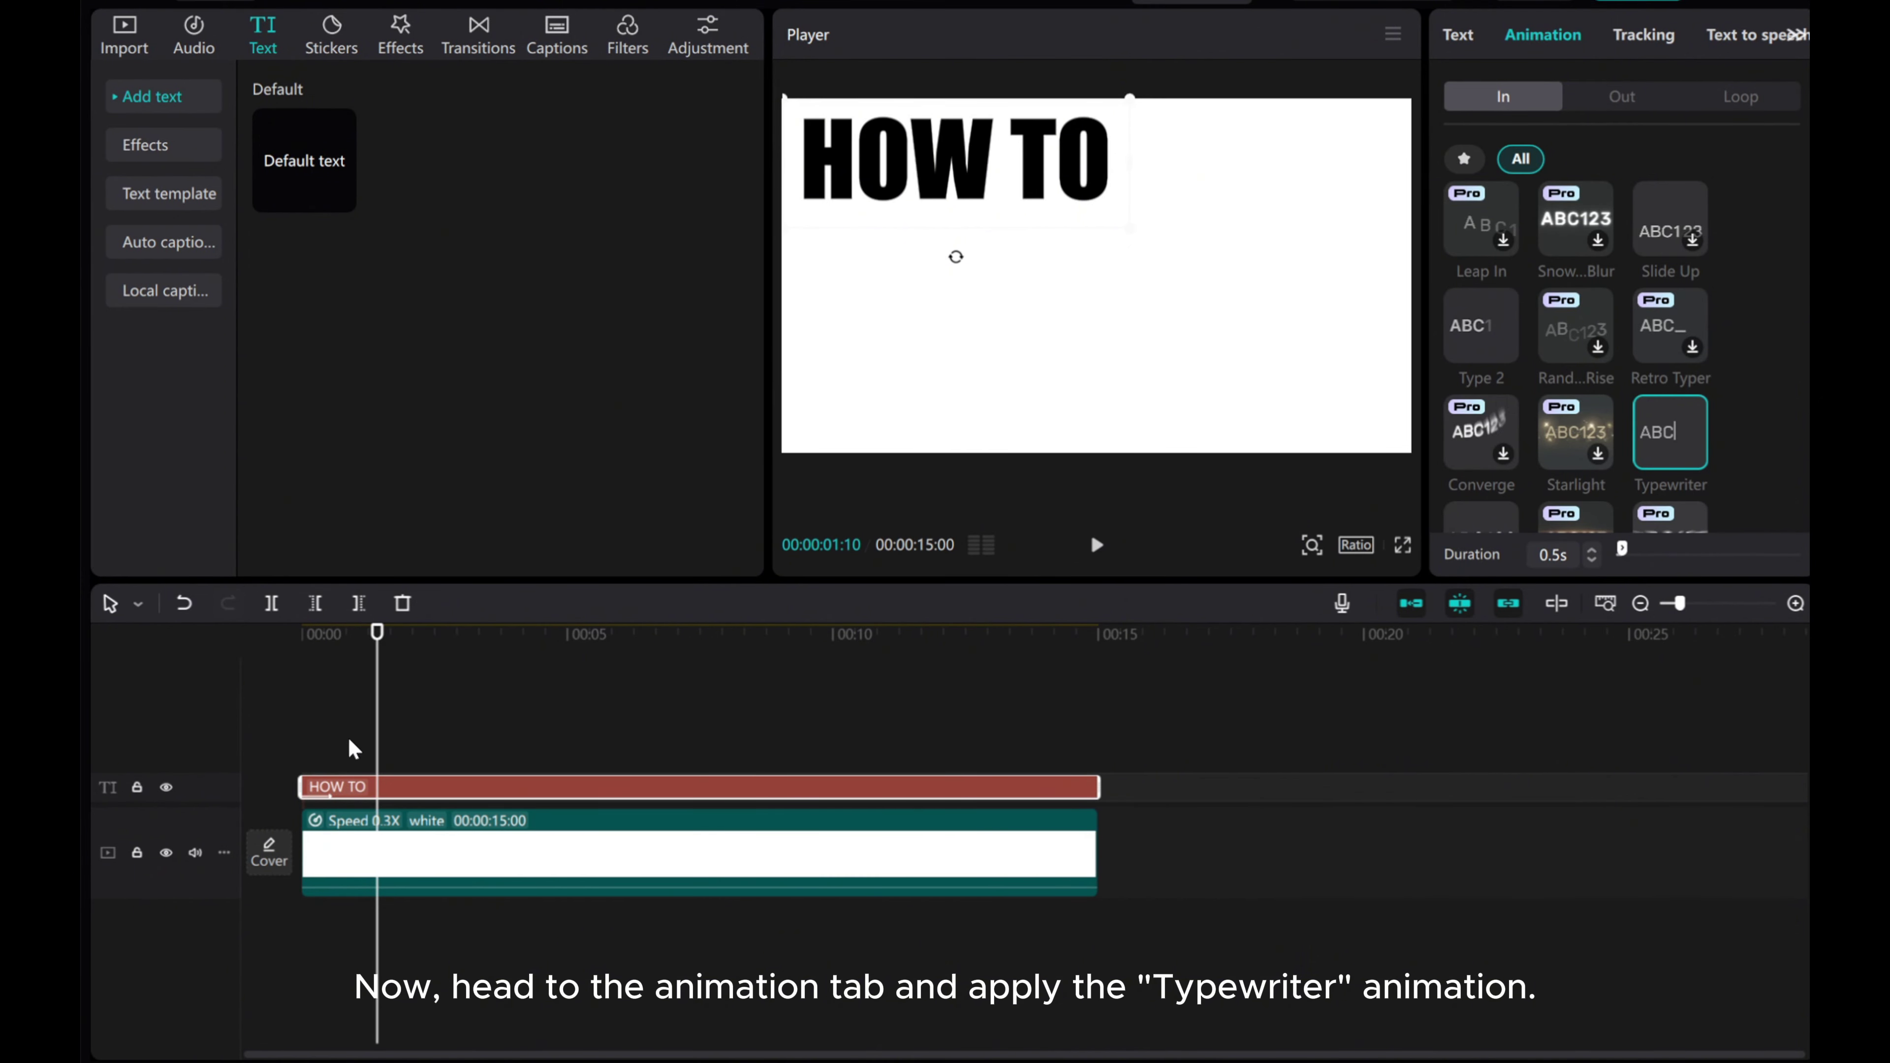
- Set the Typewriter animation's duration to 0.6 s and play it back from the start
click(1592, 551)
click(240, 700)
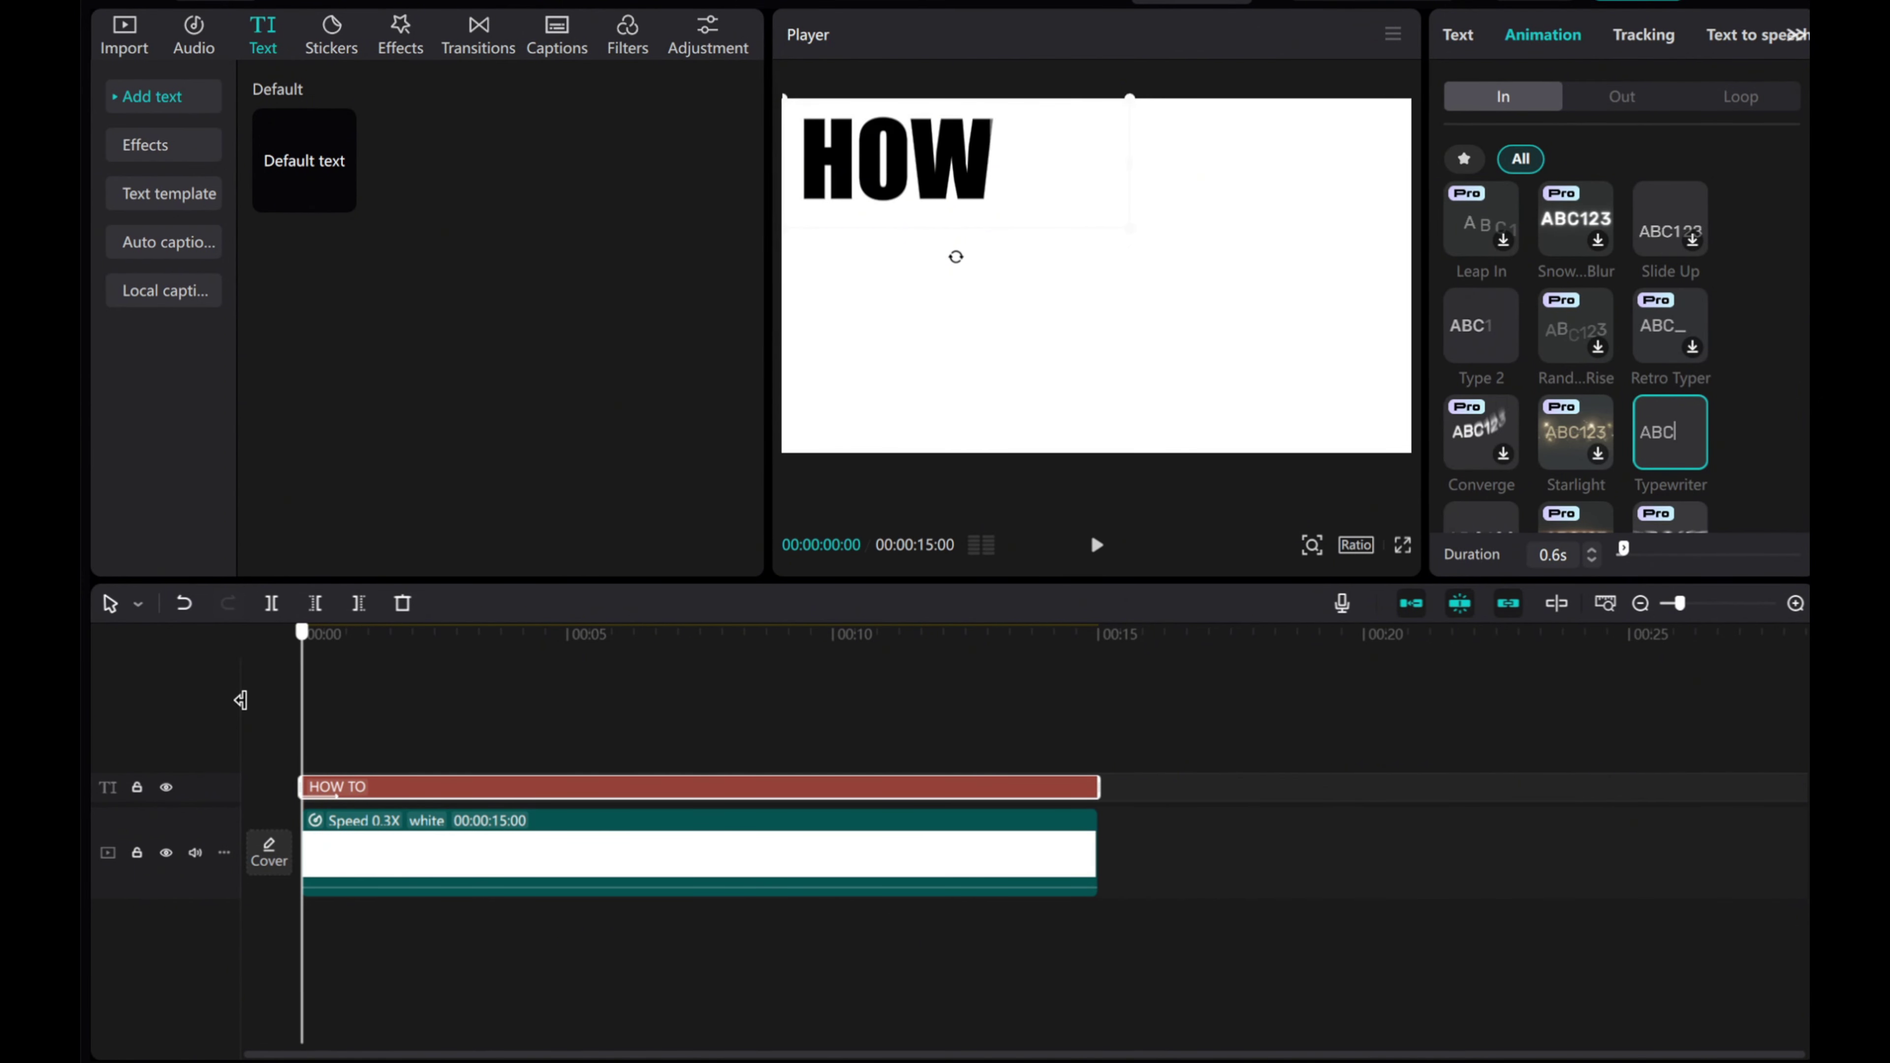
click(1097, 545)
click(1097, 544)
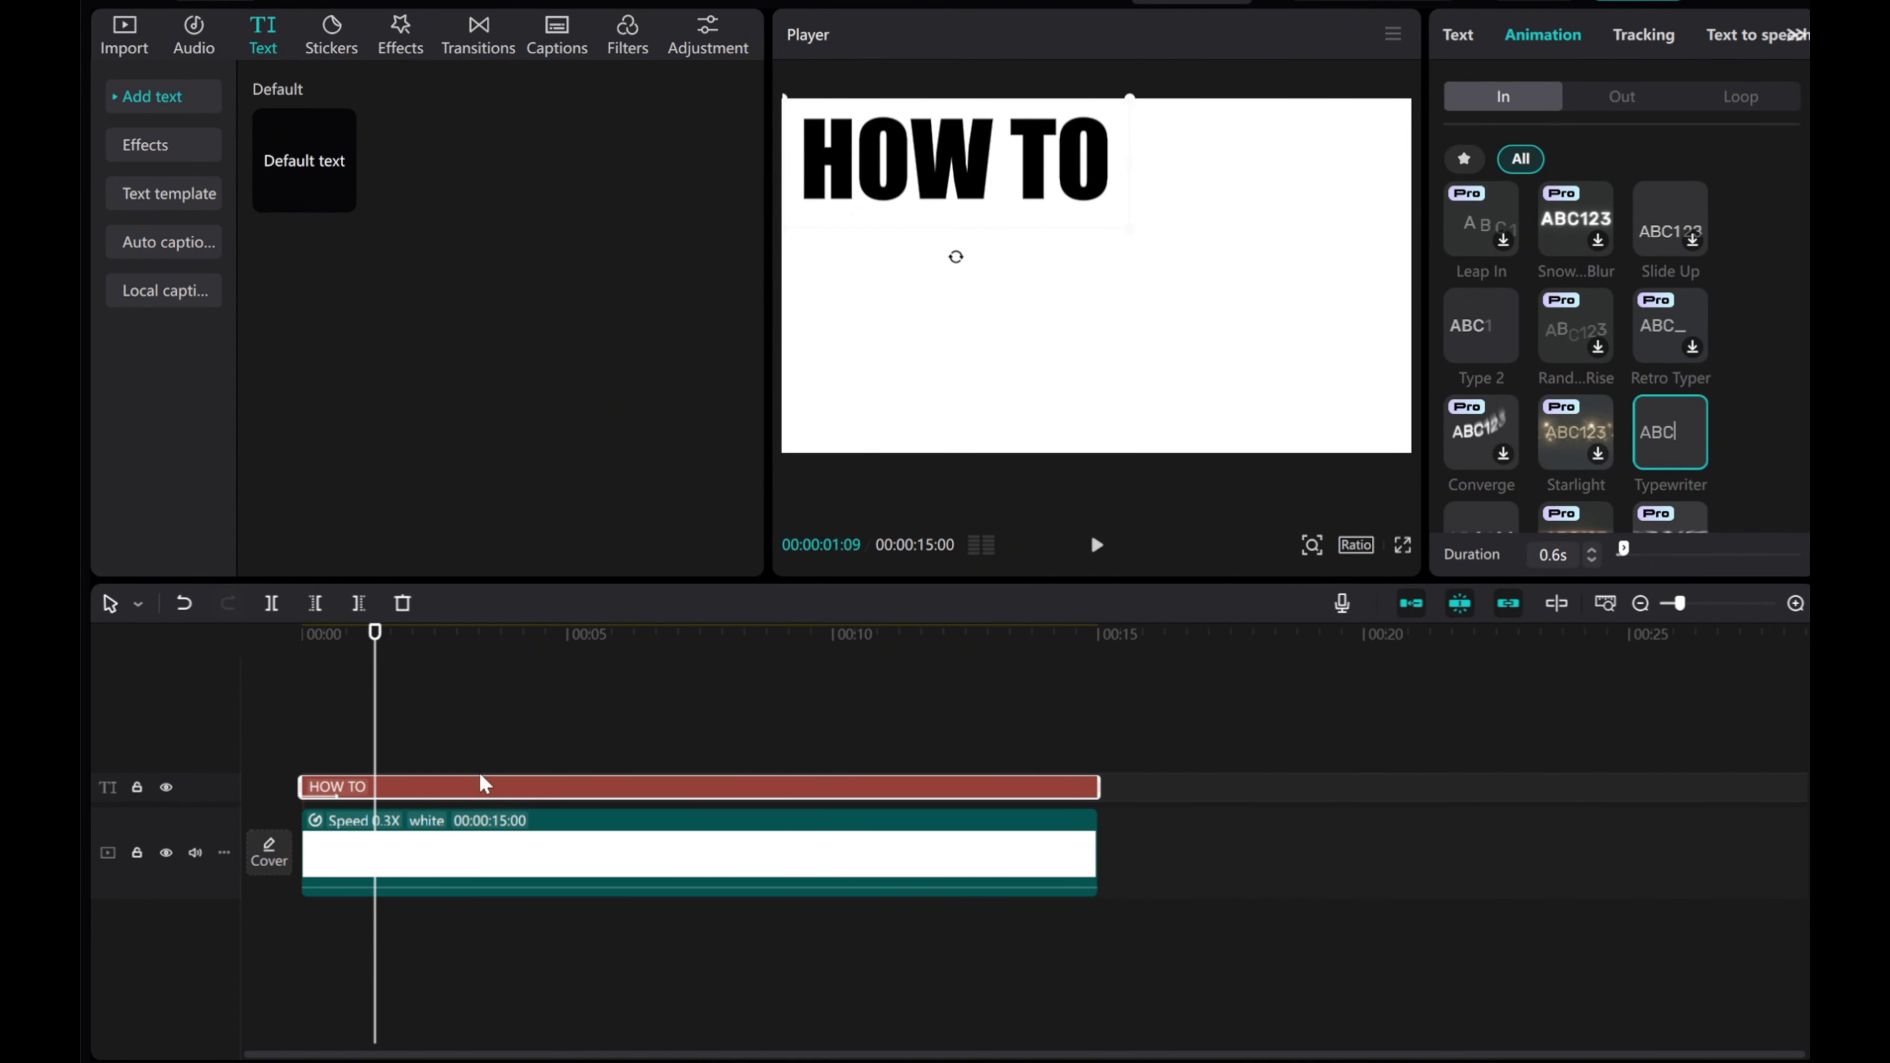
- Paste a copy of the "HOW TO" clip on a track above at 00:00:00:16 and trim it to the background's end
drag(372, 753, 337, 758)
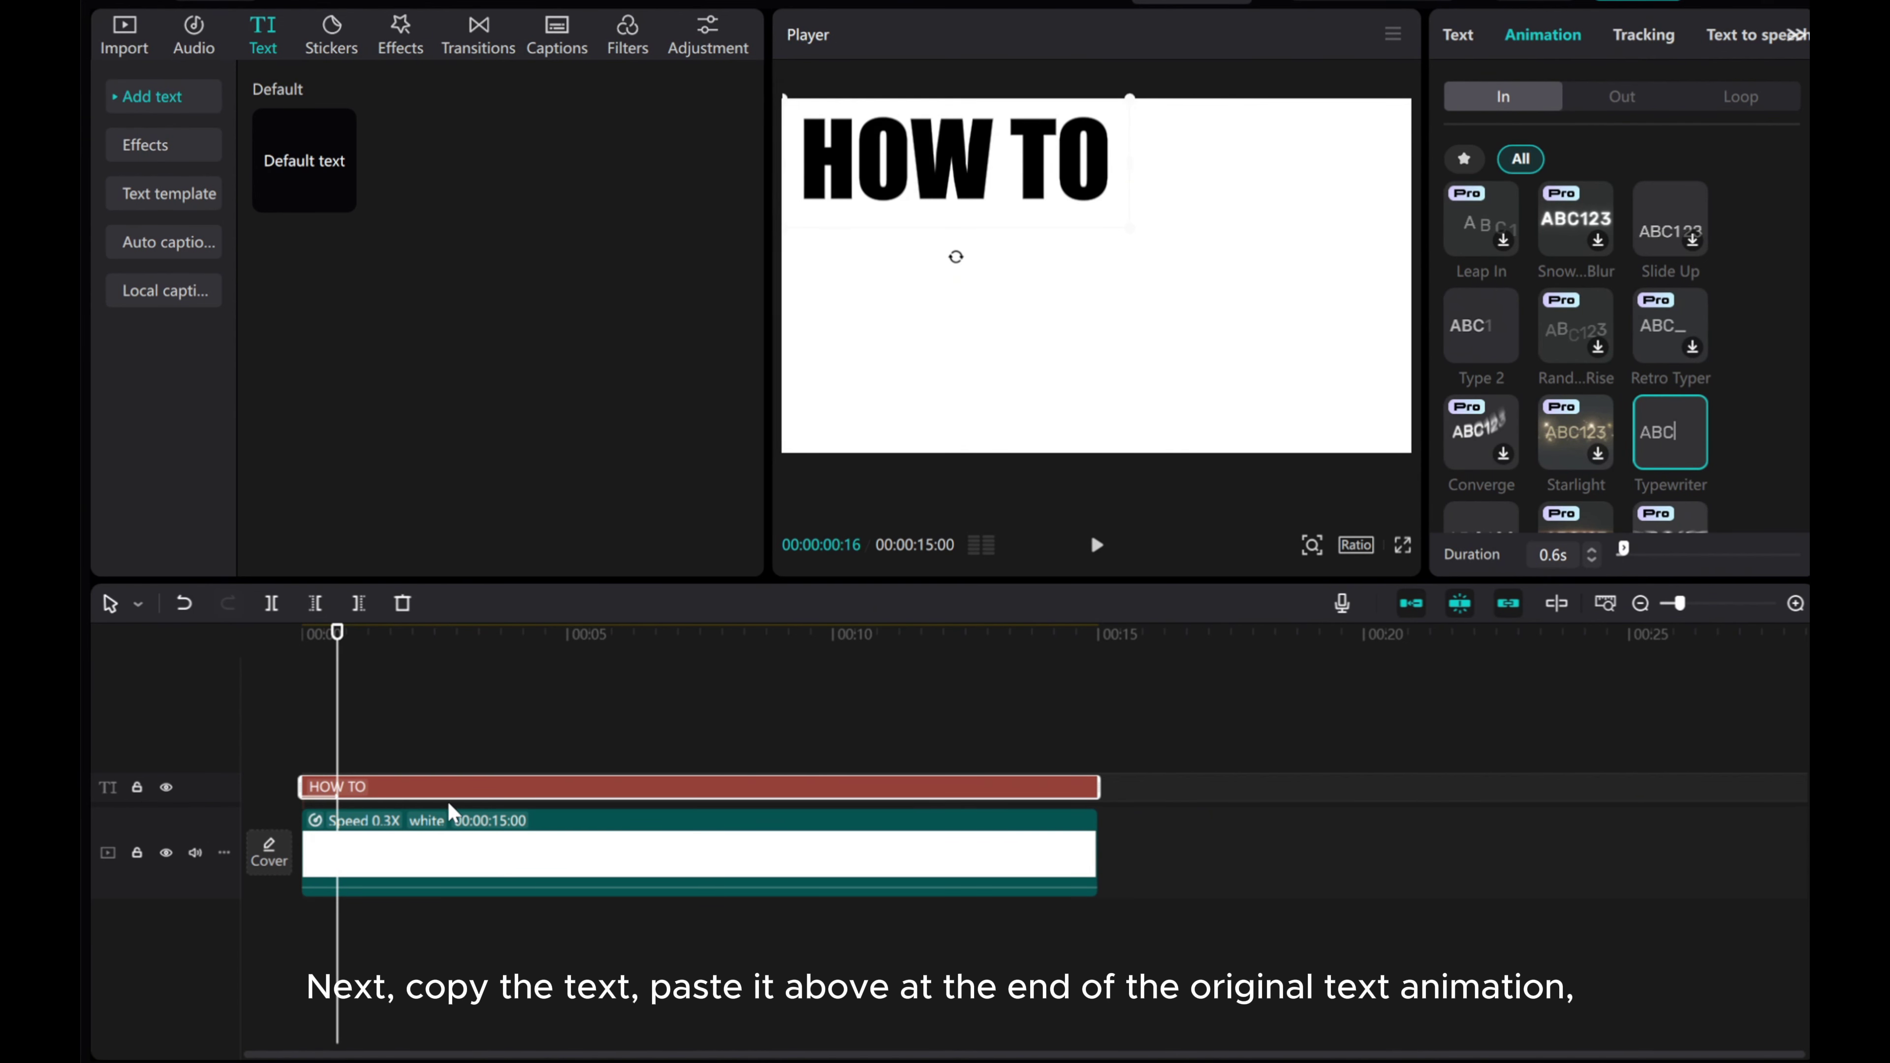
right_click(370, 777)
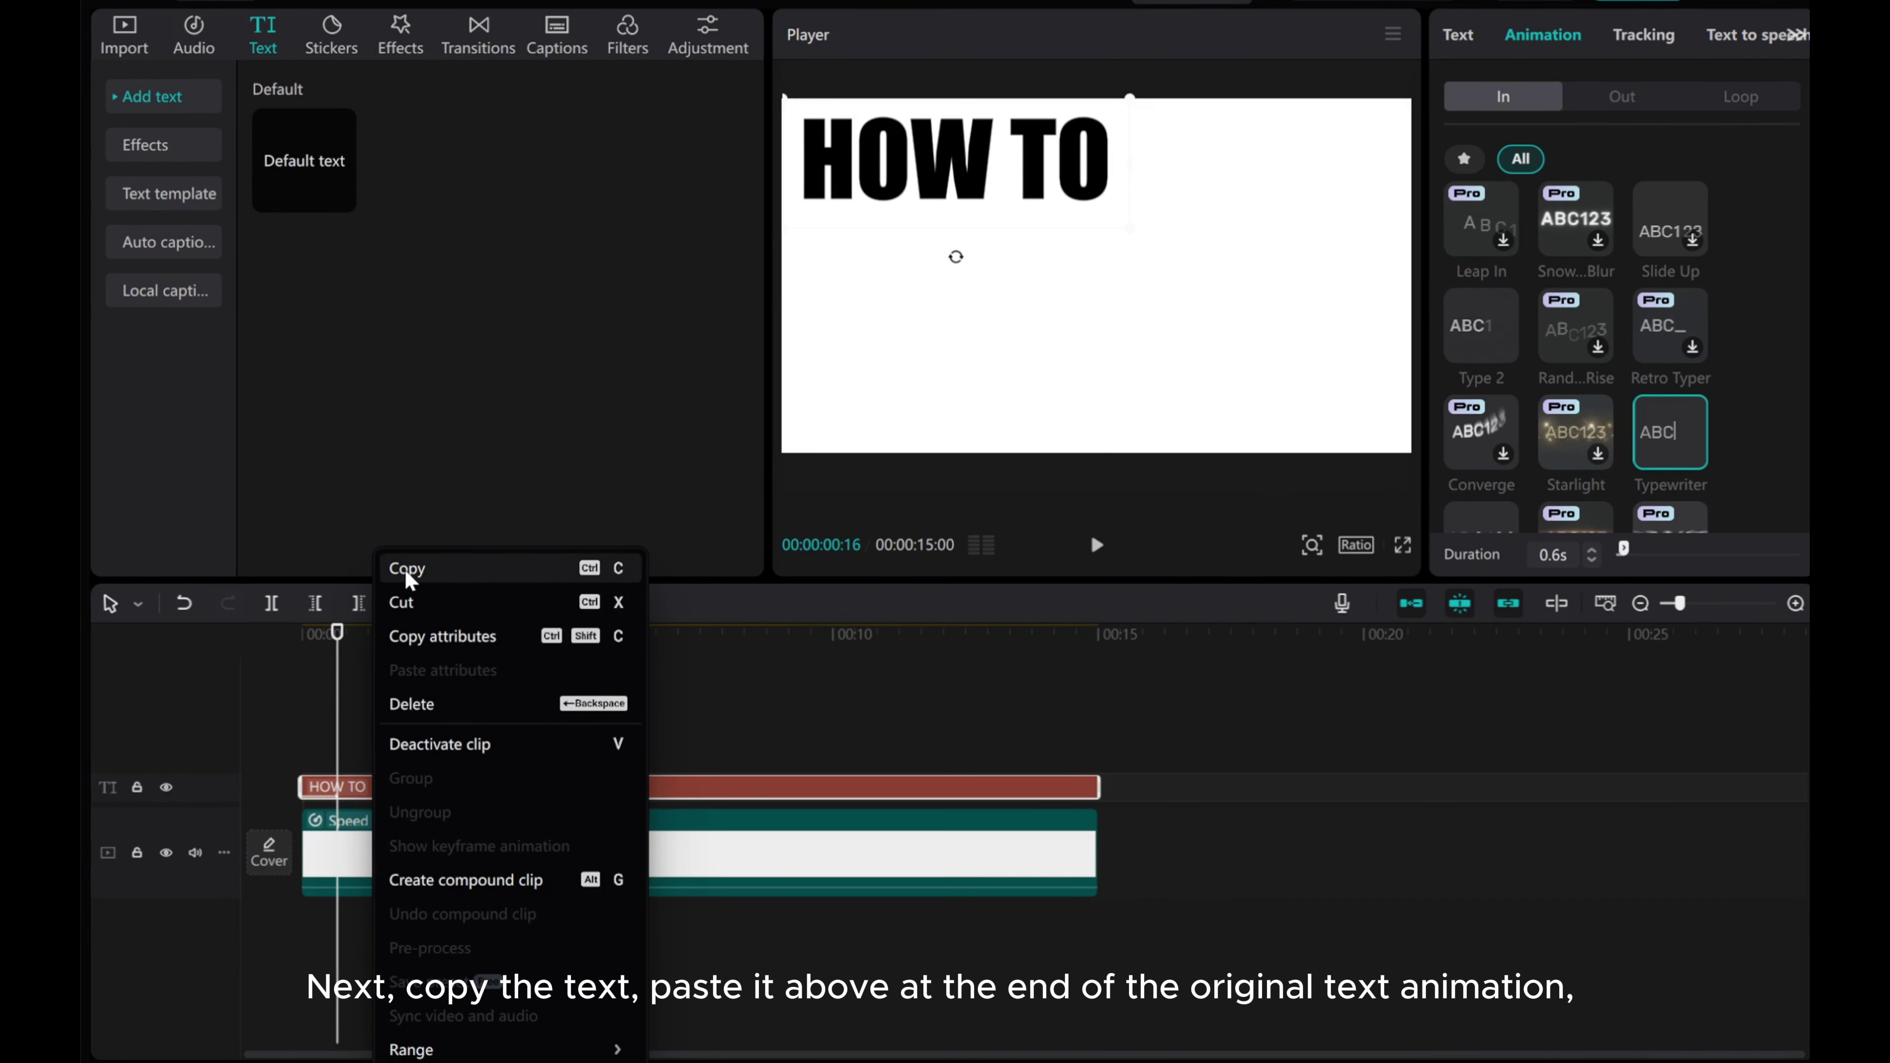
click(407, 569)
right_click(361, 744)
click(379, 763)
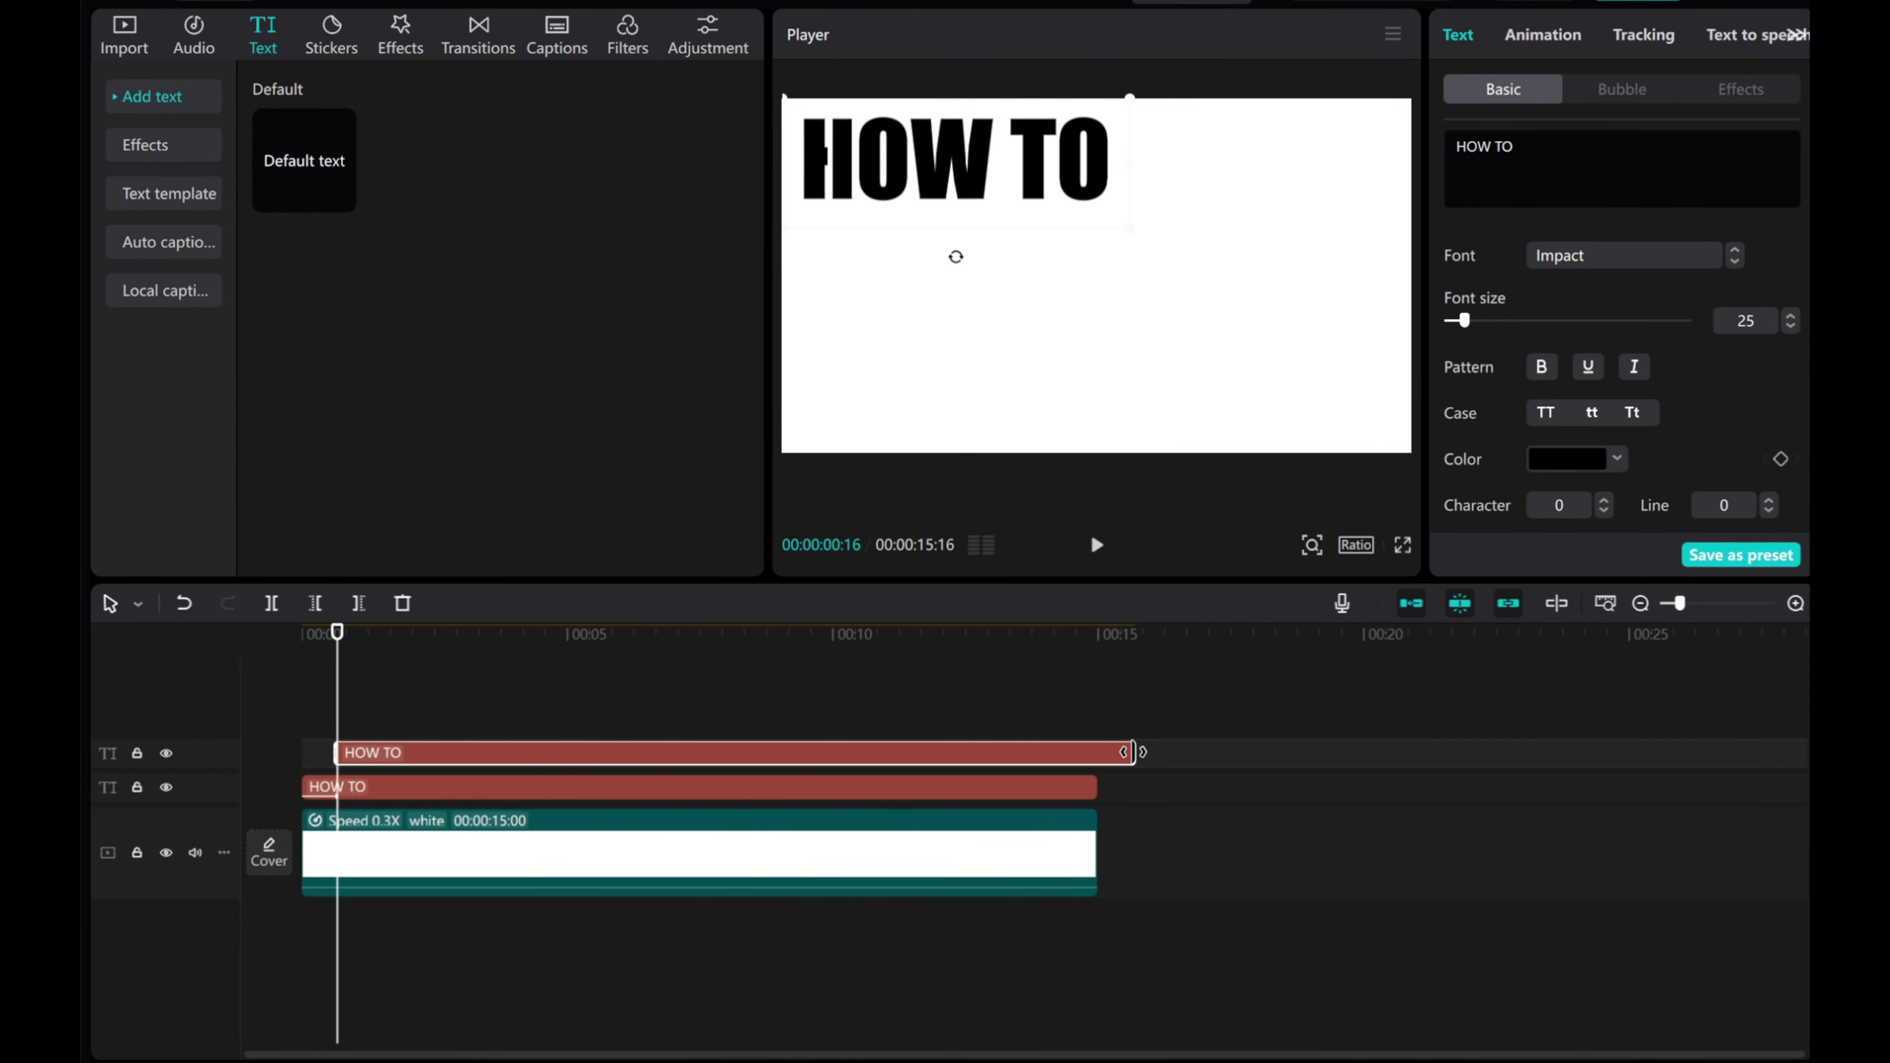
drag(1133, 752, 1100, 754)
- Change the copied clip's text to "create" and place it below and slightly right of "HOW TO" in the frame
click(1796, 603)
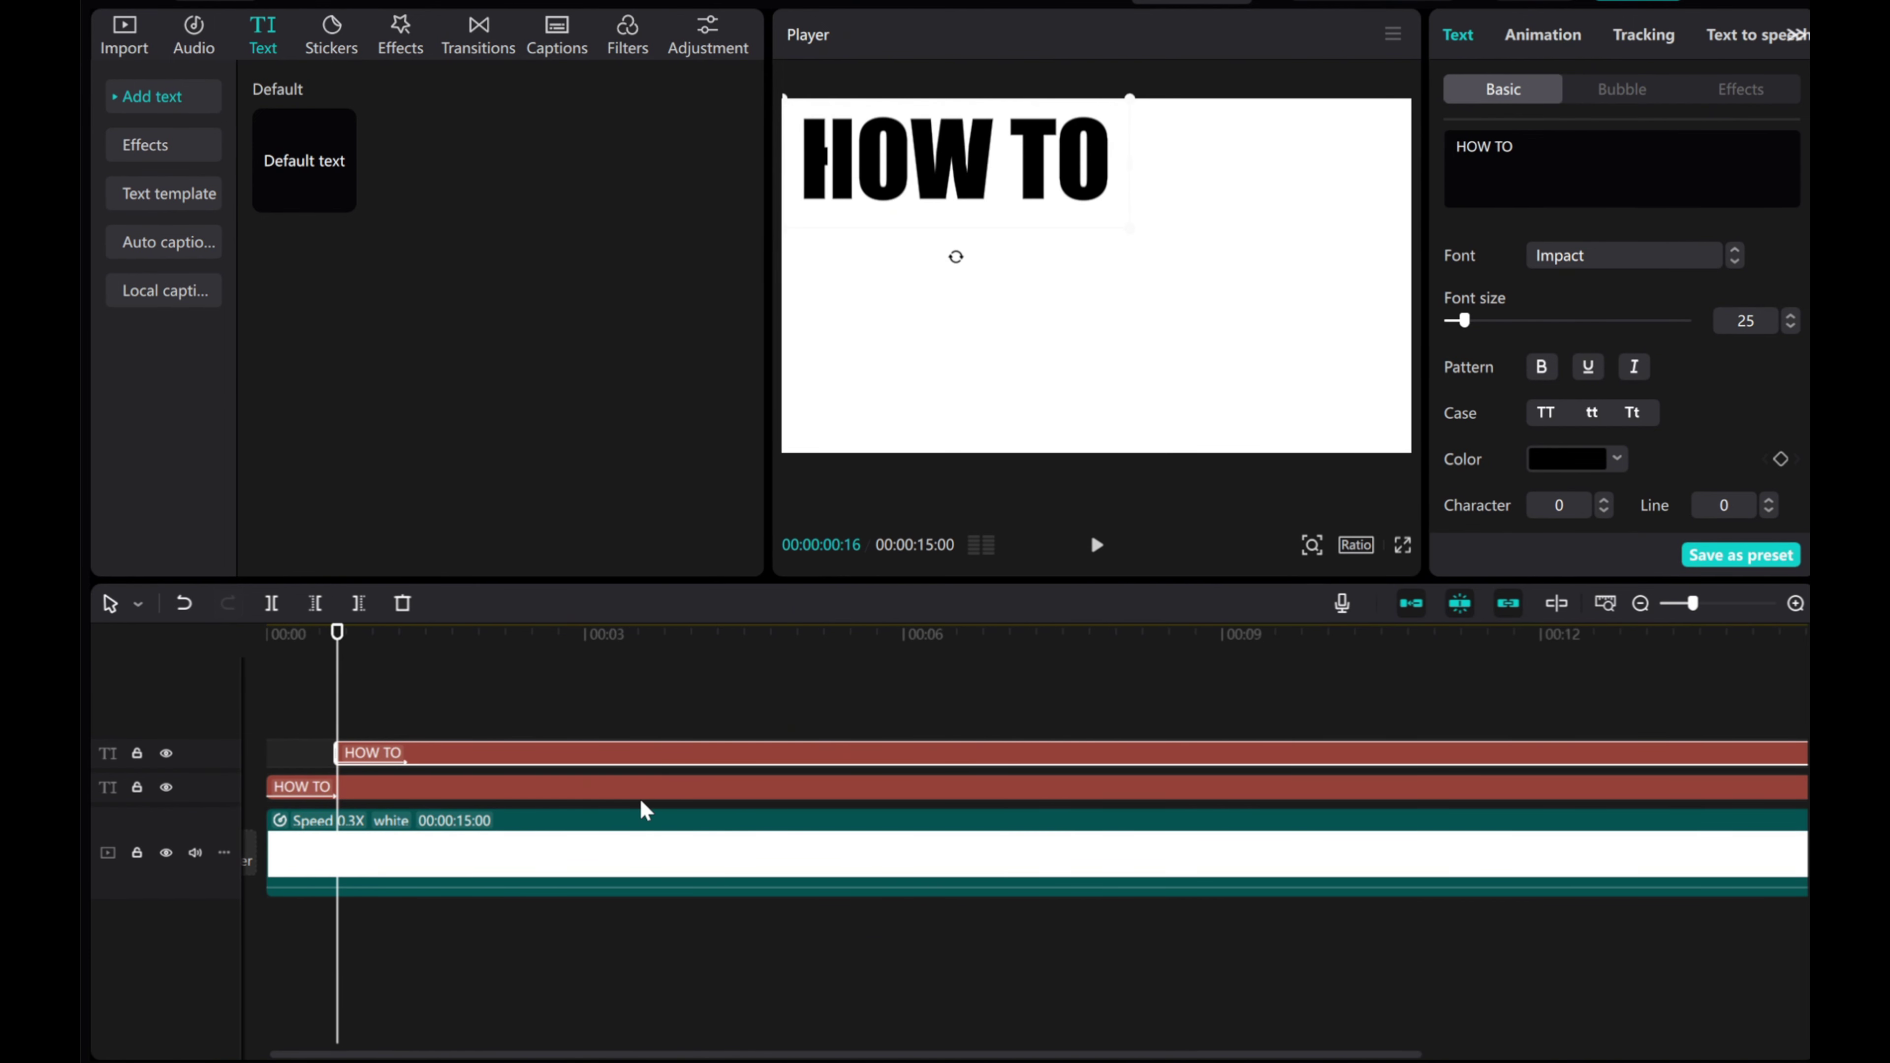
click(1551, 140)
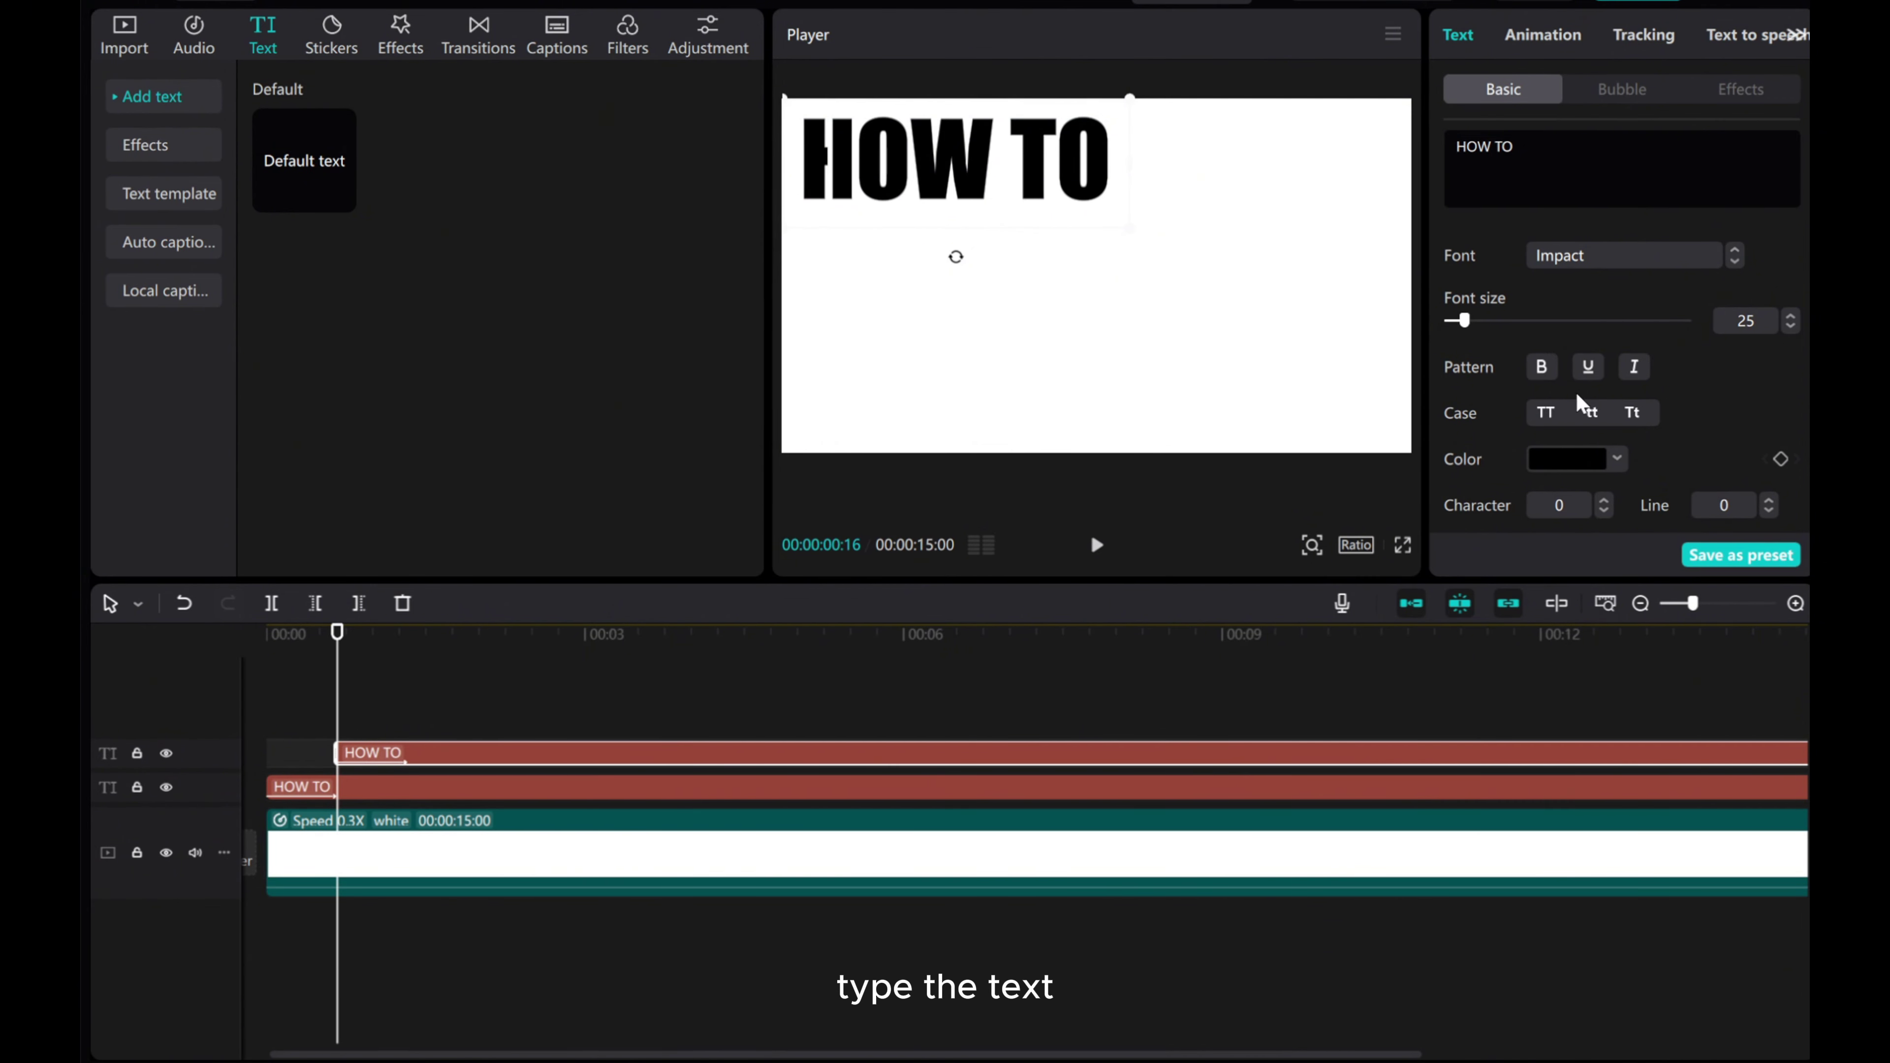
drag(1547, 143, 1455, 148)
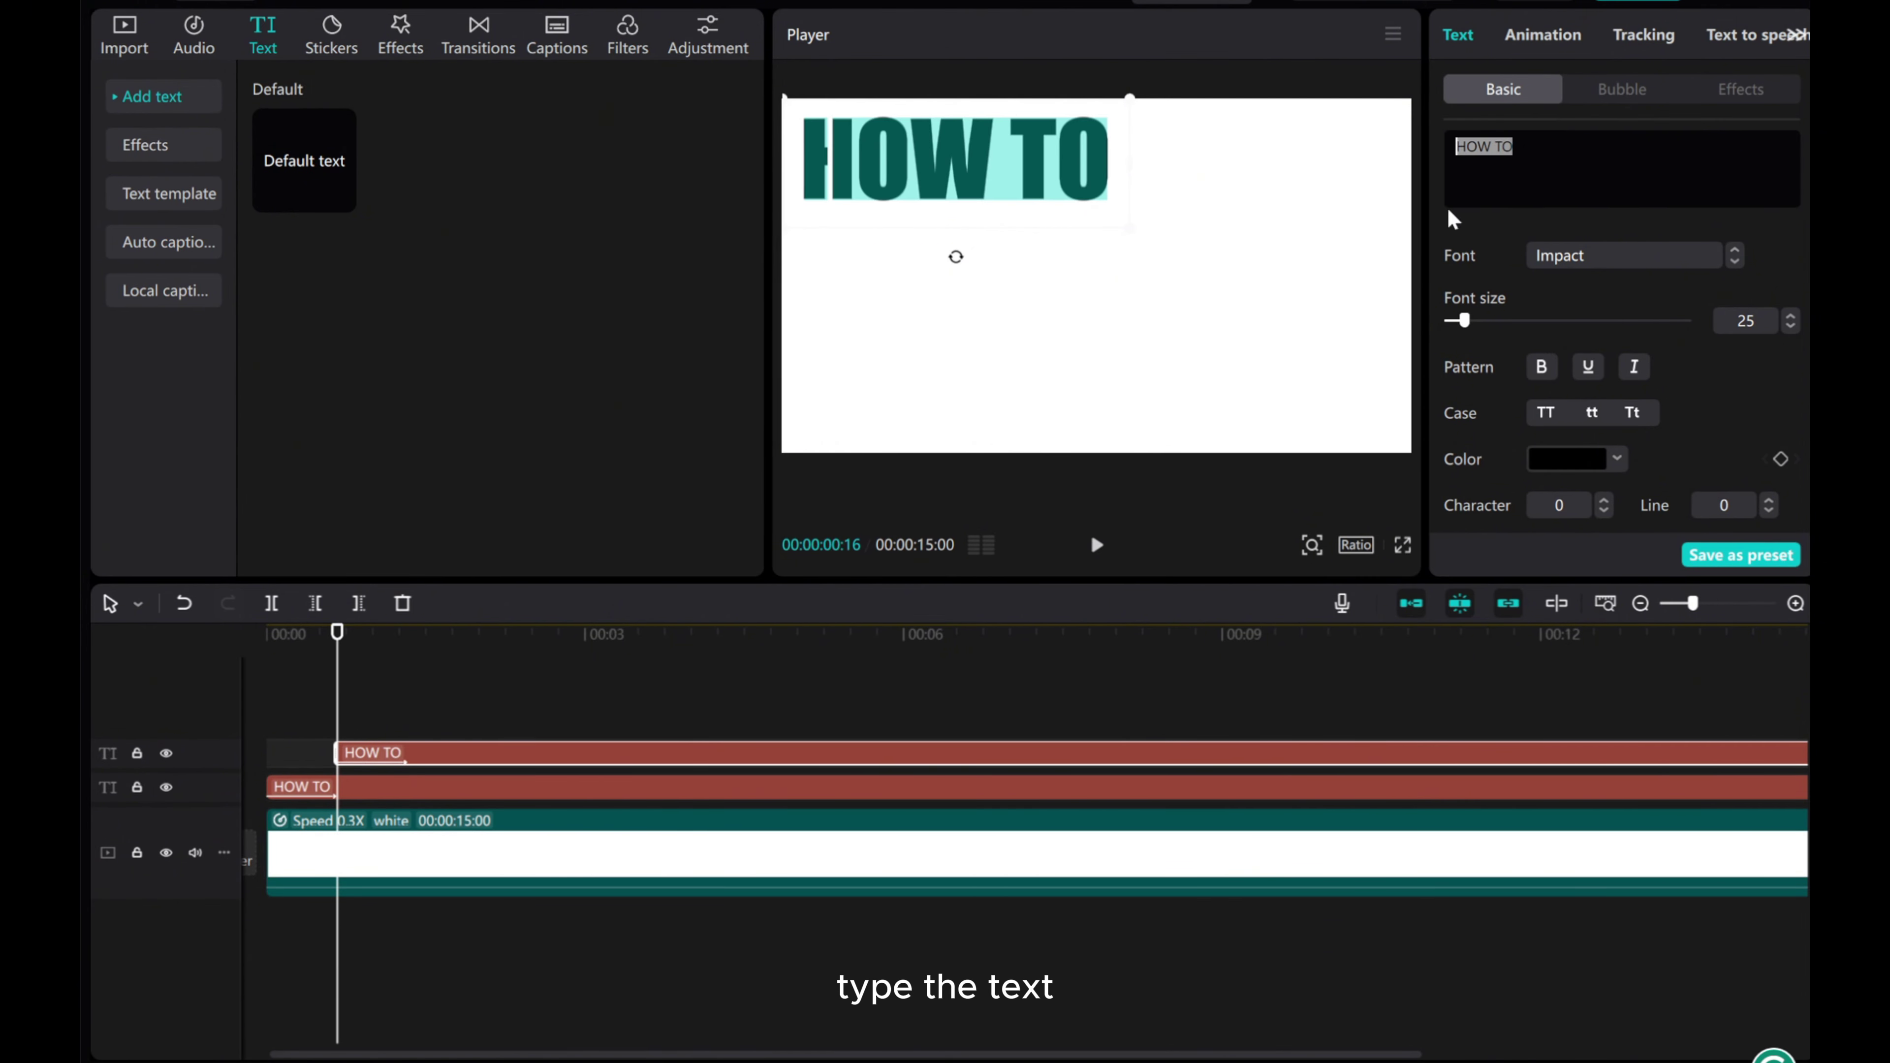
text(create)
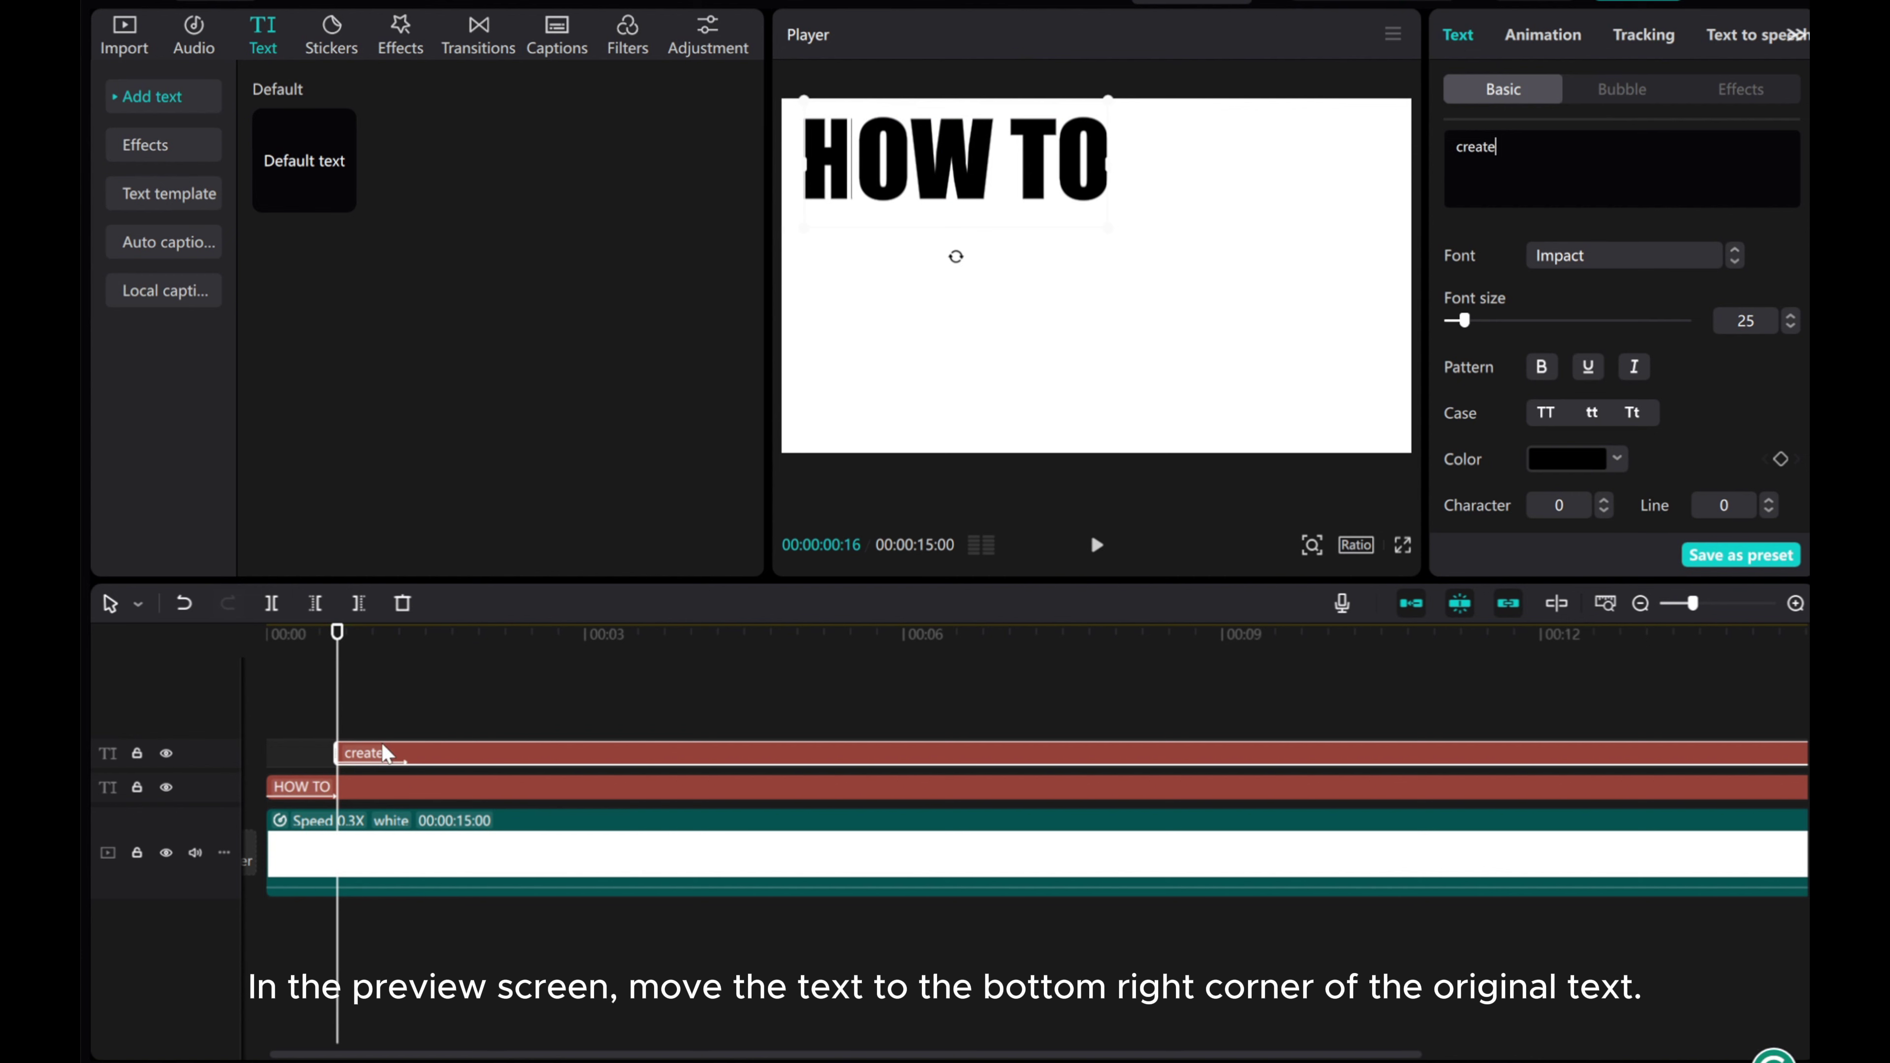
drag(338, 729, 414, 720)
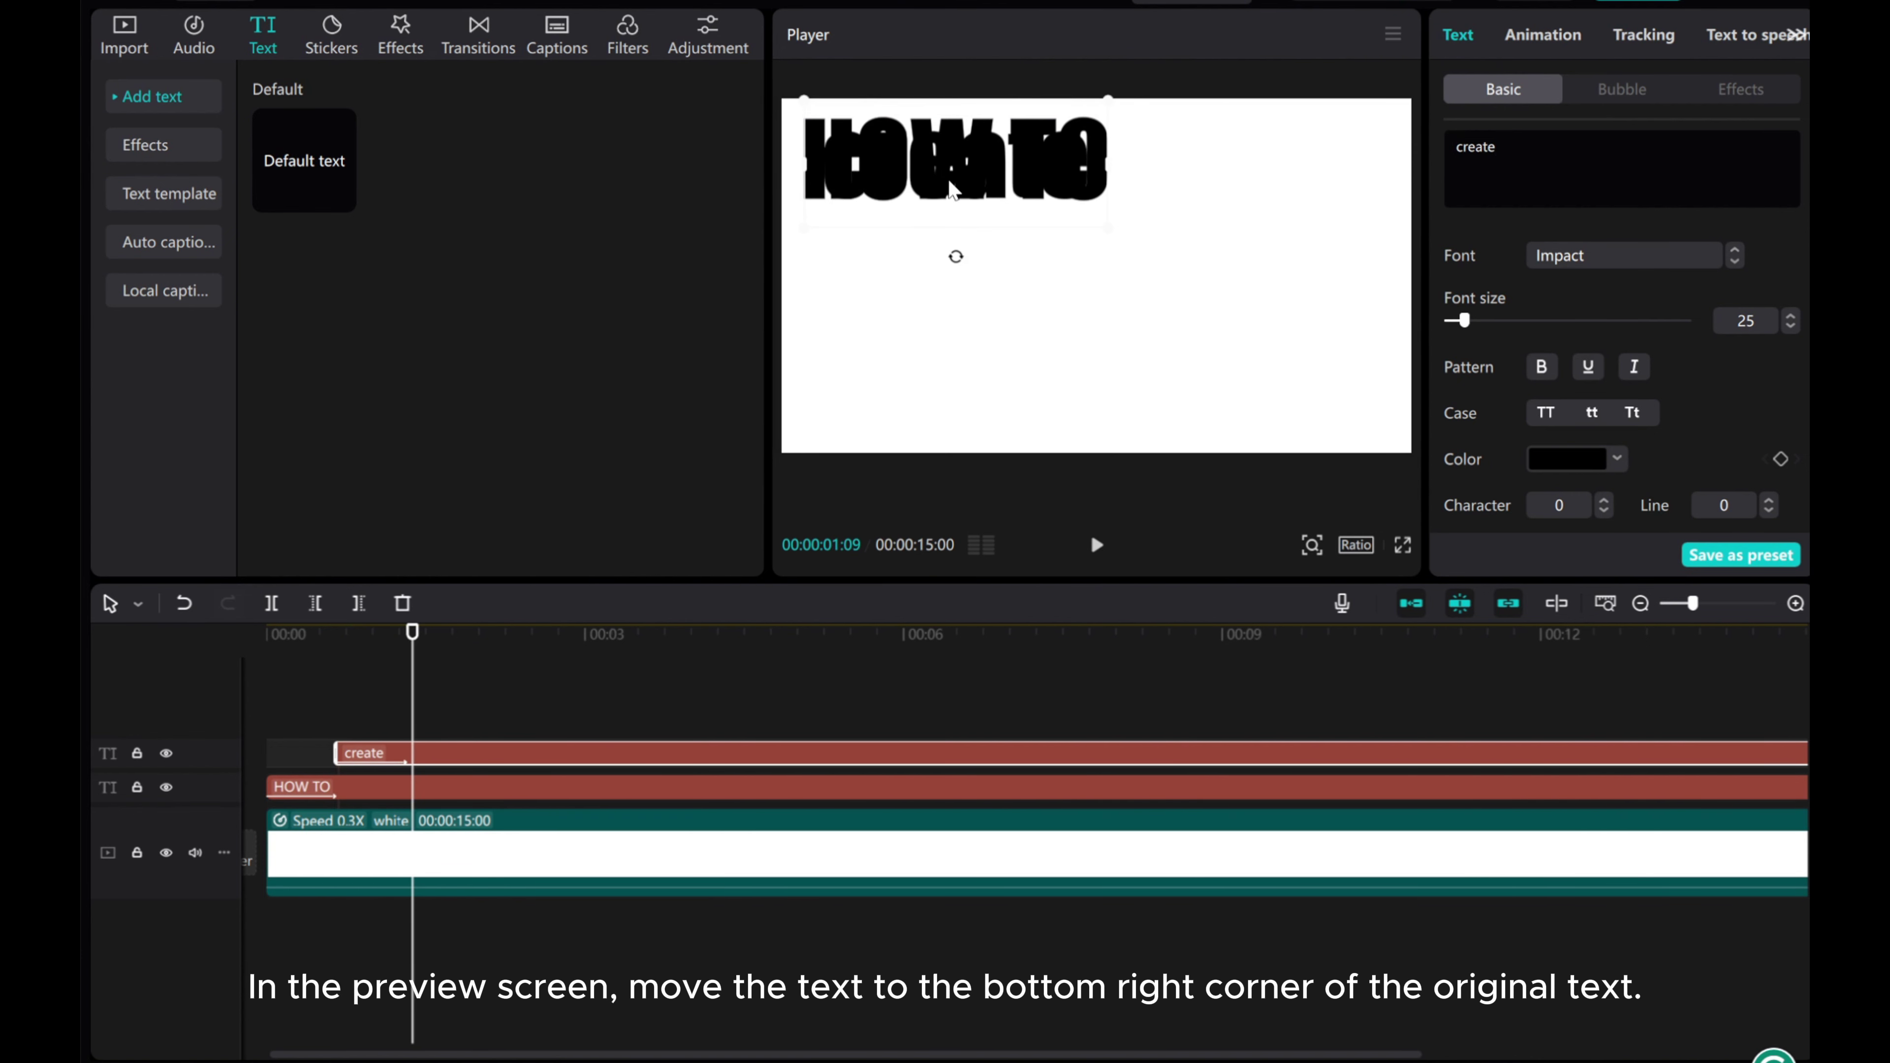
drag(955, 190, 1038, 276)
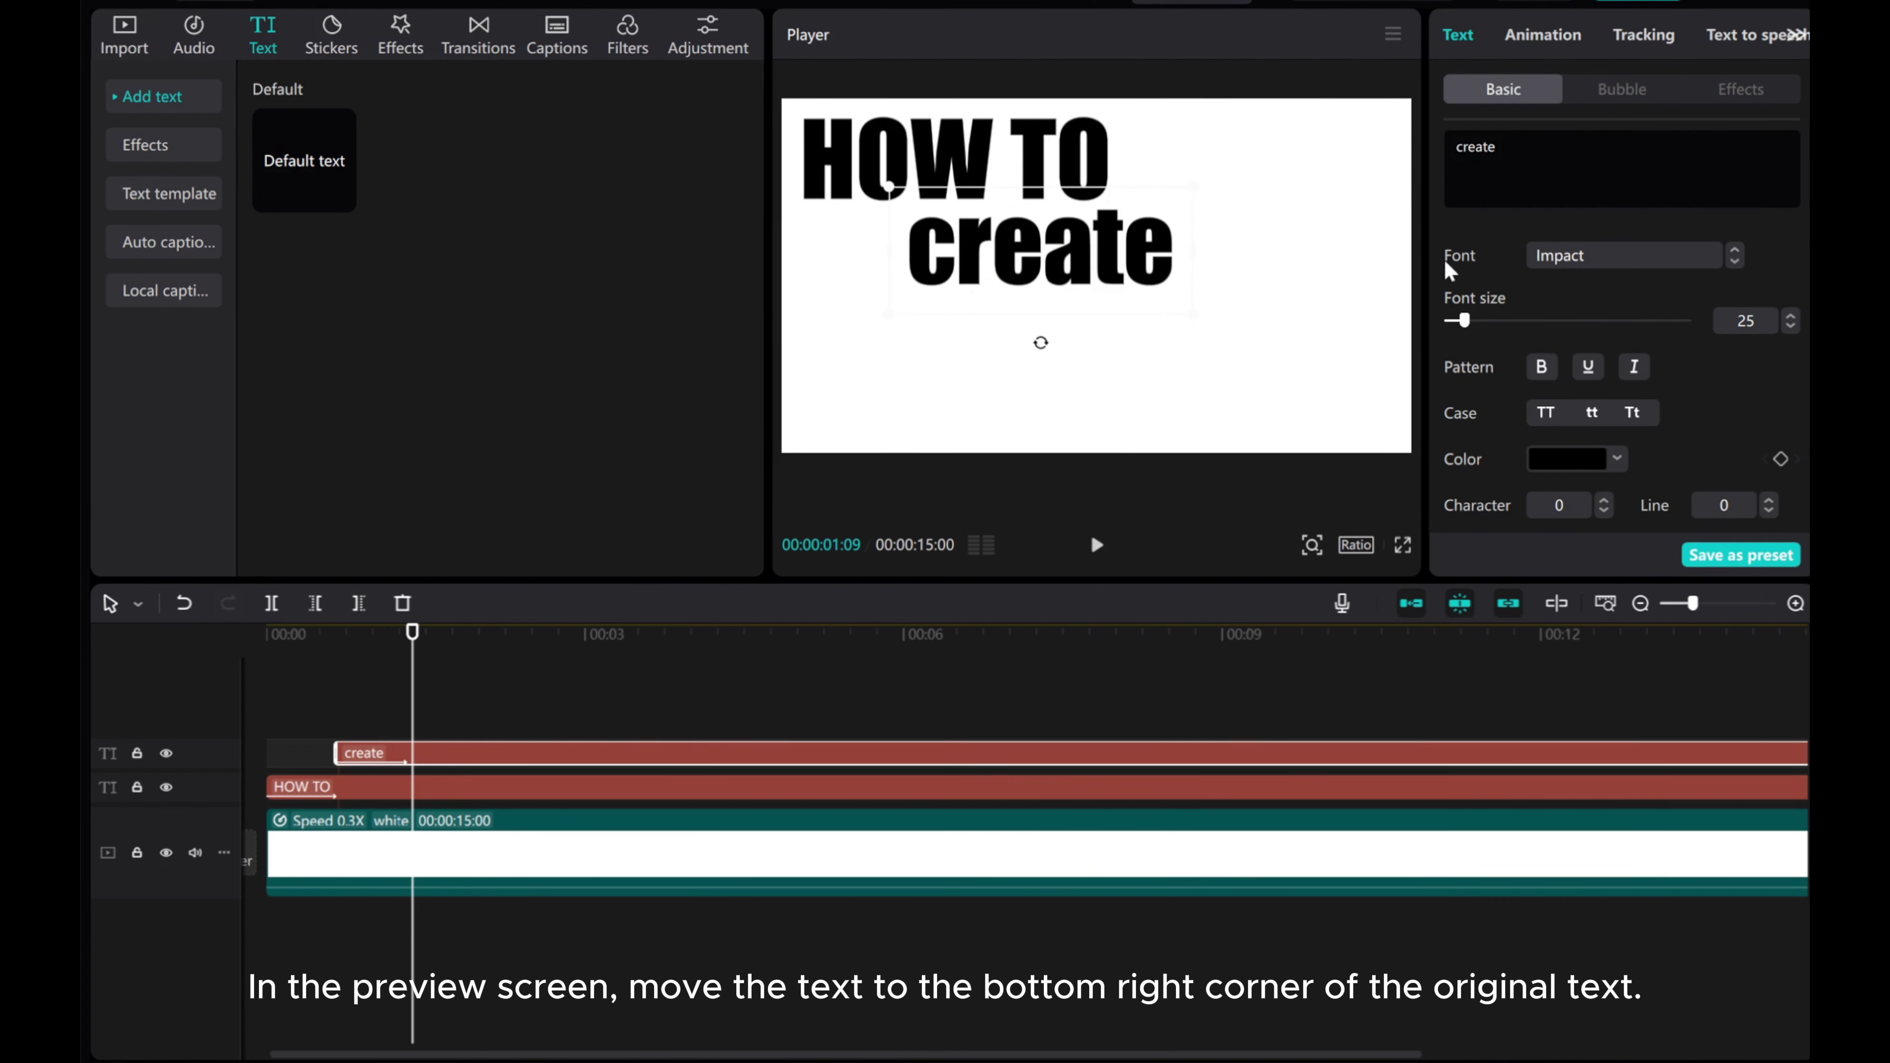
- Set the font of the "create" text to Pristina
click(1587, 250)
scroll(1626, 359, up, 15)
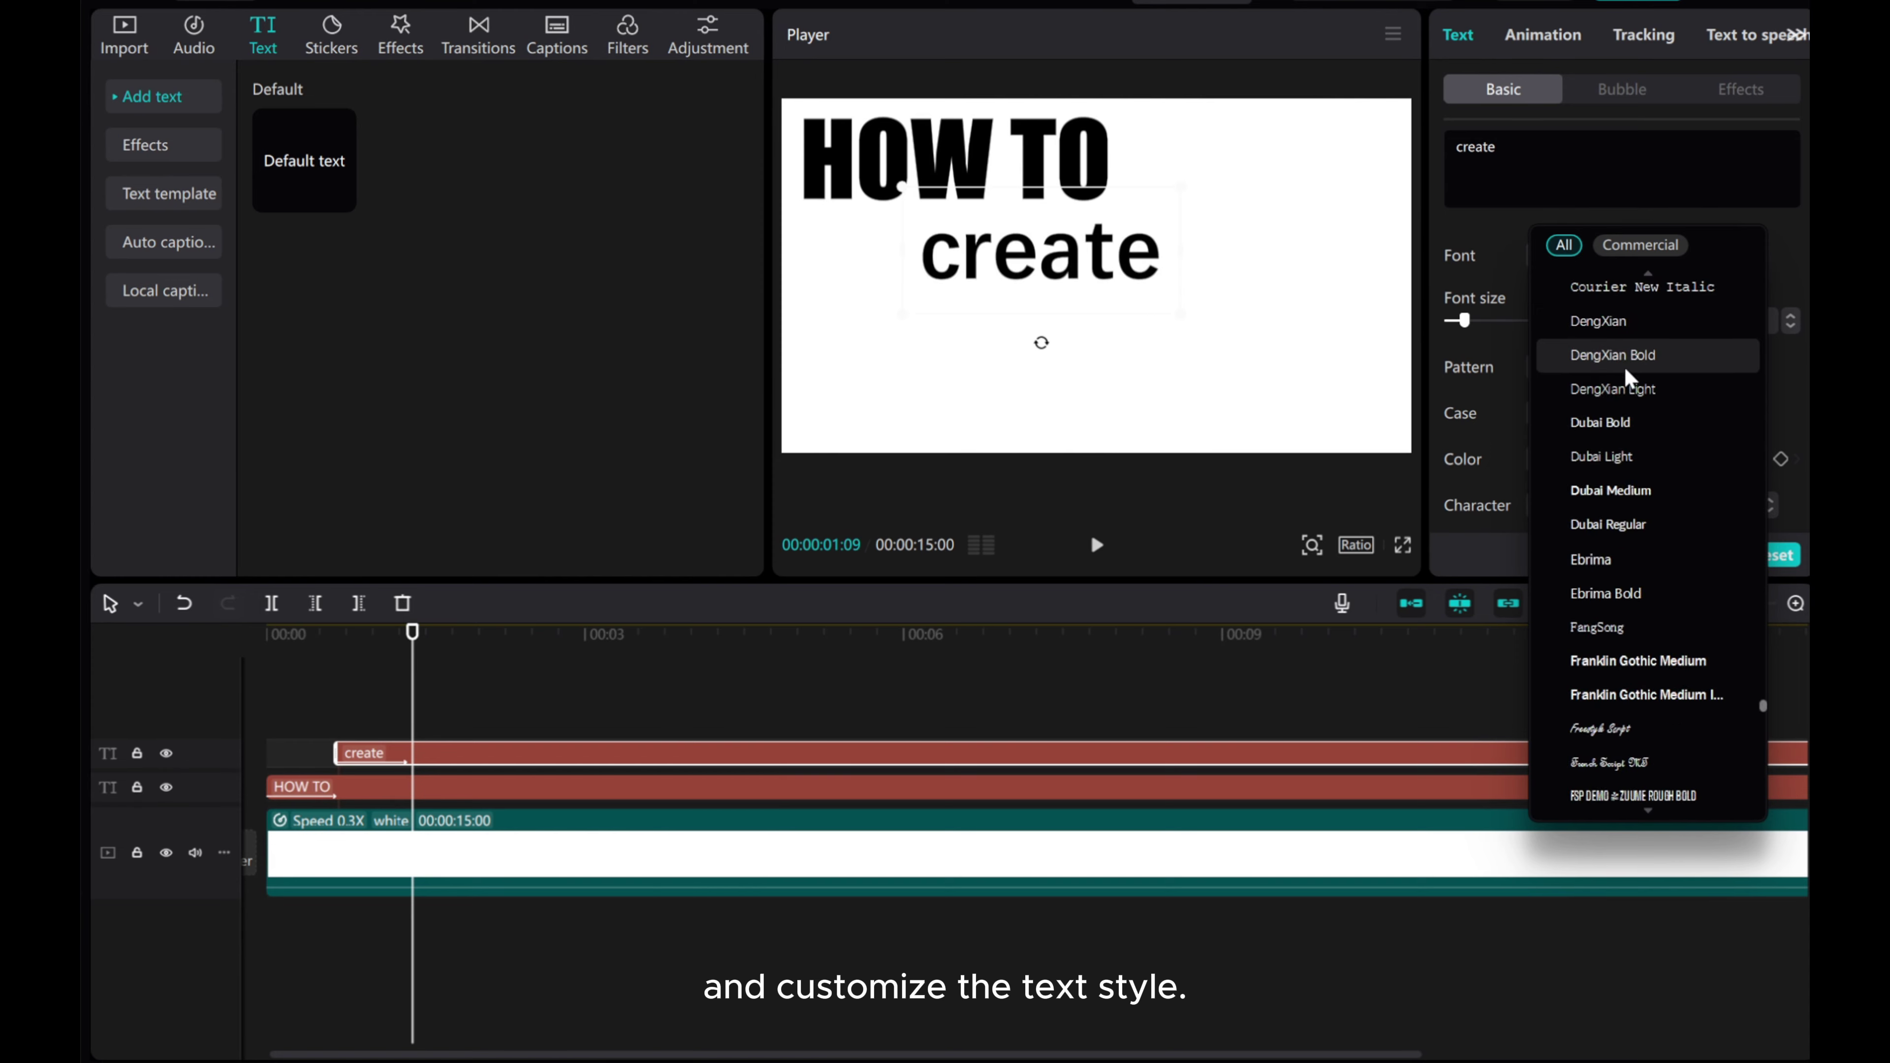
scroll(1605, 522, down, 20)
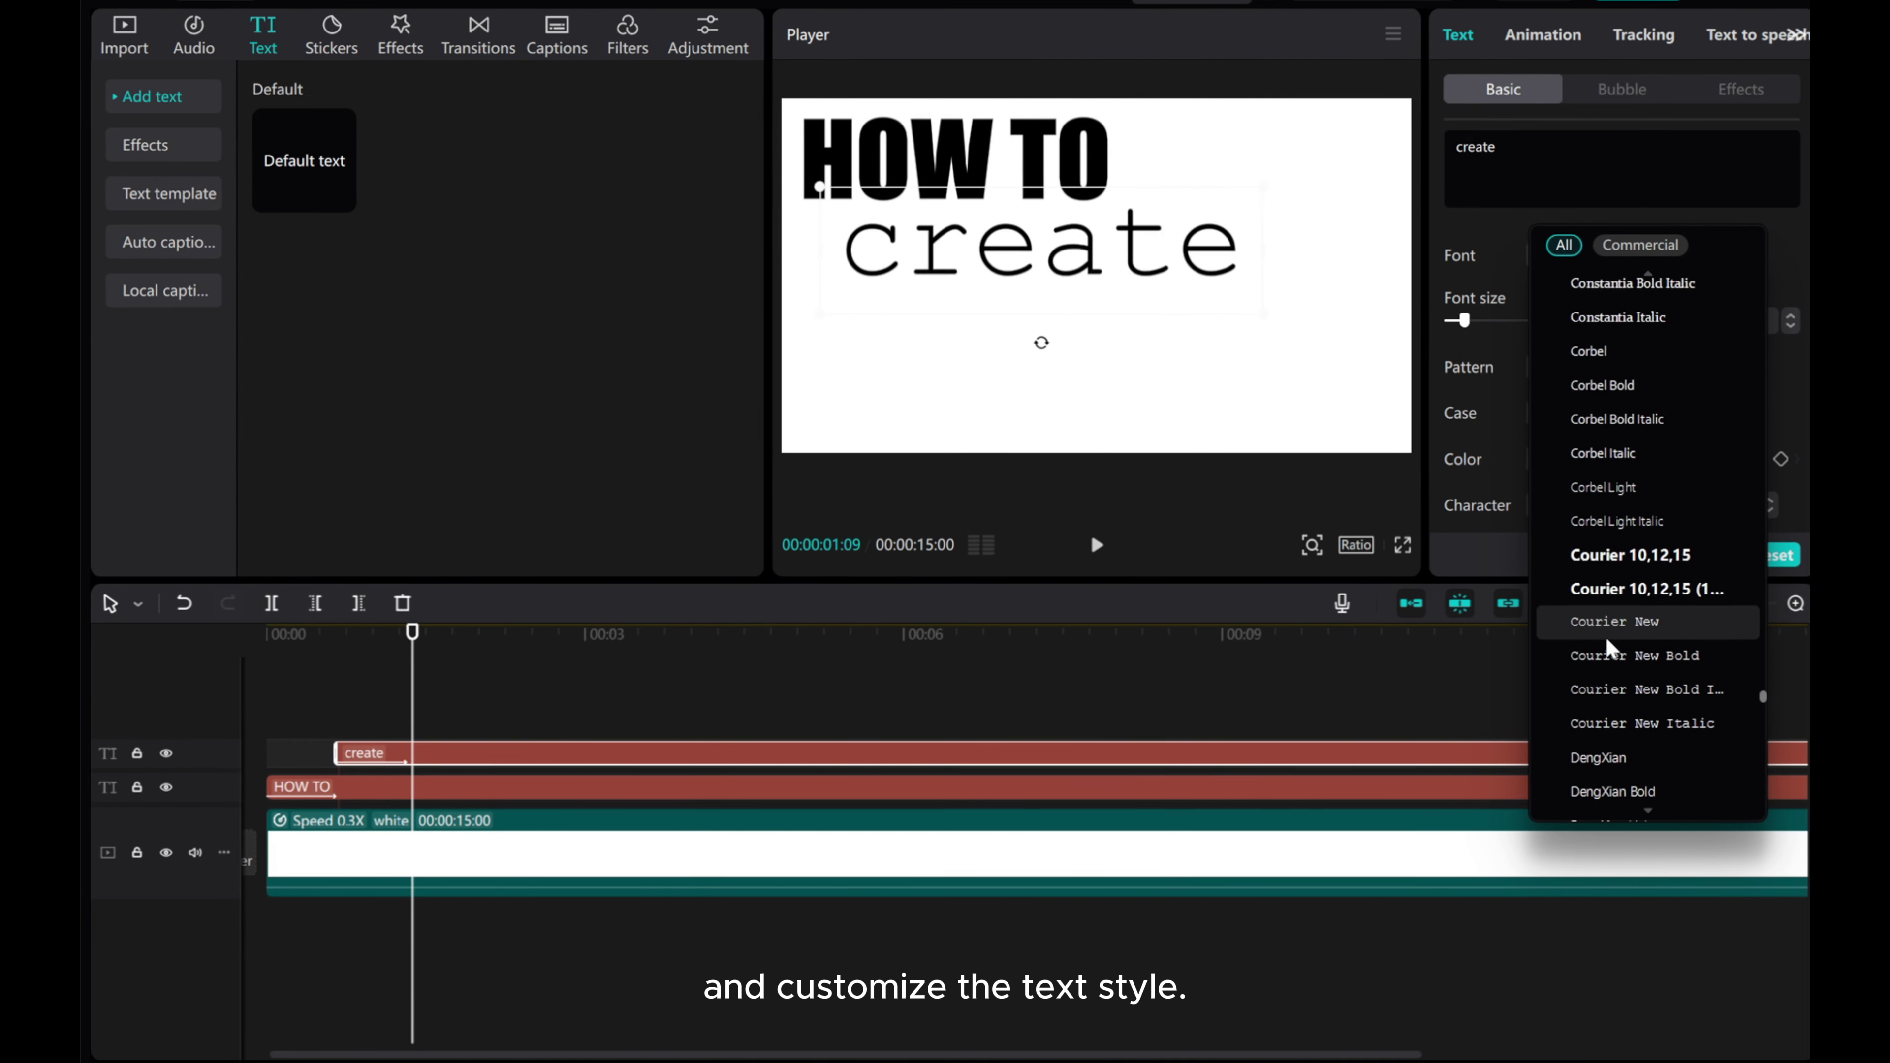
click(1601, 647)
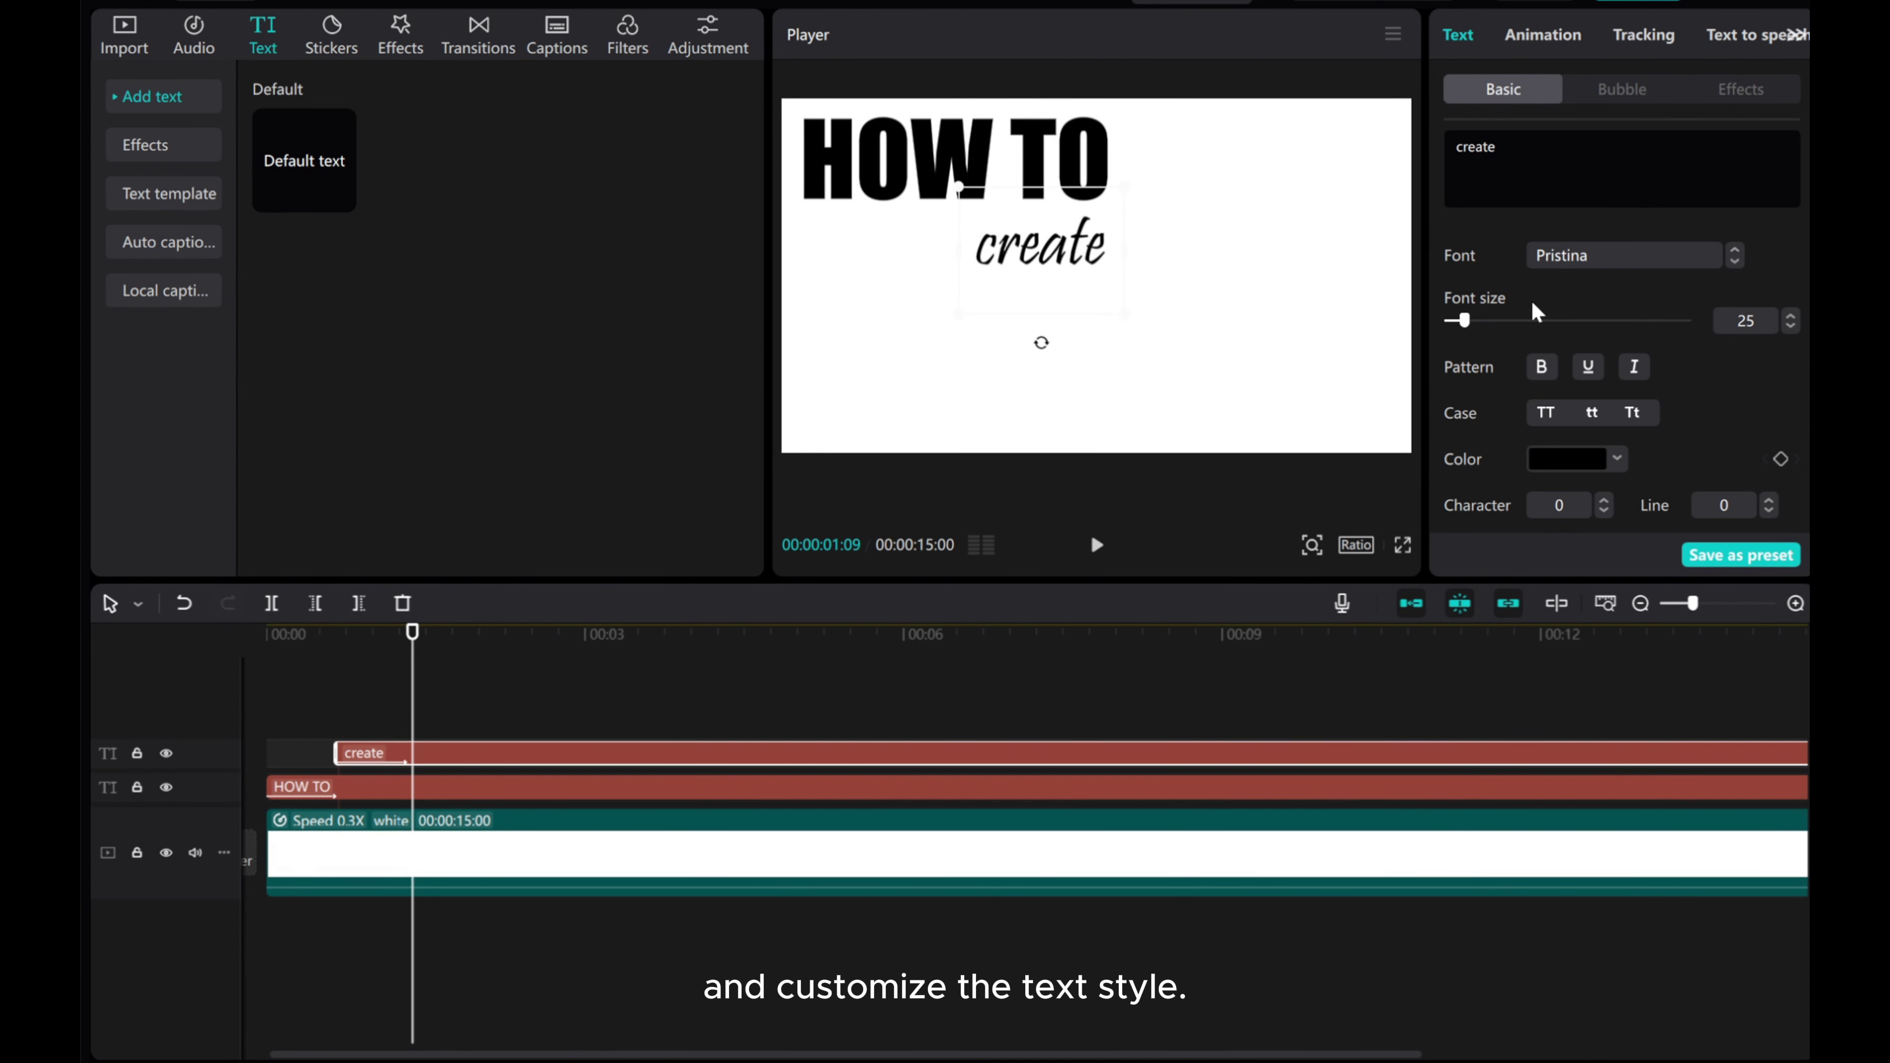
- Capitalize the first letter of "create", set its font size to 40 and move it slightly down and right under "HOW TO"
click(1632, 413)
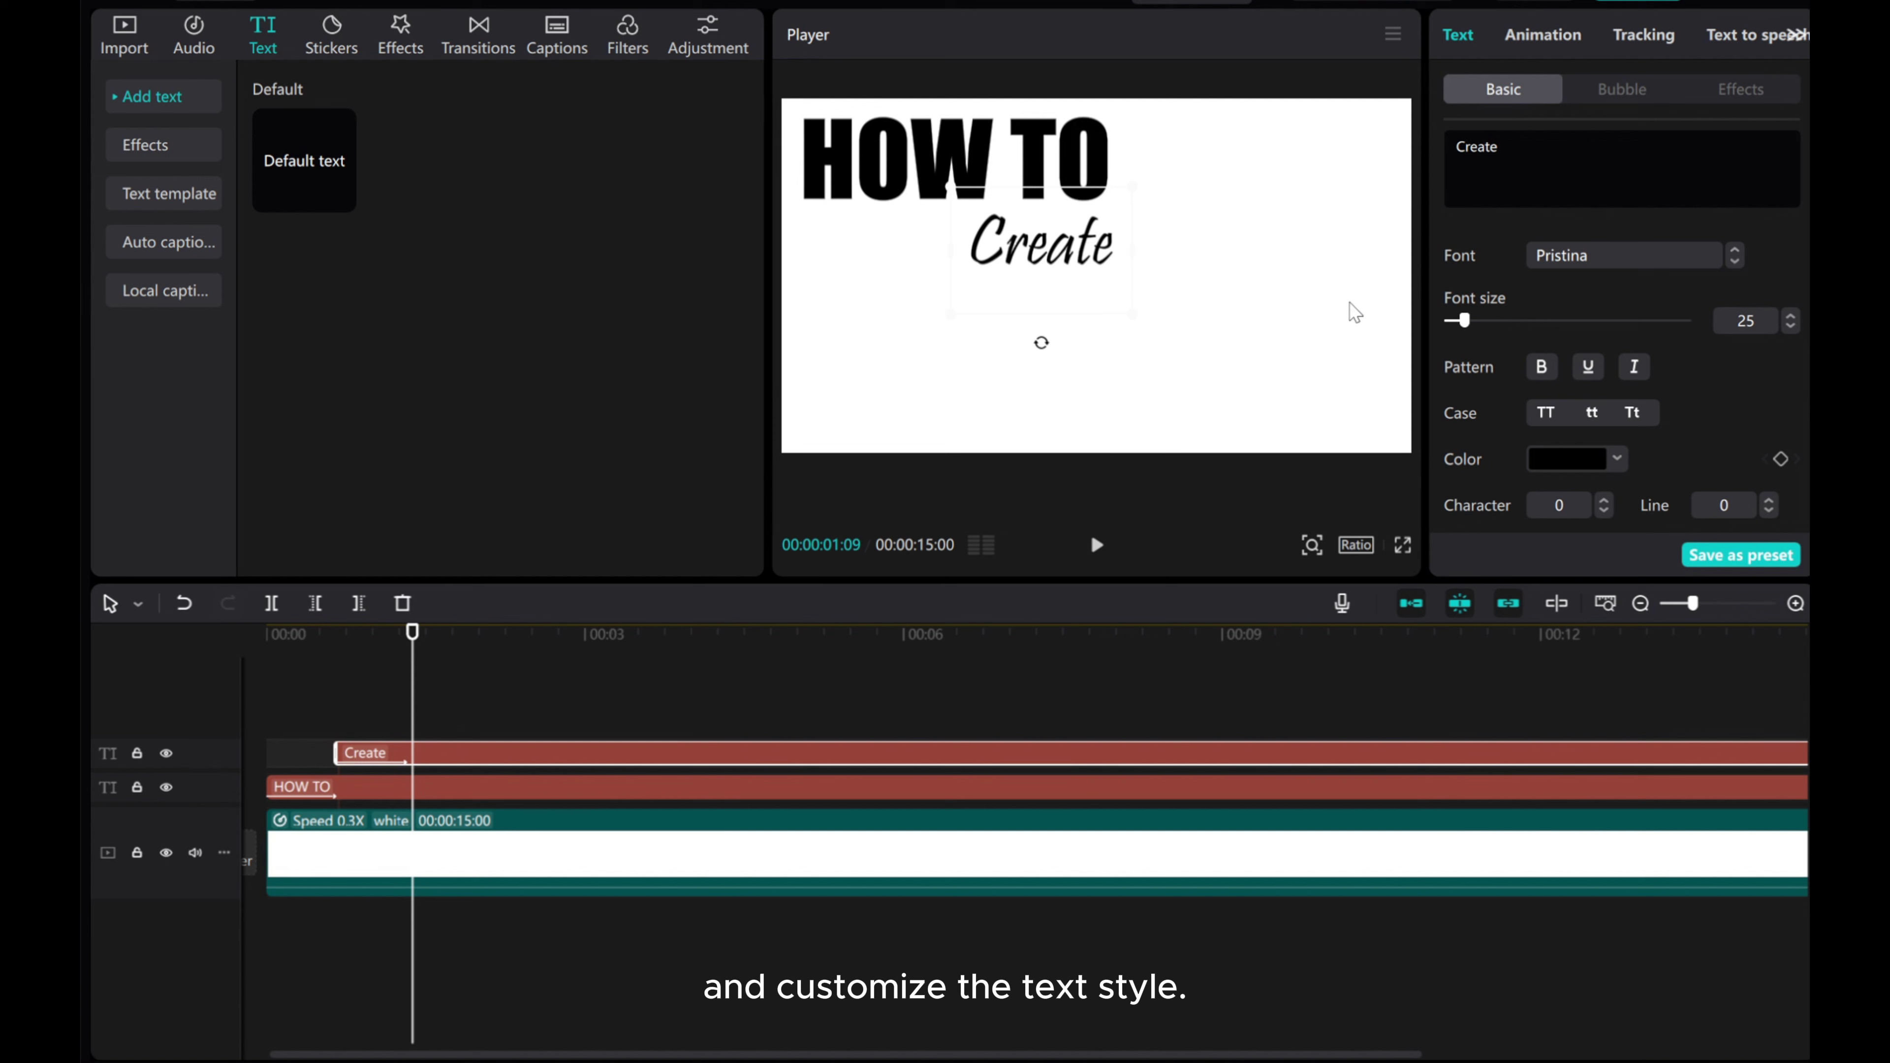
drag(1465, 324, 1478, 322)
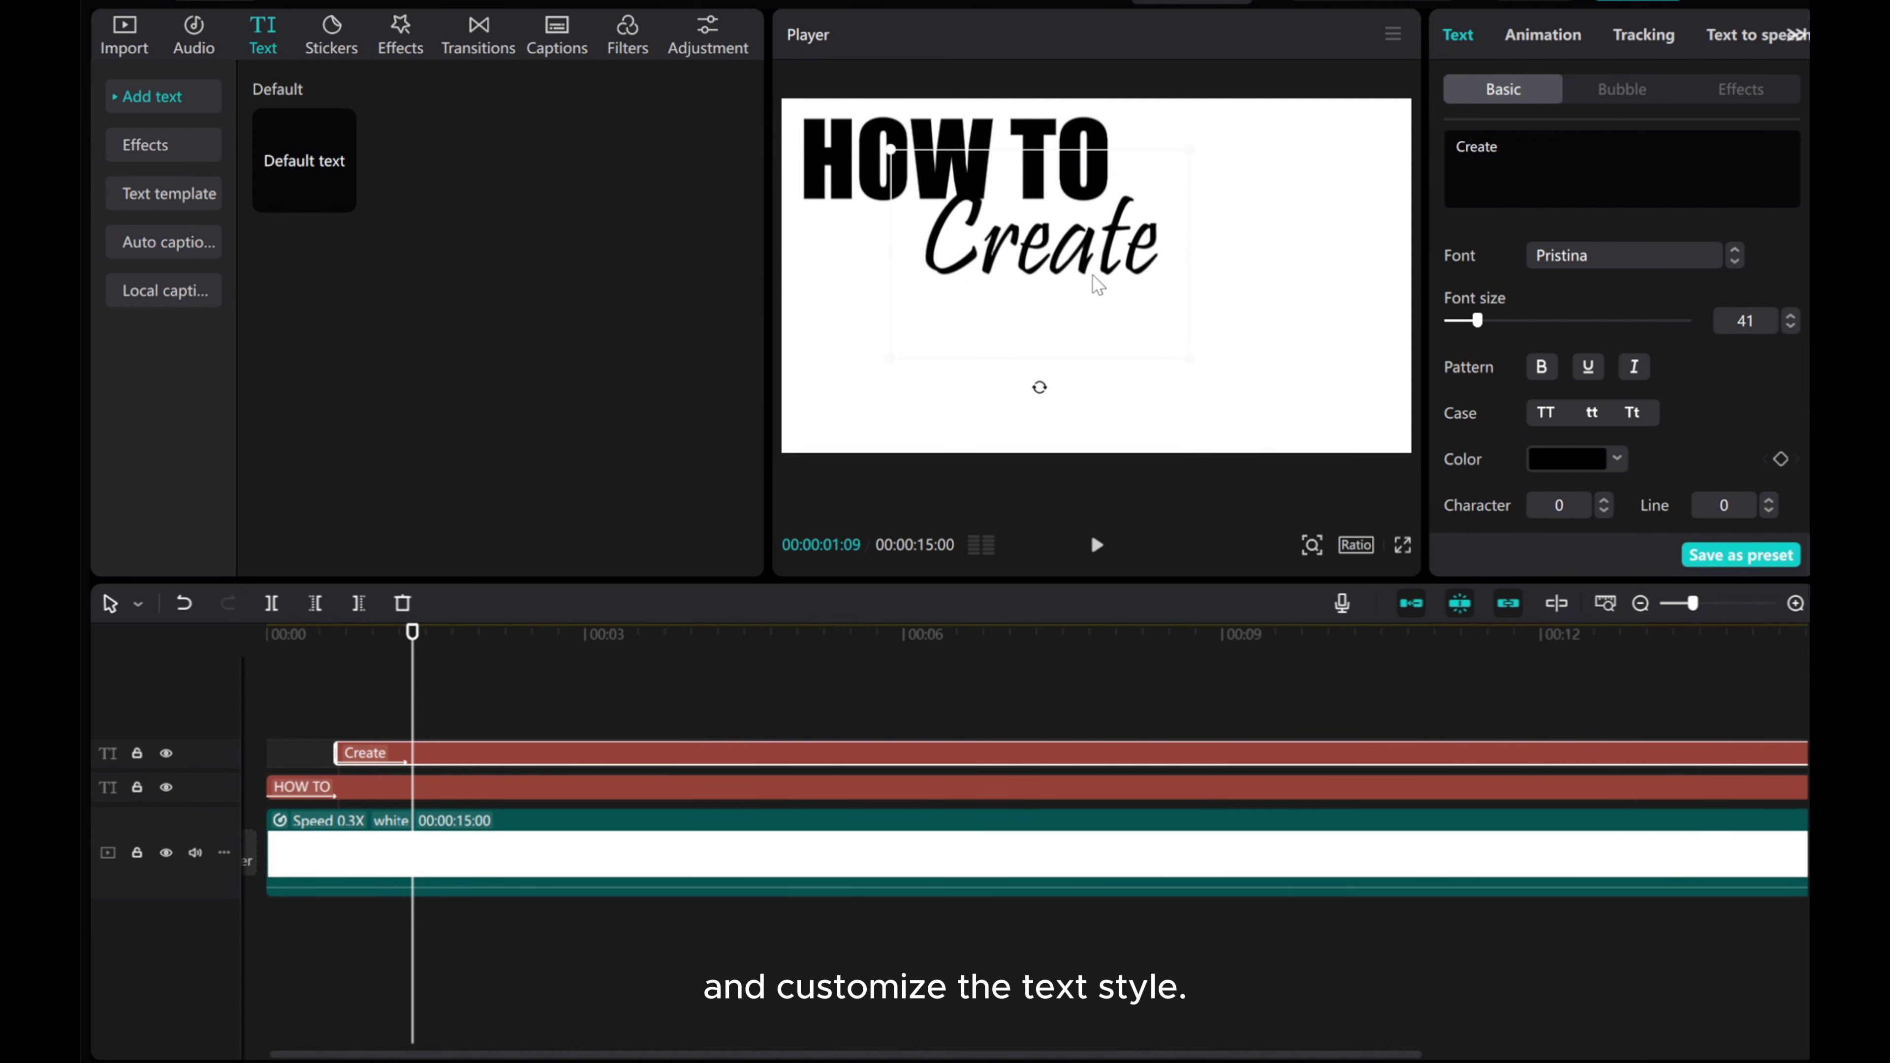
drag(1099, 294, 1123, 292)
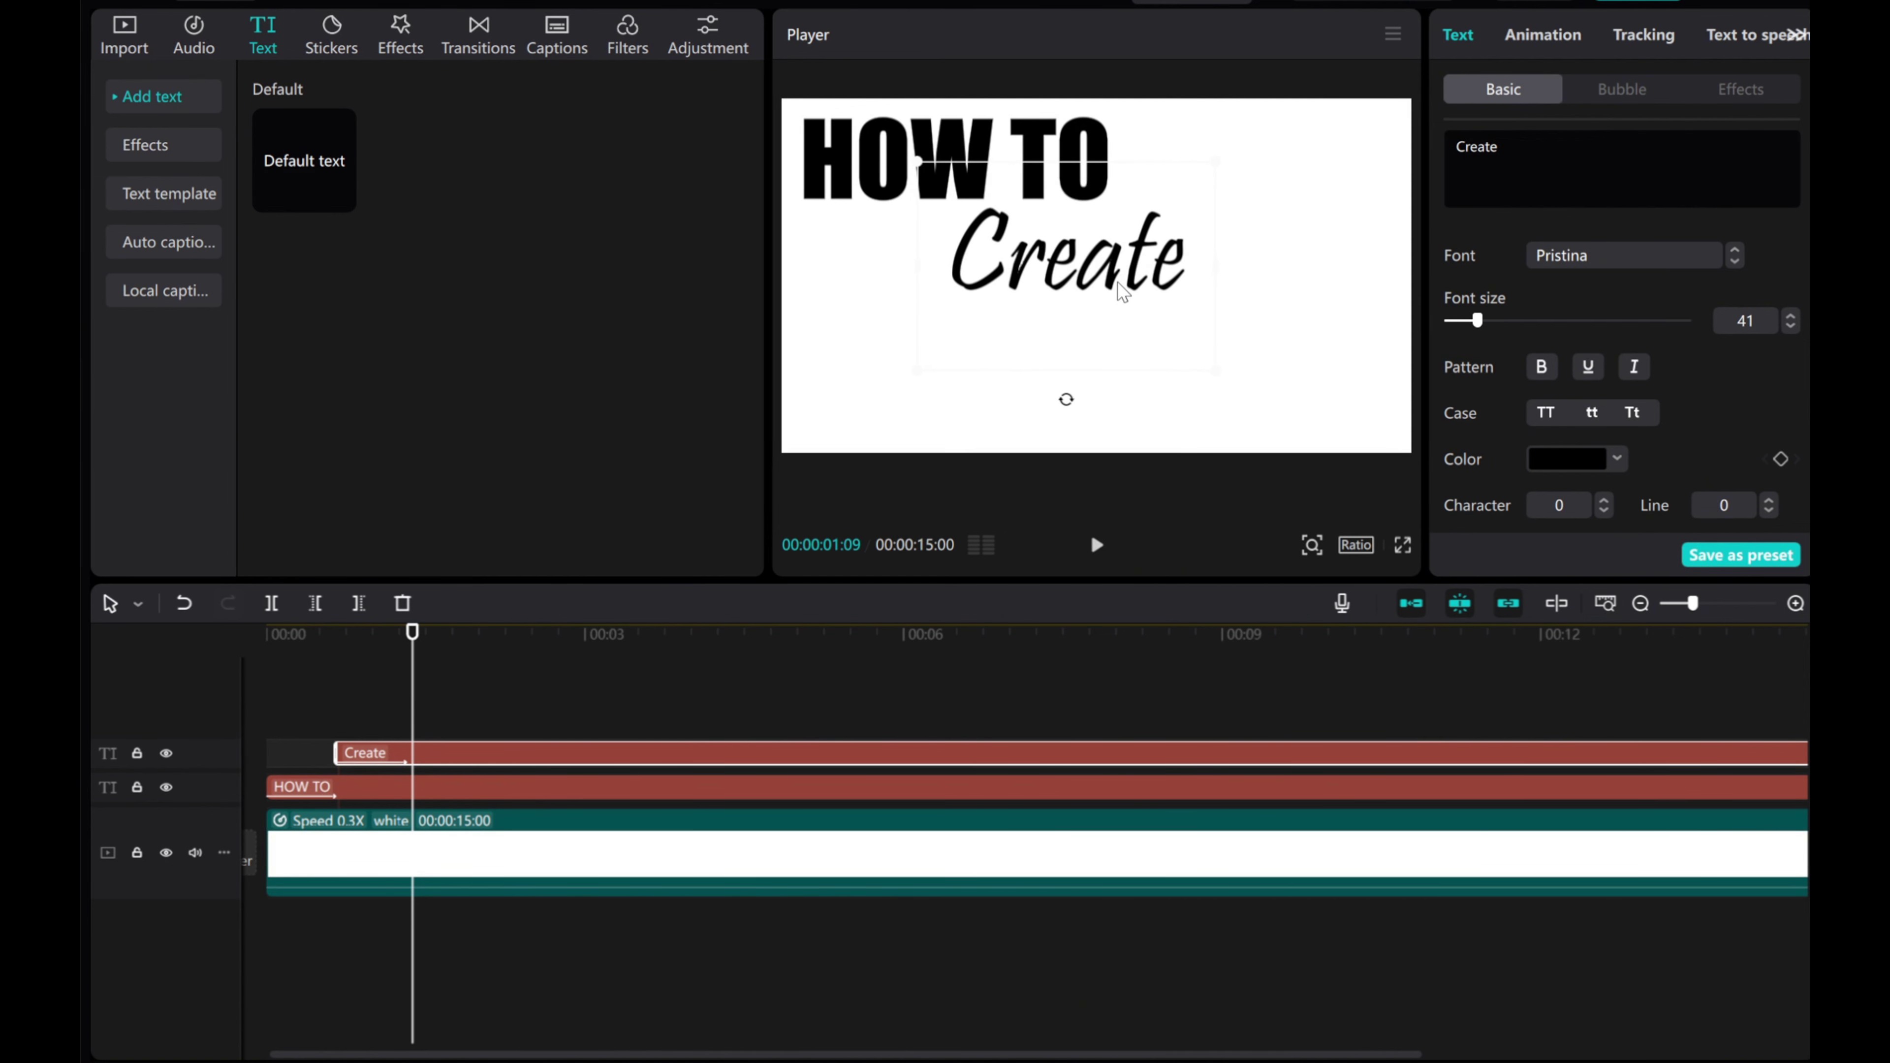
click(1790, 327)
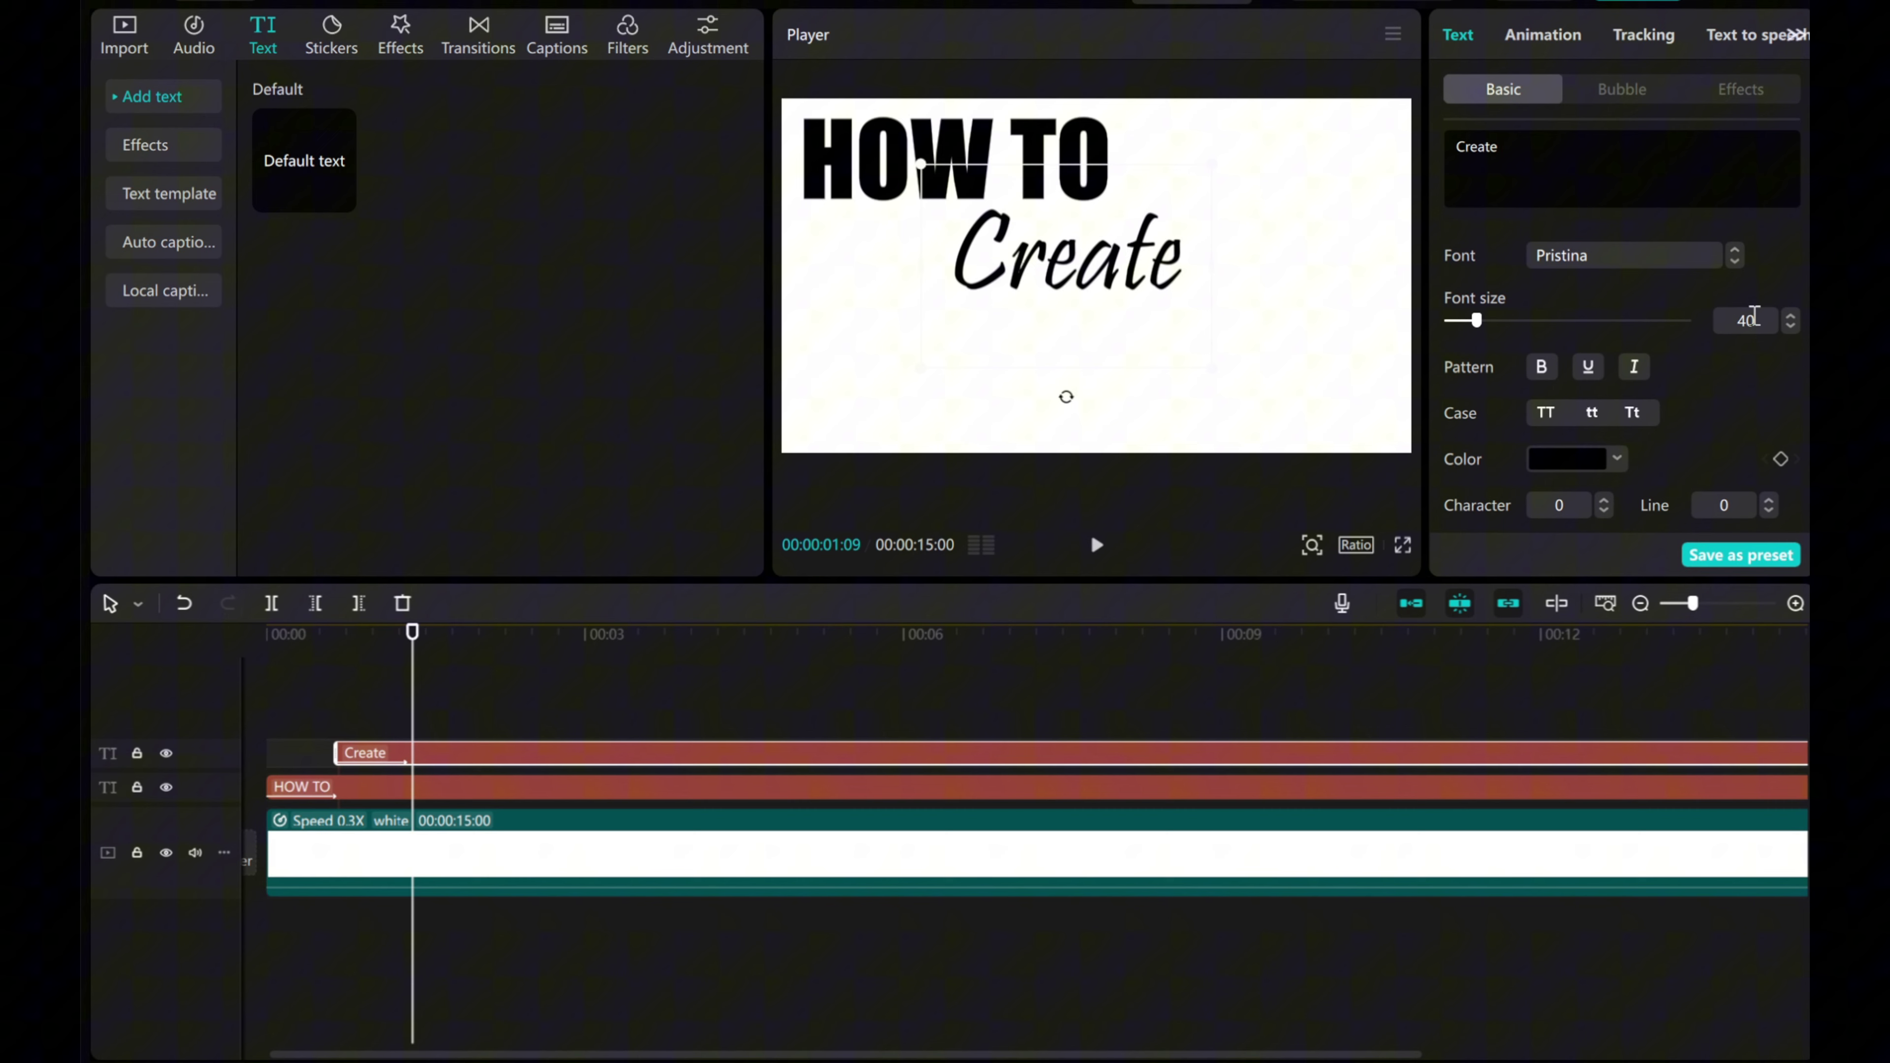
- Color the "Create" text pinkish red (FF0855), tilt it slightly counterclockwise and nudge it up closer to "HOW TO"
scroll(1586, 404, down, 2)
click(1571, 373)
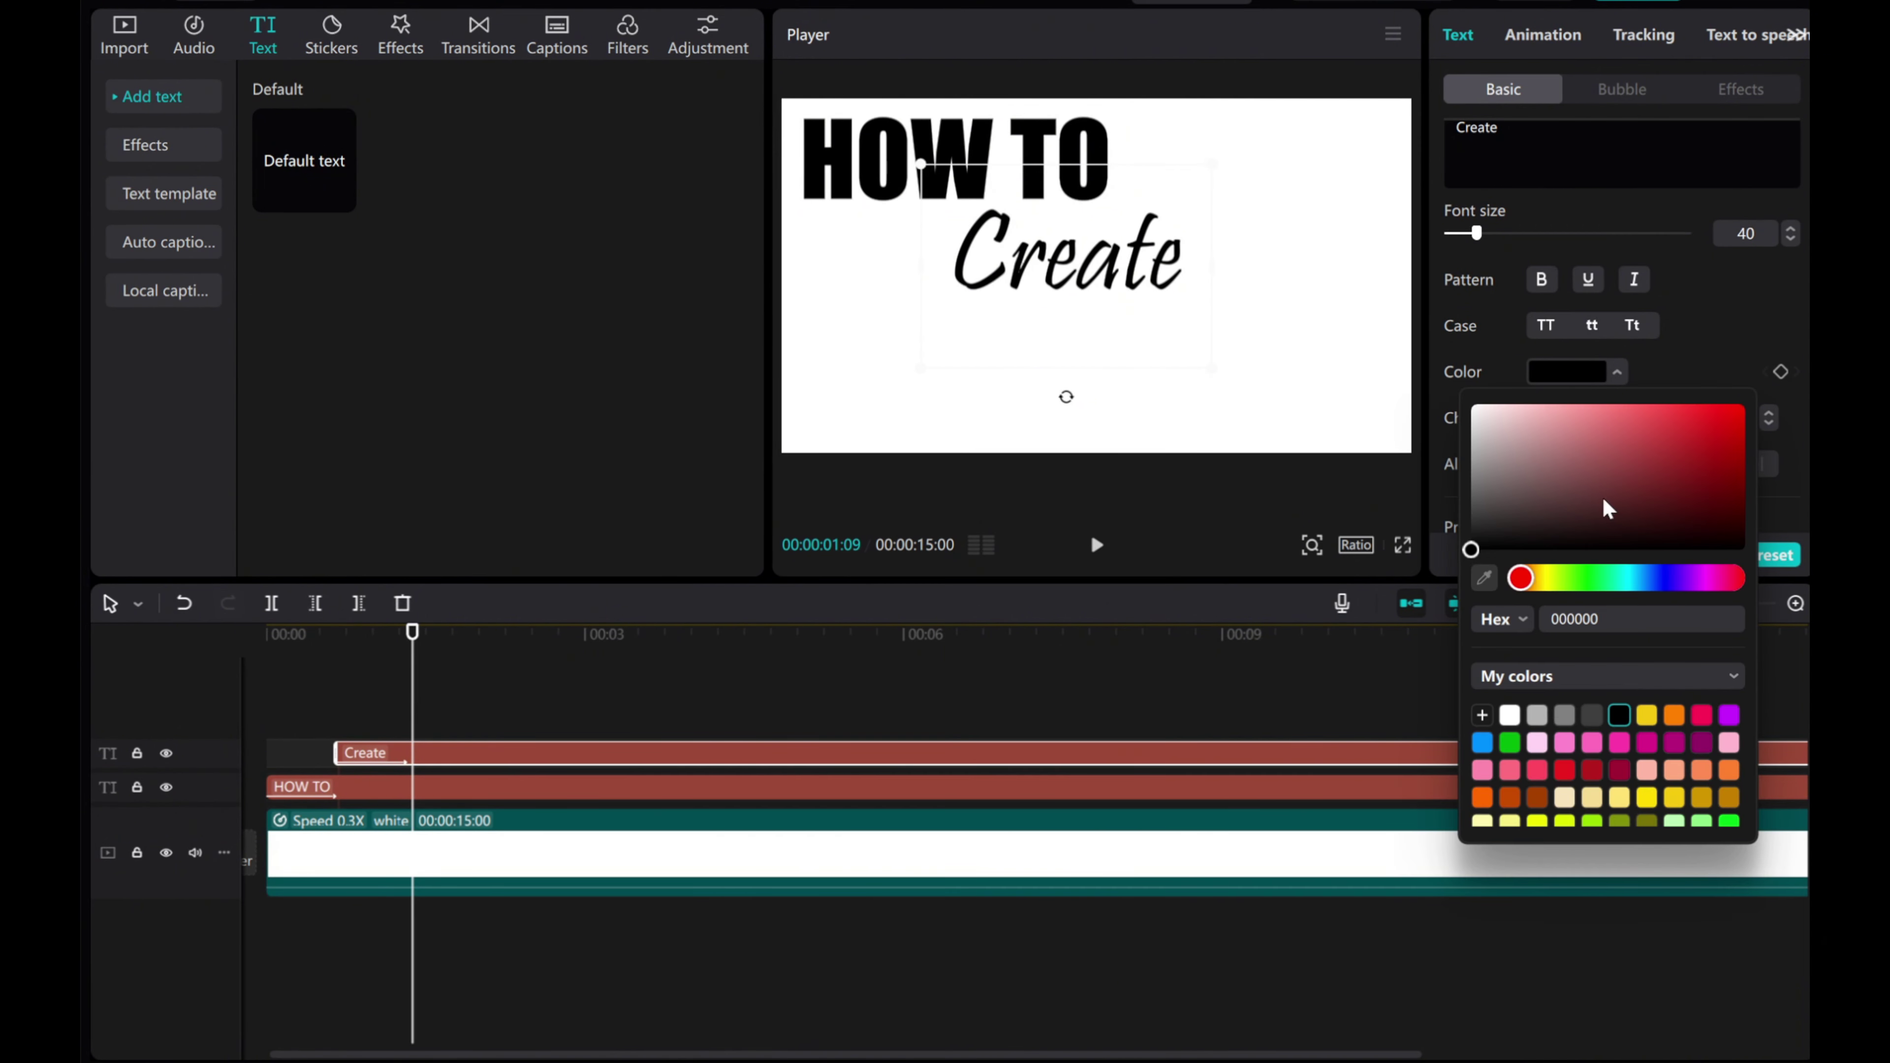
click(1701, 715)
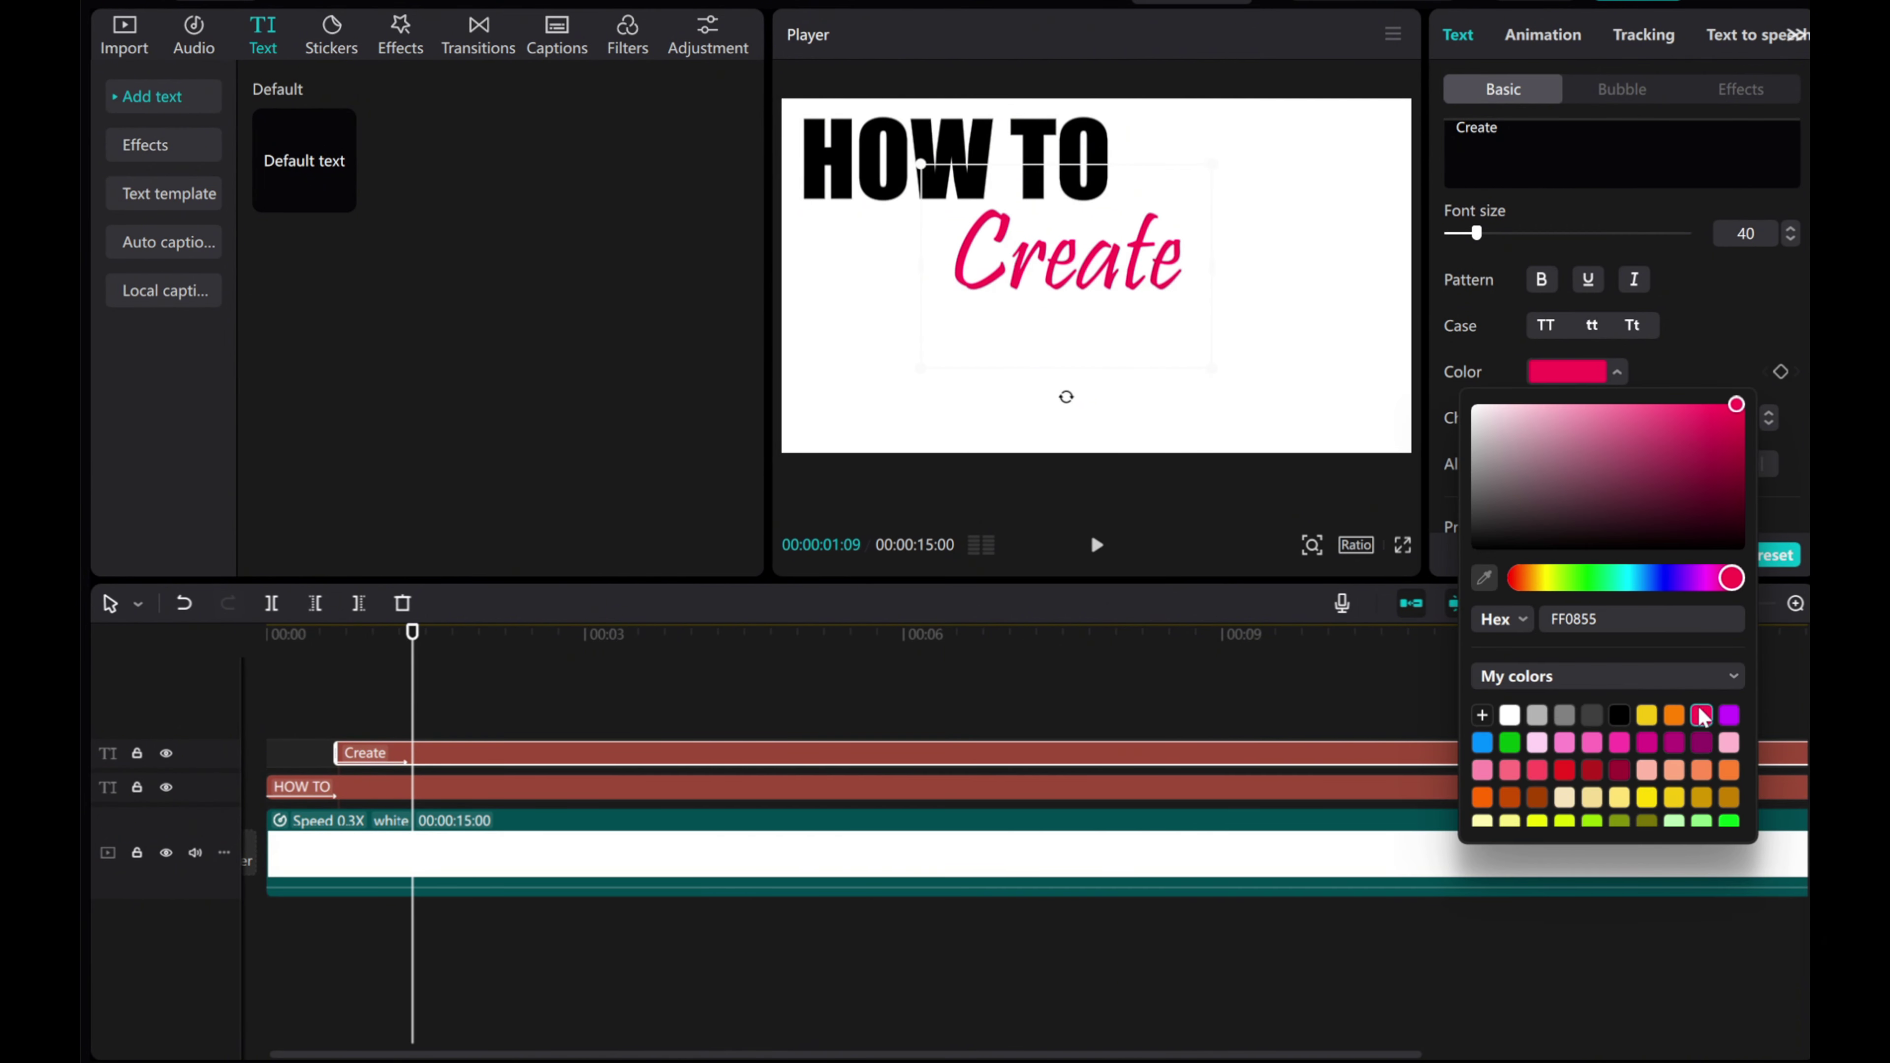
click(1557, 365)
drag(1066, 398, 1085, 387)
drag(1058, 288, 1061, 268)
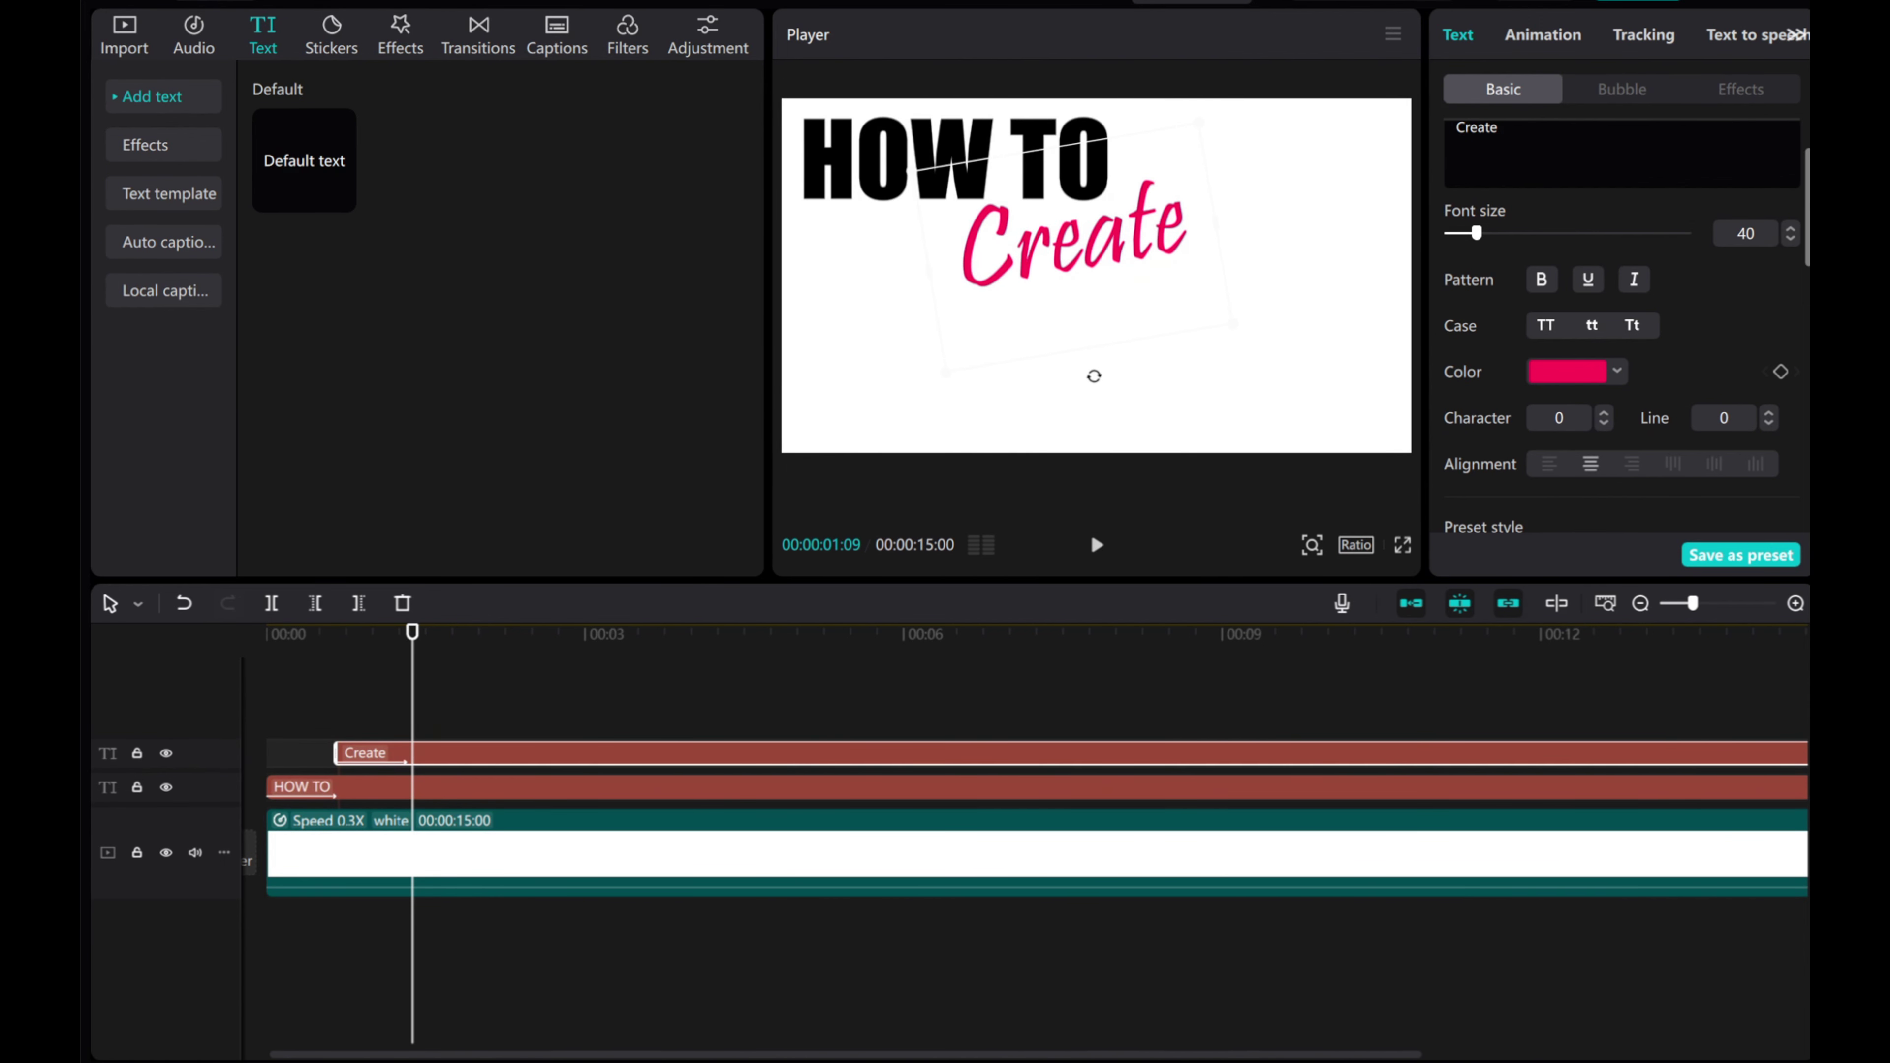
- Replace the "Create" clip's entrance animation with Slide Right
click(1533, 41)
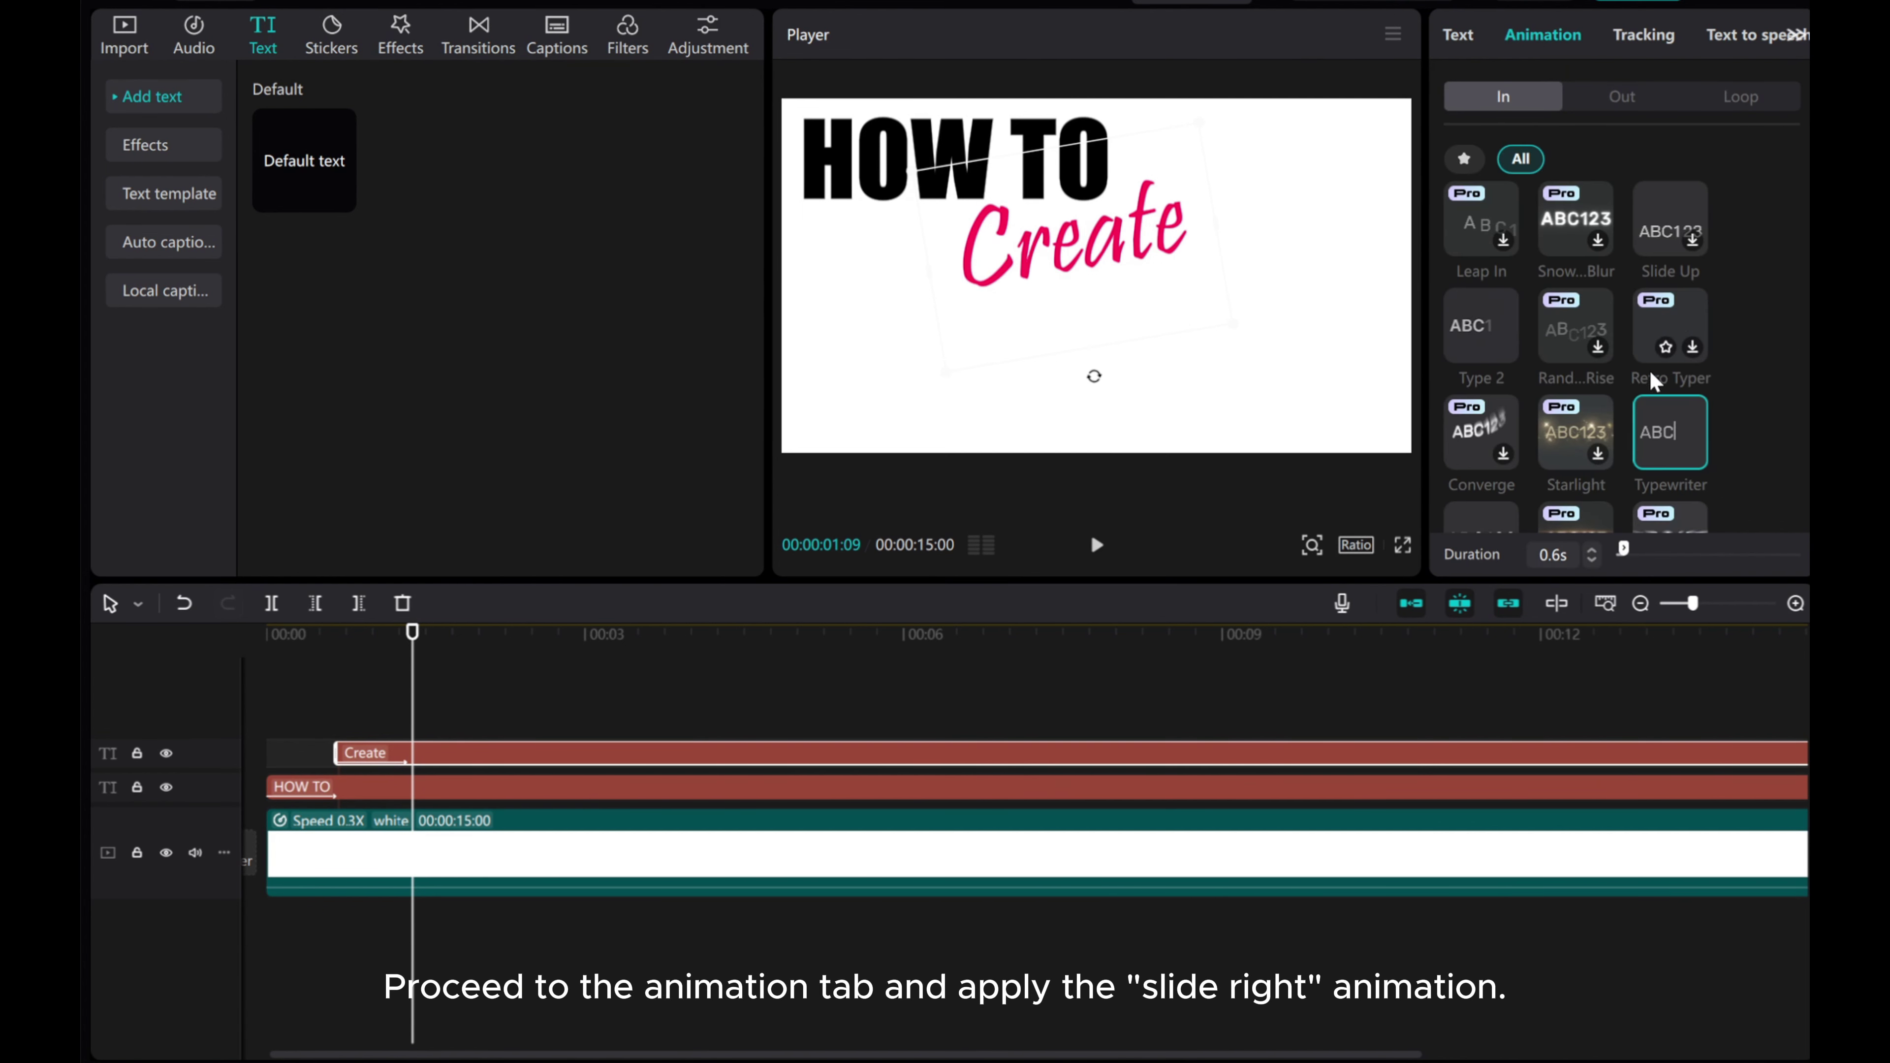
scroll(1601, 350, down, 5)
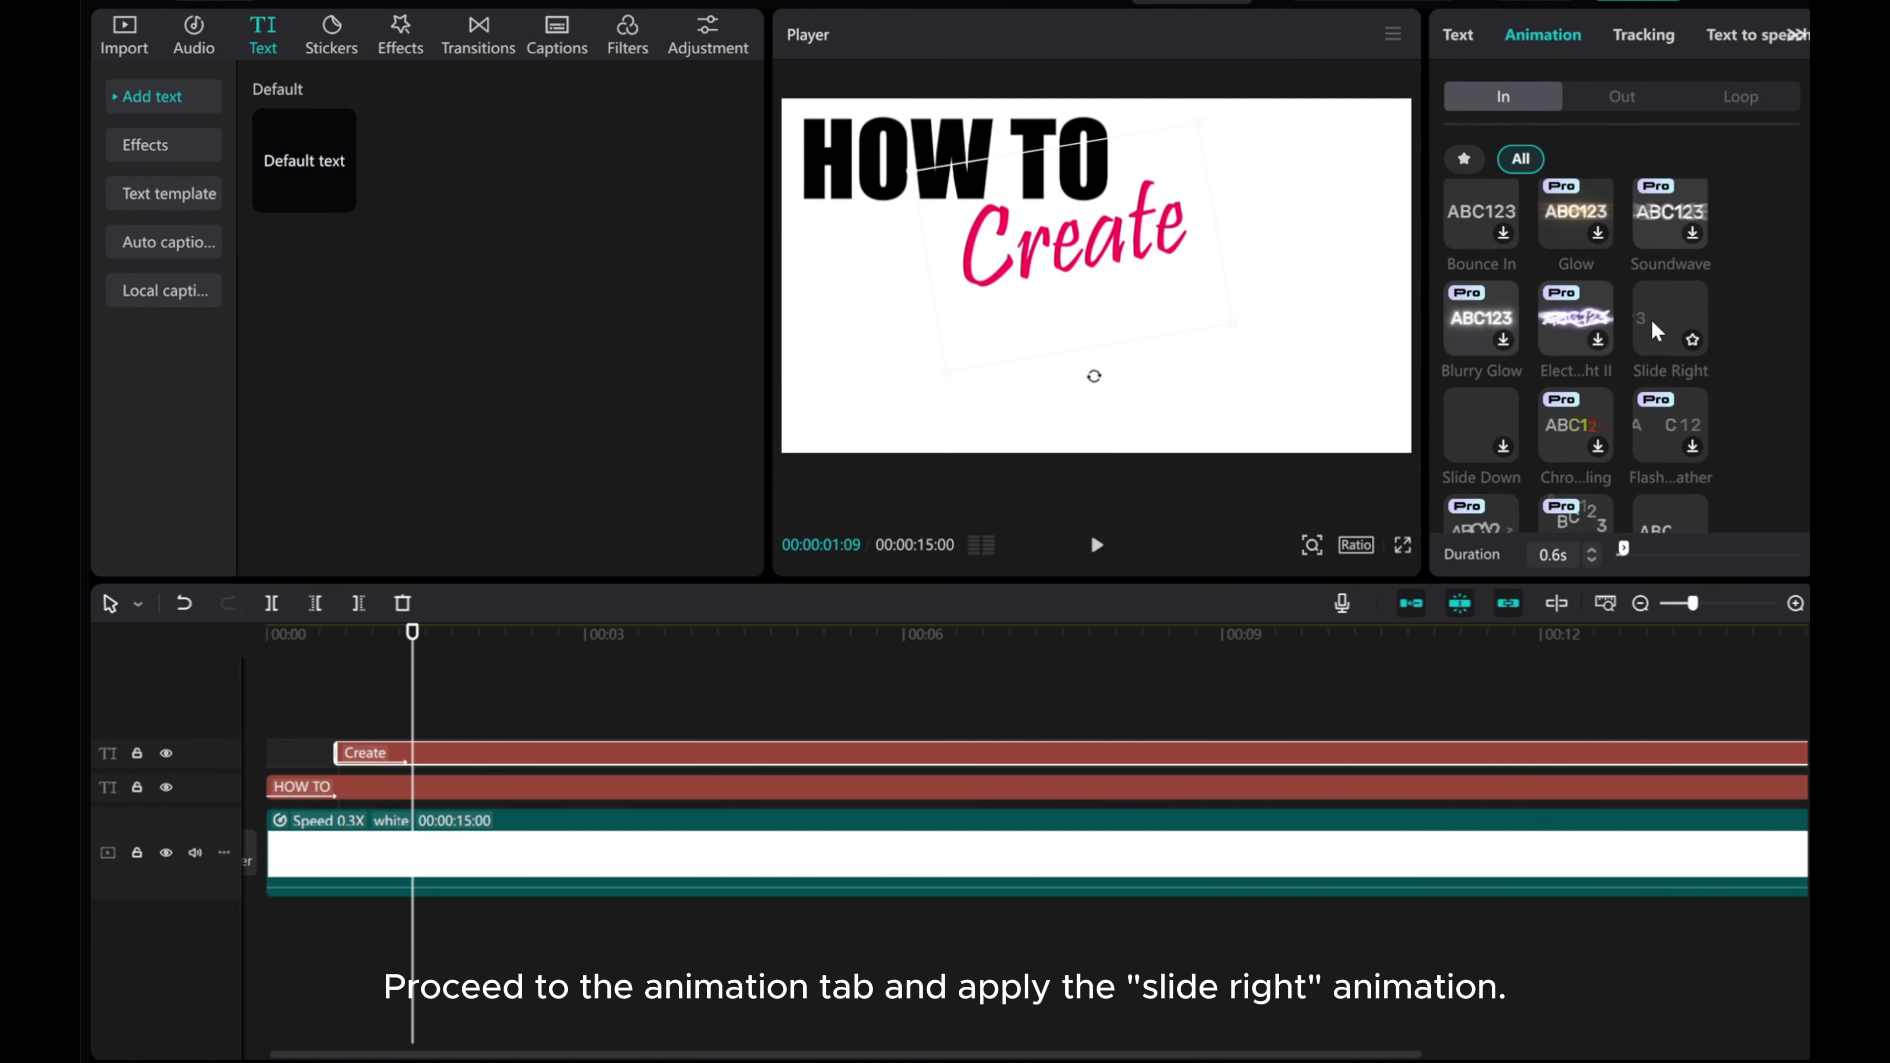
click(1652, 320)
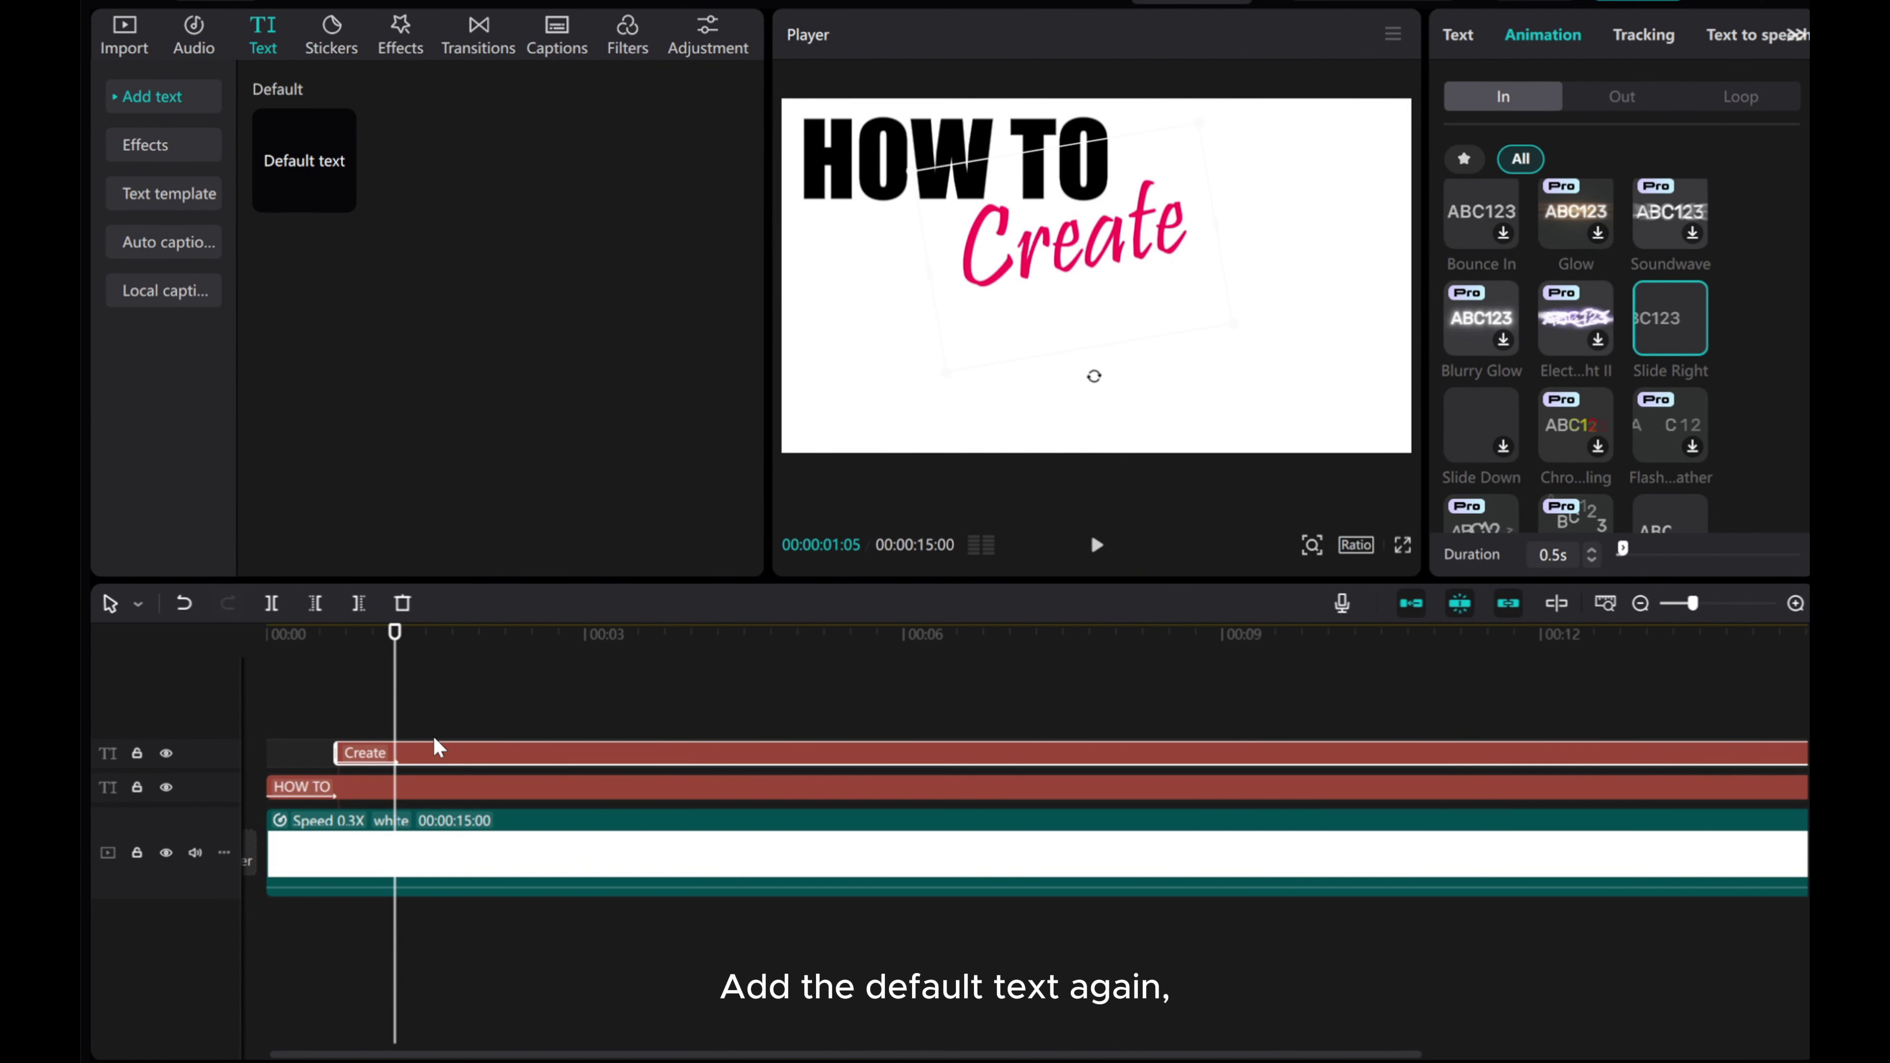
- Add a default text clip on a new track at 00:00:01:05 and extend it to the background's end
click(340, 198)
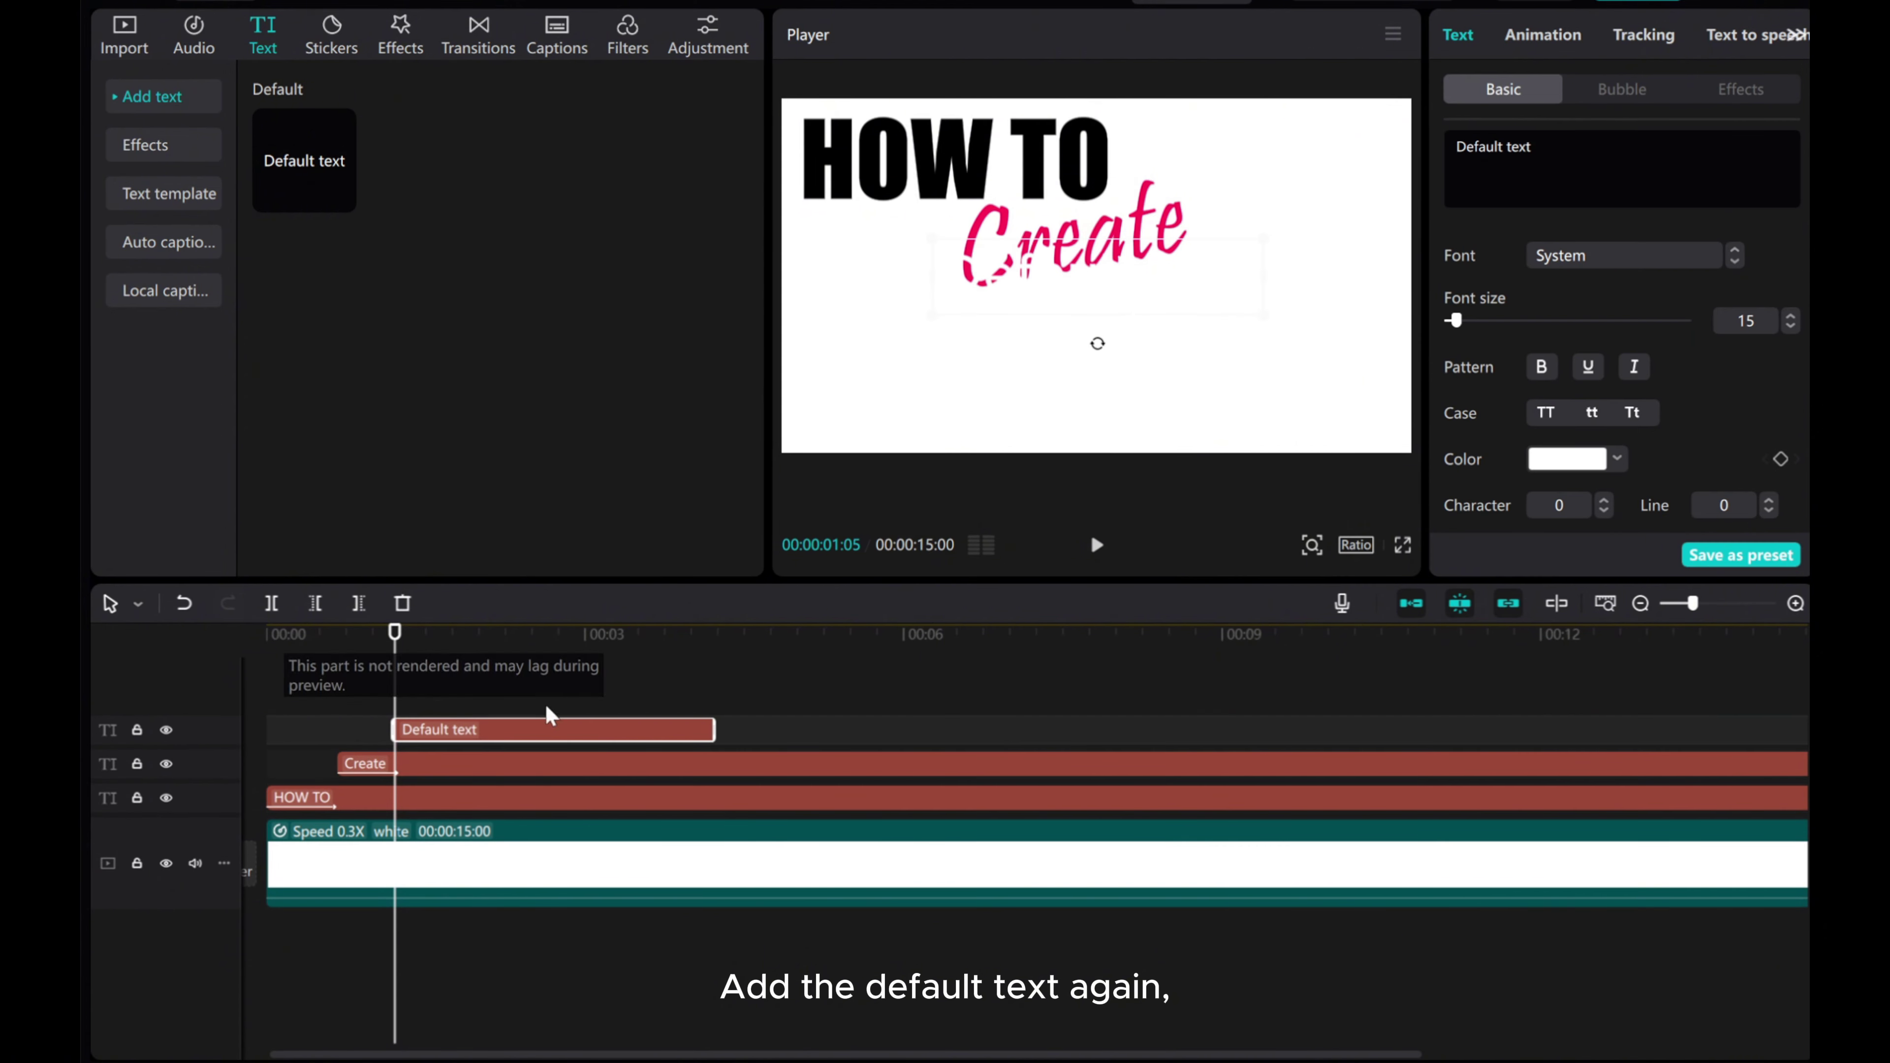
click(1641, 604)
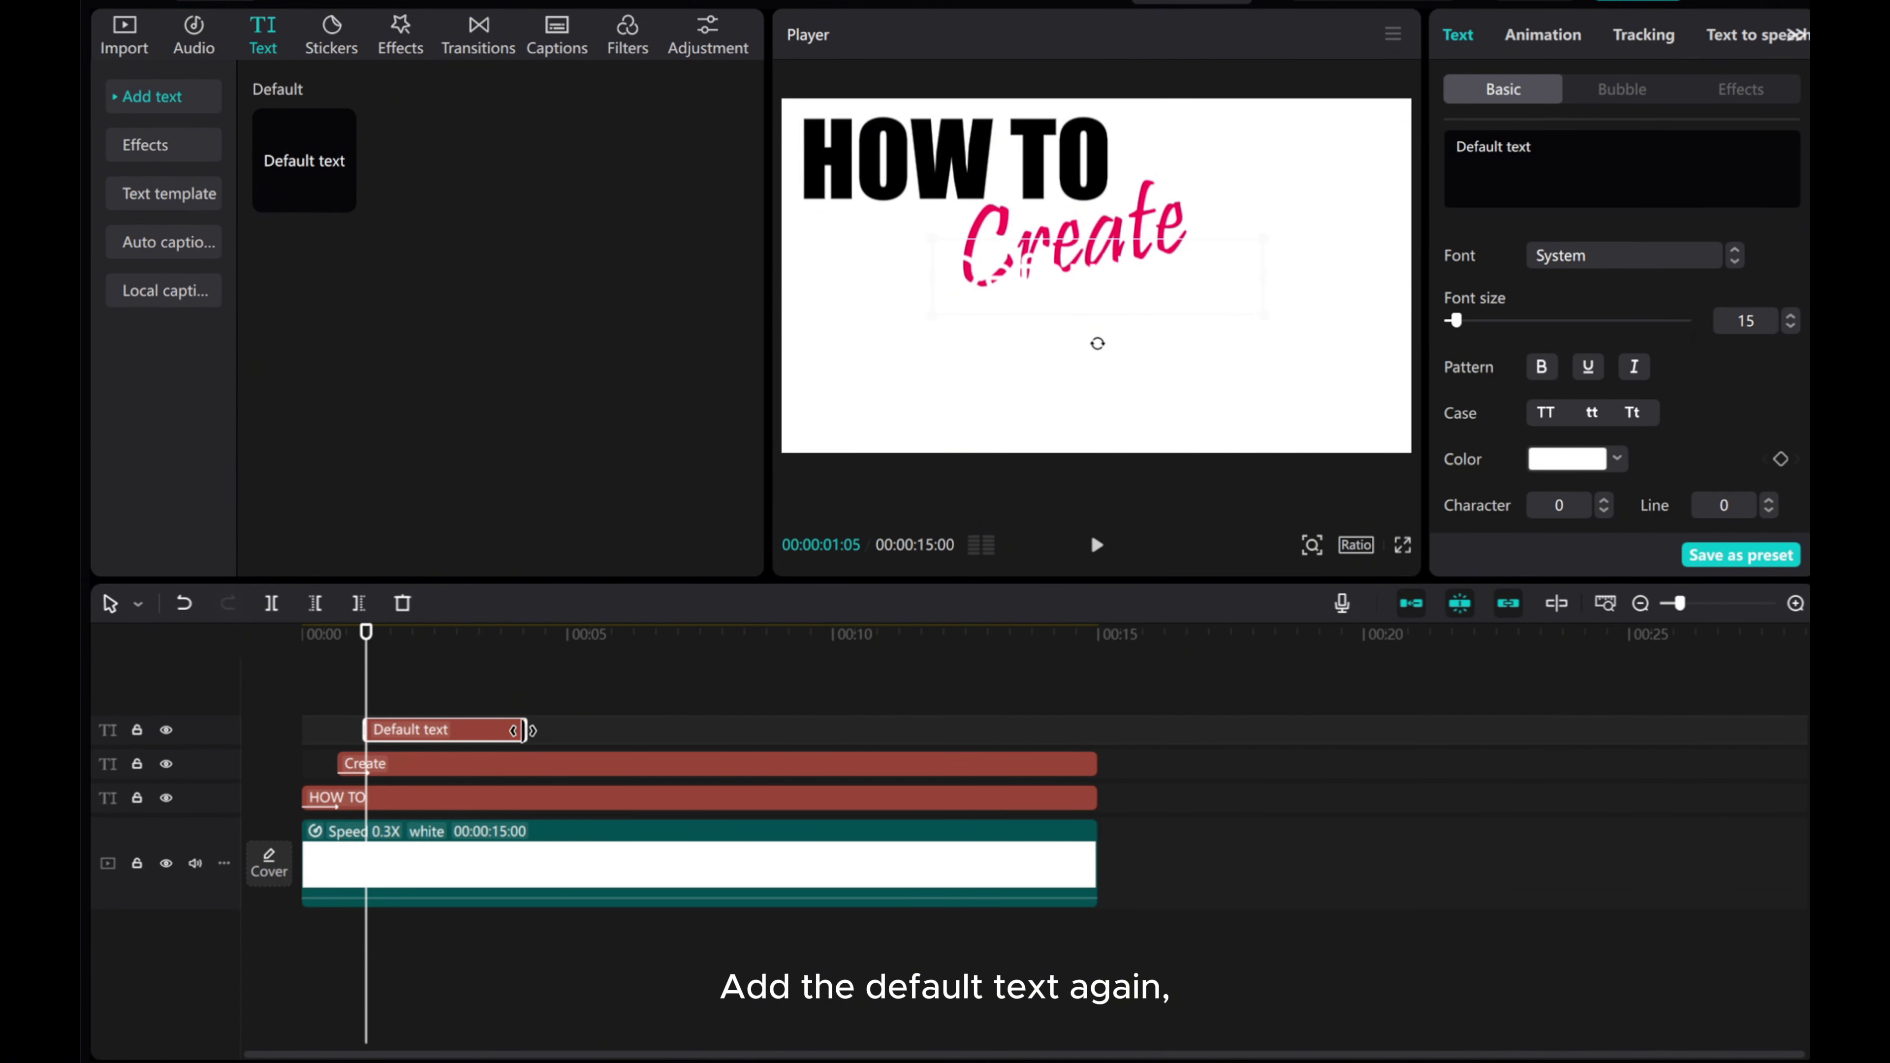
drag(524, 728, 1098, 719)
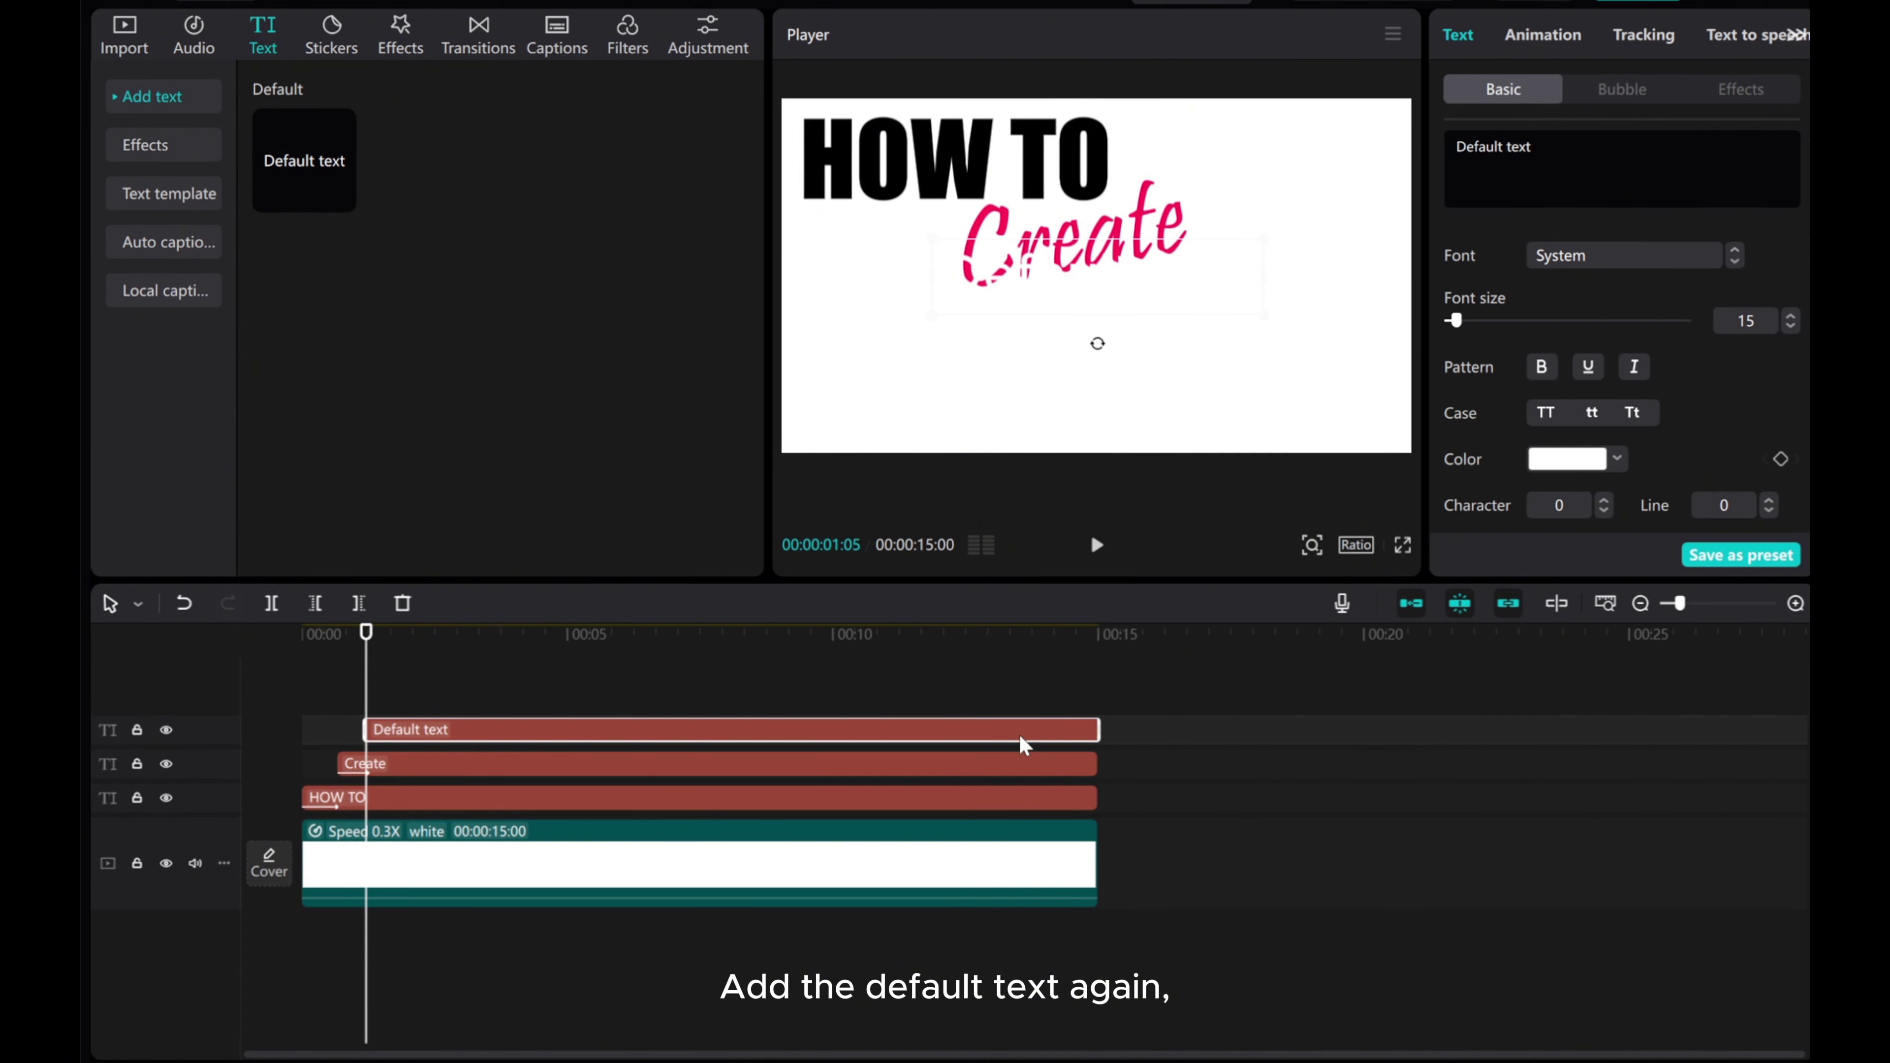
- Color the new text black (000000) and replace its wording with a row of 24 hyphens
click(1578, 166)
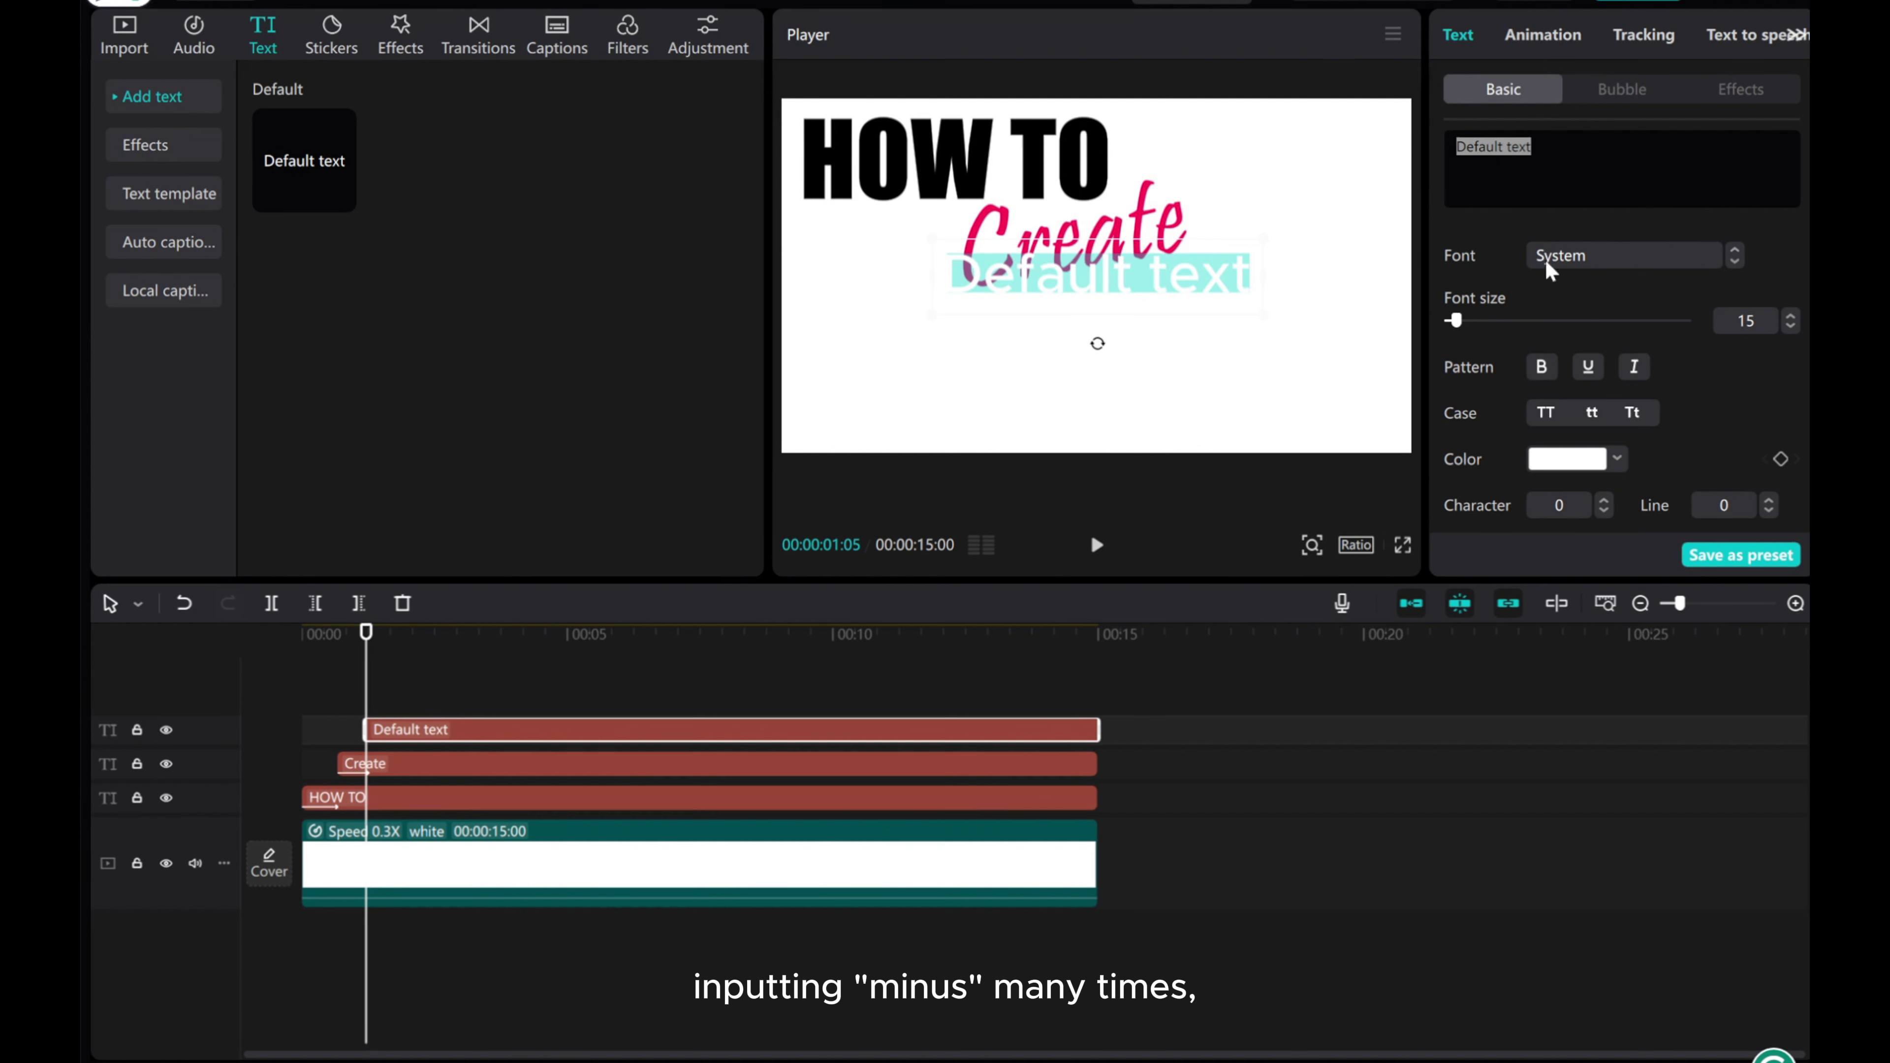
click(1559, 459)
click(1614, 804)
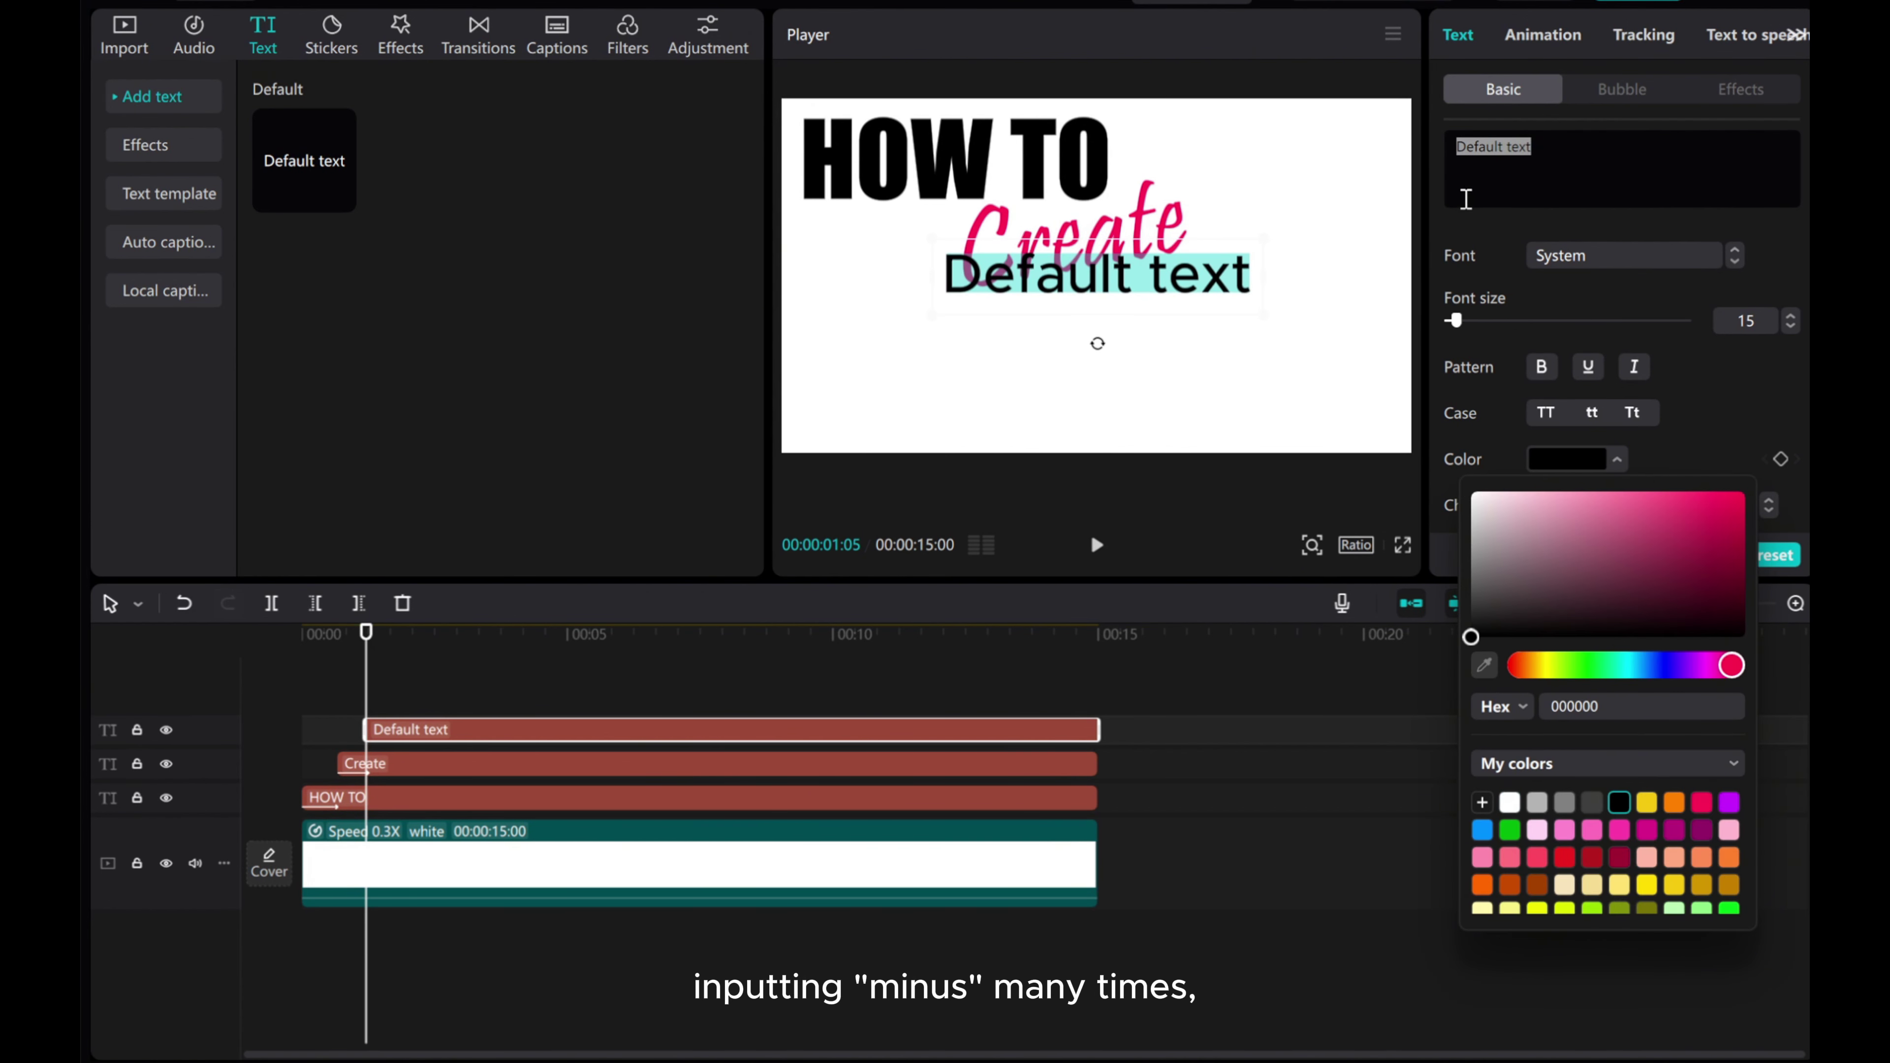
click(1558, 169)
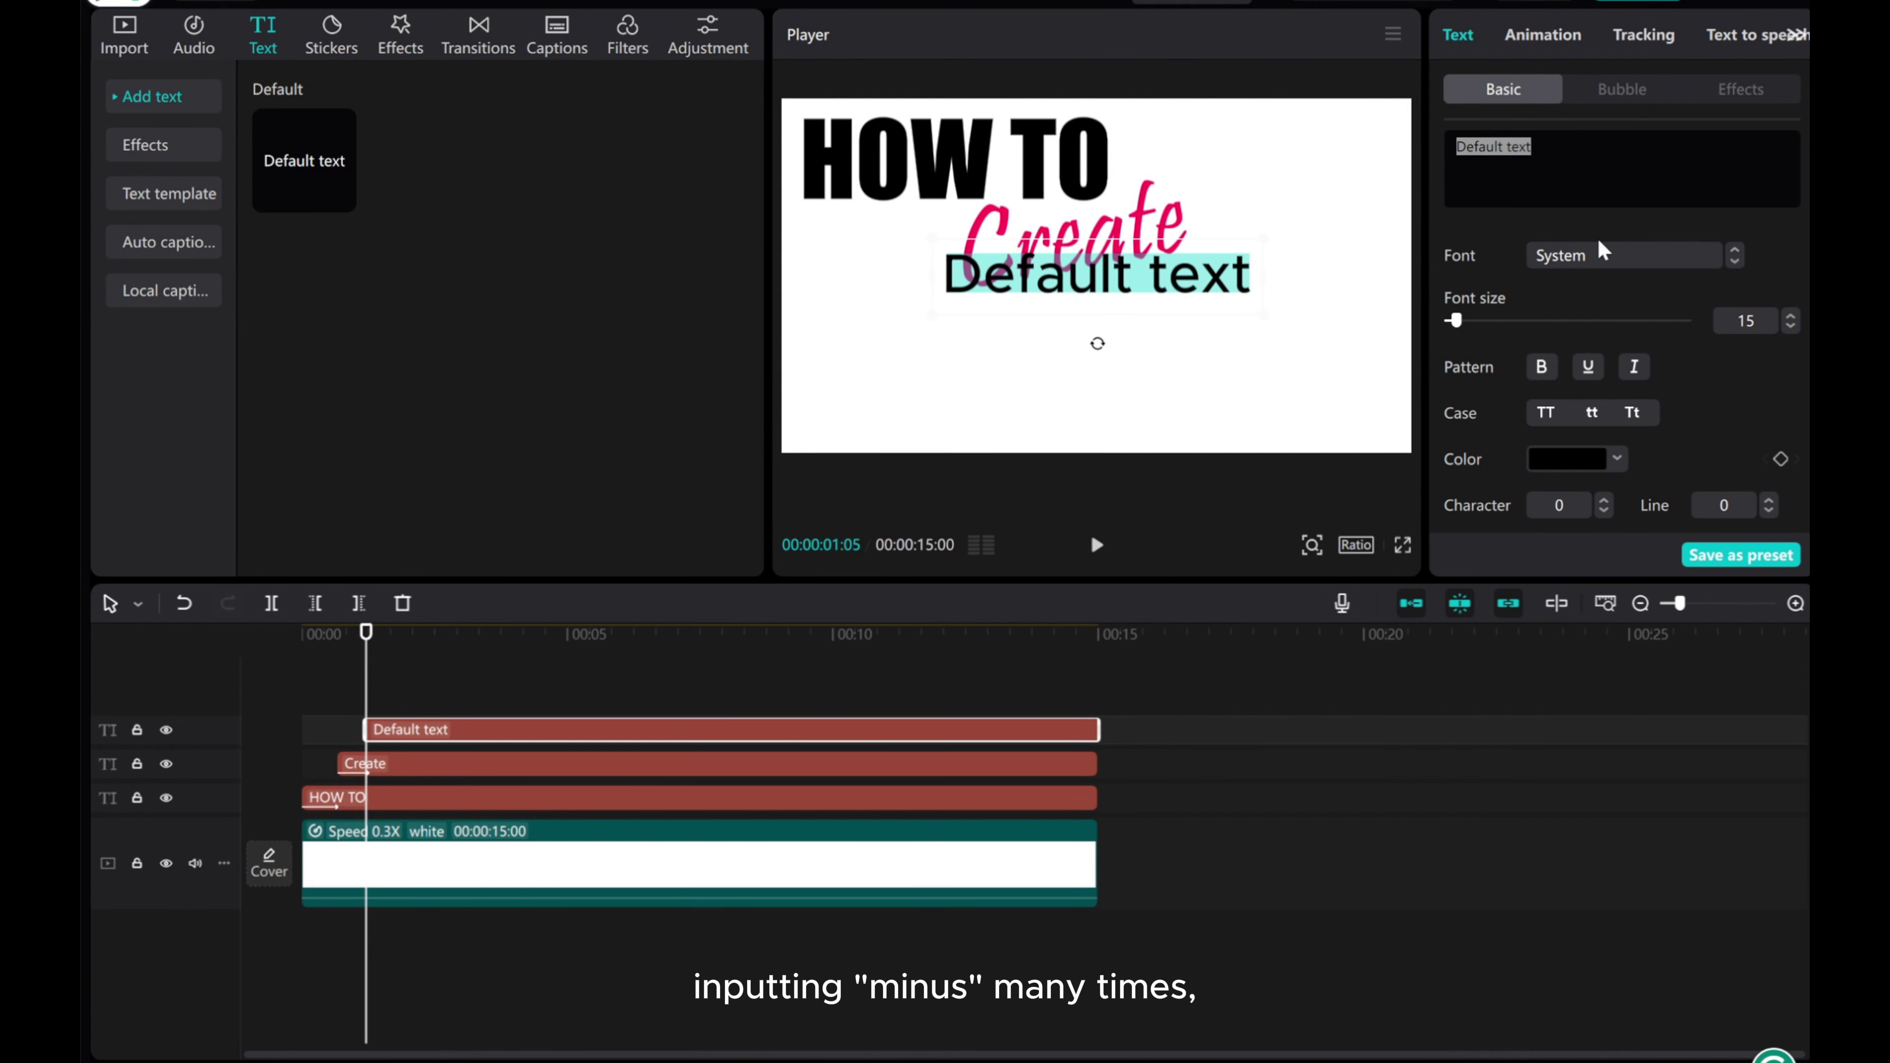
key(BackSpace)
text(-------------------)
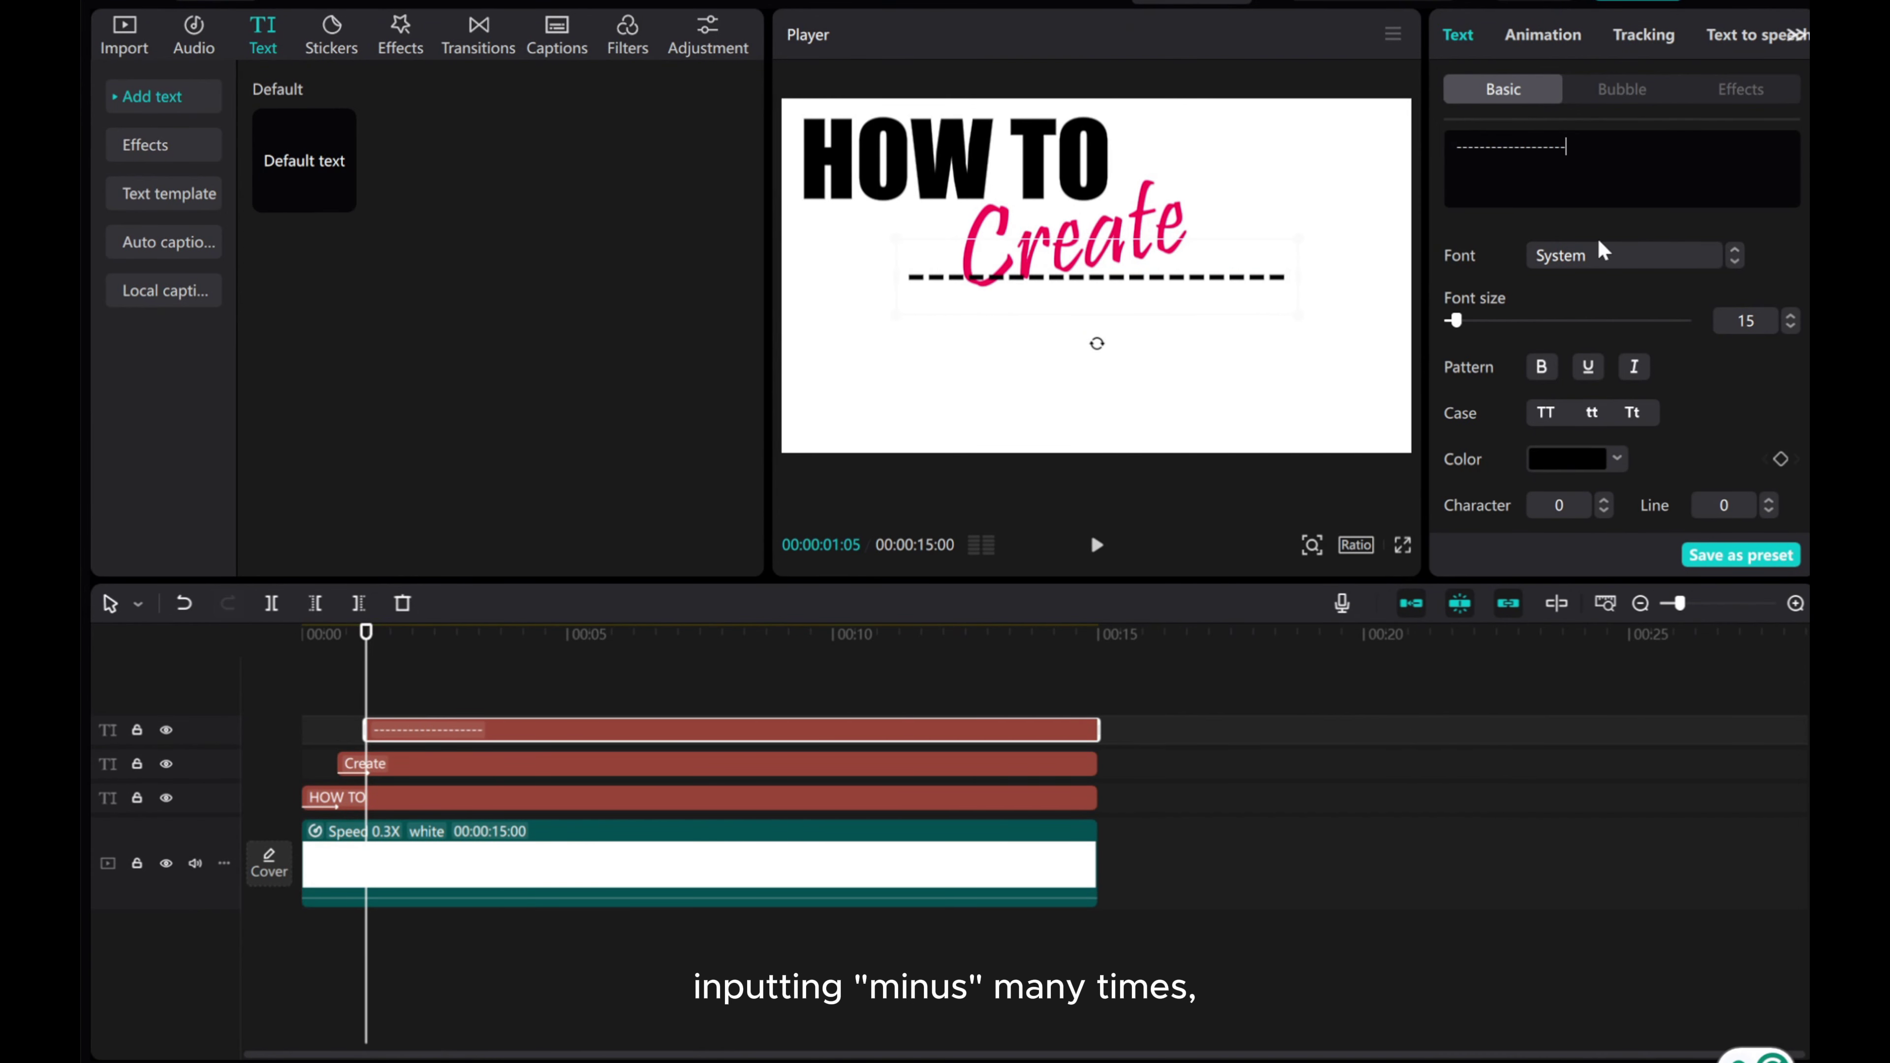
text(-----)
- Set the hyphen text's character spacing to -3 to form a solid line
scroll(1607, 240, down, 2)
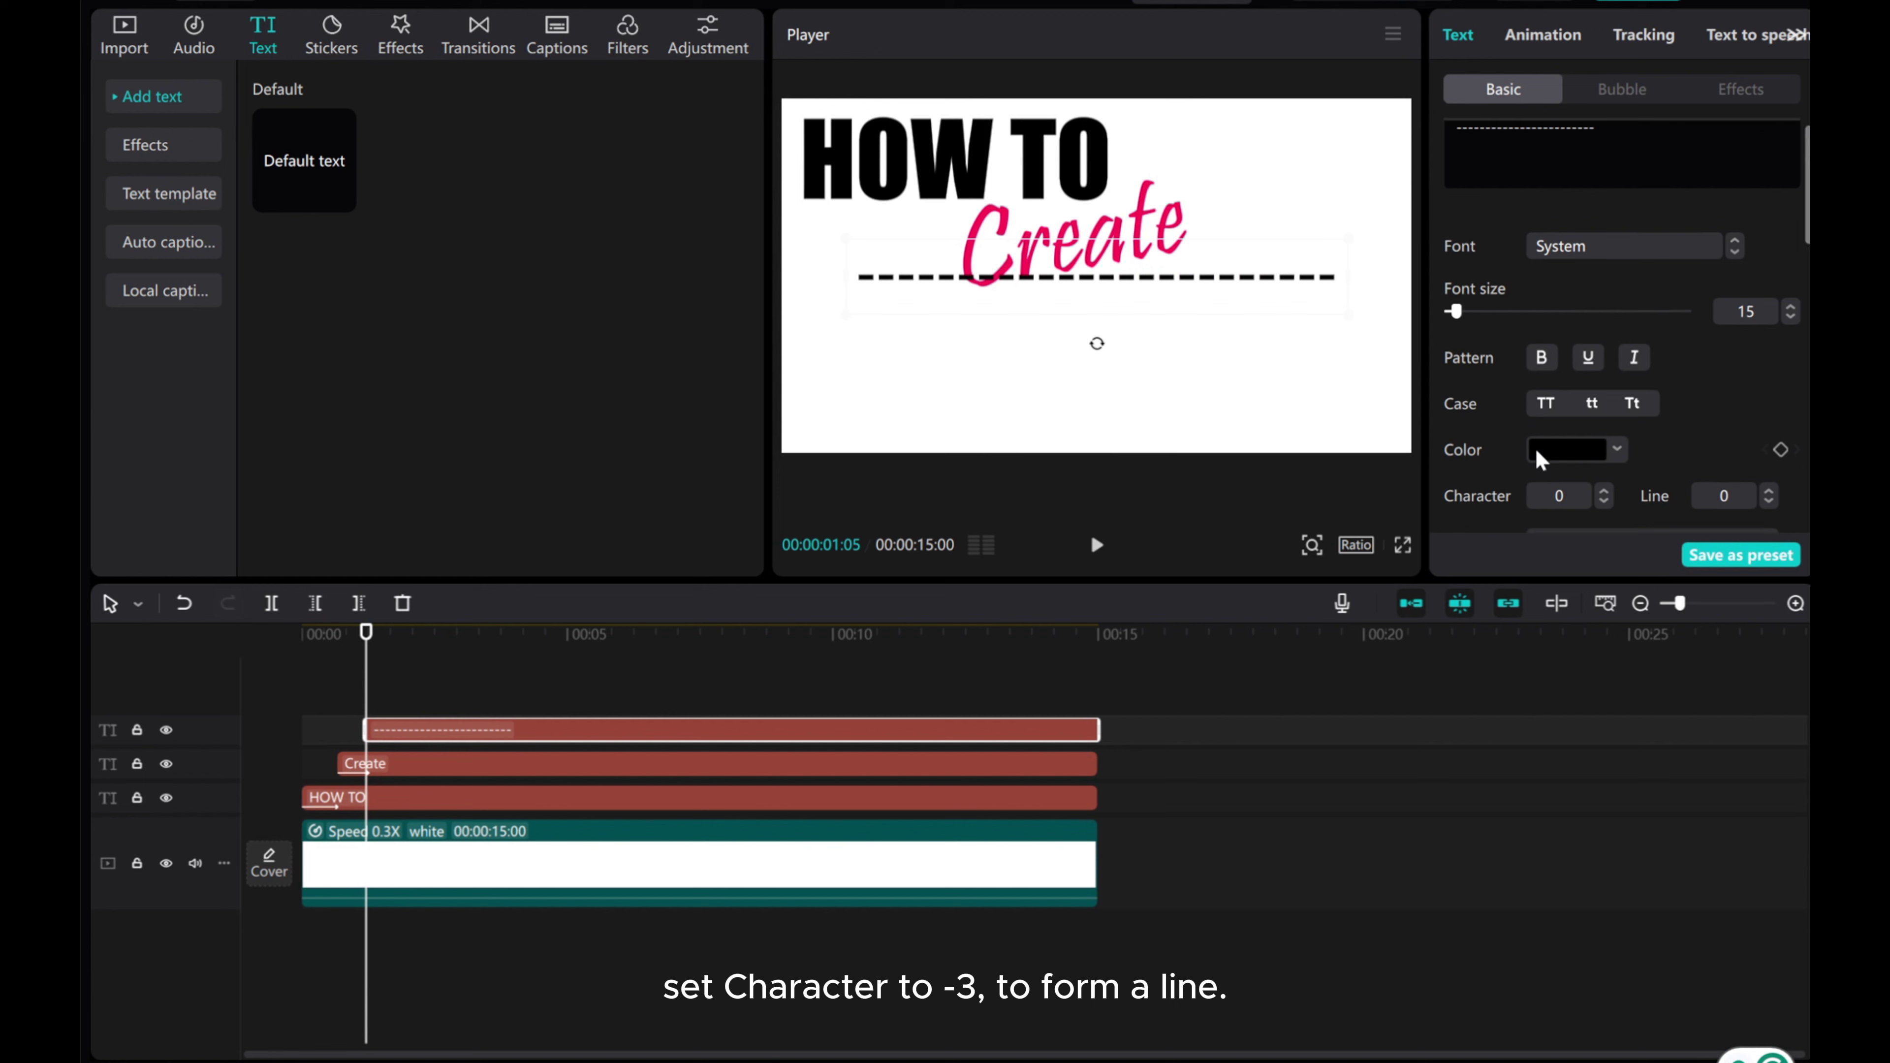
click(1604, 423)
click(1604, 423)
click(1604, 422)
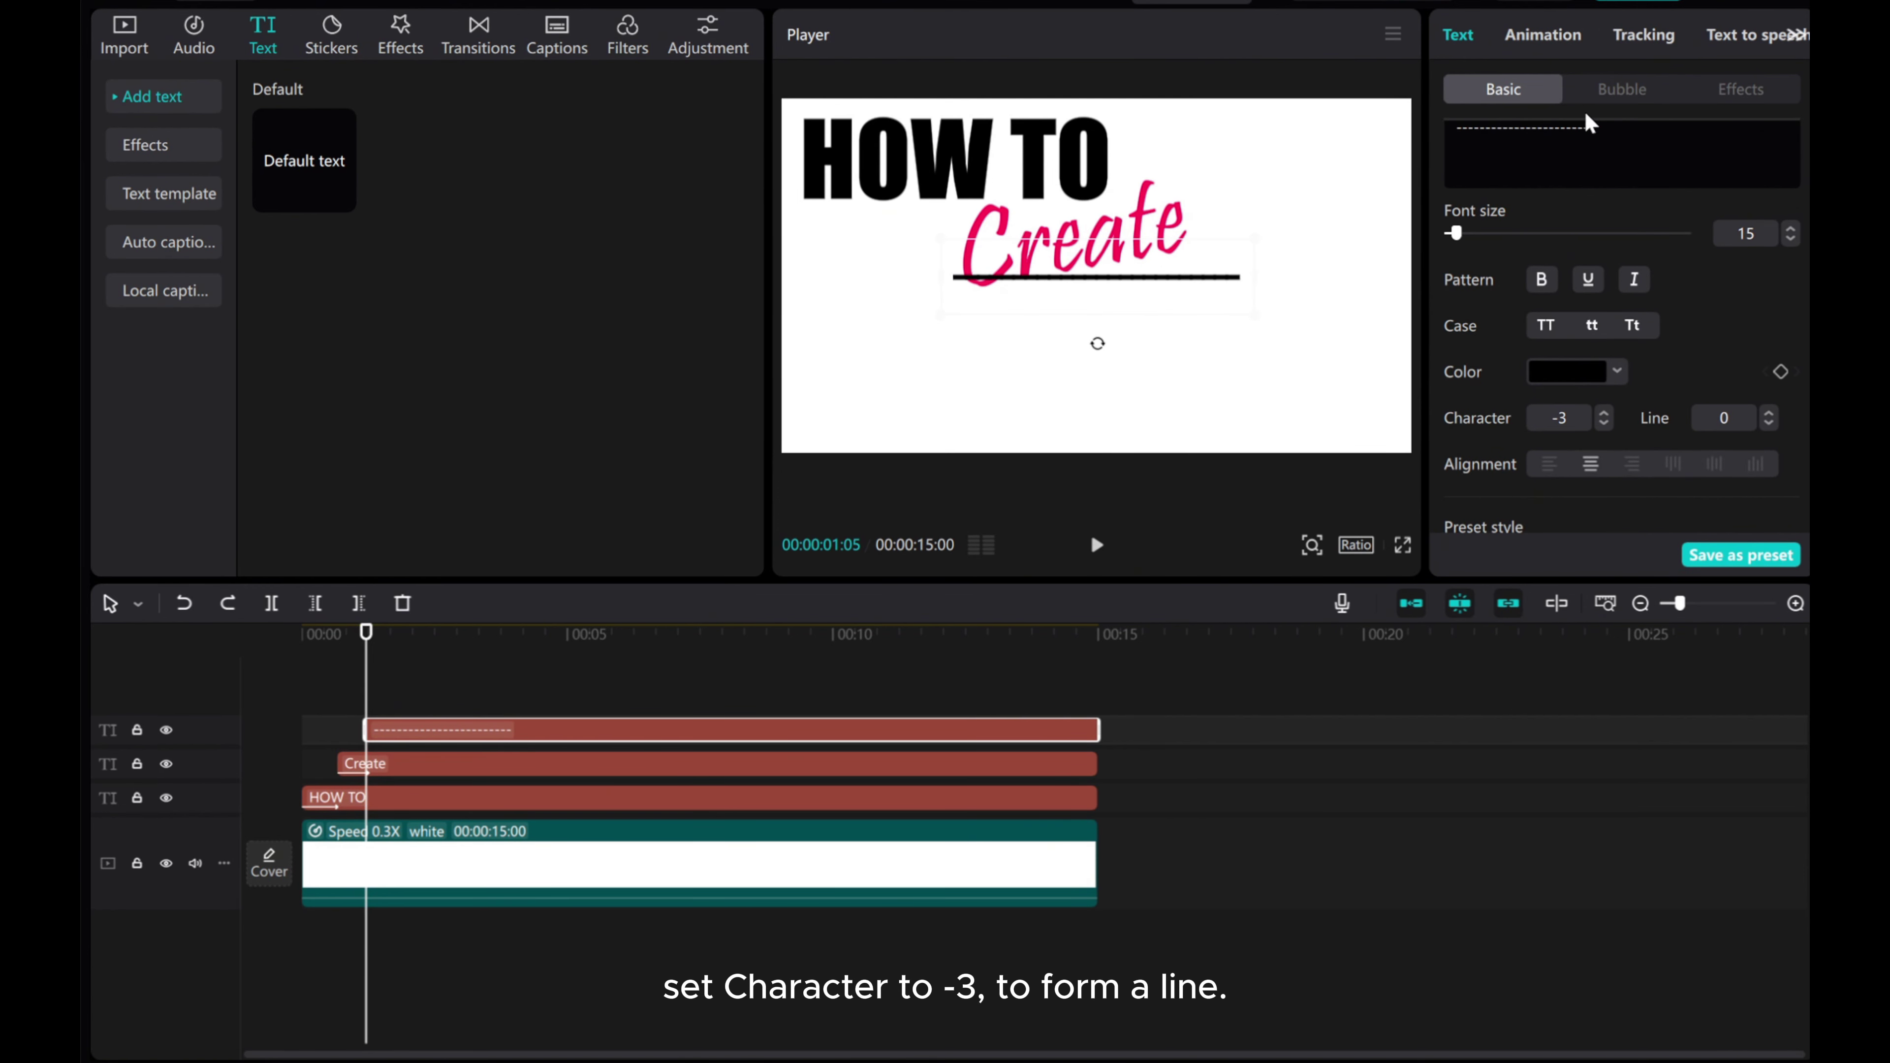
- Apply the Type 2 entrance animation to the line clip
click(1533, 35)
scroll(1625, 385, down, 5)
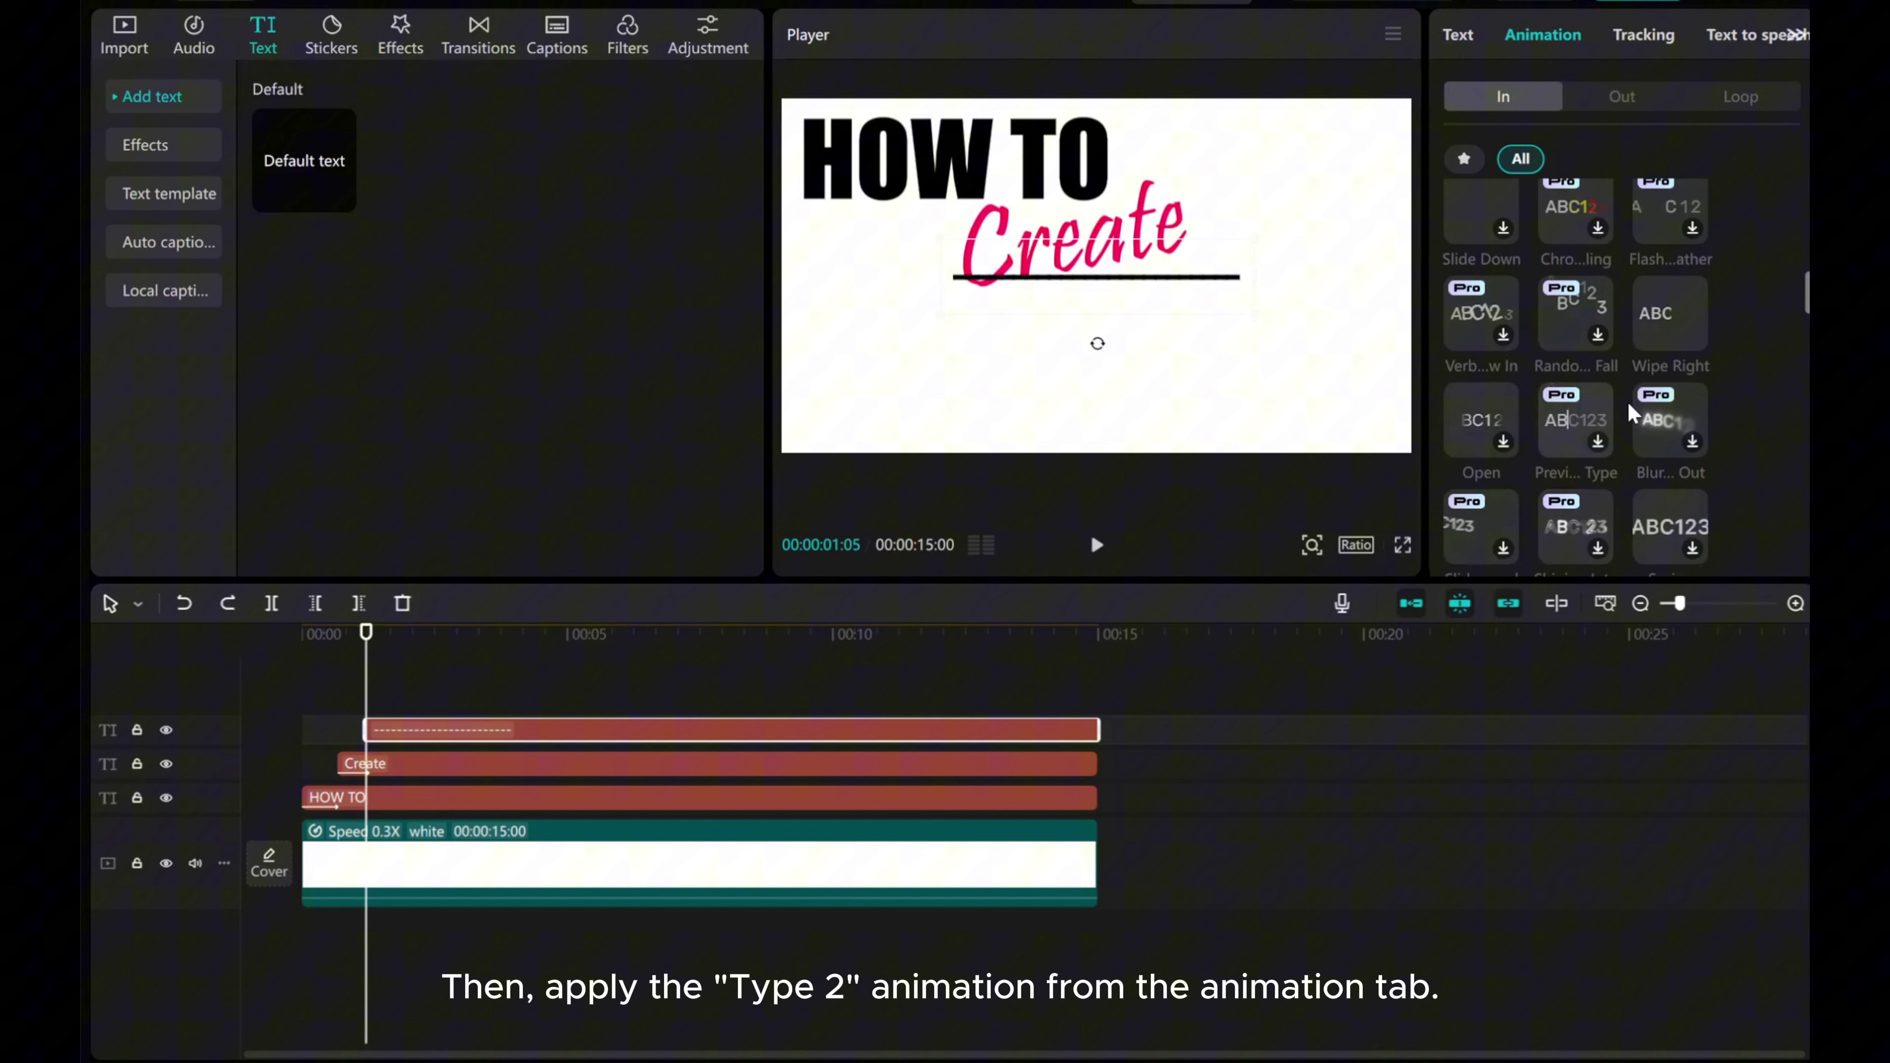
scroll(1624, 401, up, 5)
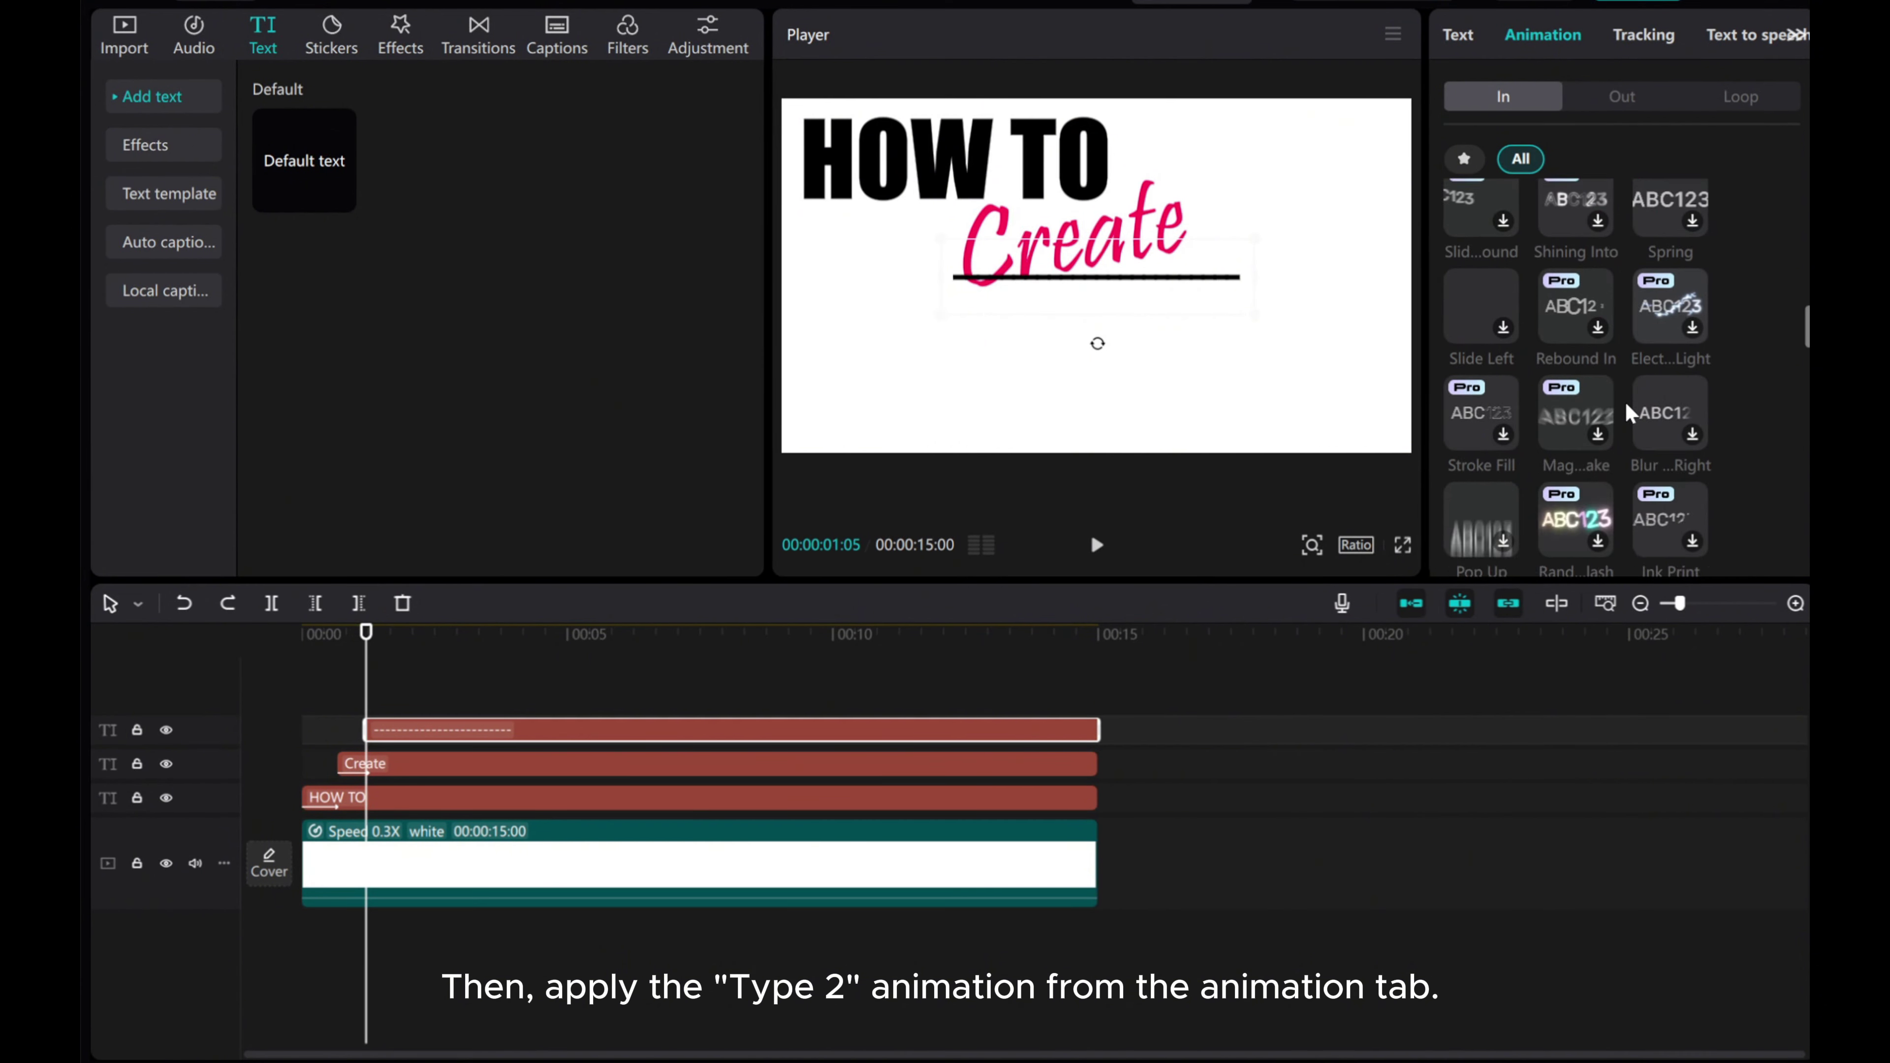
scroll(1624, 400, up, 3)
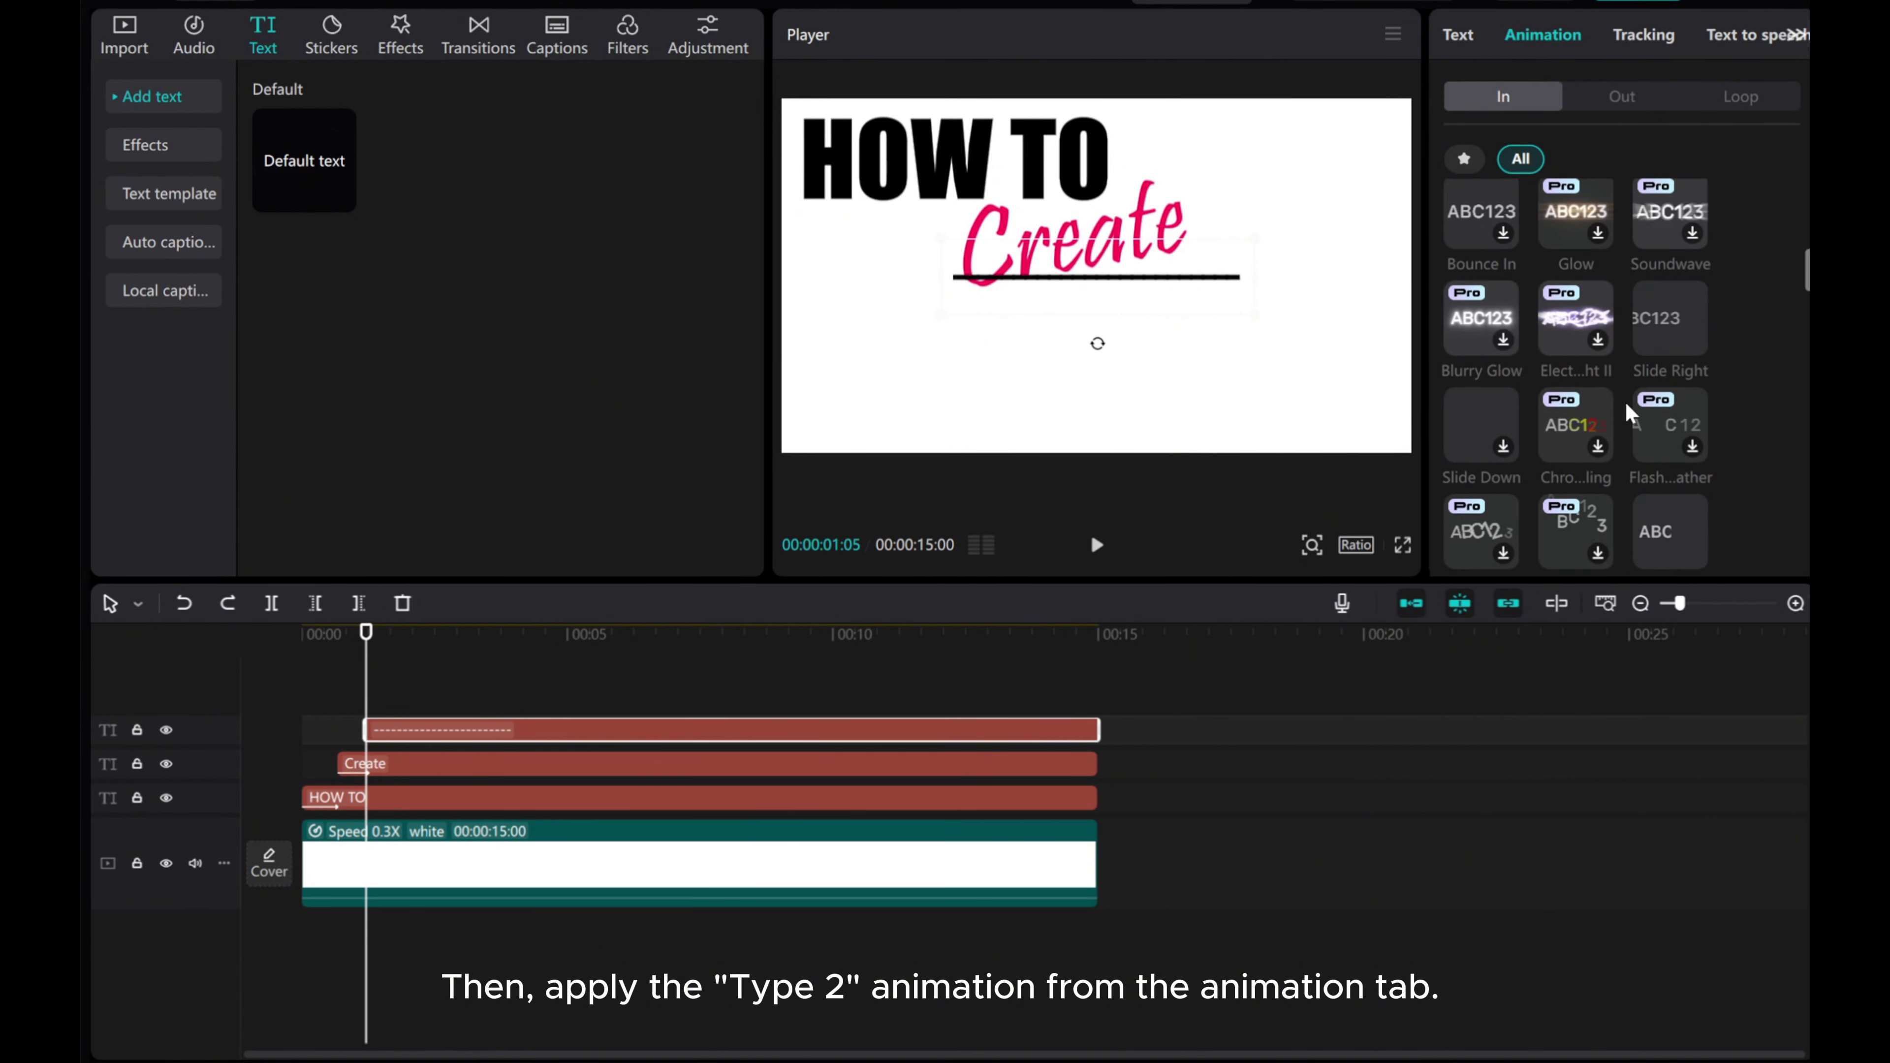
click(1464, 222)
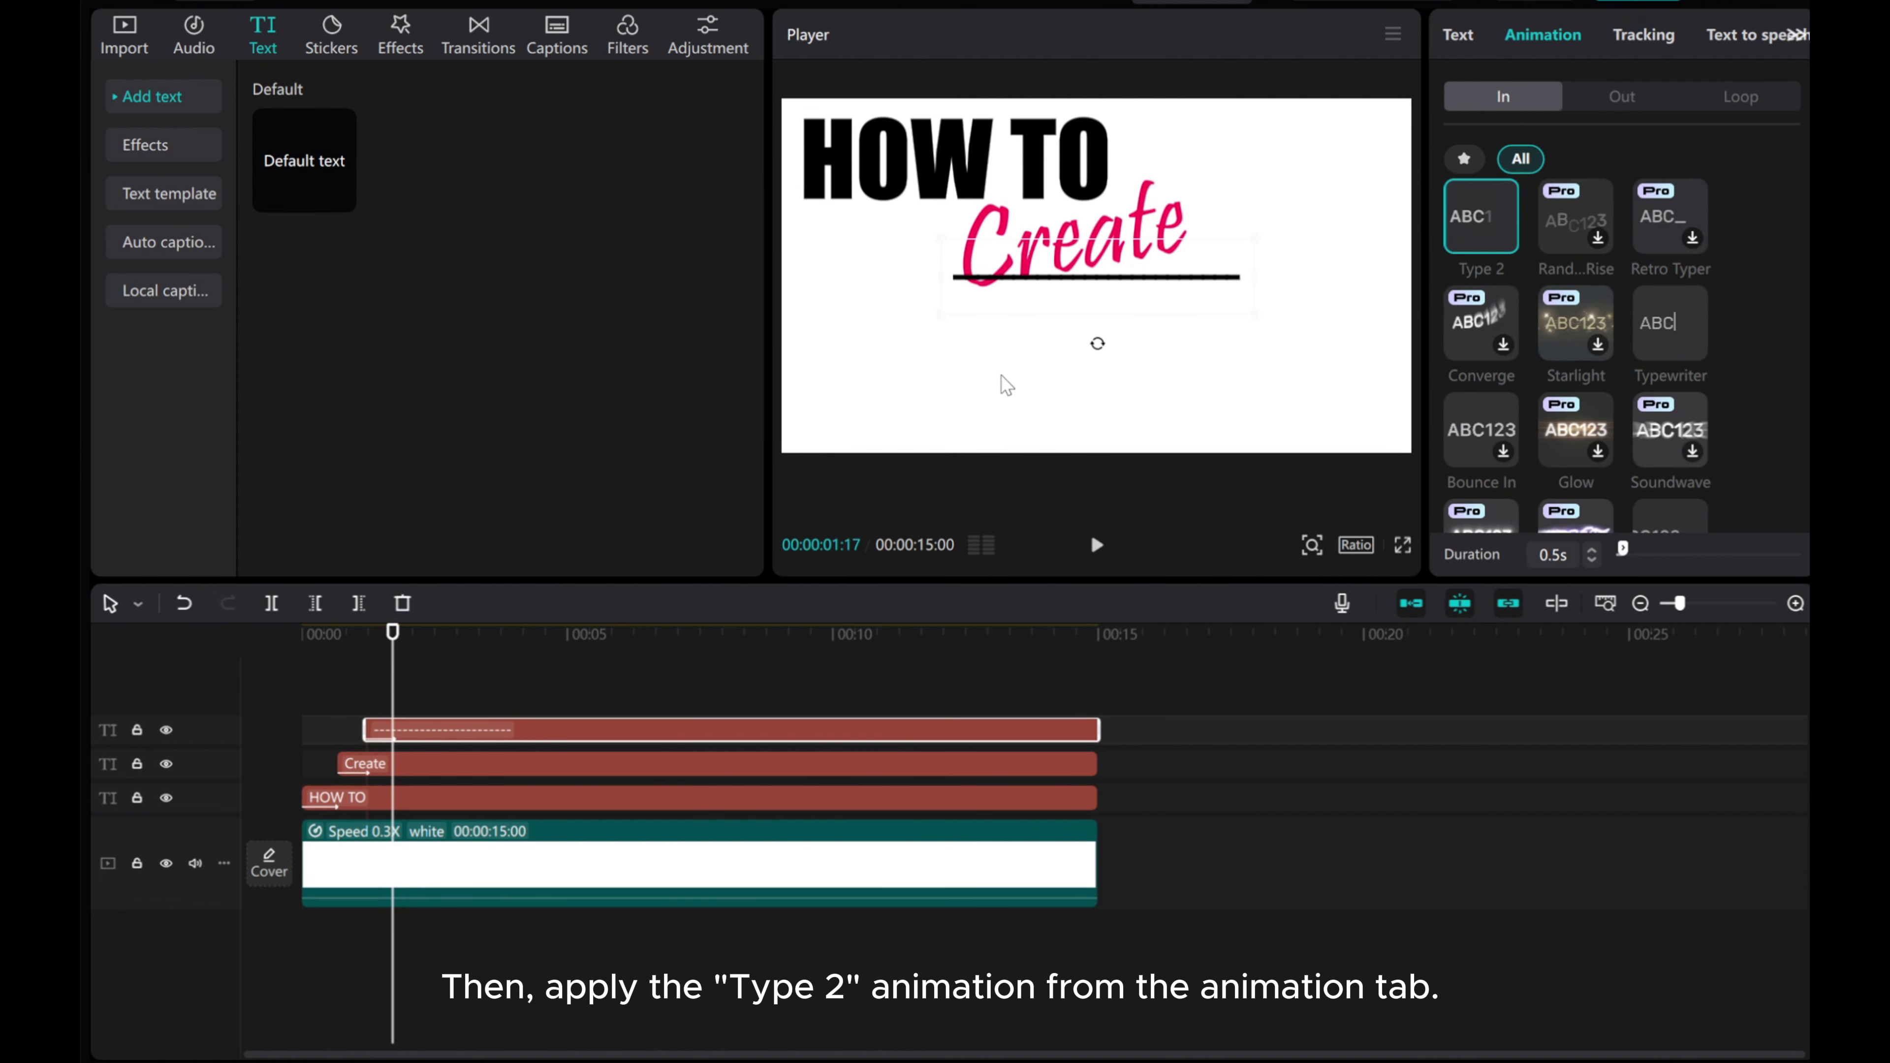
- Rotate the line to vertical, shorten it to 14 hyphens and place it directly below "Create" inside the frame
drag(1097, 343, 1087, 449)
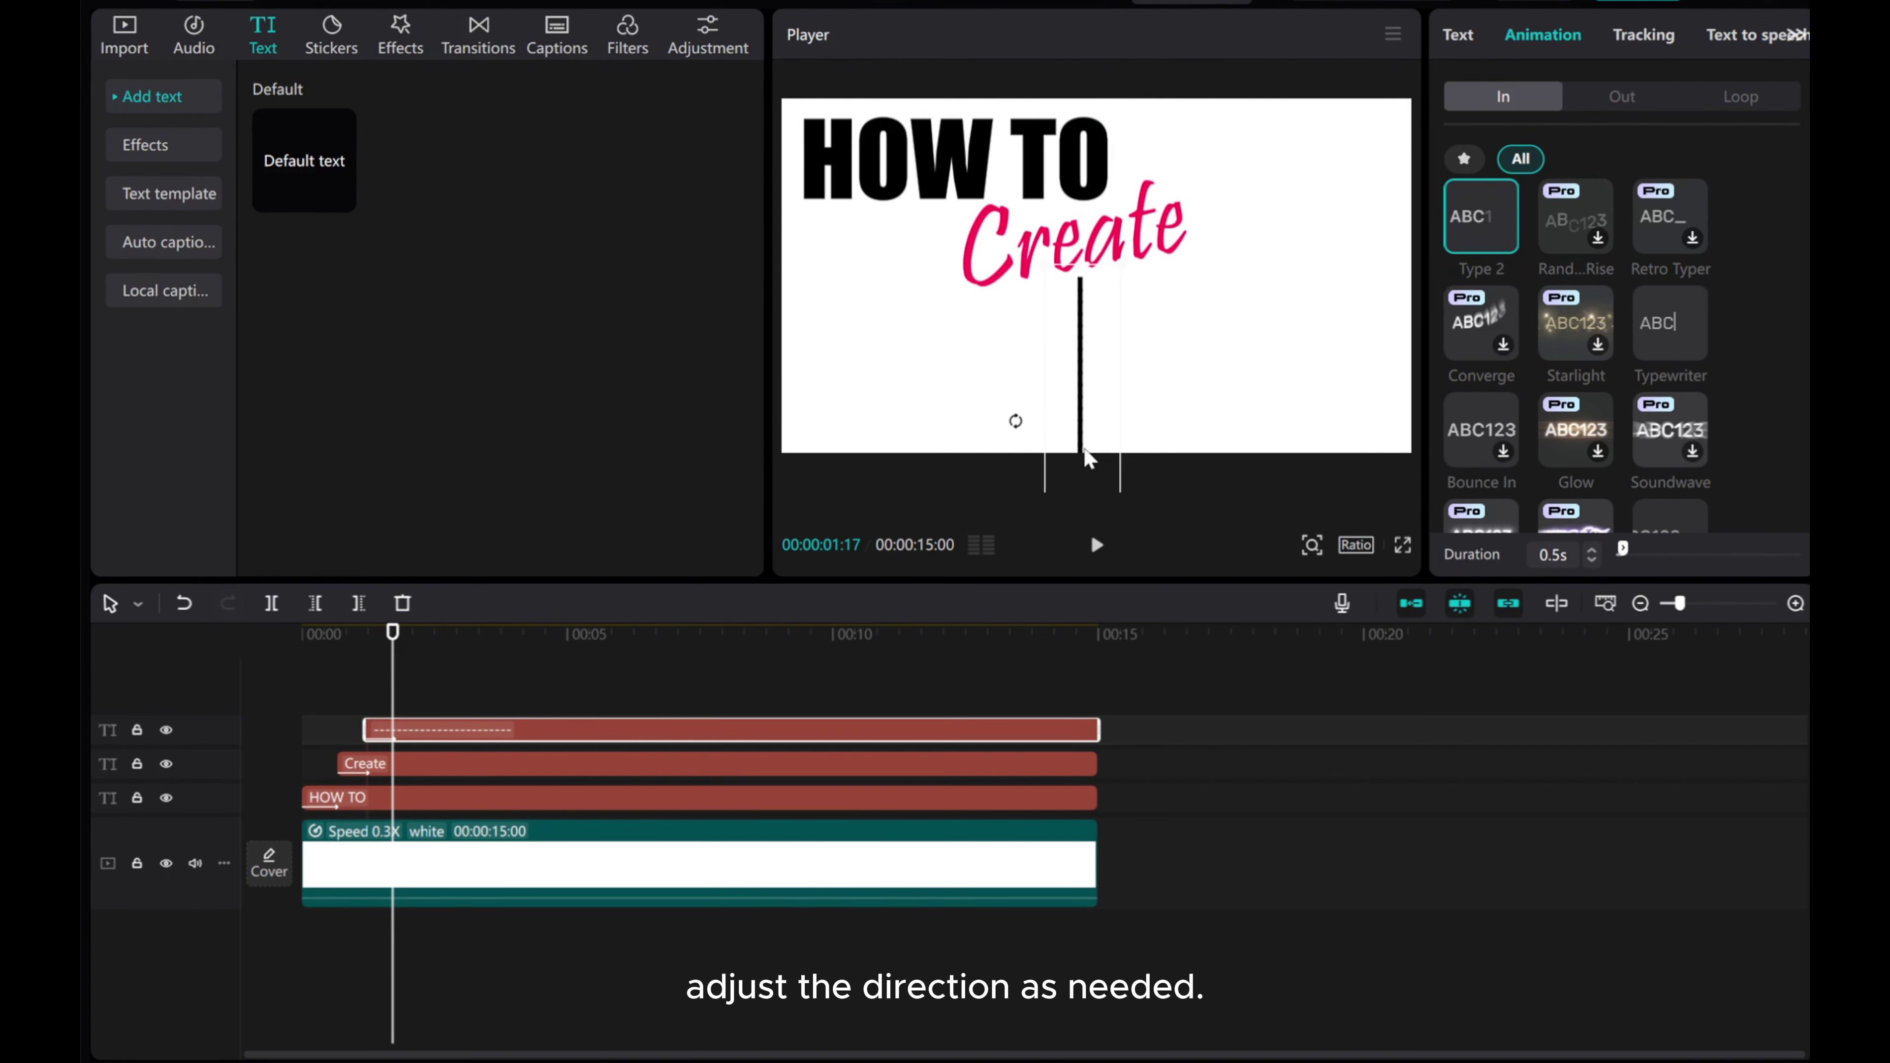
scroll(1465, 354, up, 3)
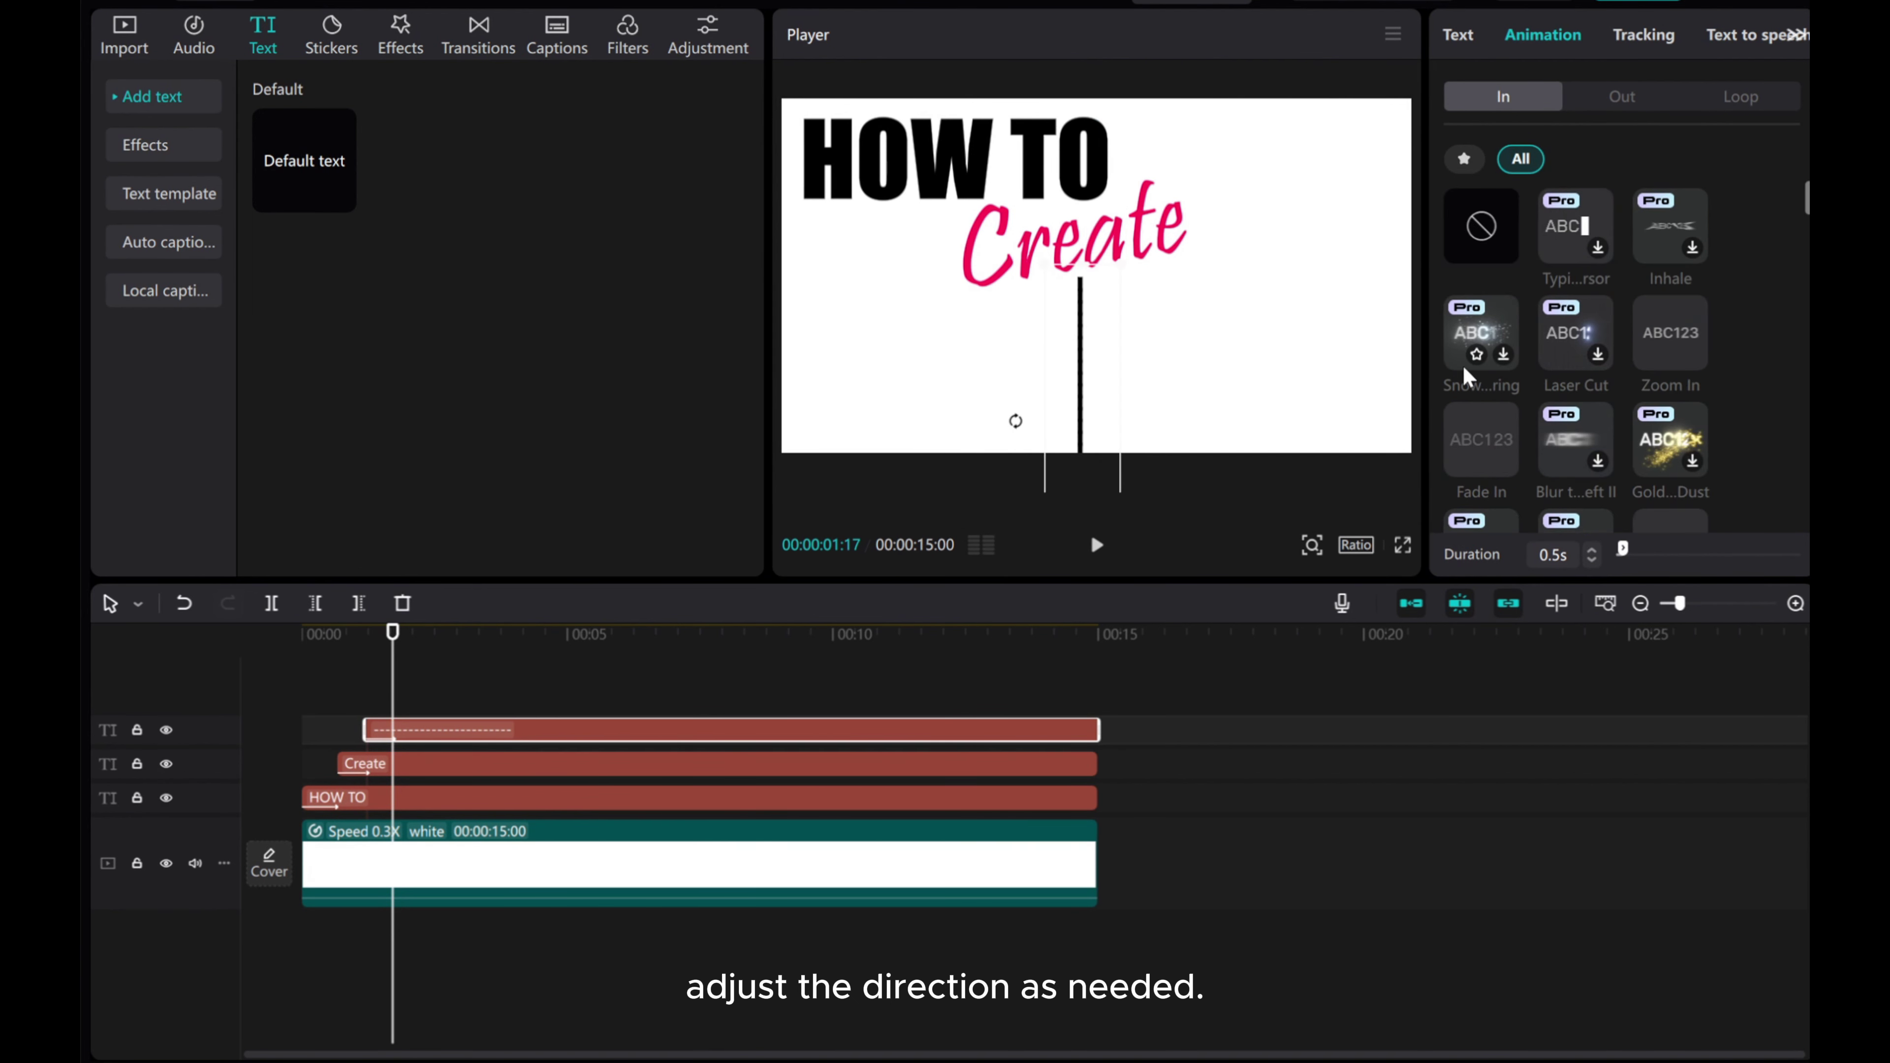
click(1459, 35)
click(1647, 158)
key(BackSpace)
key(BackSpace)
key(BackSpace)
key(BackSpace)
key(BackSpace)
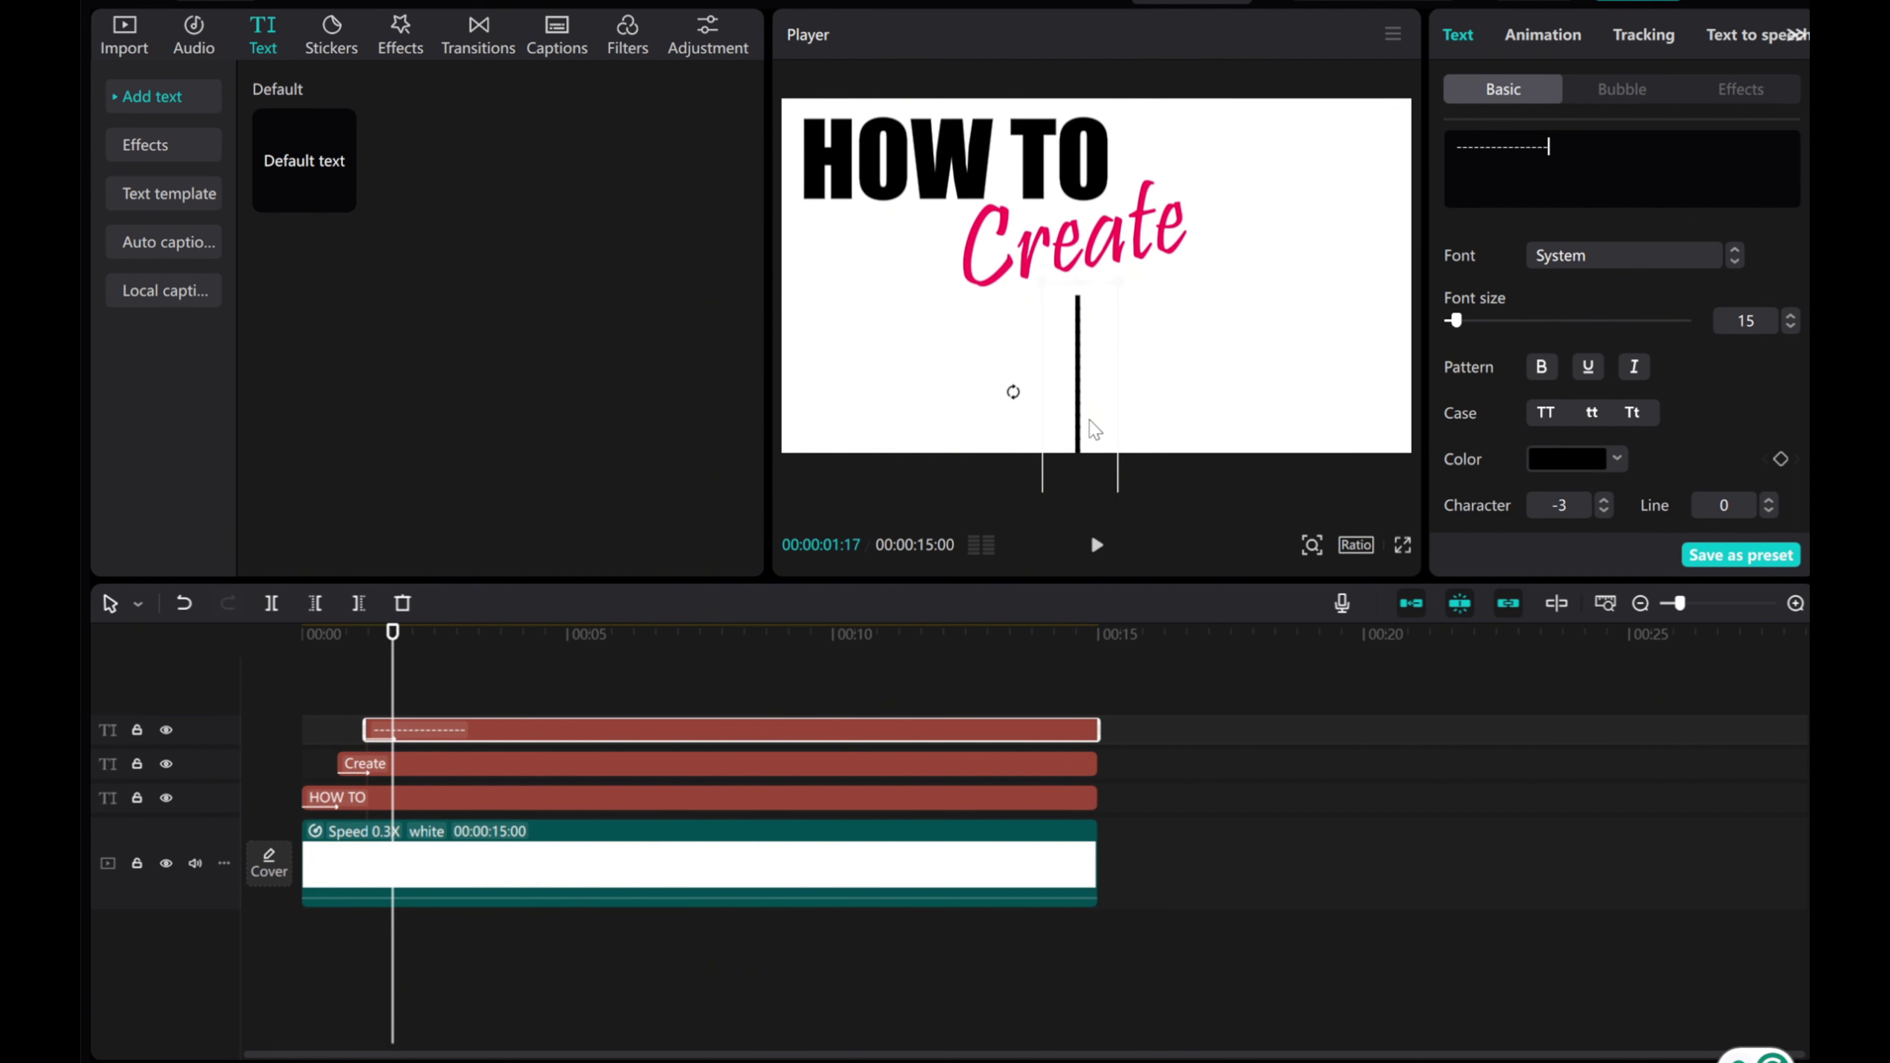
key(BackSpace)
key(BackSpace)
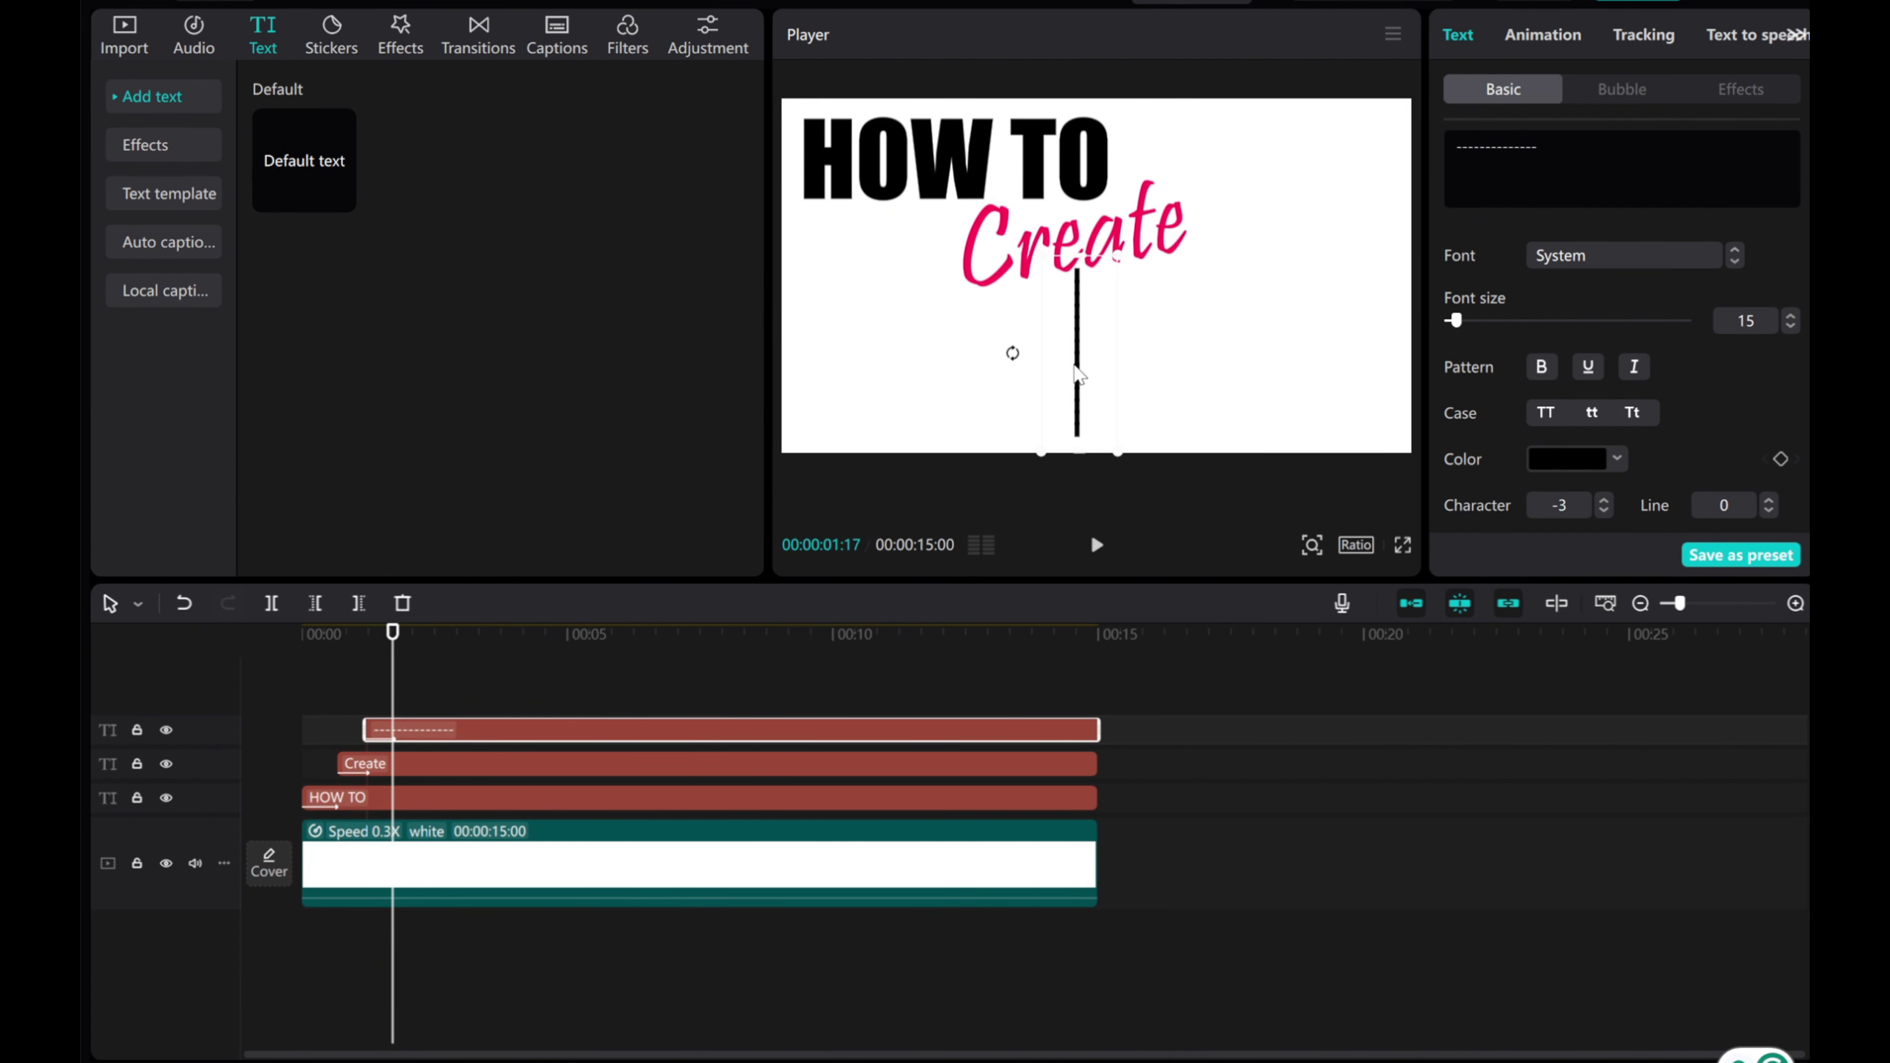
- Play the animation back from the start and combine the three text clips into one compound clip
drag(392, 708, 298, 705)
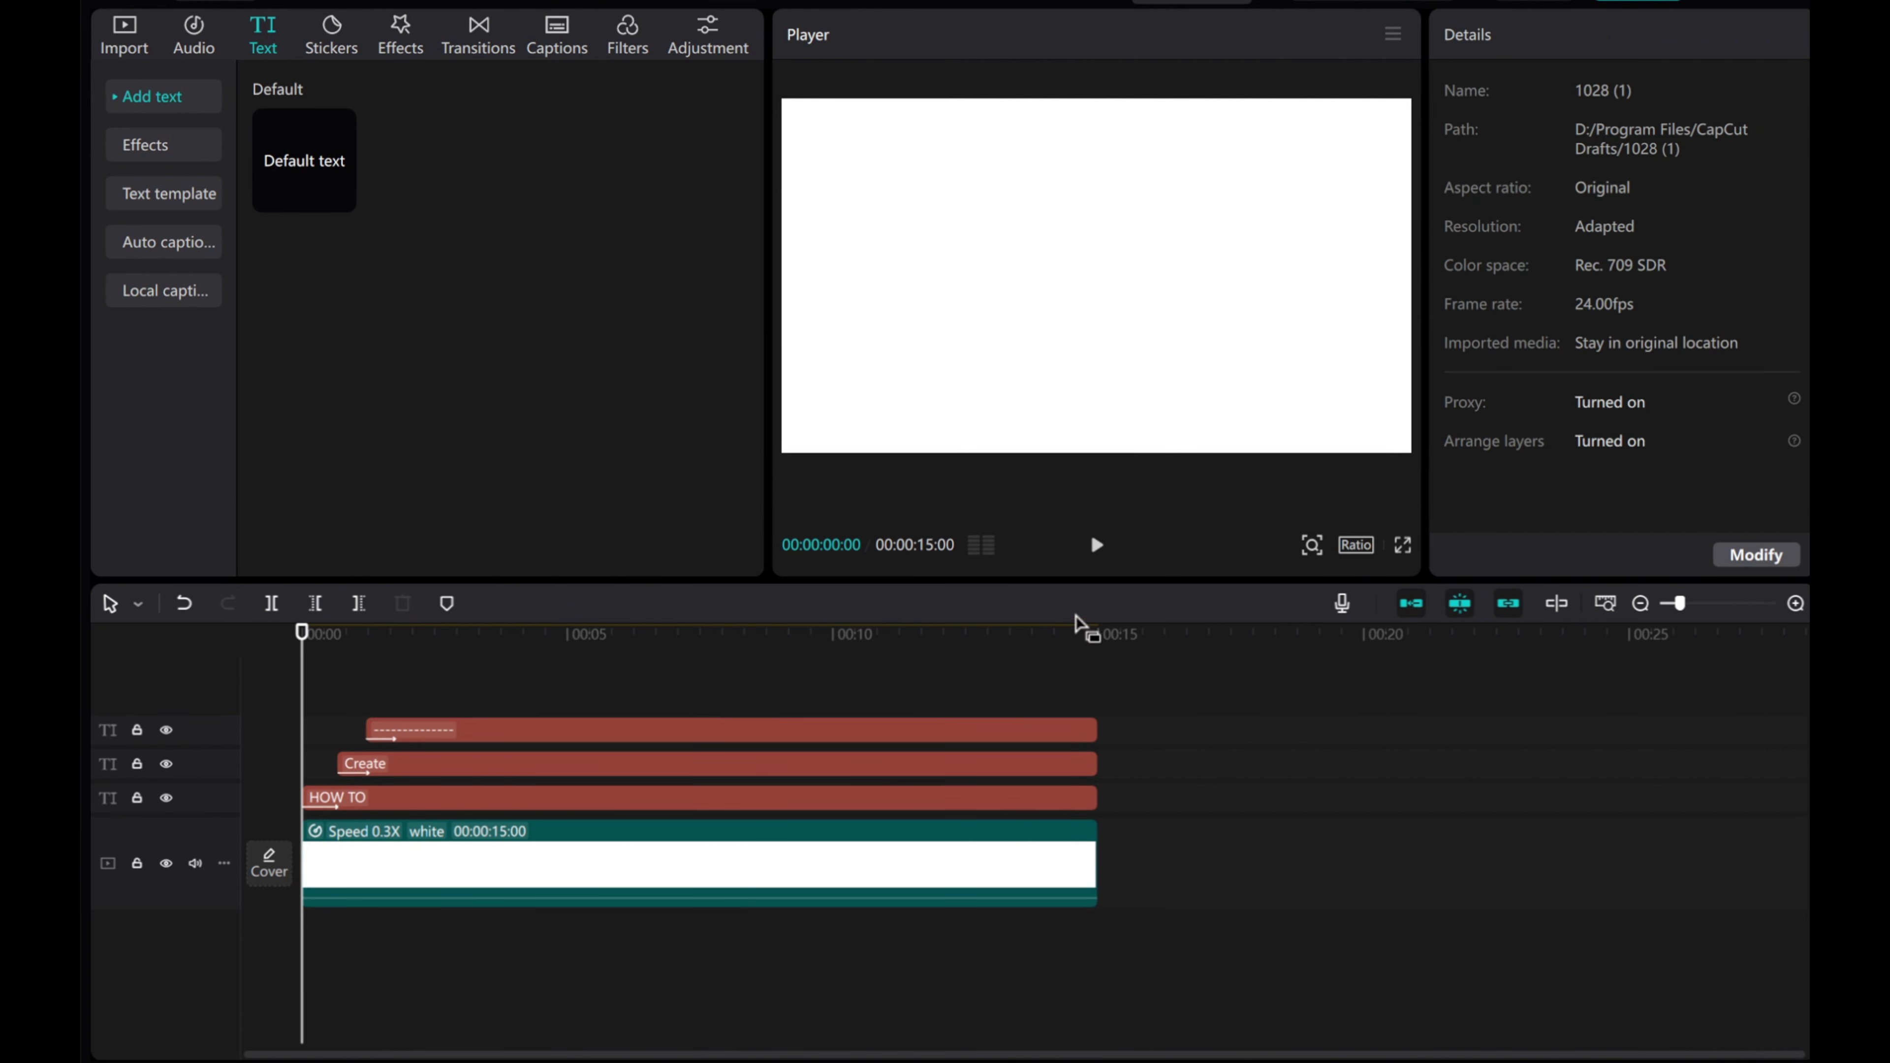
click(1097, 545)
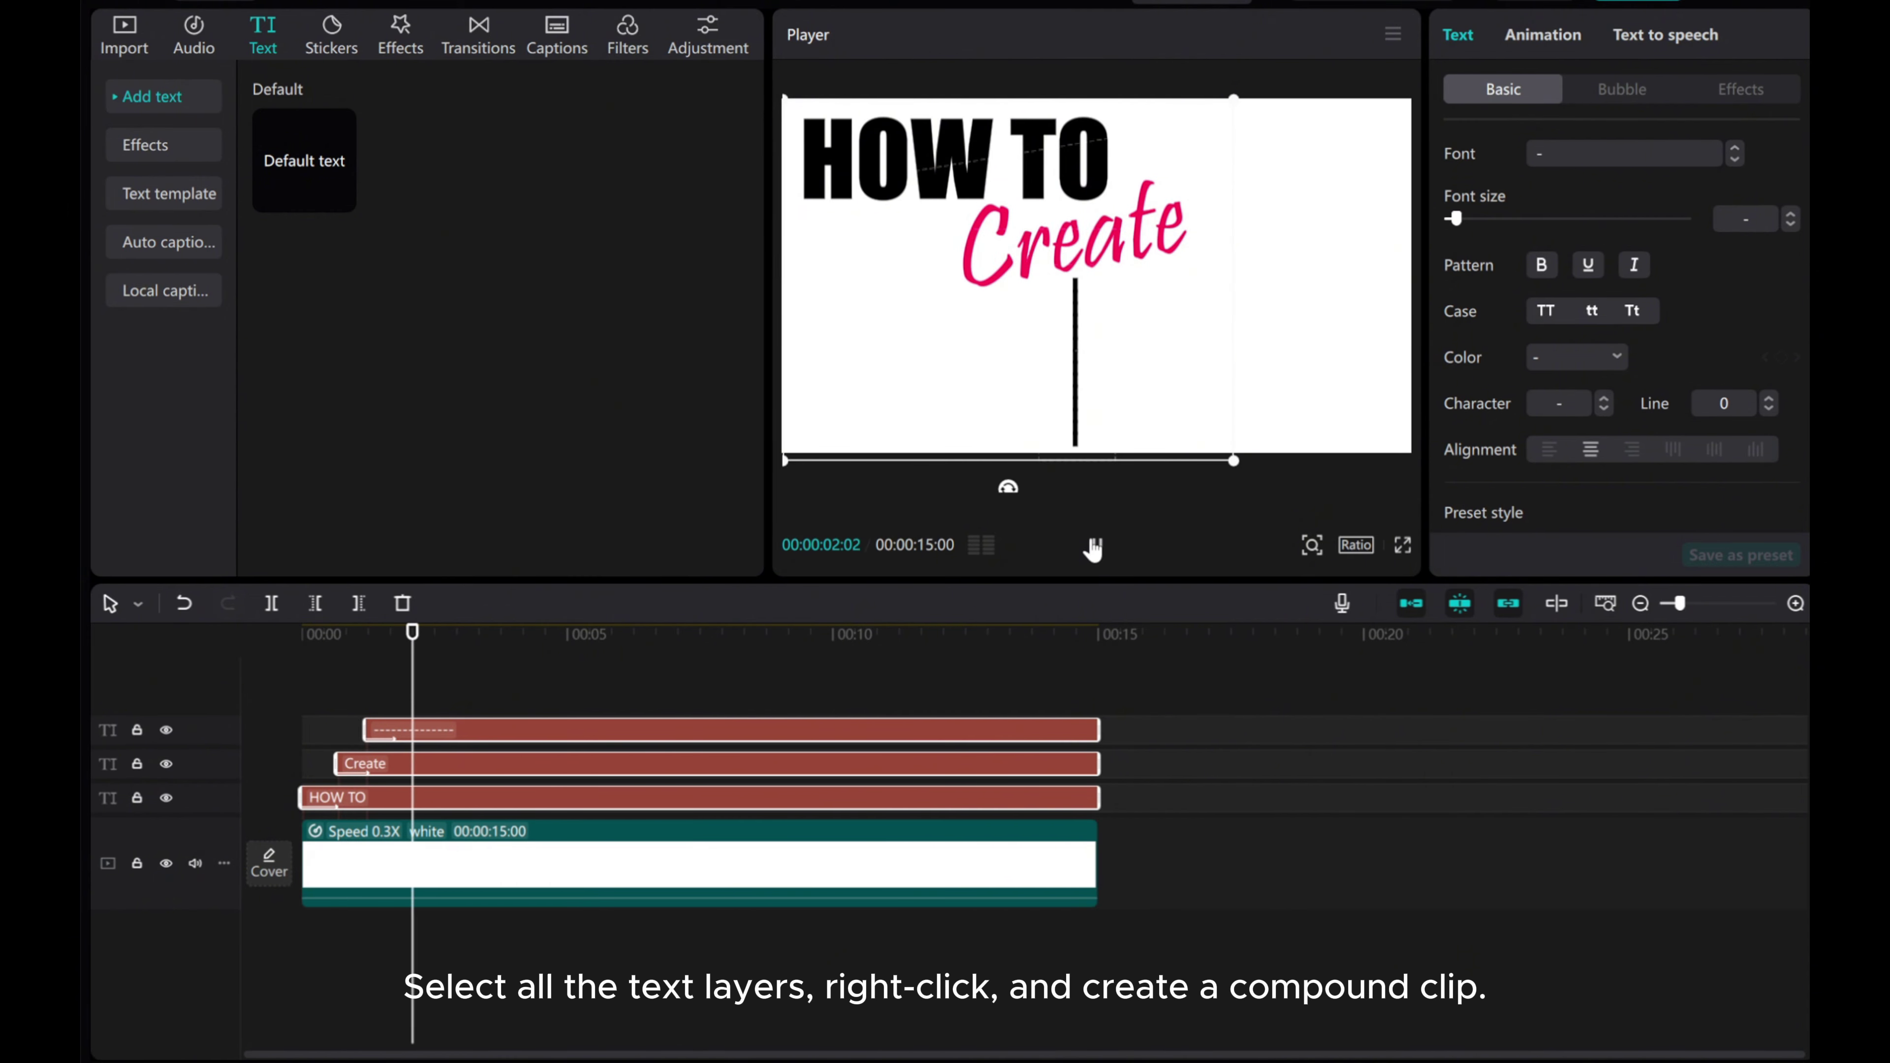
click(1093, 549)
right_click(578, 797)
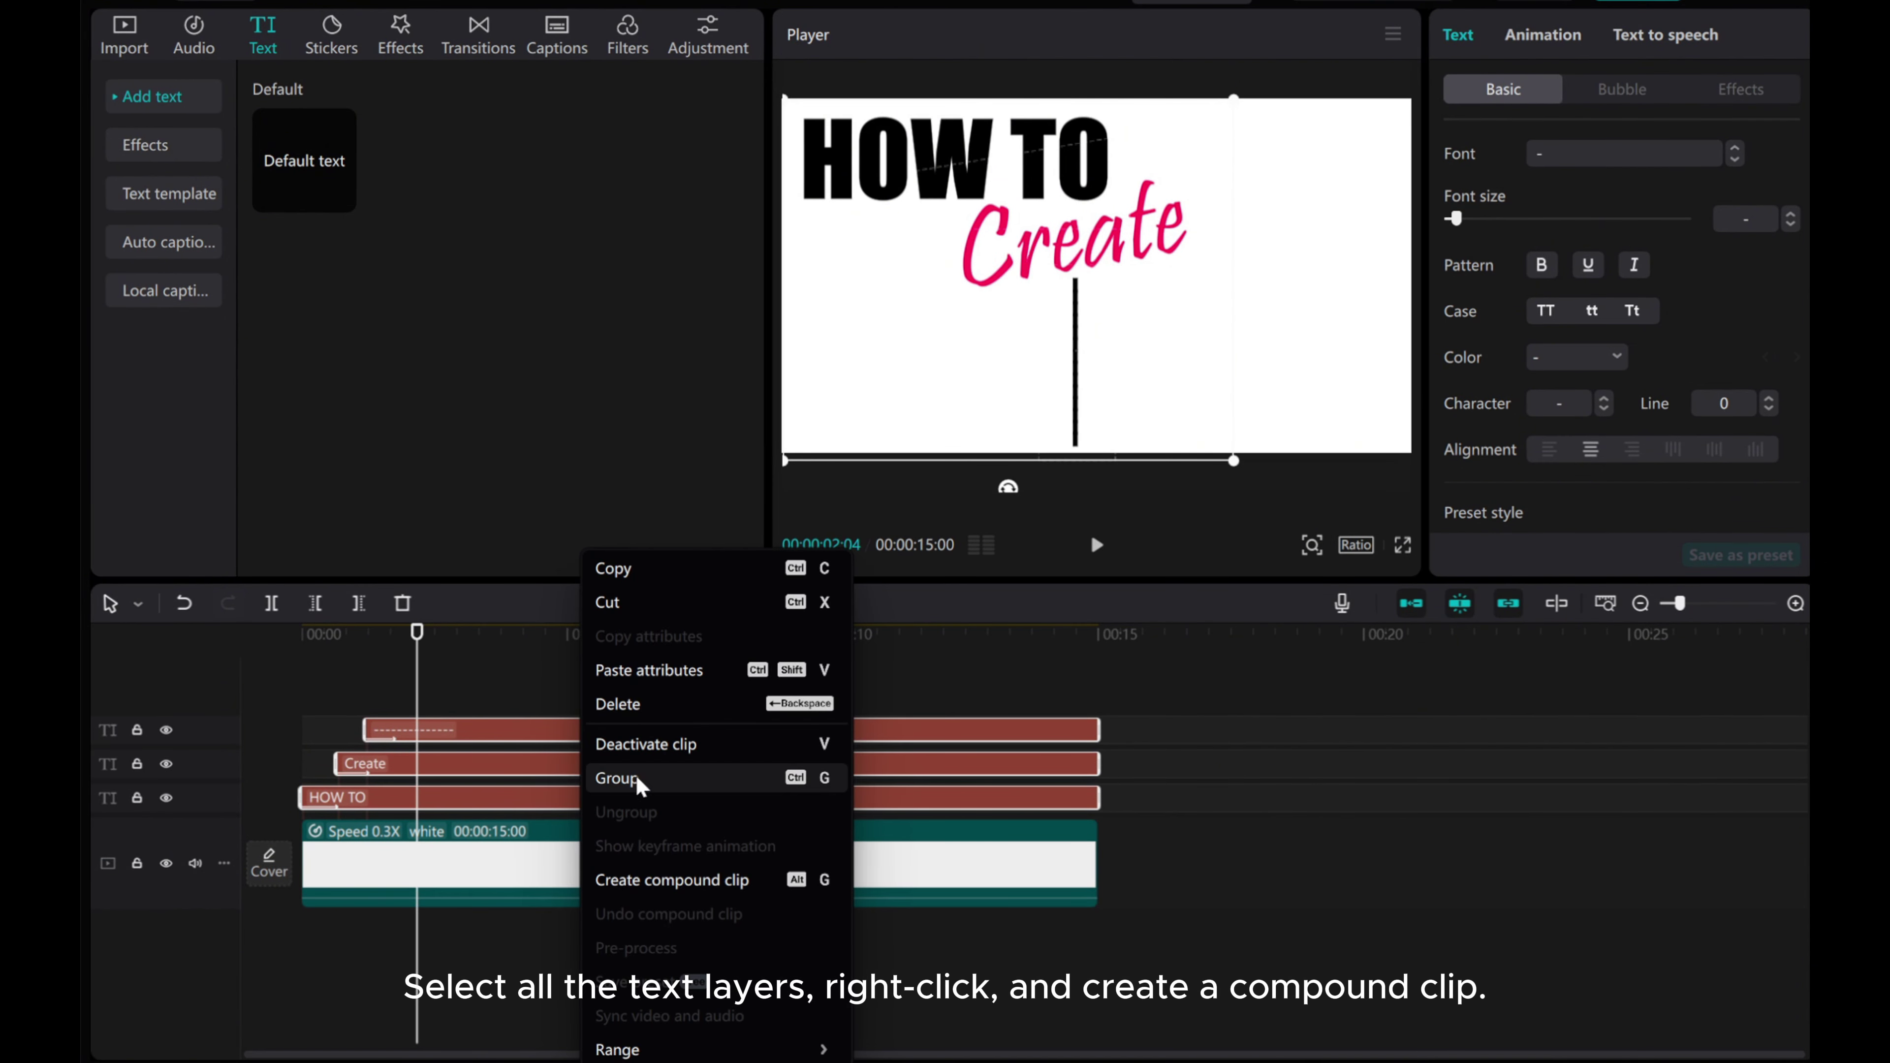
click(639, 880)
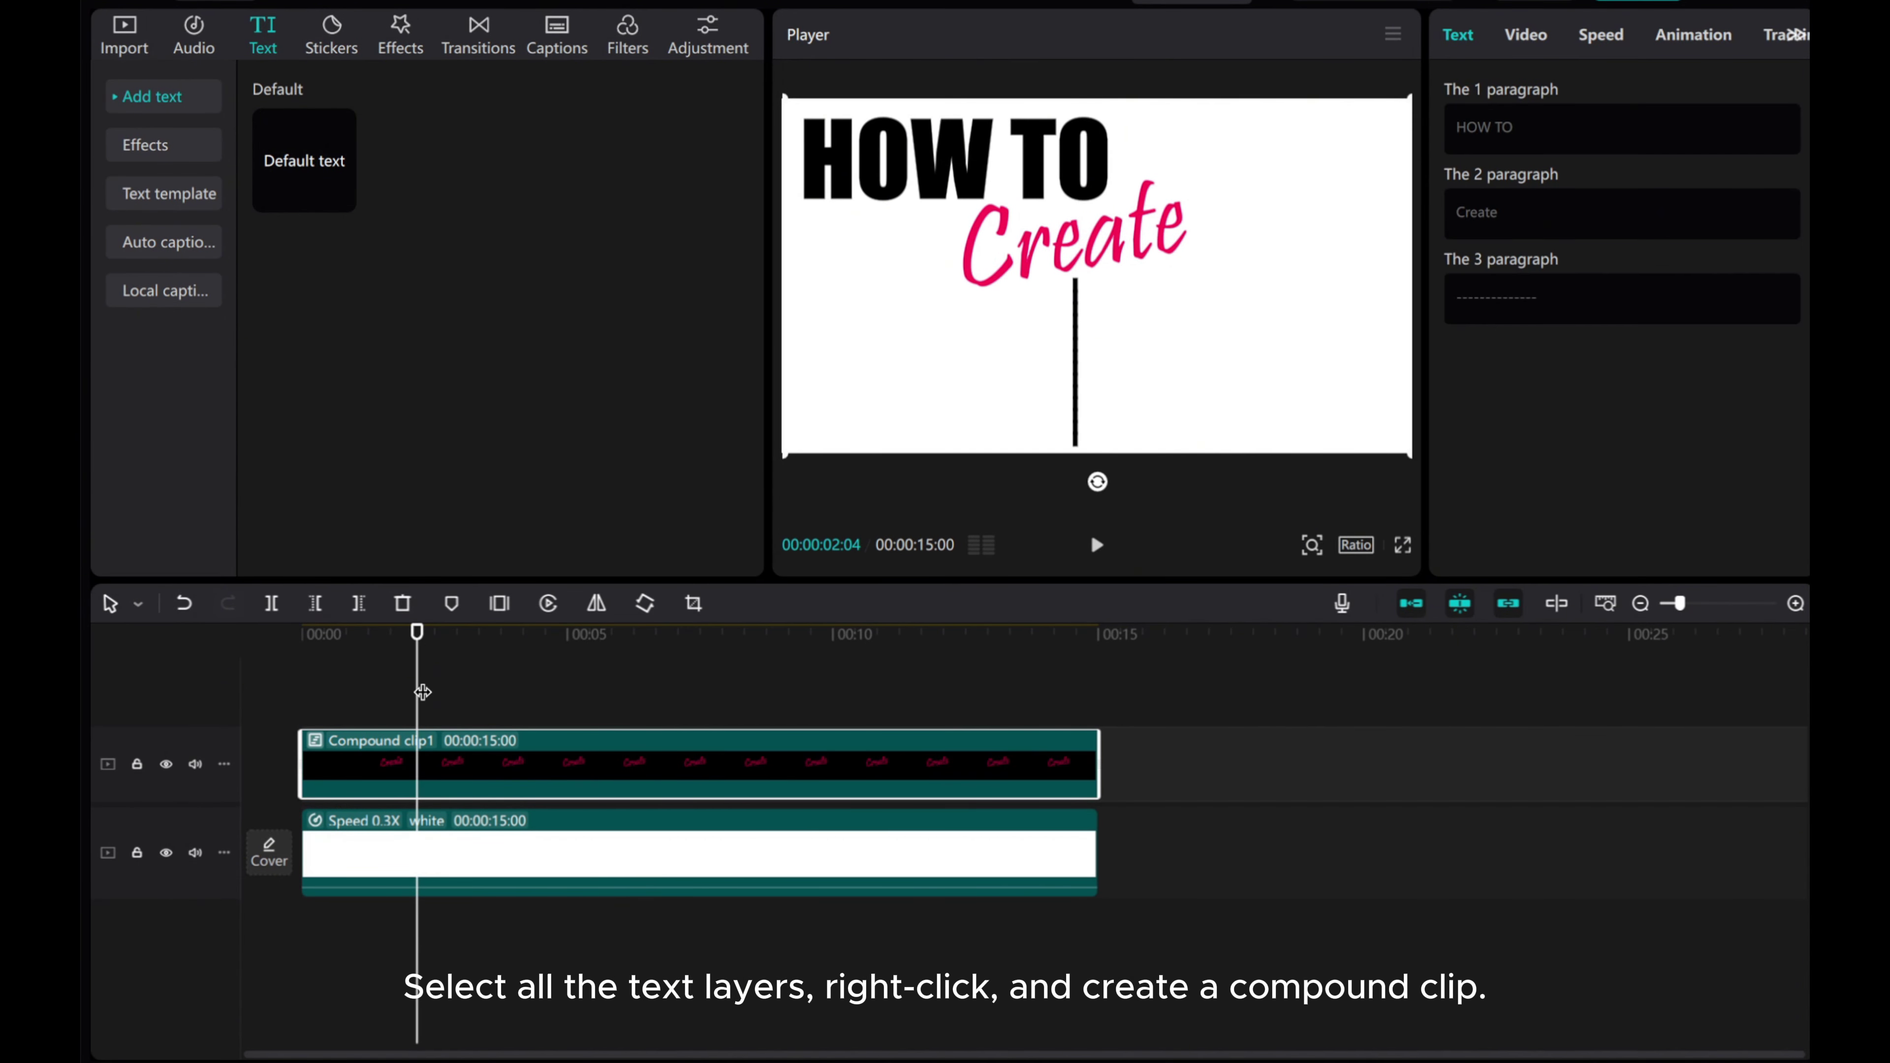
- Add a Transform keyframe to the compound clip at 00:00:02:00 and move the clip up to Y 1579 at 00:00:03:00
mouse_move(422, 692)
mouse_down()
mouse_move(386, 703)
mouse_move(409, 705)
mouse_up()
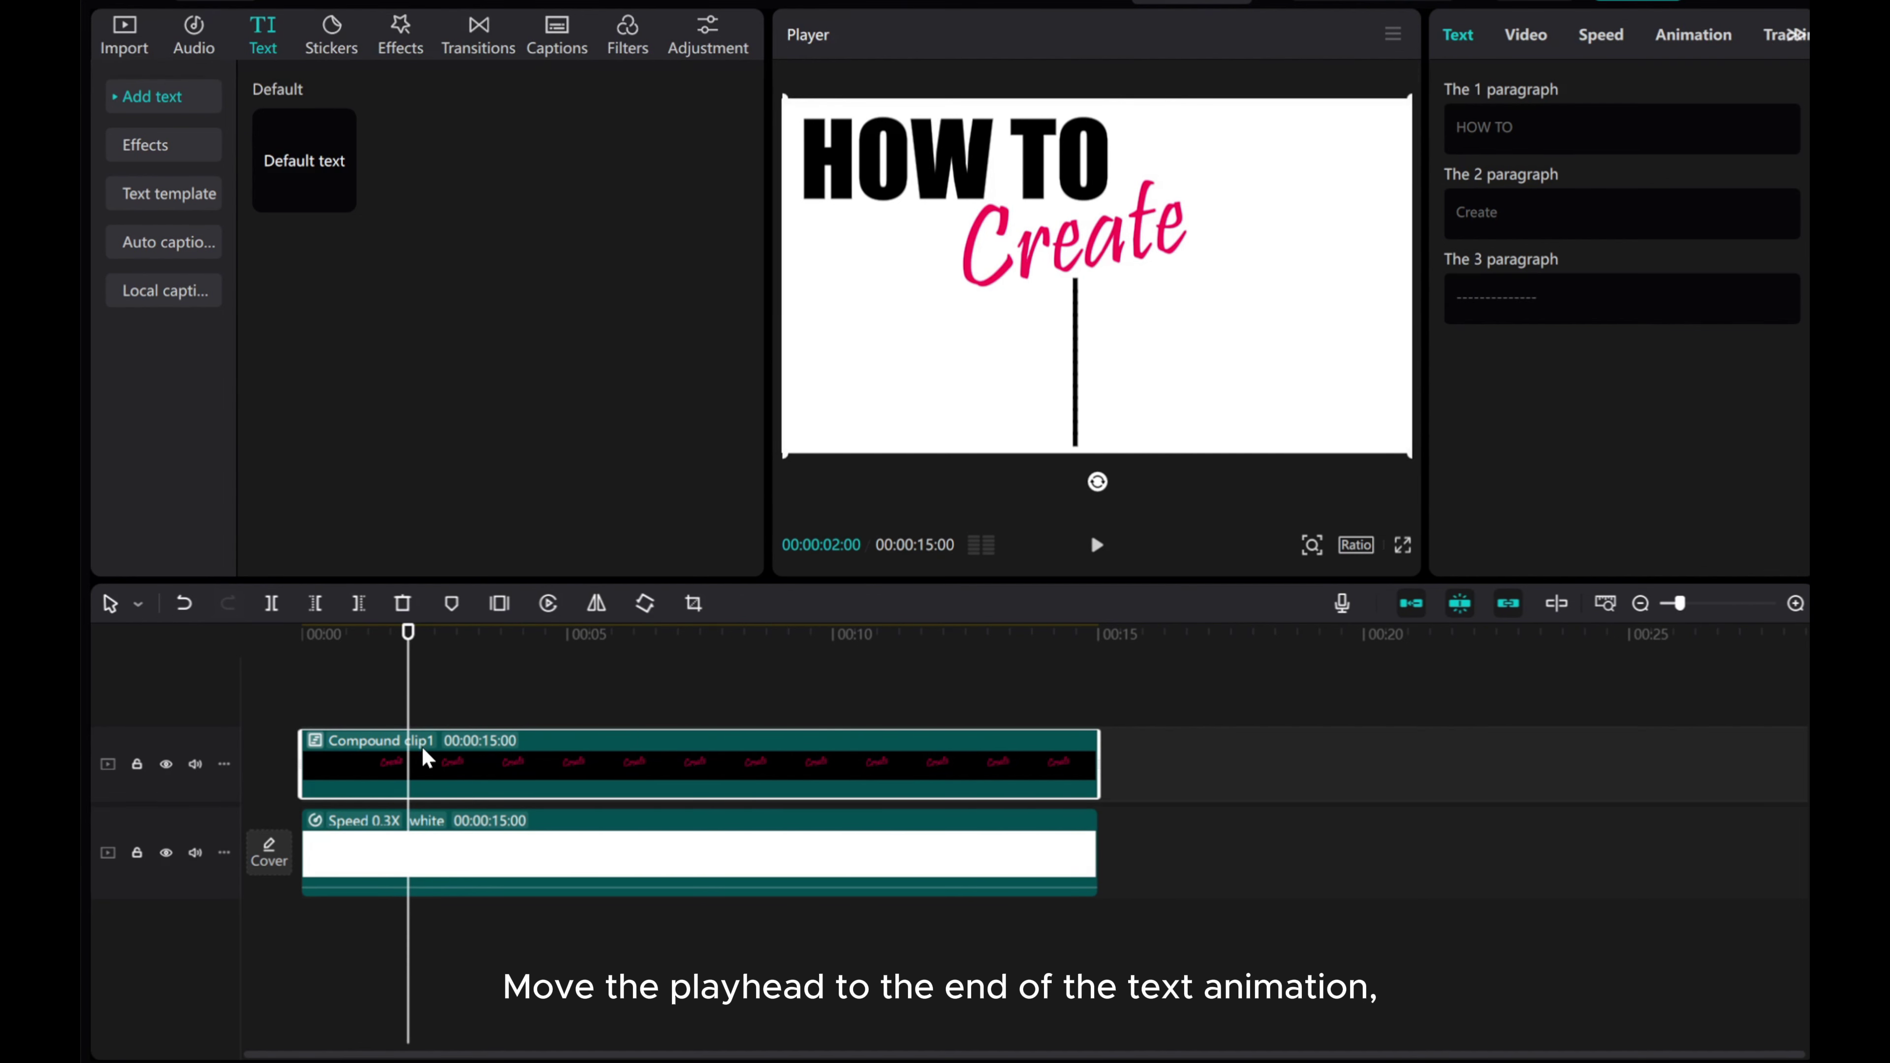
click(1519, 45)
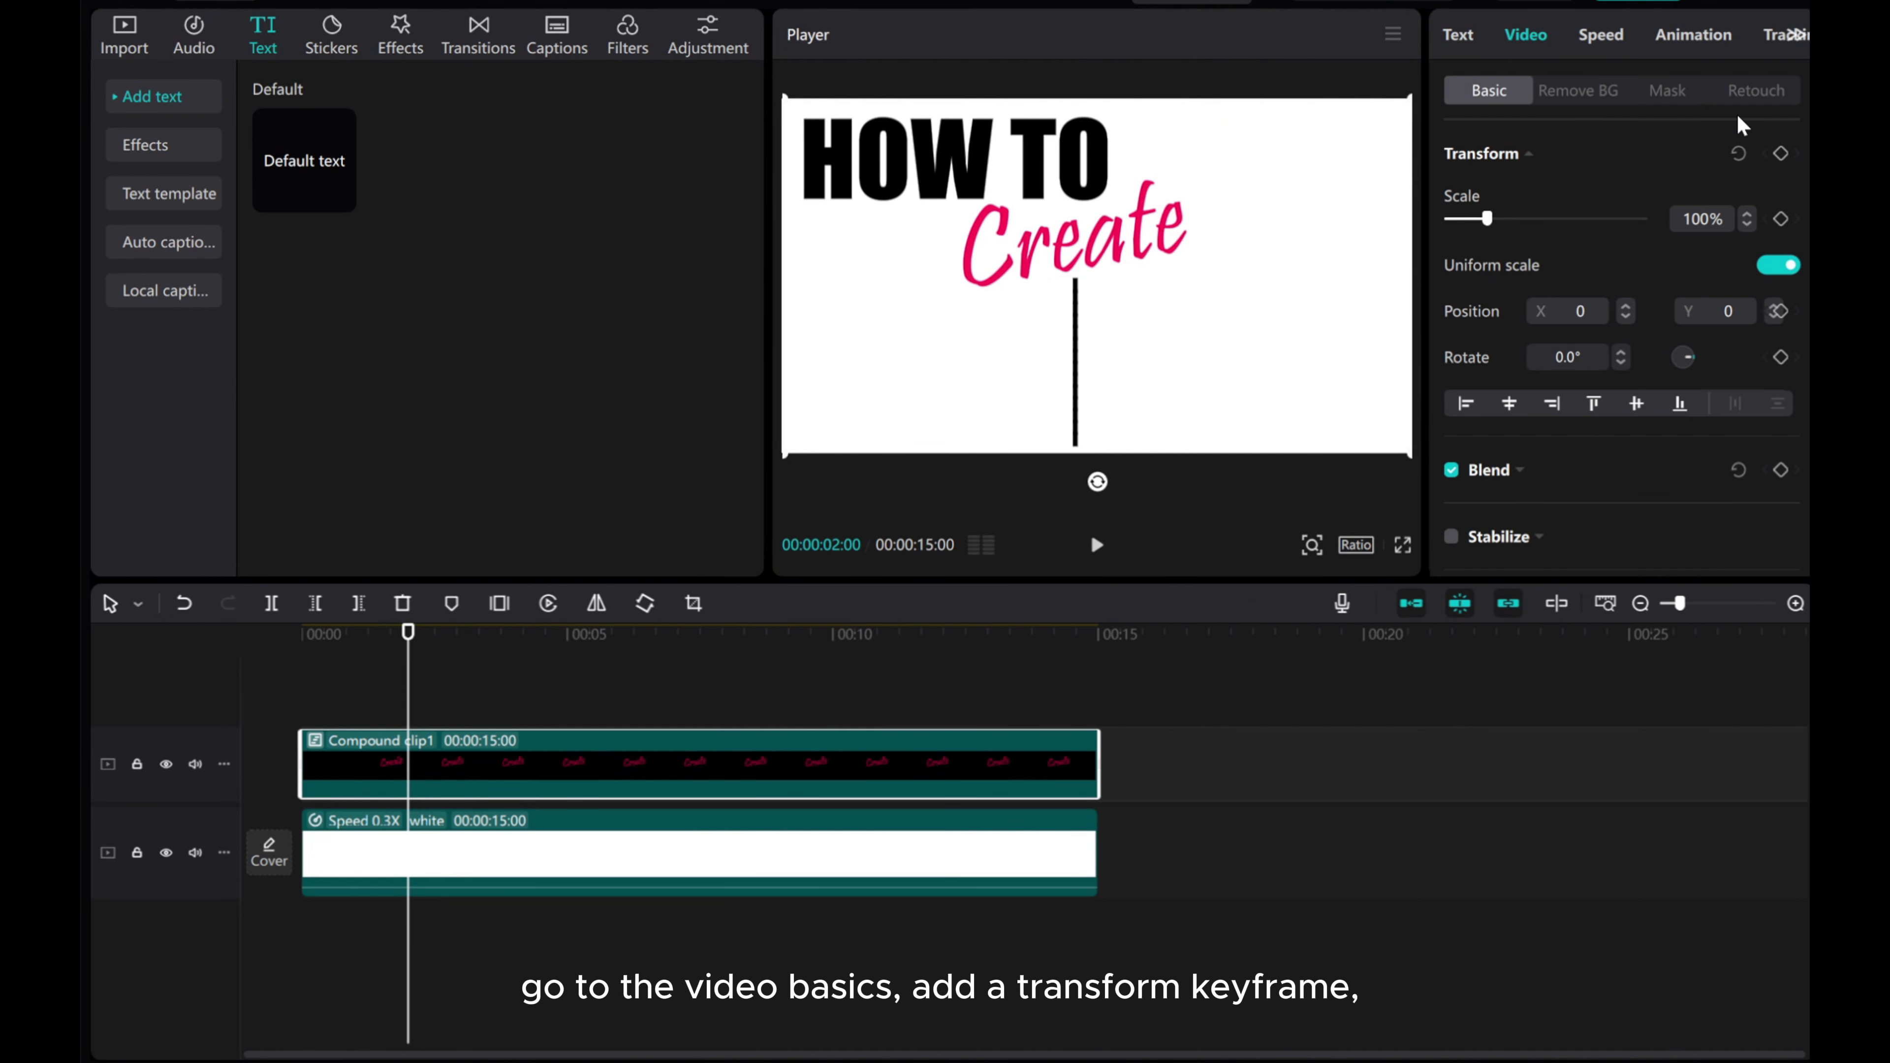
click(1781, 153)
drag(417, 711, 462, 719)
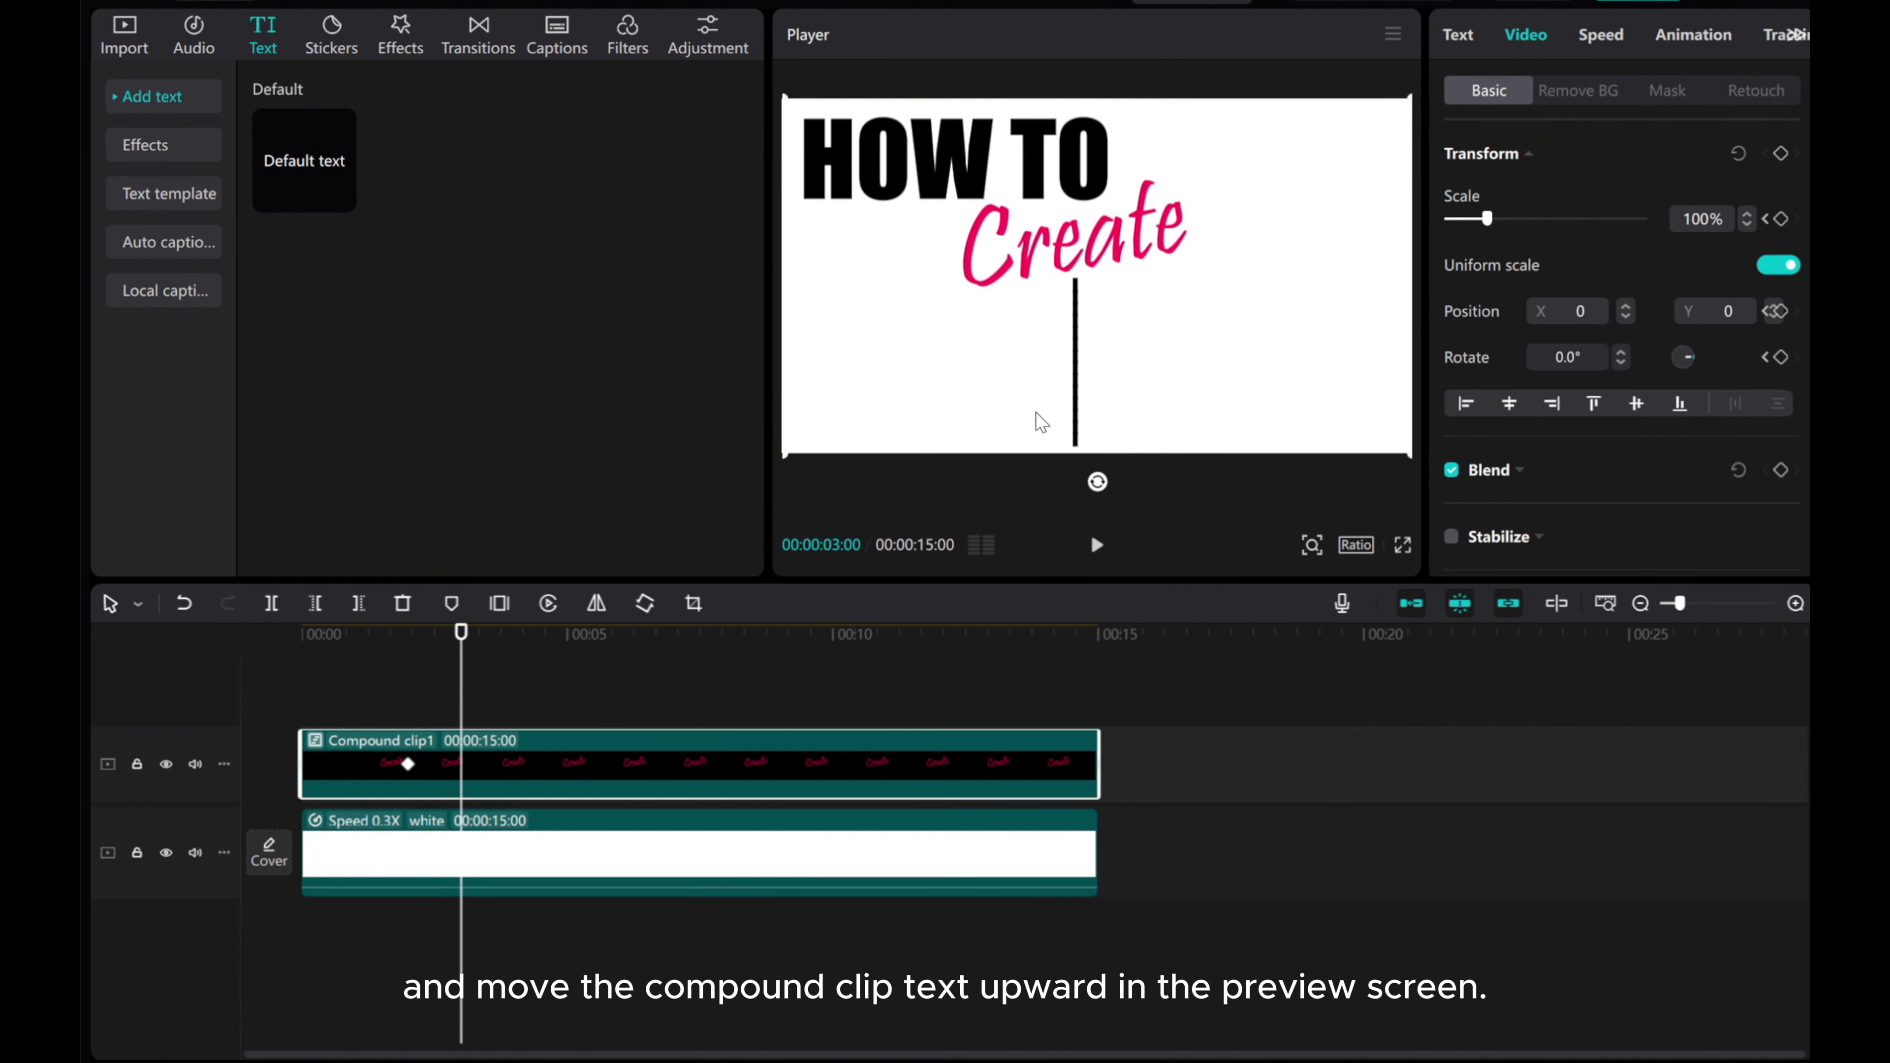
drag(1035, 412, 1037, 157)
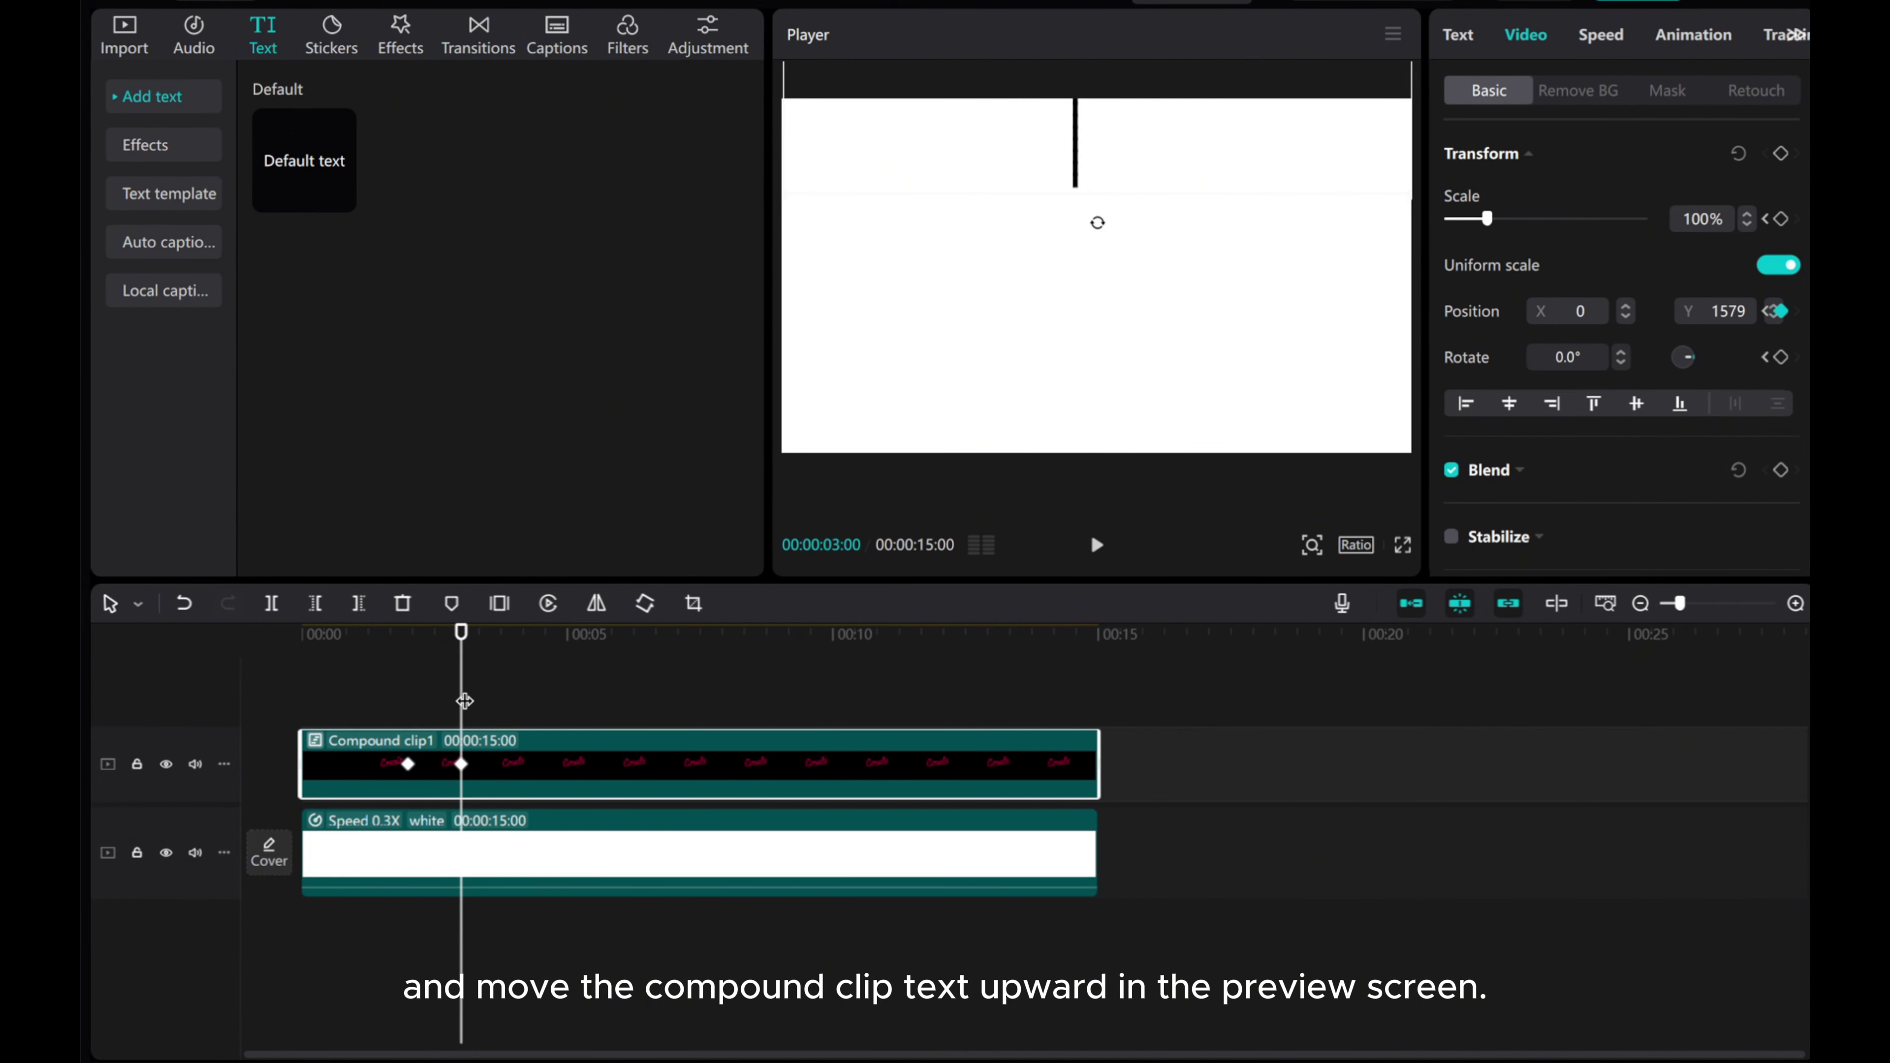
- Play the animation from the start to past 00:00:03:00 to check the compound clip's upward move
drag(465, 700, 177, 683)
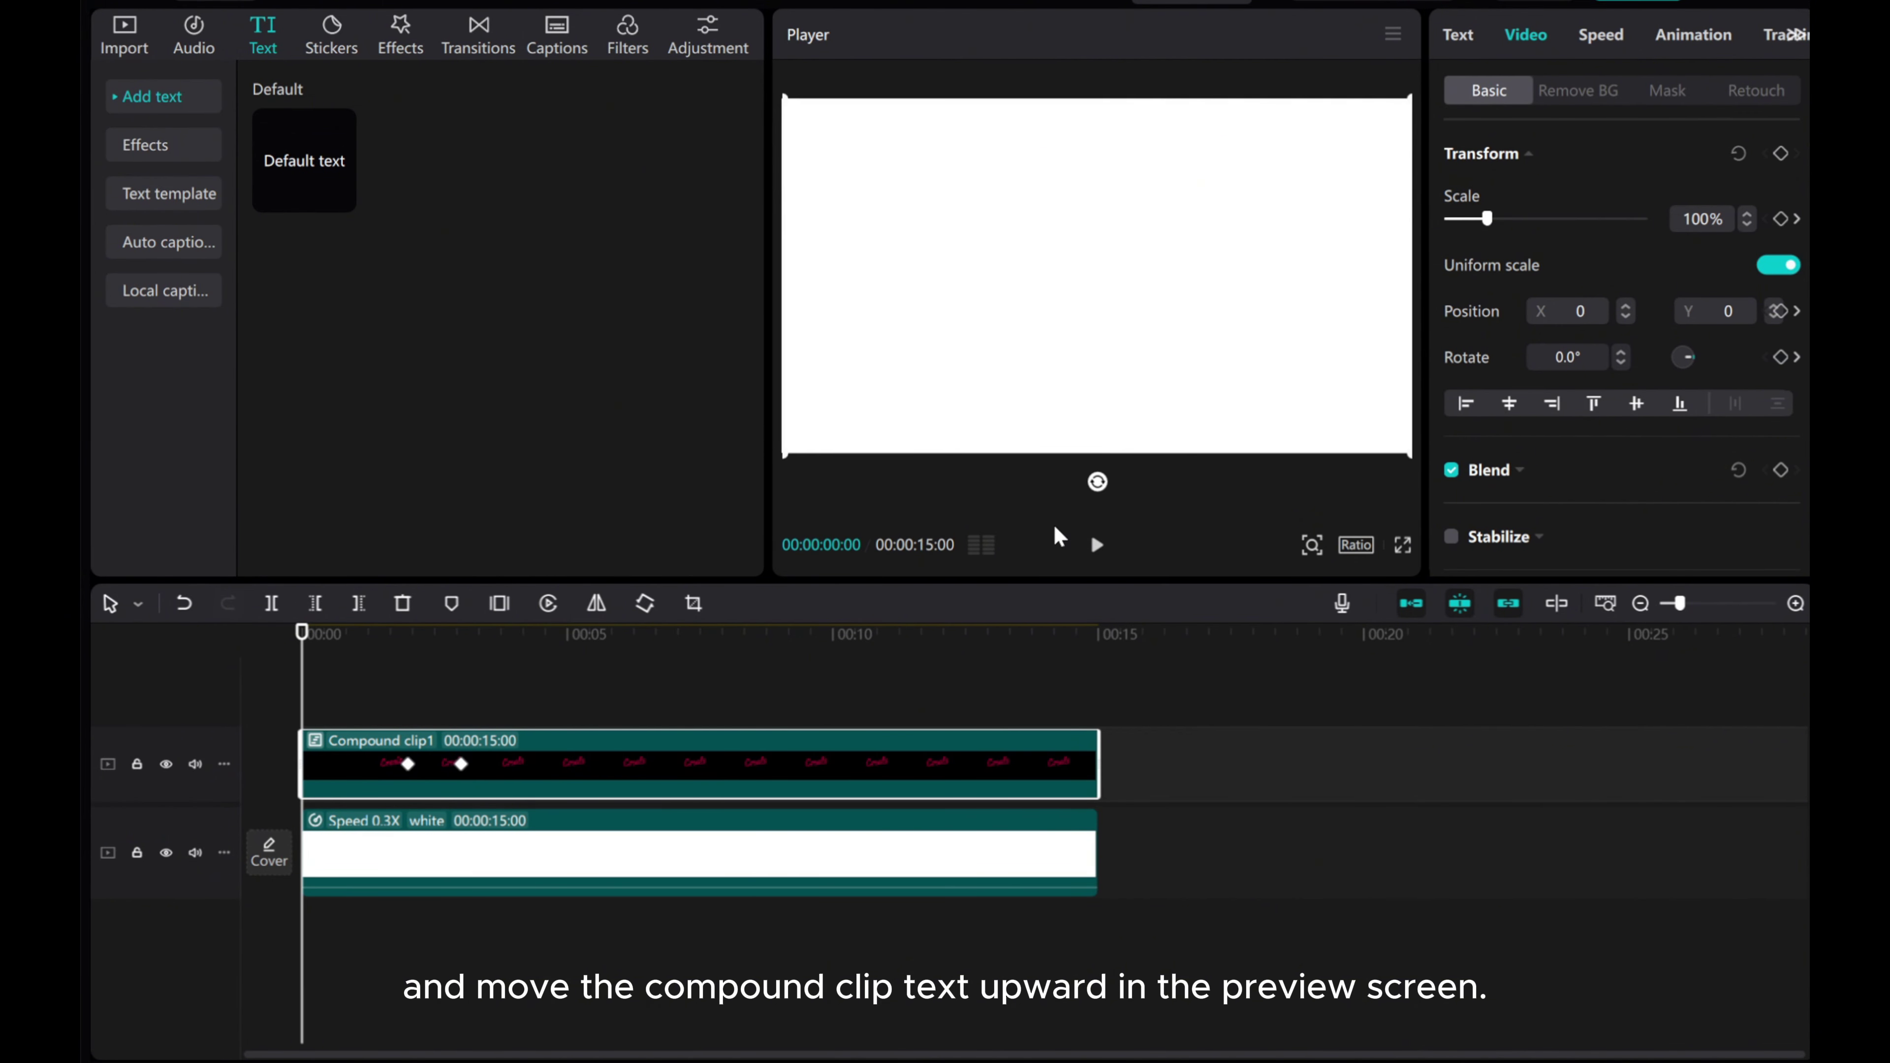
click(1094, 546)
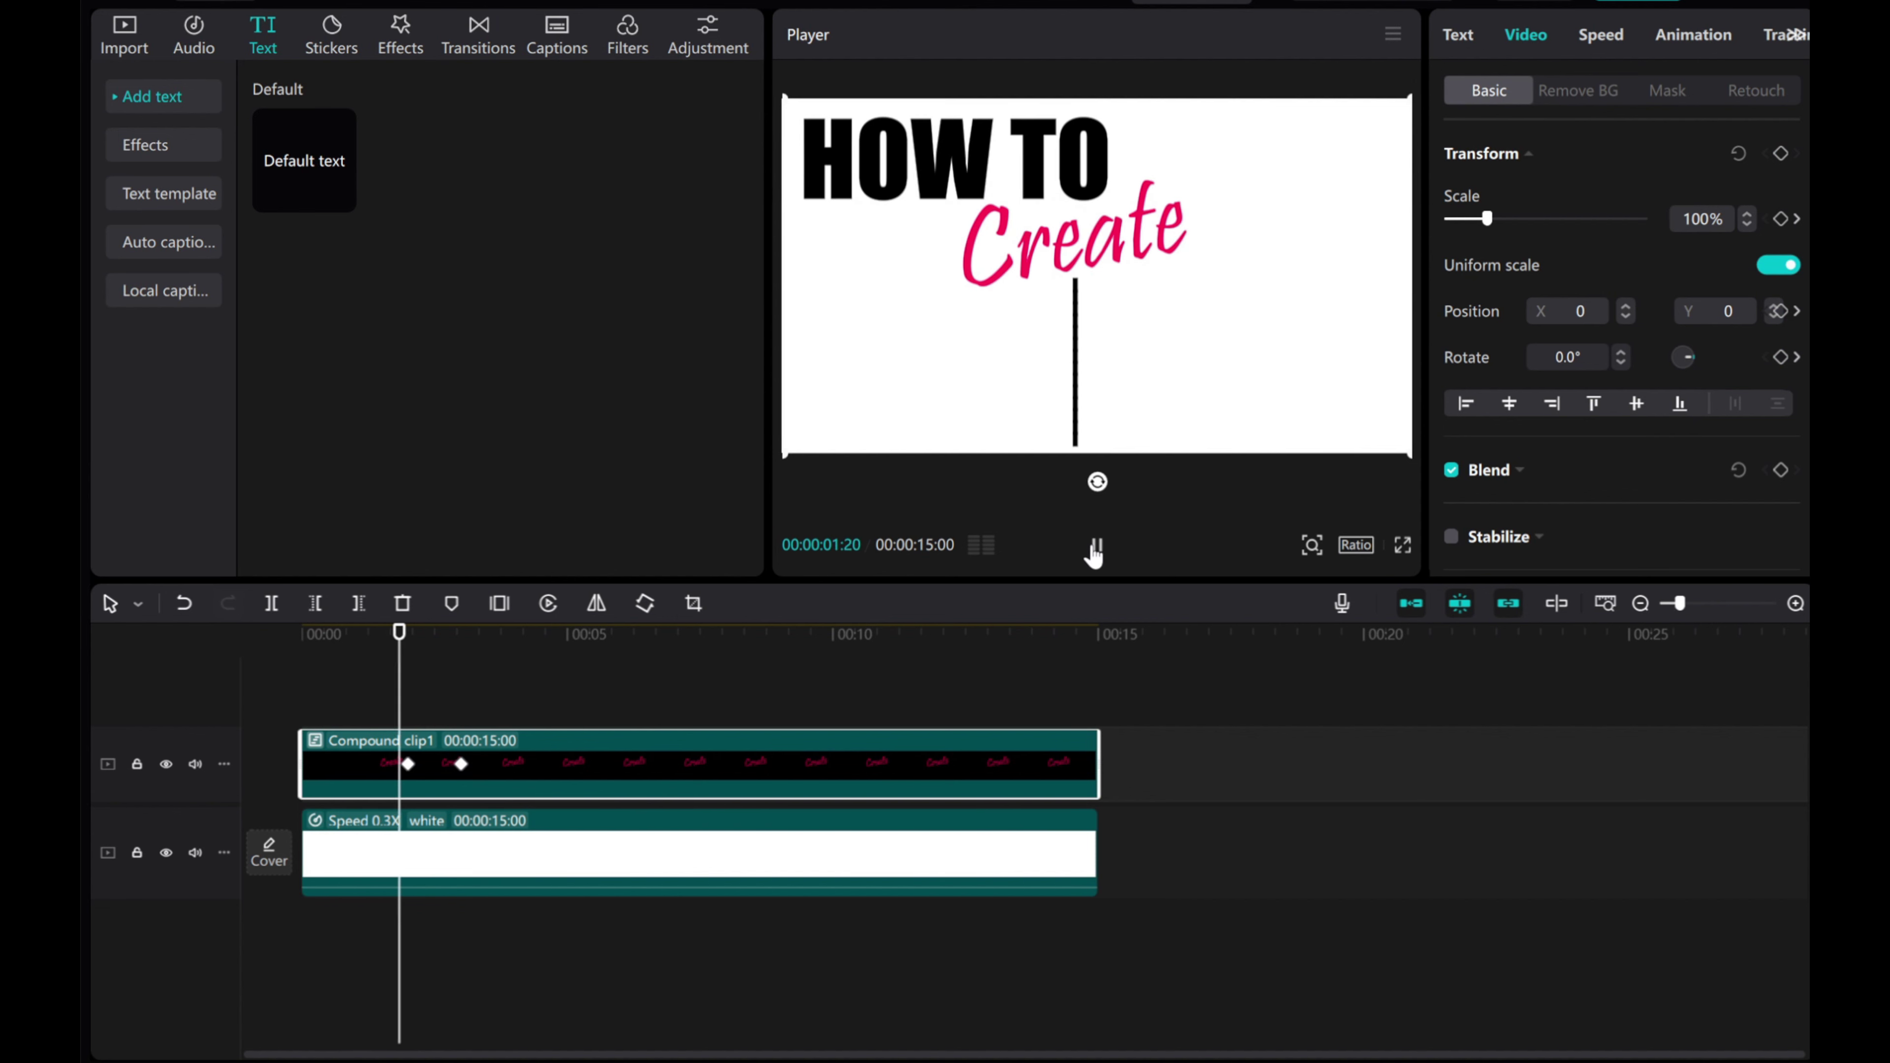
key(space)
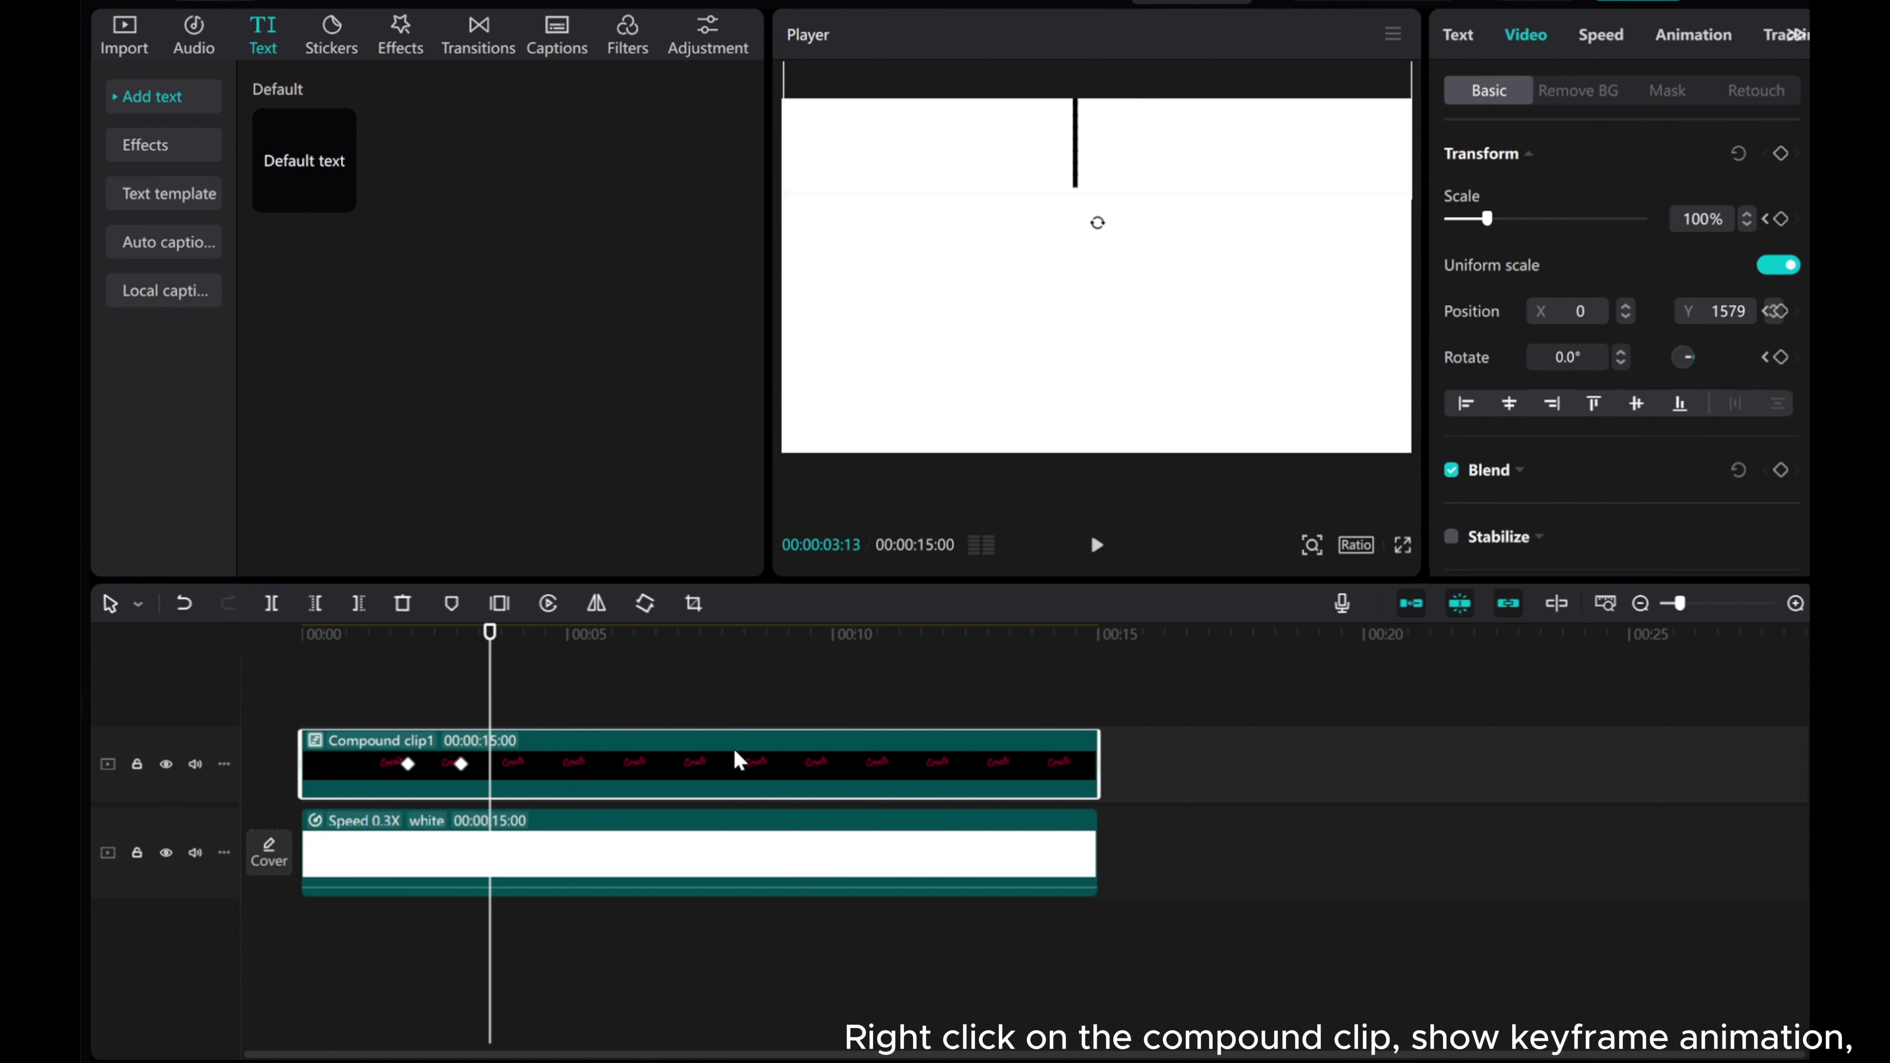
- Apply an auto curve to the compound clip's second Y keyframe, with its handle extended back level to the first keyframe's time
right_click(624, 776)
click(704, 976)
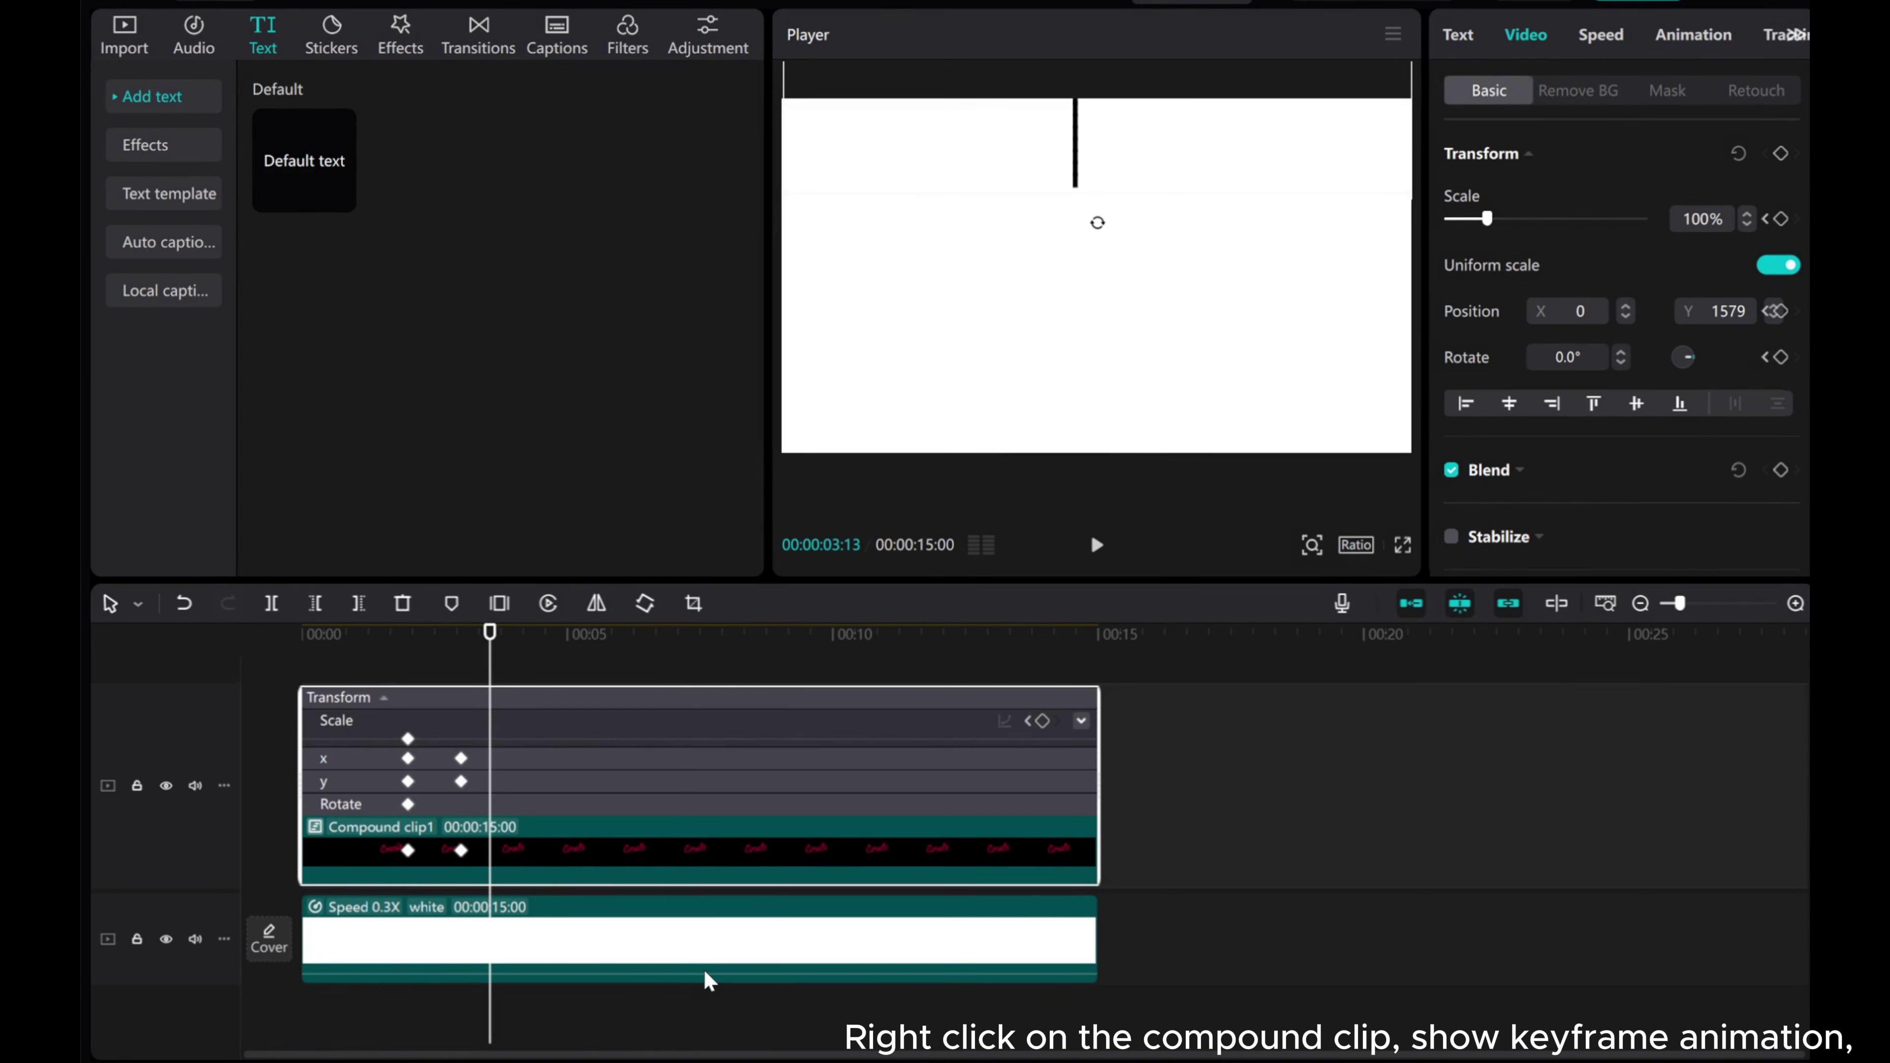
click(330, 783)
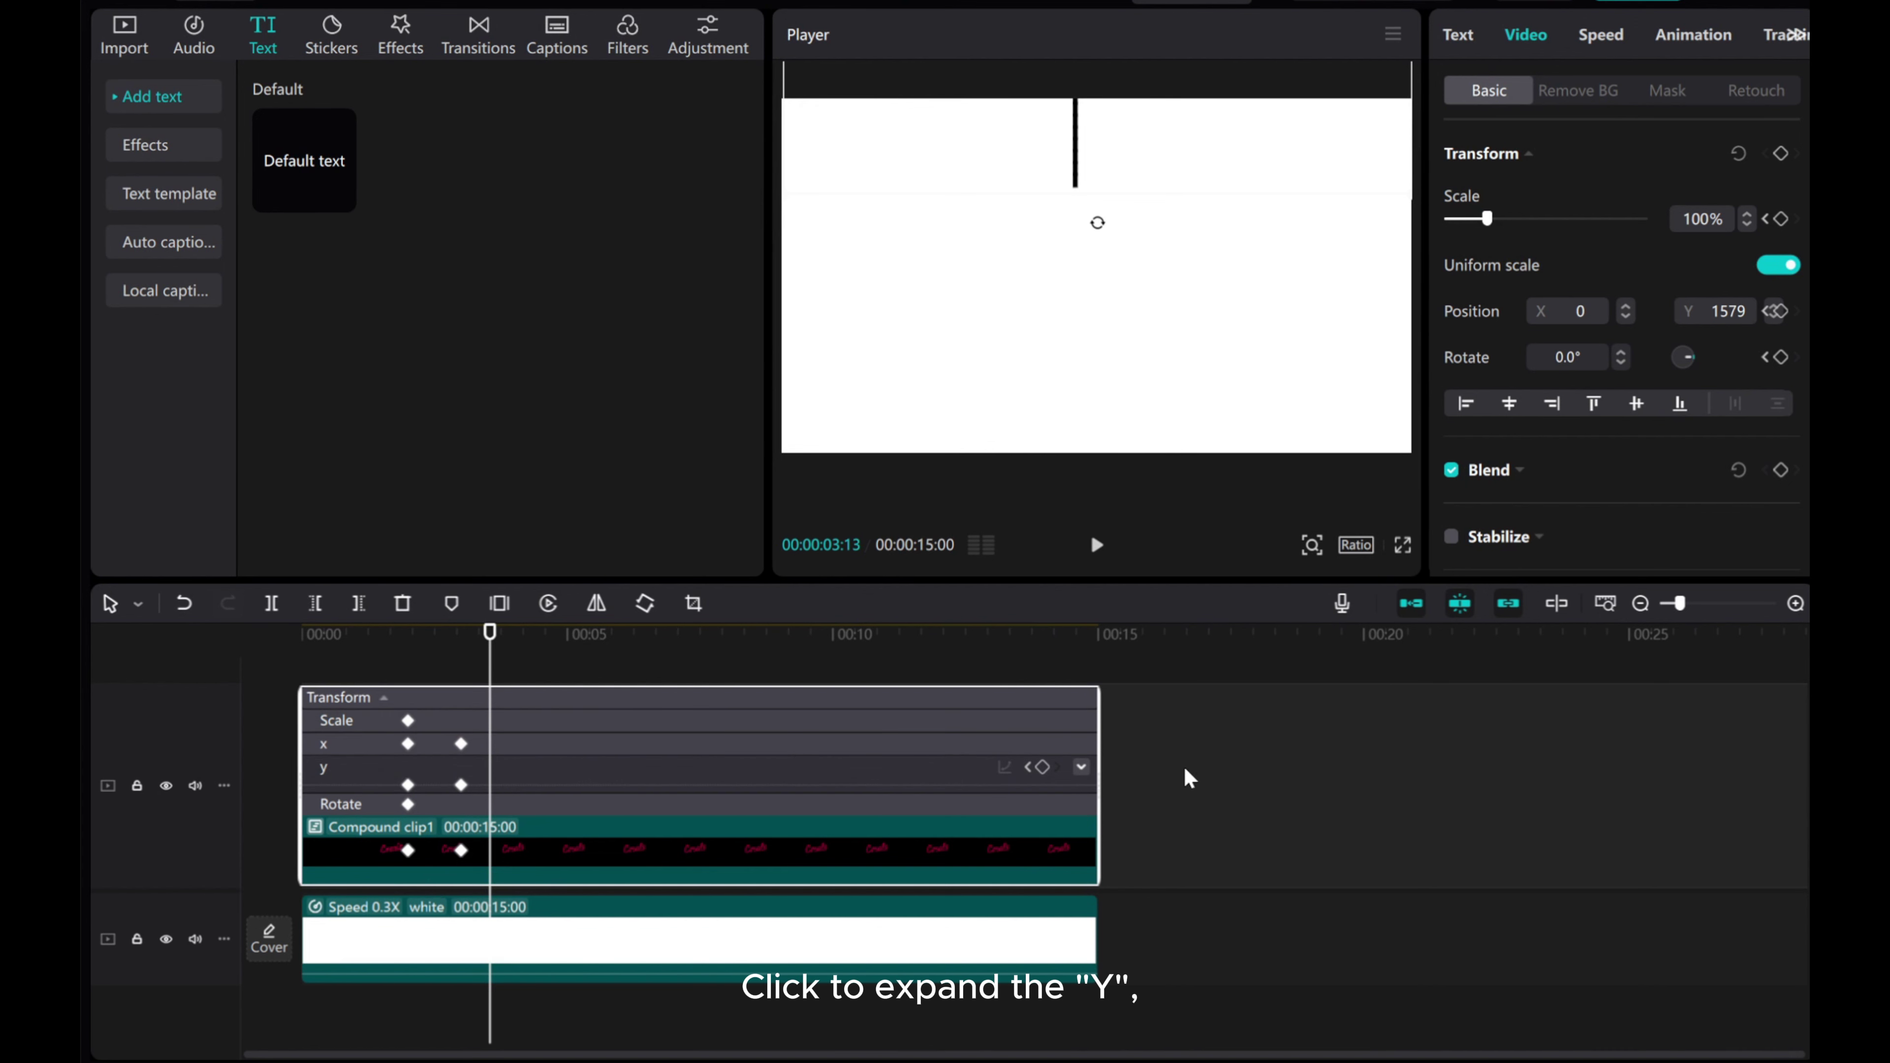
click(1084, 766)
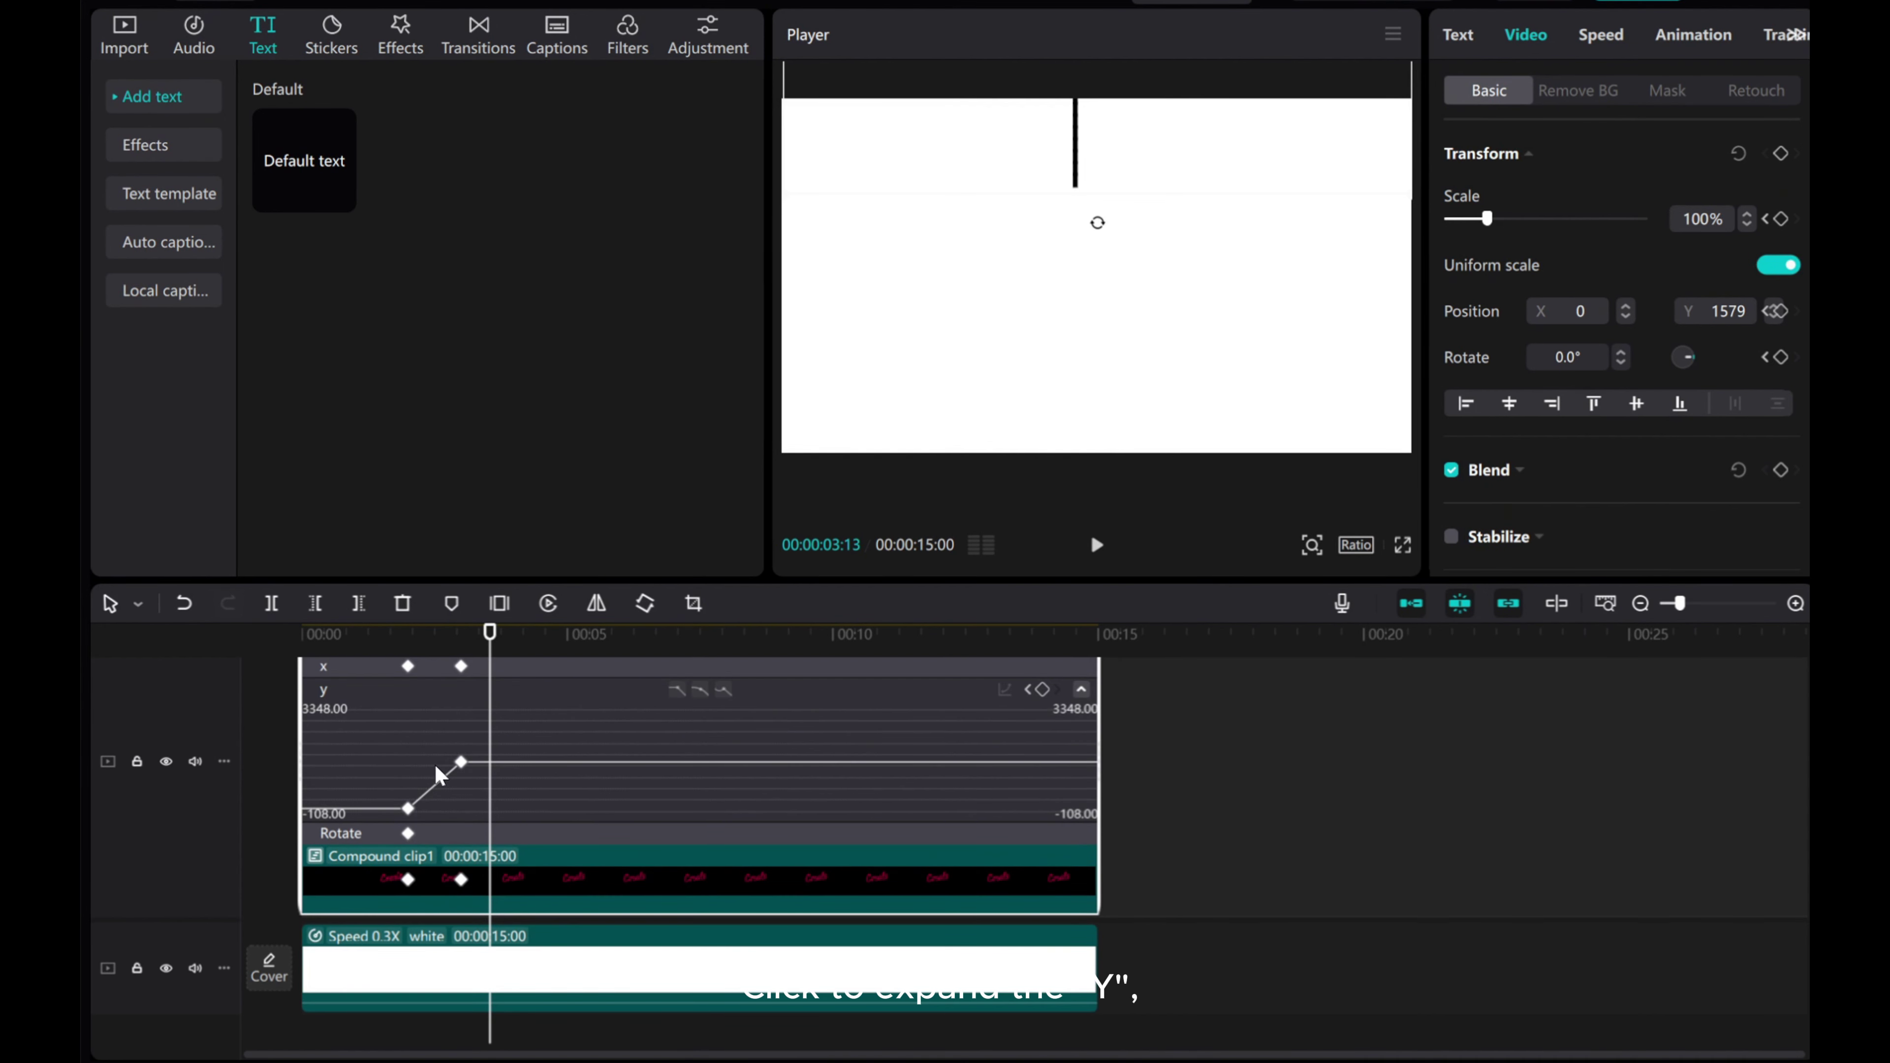
click(461, 761)
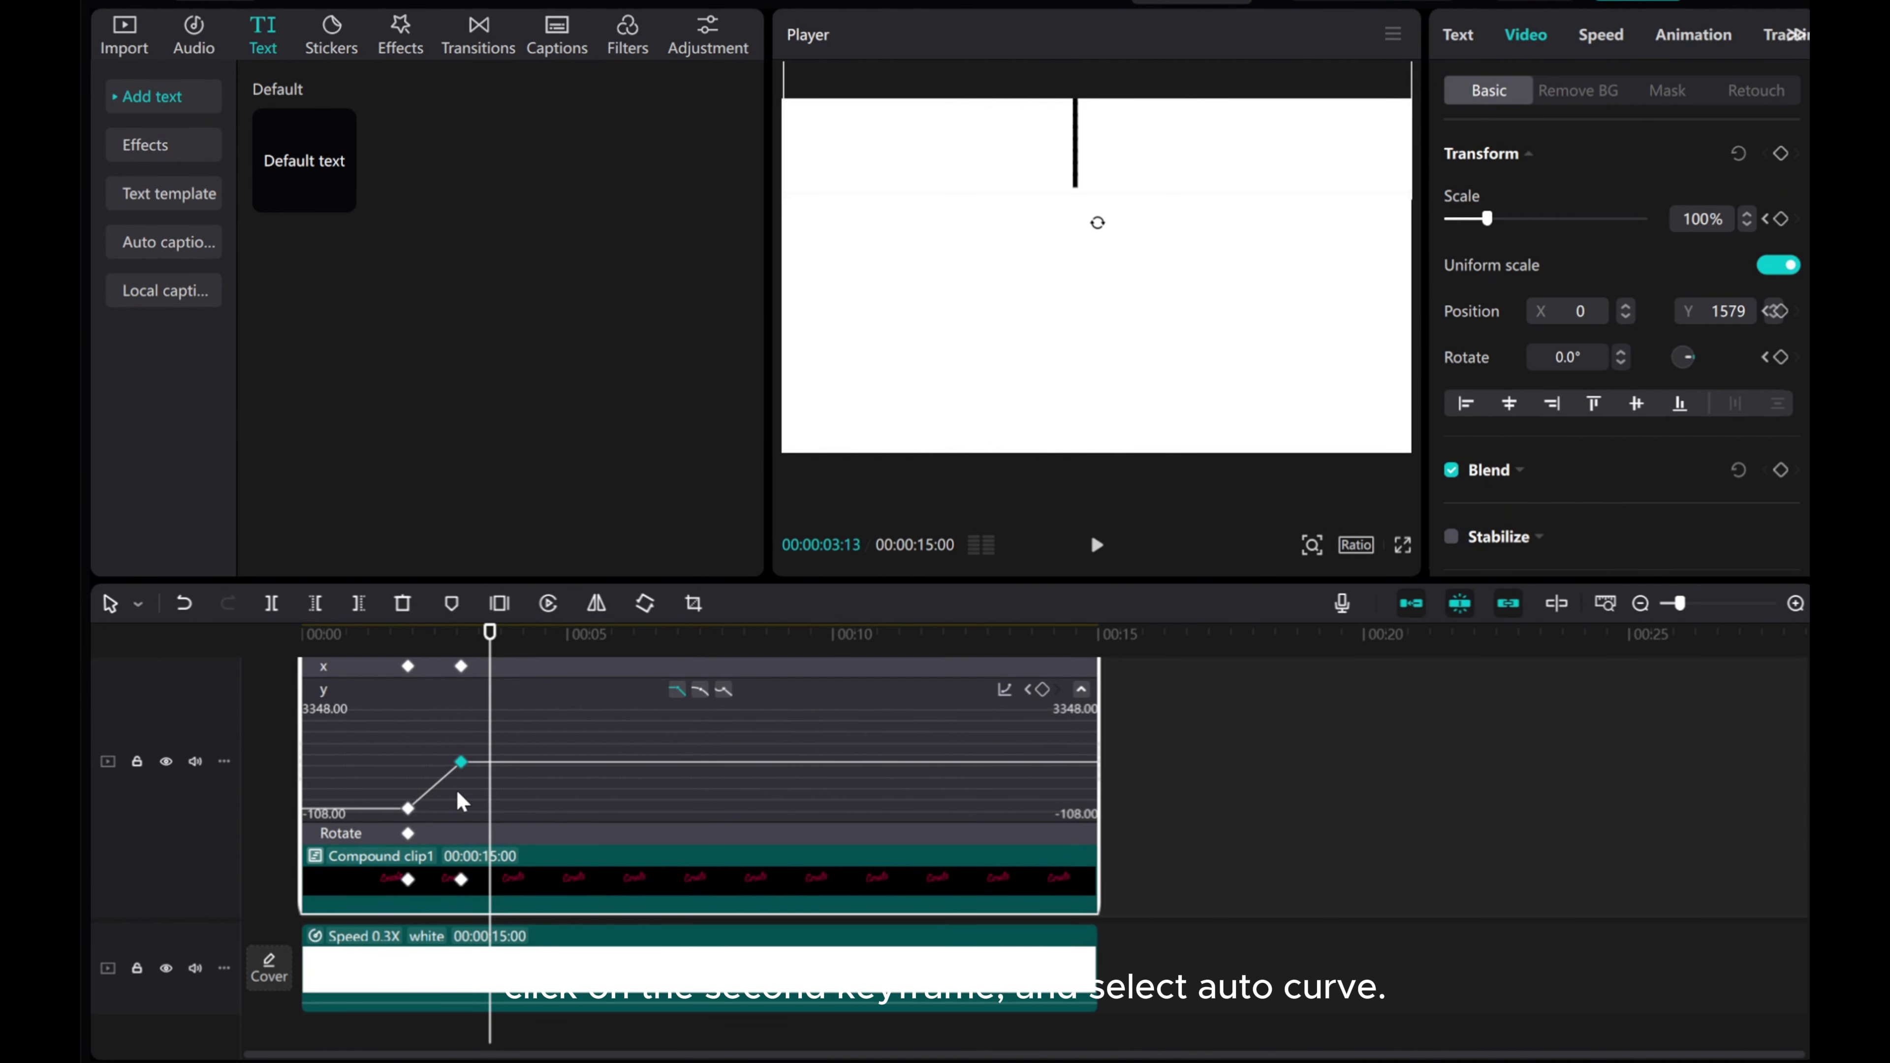
click(702, 692)
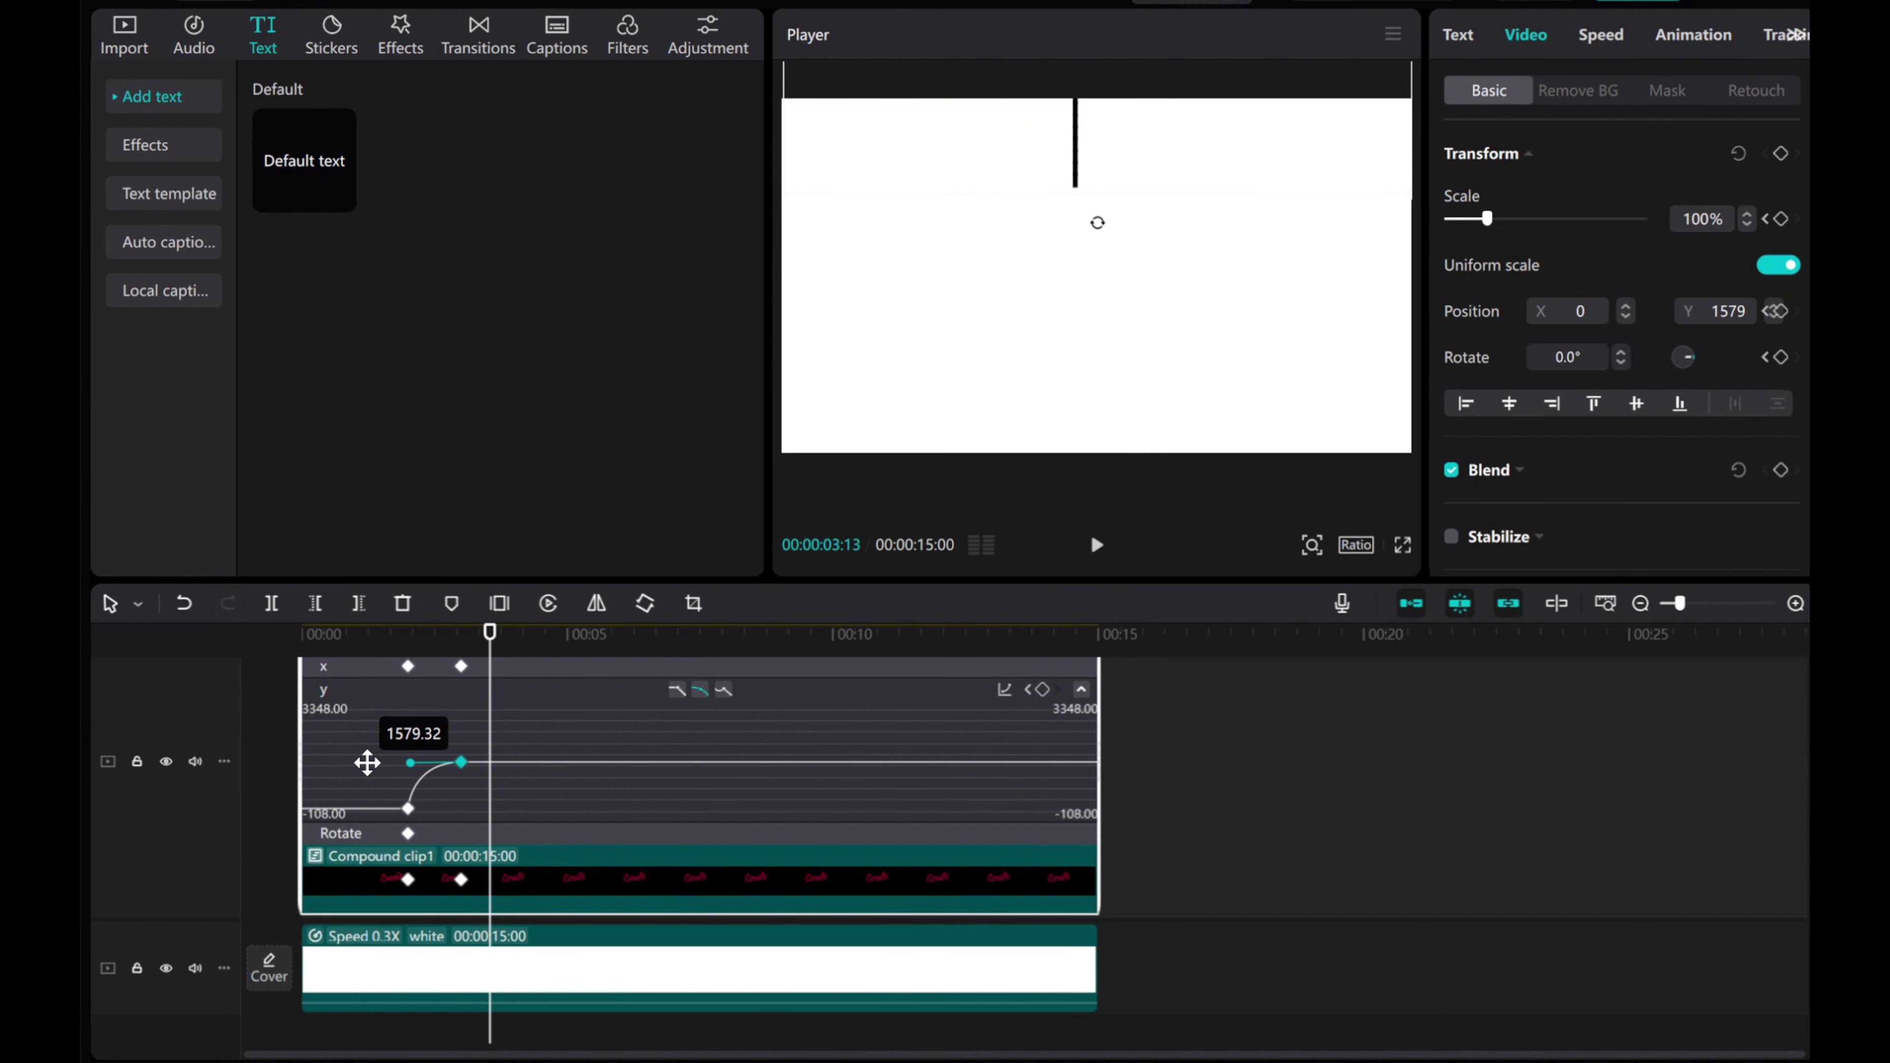
right_click(532, 874)
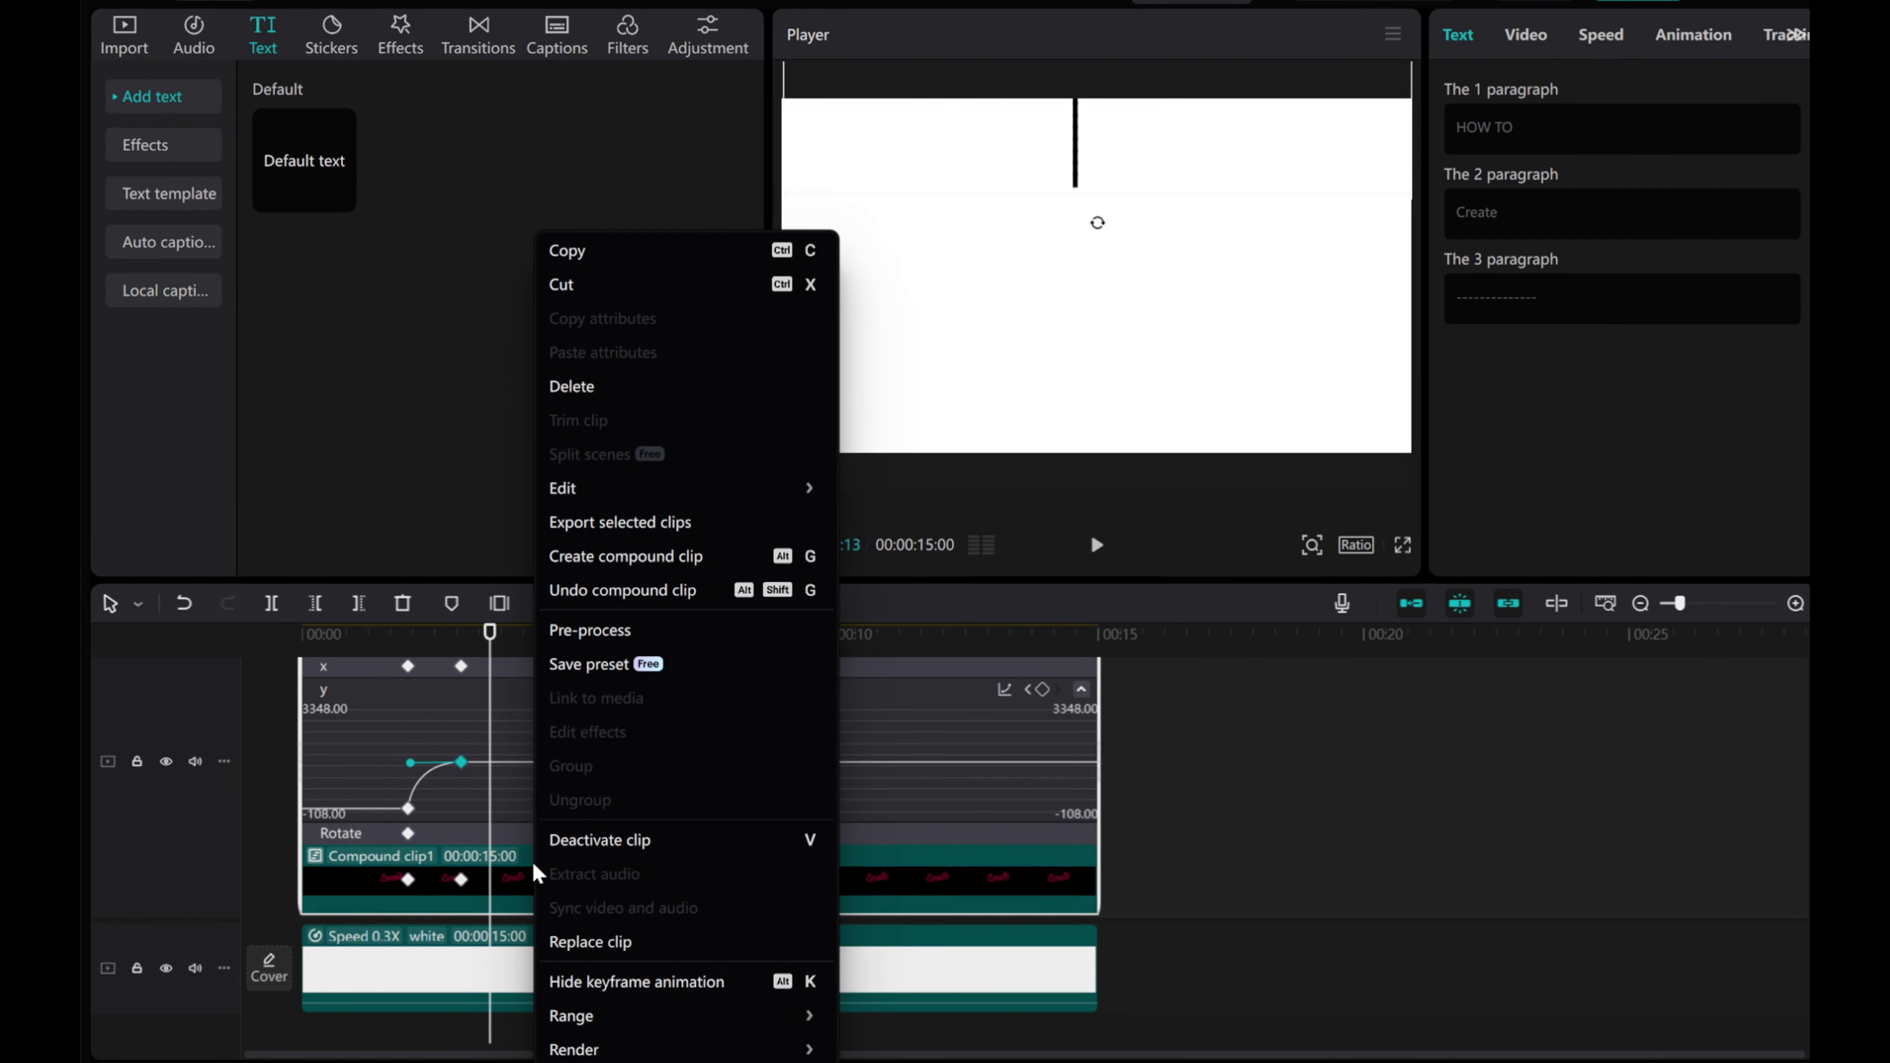
click(627, 981)
- Play the sequence from the beginning to review the eased upward motion
drag(488, 718, 192, 707)
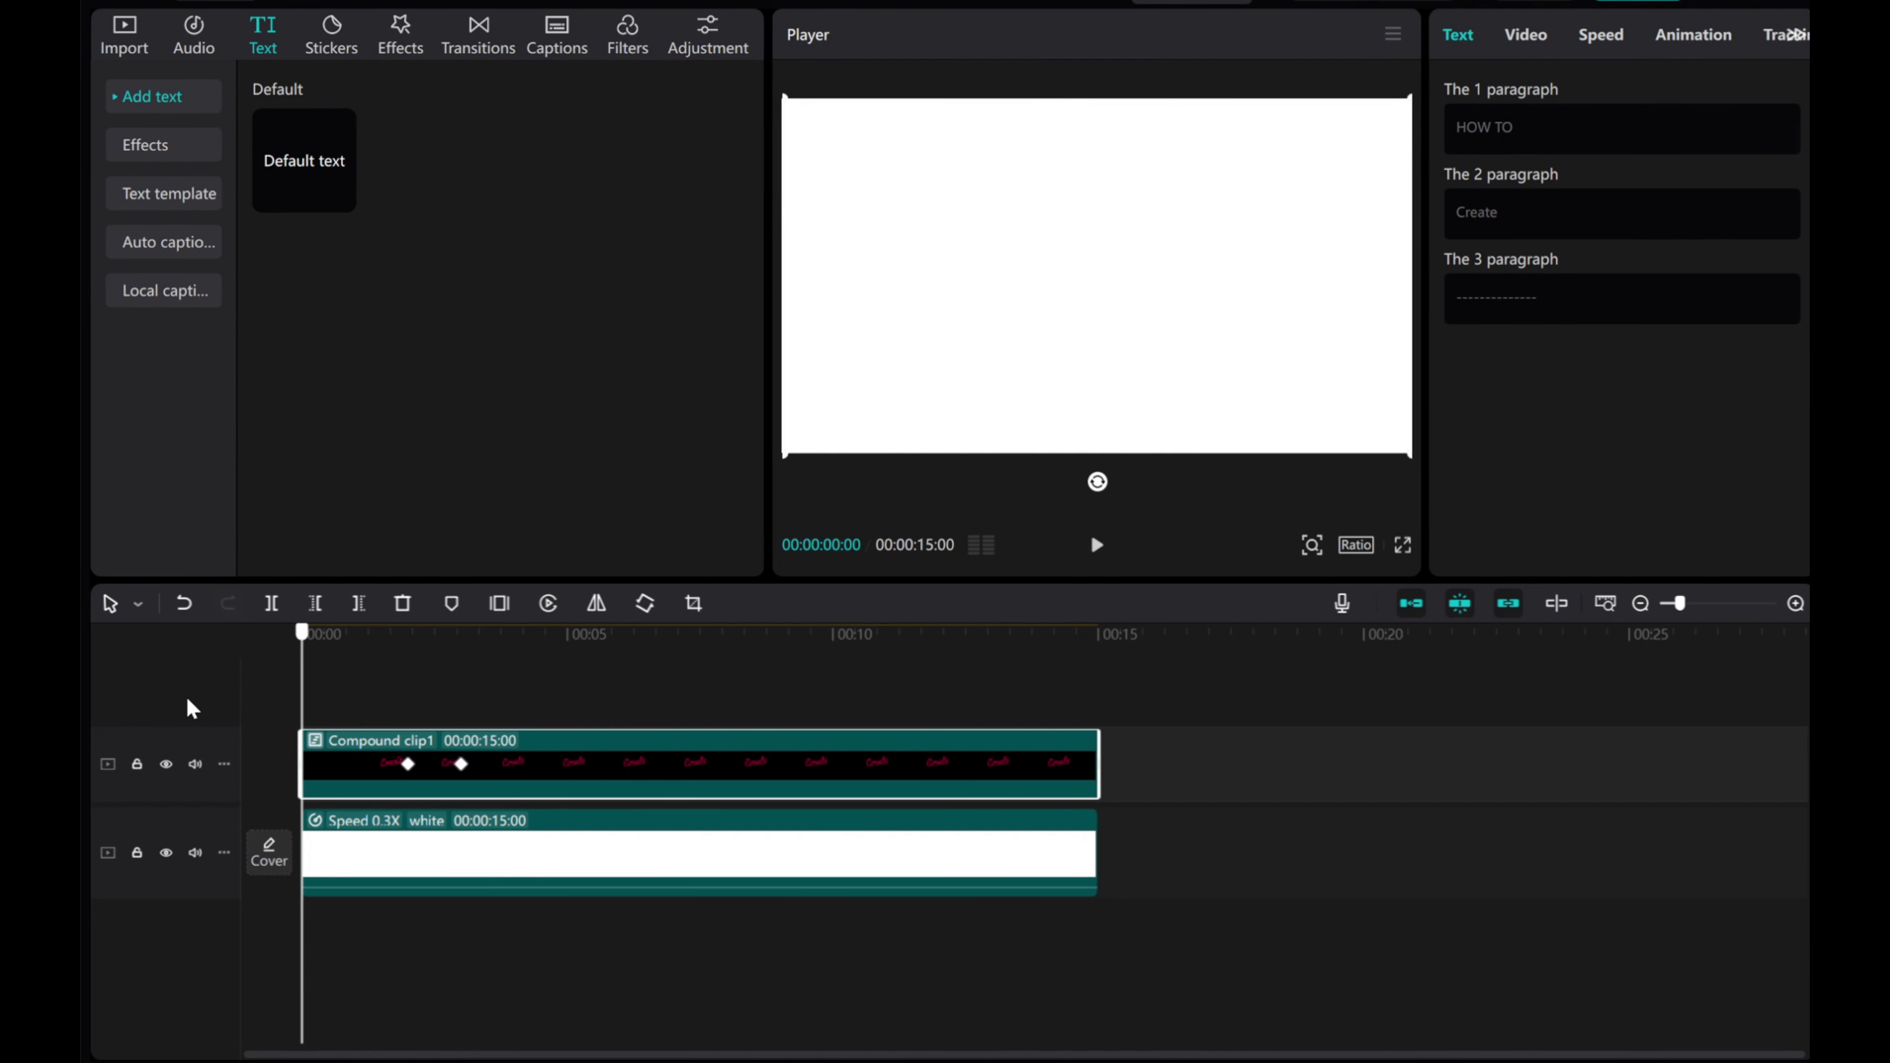
click(1097, 546)
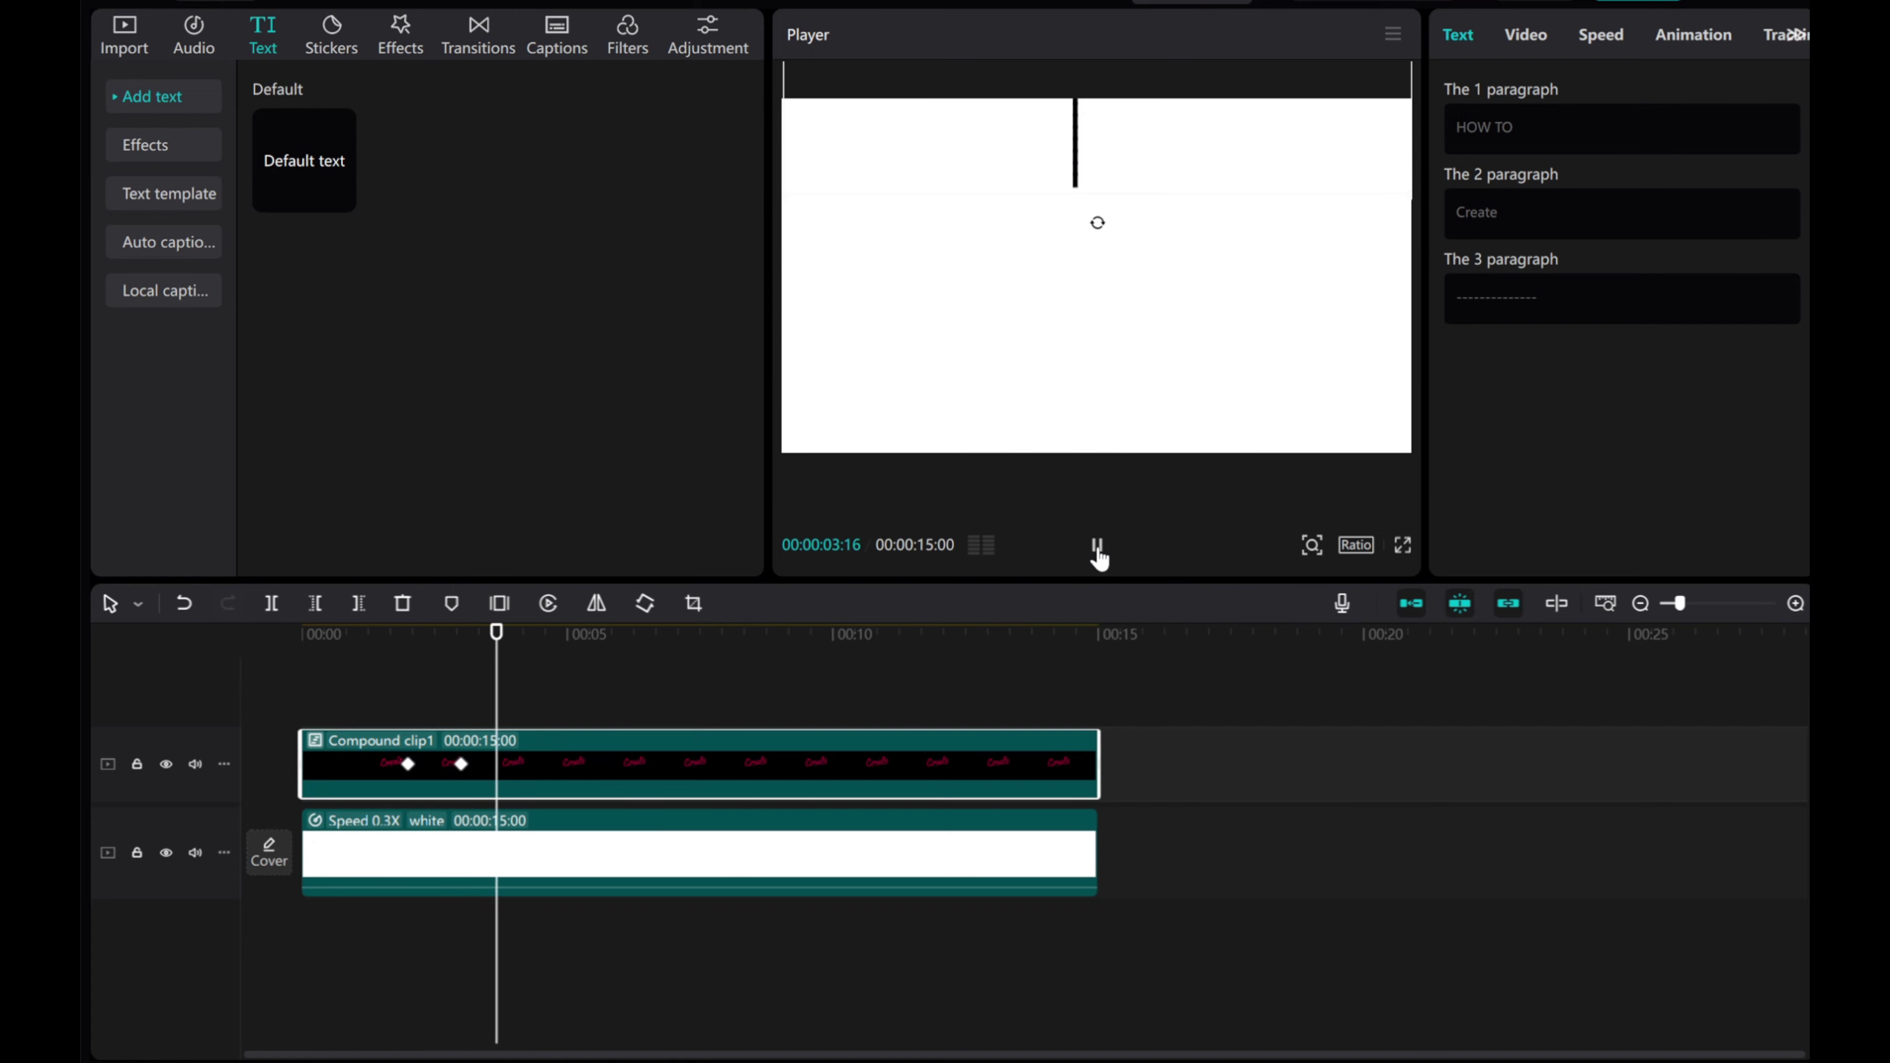
click(1097, 547)
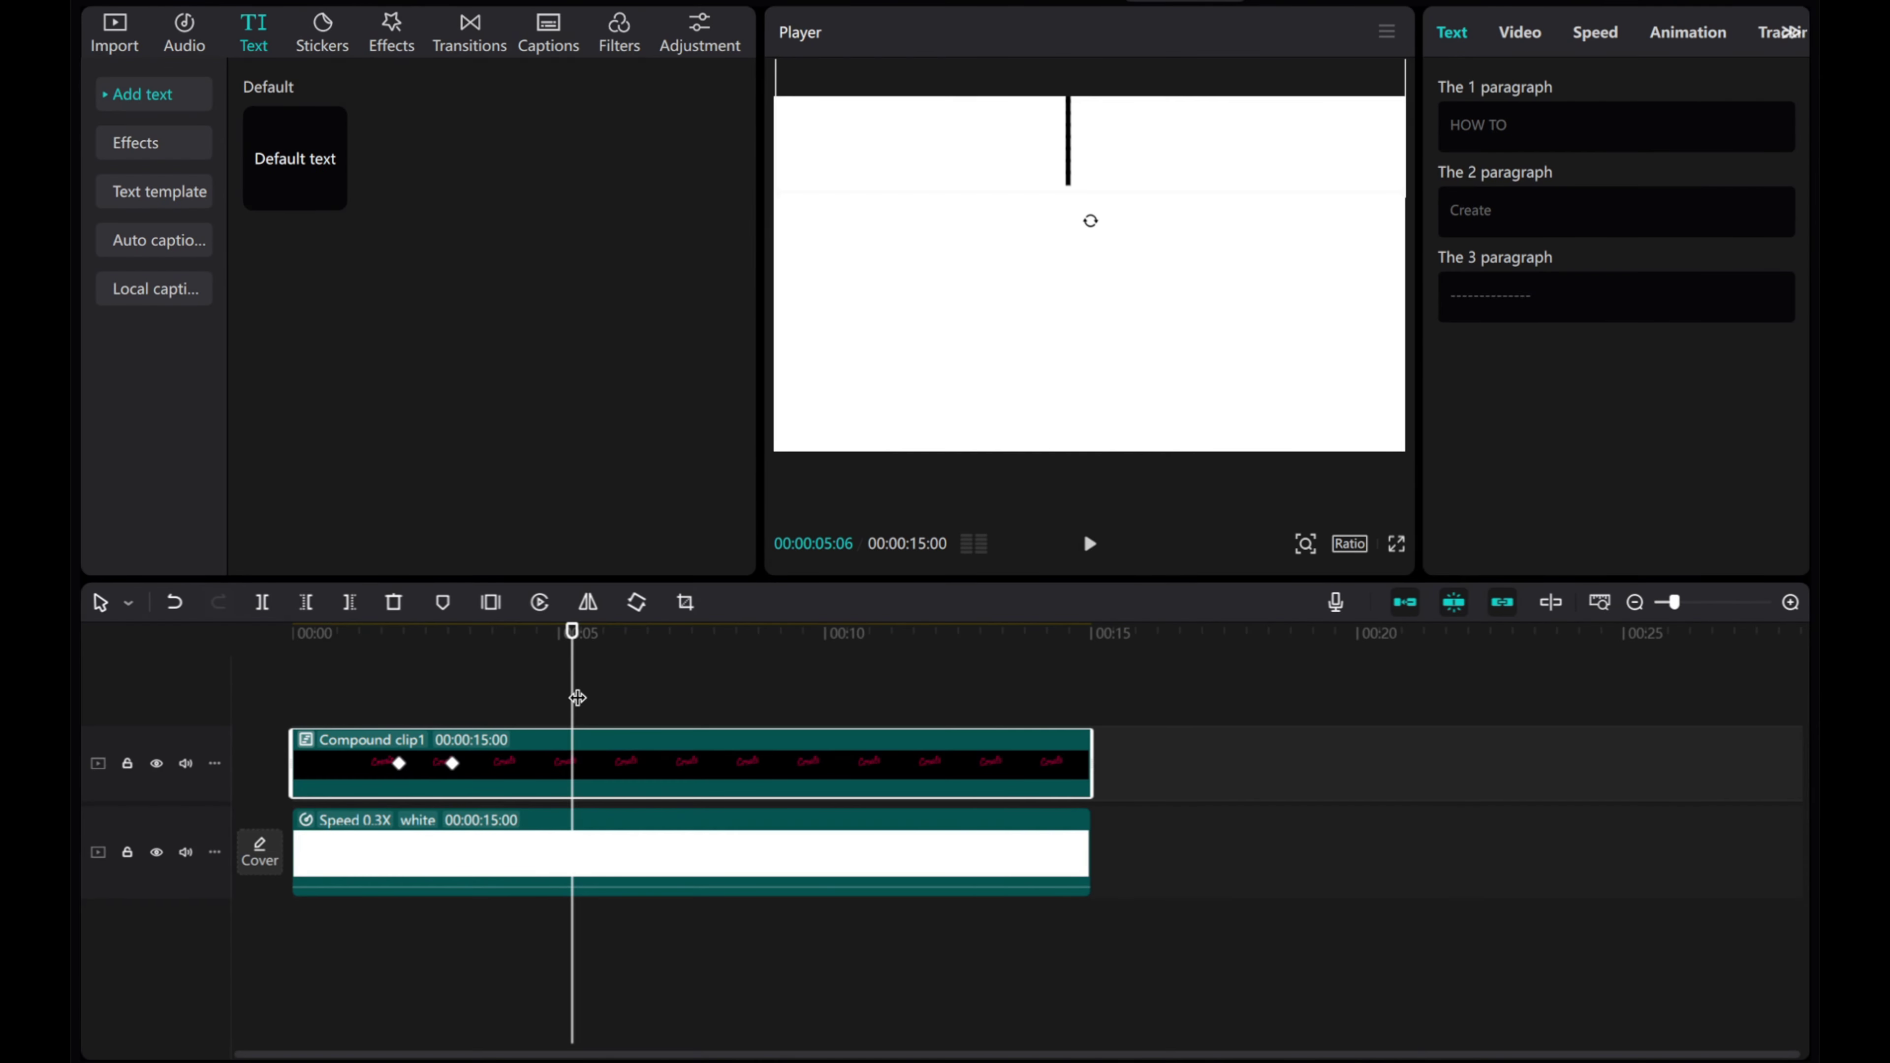
- Add a black default text clip at 00:00:03:00 reading "Typography Motion Text Effects"
drag(578, 698, 459, 698)
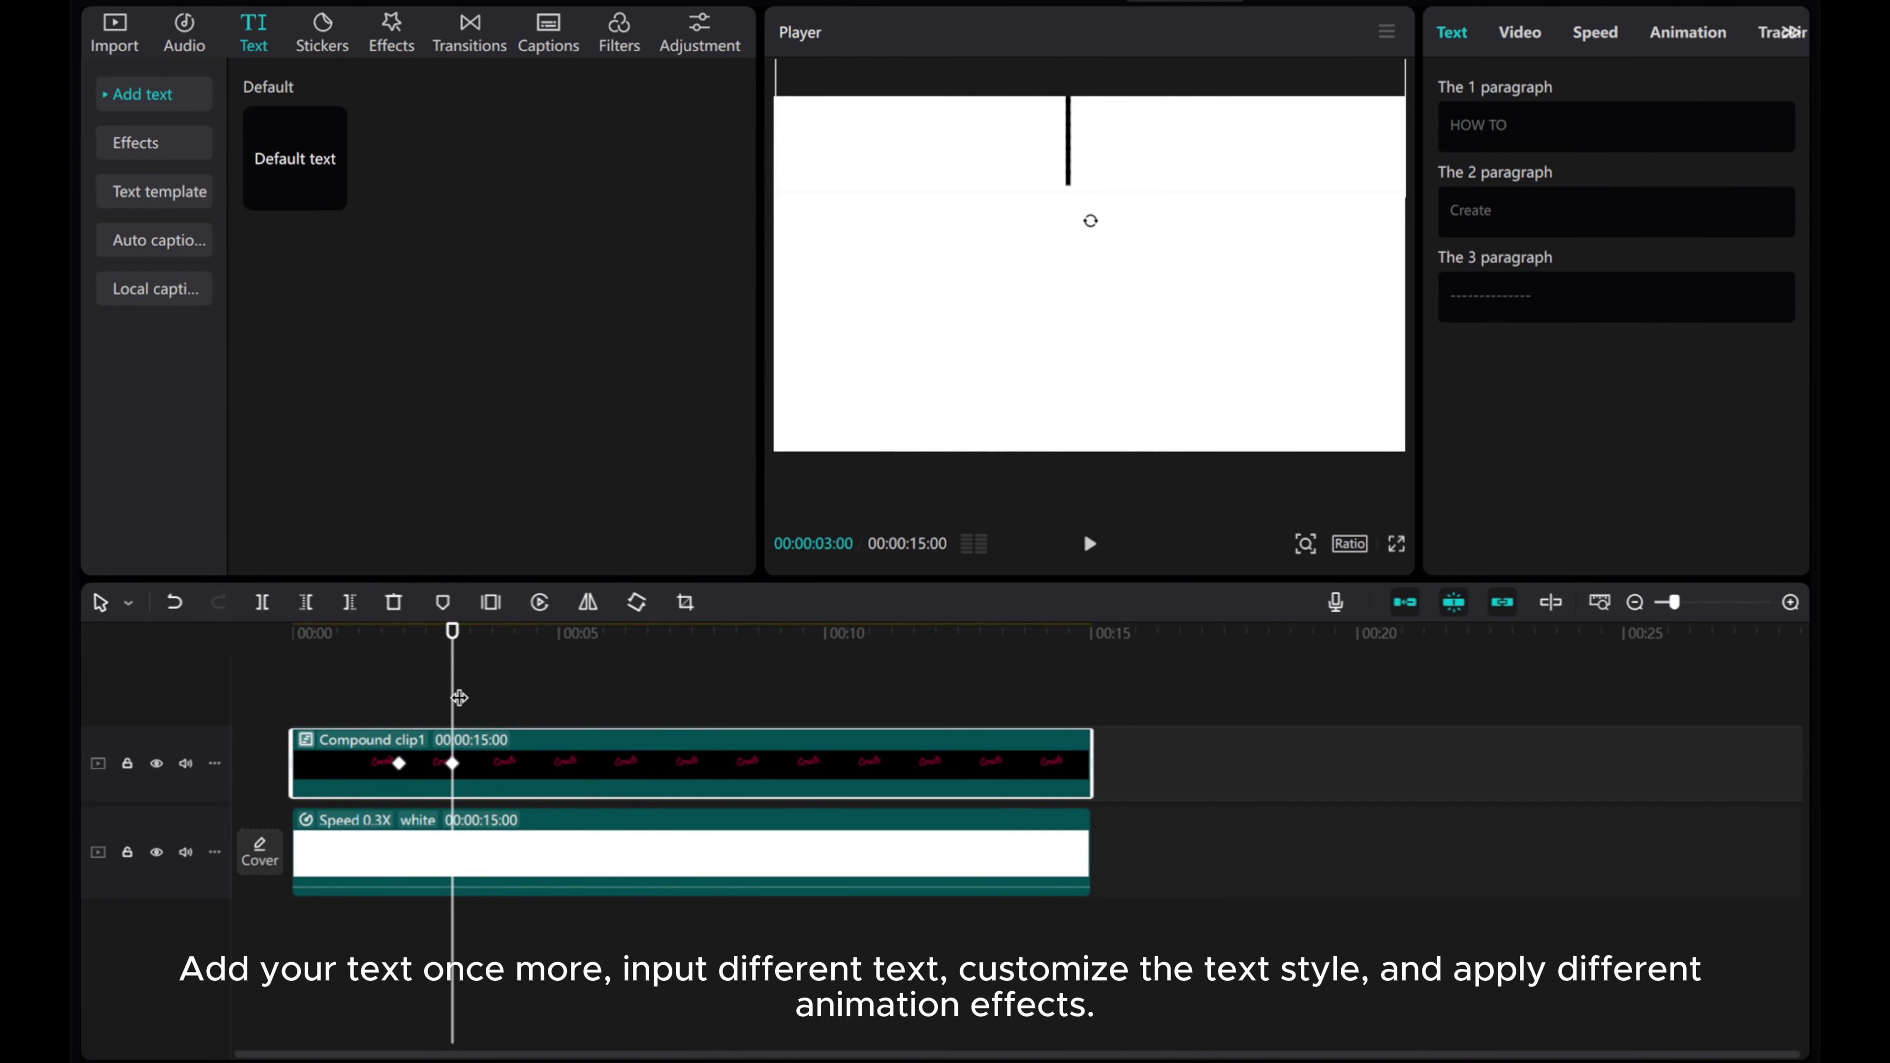
mouse_move(317, 210)
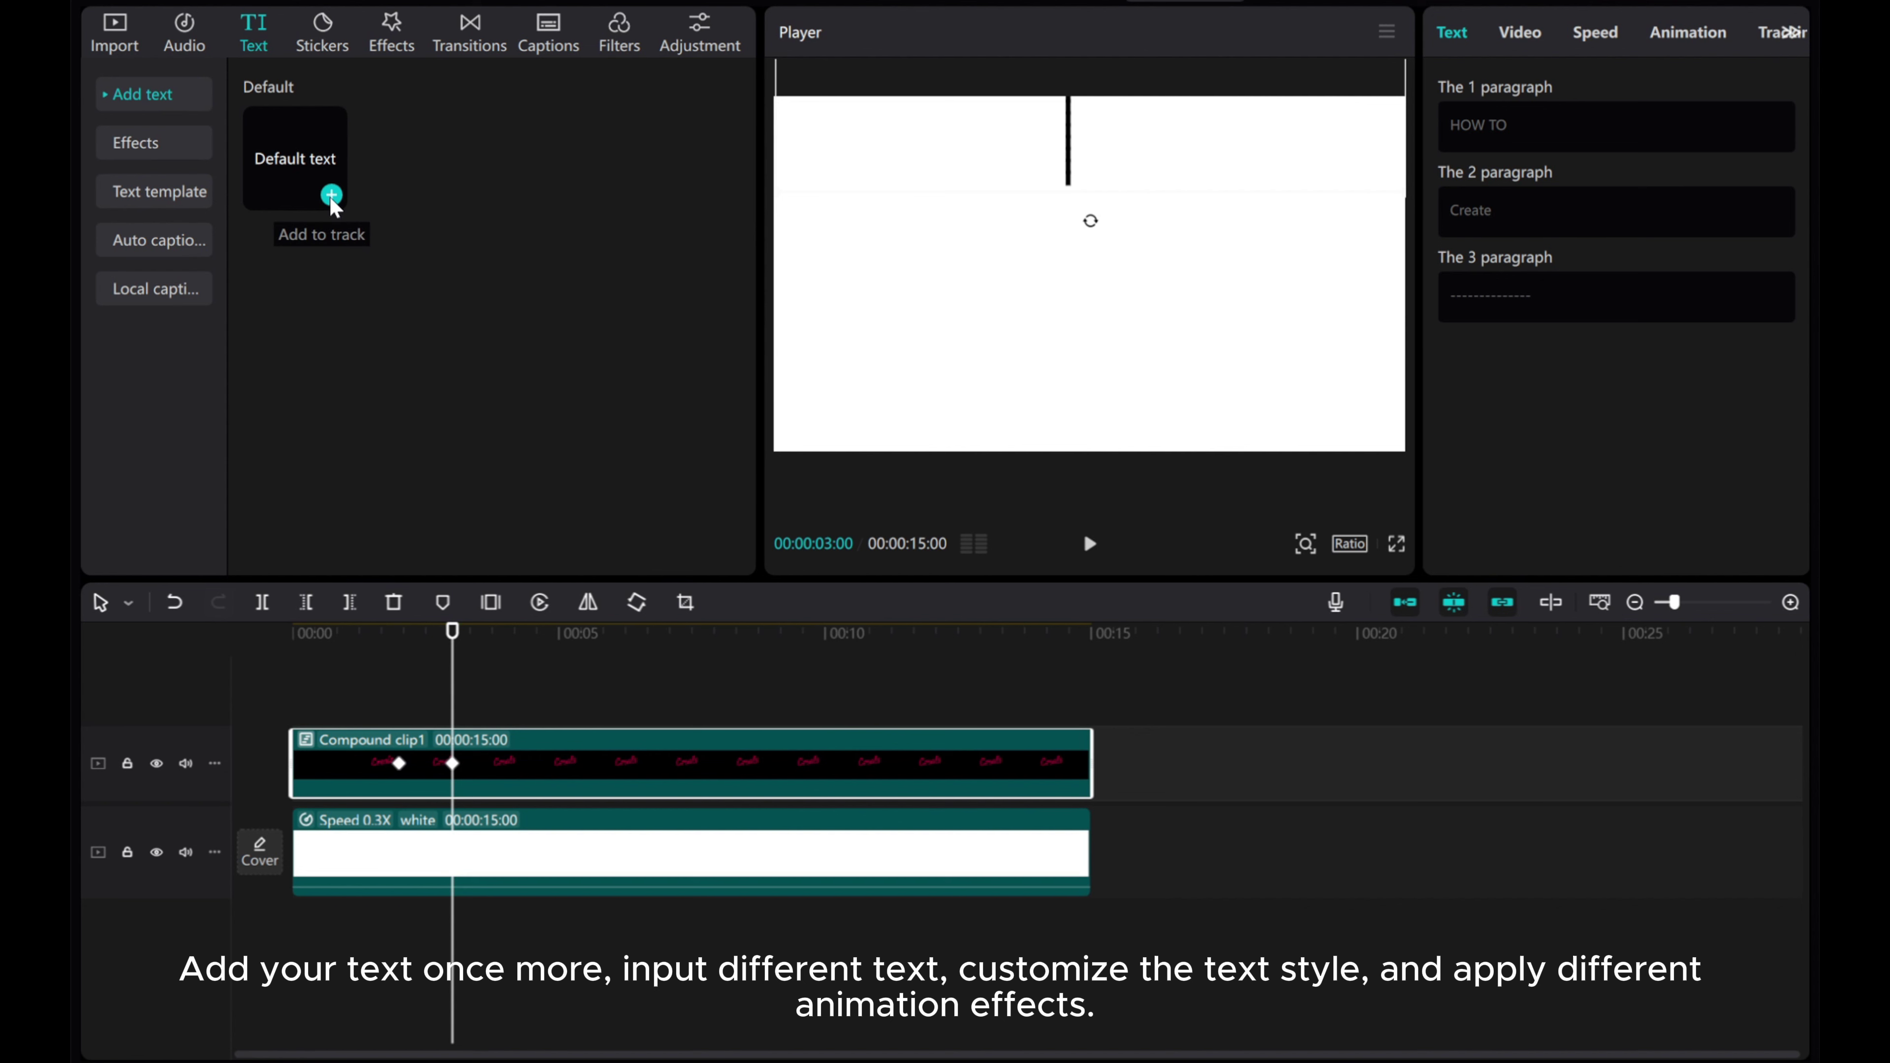
click(332, 195)
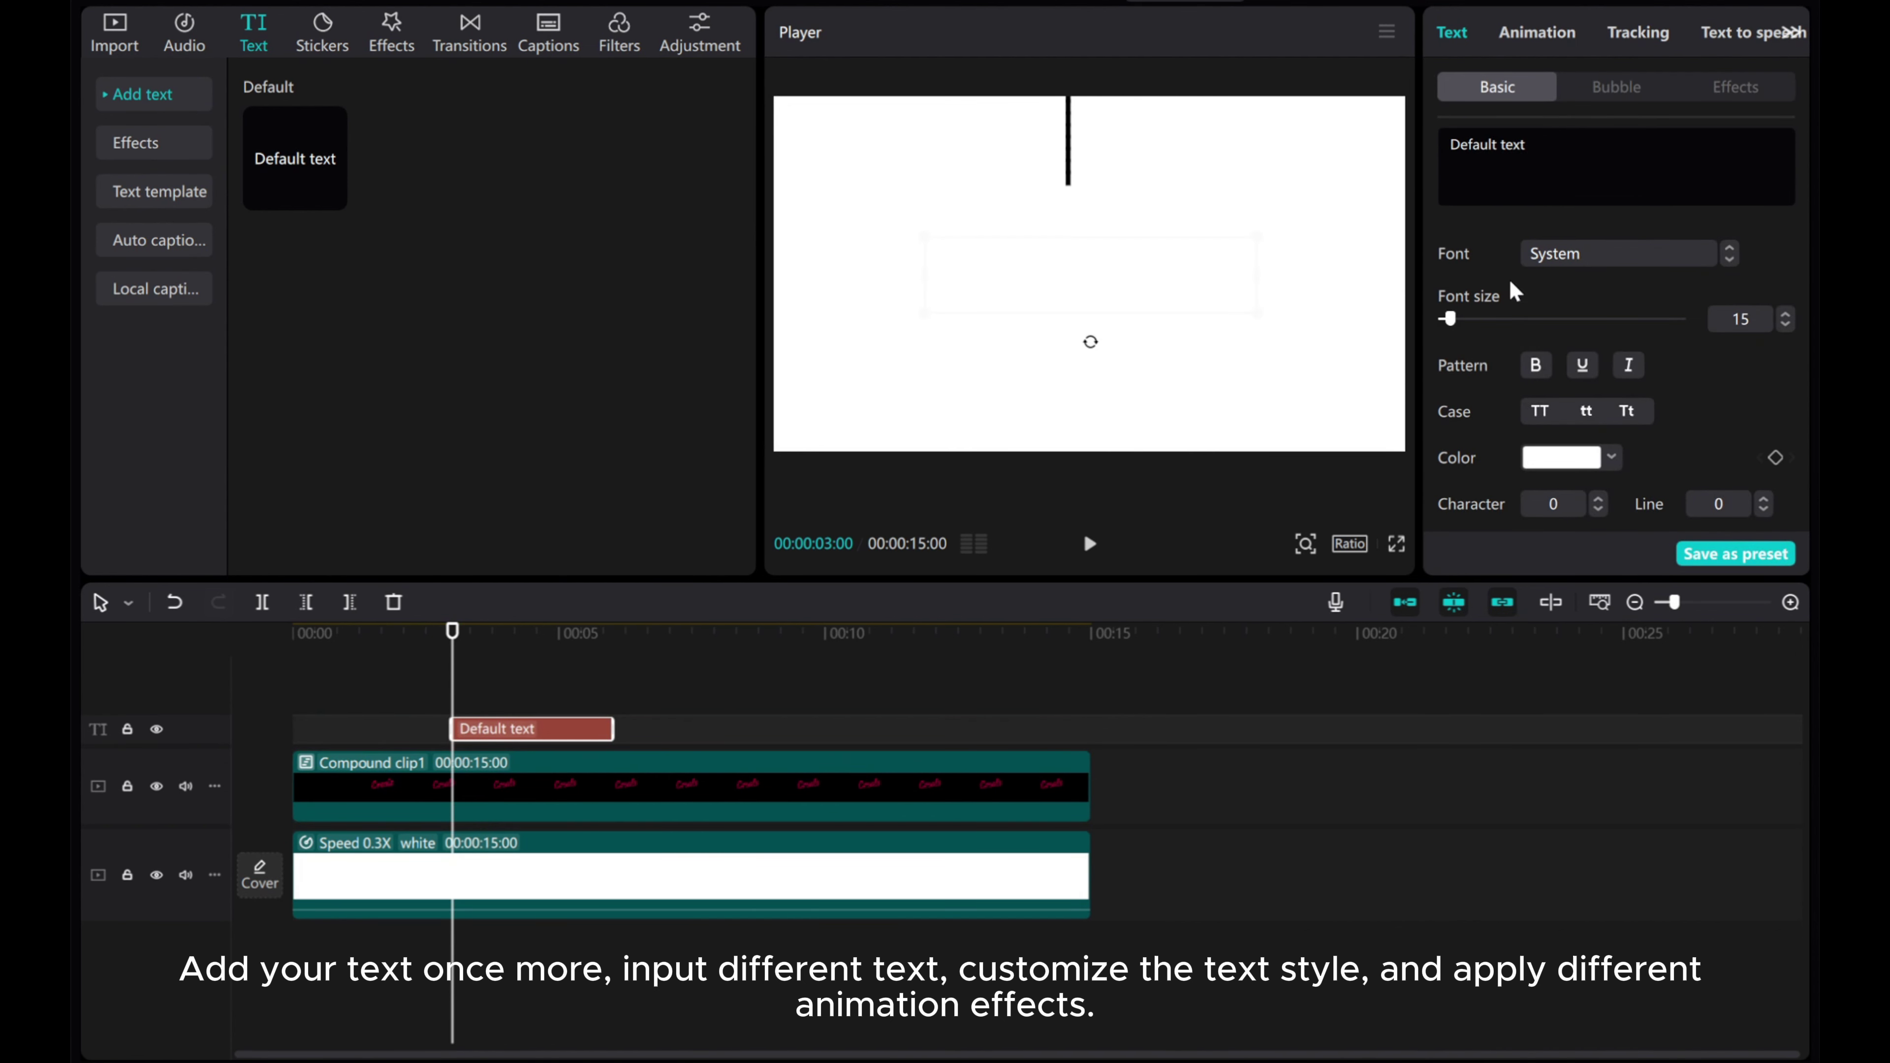
click(1552, 461)
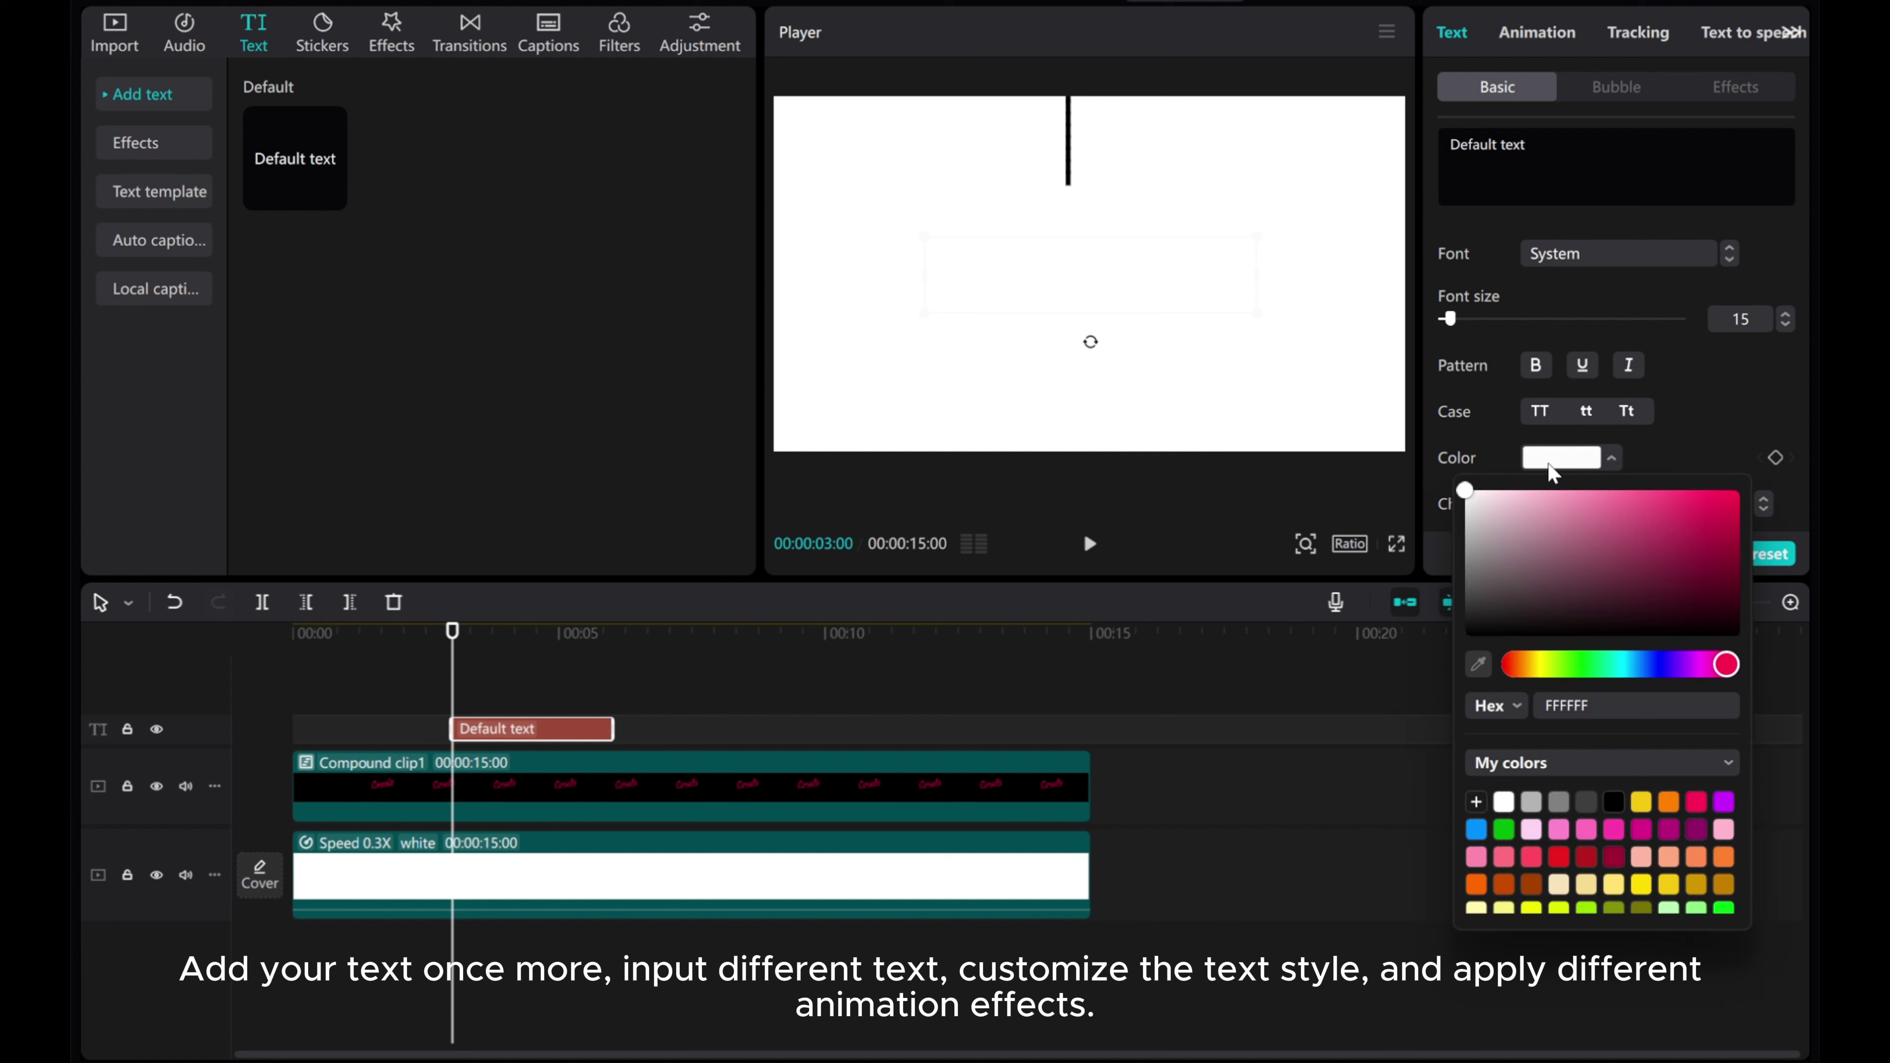
click(1614, 803)
triple_click(1527, 144)
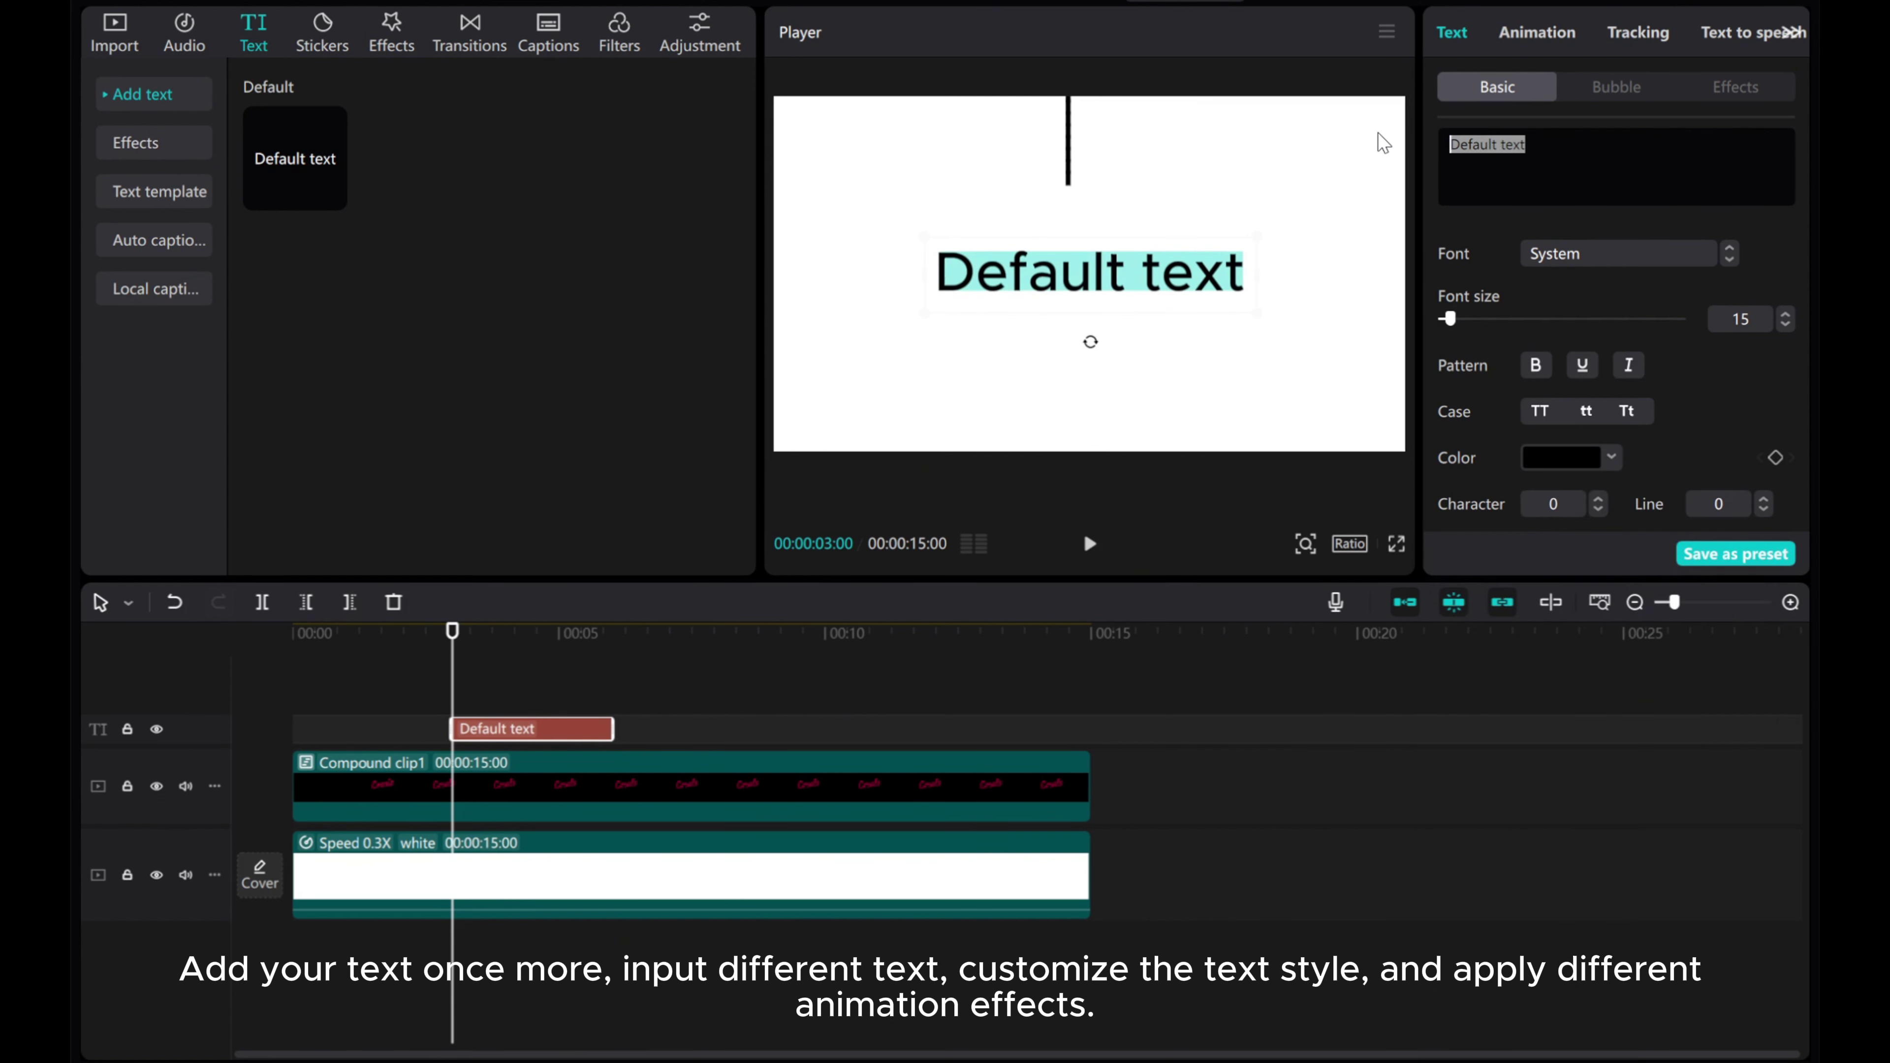
text(Typography Motion Text Effects)
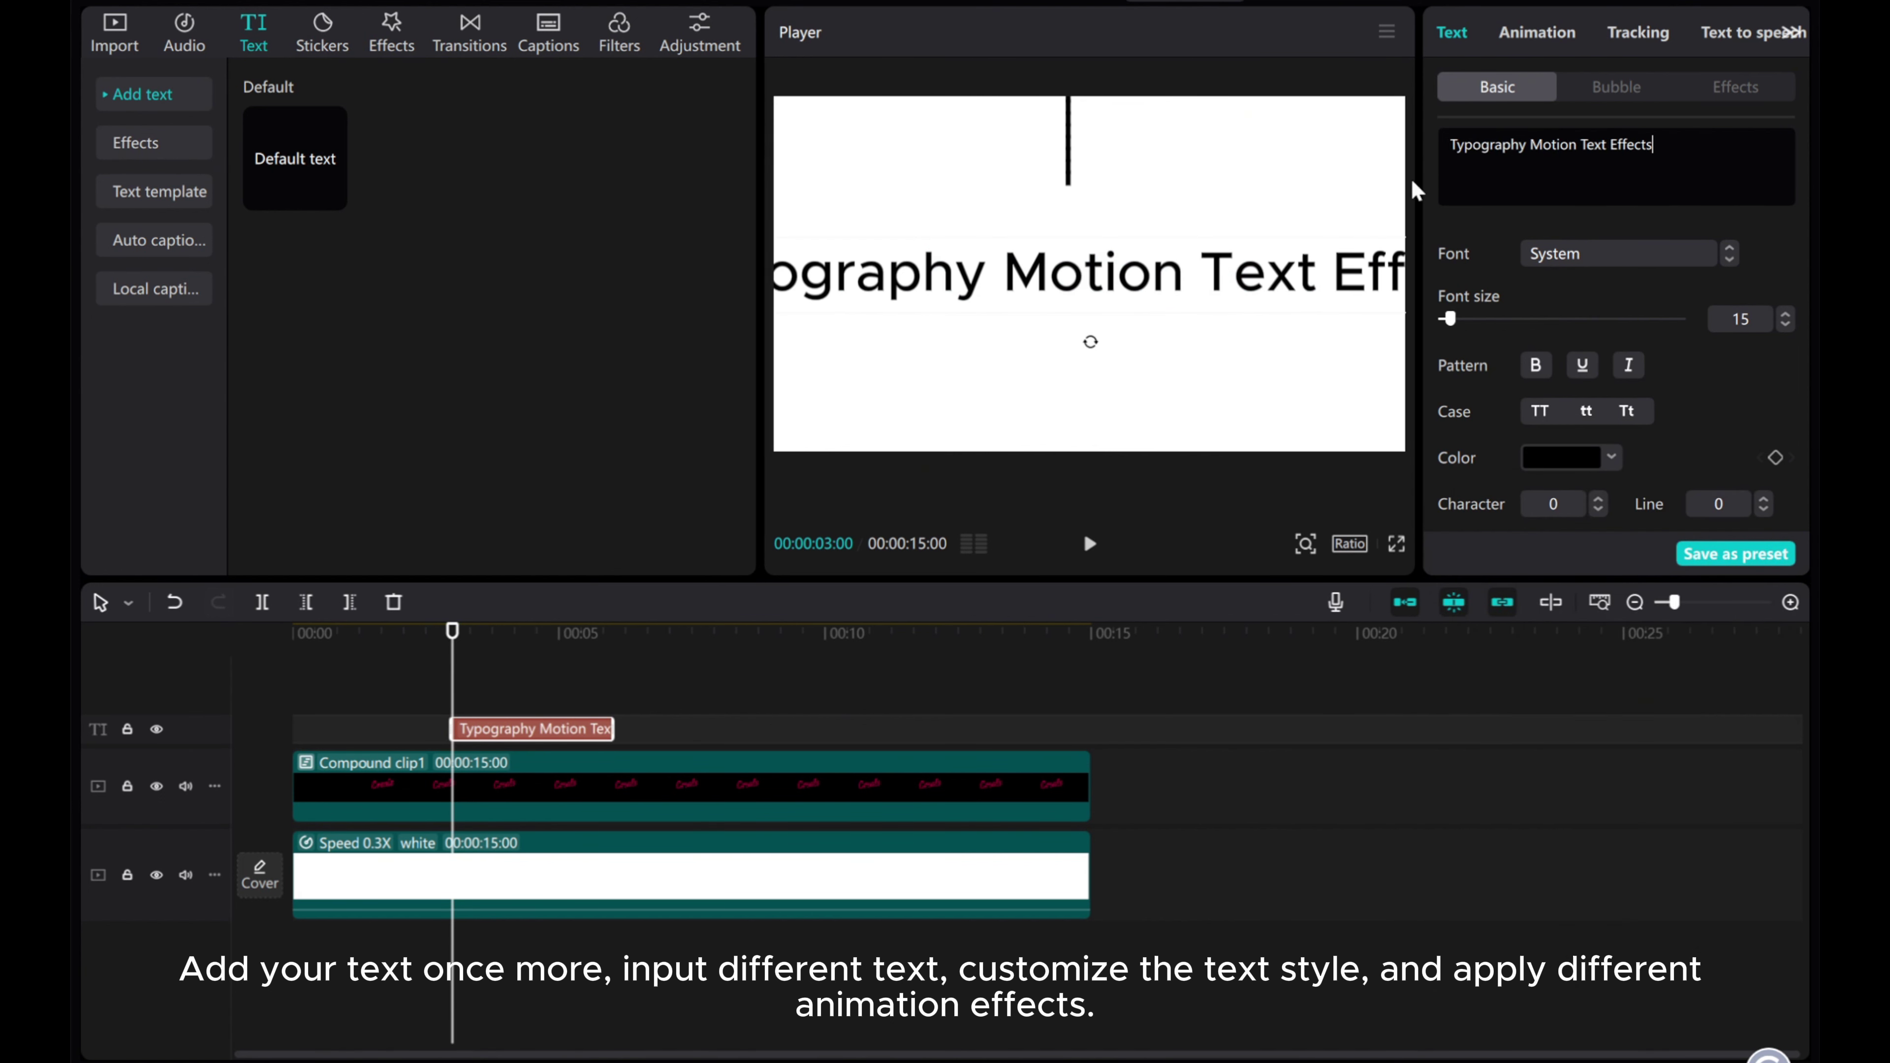
- Copy the "Typography Motion Text Effects" clip and paste three duplicates at 00:00:03:00 on separate tracks
right_click(480, 737)
click(534, 569)
right_click(473, 696)
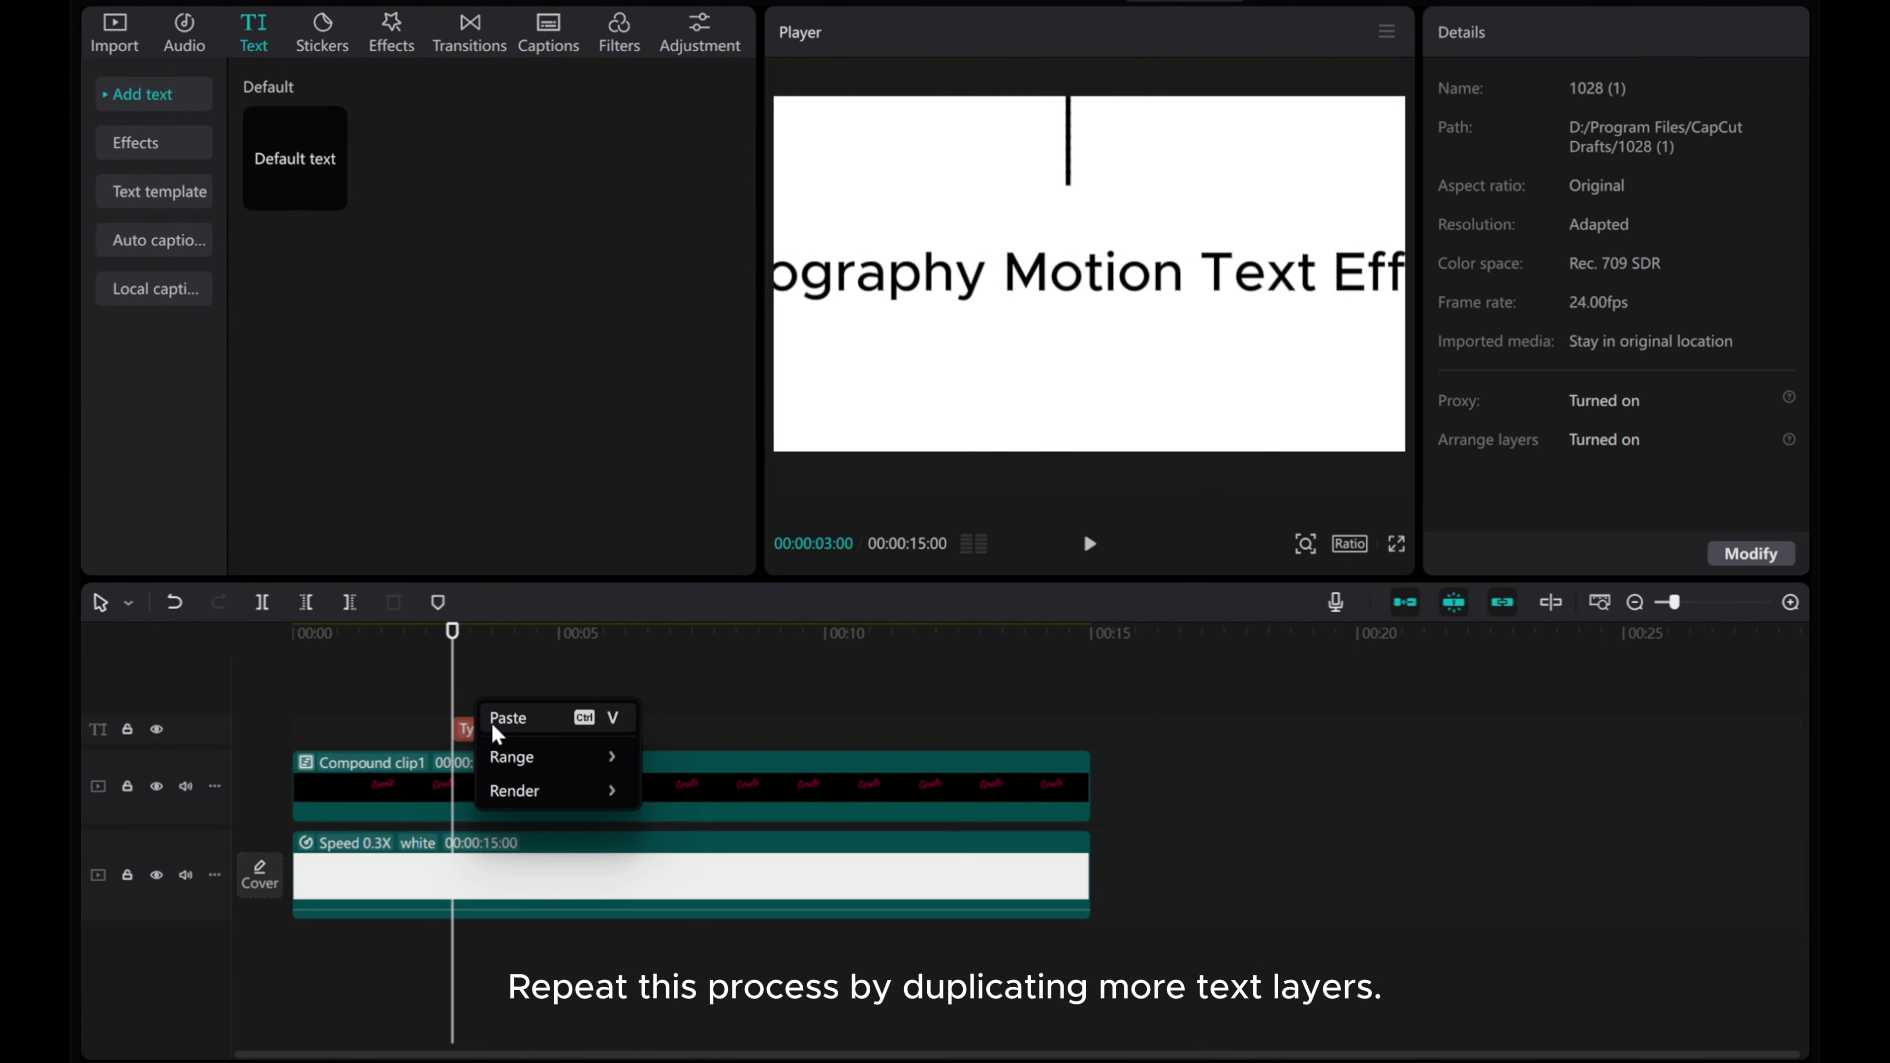
click(493, 716)
right_click(471, 695)
click(494, 706)
right_click(480, 687)
click(500, 702)
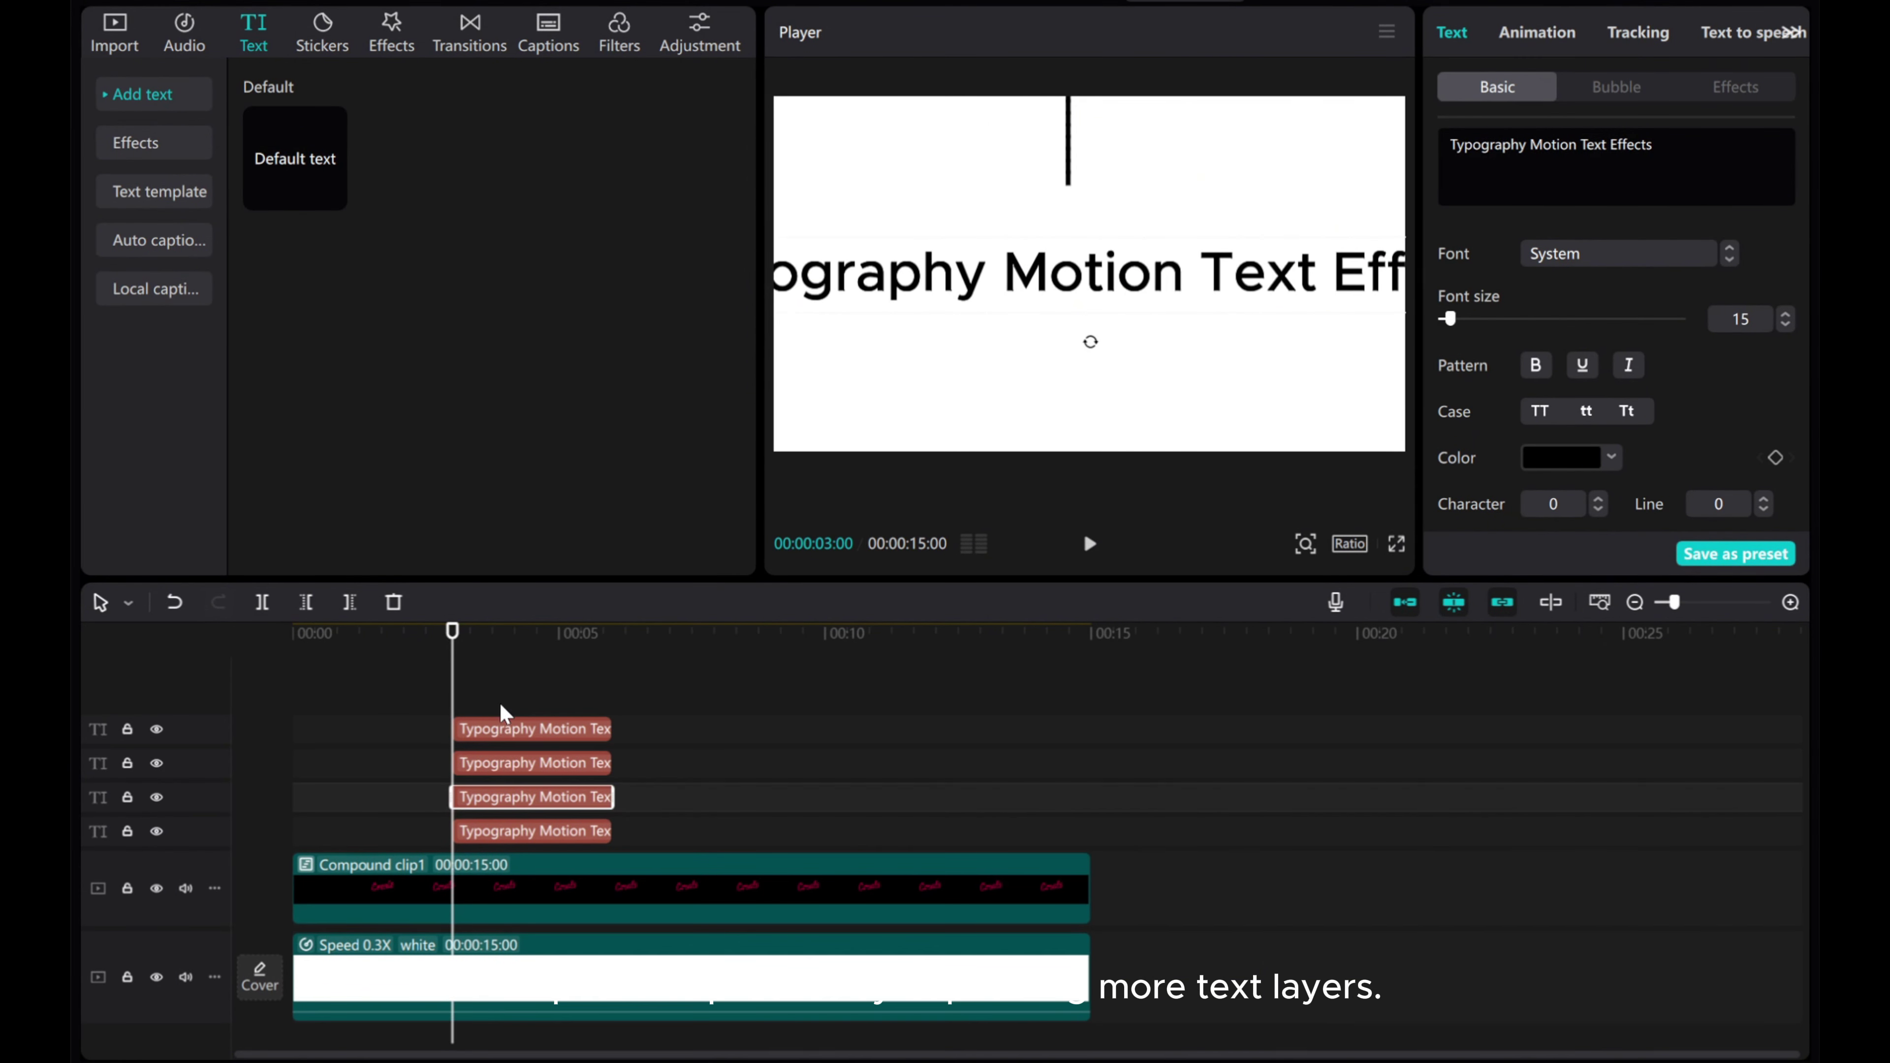
- Reduce the four text clips to one word each, from the lowest track upward: "Typography", "Motion", "Text" and "Effects"
click(494, 830)
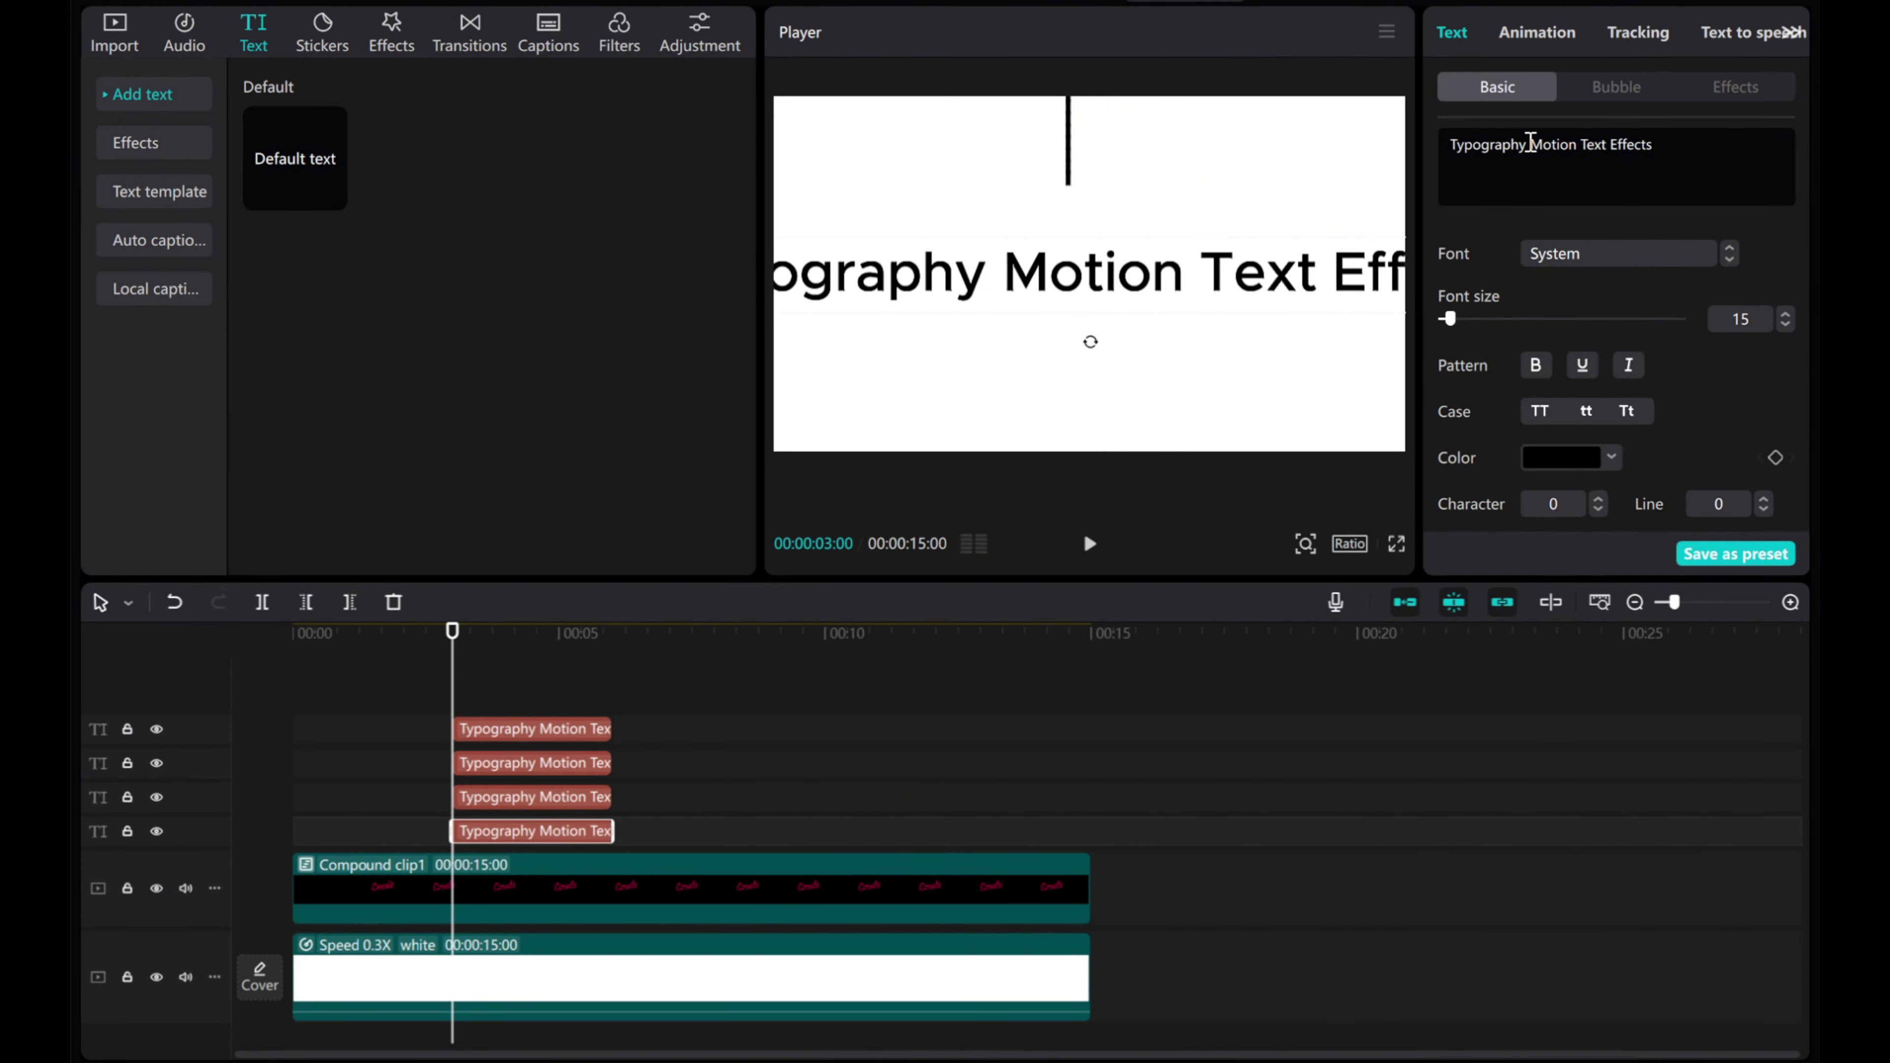
drag(1530, 142, 1688, 147)
key(BackSpace)
click(519, 795)
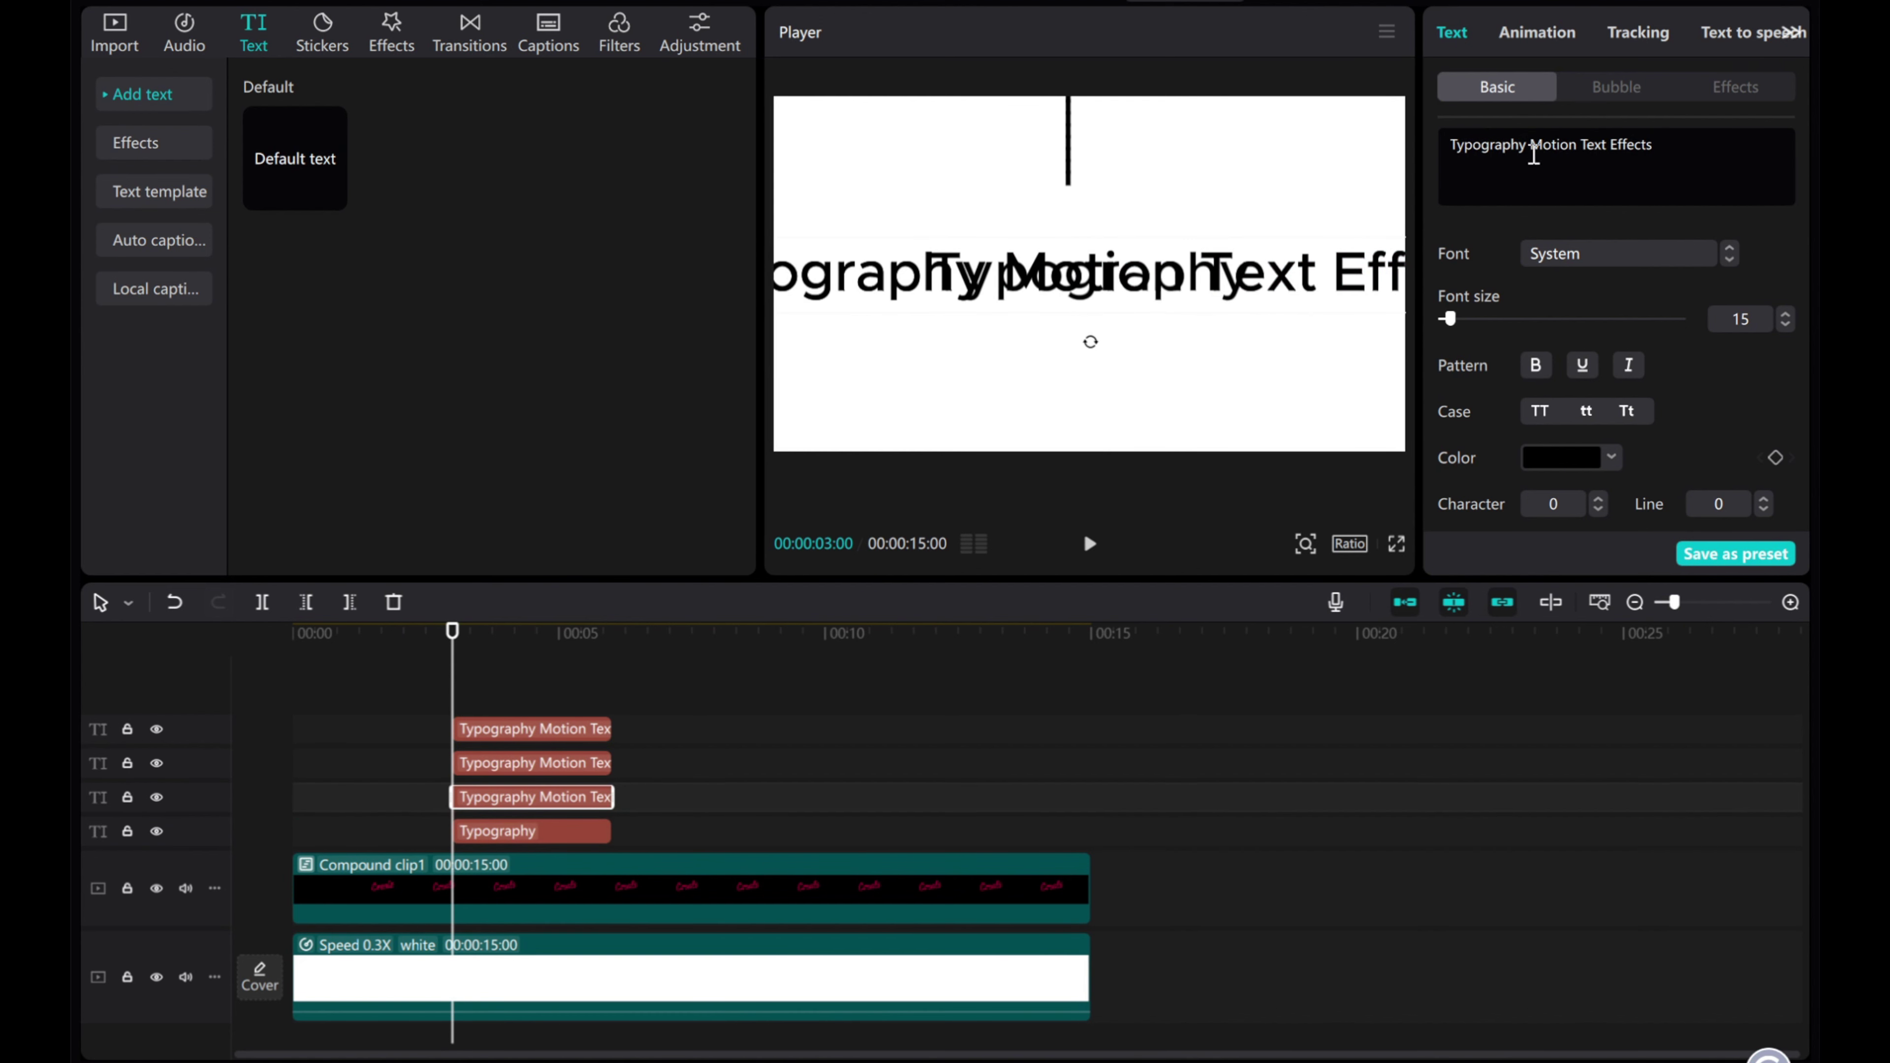
key(BackSpace)
drag(1534, 148, 1403, 154)
key(BackSpace)
click(532, 763)
key(BackSpace)
key(BackSpace)
click(521, 728)
key(BackSpace)
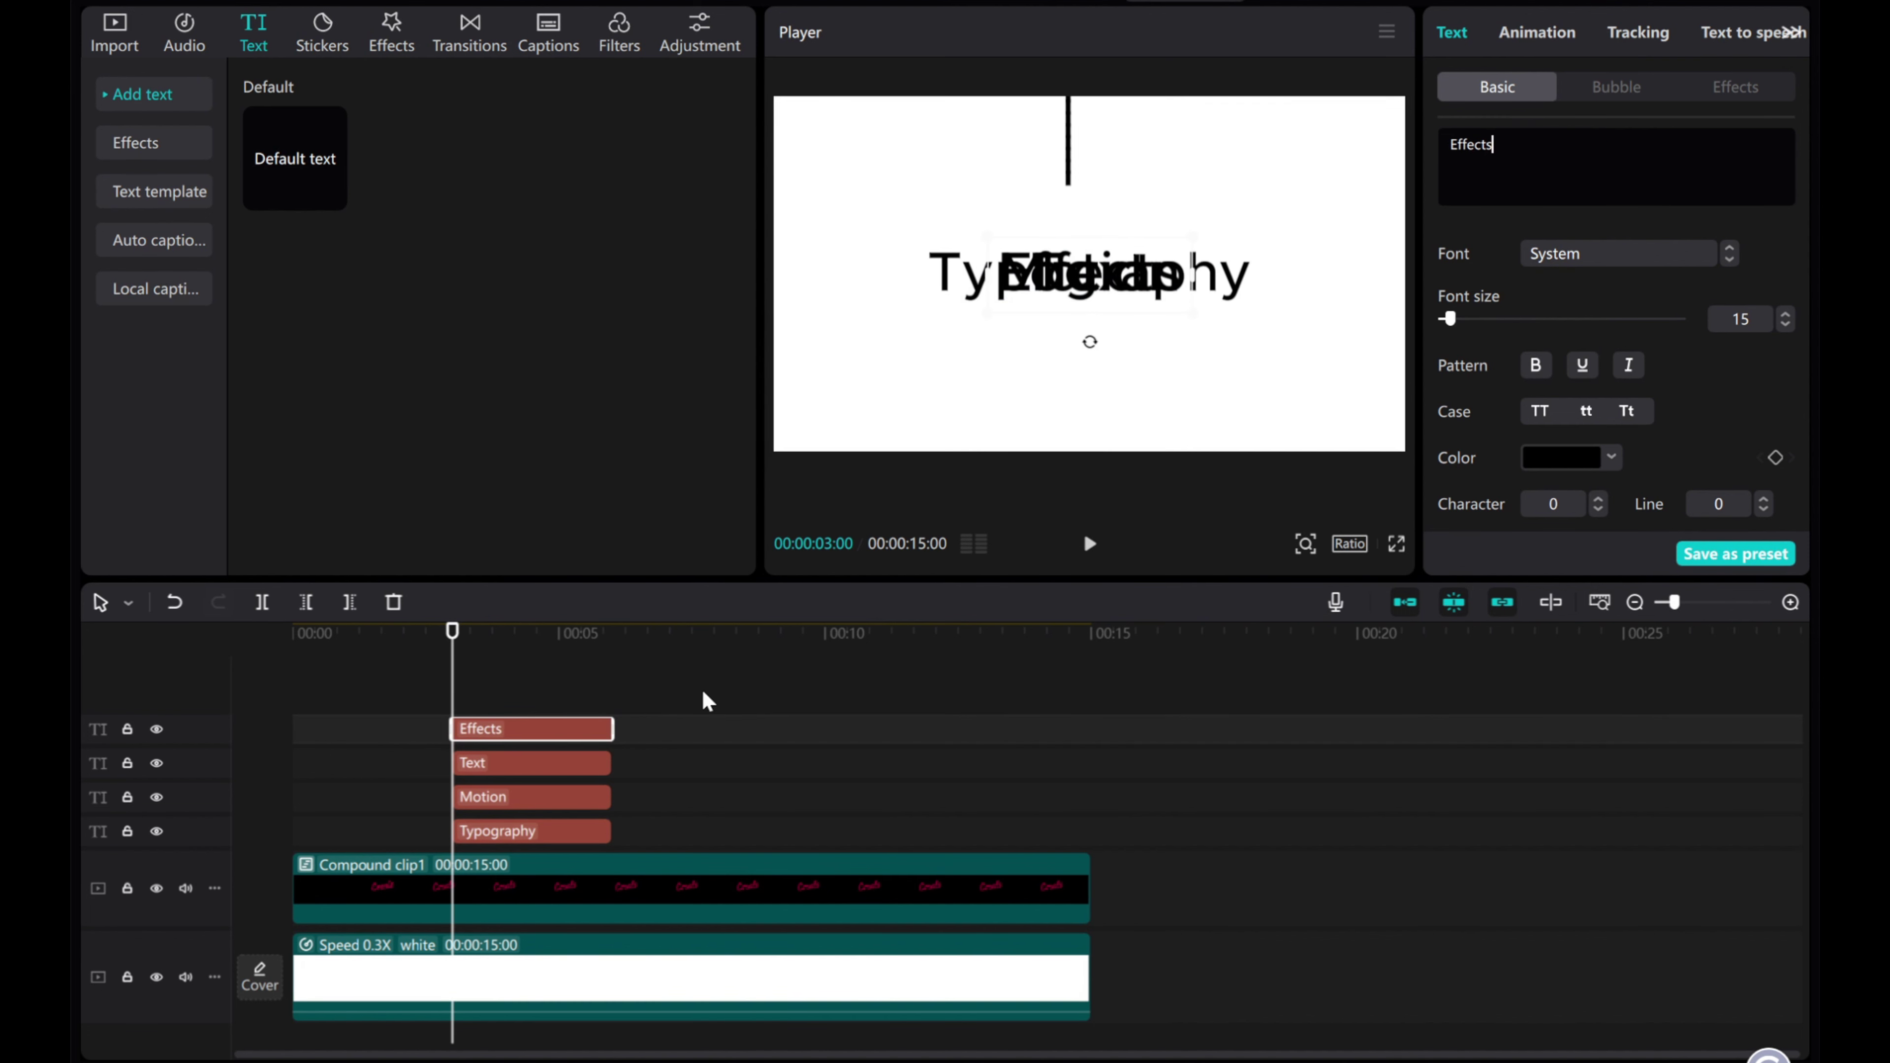
- Spread the four overlapping words into a staggered stack below the line, in the order Typography, Motion, Text, Effects
click(519, 835)
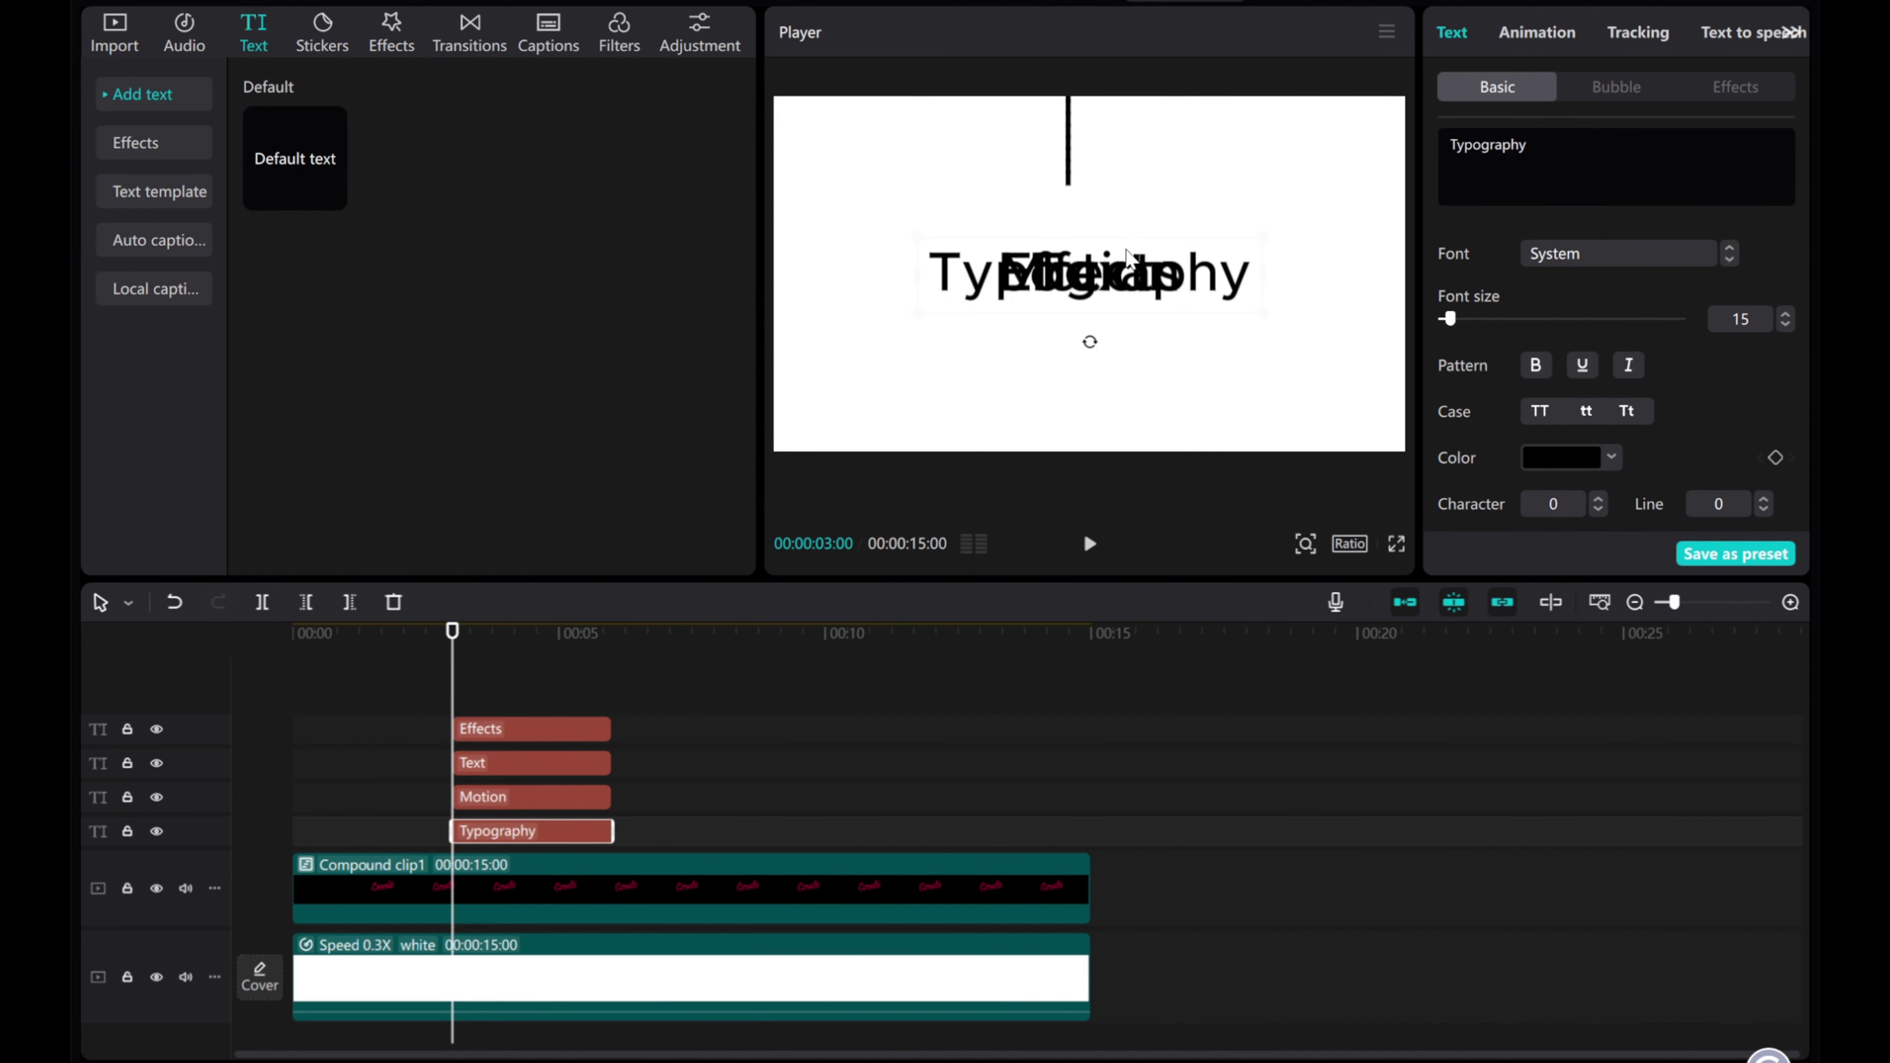
drag(1127, 257, 1037, 379)
drag(1080, 277, 1127, 267)
drag(1067, 344, 1055, 313)
drag(1084, 386, 1130, 395)
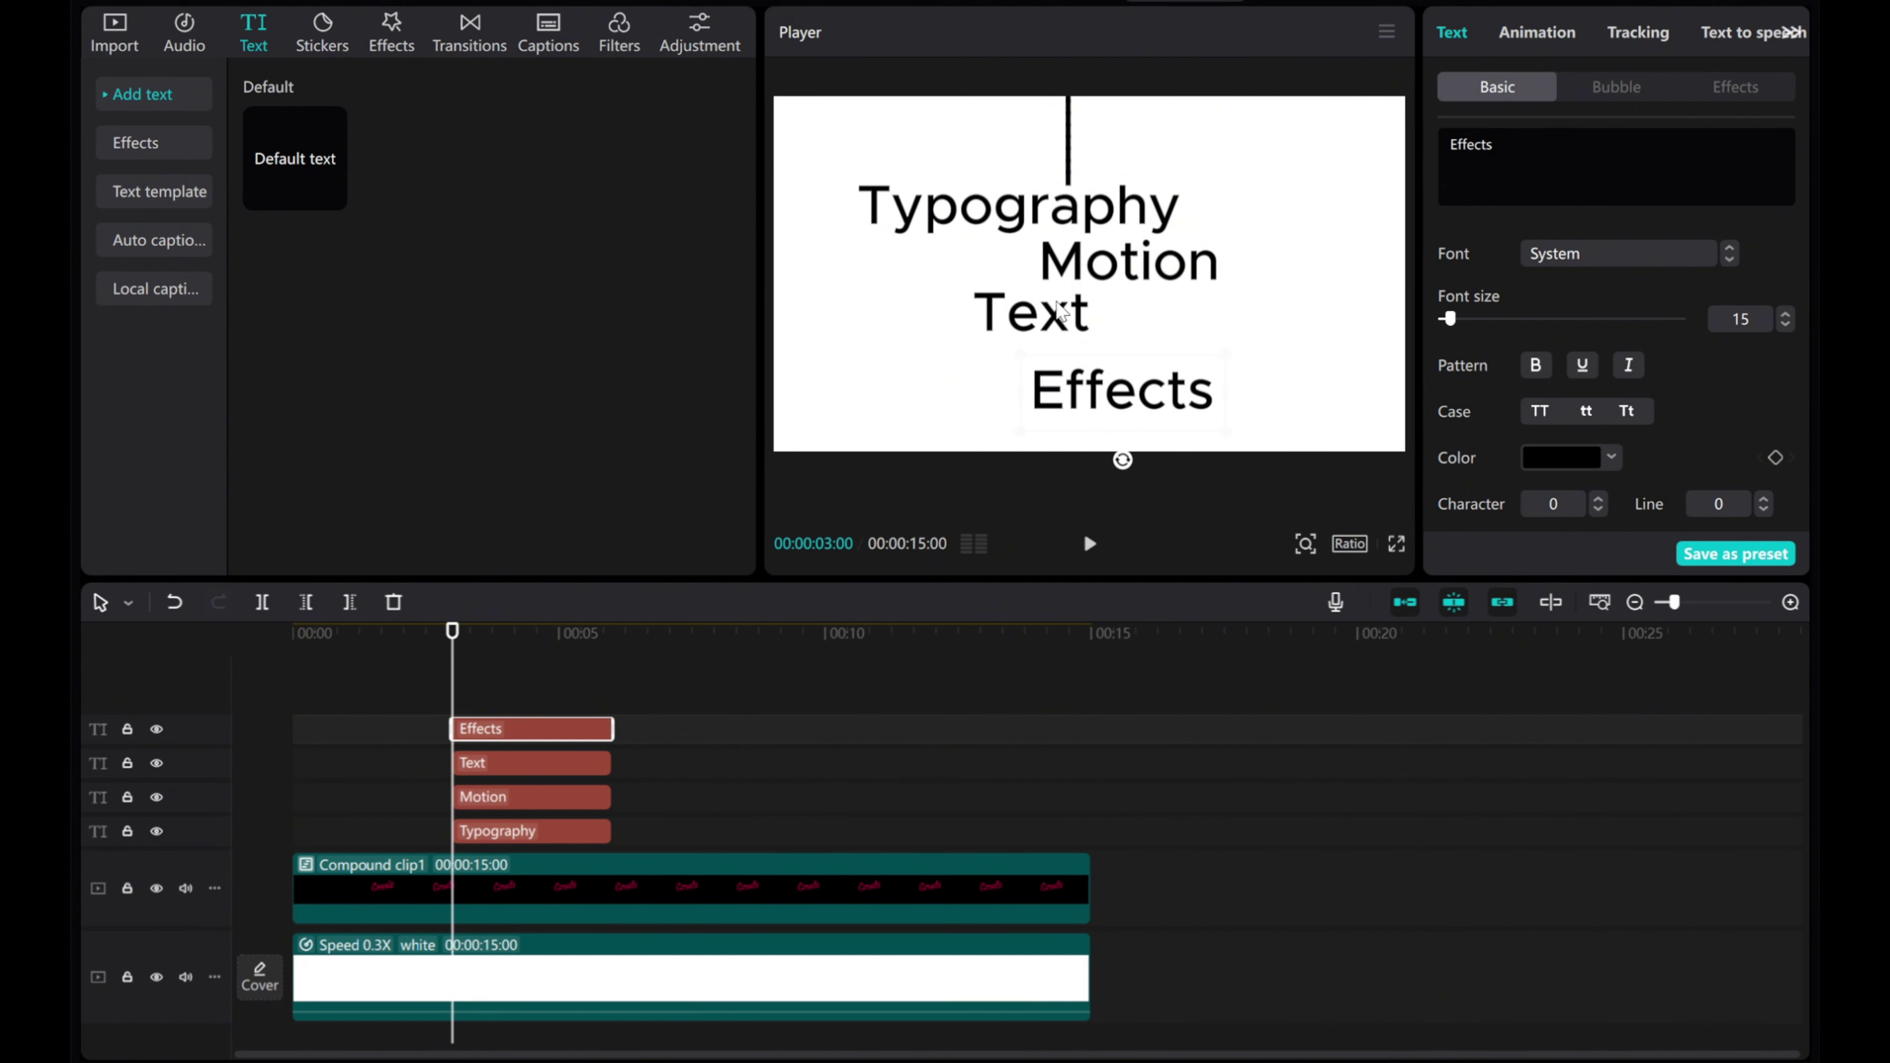
- Fine-tune the positions of the four stacked words so they are evenly spaced, with "Typography" directly below the line
drag(1061, 311, 1077, 340)
click(1039, 391)
click(1077, 340)
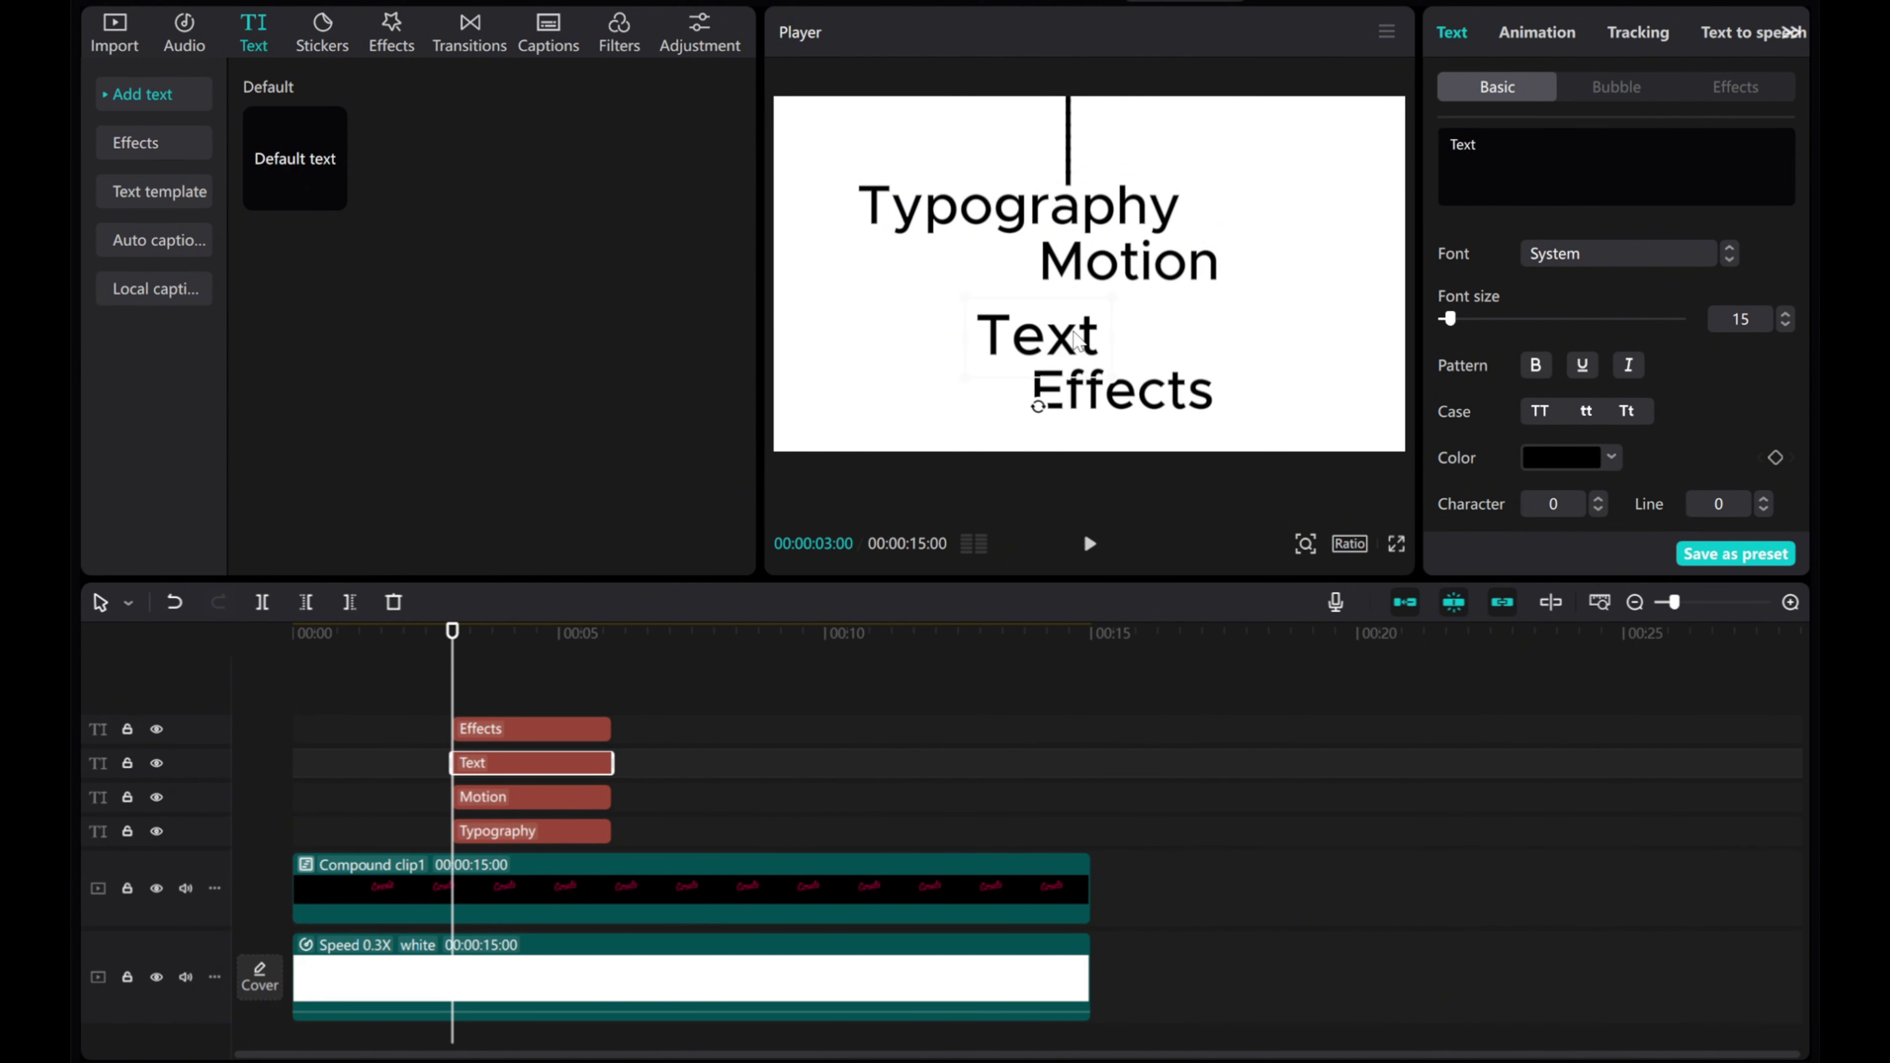
double_click(1103, 384)
click(983, 392)
click(1098, 398)
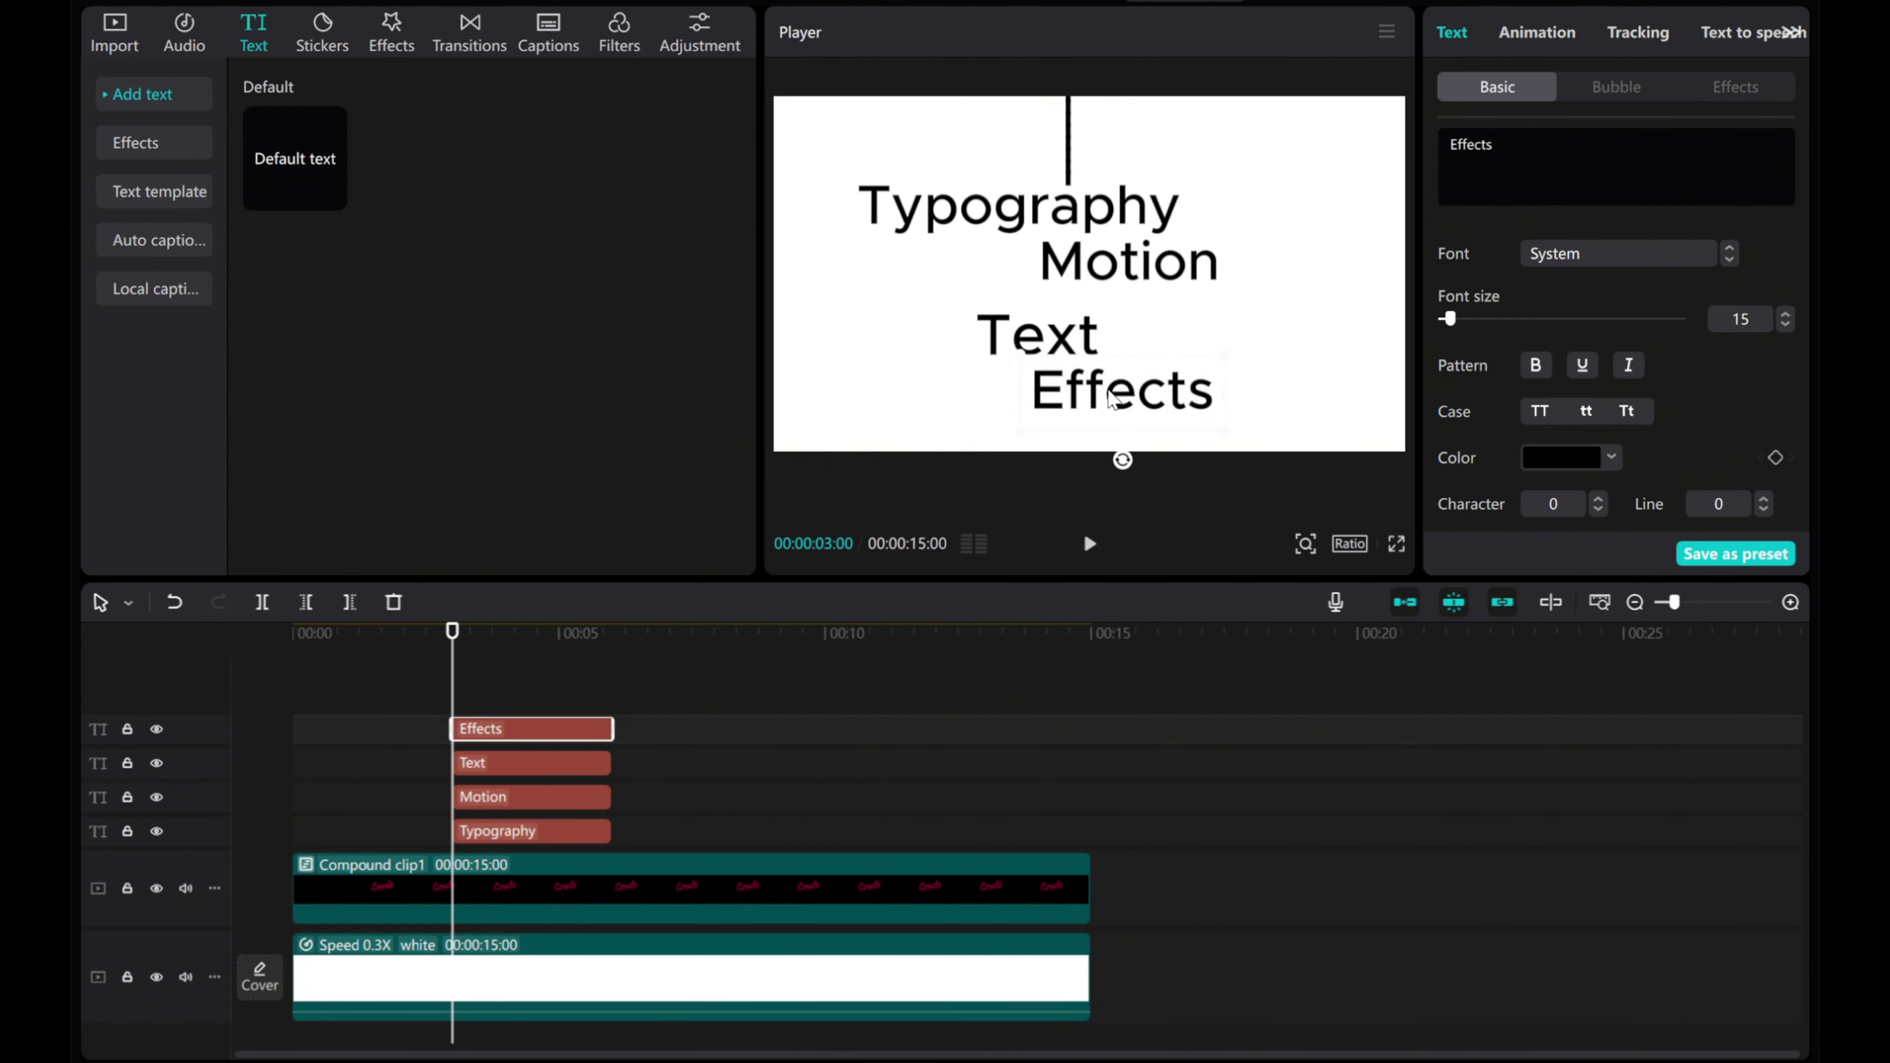
drag(1098, 399, 1100, 409)
drag(1117, 264, 1118, 275)
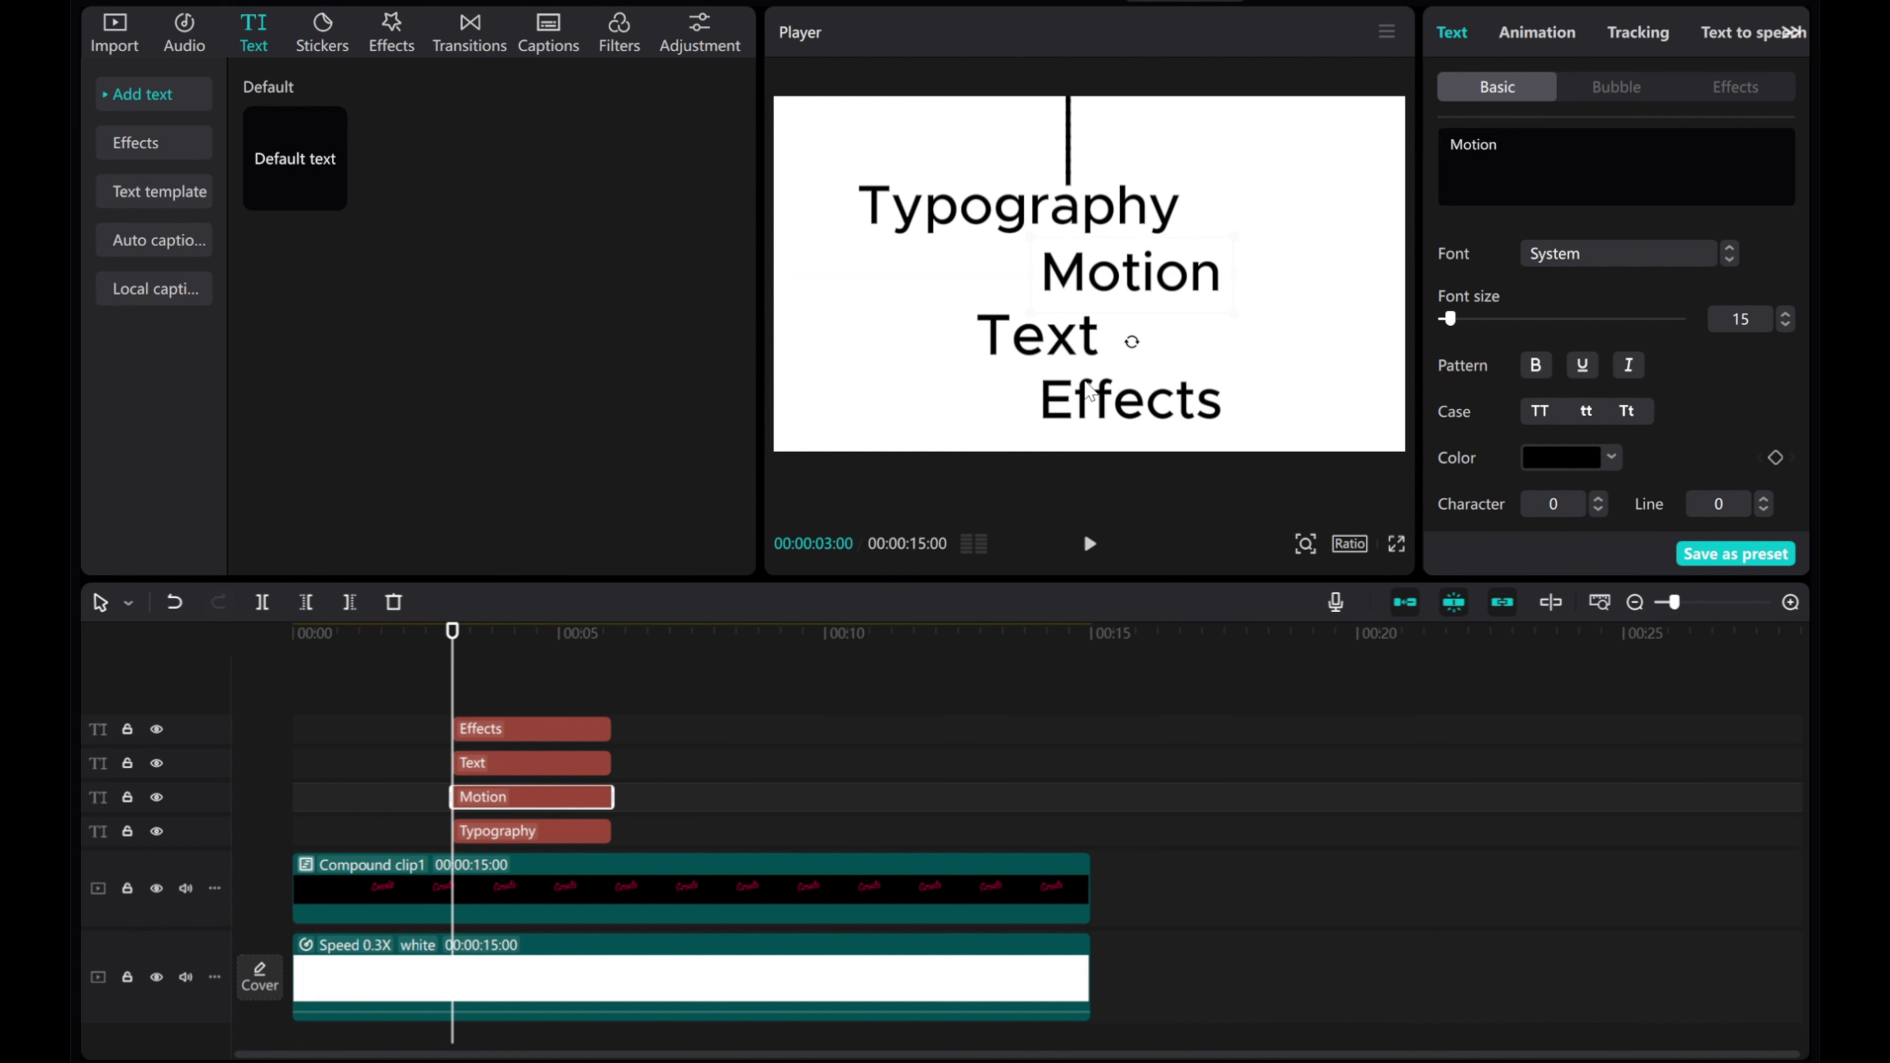
drag(1079, 405, 1086, 398)
click(1034, 223)
drag(1035, 224, 1094, 300)
click(1109, 281)
- Color "Typography" pink-red FF0855 and "Motion" yellow
click(953, 242)
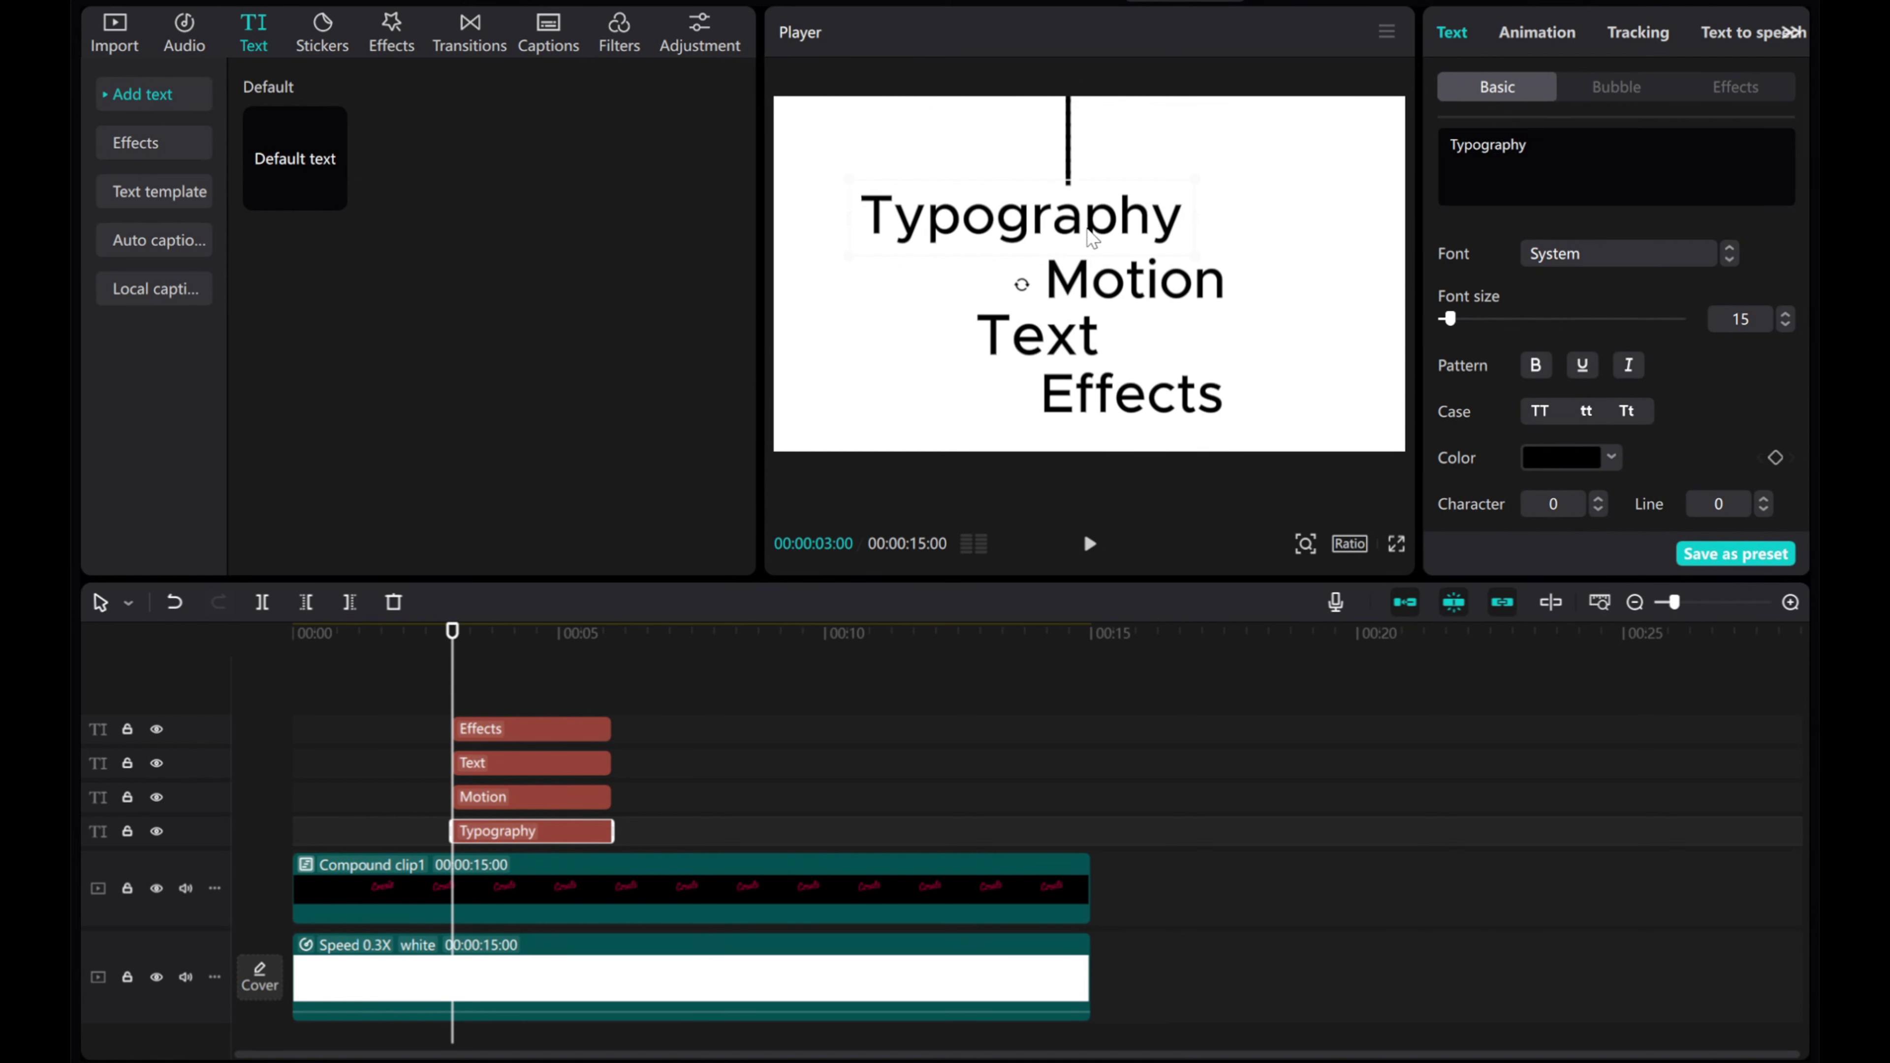
click(1563, 459)
click(1696, 804)
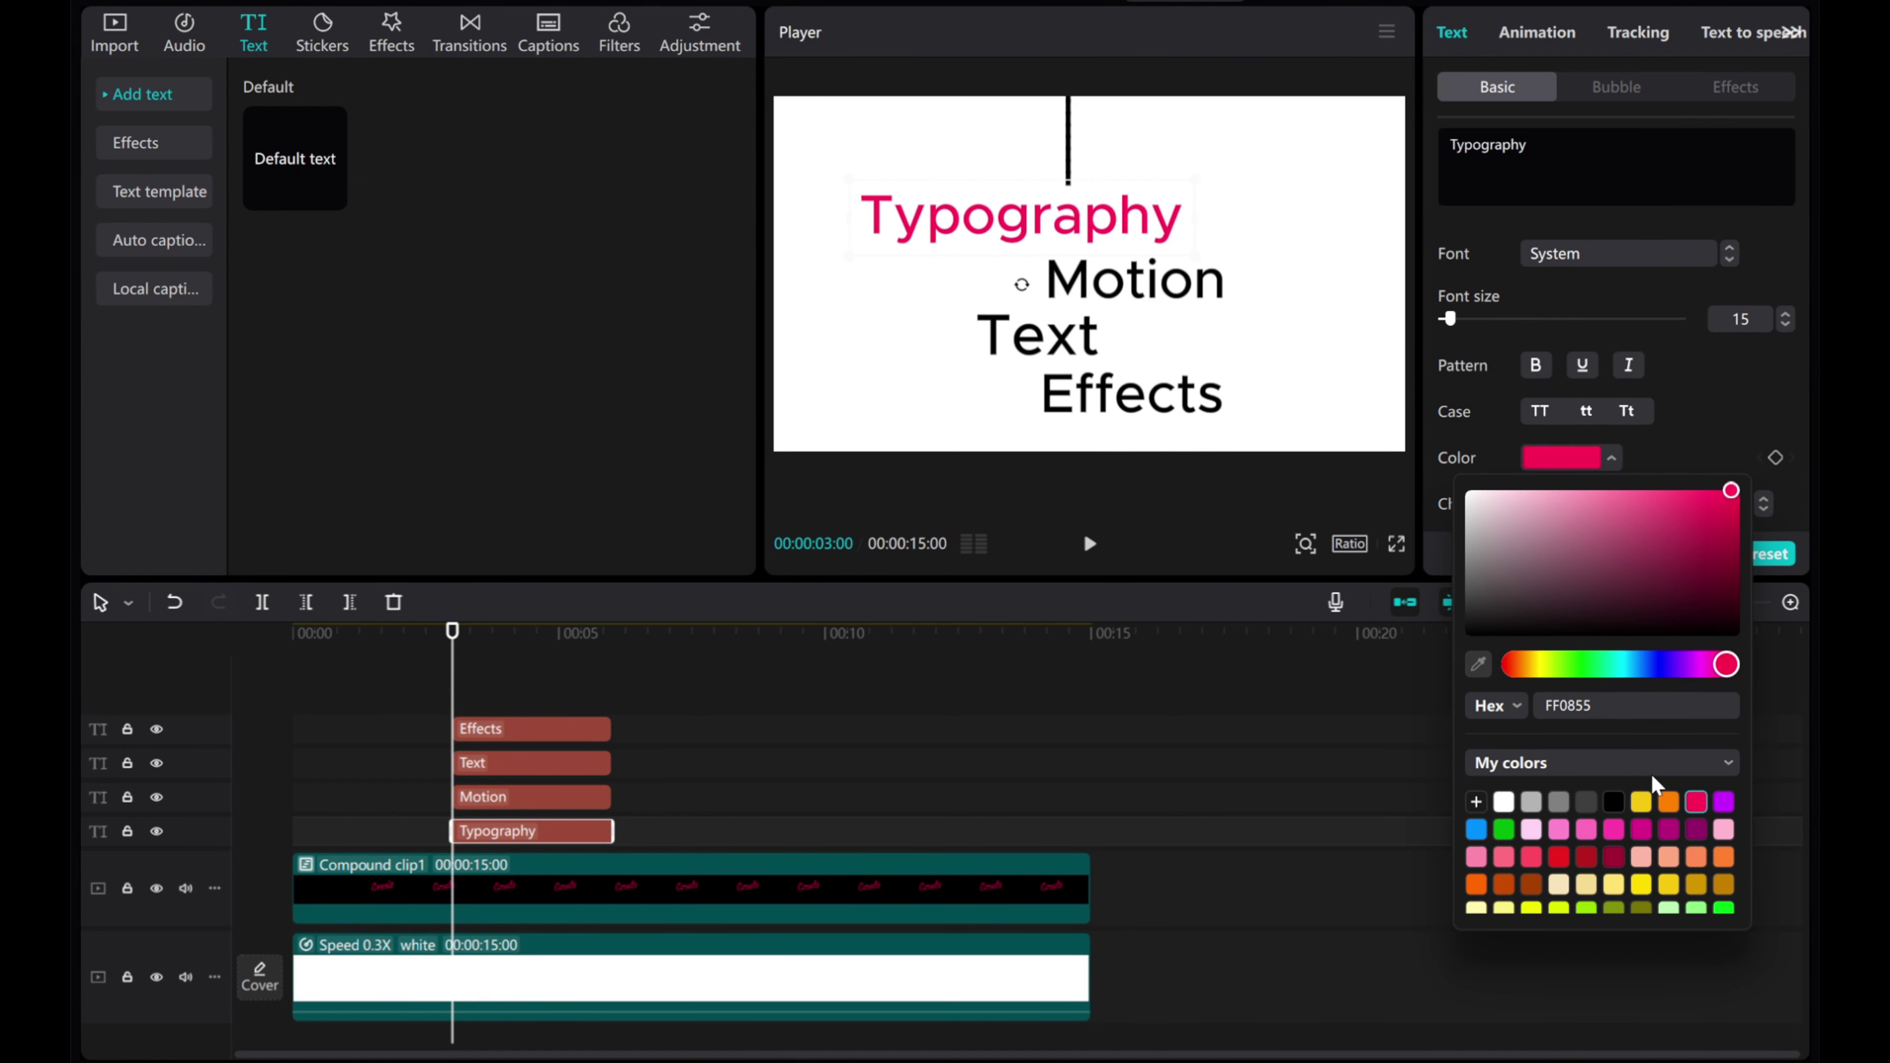
click(1126, 294)
click(1550, 467)
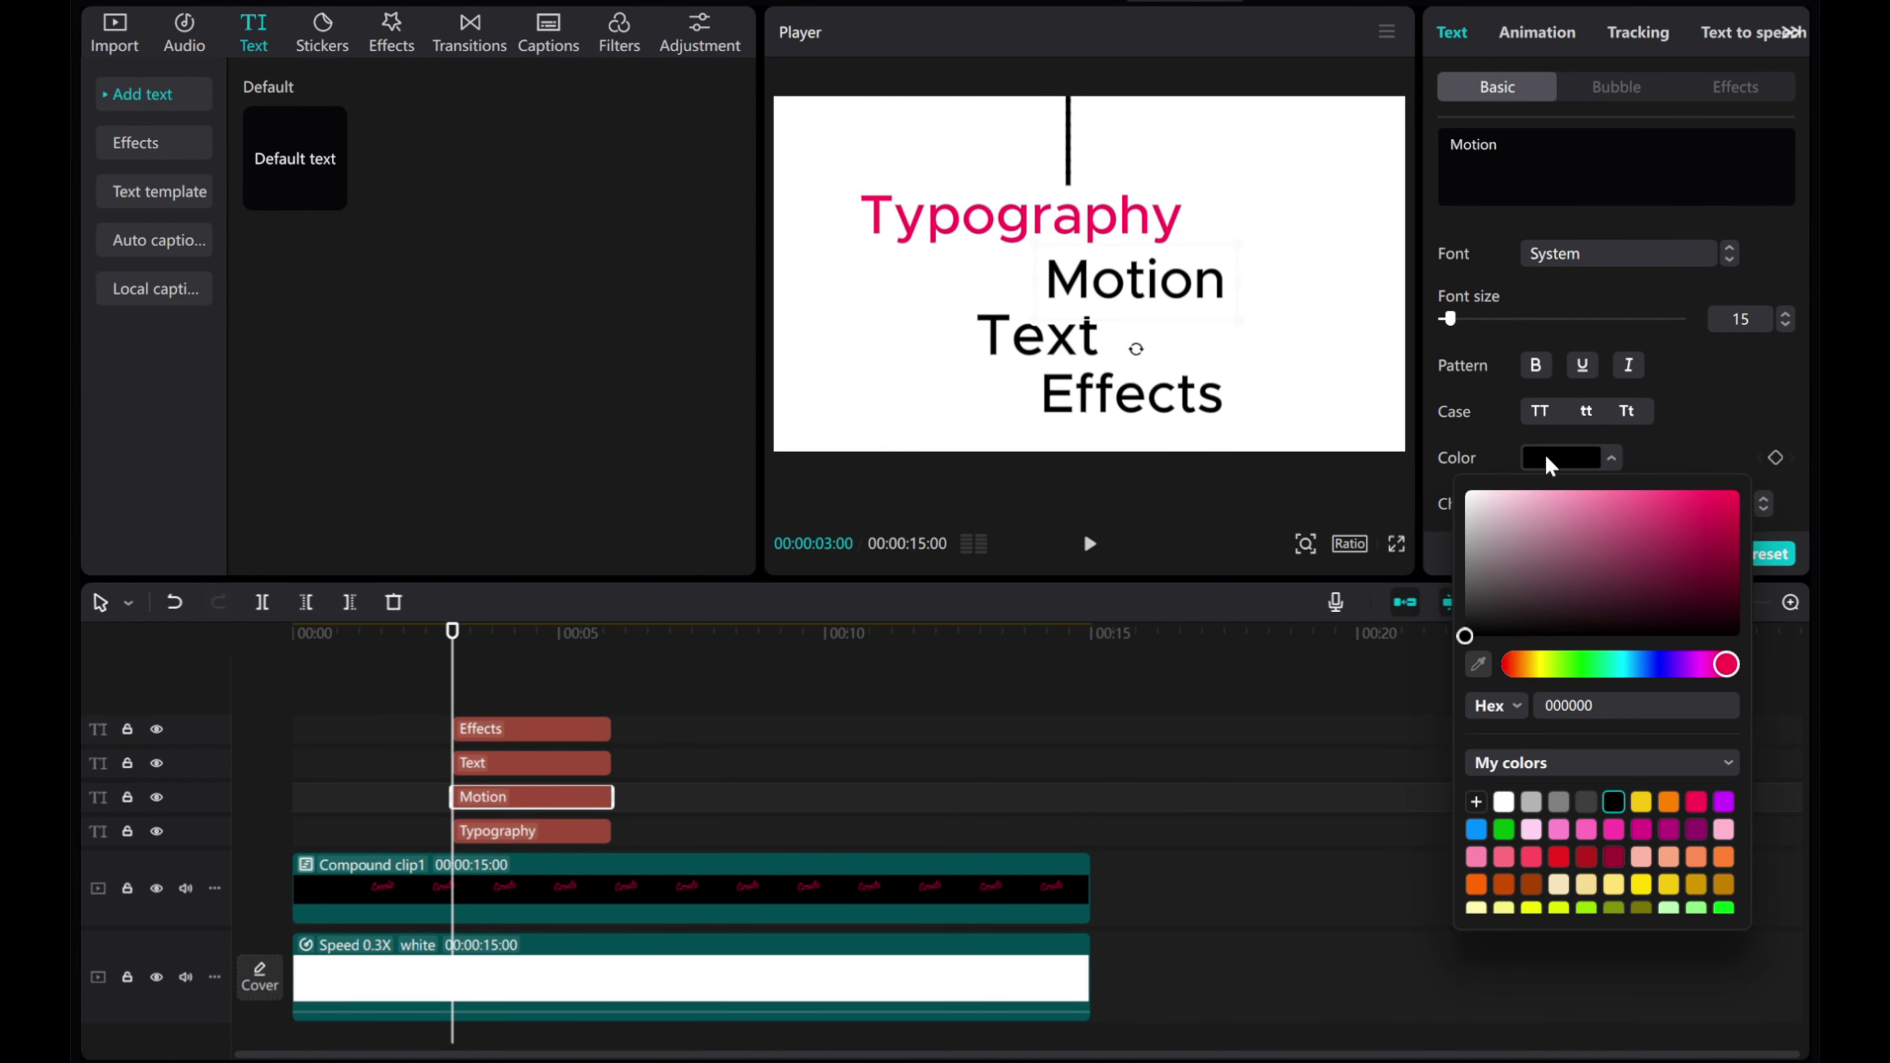
click(1641, 802)
- Change the font of the word "Text" to Book Antiqua Italic
click(1030, 350)
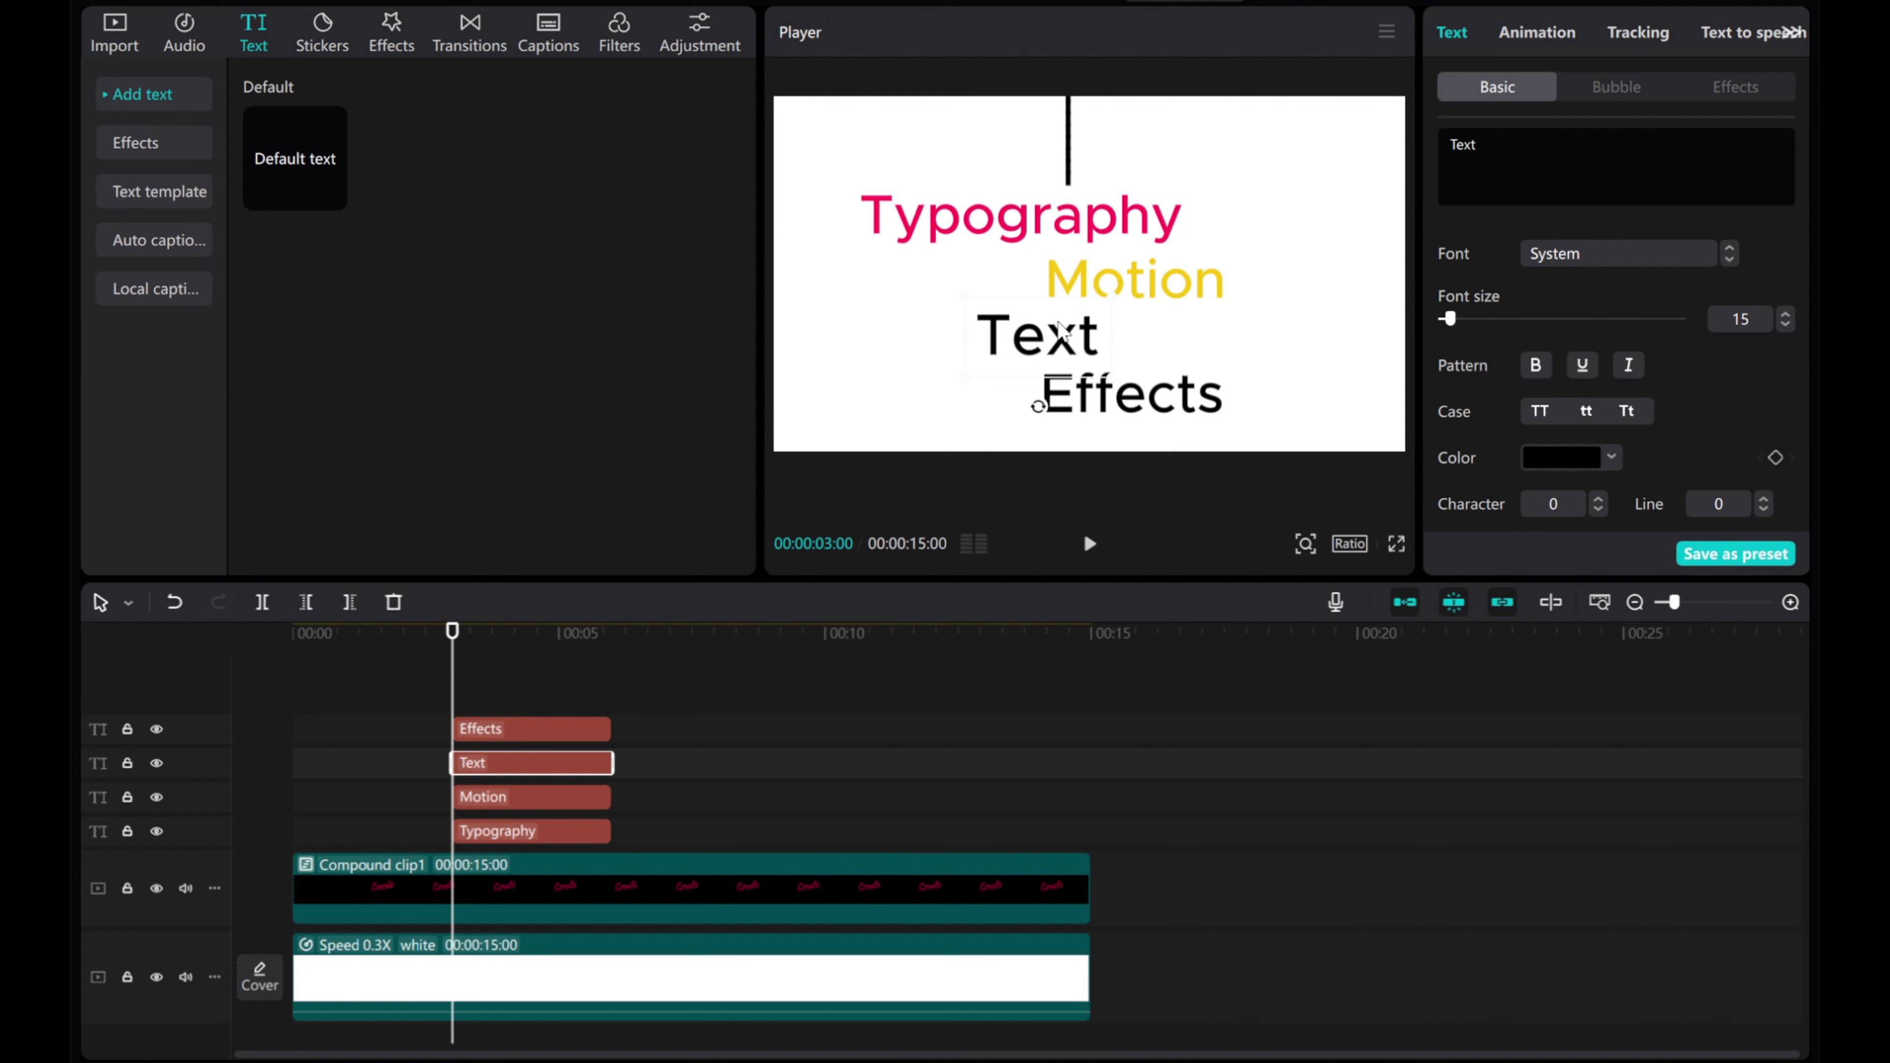
click(1583, 257)
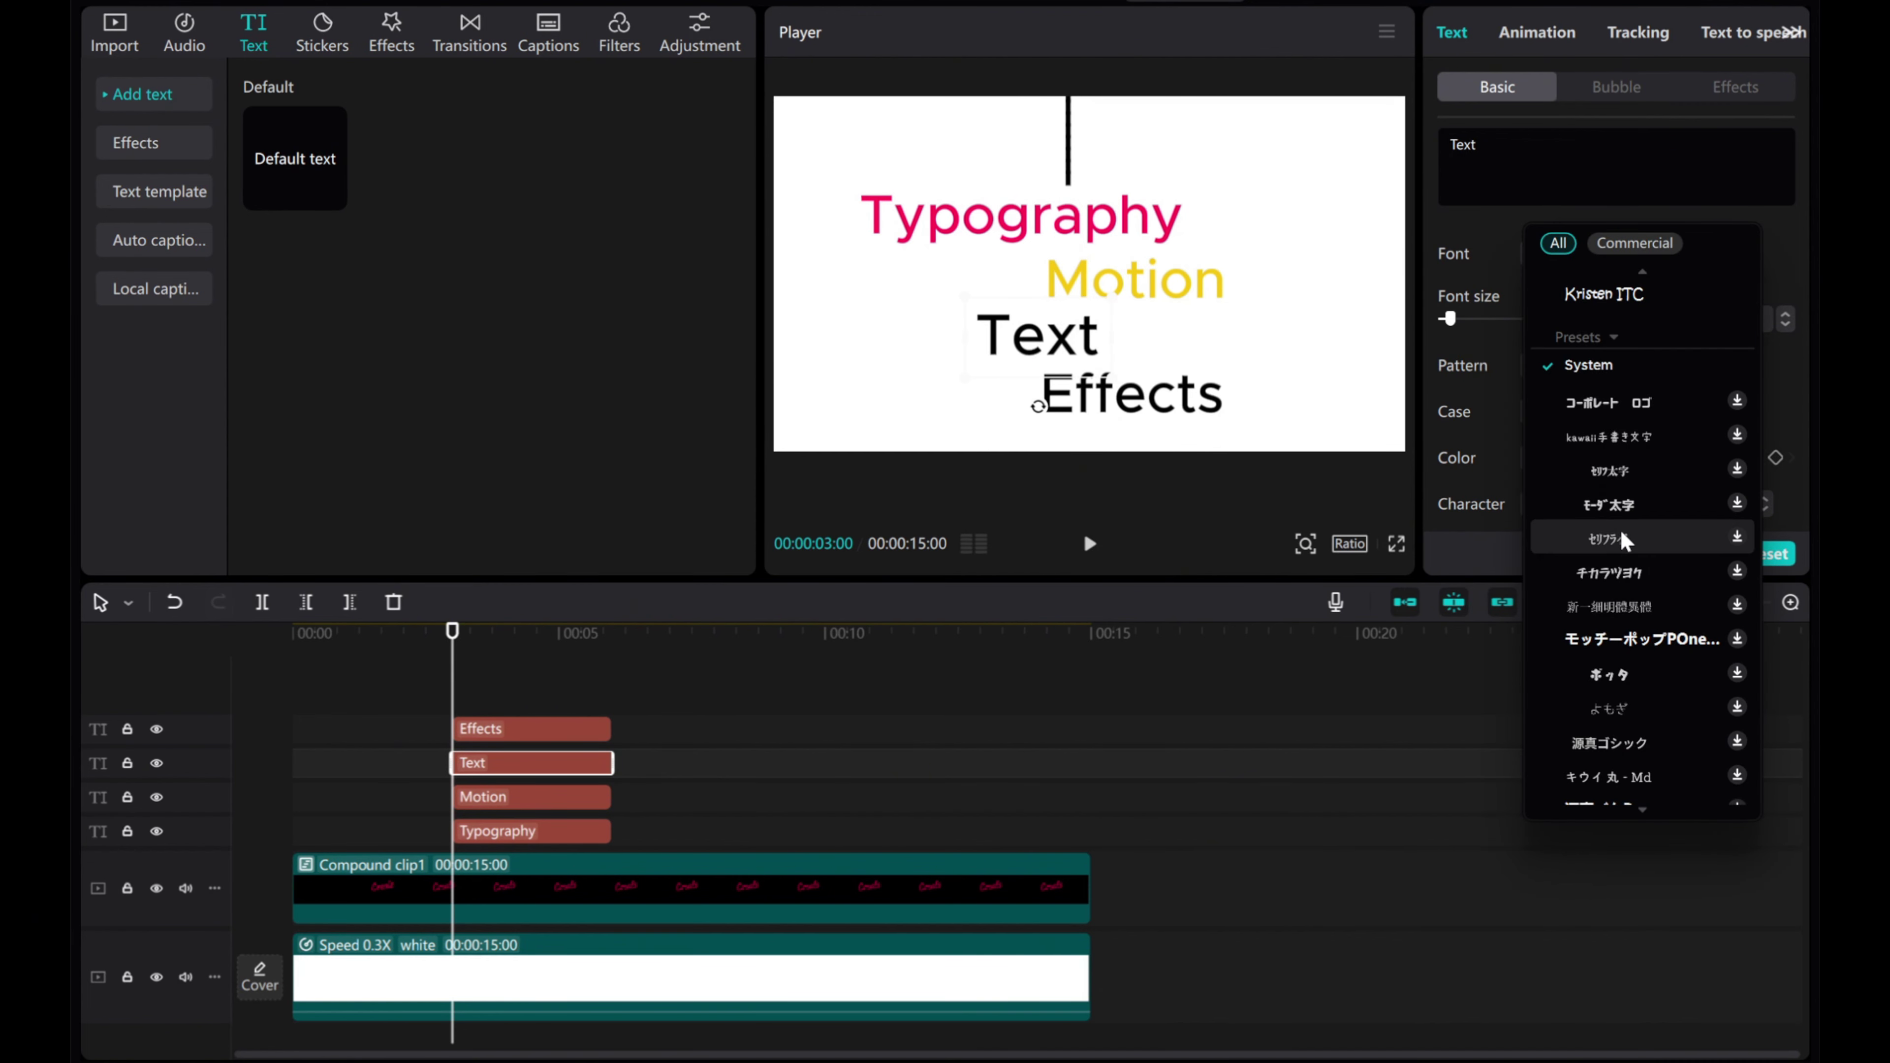
scroll(1597, 625, down, 8)
scroll(1617, 640, down, 10)
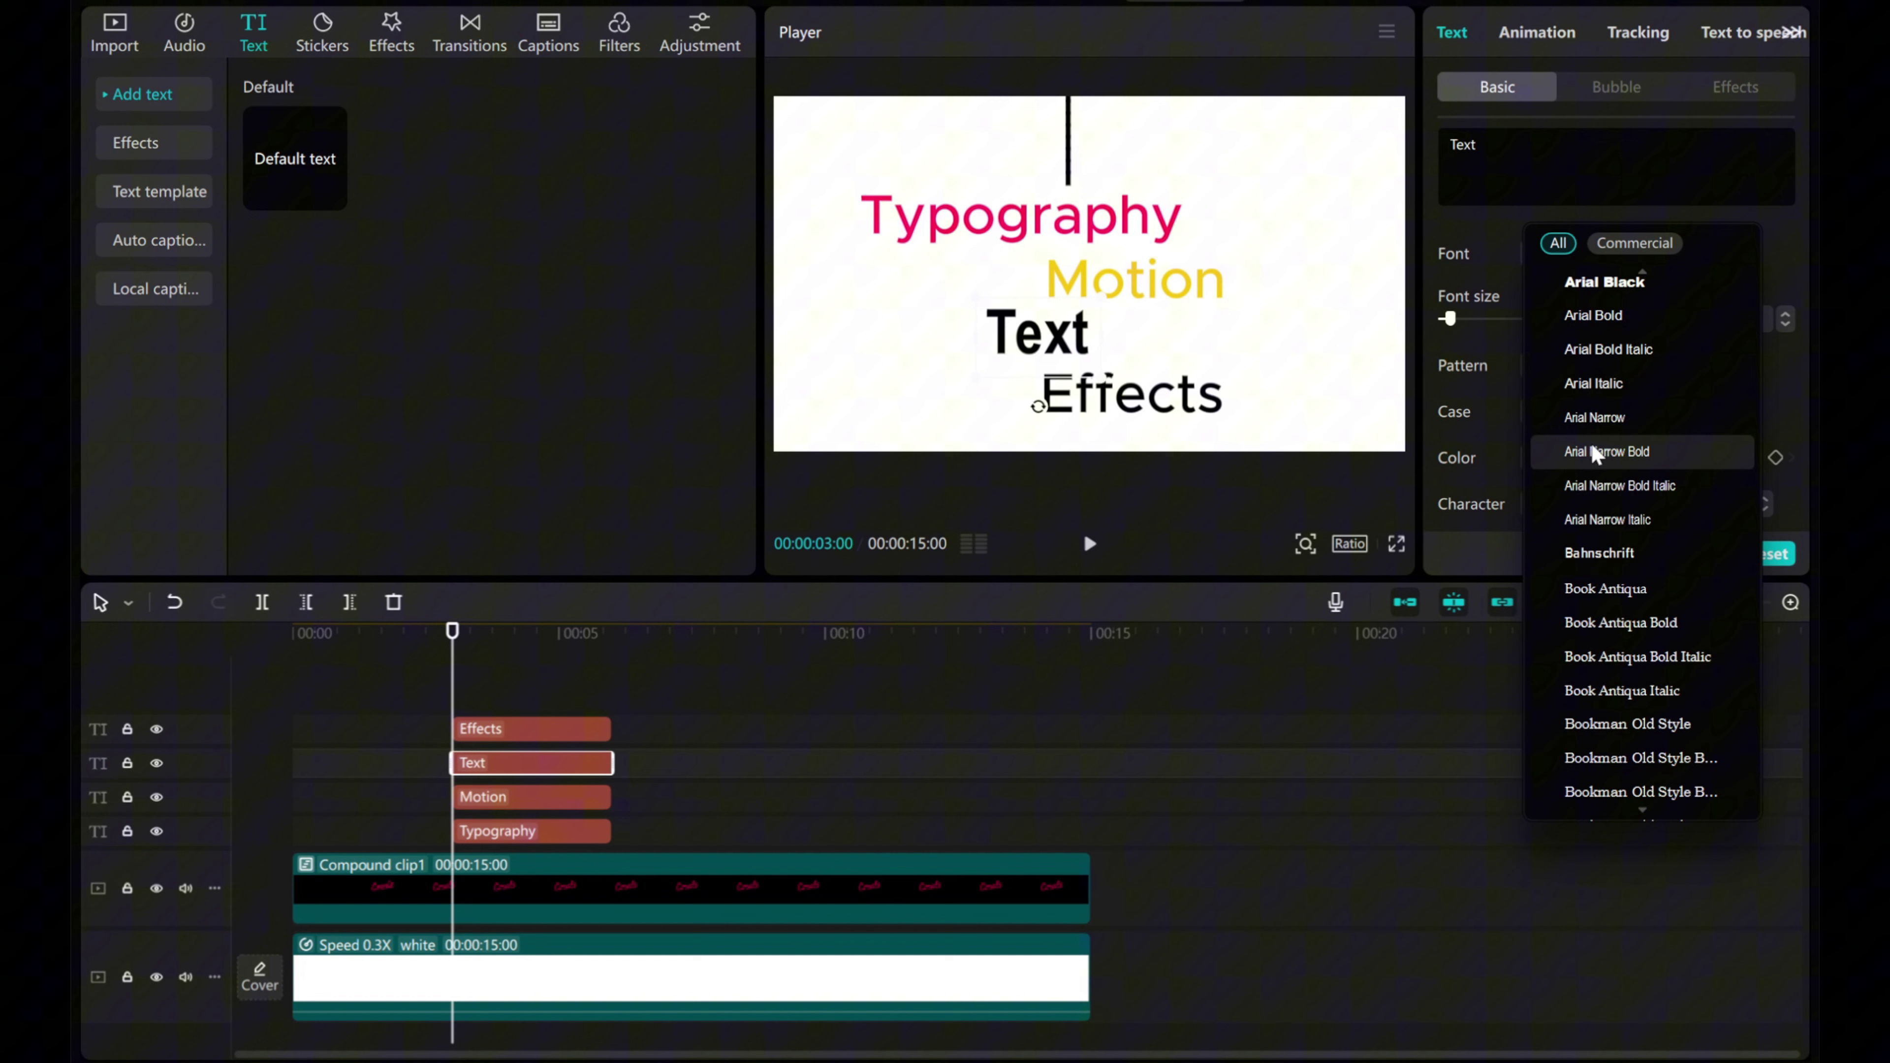
click(1627, 681)
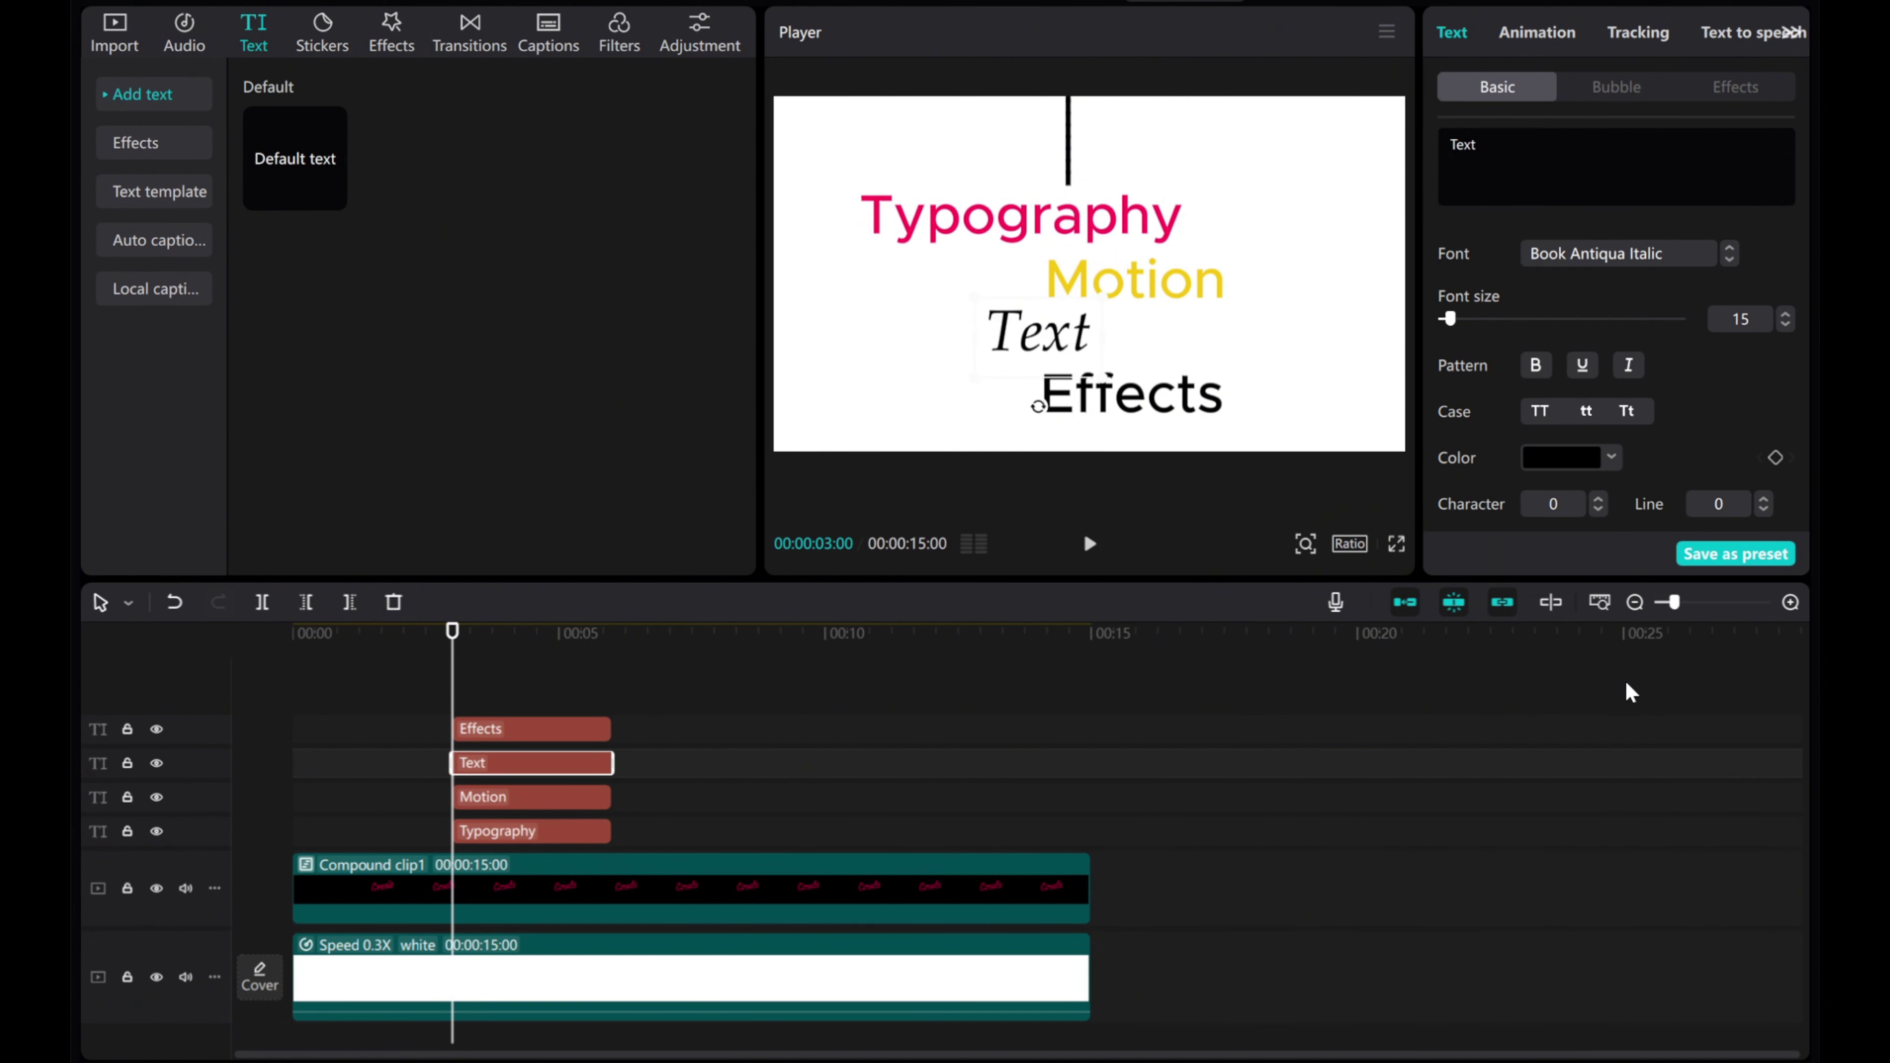
- Set the word "Effects" in the Impact font at size 12 and nudge it slightly within the stack
click(1170, 421)
click(1565, 269)
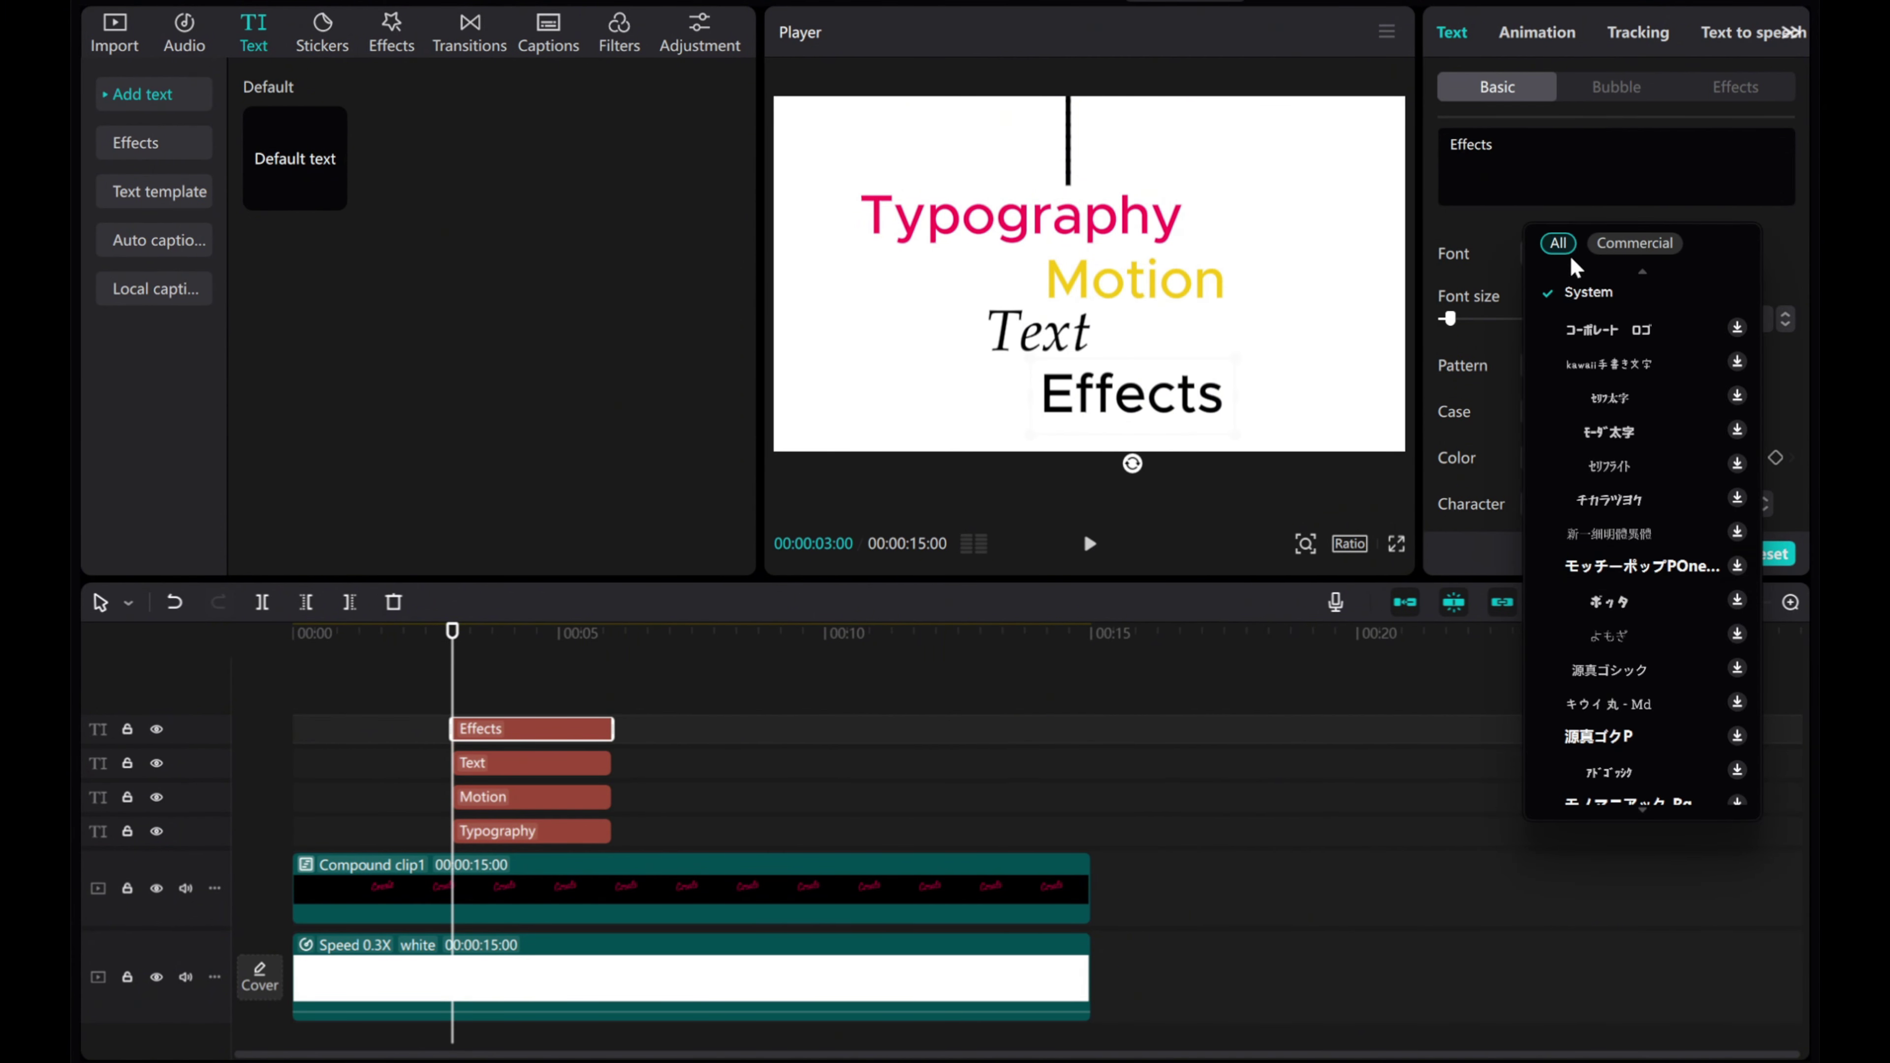
scroll(1603, 356, up, 4)
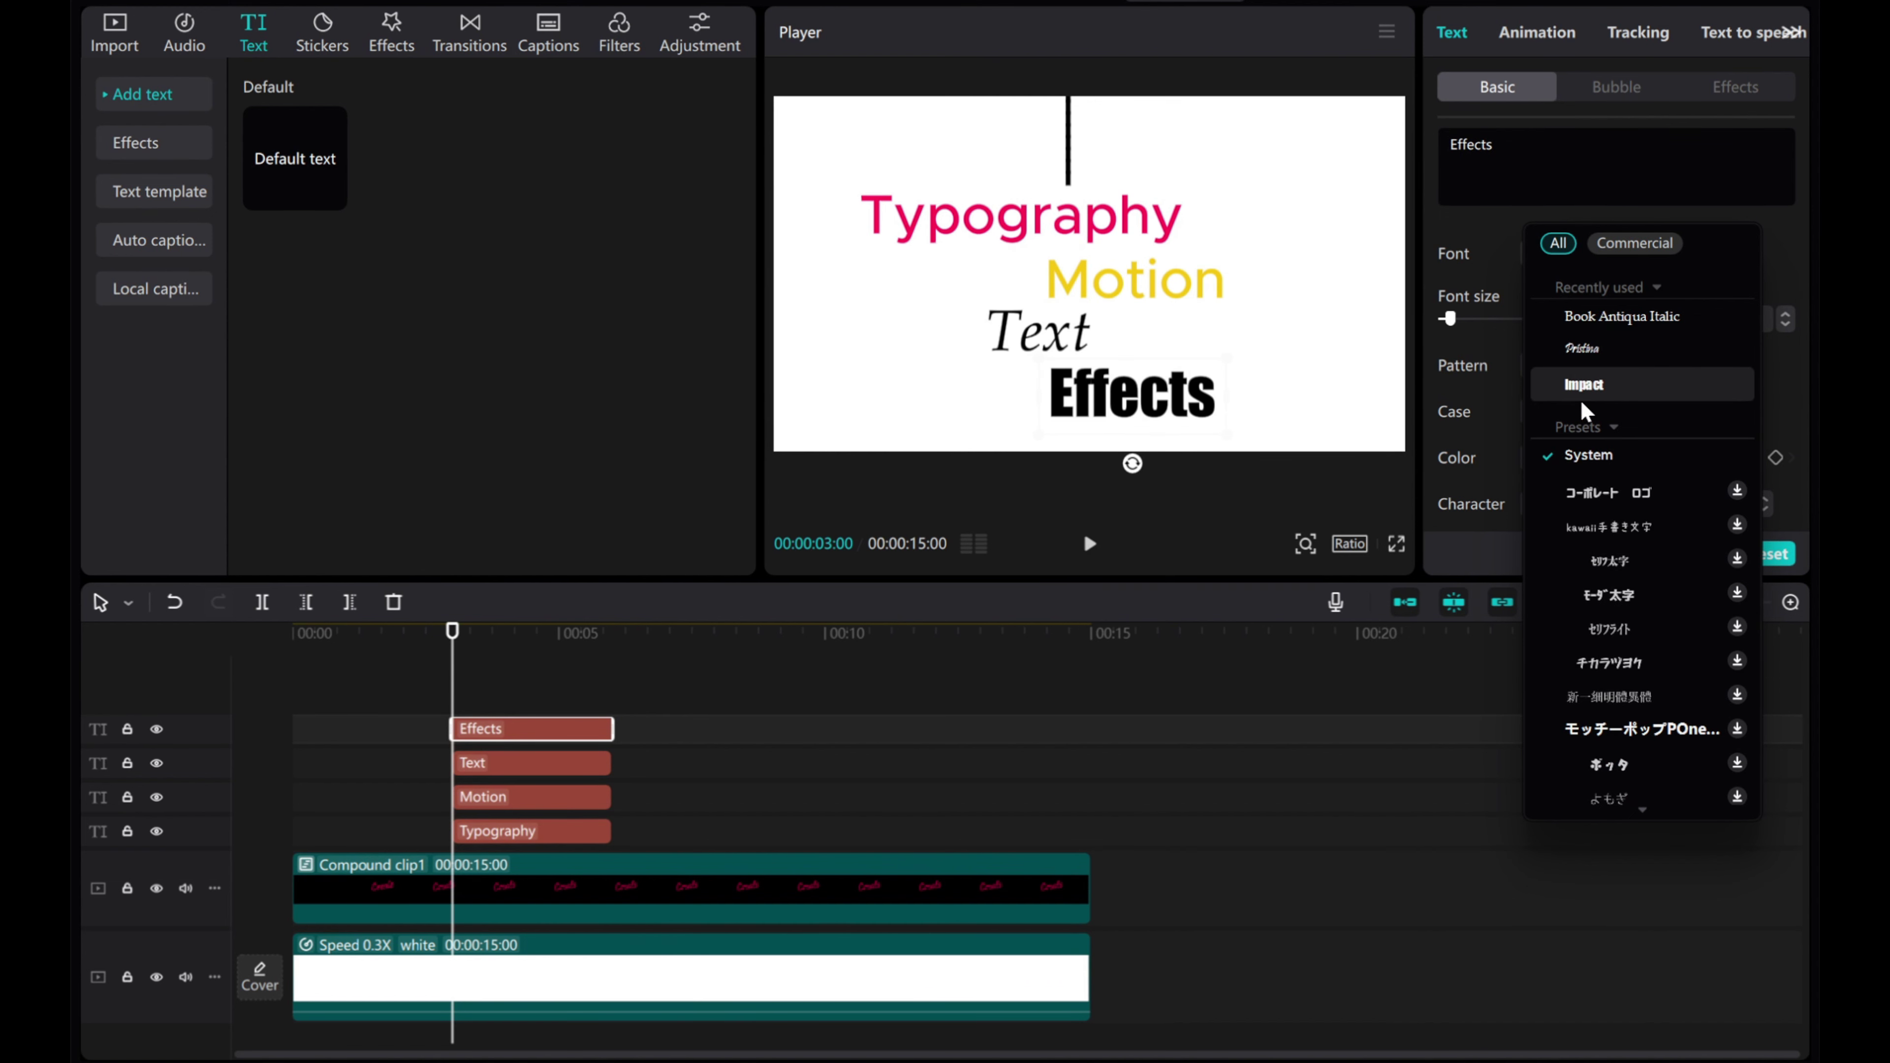
click(1582, 395)
click(1786, 326)
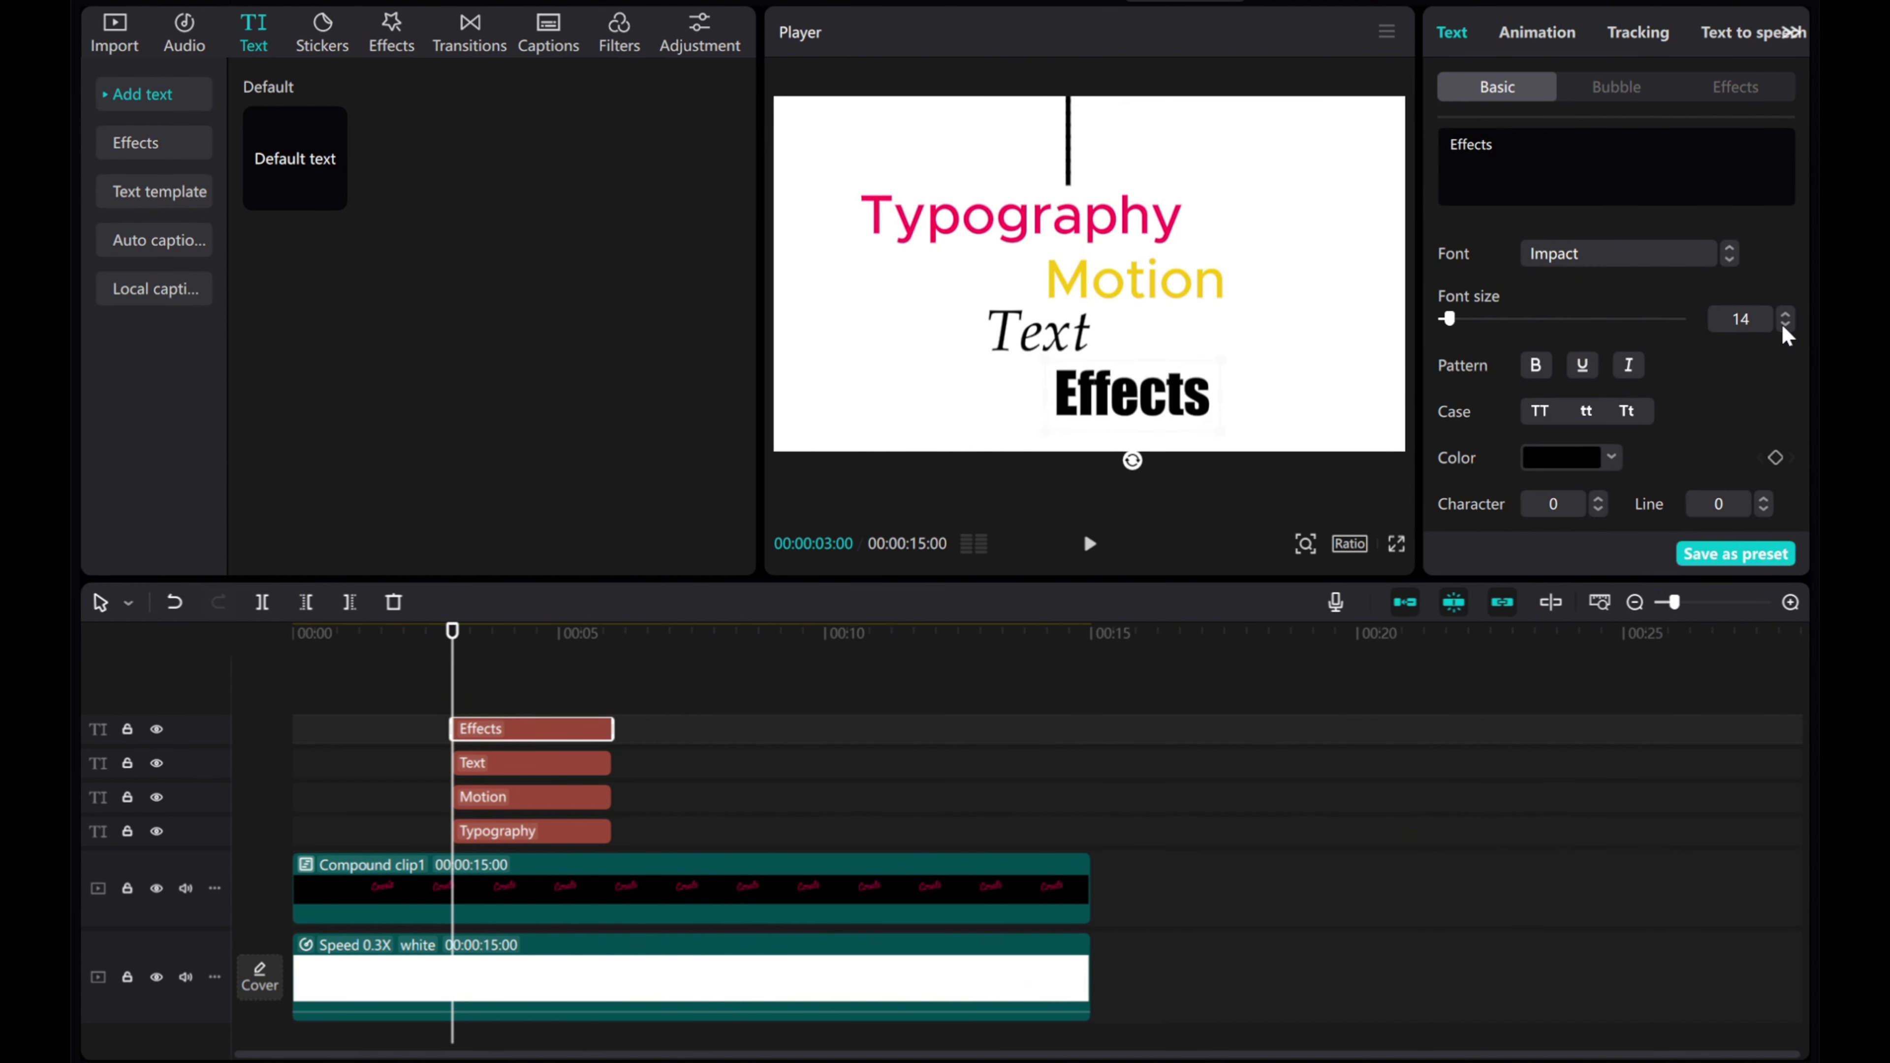
click(1785, 325)
click(1785, 325)
drag(1125, 419, 1131, 421)
- Convert "Typography" to all uppercase and lower it slightly beneath the line
click(502, 832)
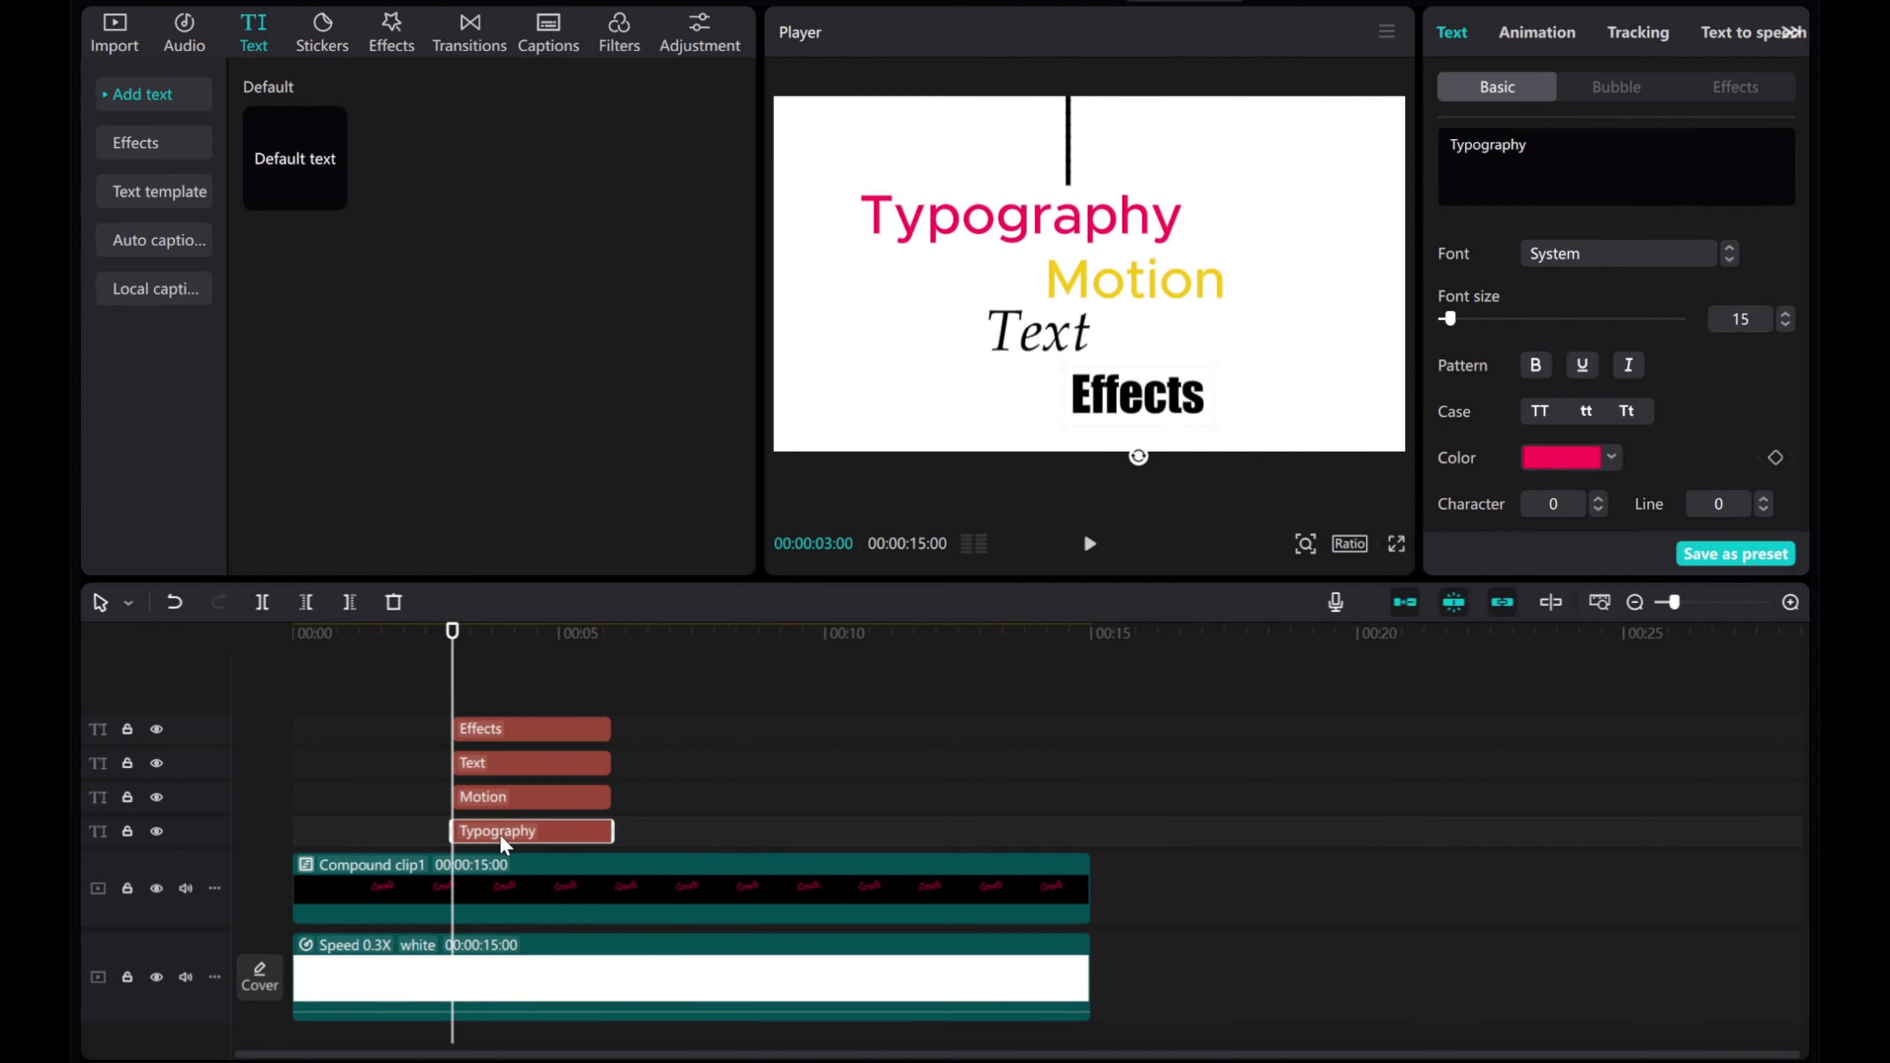
click(1540, 411)
drag(957, 211, 963, 214)
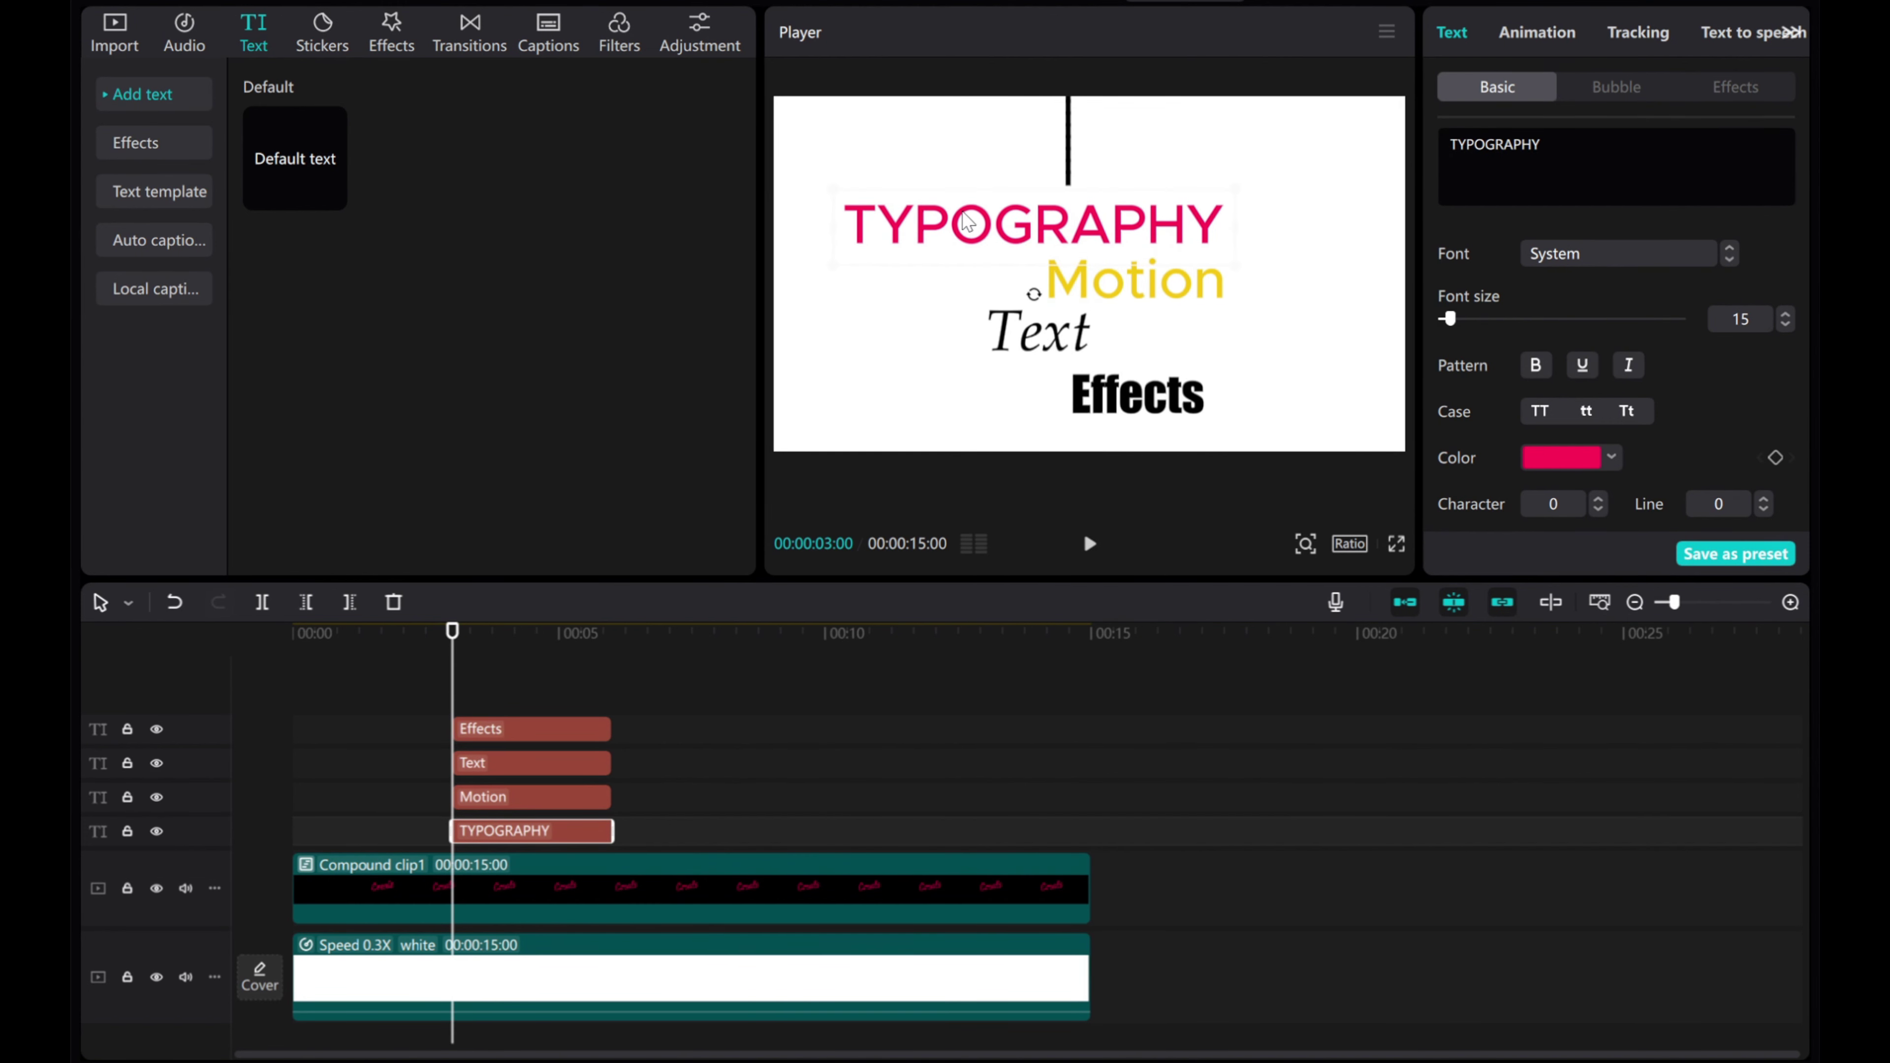
- Change the font of the word "Effects" to Lucida Handwriting Italic
click(1150, 398)
click(1623, 253)
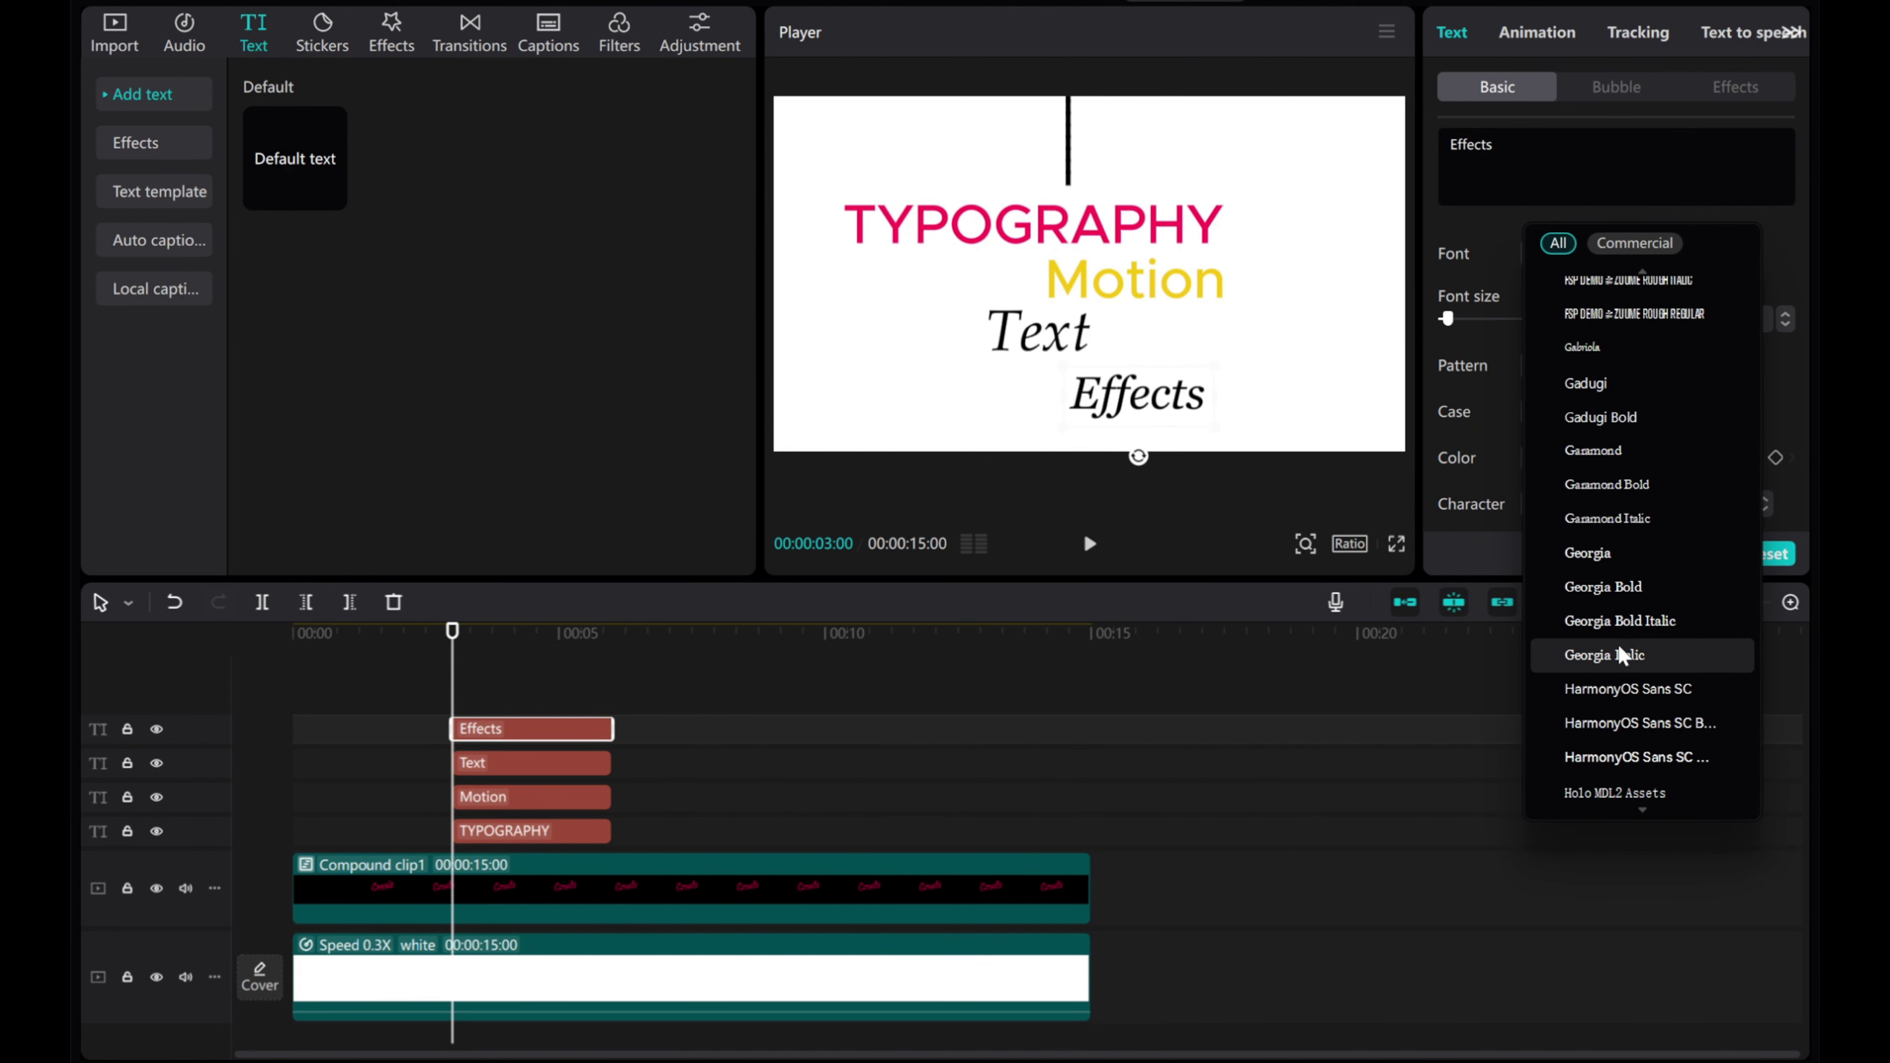
scroll(1628, 709, down, 5)
scroll(1588, 685, down, 4)
scroll(1619, 699, up, 2)
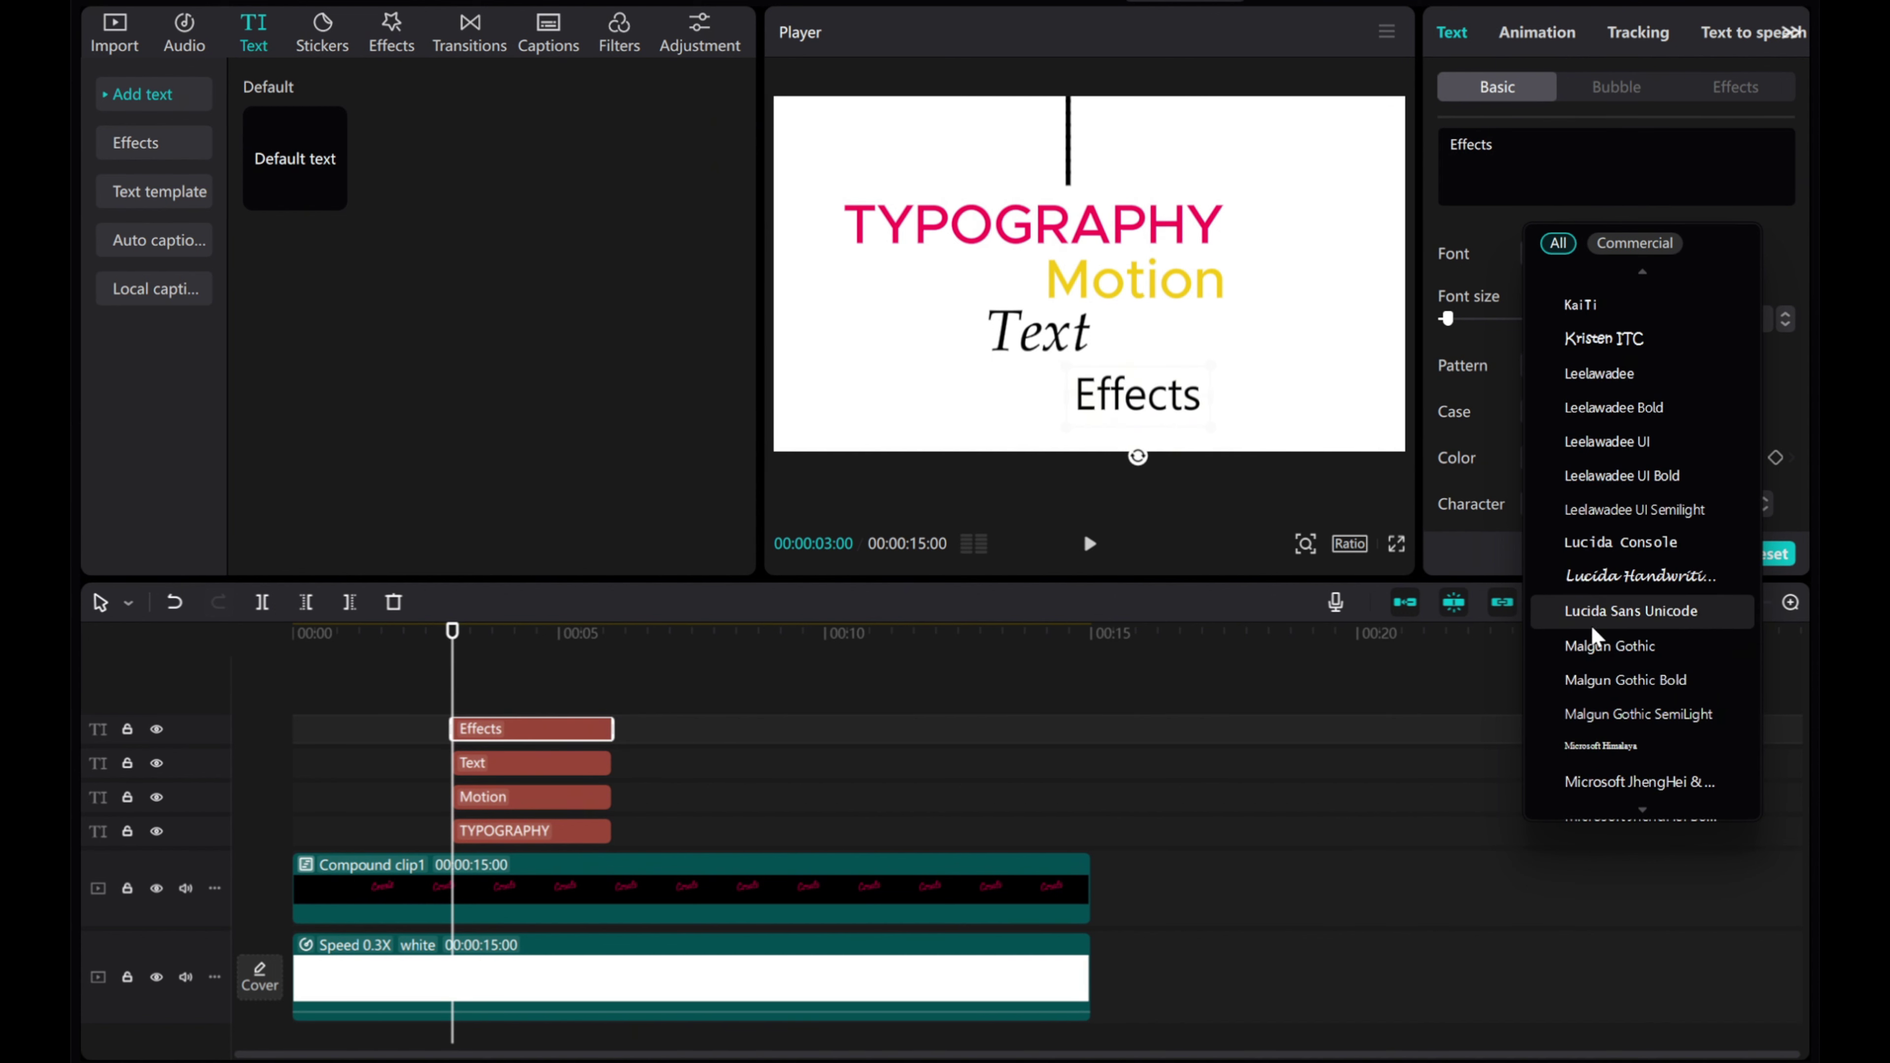
click(1588, 578)
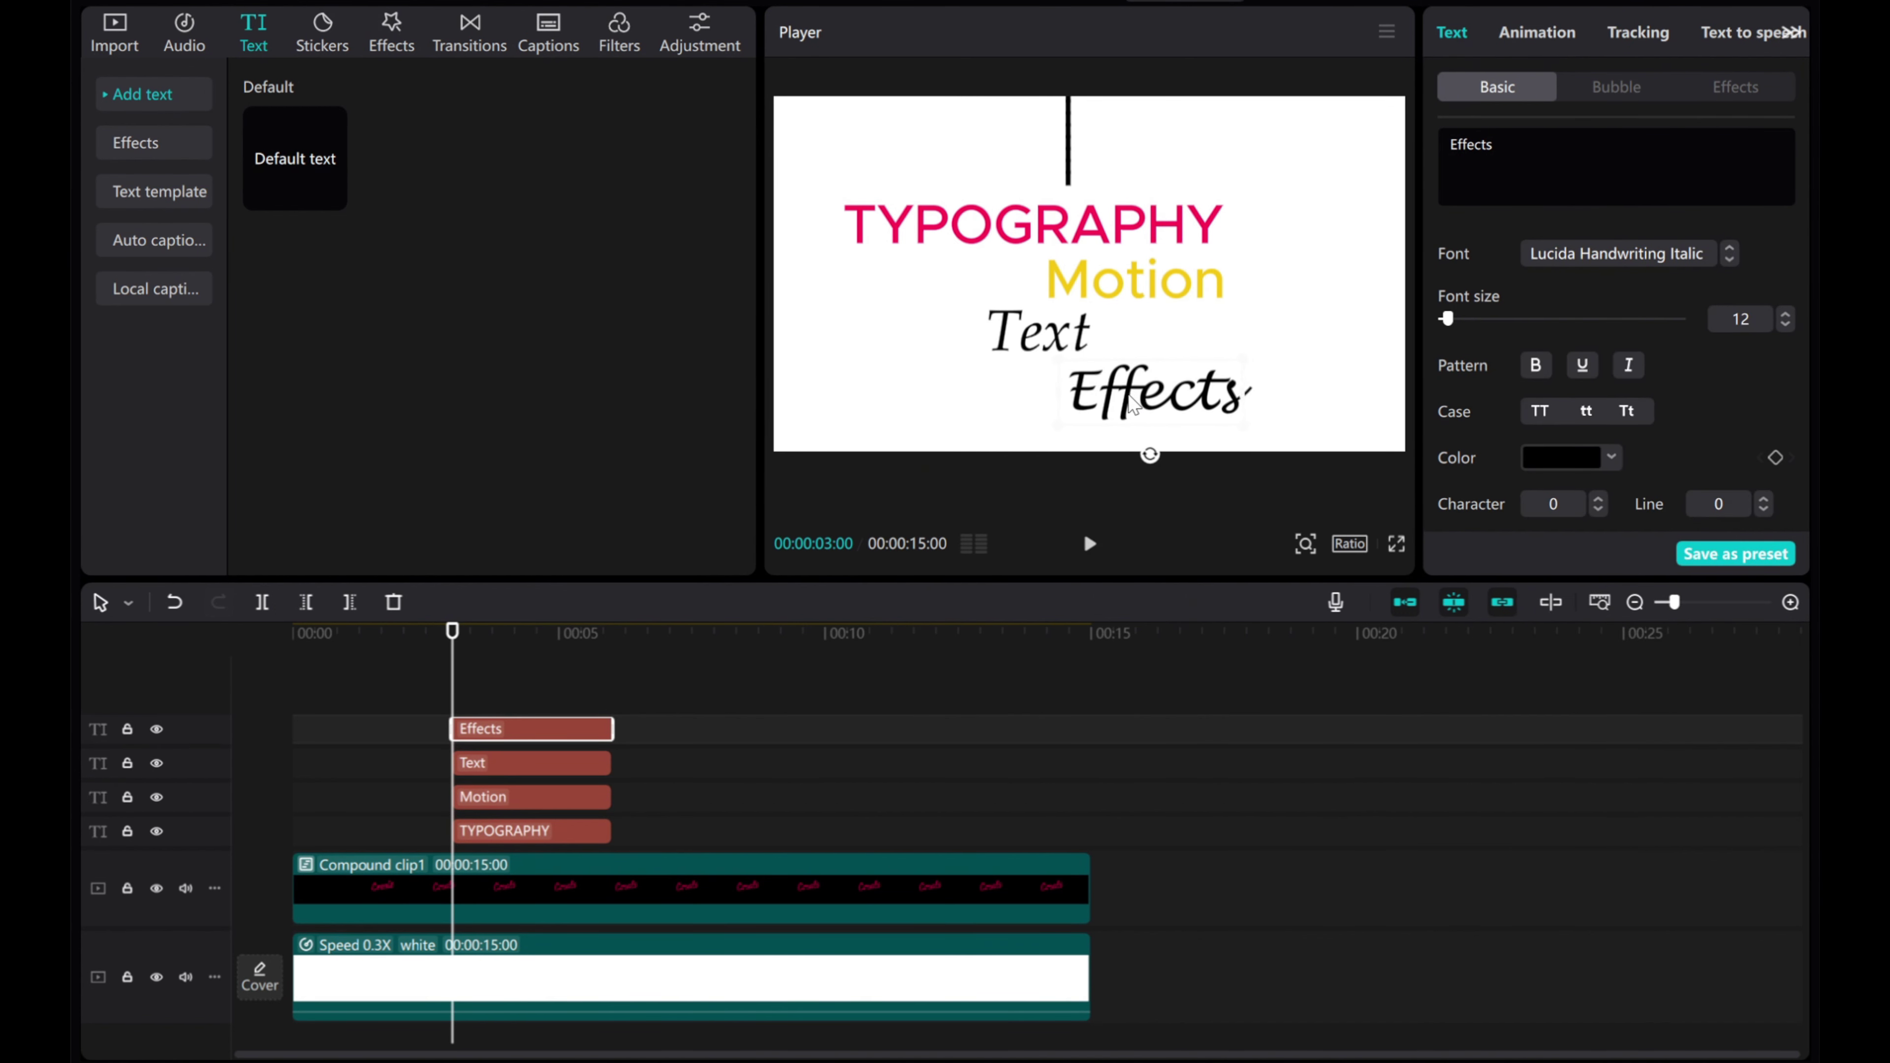
- Center "TYPOGRAPHY" under the vertical line and extend all four text clips to the 15-second end of the background
click(964, 238)
drag(965, 238, 1008, 238)
drag(633, 711, 579, 832)
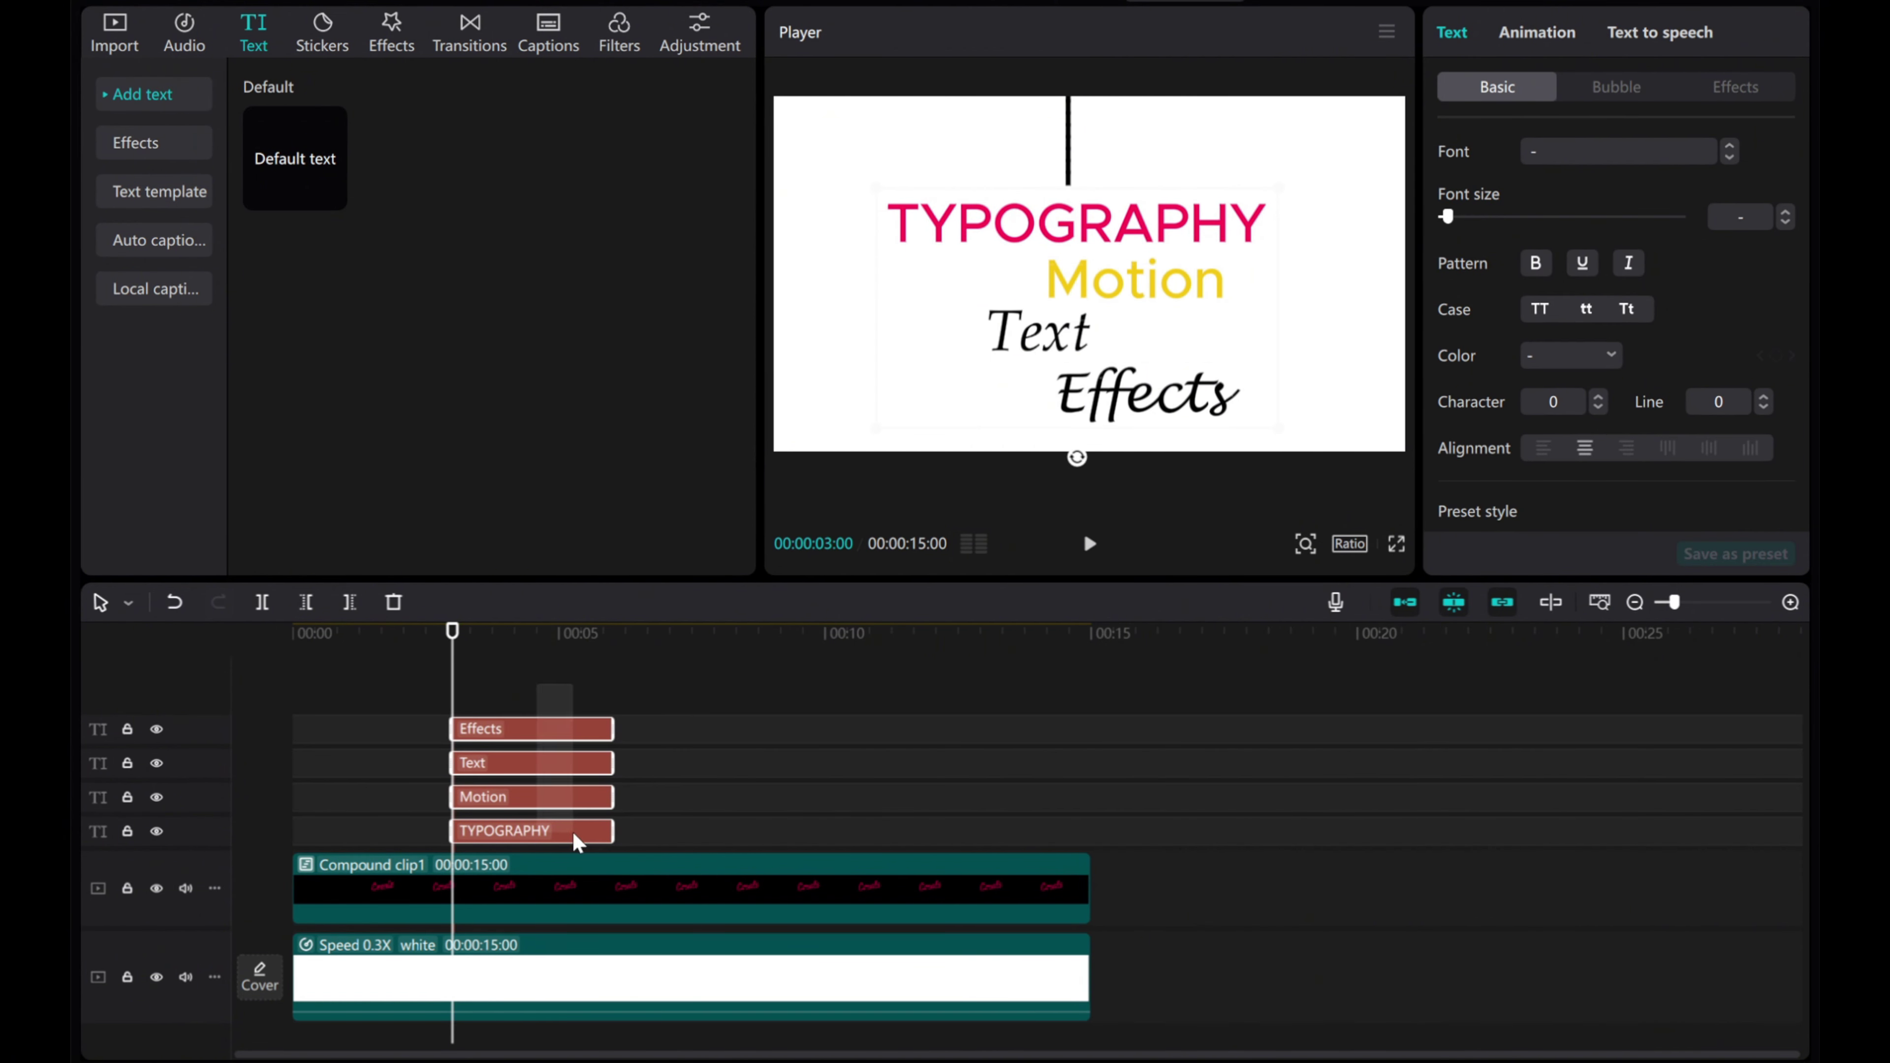
drag(612, 761, 1076, 771)
- Apply the Slide Down entrance animation to the "TYPOGRAPHY" clip
click(529, 832)
click(1538, 35)
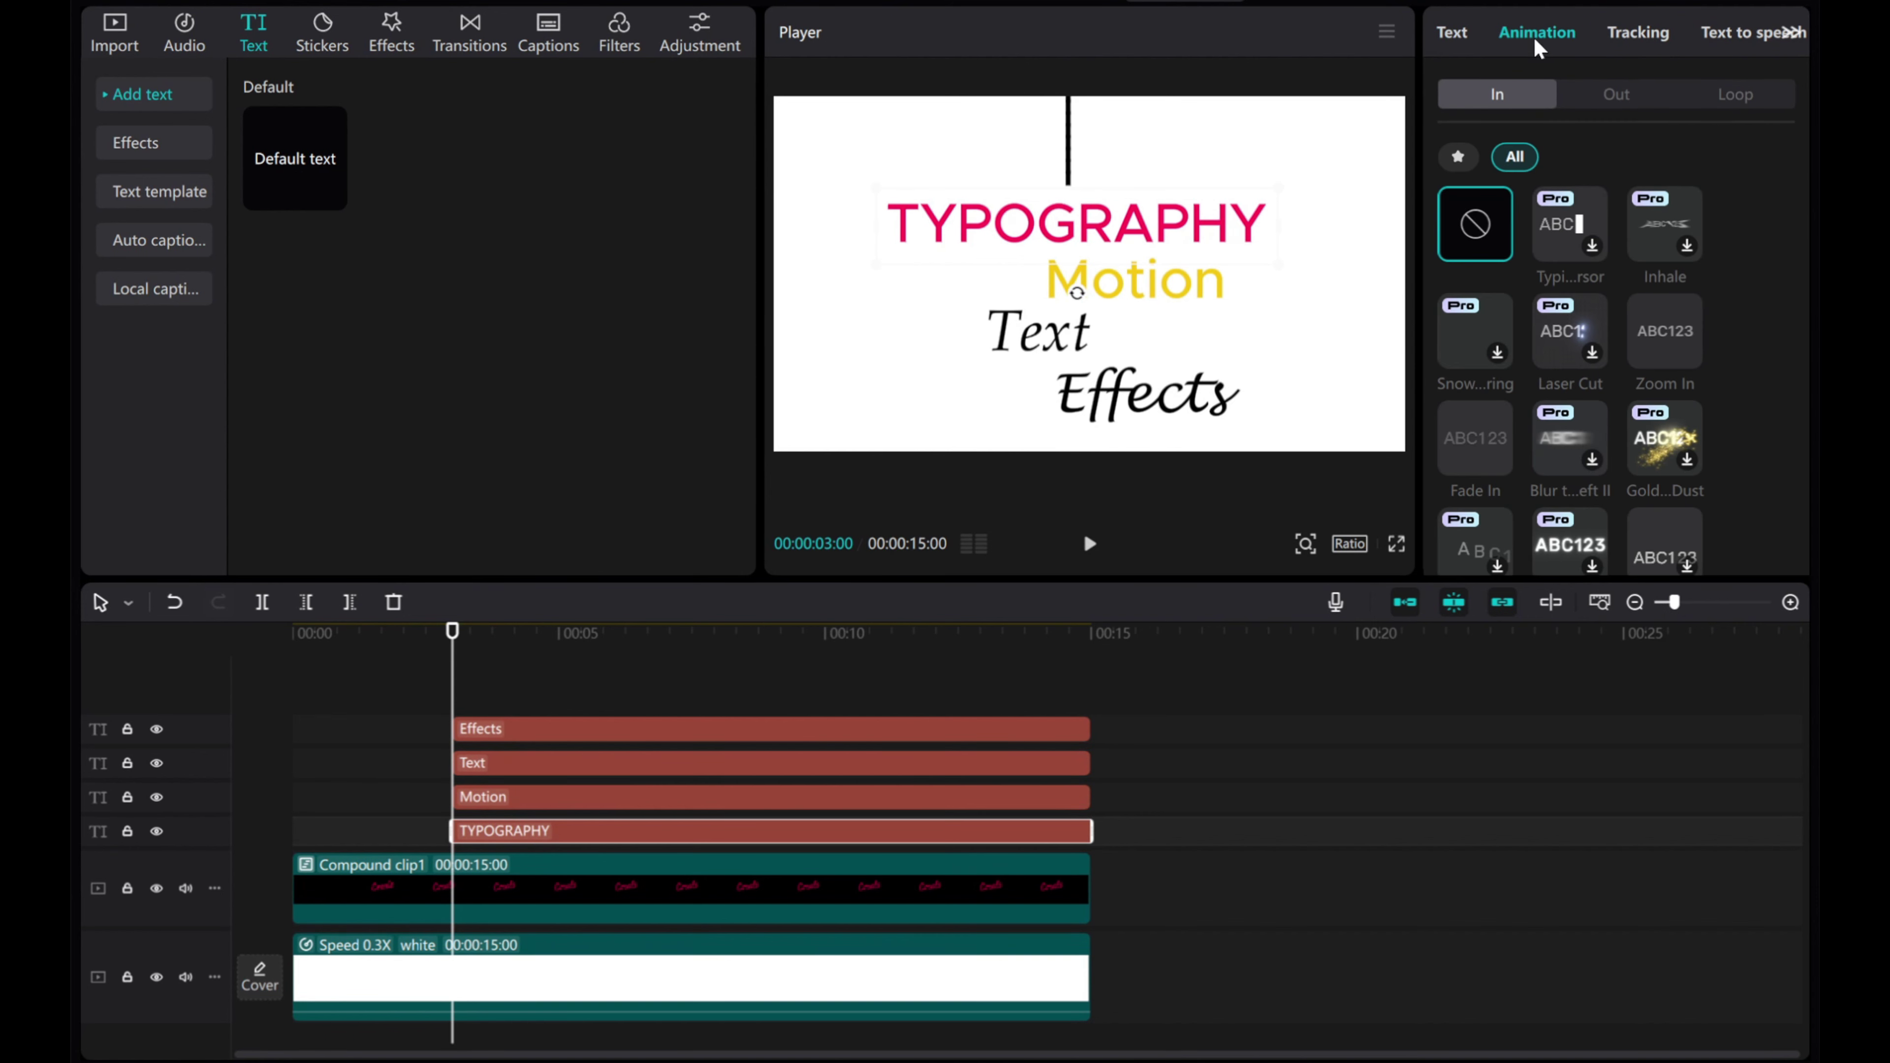
scroll(1541, 432, down, 5)
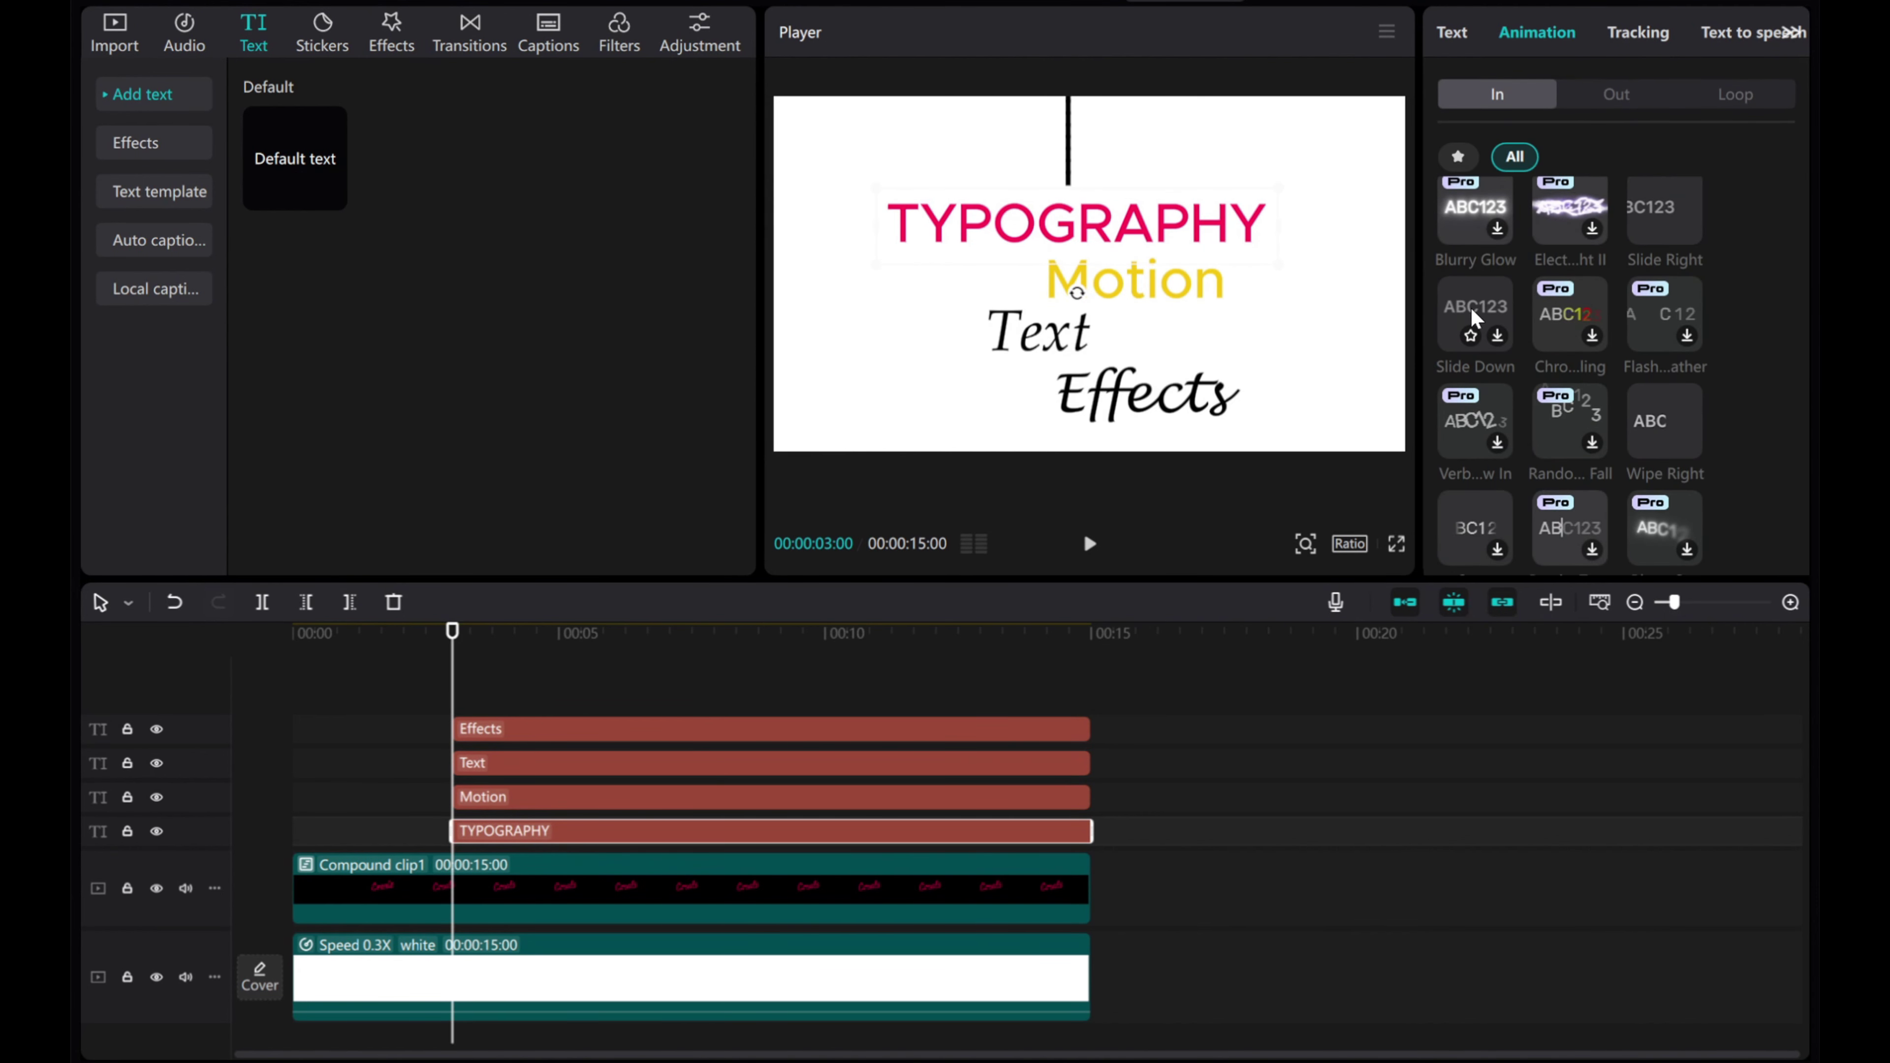
click(1471, 307)
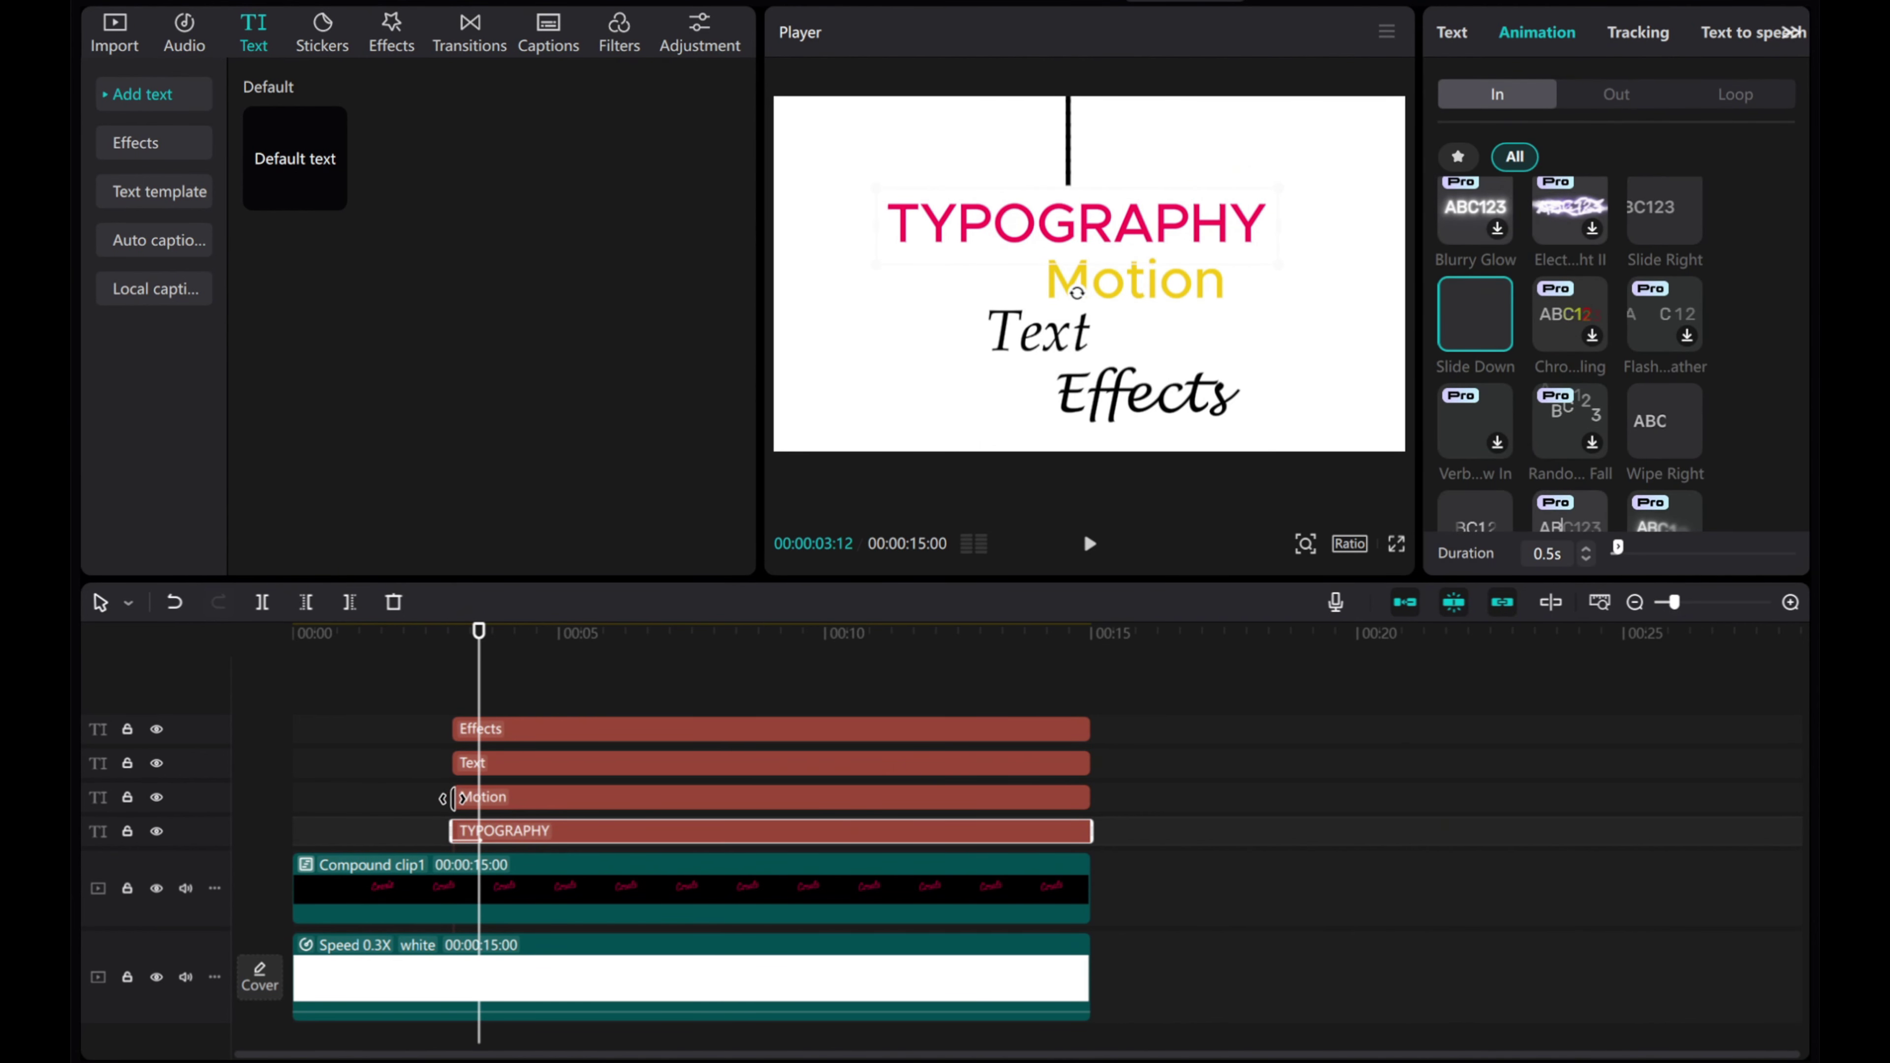
- Trim the start of the "Motion" clip to 00:00:03:12 and apply the Wipe Up entrance animation to it
drag(453, 799, 476, 798)
click(1537, 32)
scroll(1610, 353, down, 5)
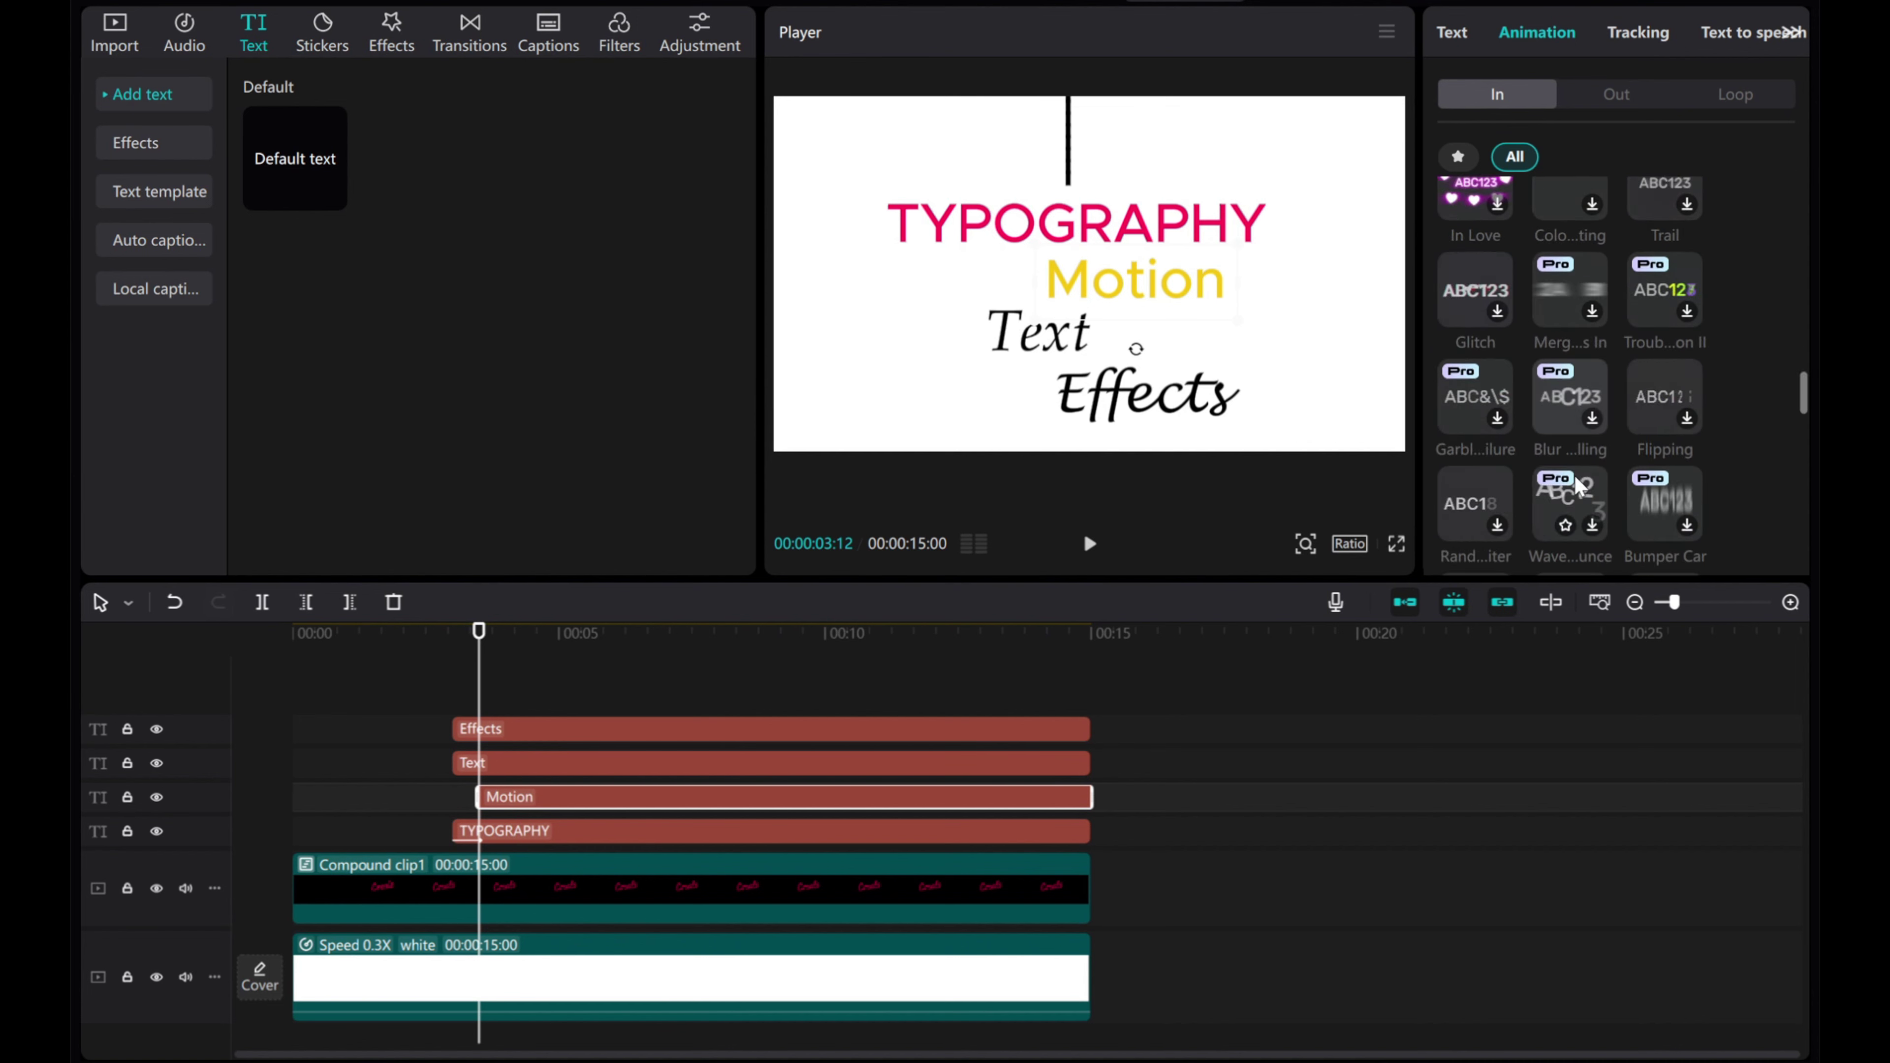
scroll(1508, 312, up, 5)
click(1473, 264)
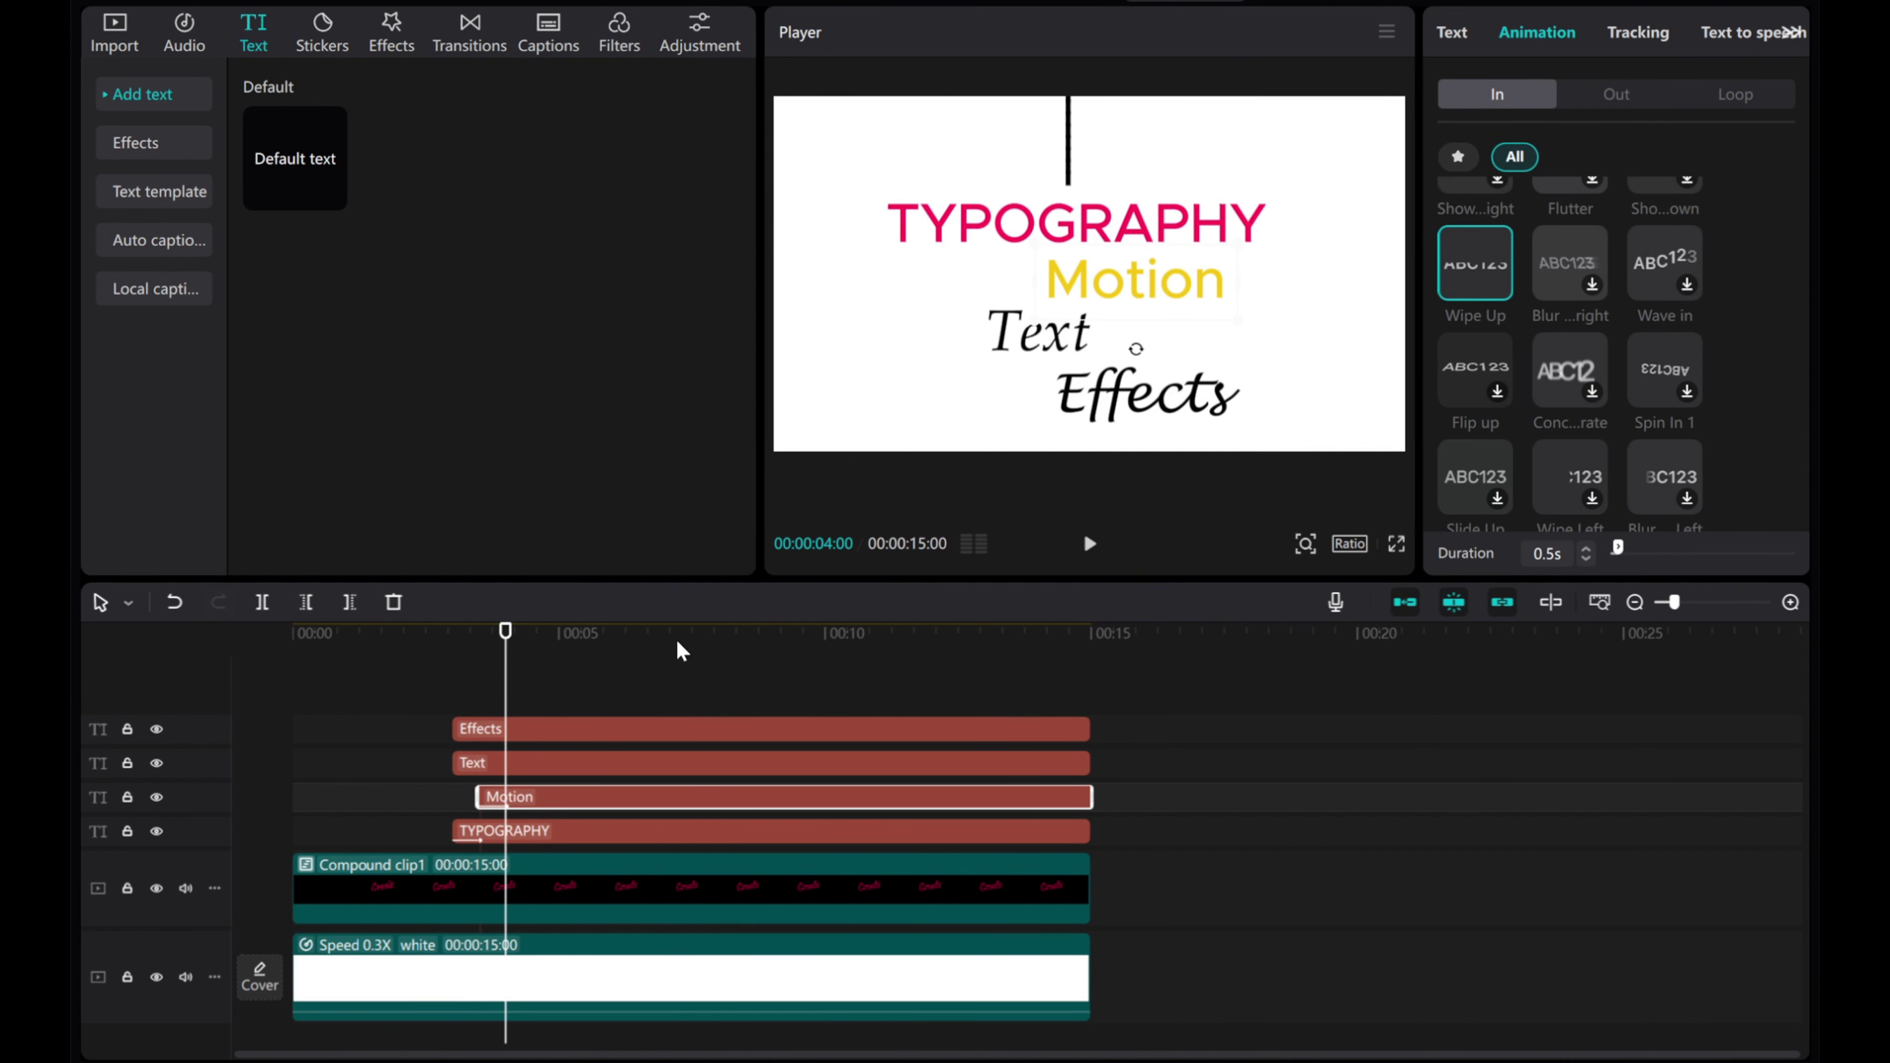
- Trim the start of the "Text" clip to 00:00:04:00 and apply the Flip verbatim entrance animation to it
drag(456, 763, 504, 763)
click(1534, 36)
scroll(1589, 536, down, 5)
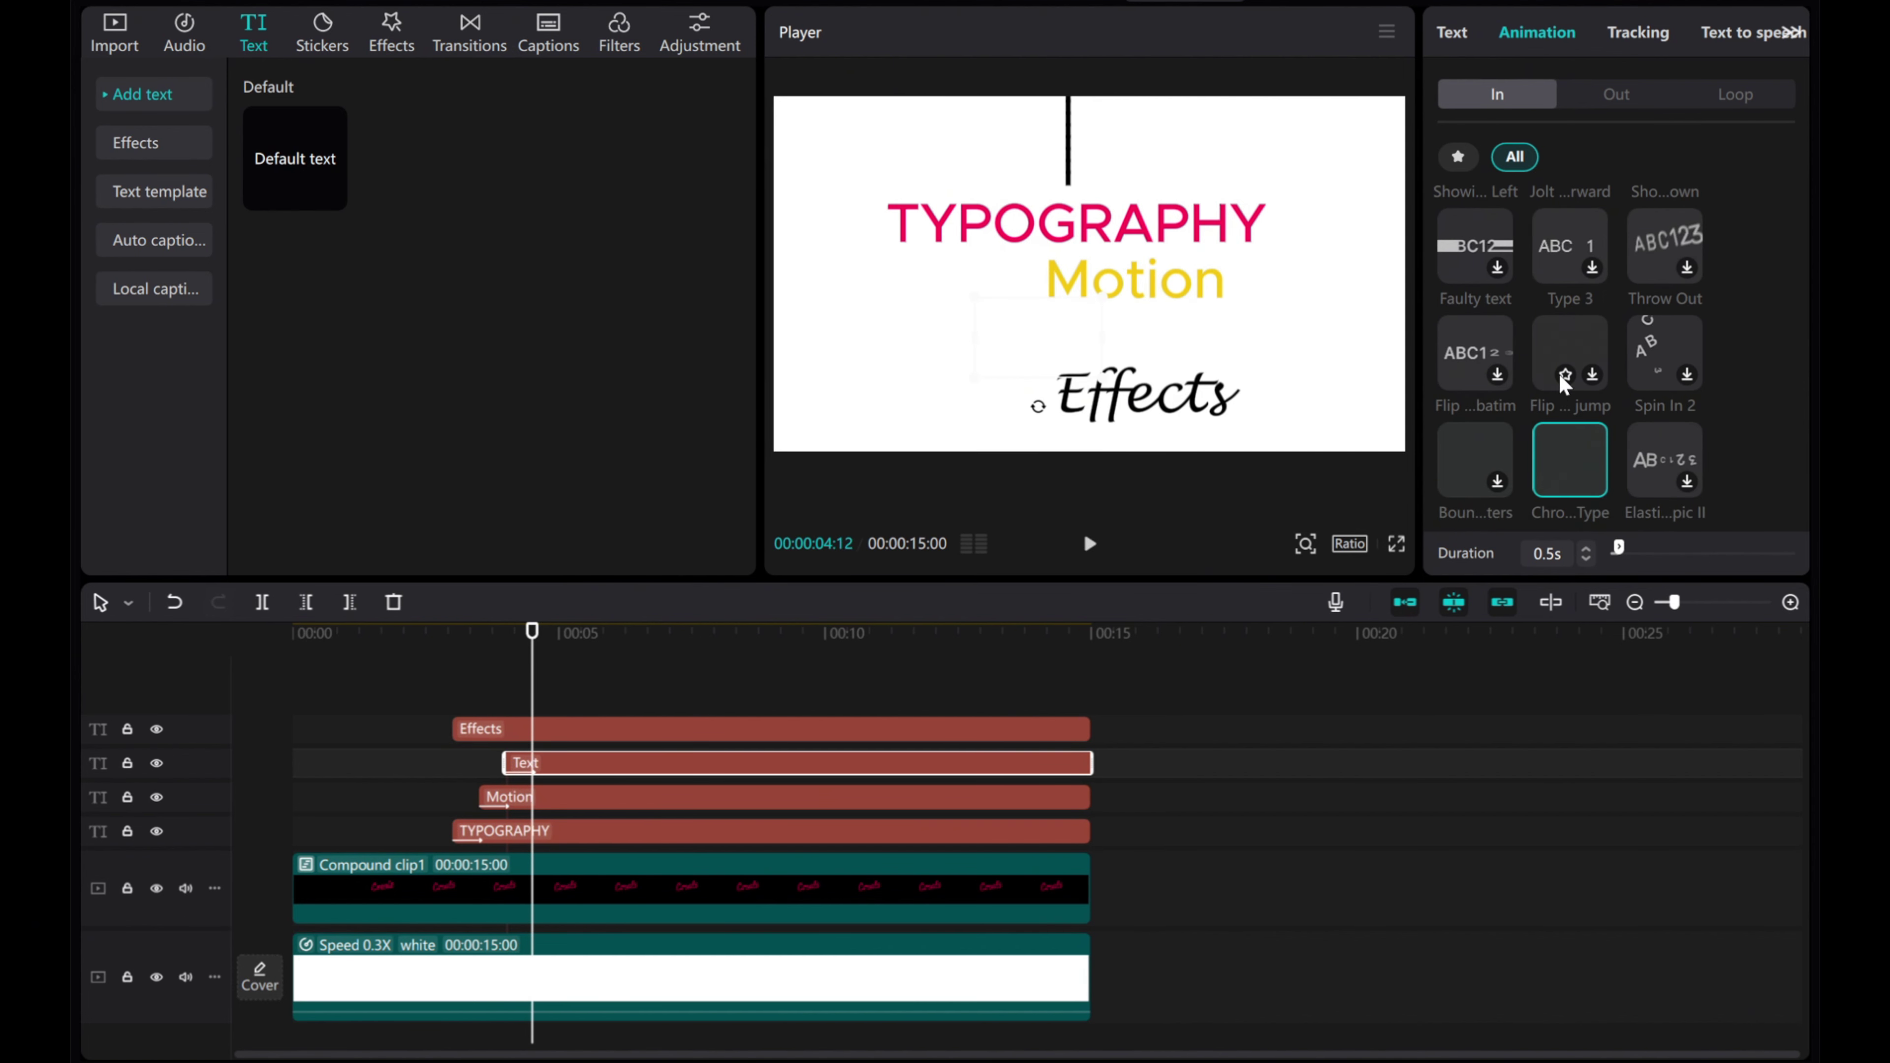
click(1553, 343)
click(1469, 352)
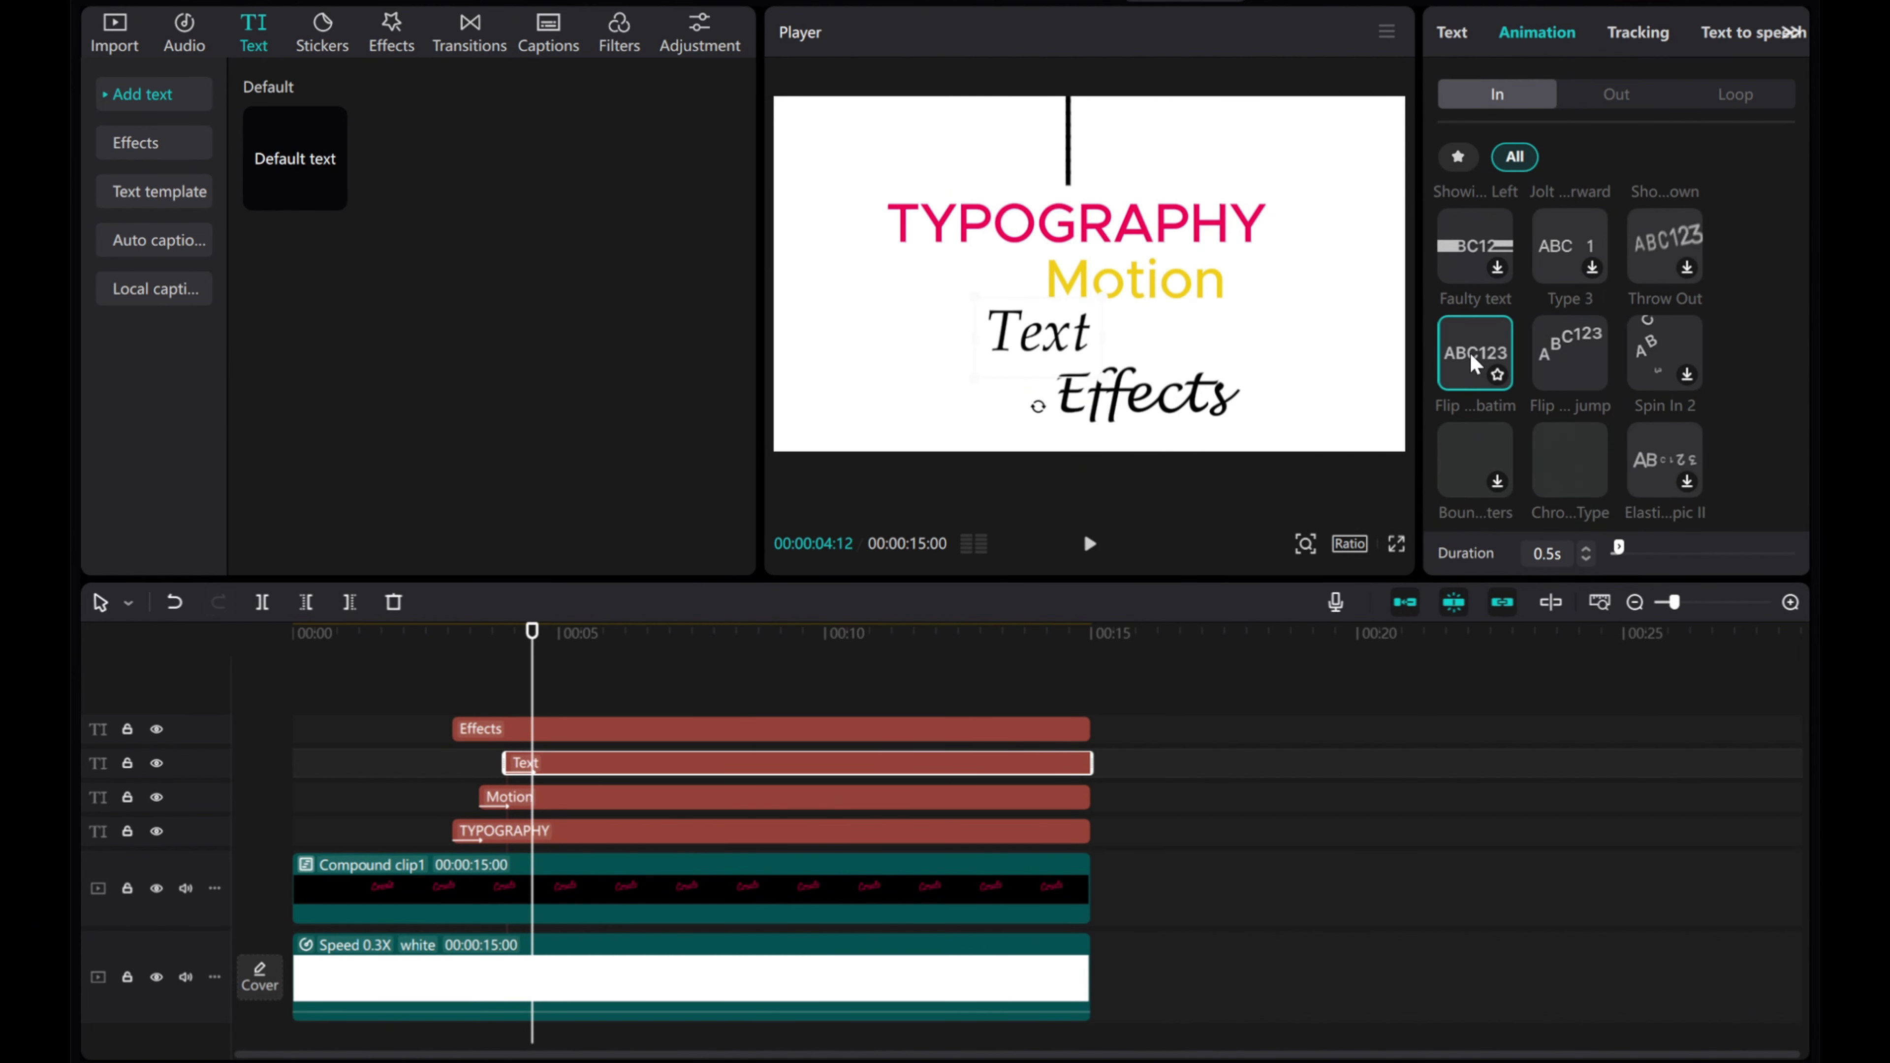
- Trim the start of the "Effects" clip to 00:00:04:12, try several entrance animations on it and apply Faulty text
drag(454, 728, 530, 729)
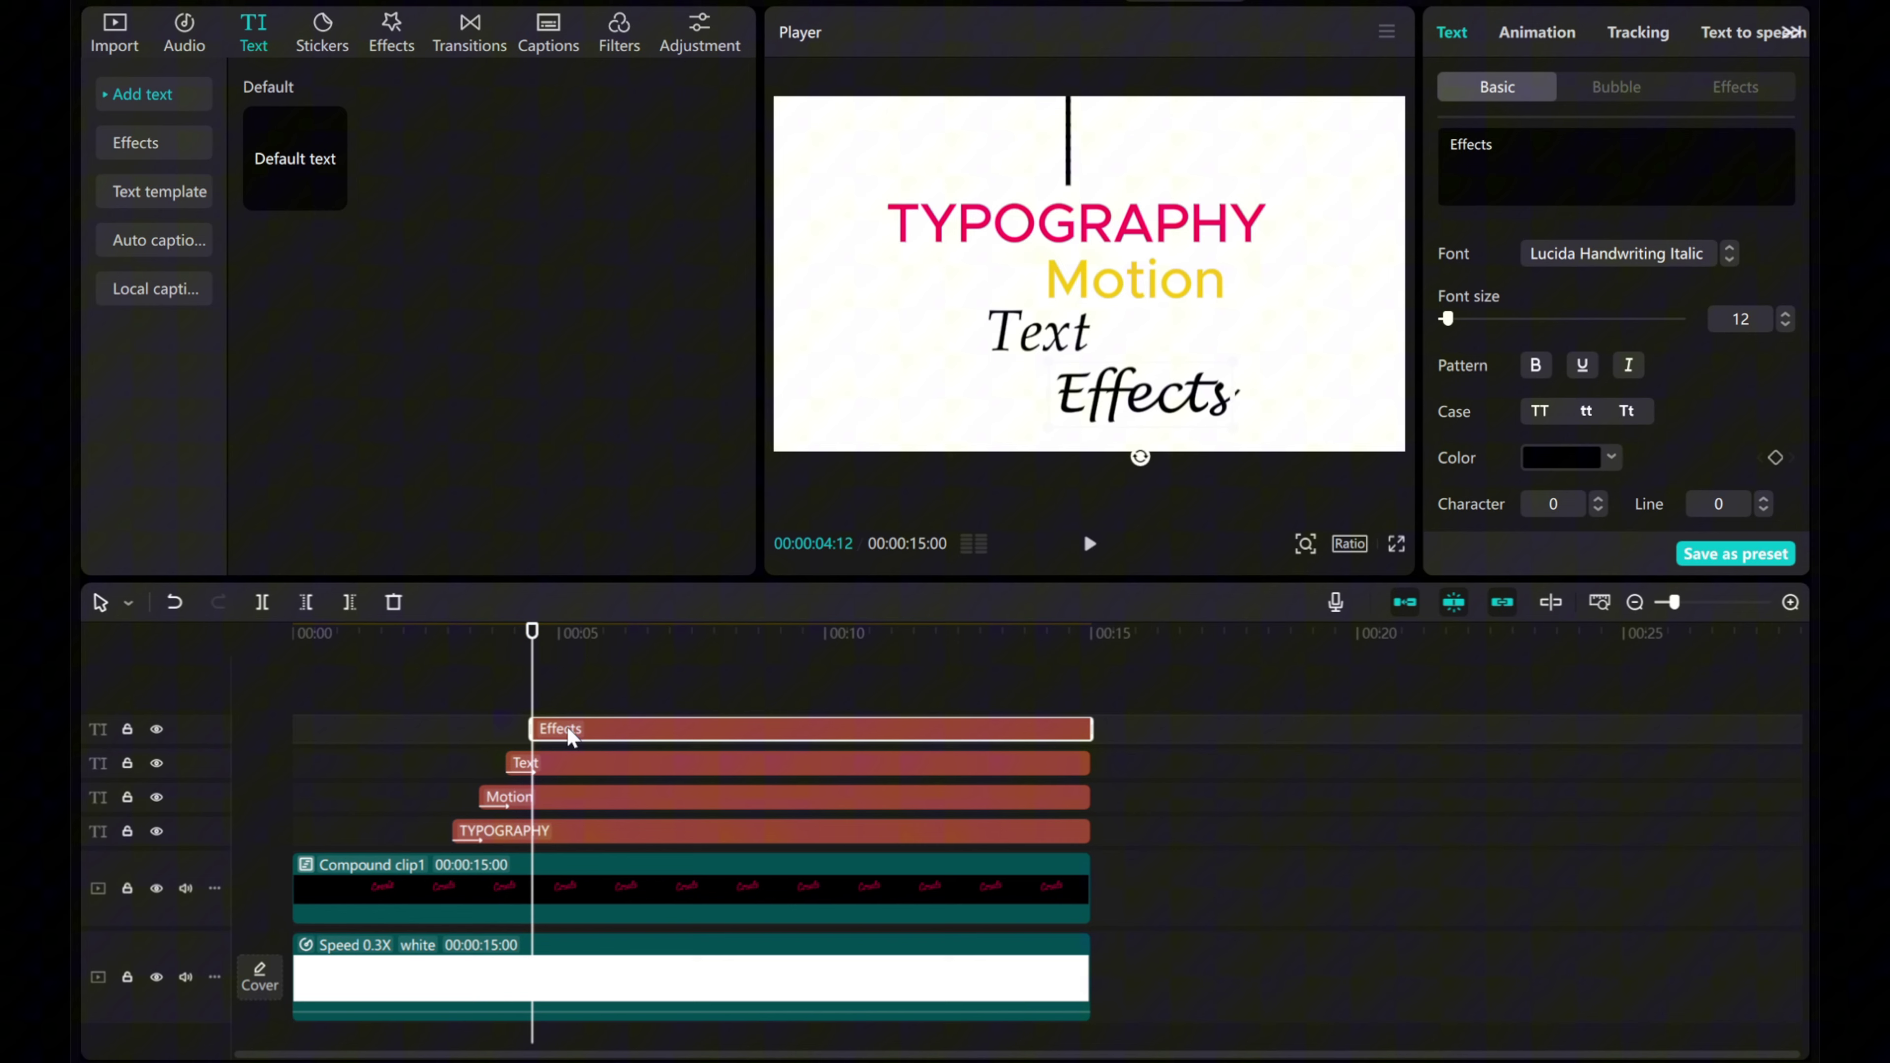
click(1536, 32)
scroll(1647, 374, down, 2)
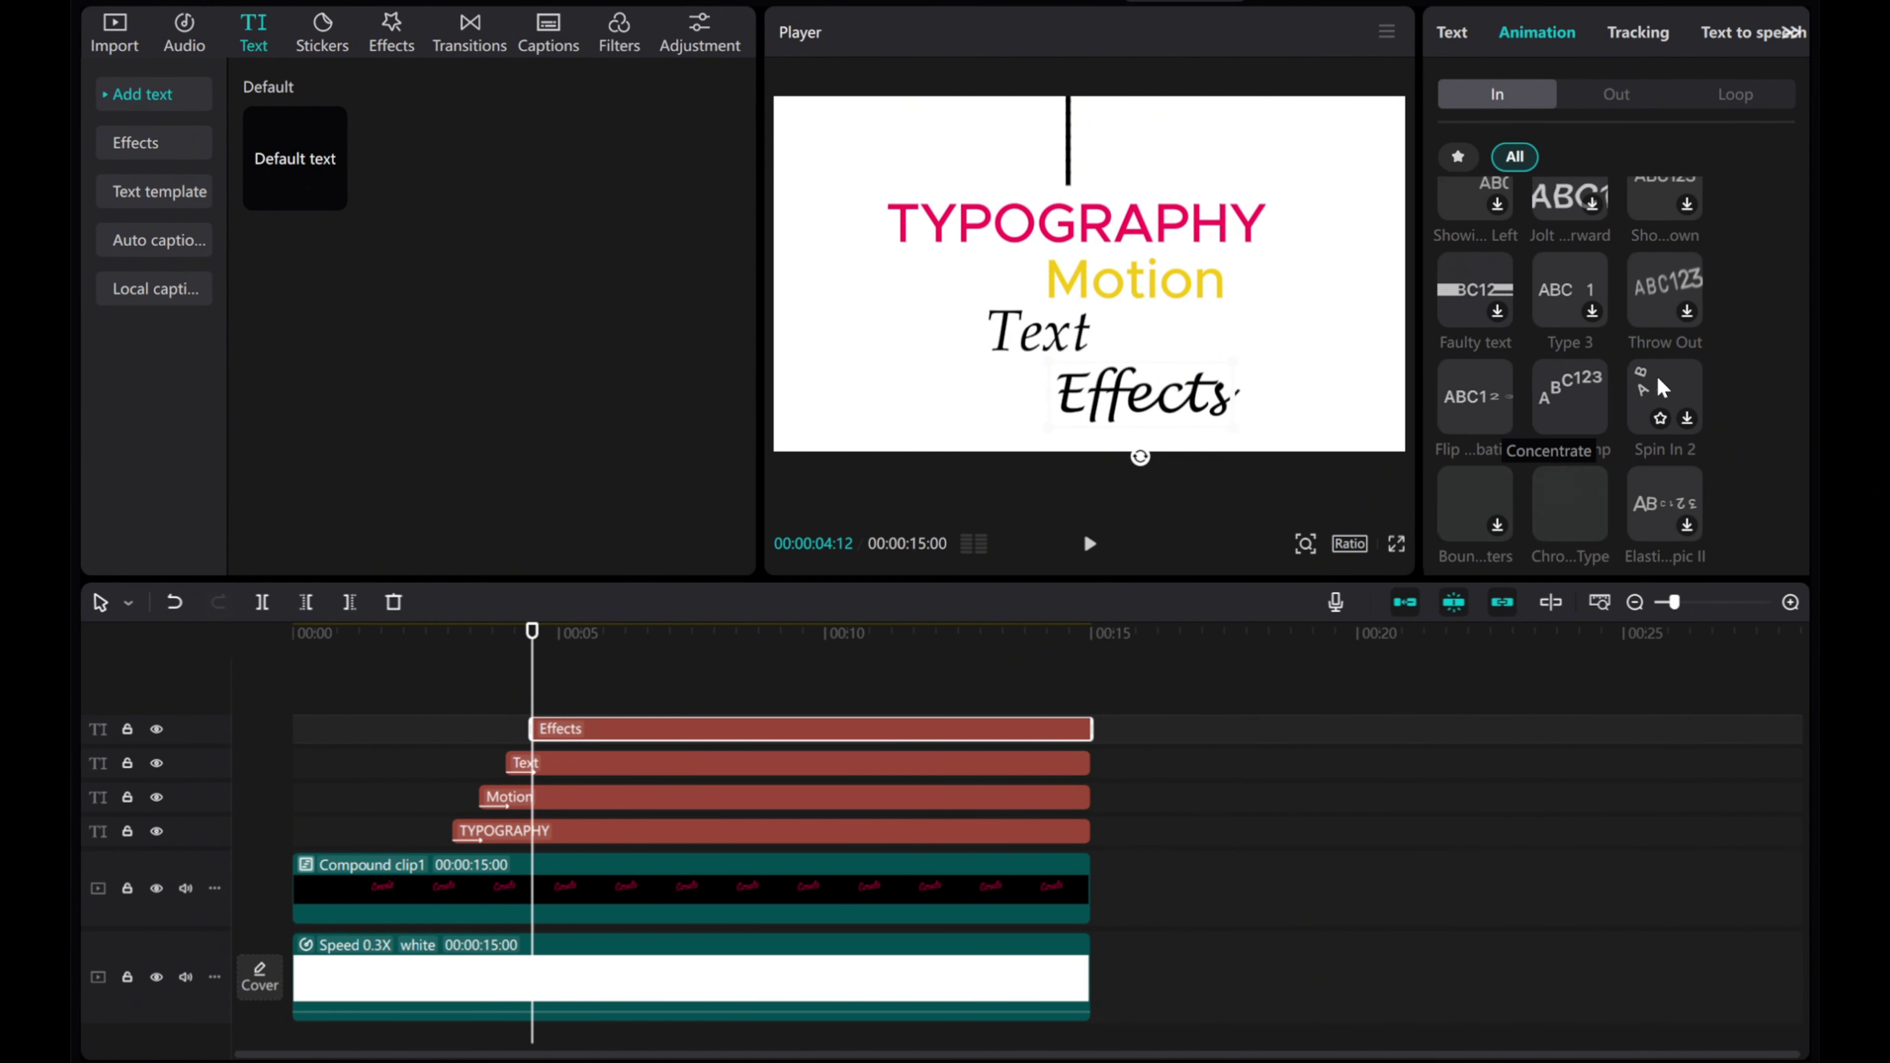
click(1645, 393)
scroll(1644, 393, down, 1)
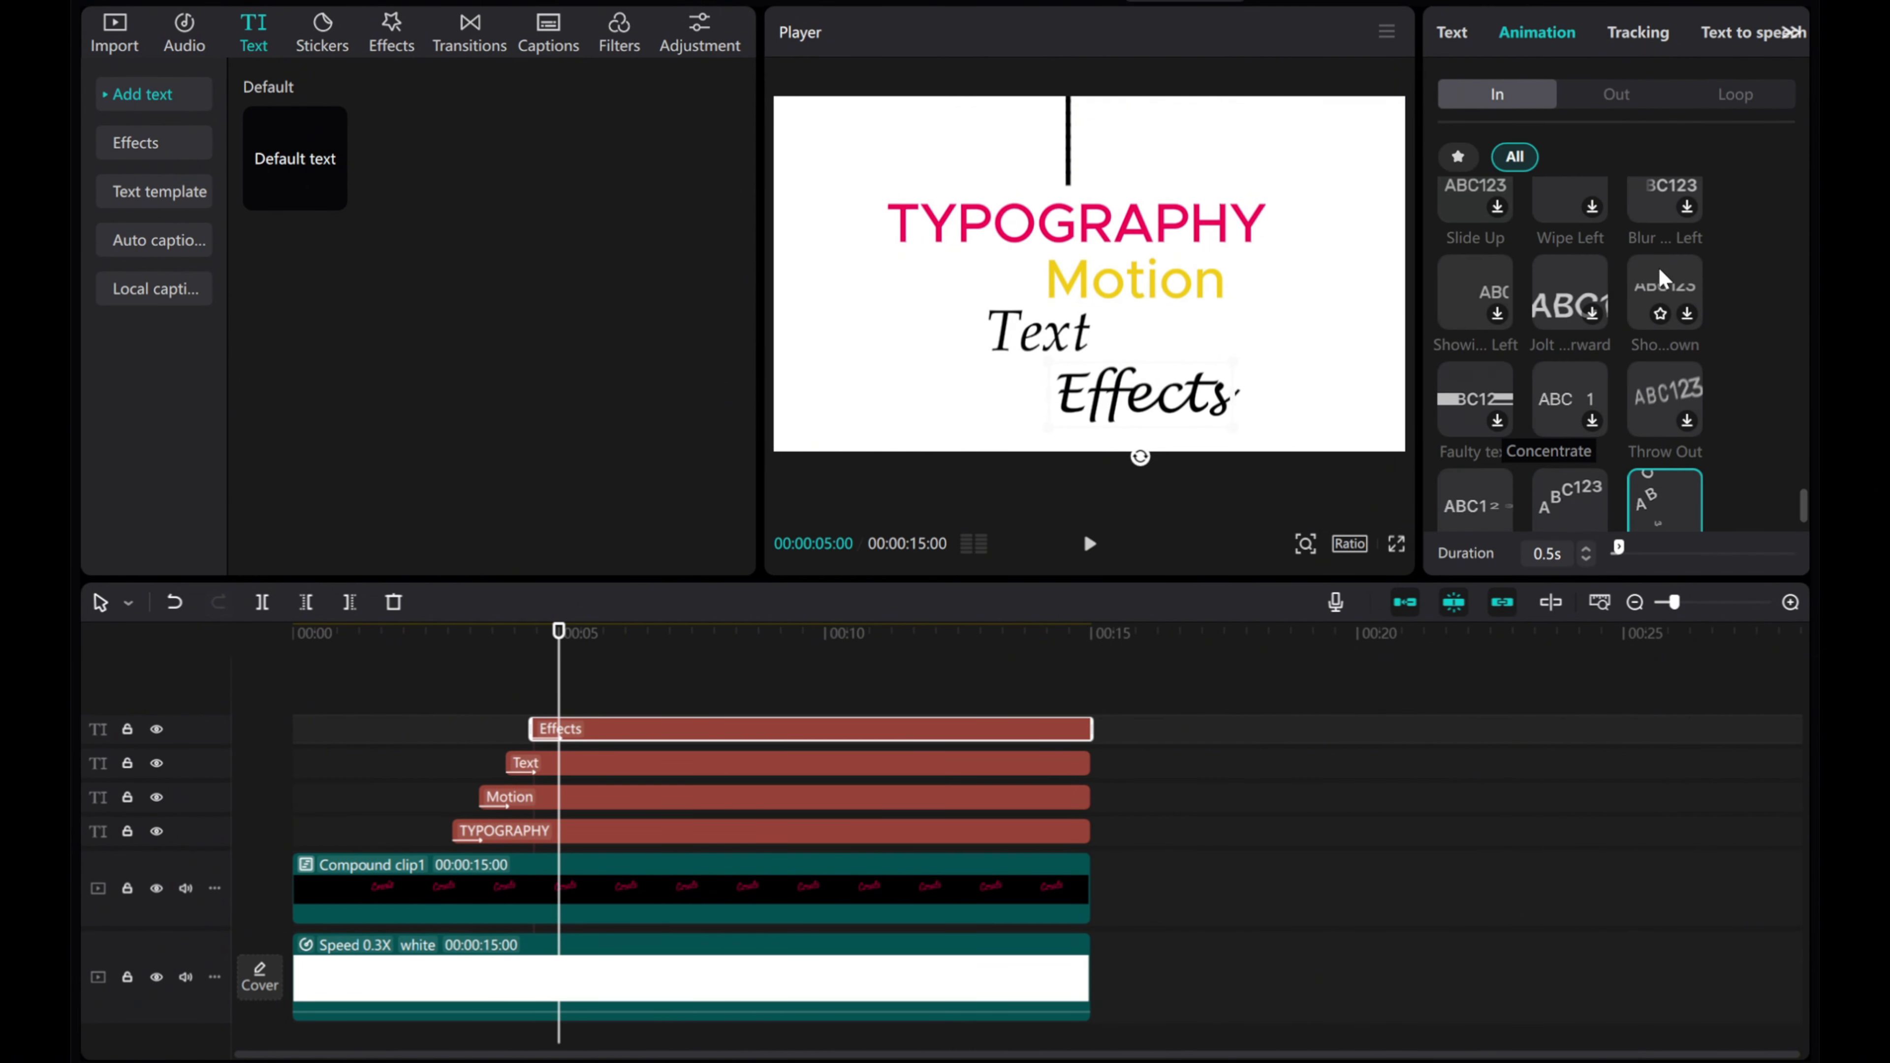
click(1656, 469)
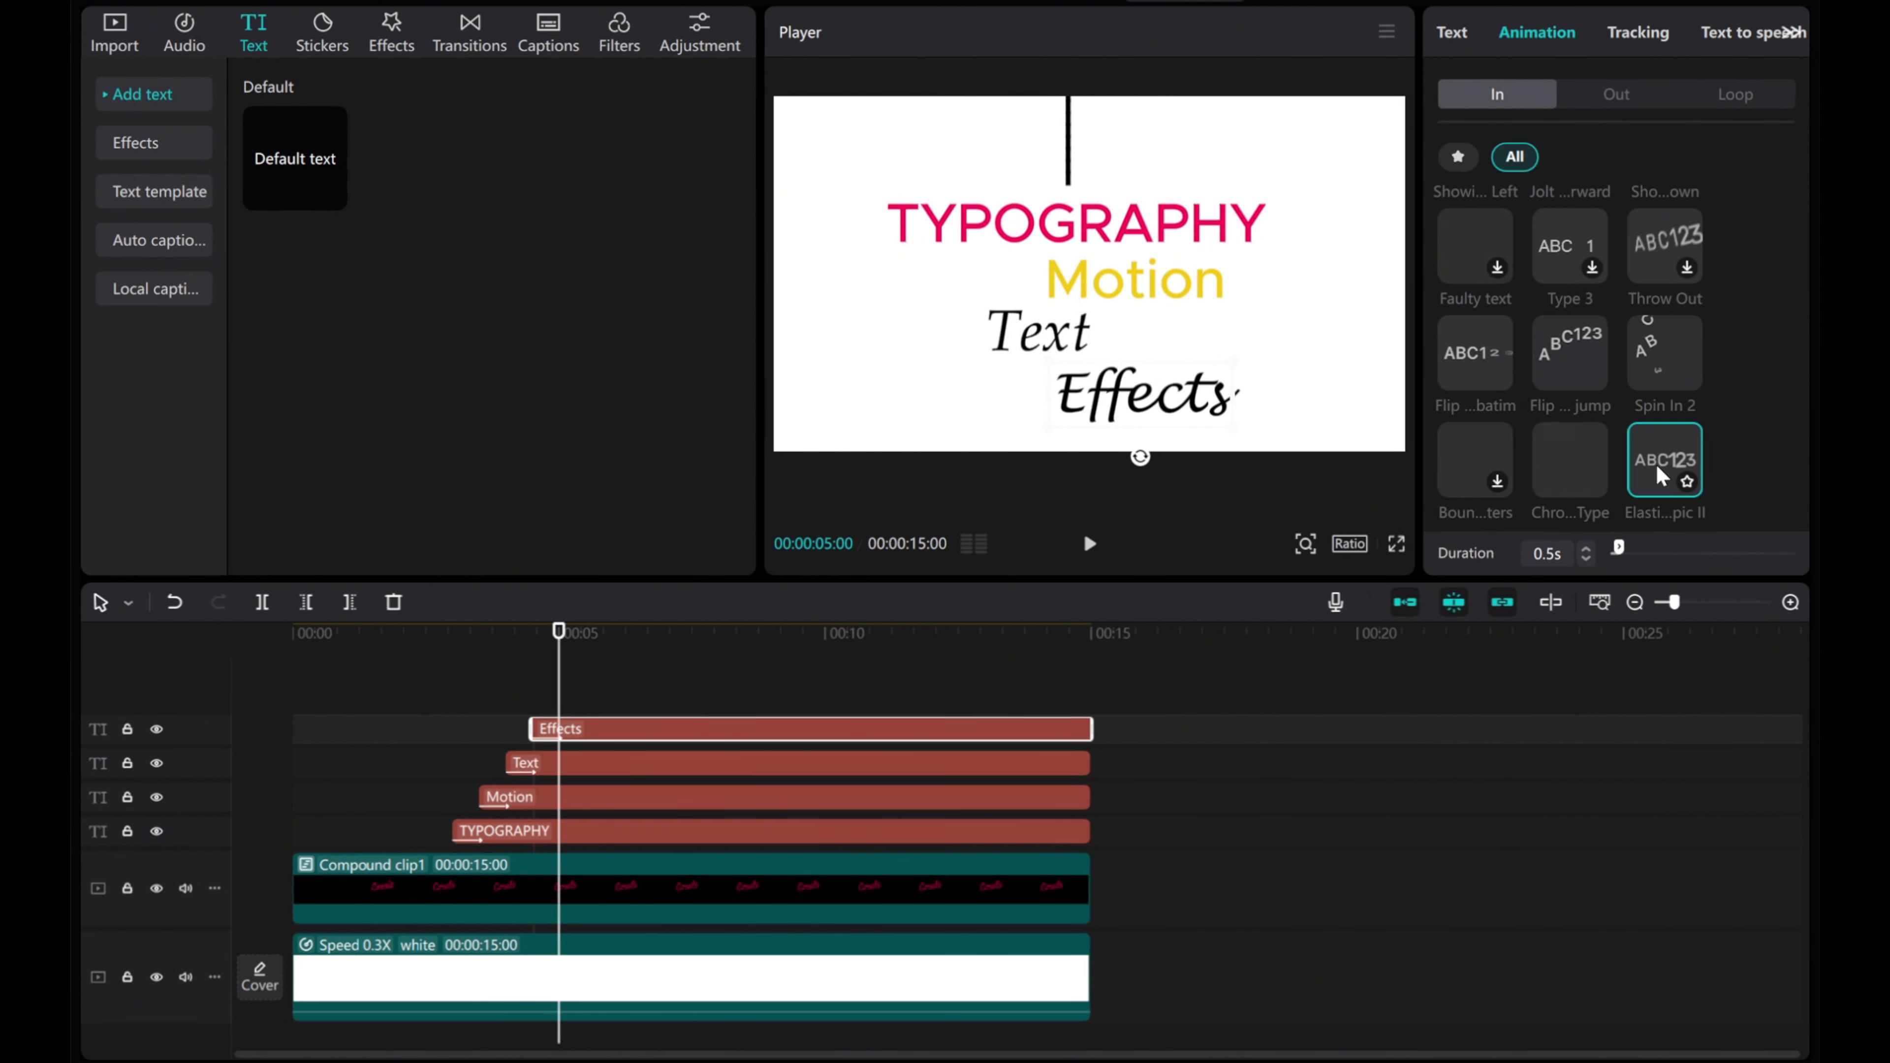
click(1557, 467)
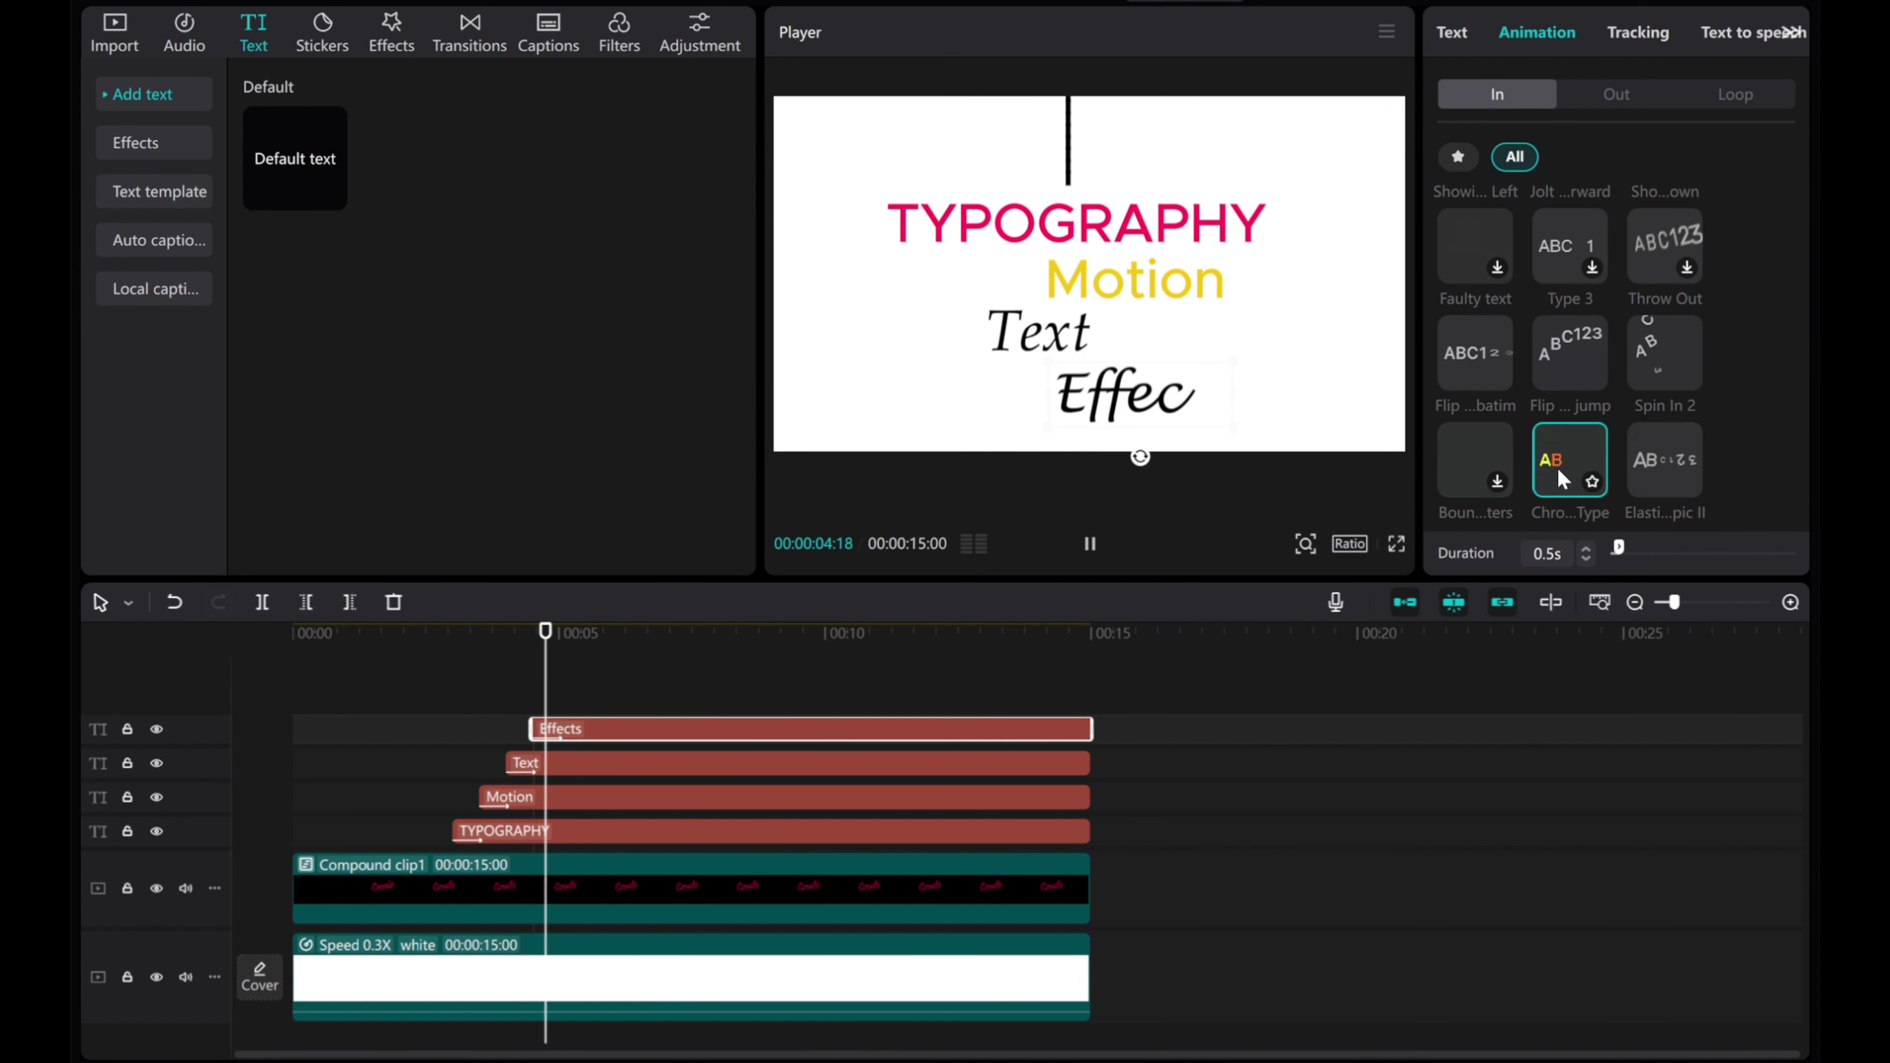
click(1448, 451)
scroll(1485, 314, up, 3)
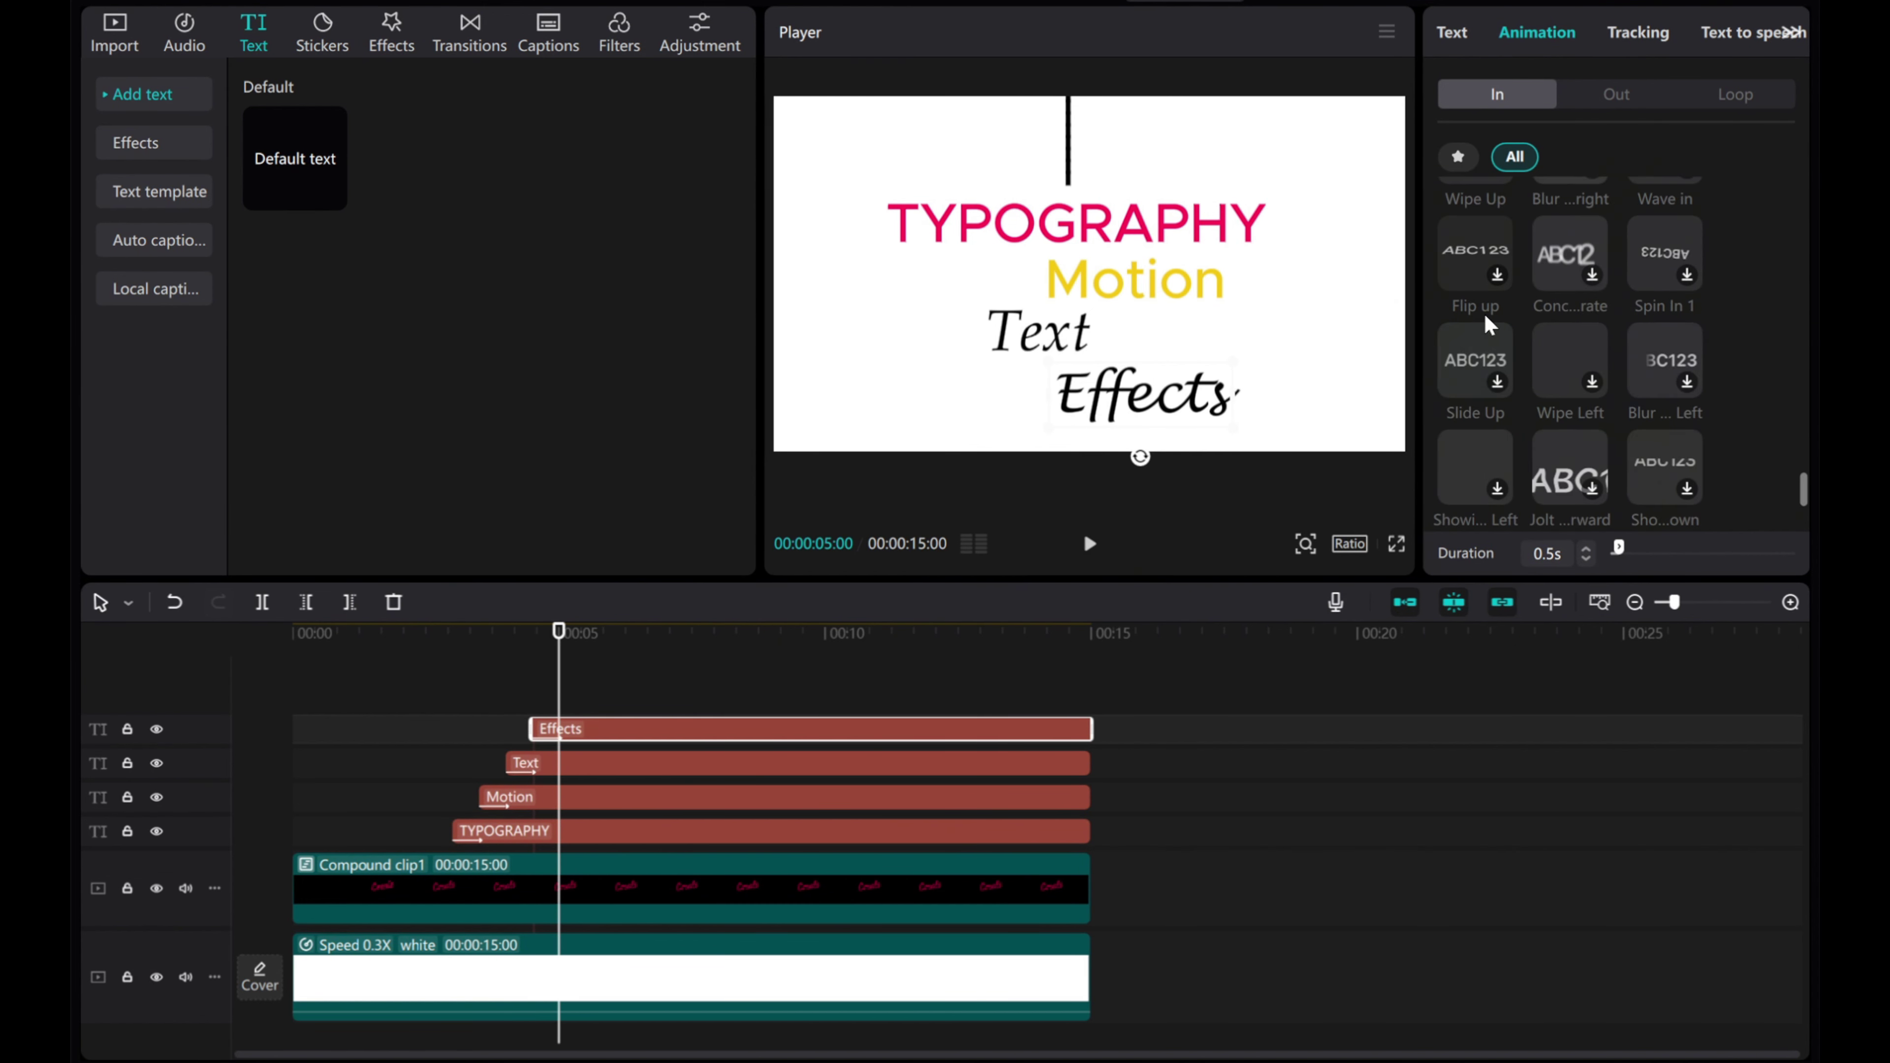
click(1473, 466)
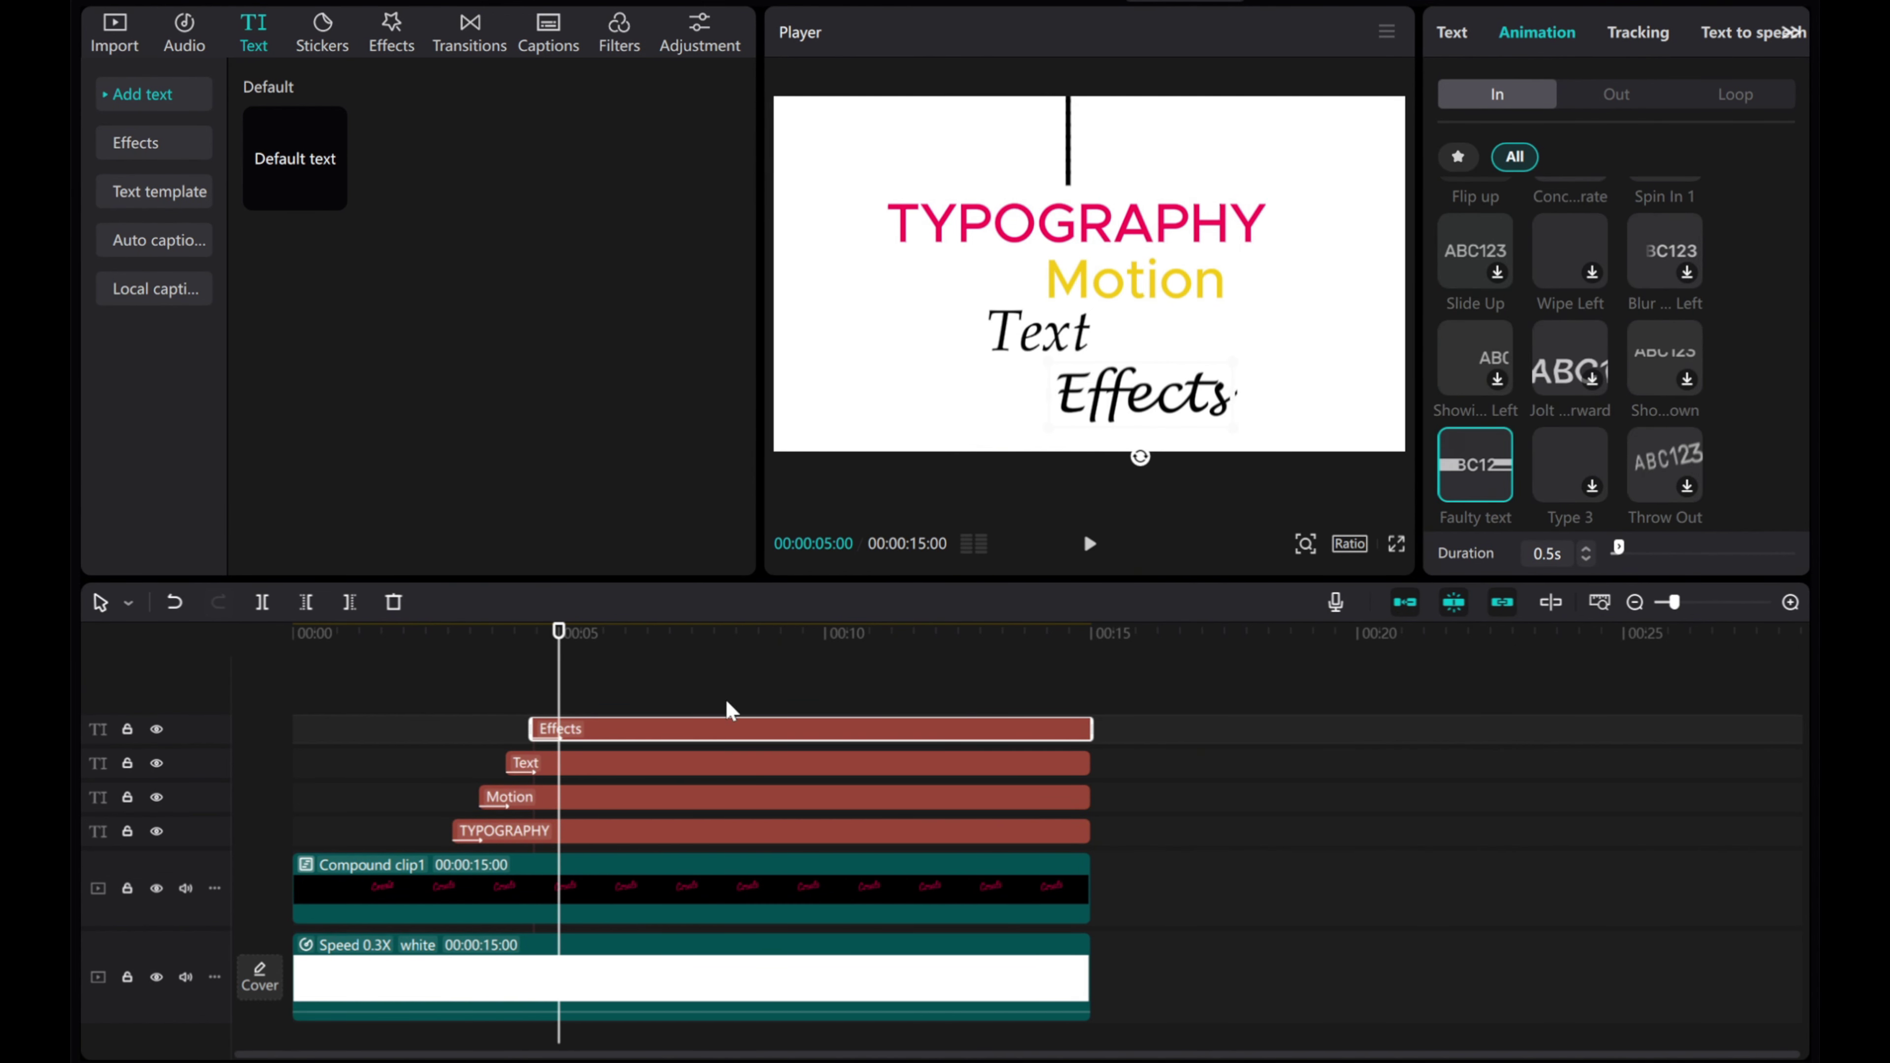
- Play the sequence from the beginning to review the text animation
drag(559, 706, 221, 678)
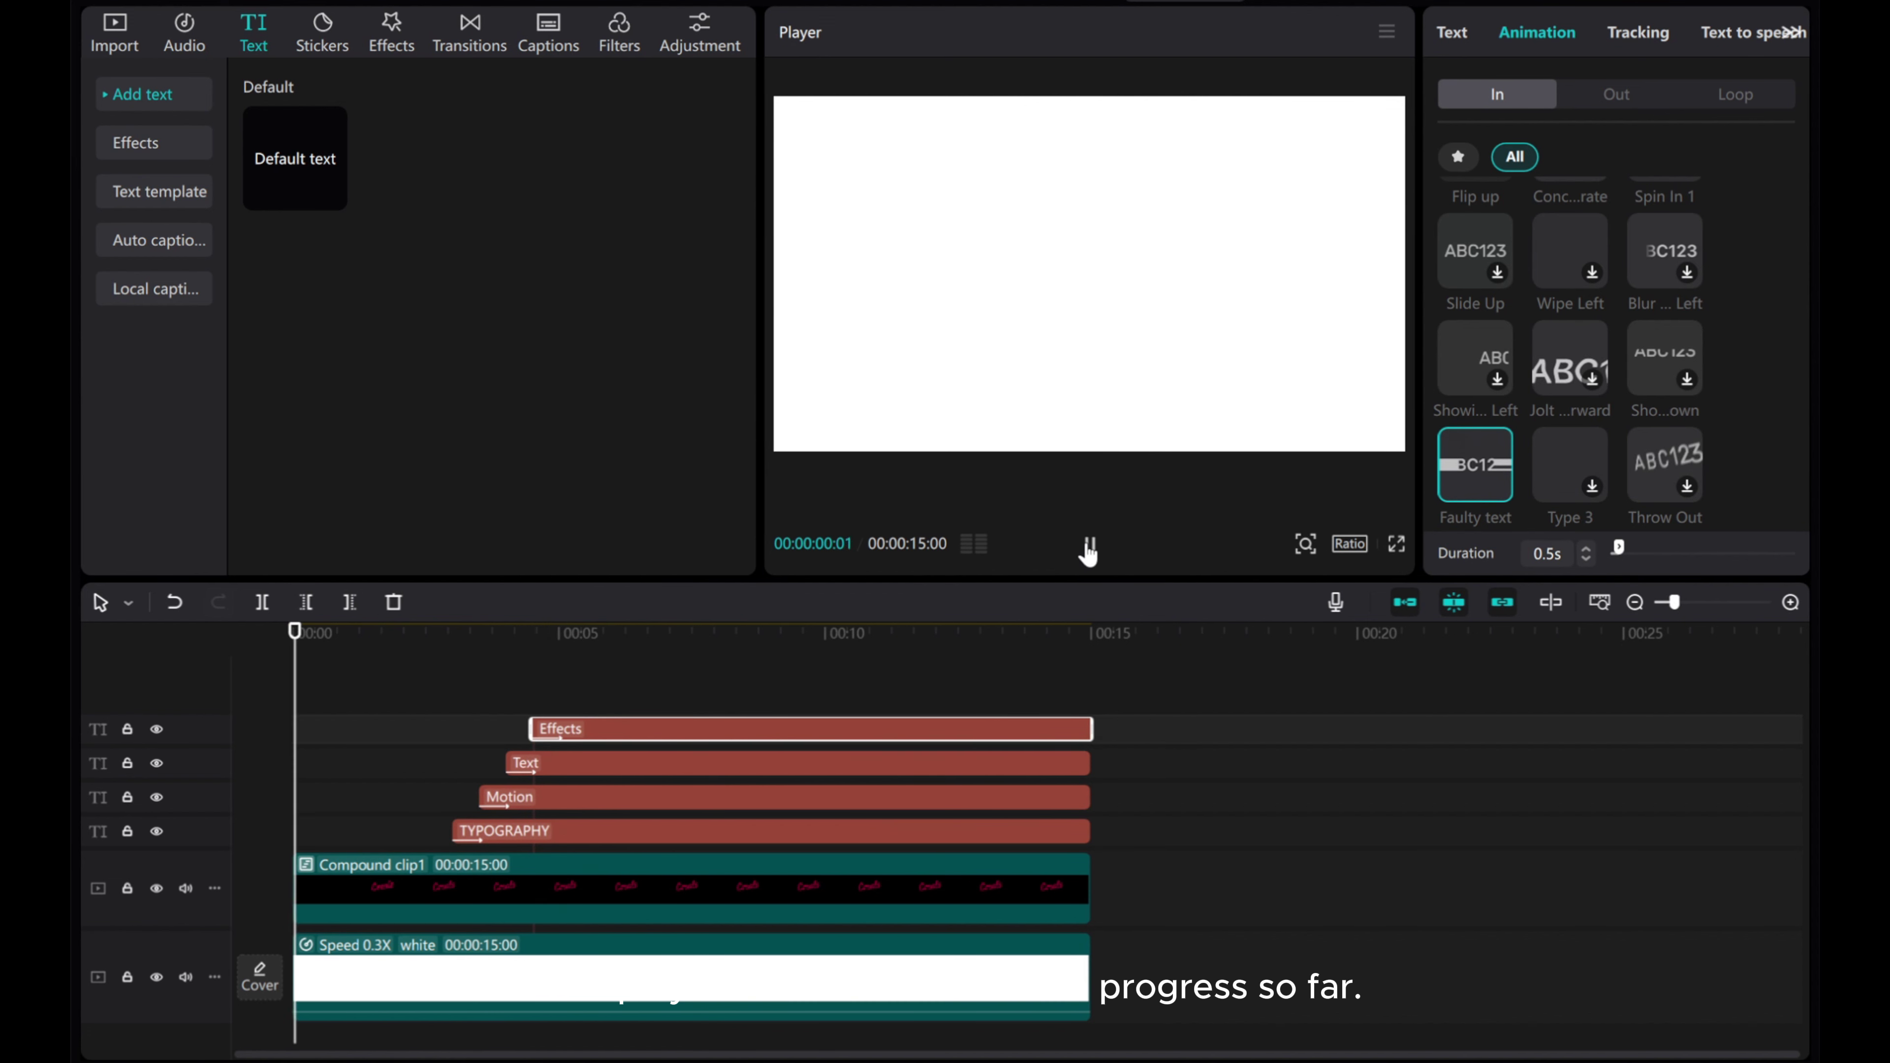
click(1088, 546)
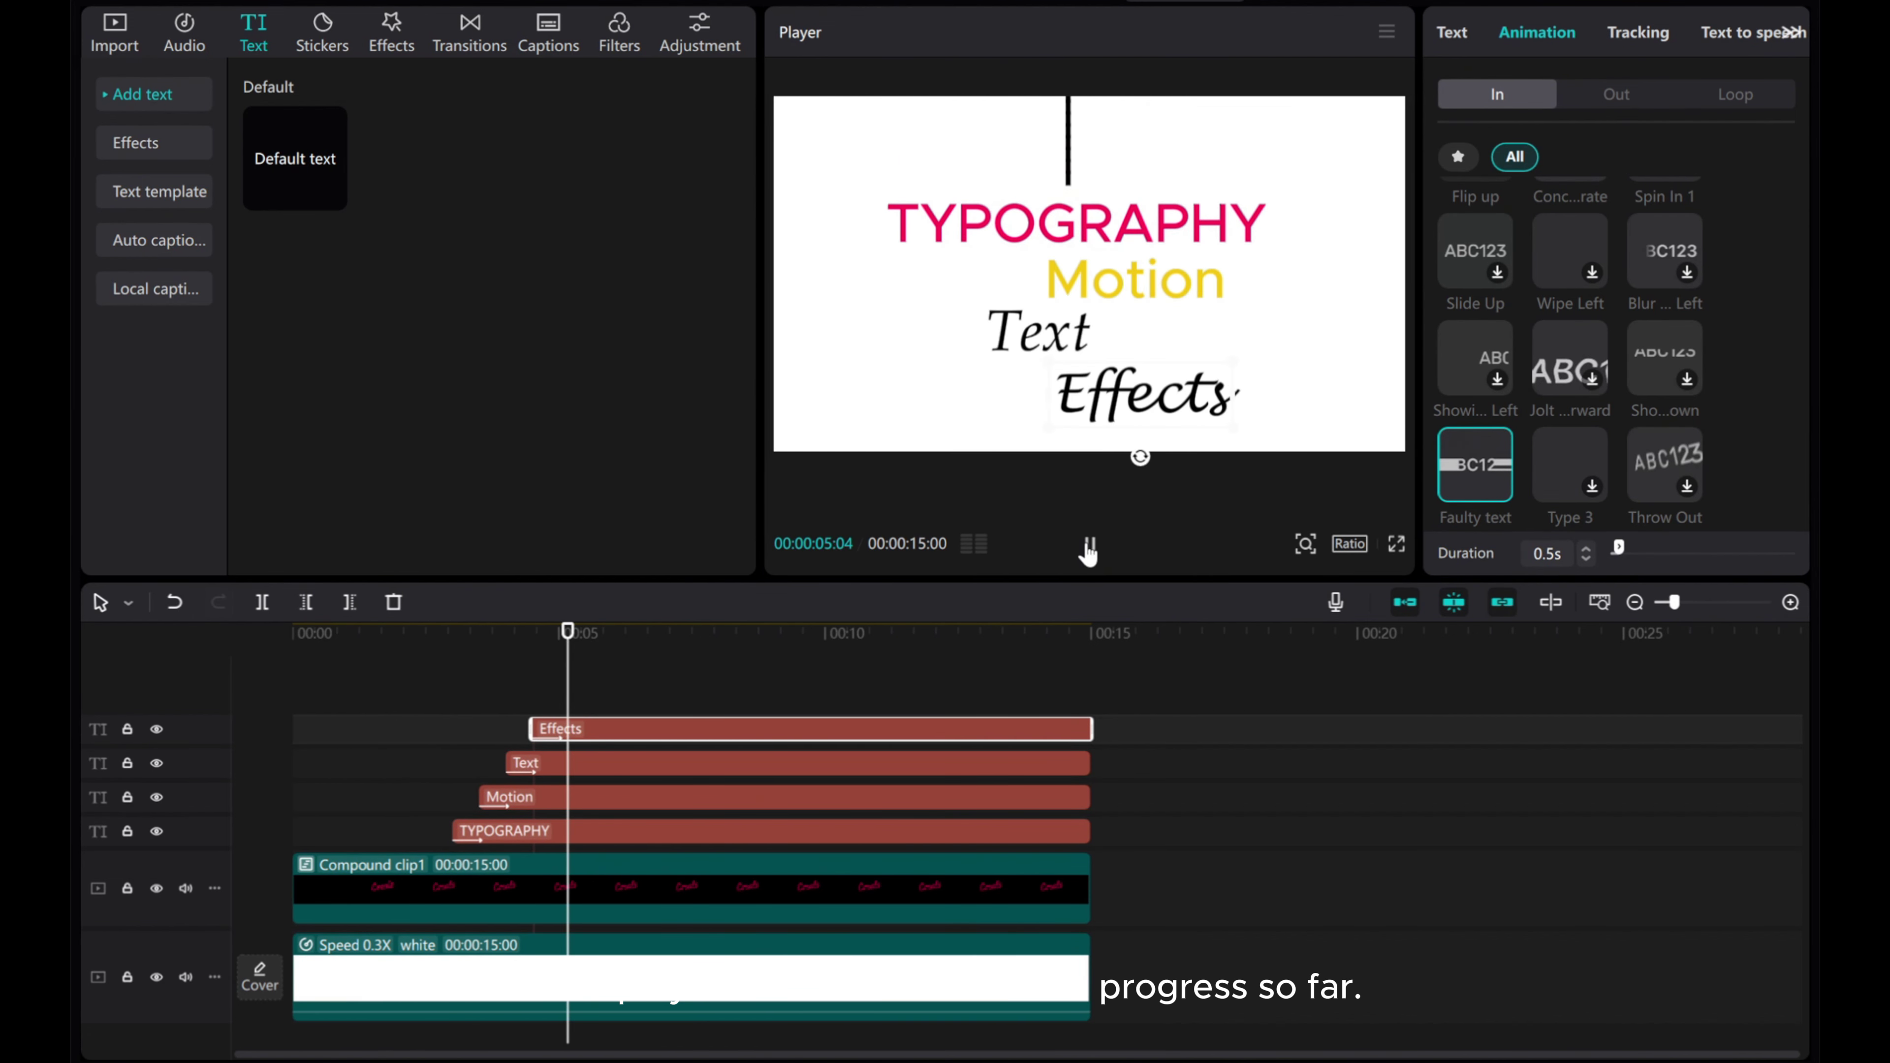
click(1088, 546)
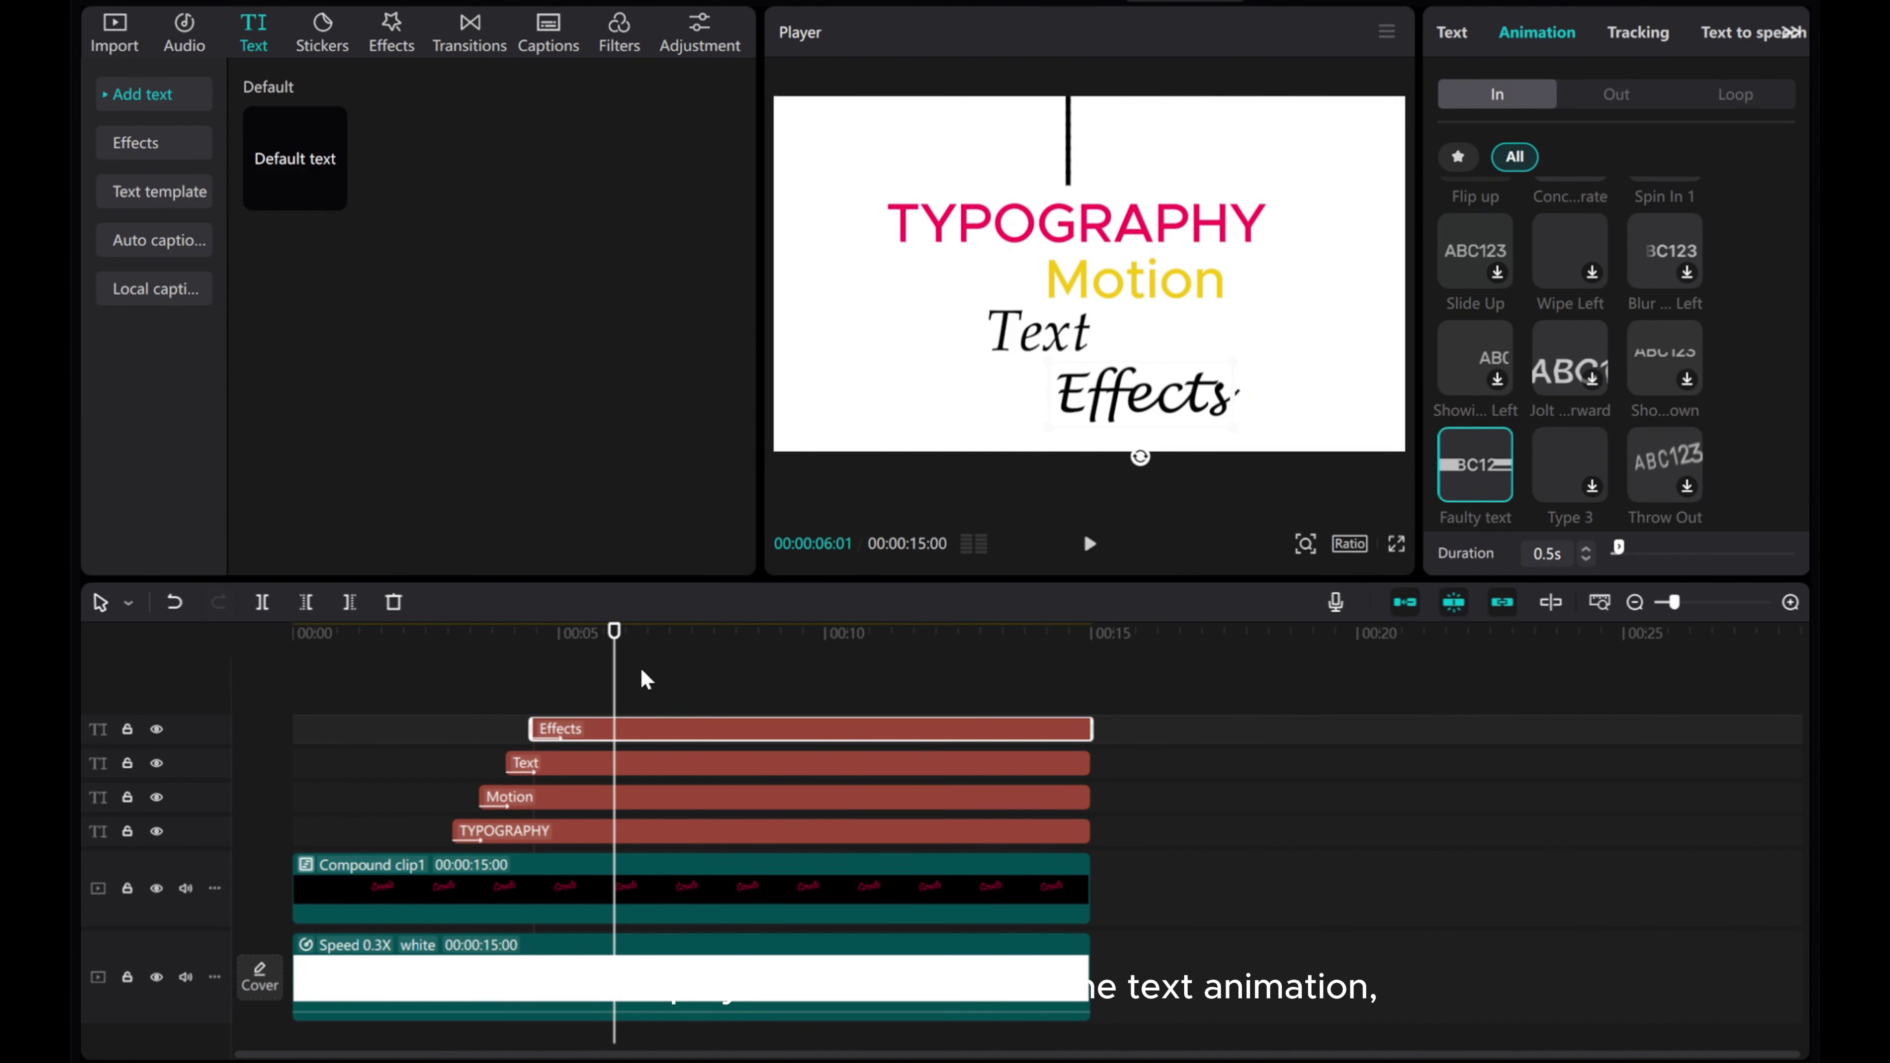
- Move the playhead to 00:00:05:03 and combine the four text clips and Compound clip1 into a new compound clip
drag(613, 693, 684, 910)
scroll(701, 896, down, 1)
right_click(683, 835)
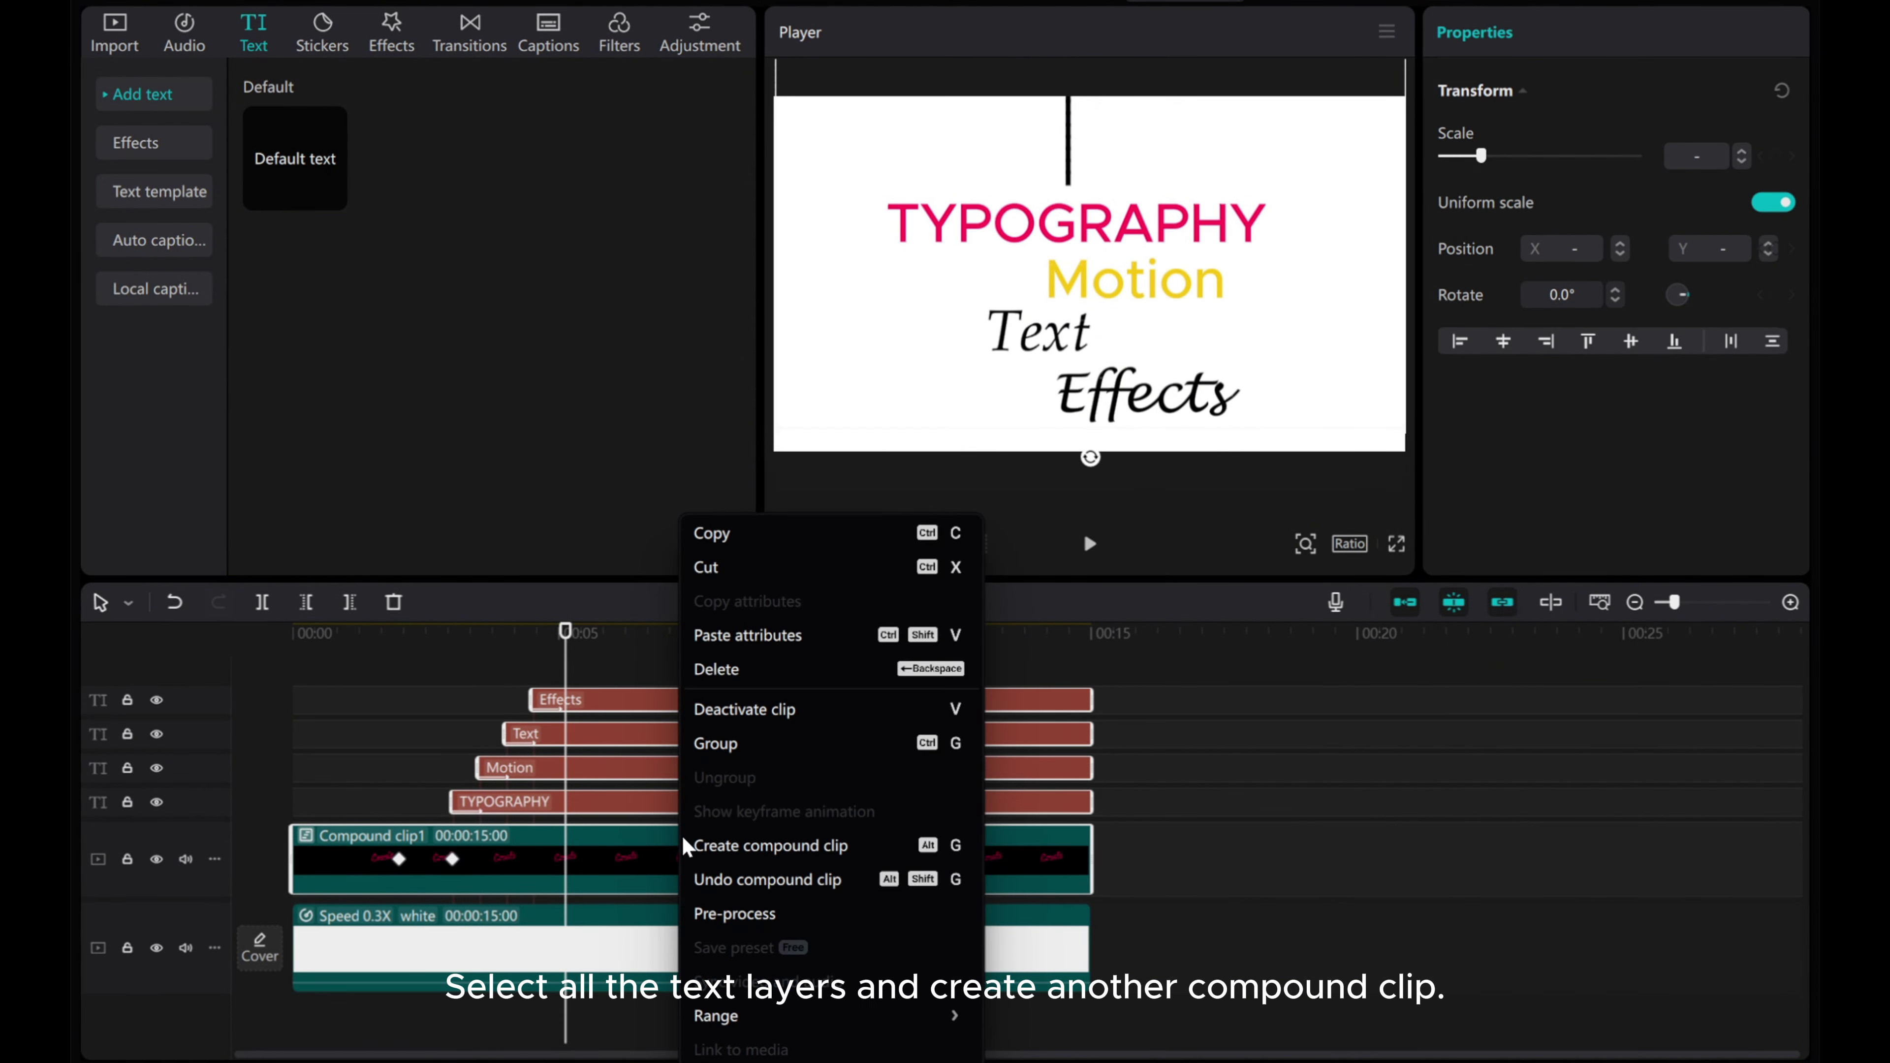
click(753, 848)
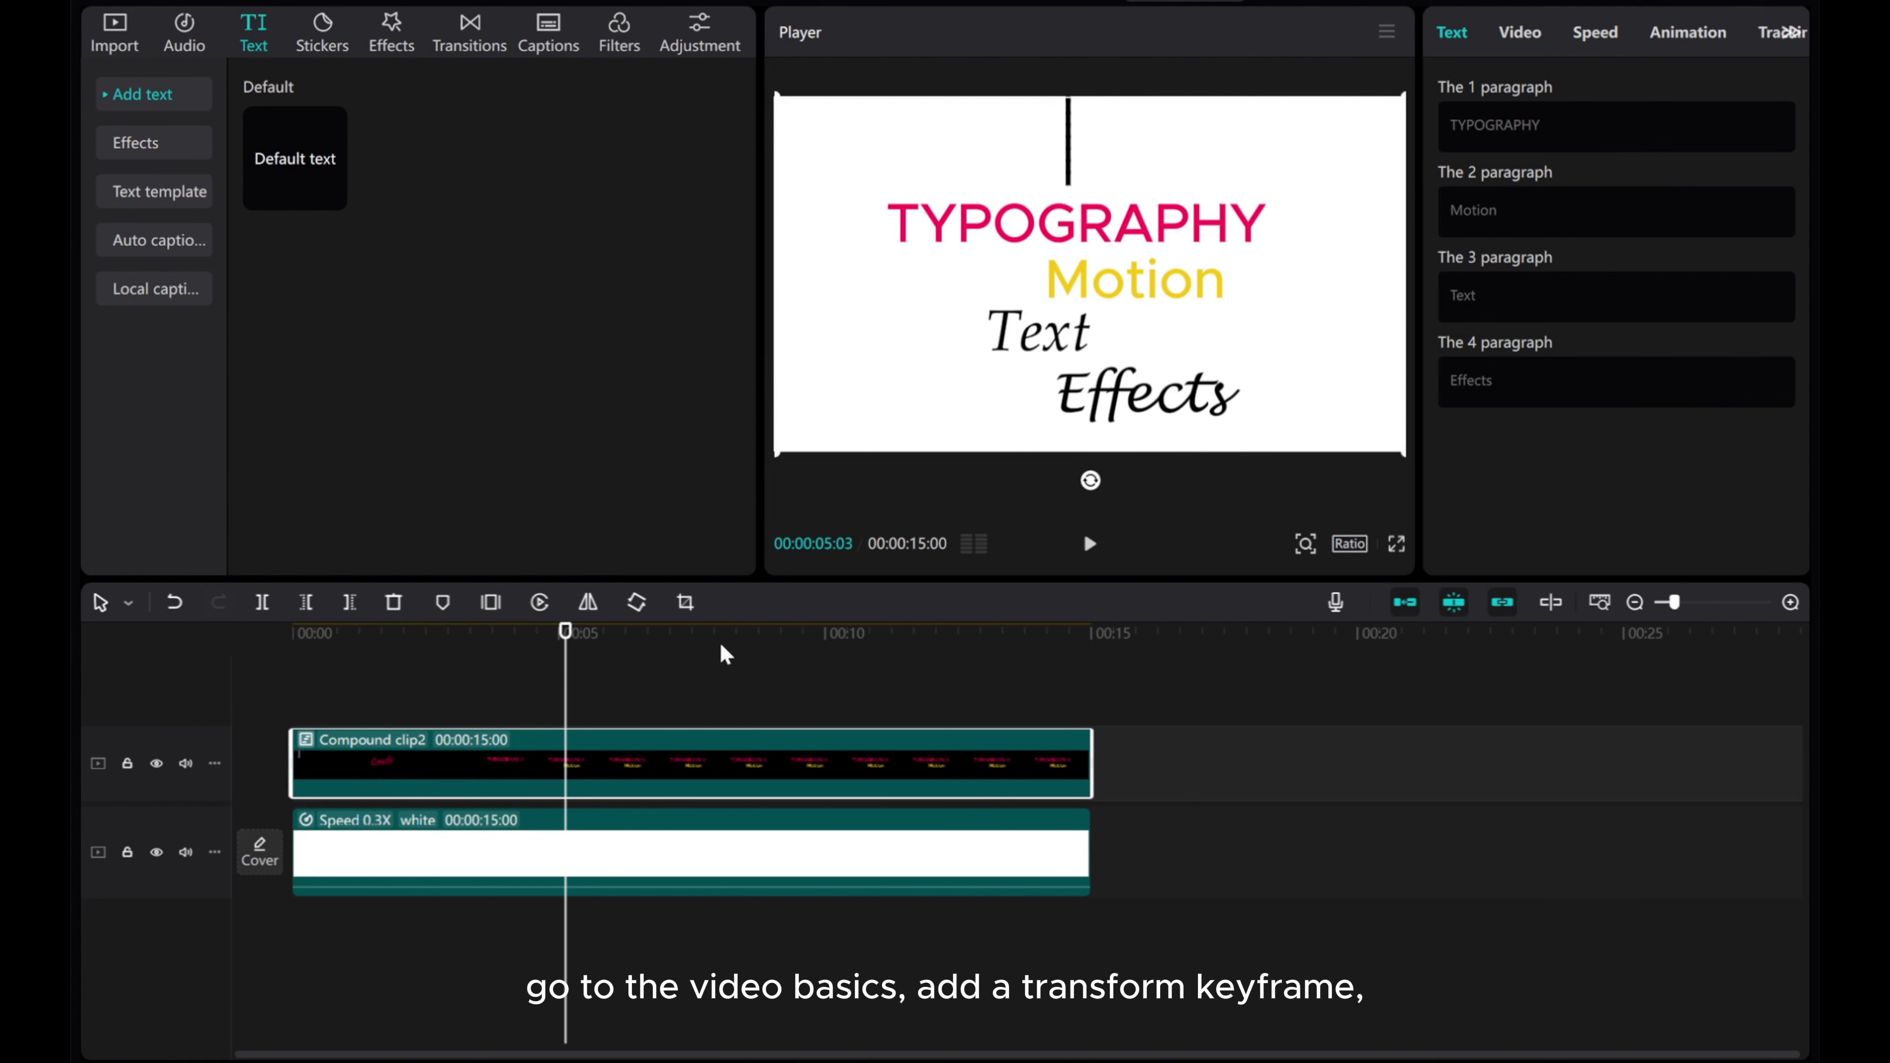
- Add a transform keyframe to the compound clip at 00:00:05:03, and at 00:00:06:03 rotate it to -90° and move it to X -2067
click(1521, 33)
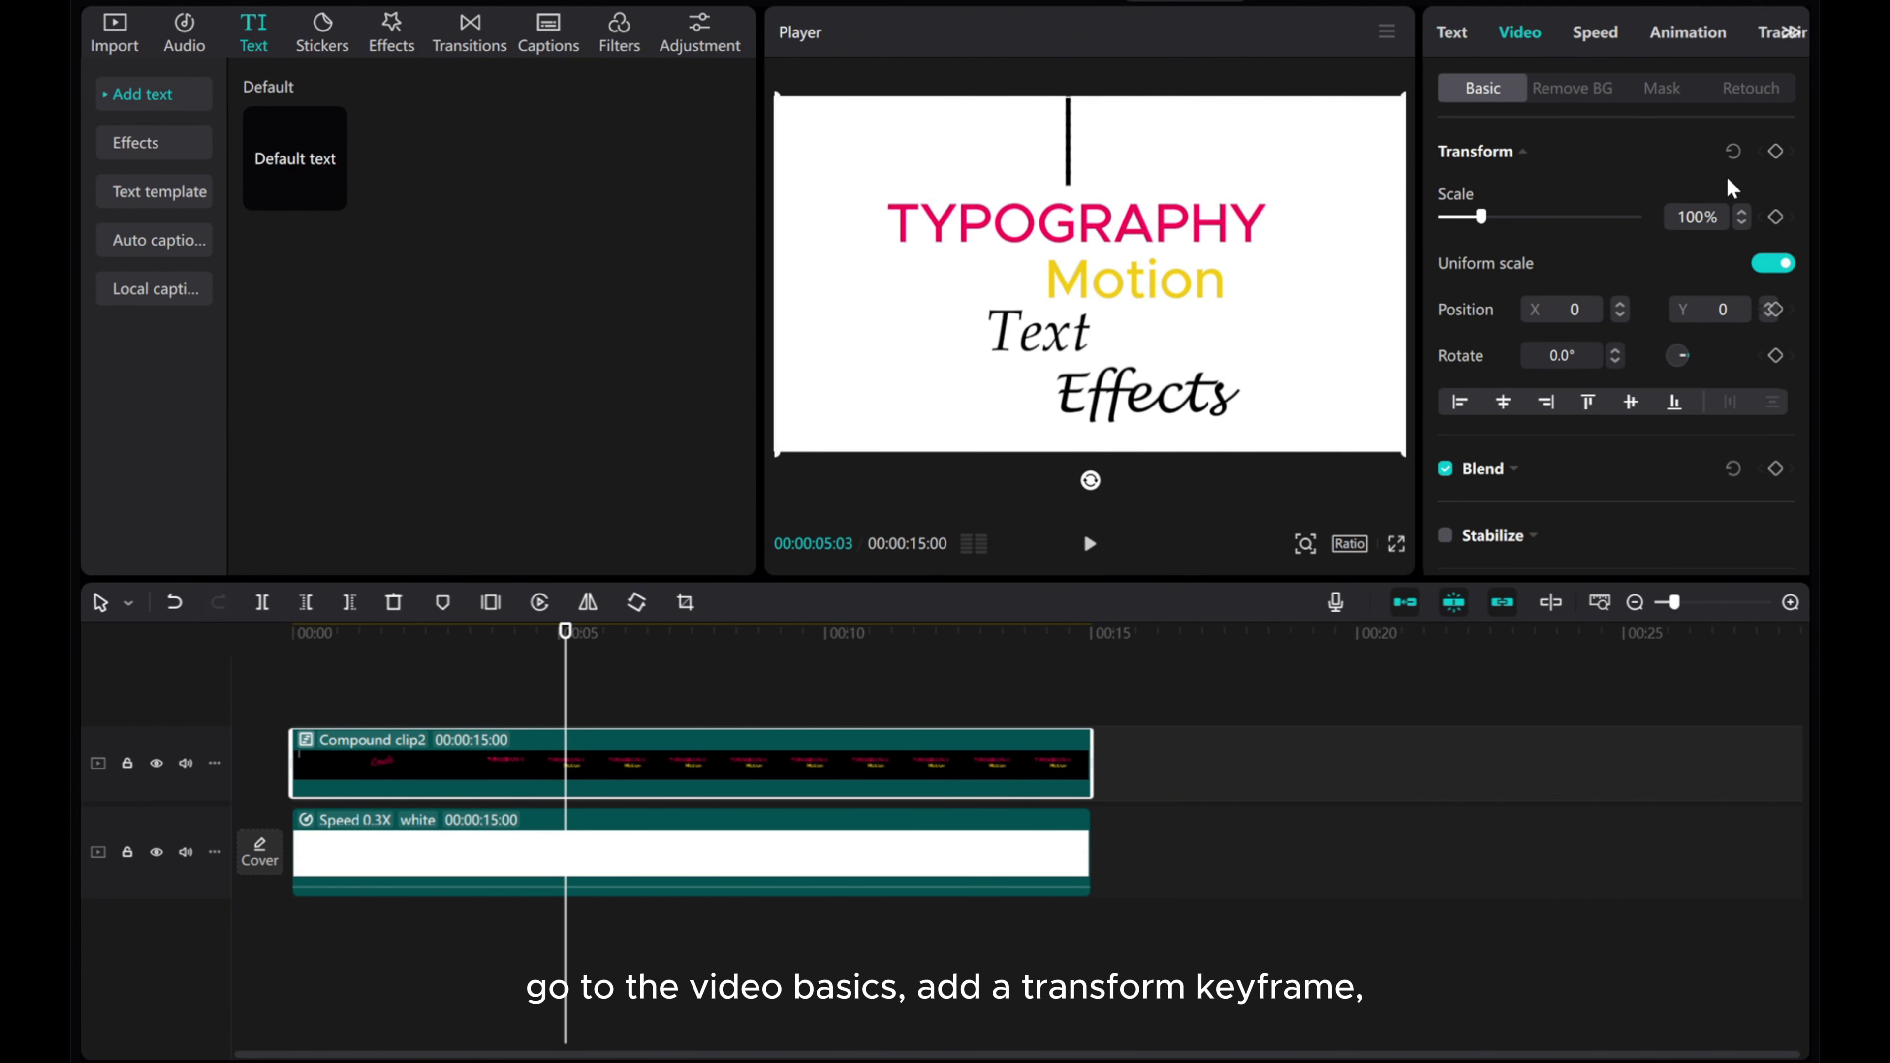
click(1777, 154)
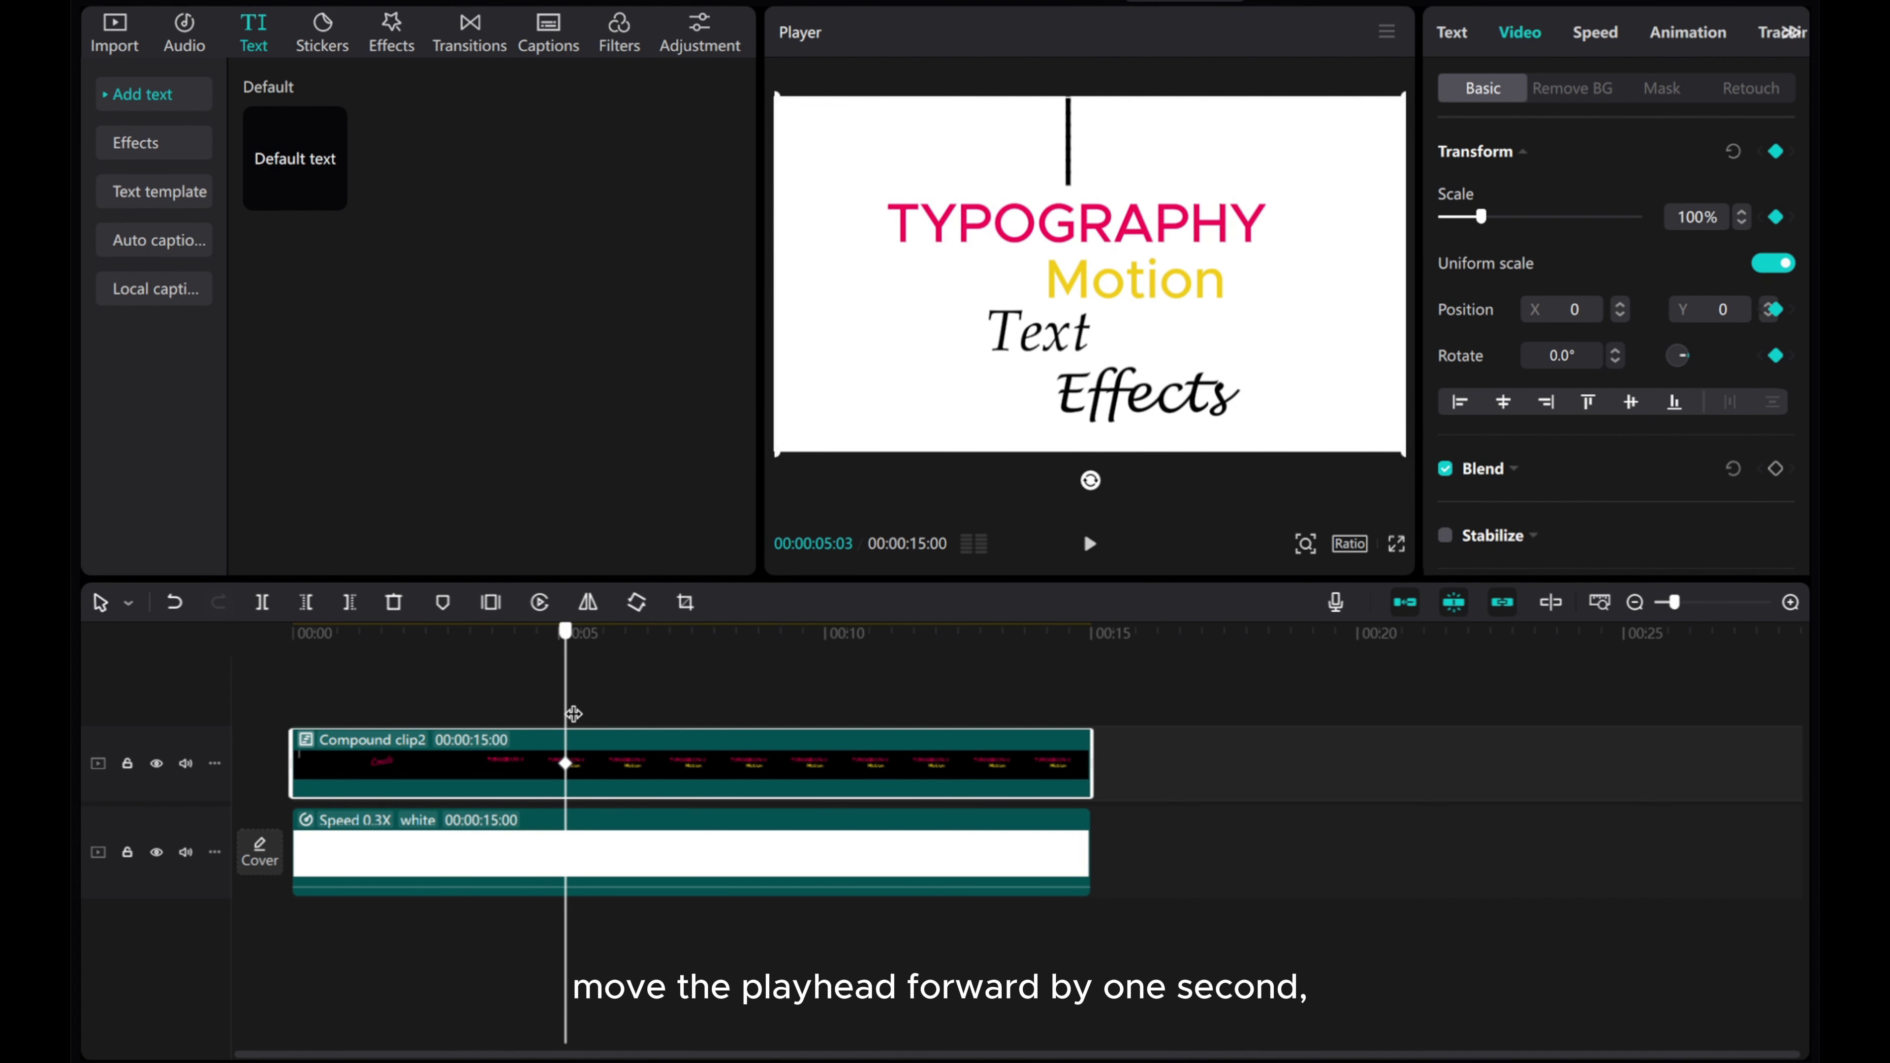
drag(574, 715, 618, 718)
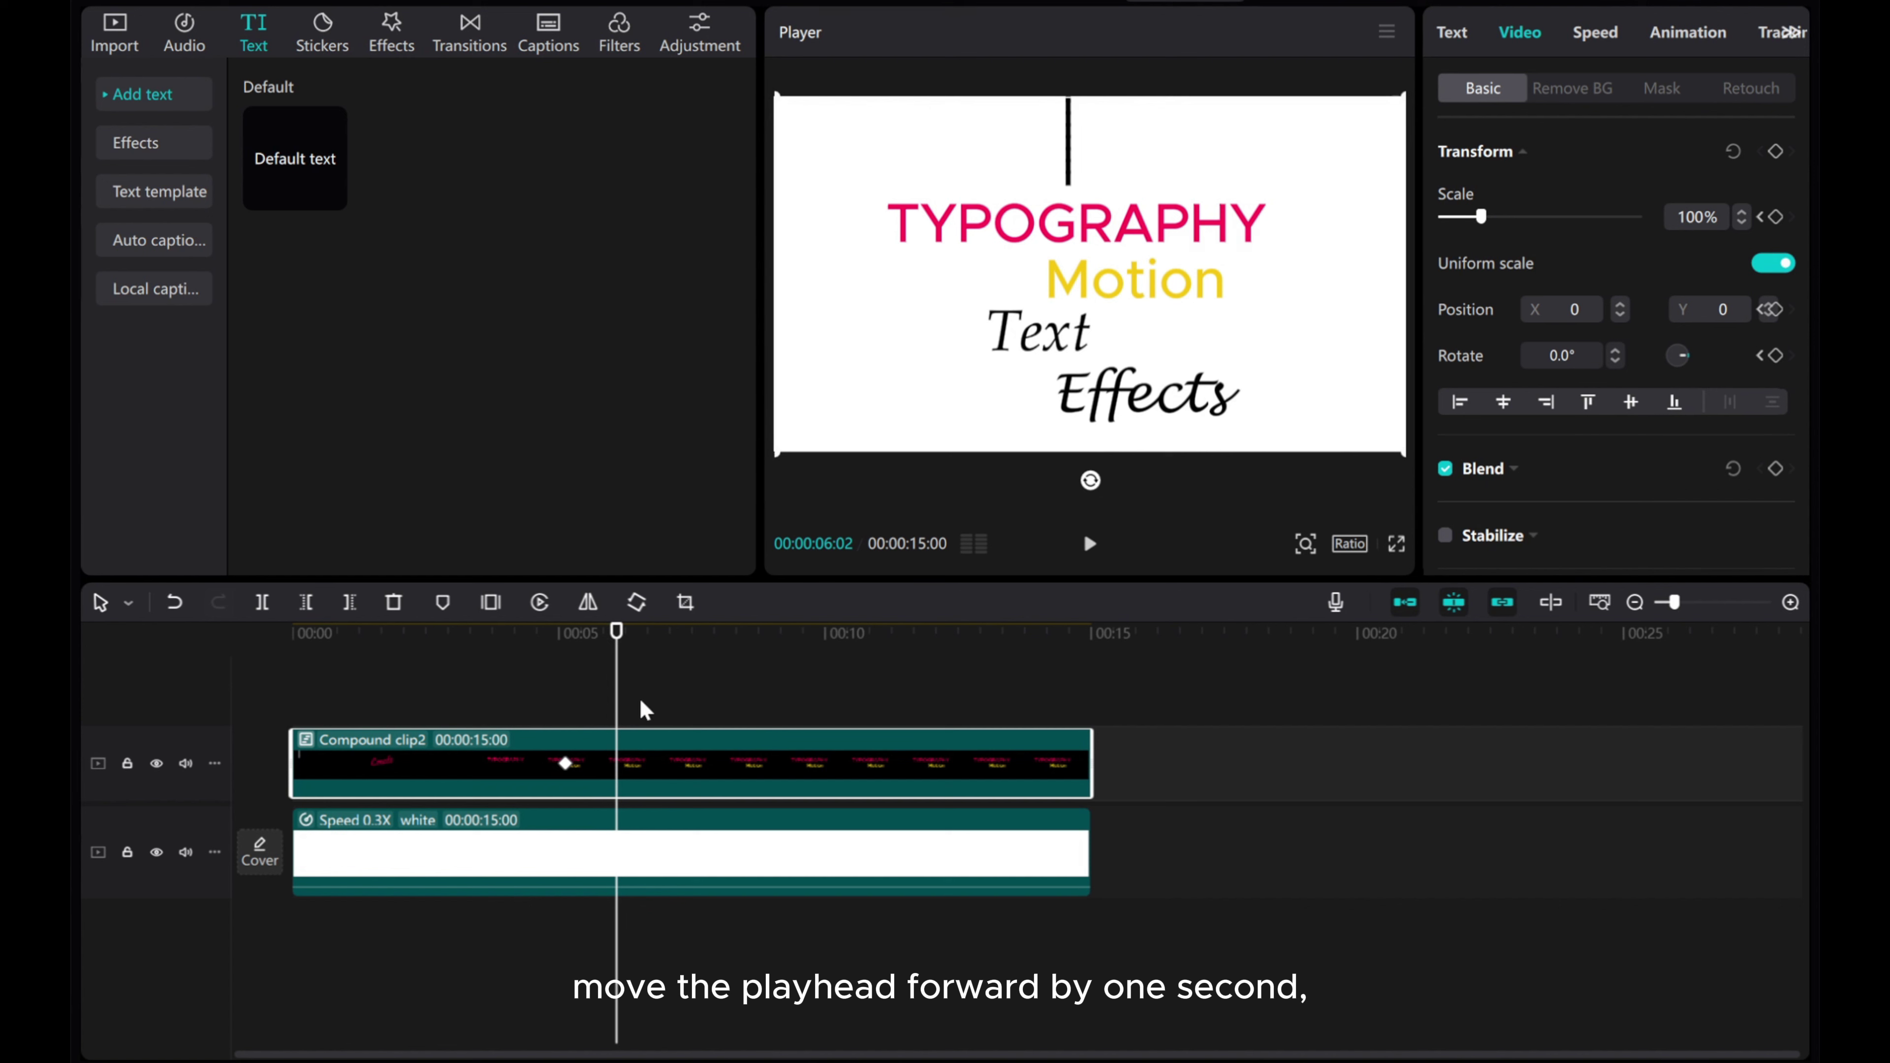
key(Right)
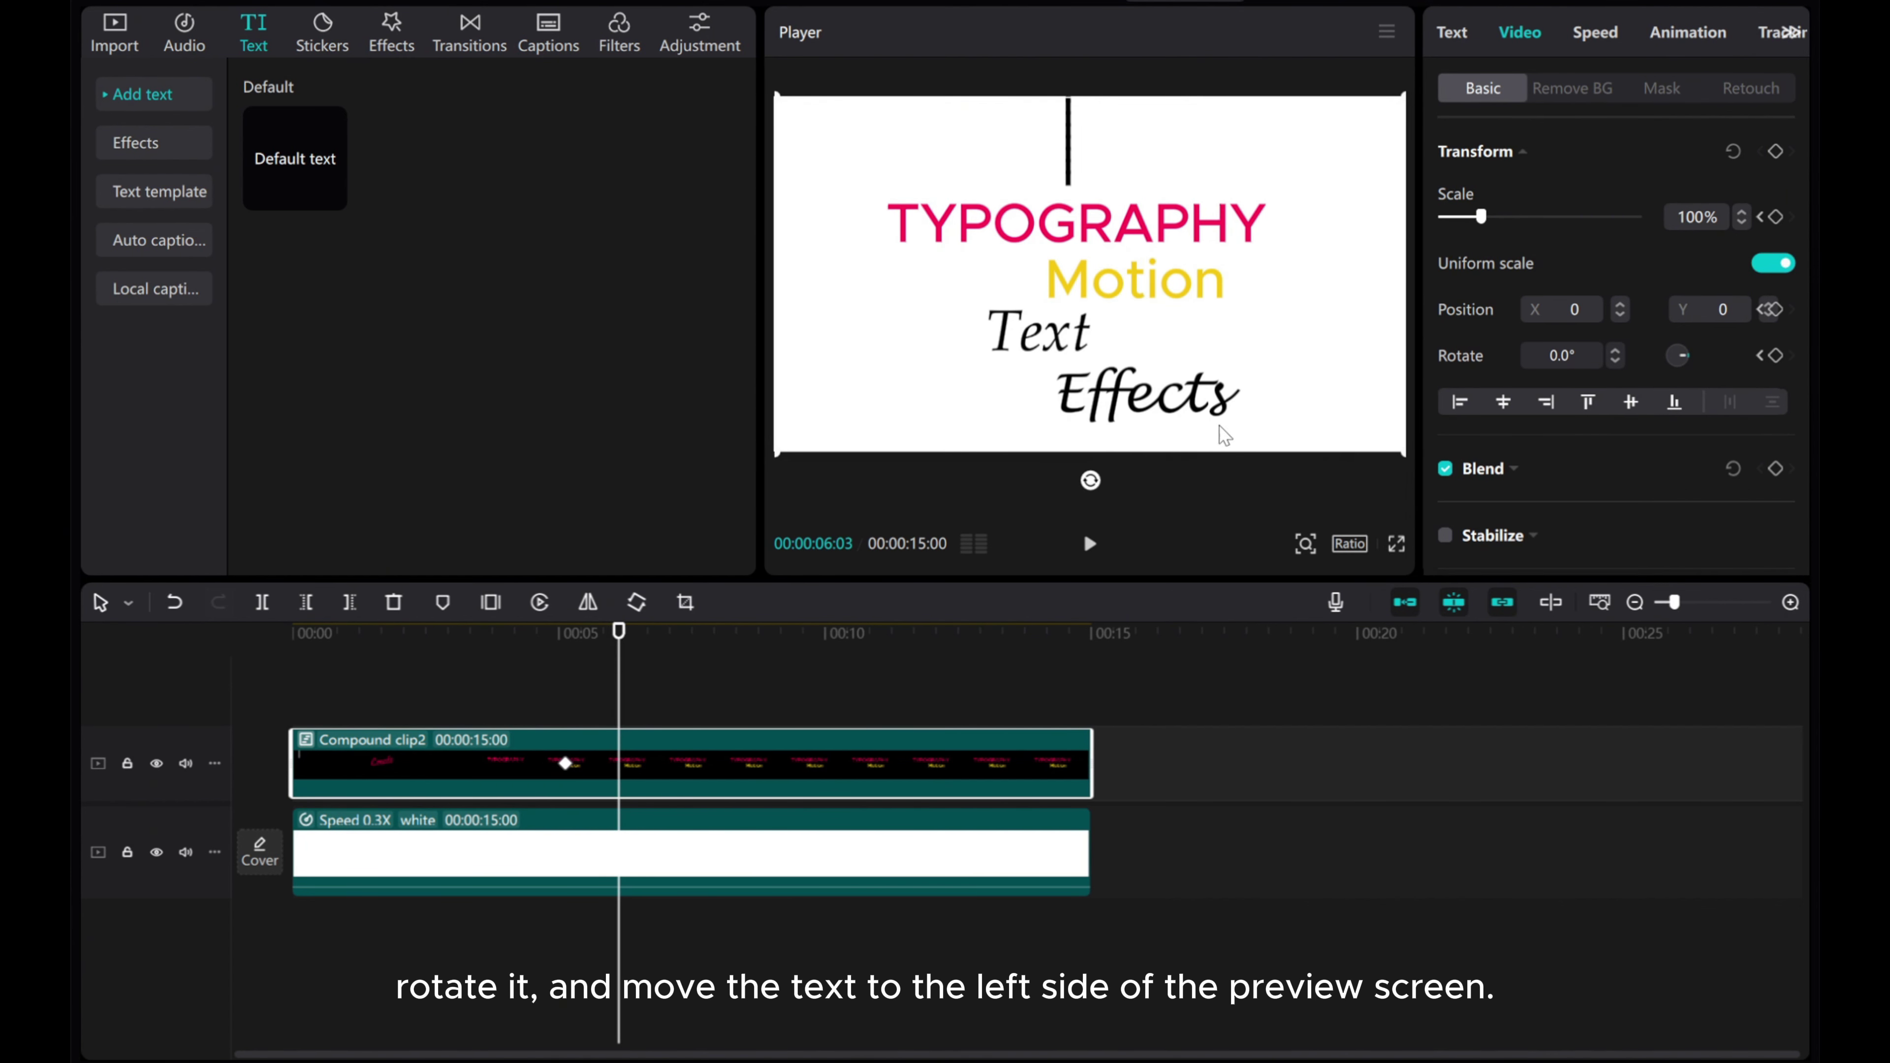
drag(1091, 482, 829, 318)
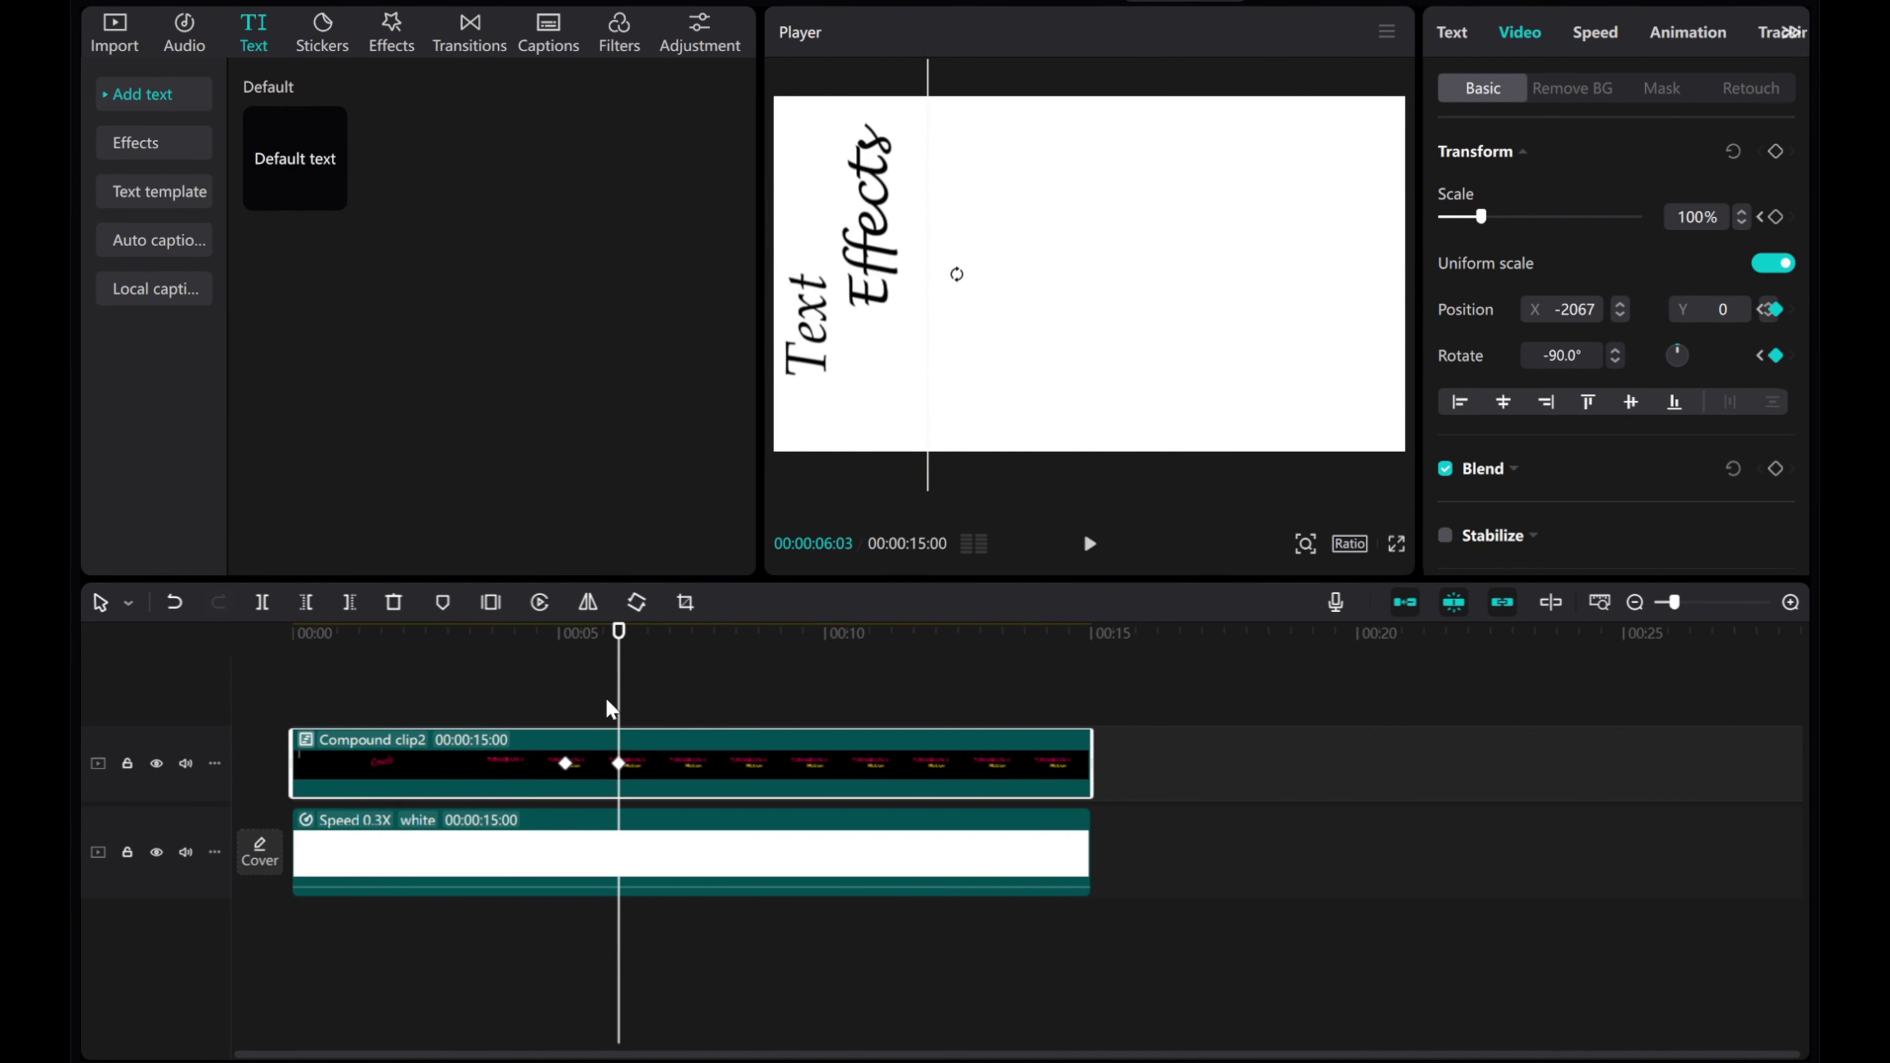
mouse_move(618, 712)
mouse_down()
mouse_move(541, 703)
mouse_move(622, 700)
mouse_up()
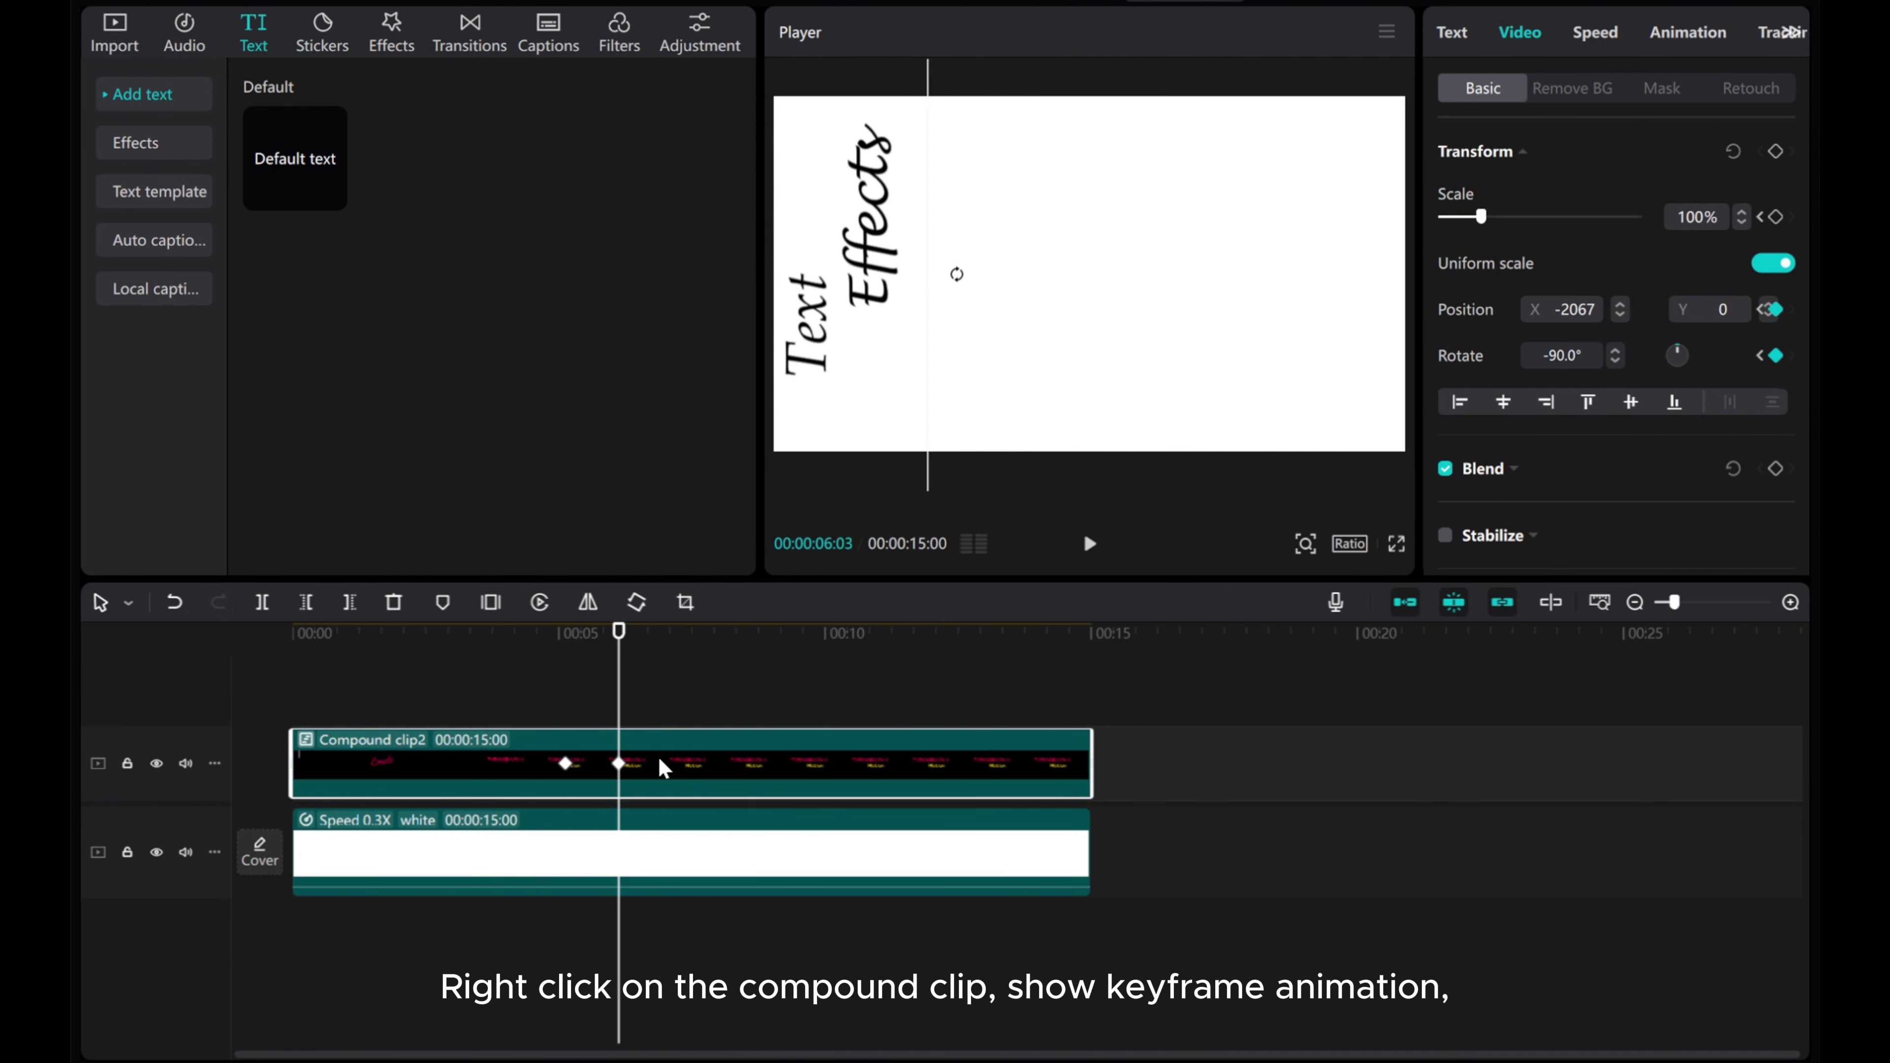
- Show the compound clip's keyframe animation and give its X keyframe at 00:00:06:03 an Auto curve, stretching the handle back to the first keyframe's time
right_click(743, 765)
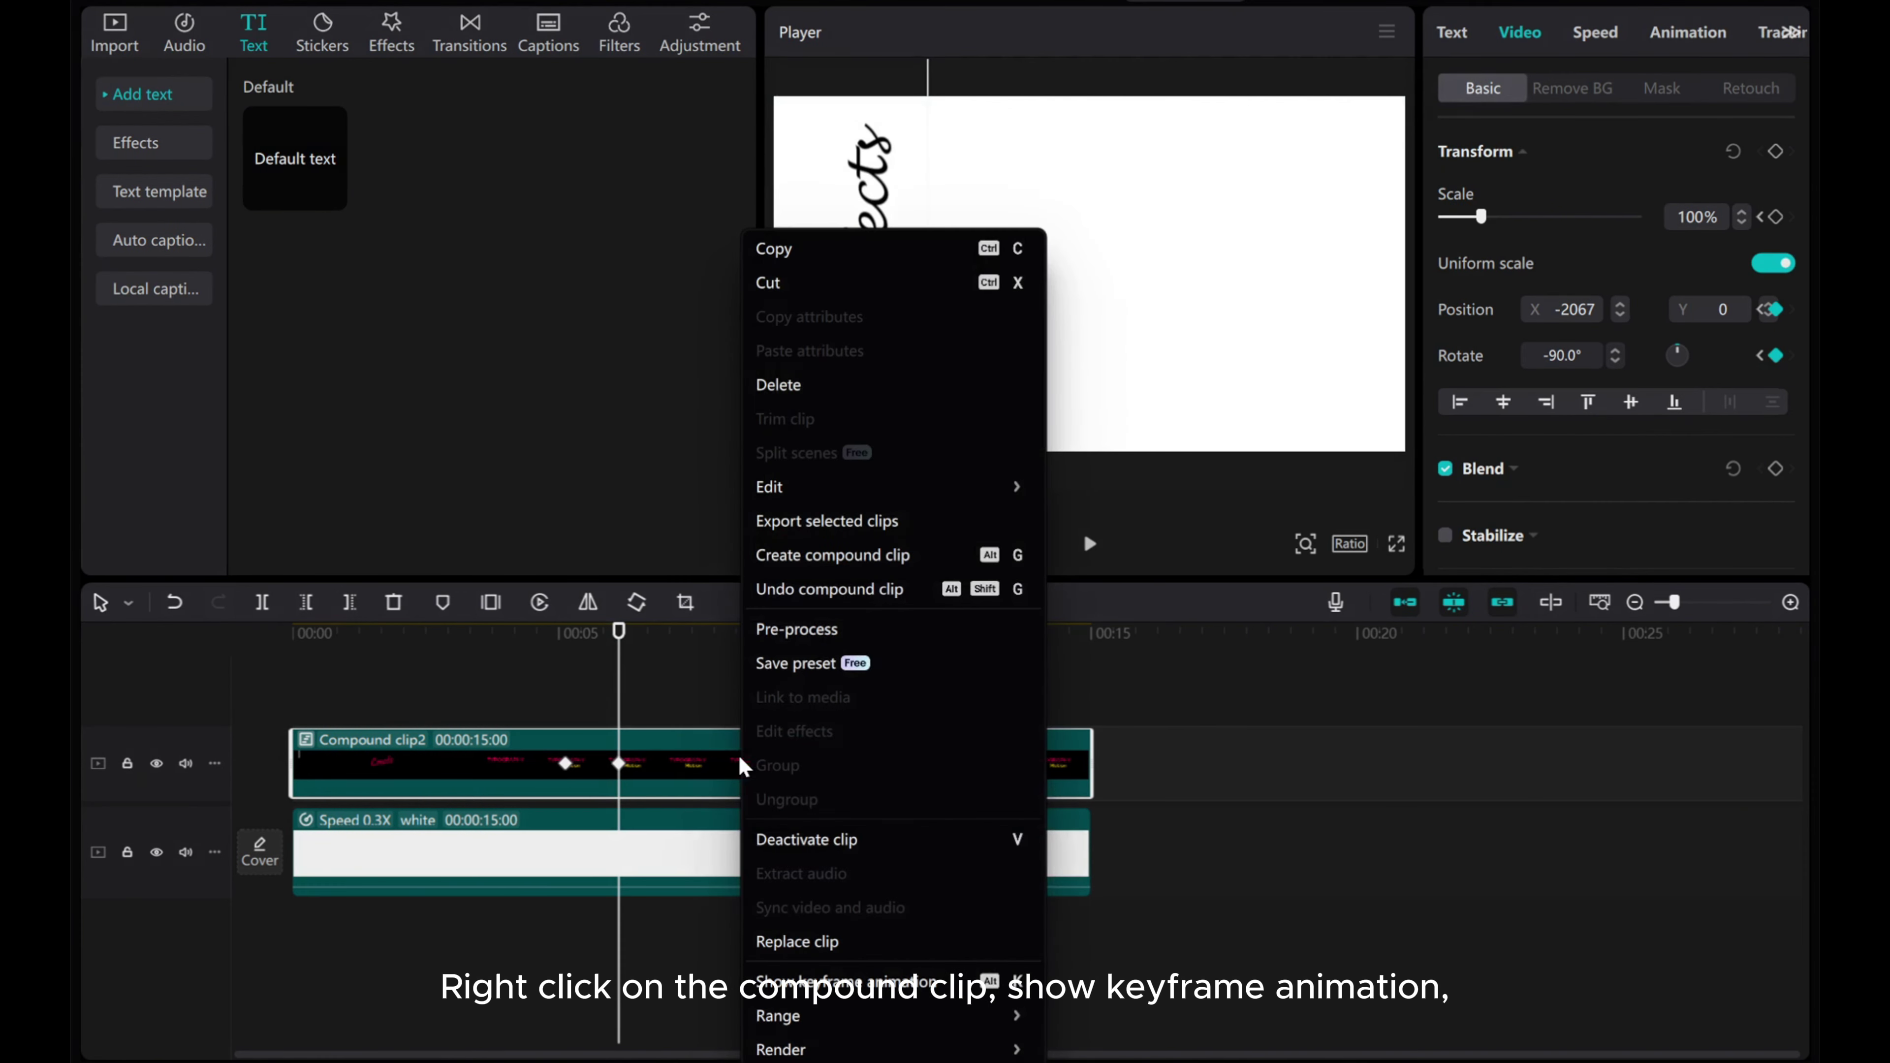
click(818, 981)
click(522, 759)
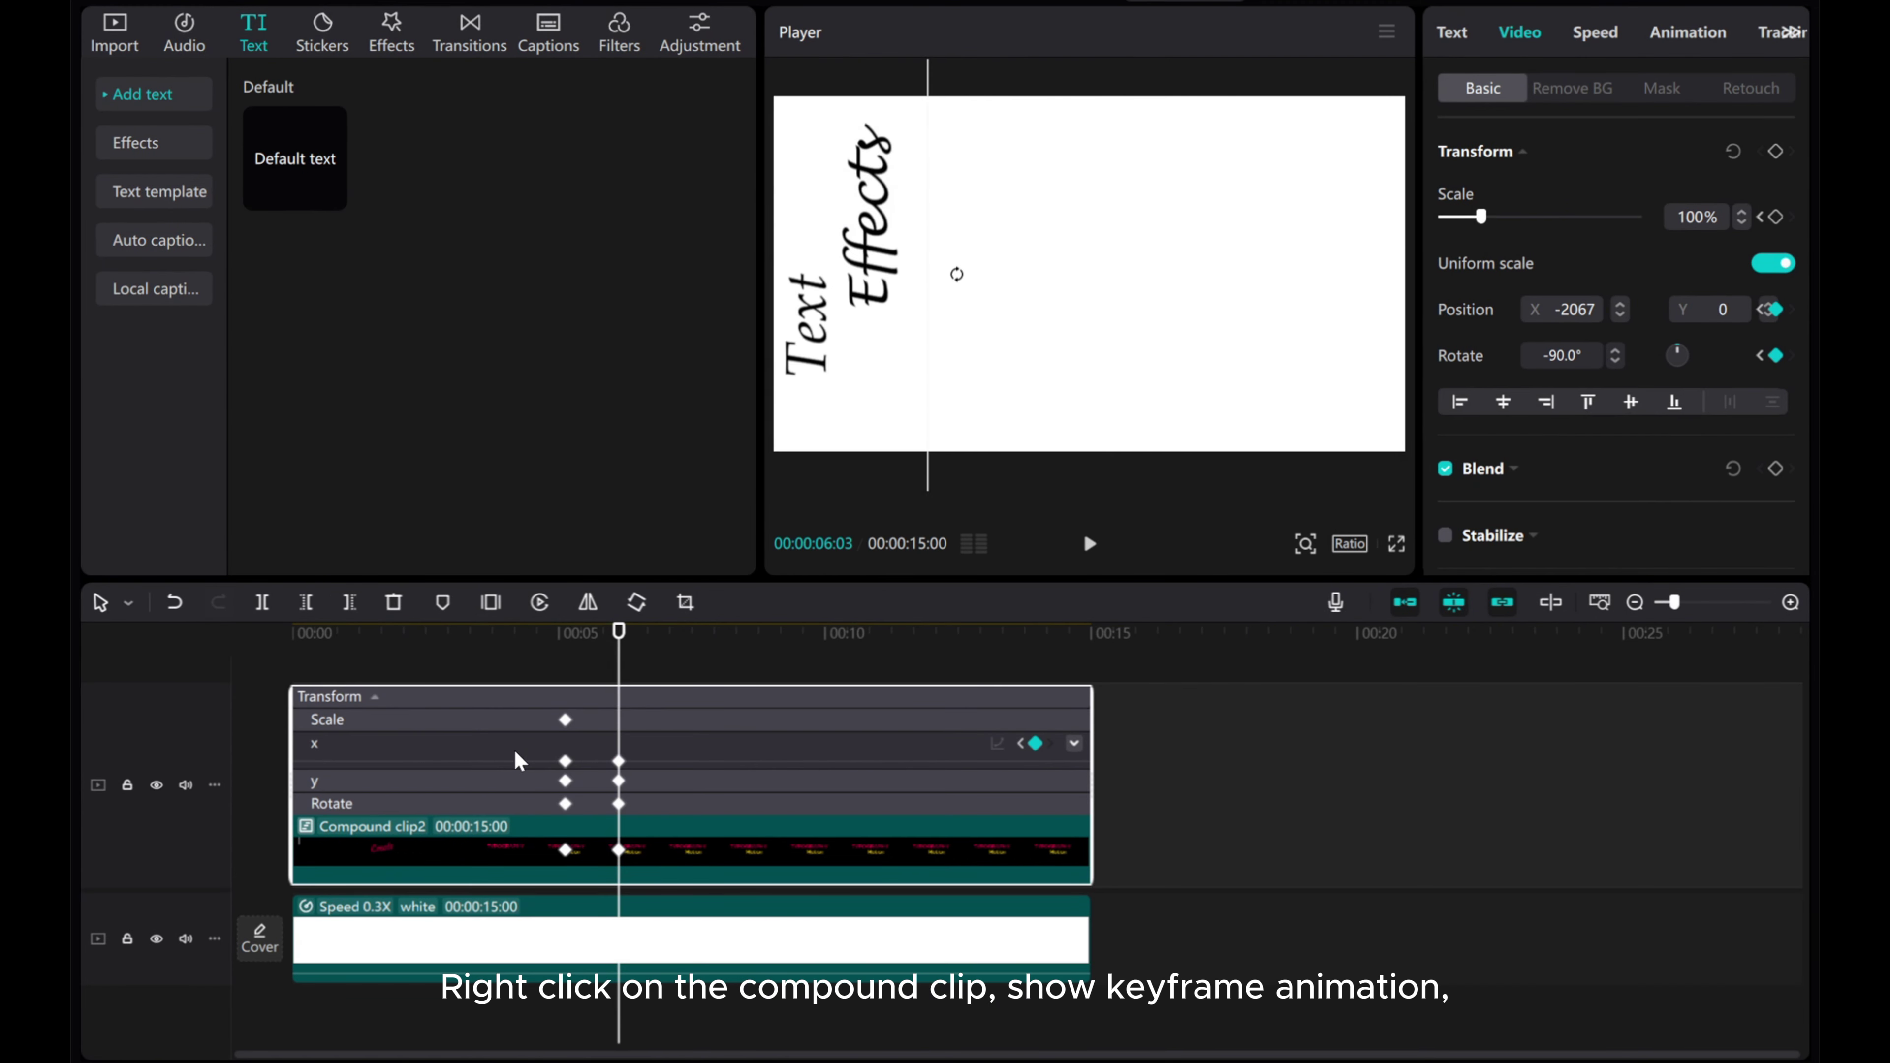
click(1076, 745)
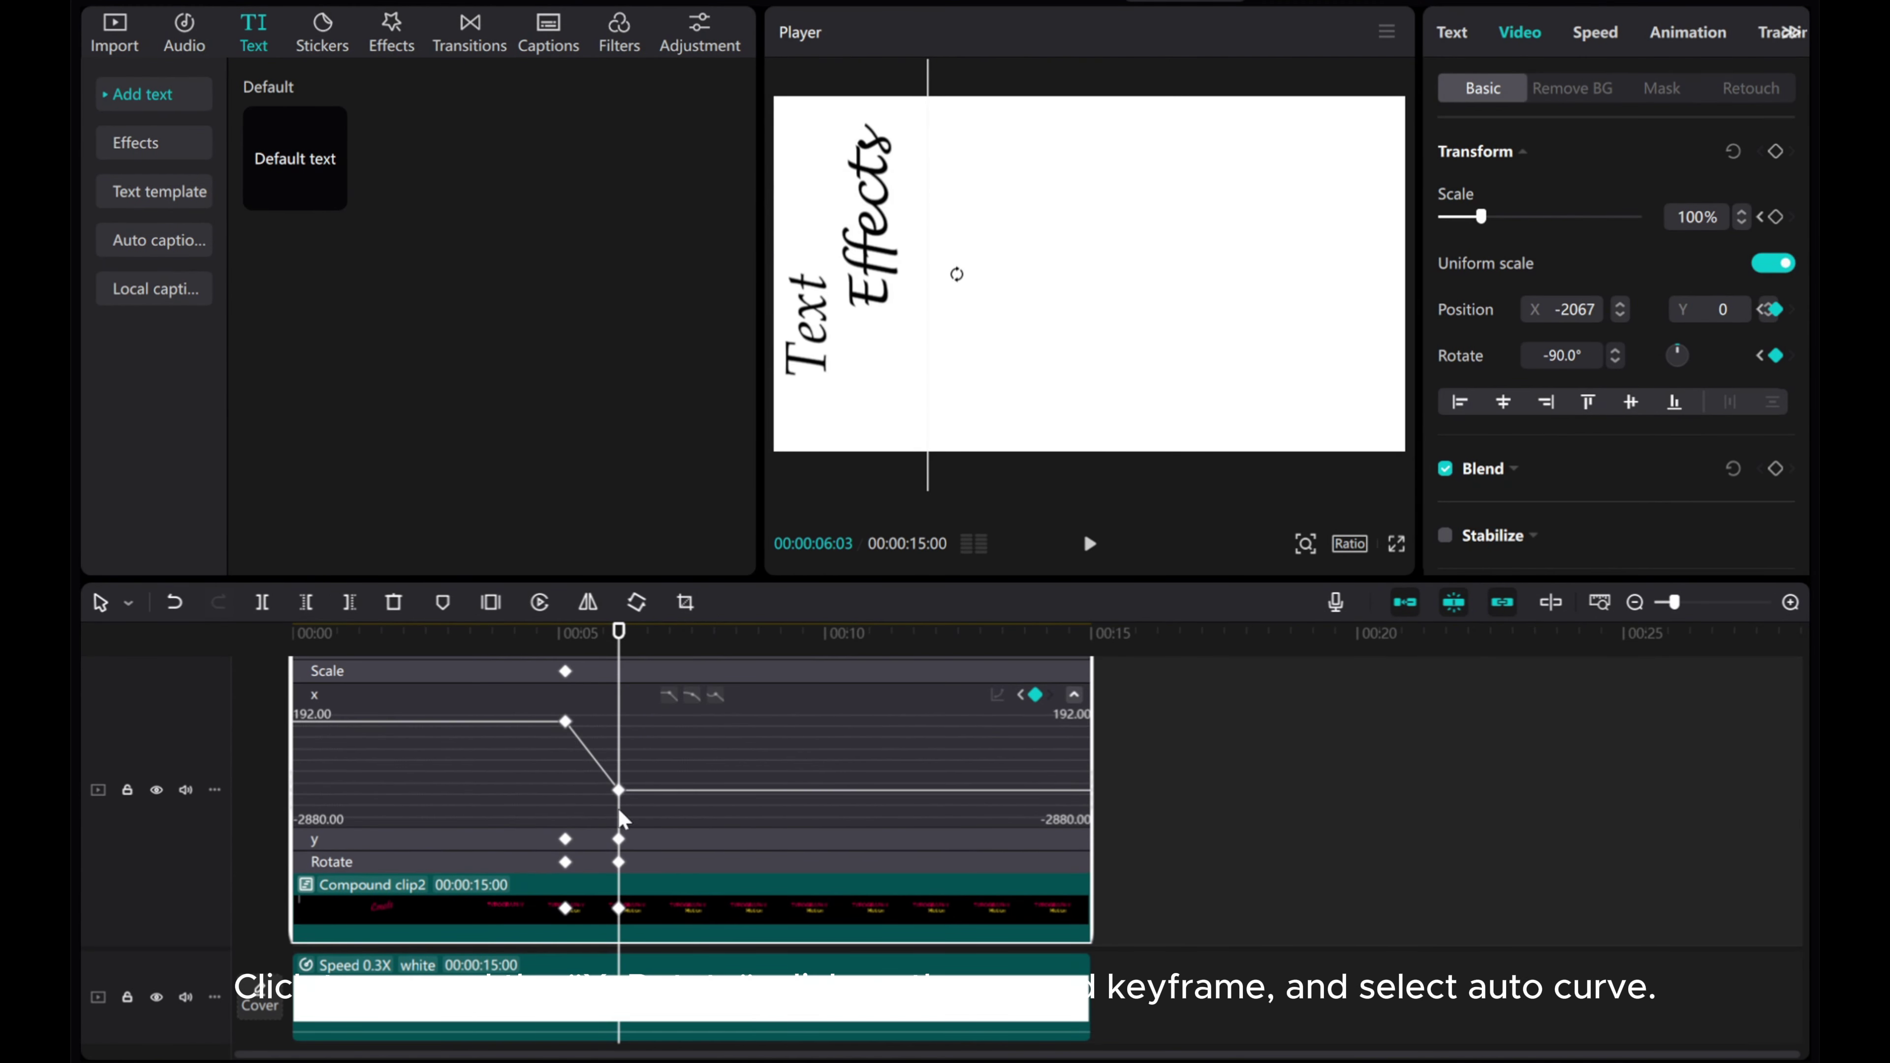
click(696, 702)
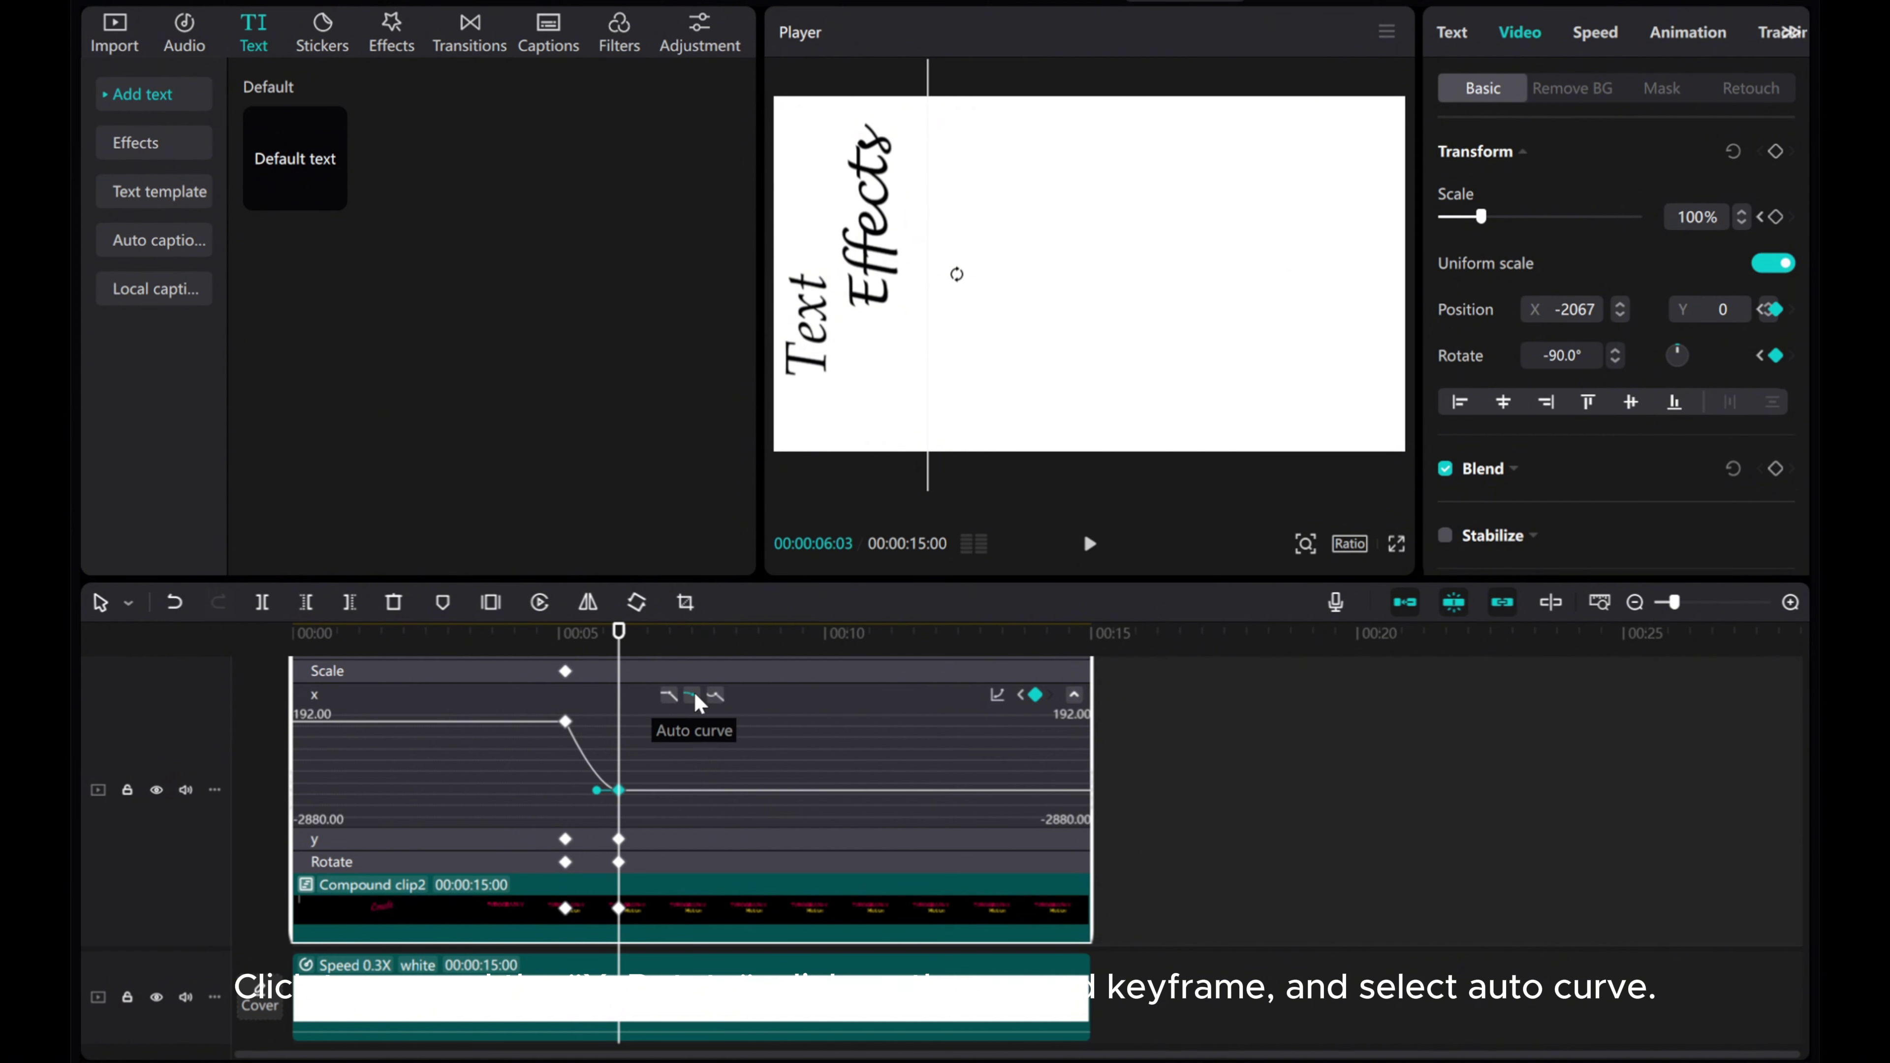
drag(595, 789, 568, 789)
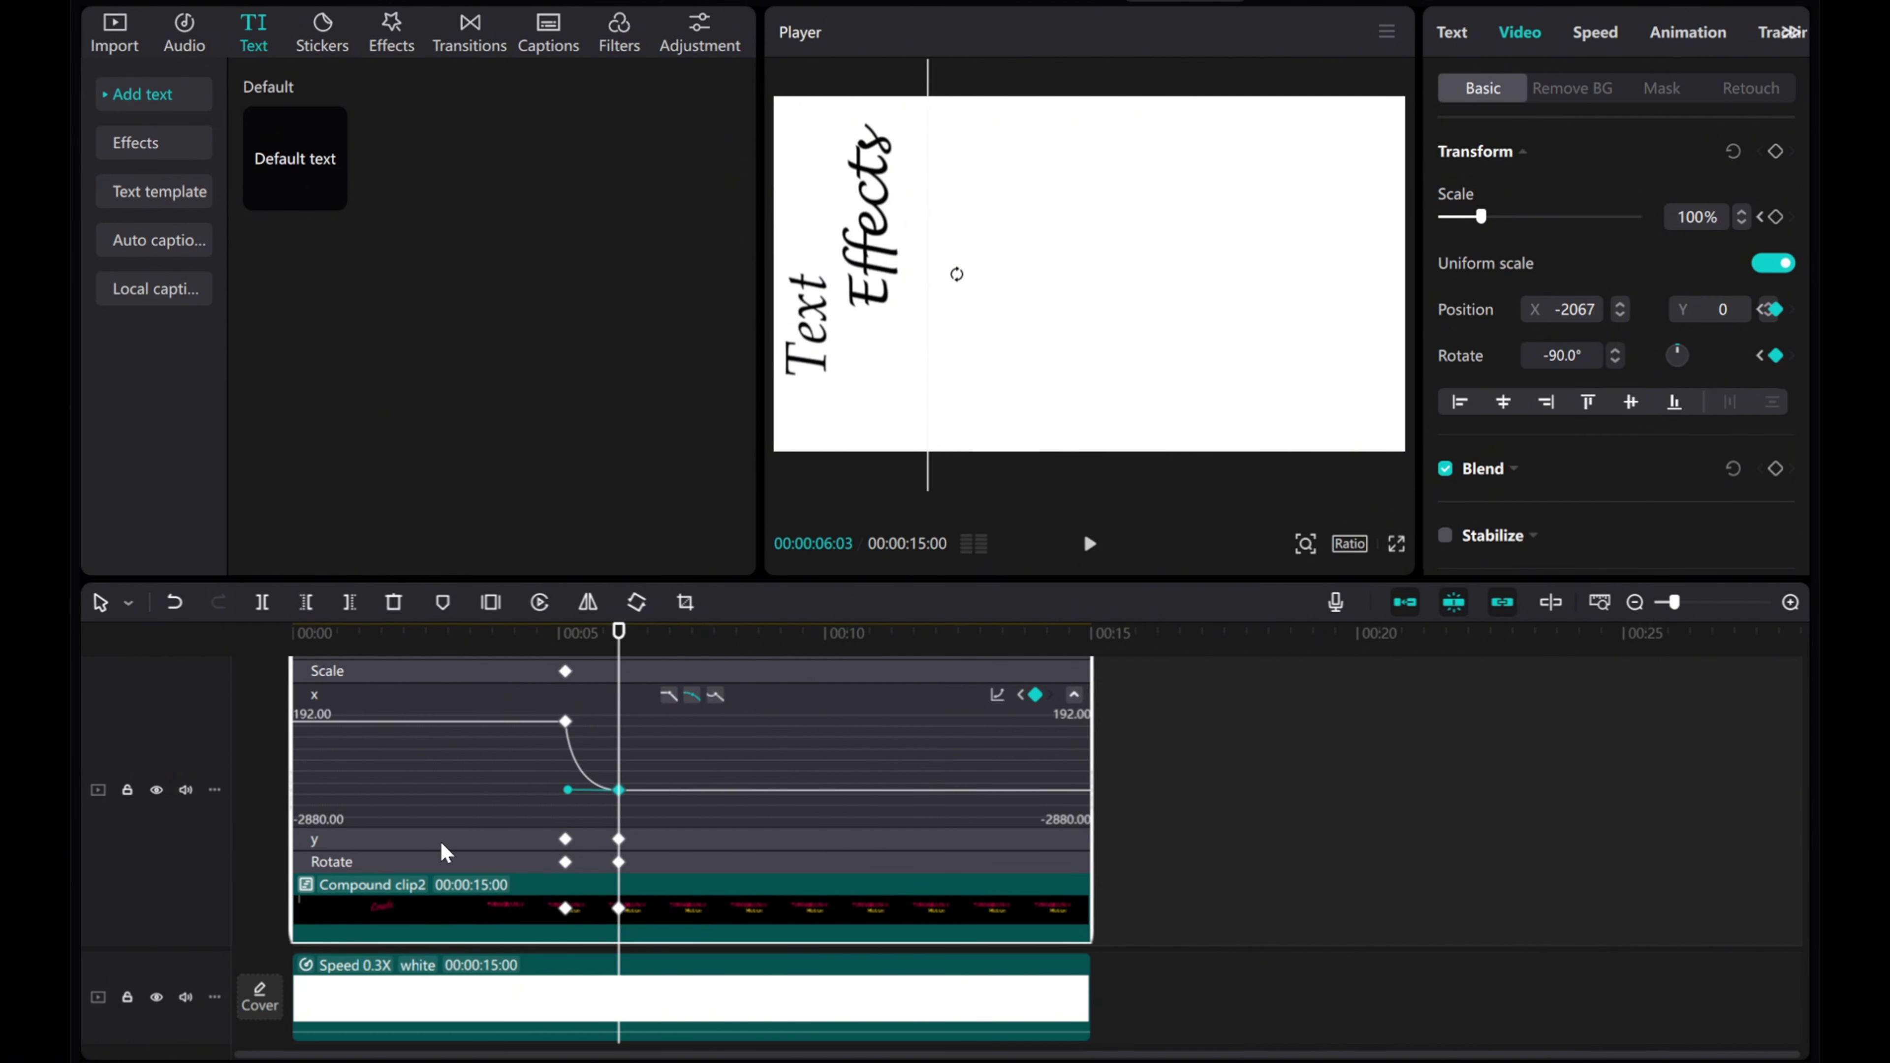
- Apply an Auto curve to the compound clip's second Rotate keyframe, stretch its handle to the first keyframe's time, and hide the keyframe animation
click(445, 851)
click(1074, 821)
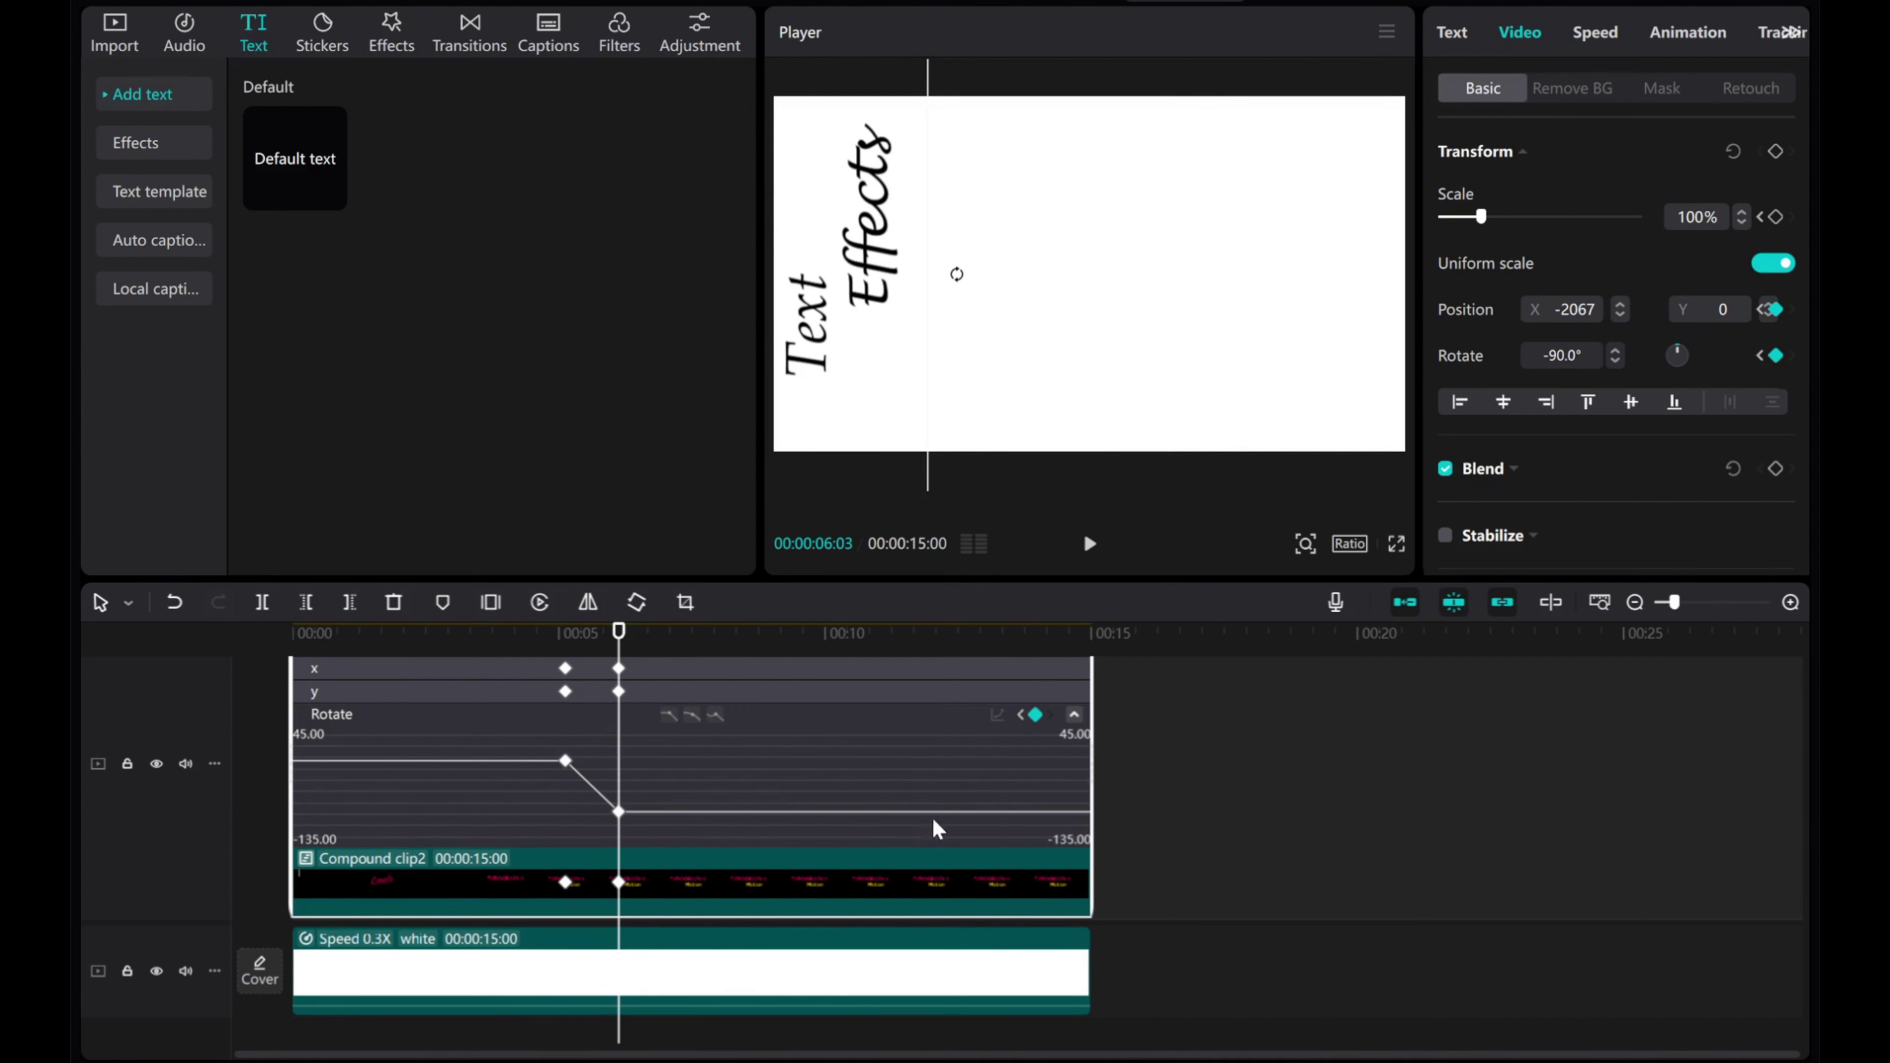
click(694, 716)
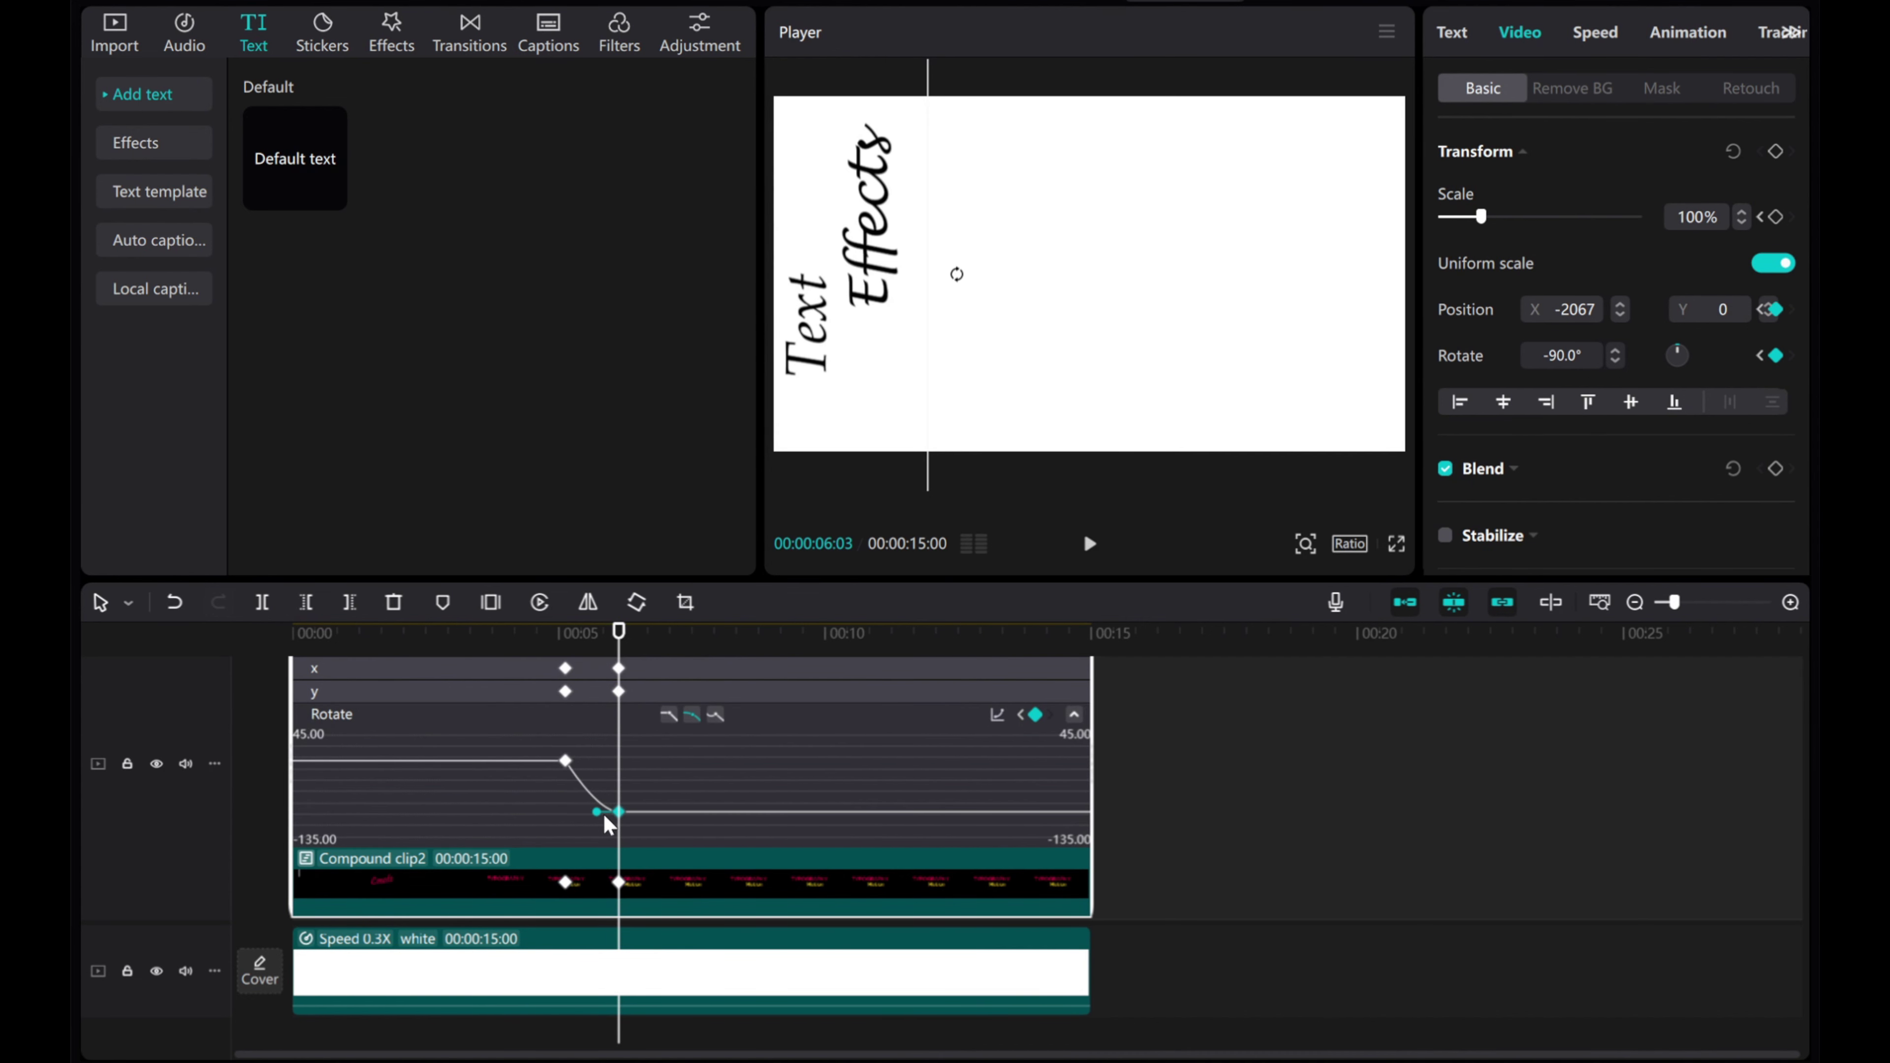
drag(601, 810, 539, 810)
right_click(670, 897)
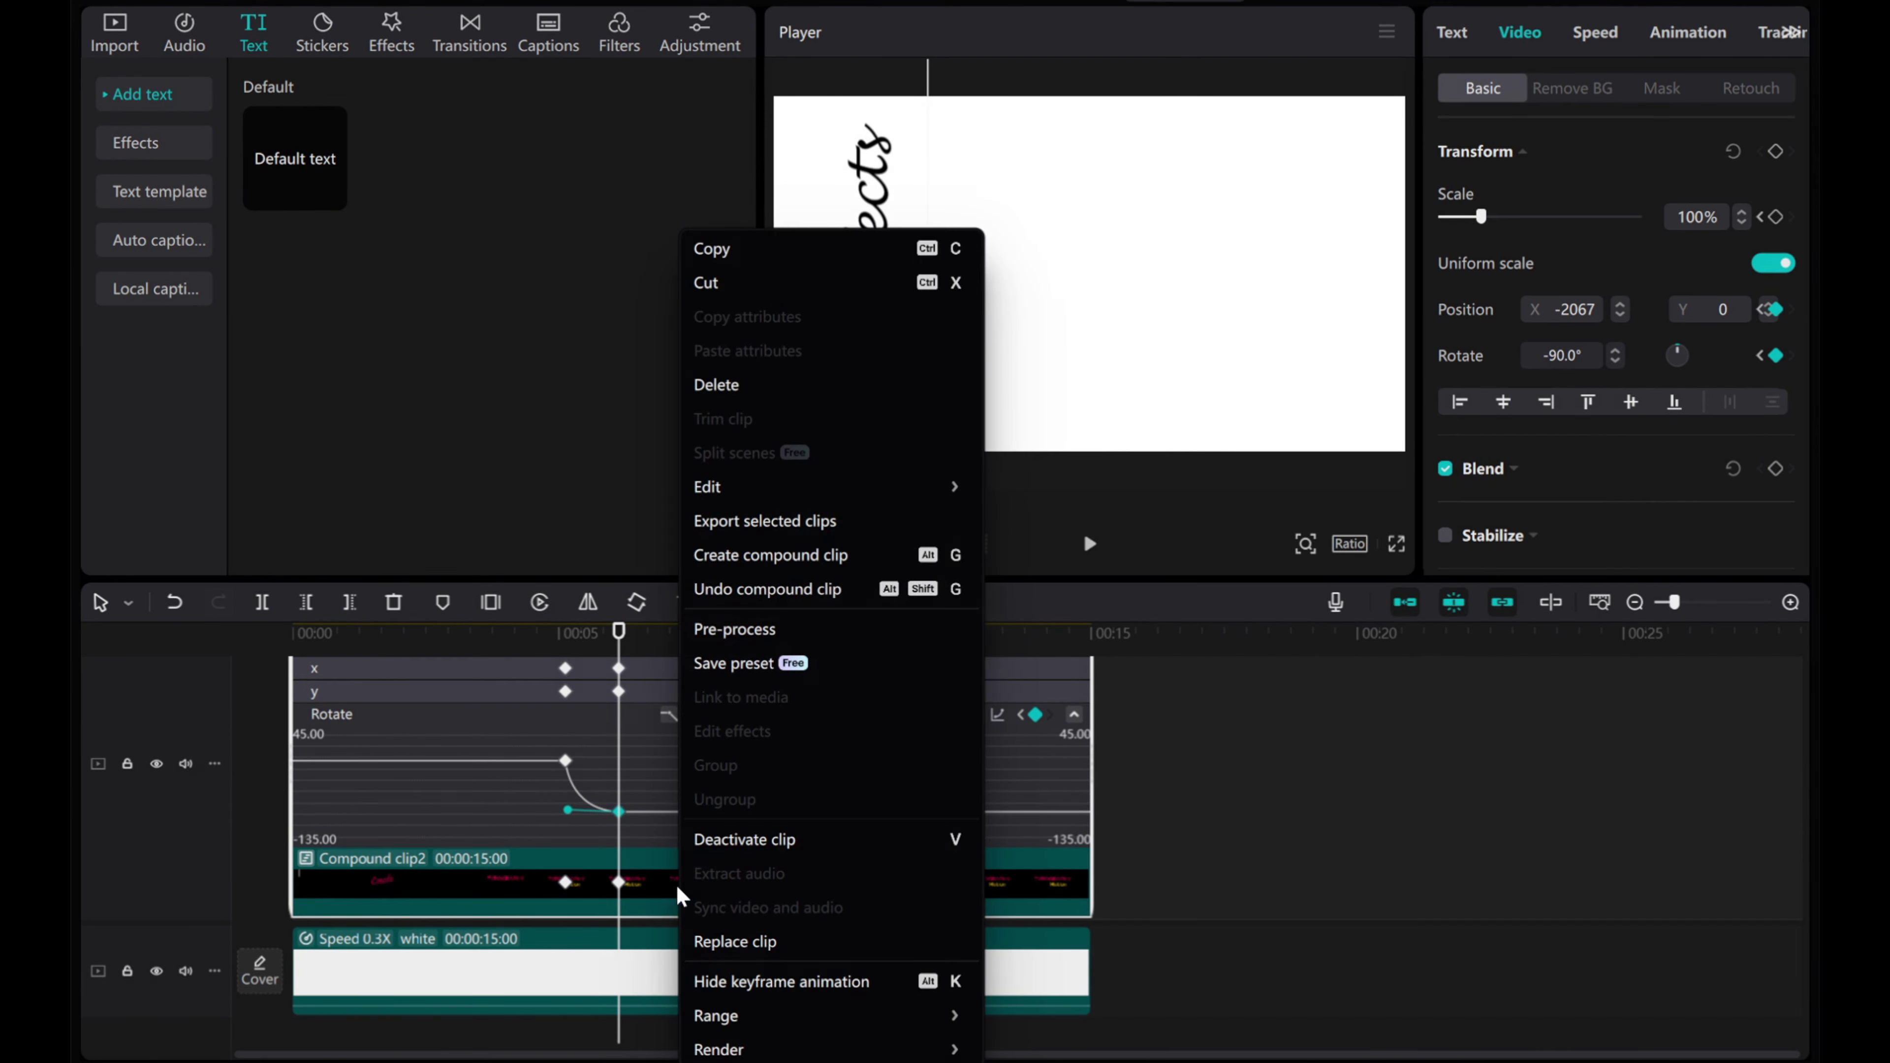
click(772, 977)
- Play the sequence from the beginning to review the eased movement and rotation of the compound clip
drag(615, 660, 125, 658)
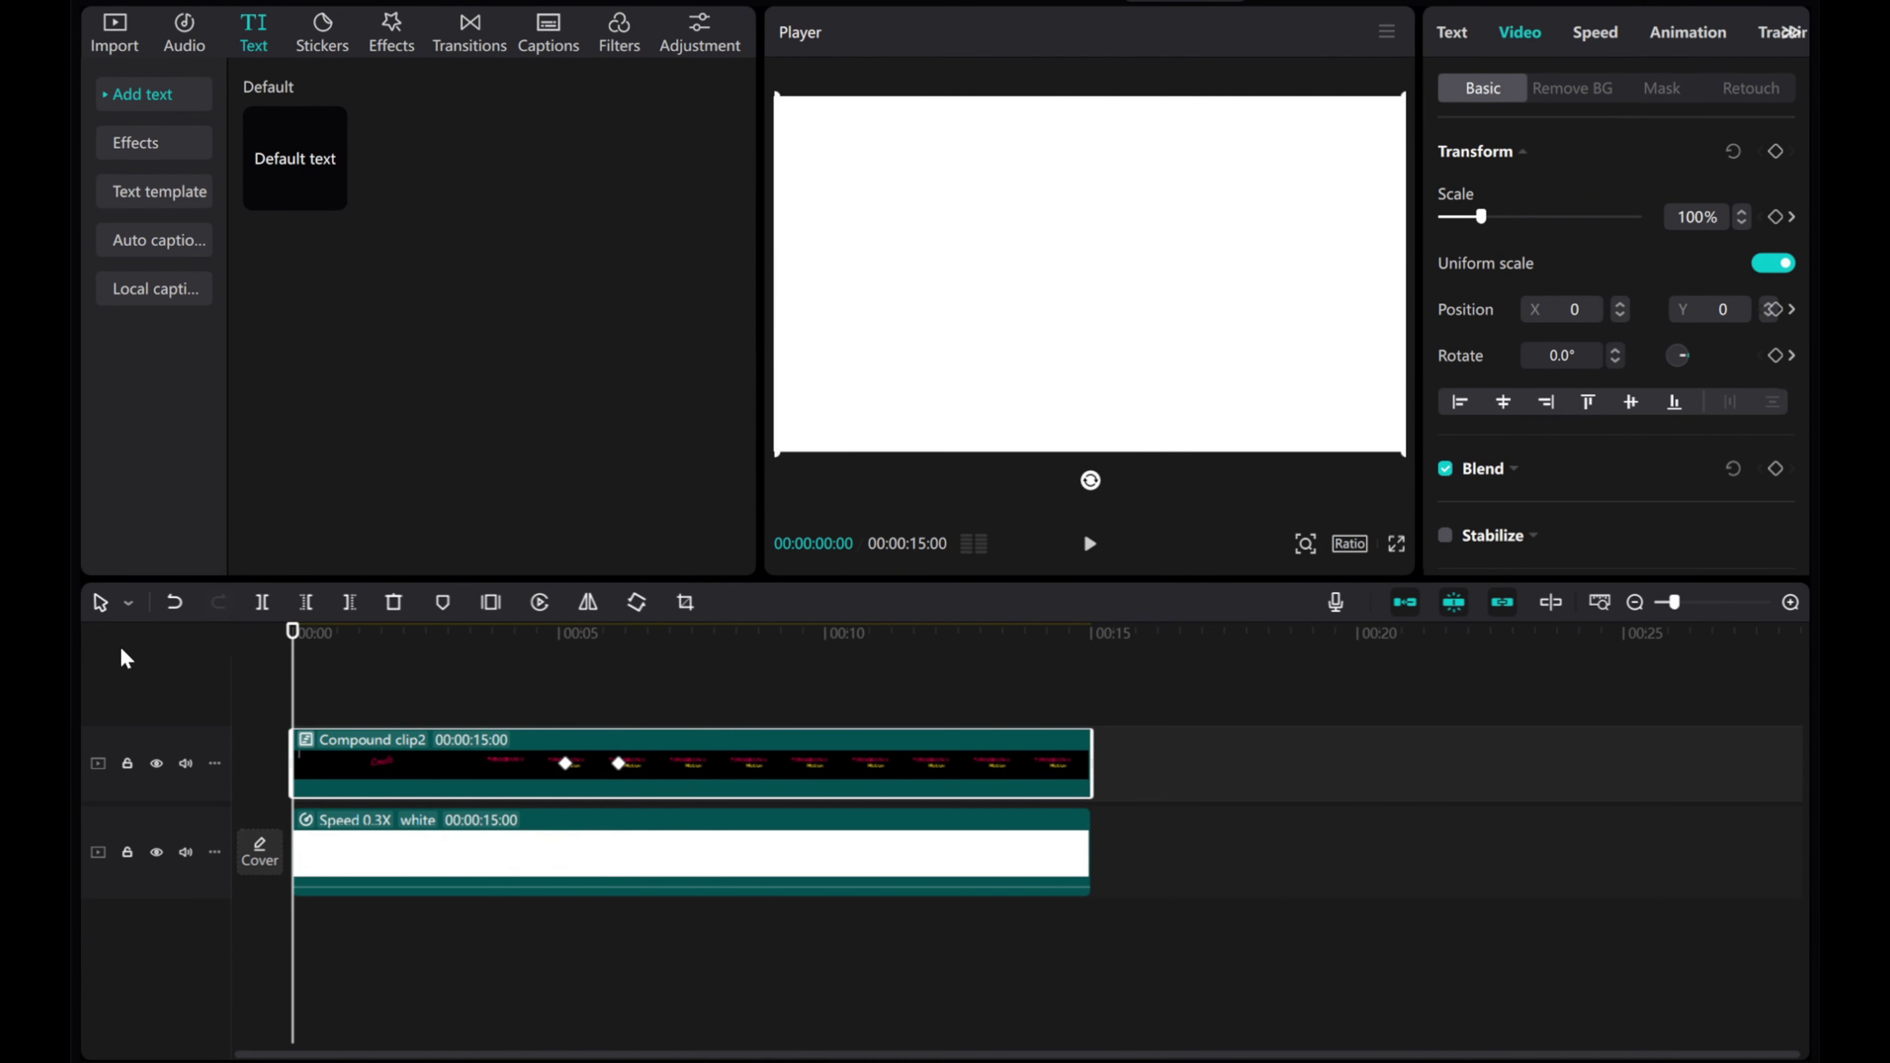
click(1091, 550)
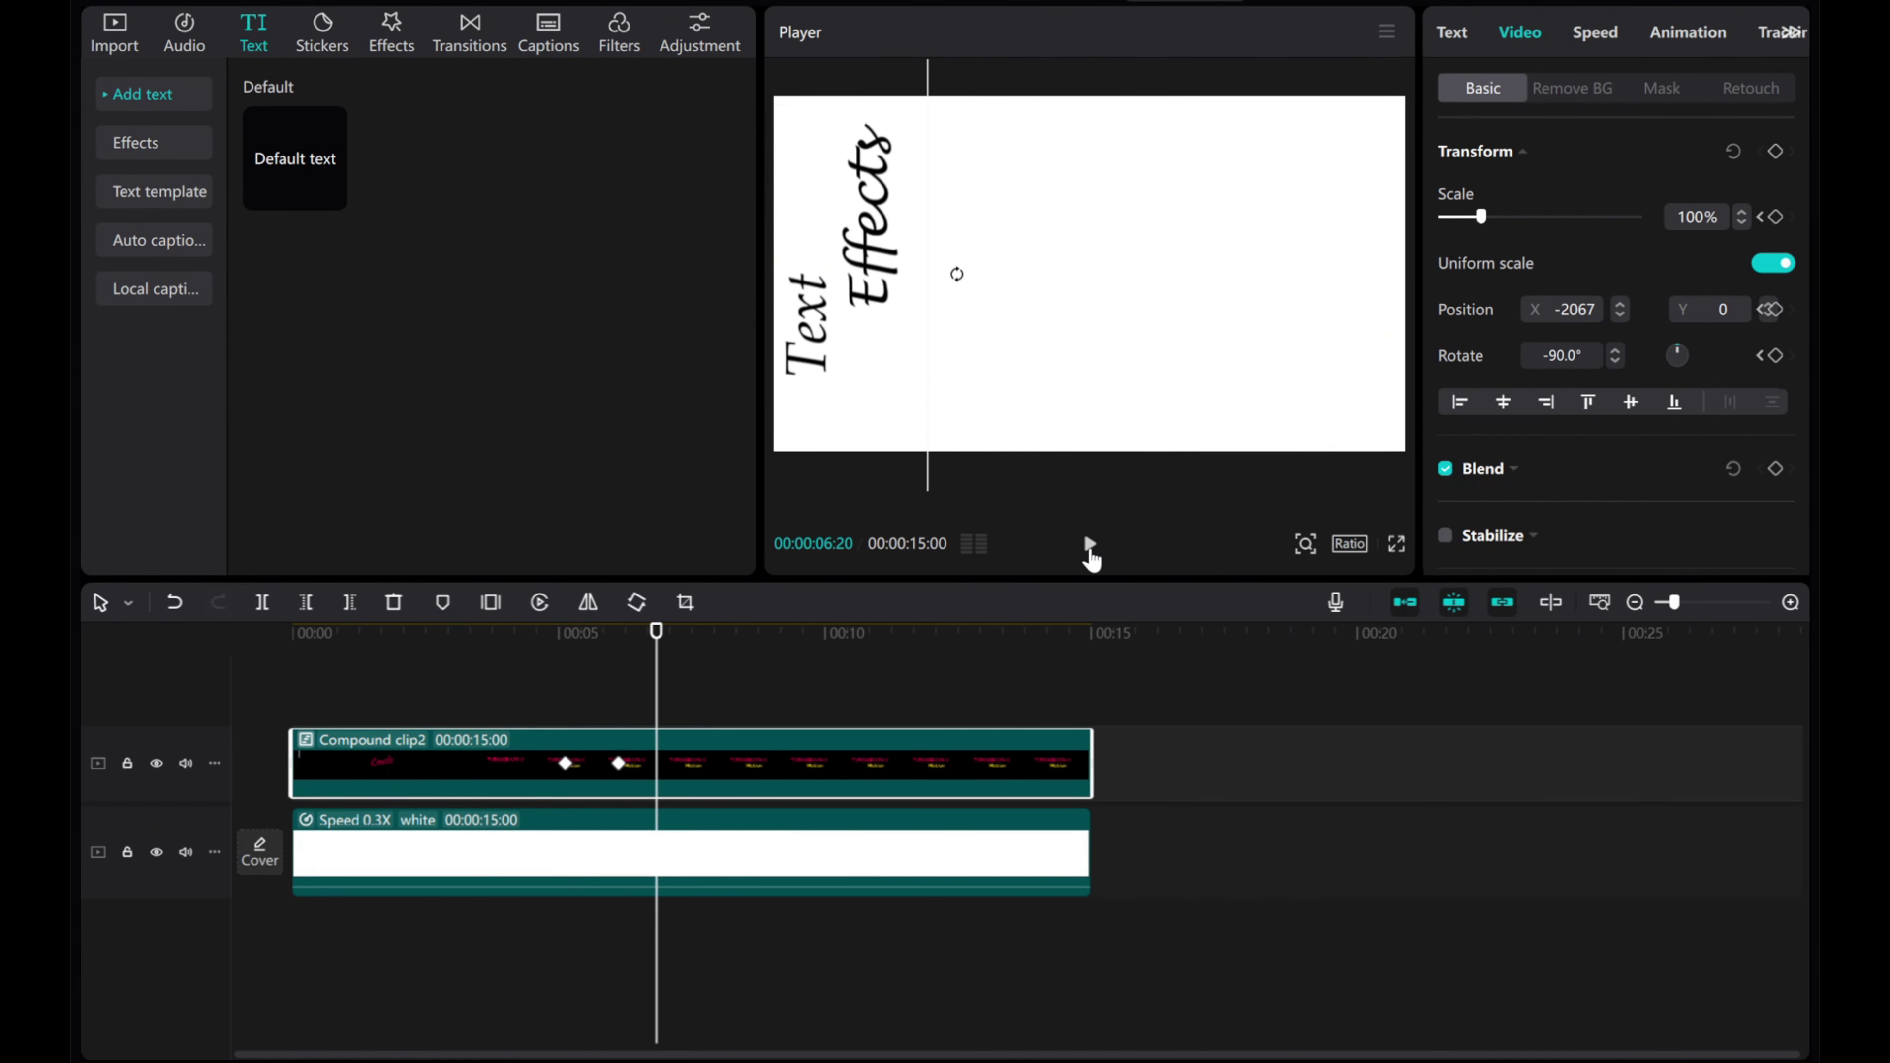
click(1090, 545)
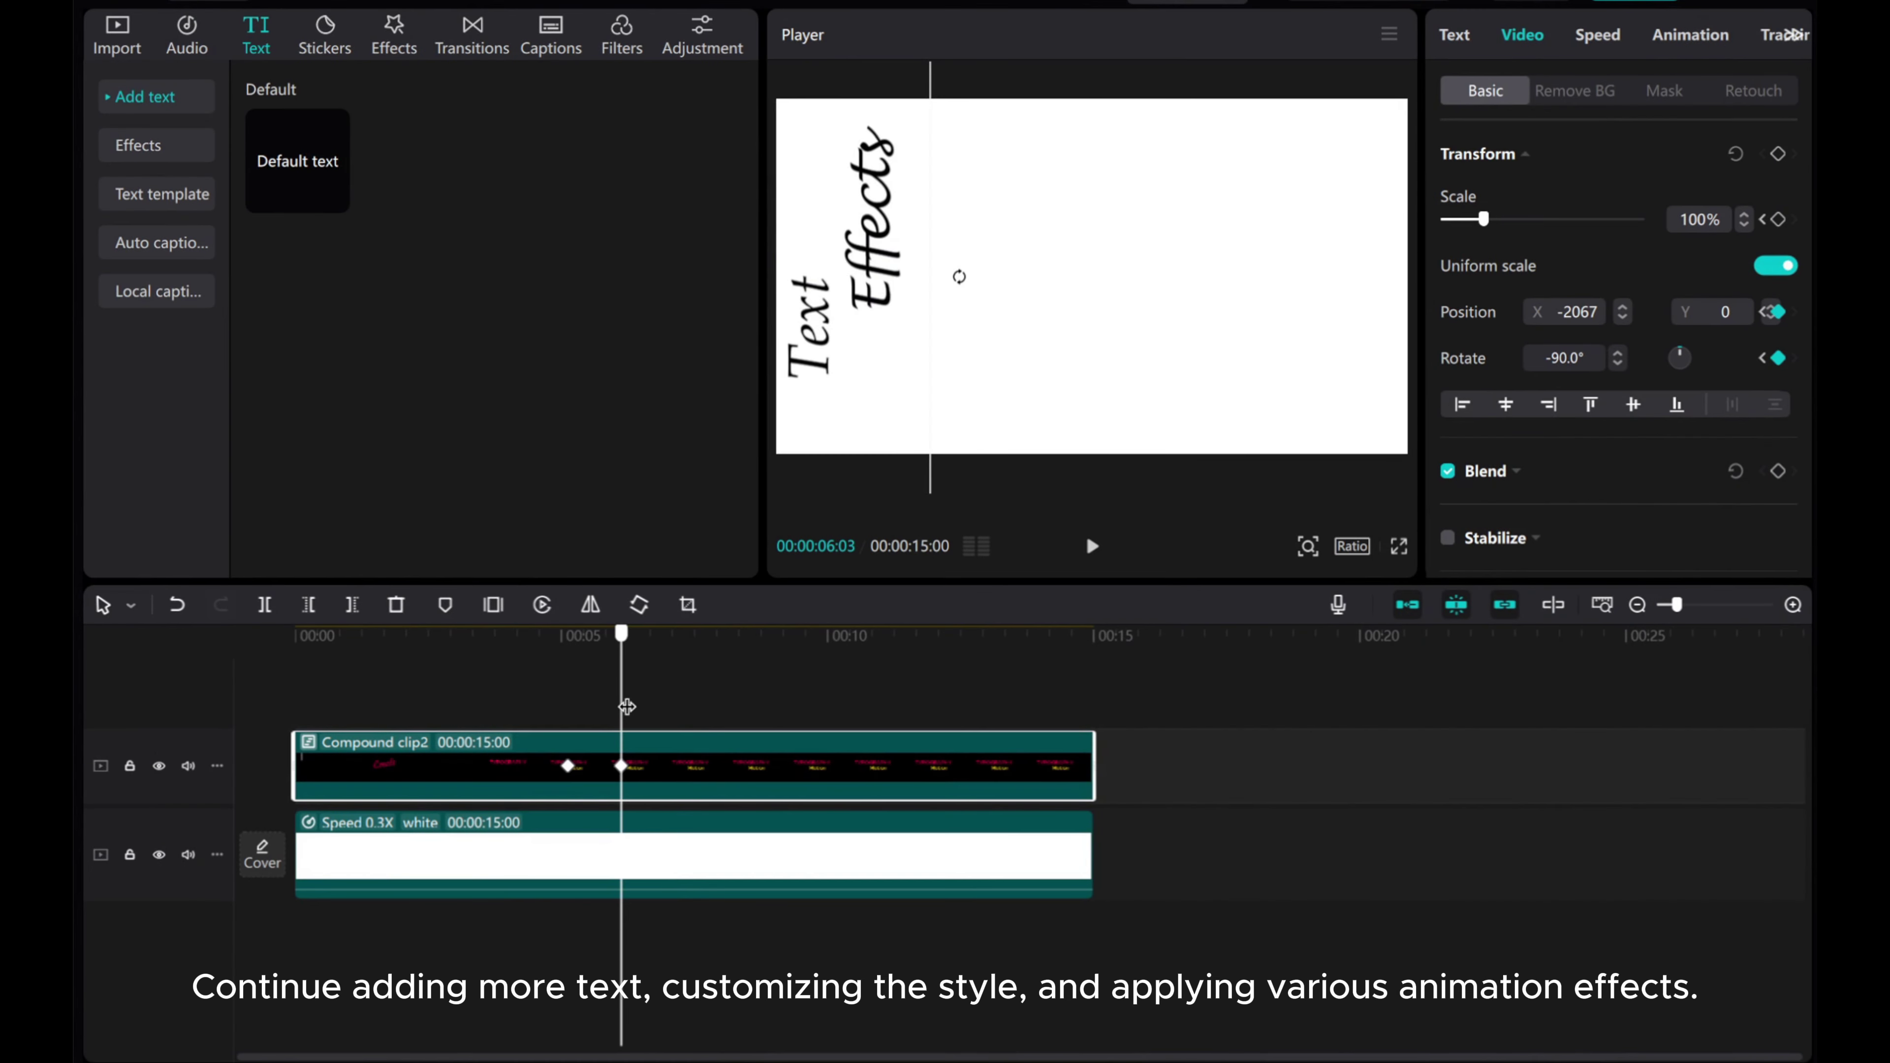
- Add a default text clip at 00:00:06:03, color it black and change its wording to "in"
click(334, 198)
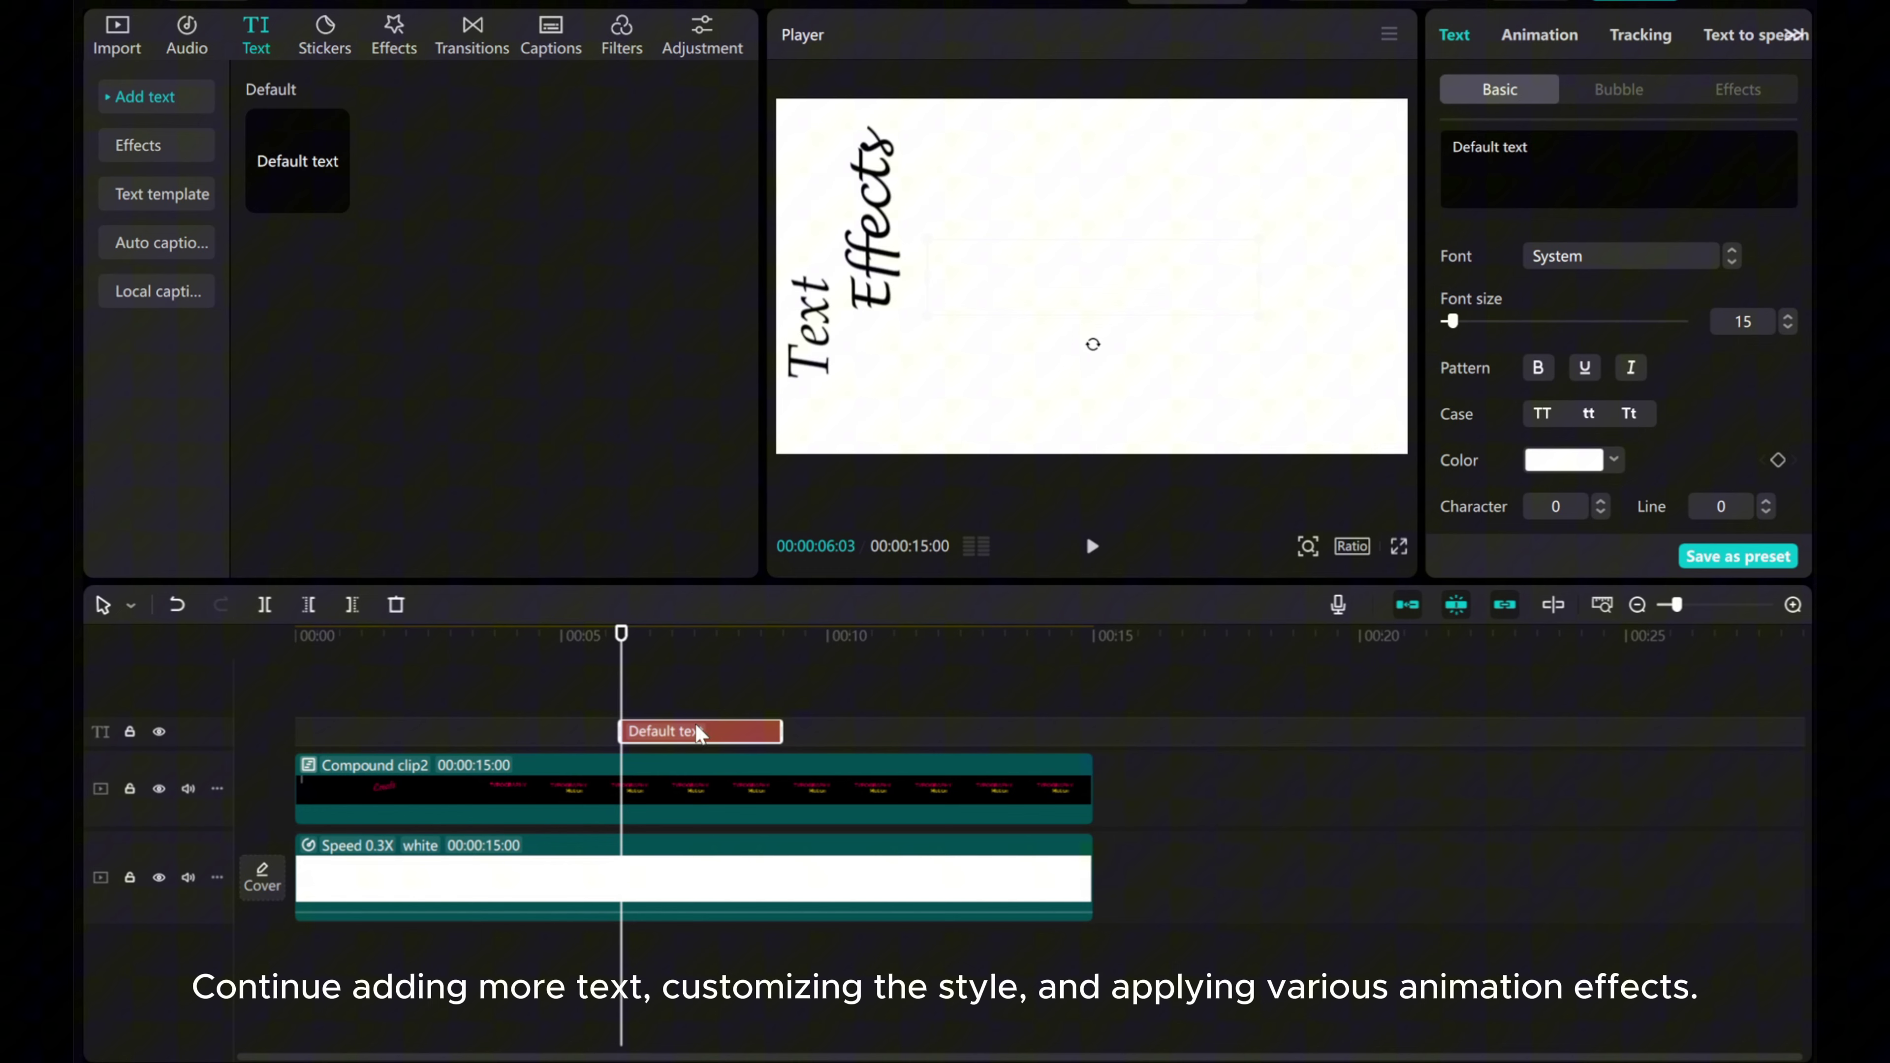
click(1561, 462)
click(1617, 804)
click(1458, 201)
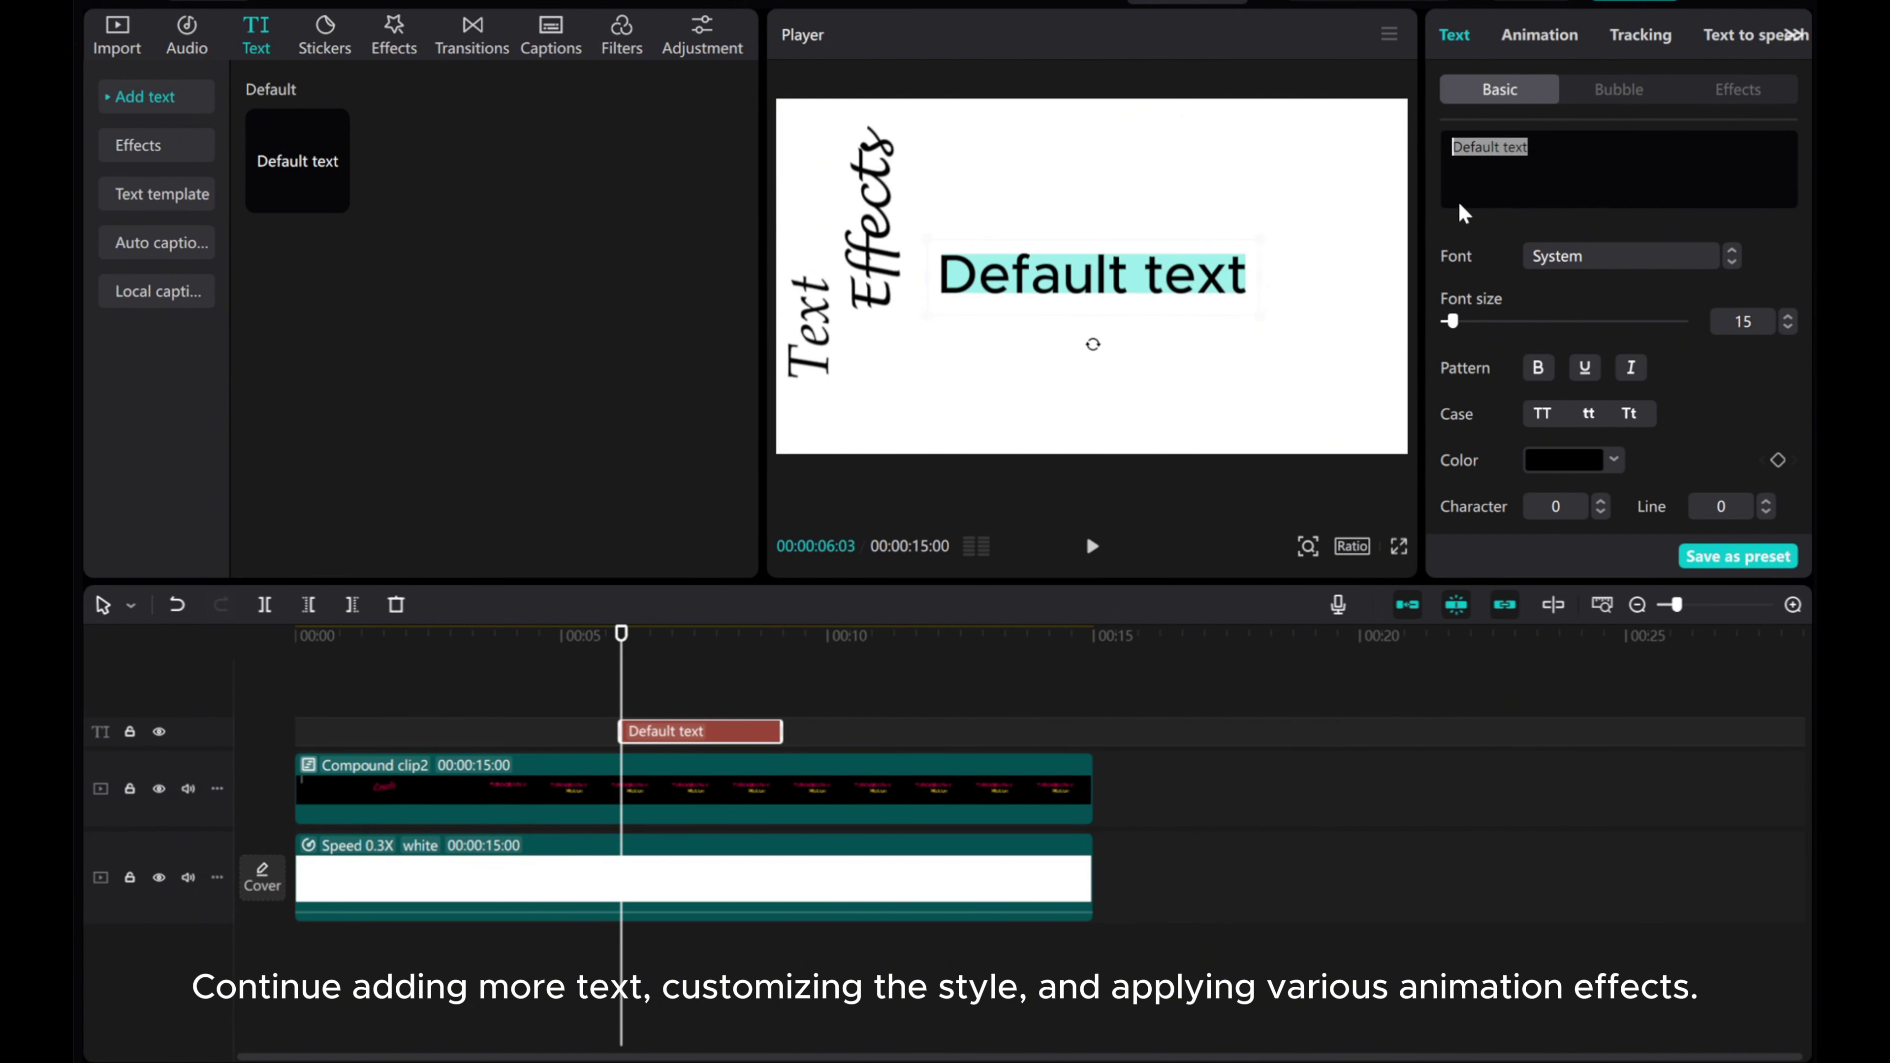
text(in)
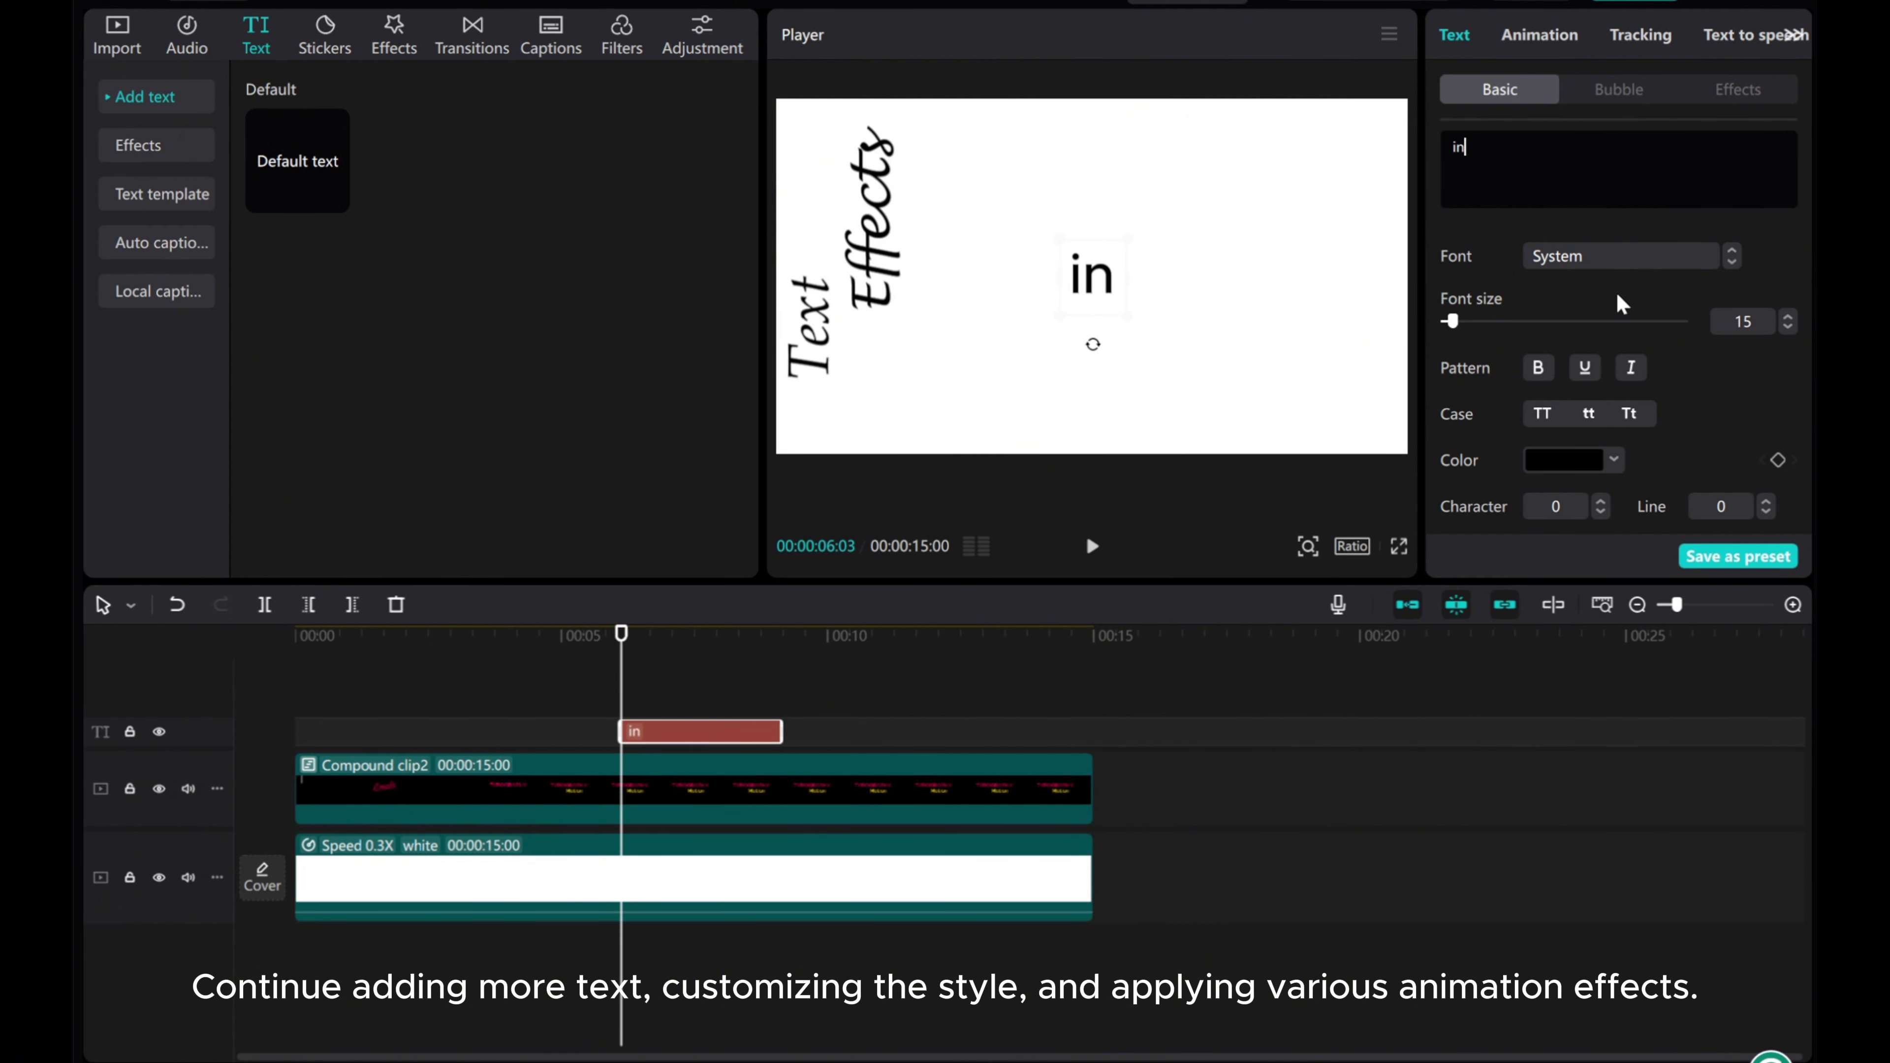
- Make two copies of the "in" text clip, change the middle one to "capcut" and place it just below "in"
key(ctrl+c)
key(ctrl+v)
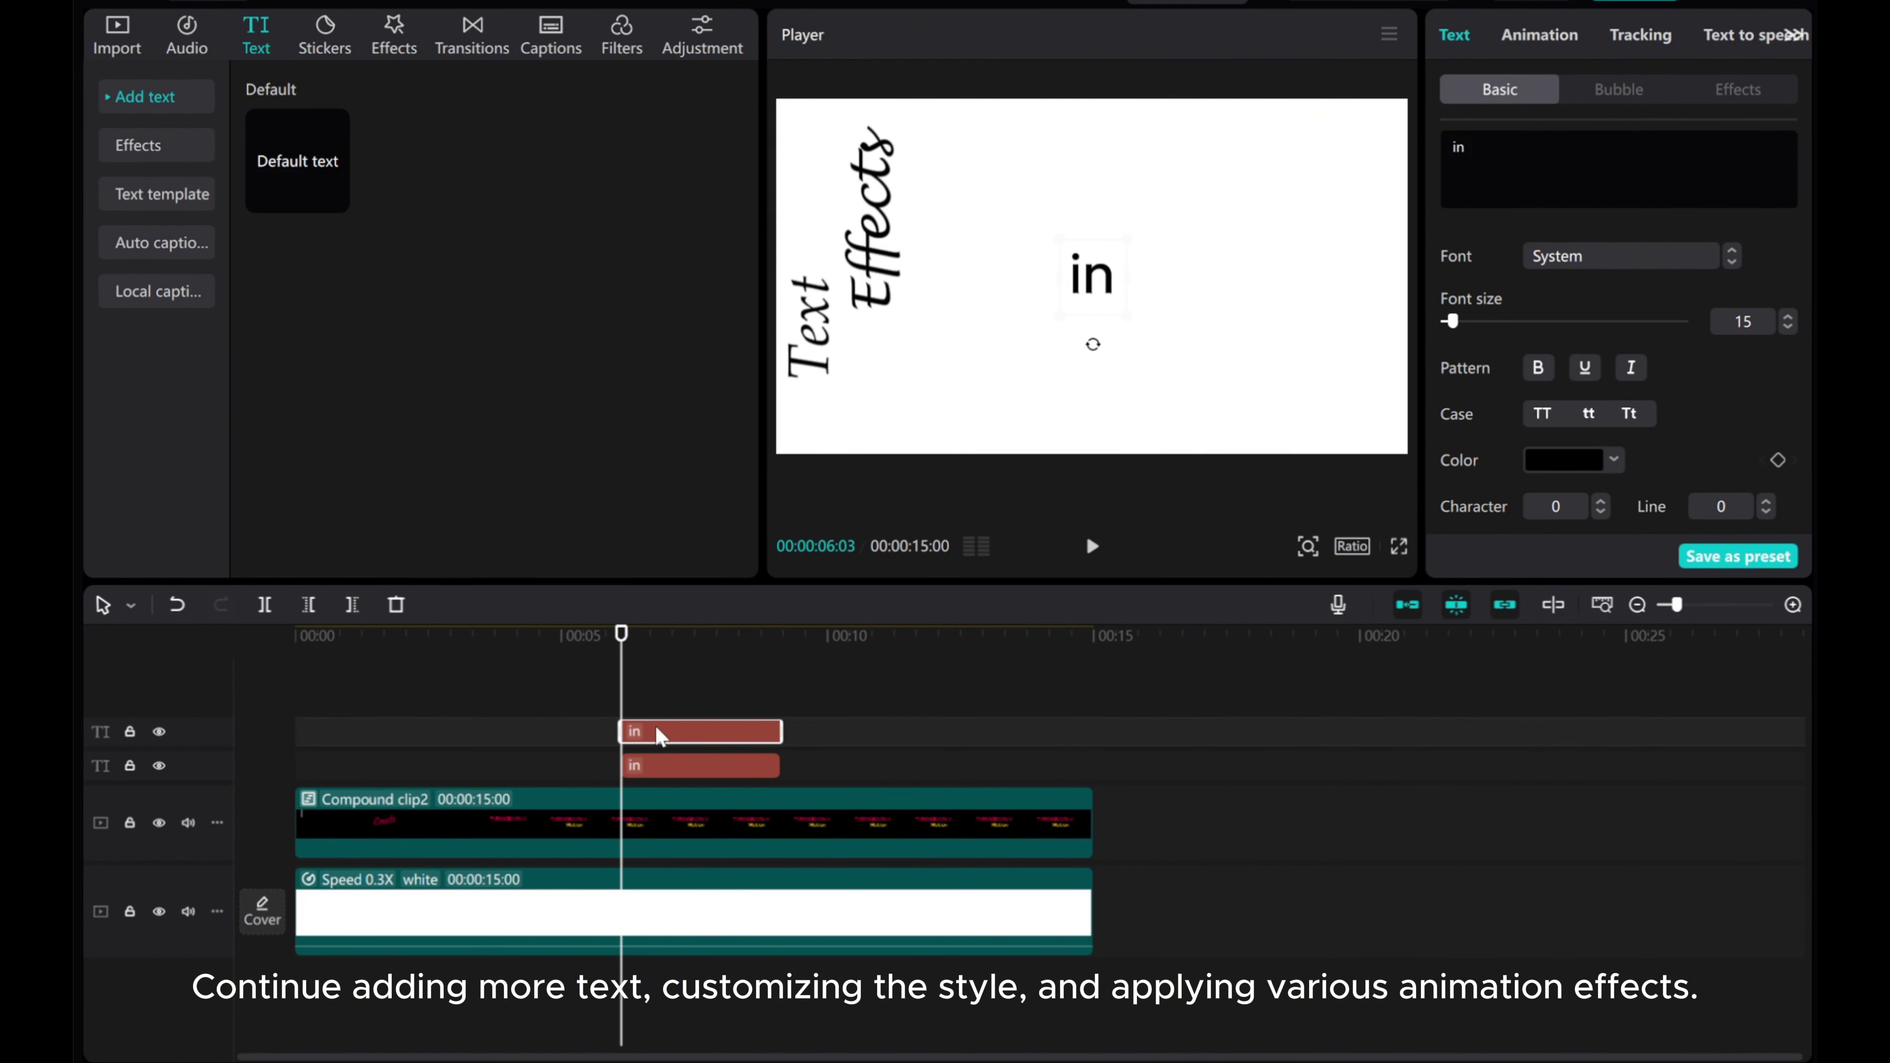
key(ctrl+v)
drag(1089, 298, 1198, 298)
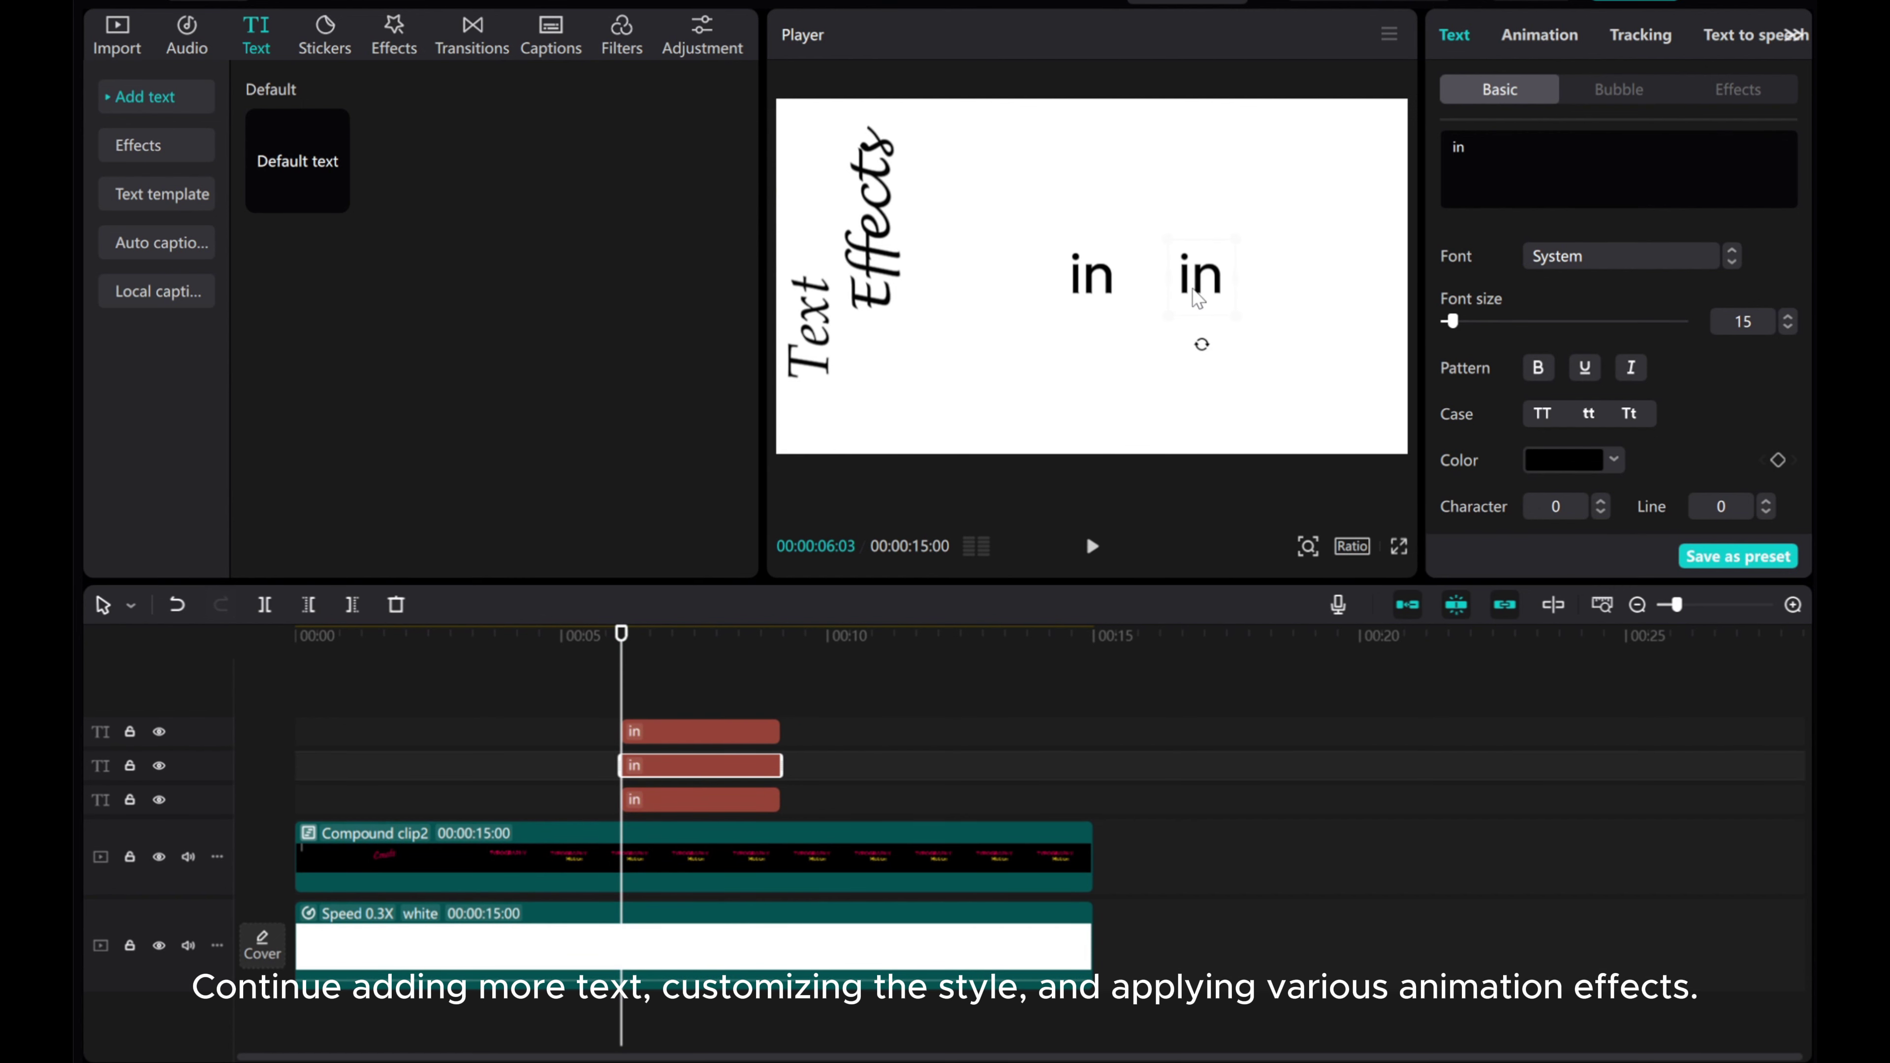
text(capcut)
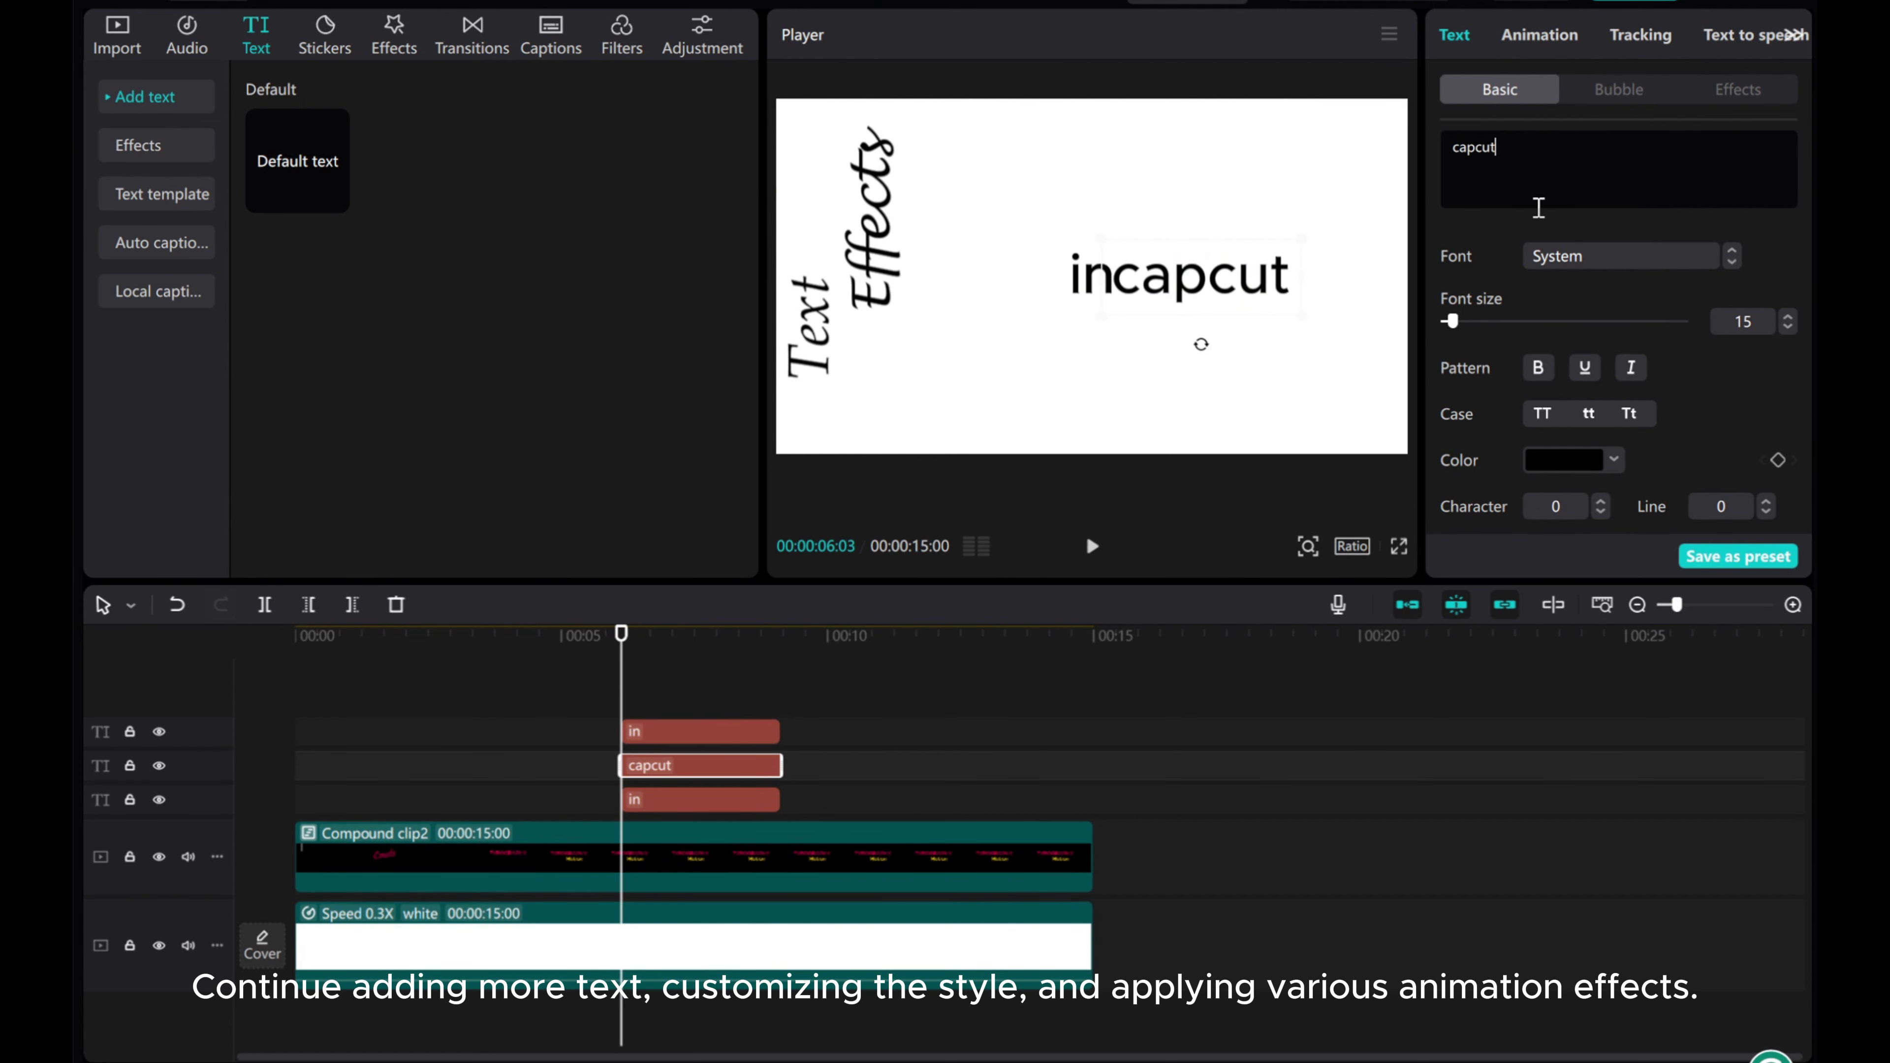
drag(1174, 294, 1146, 333)
- Change the uppermost copy of the "in" clip to "pc" and position it below "capcut" in the preview
click(693, 737)
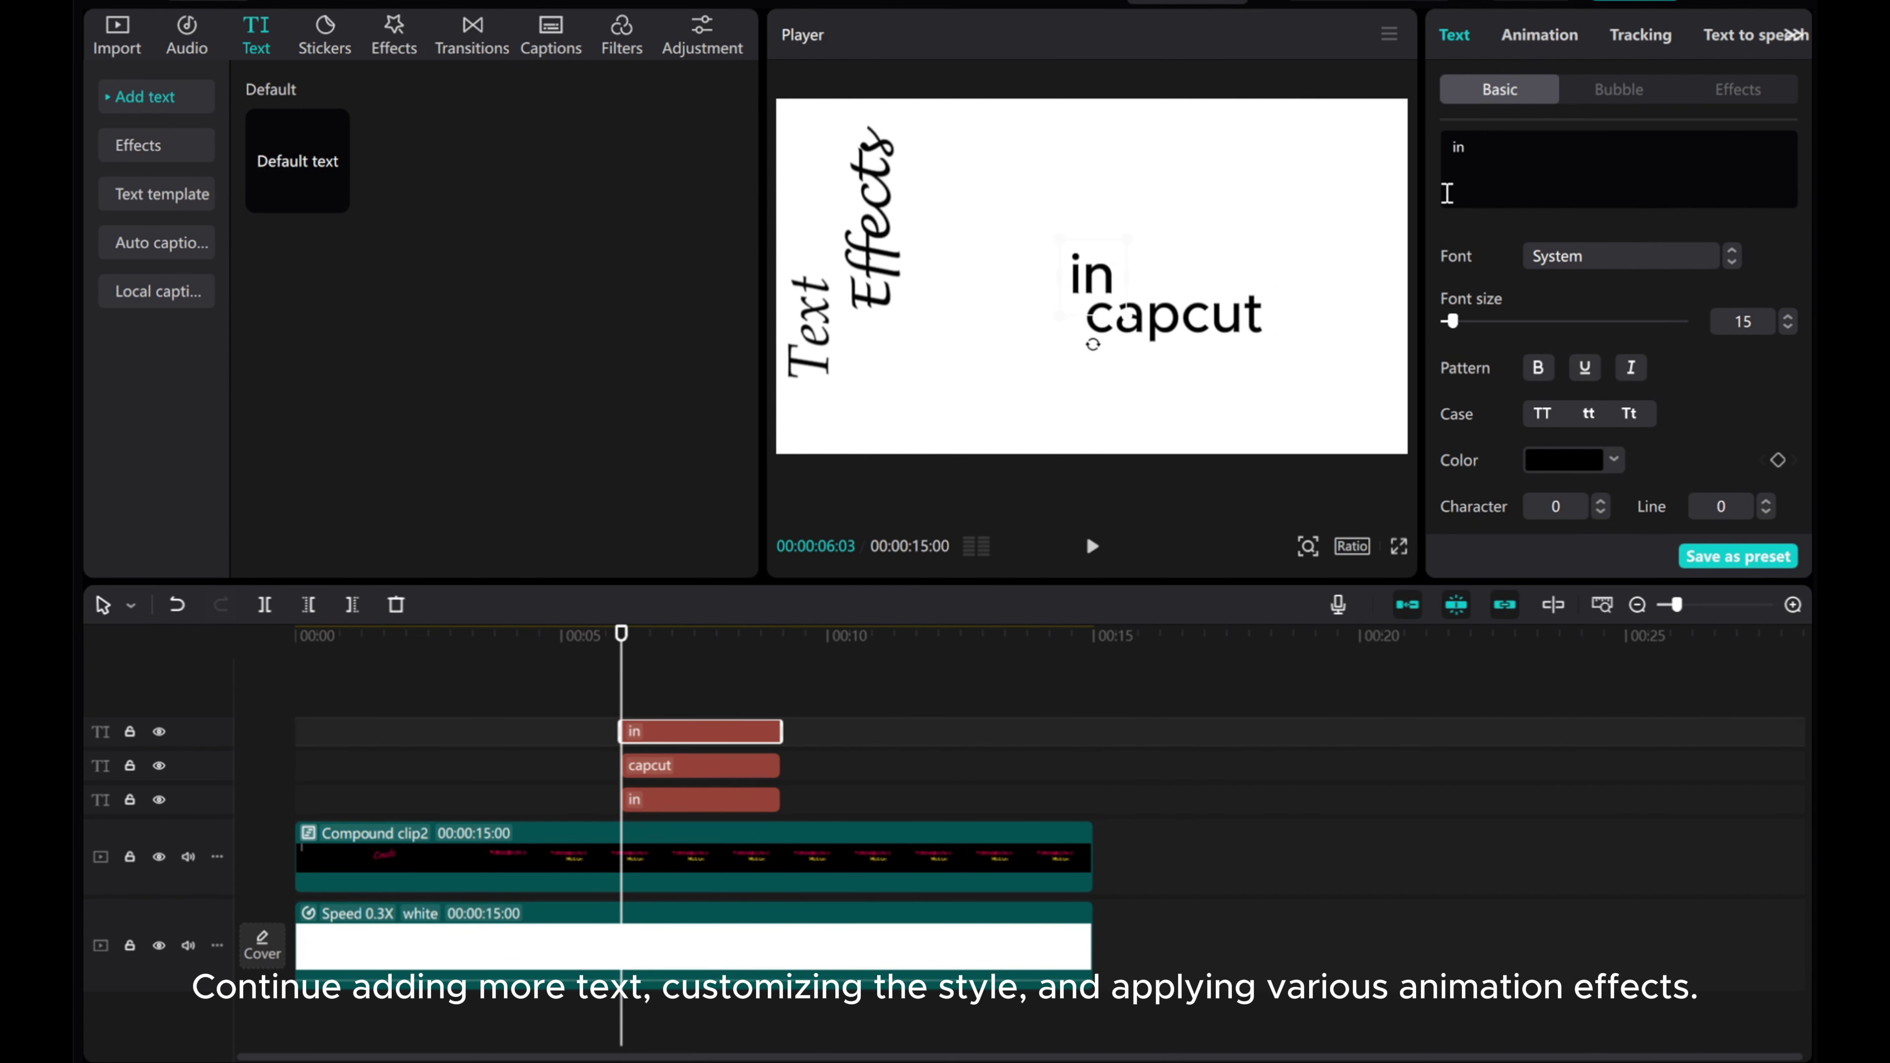
text(pc)
key(ctrl+a)
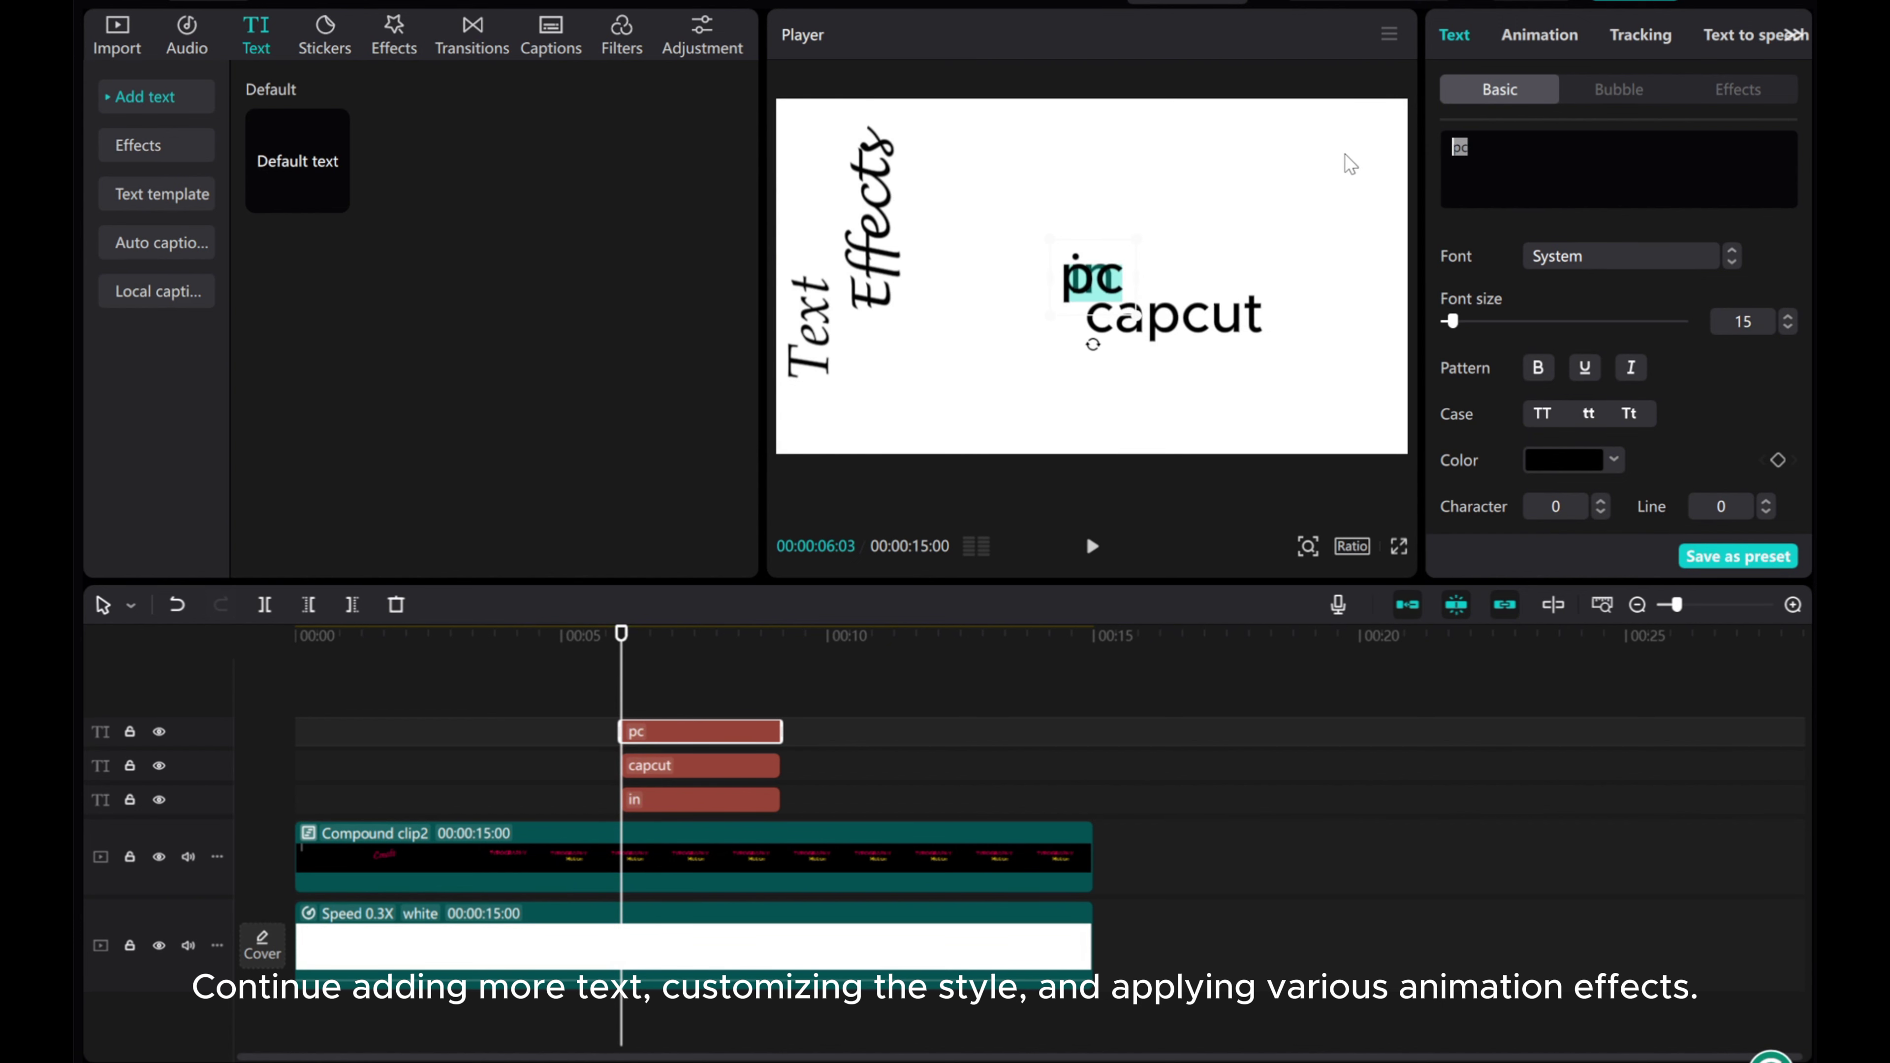
drag(1096, 283, 1120, 378)
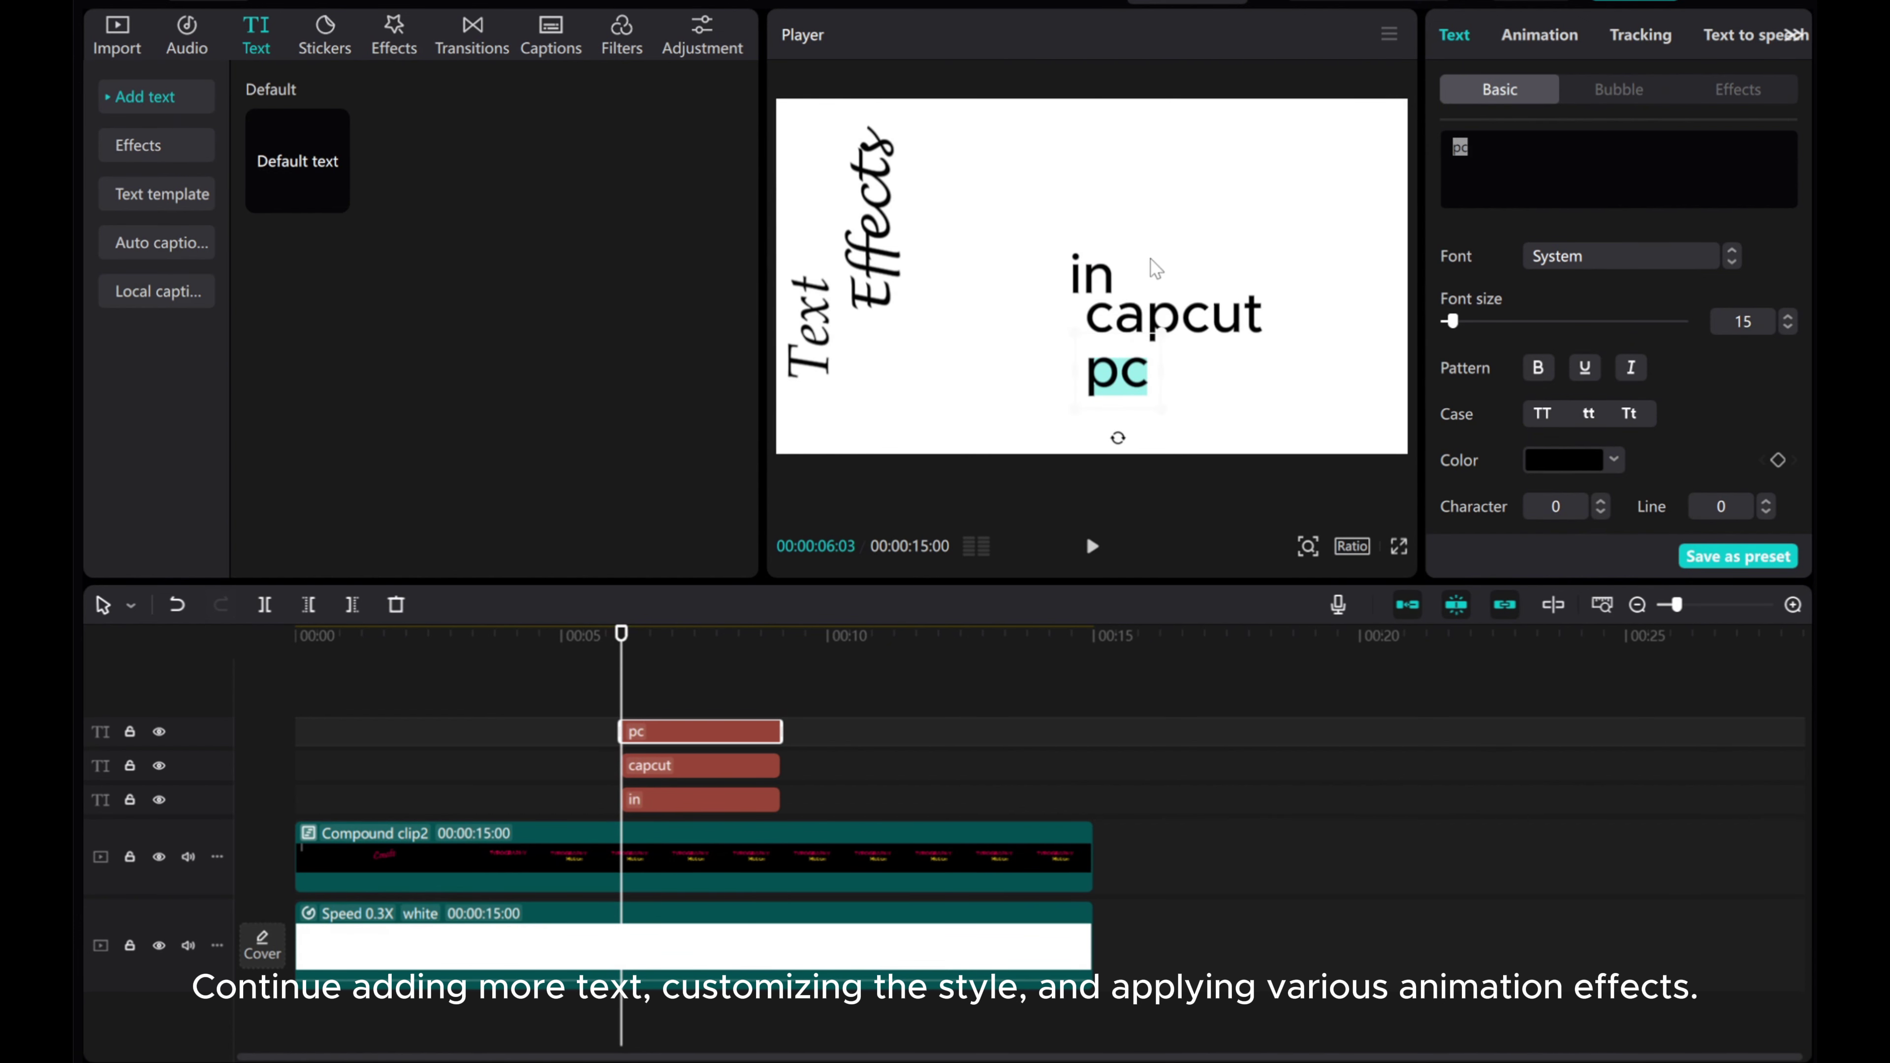
- Move the "in" text near the upper edge of the frame and center "capcut" between "in" and "pc"
click(727, 803)
drag(1092, 283, 1127, 167)
click(700, 768)
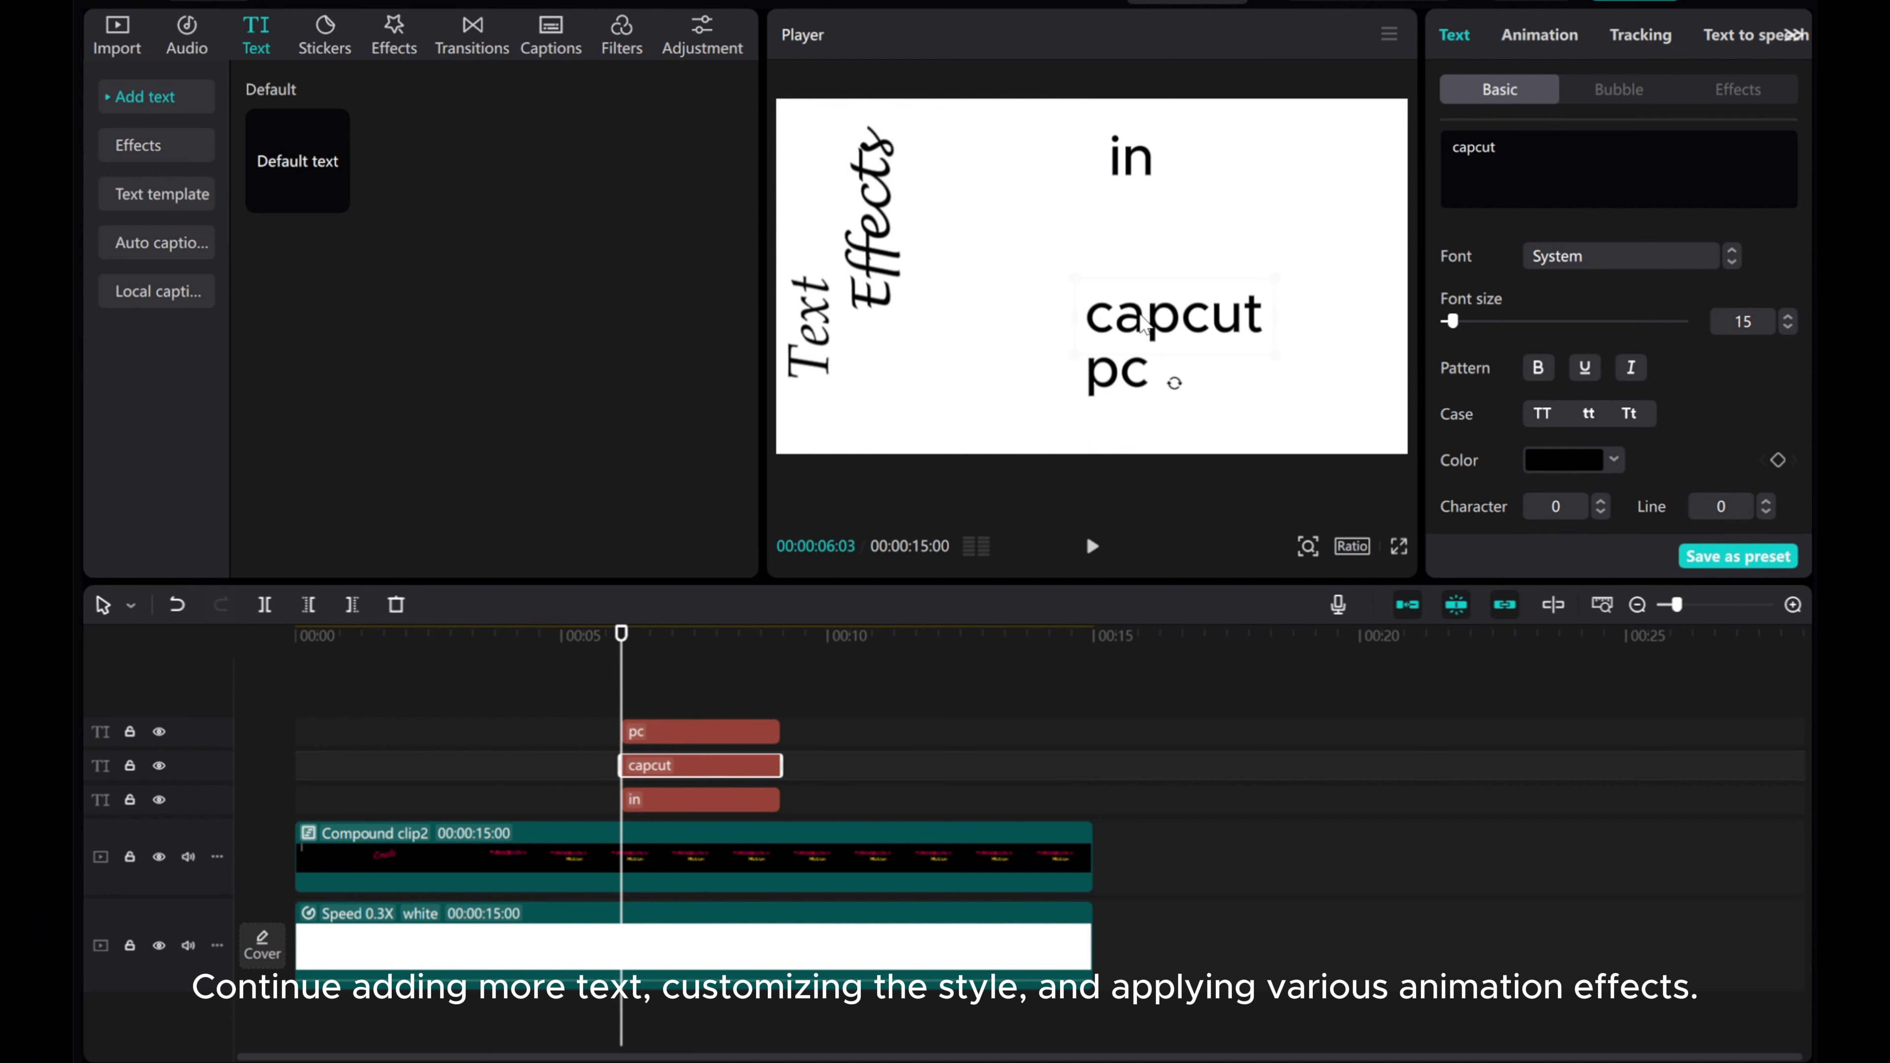
drag(1144, 326, 1100, 245)
- Convert the "capcut" text to uppercase, set its font size to 28 and adjust its position beneath "in"
drag(1452, 321, 1470, 320)
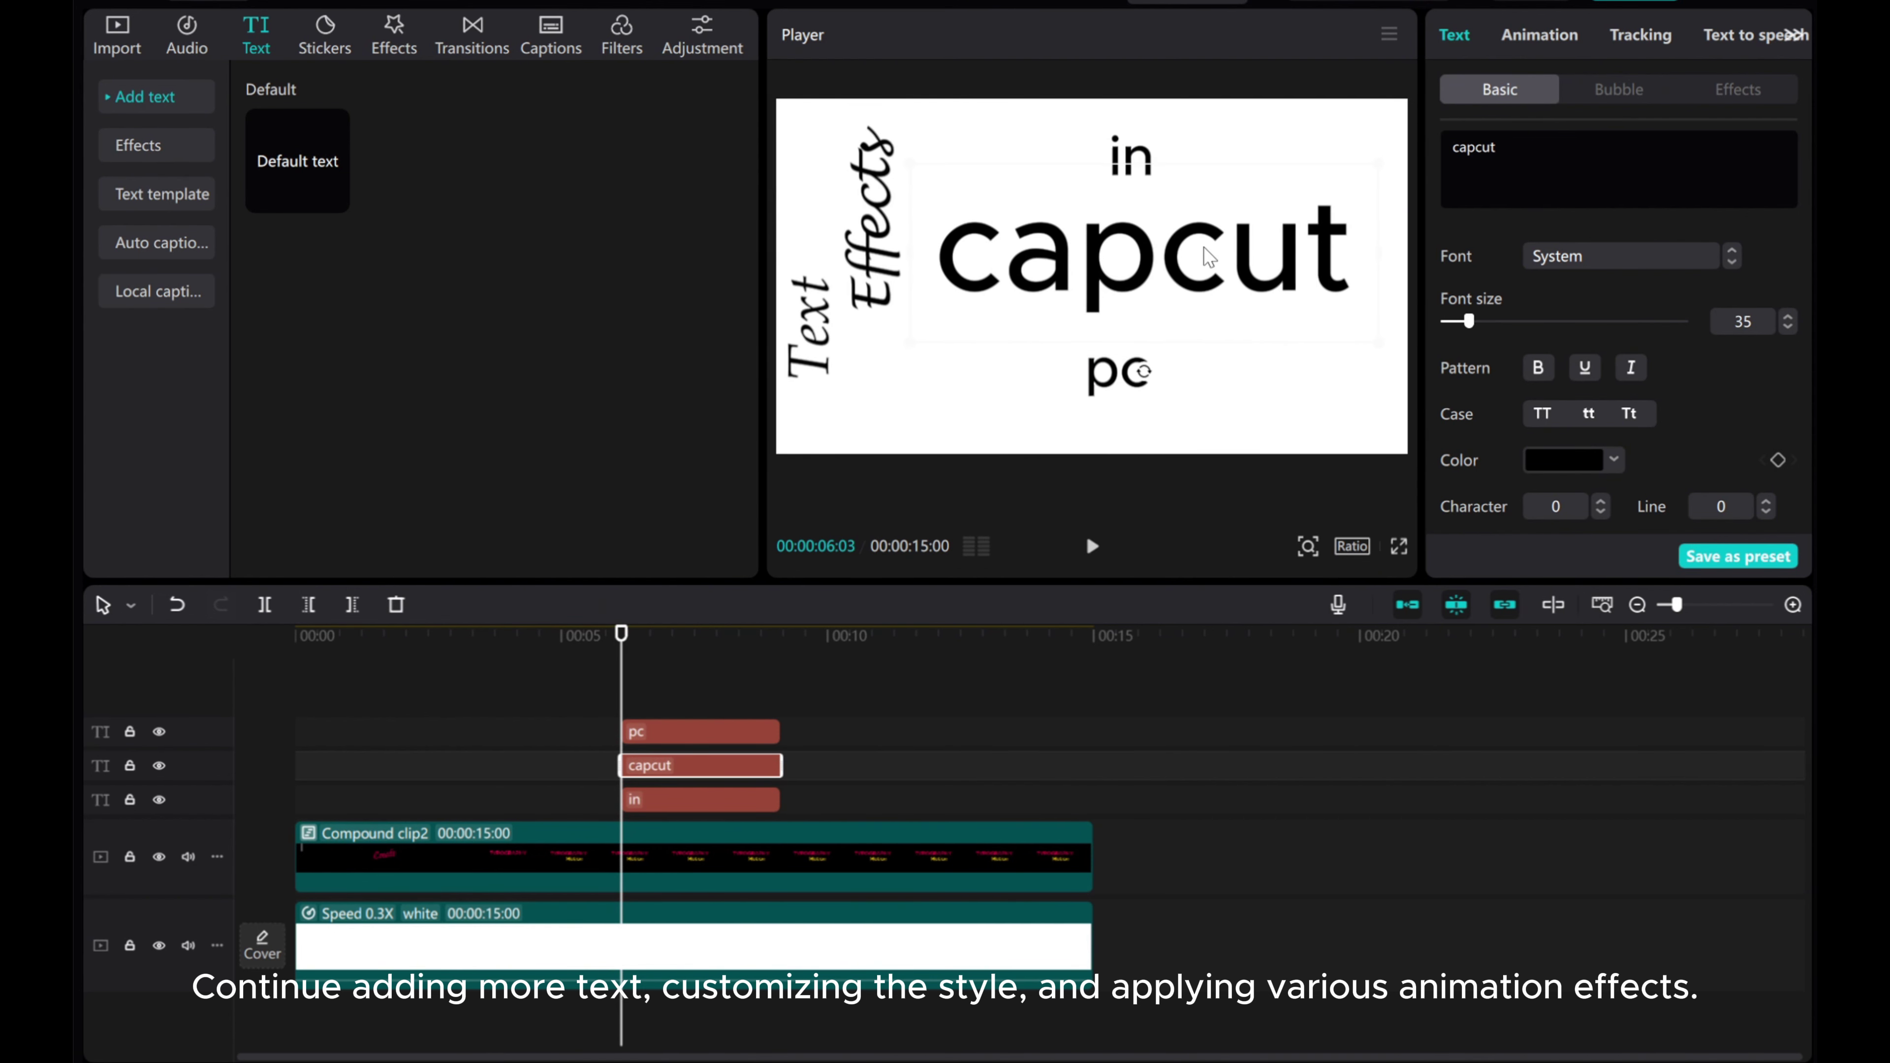
drag(1199, 248, 1204, 249)
click(1542, 414)
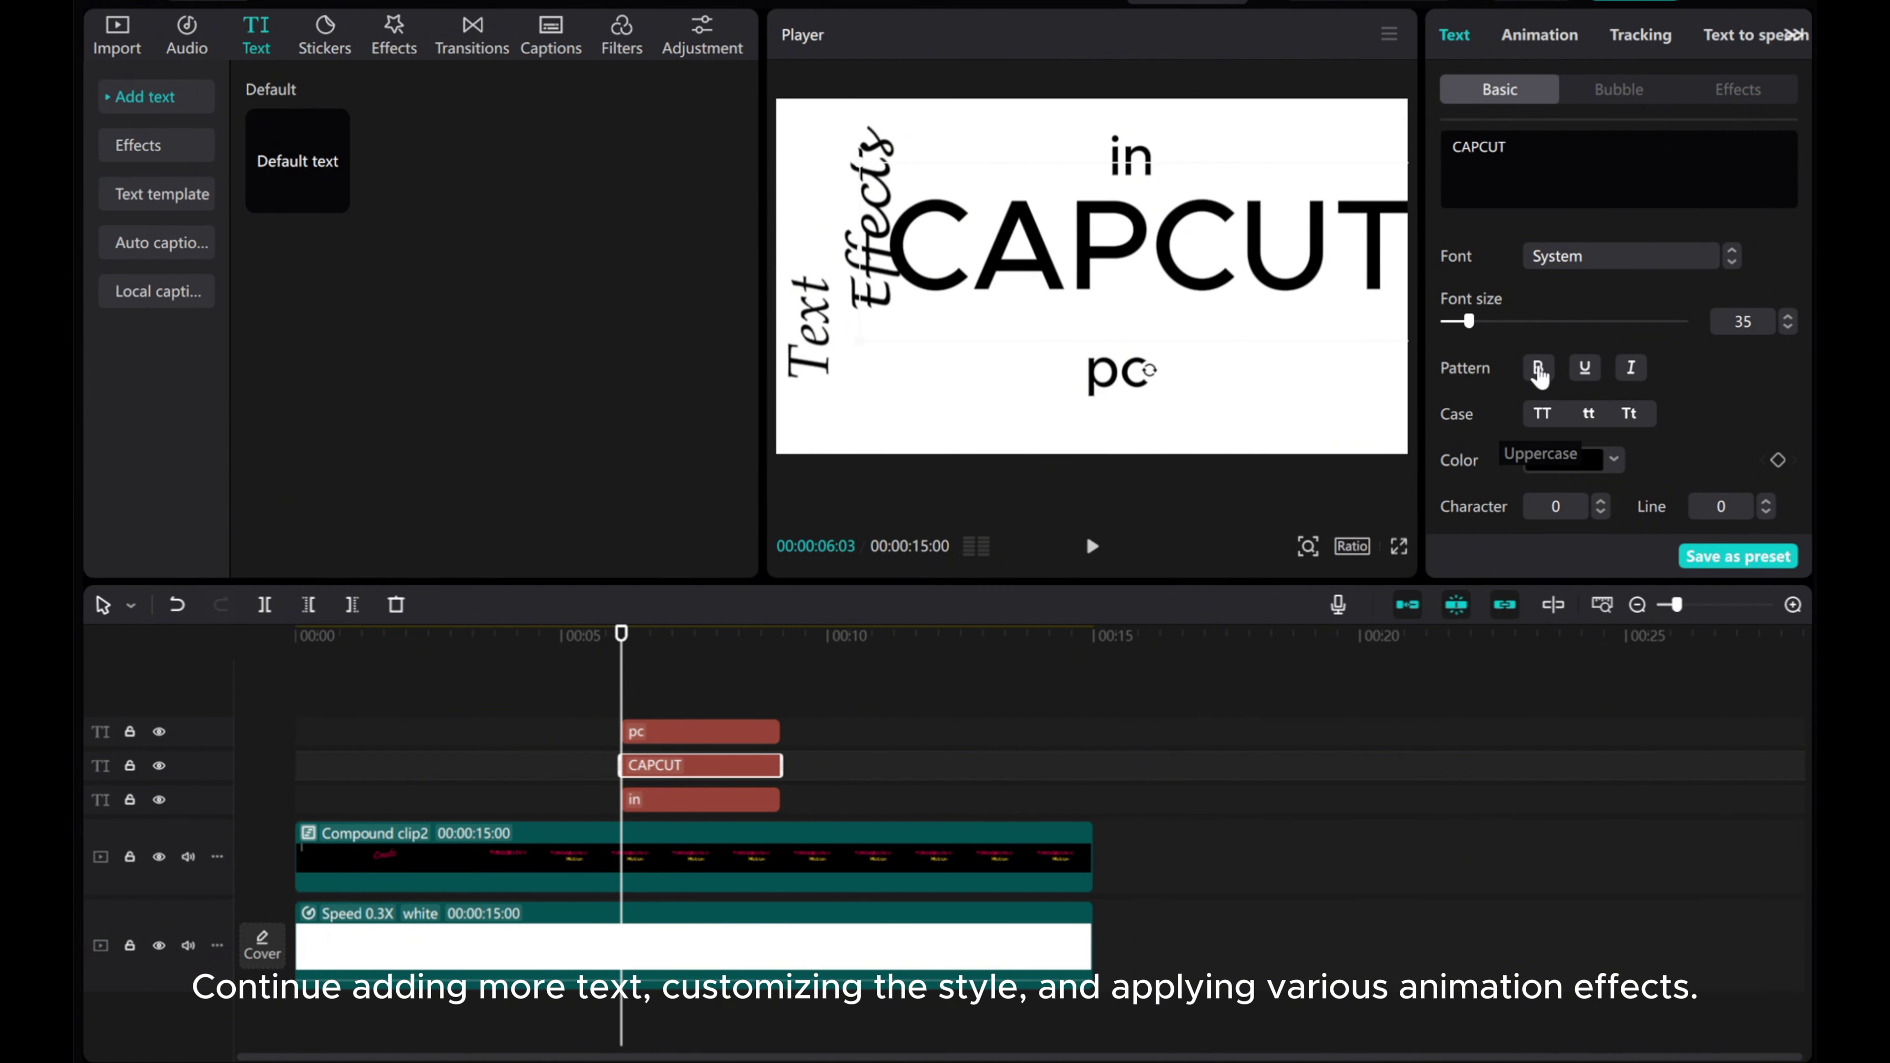
click(1789, 329)
click(1788, 329)
click(1789, 328)
click(1789, 328)
click(1788, 328)
click(1788, 329)
click(1788, 329)
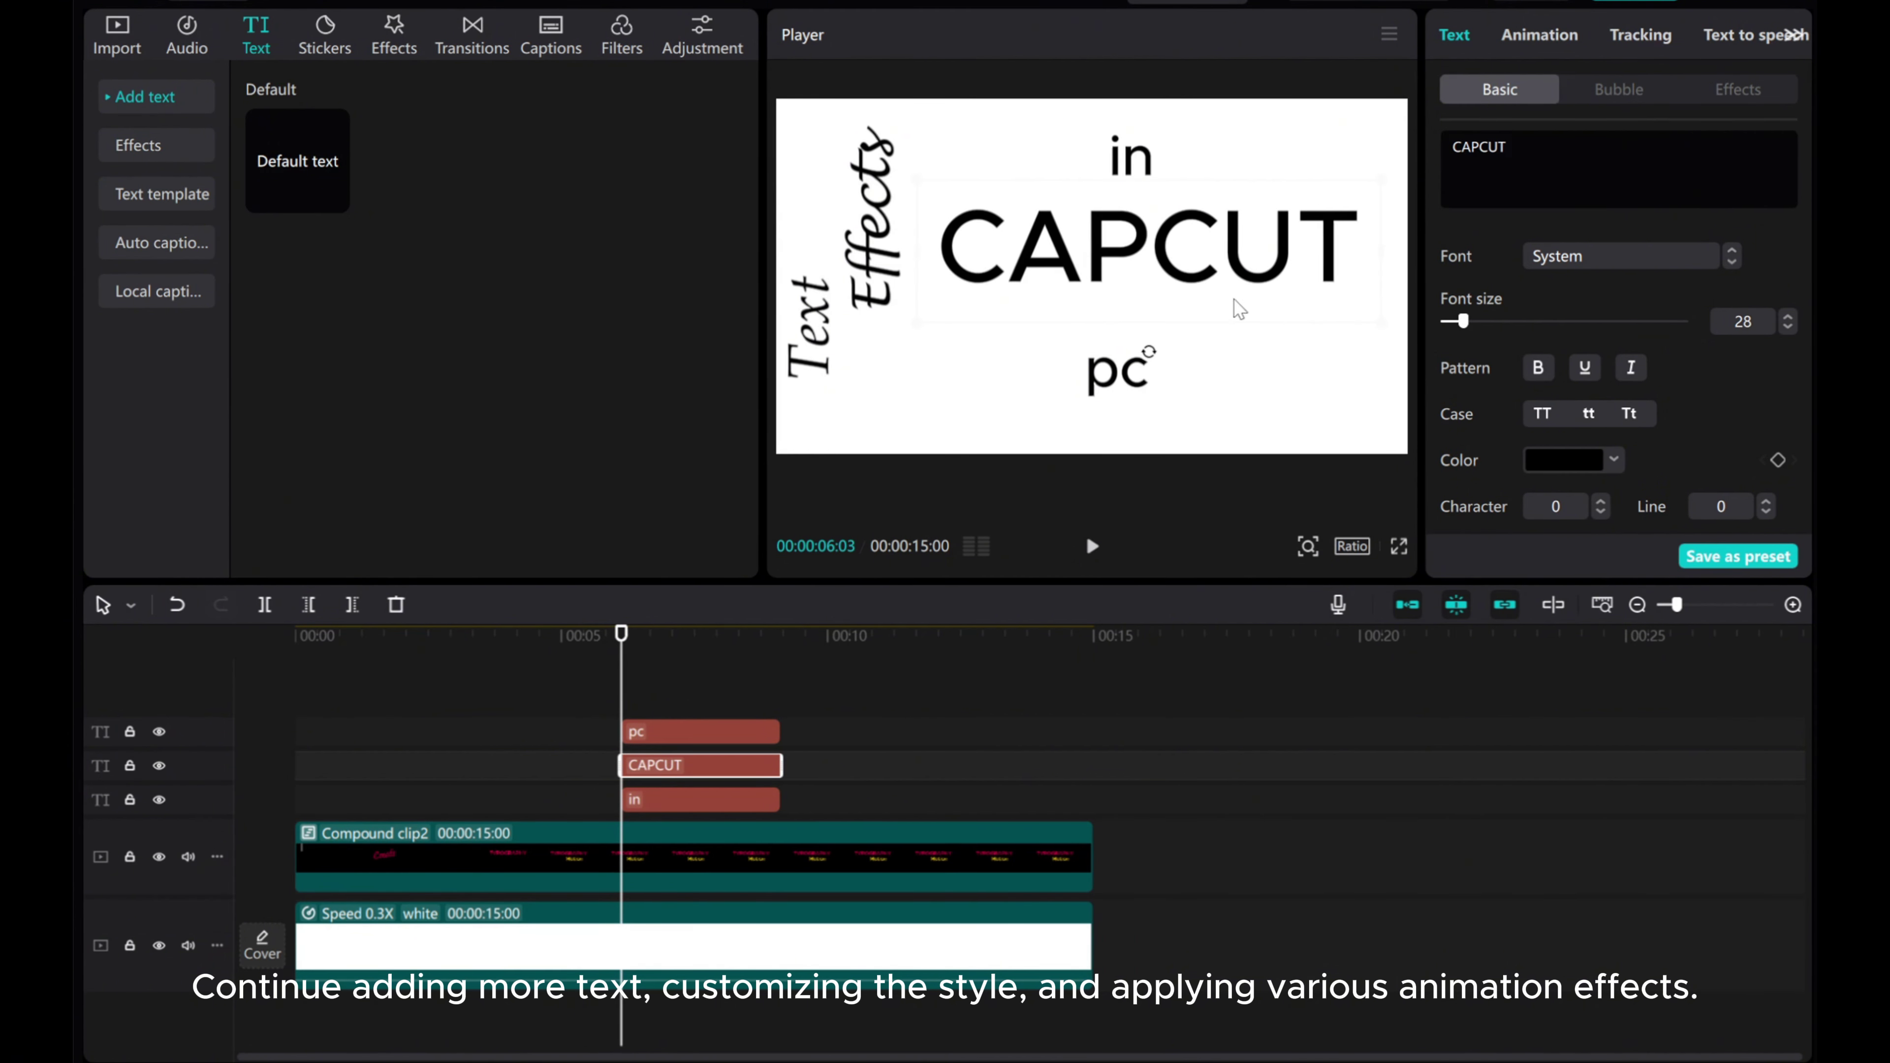
drag(1133, 277, 1142, 283)
- Set the "CAPCUT" text's font to Impact and its character spacing to 1
click(1568, 265)
scroll(1563, 373, up, 2)
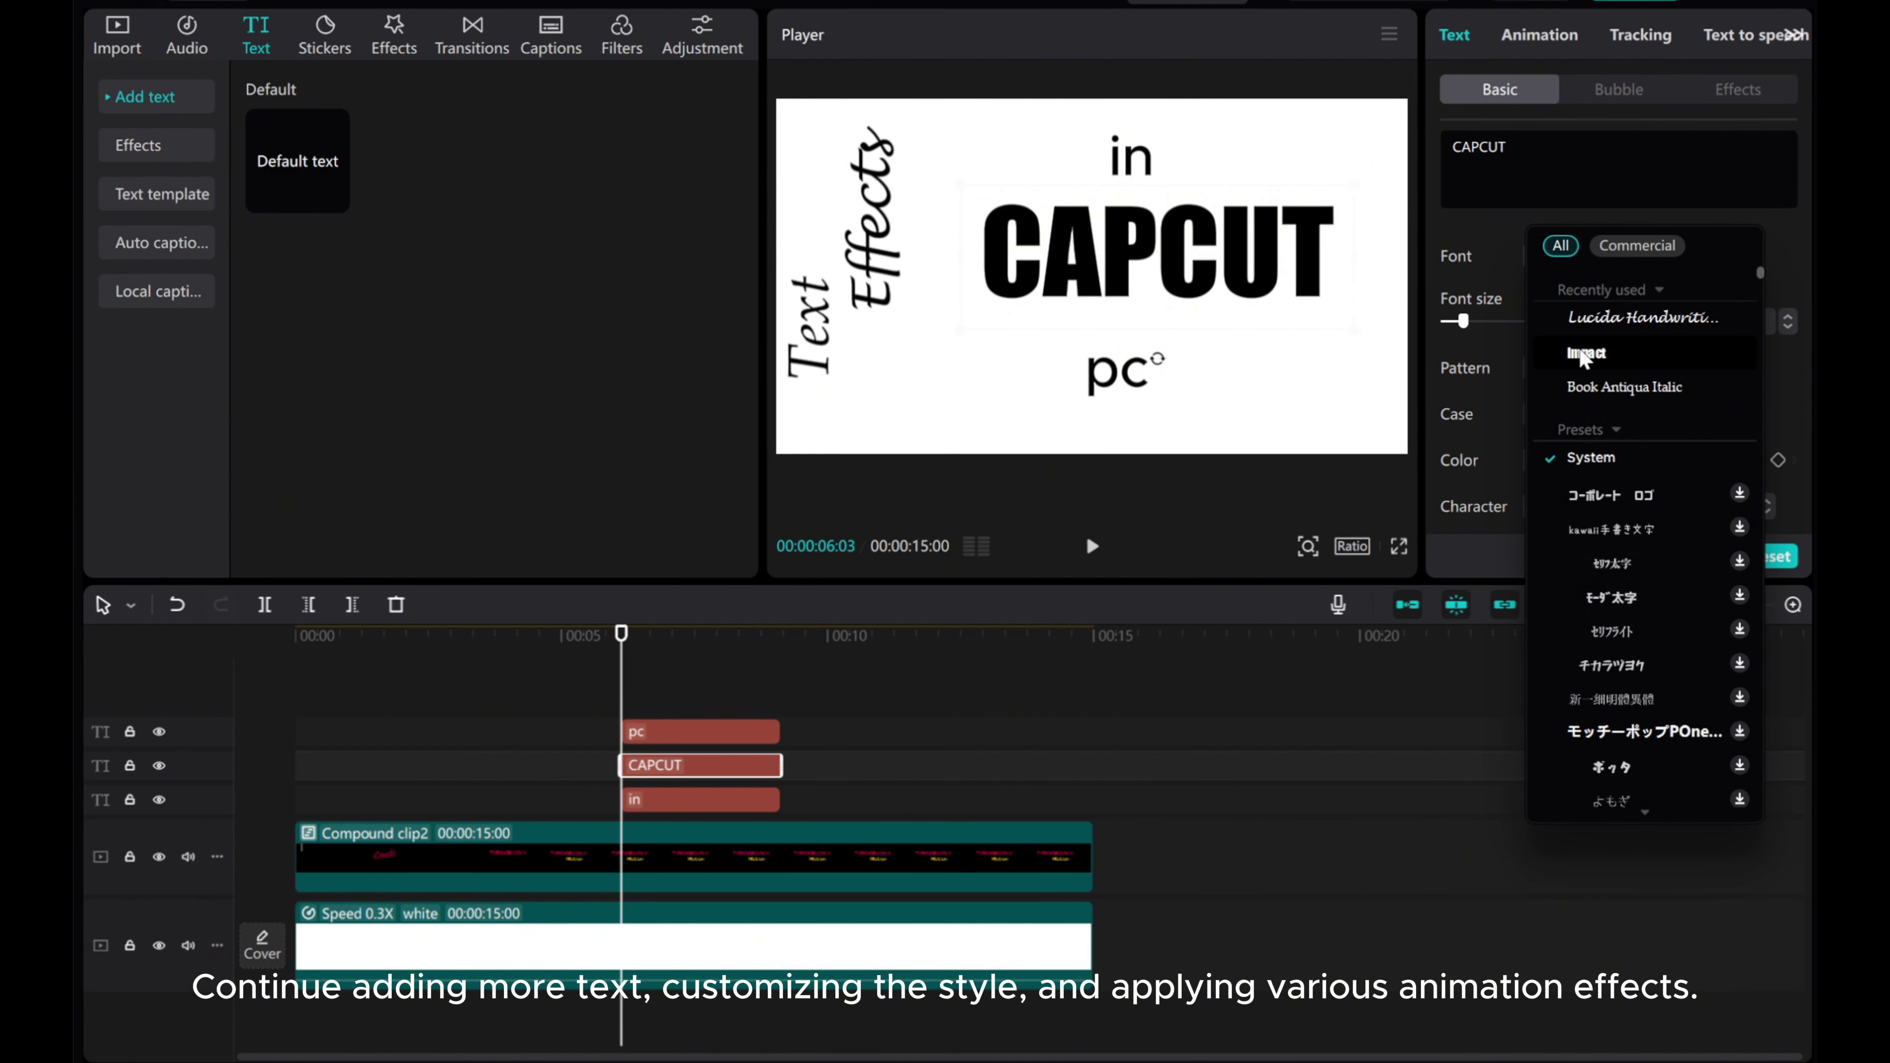
click(1557, 392)
click(1600, 500)
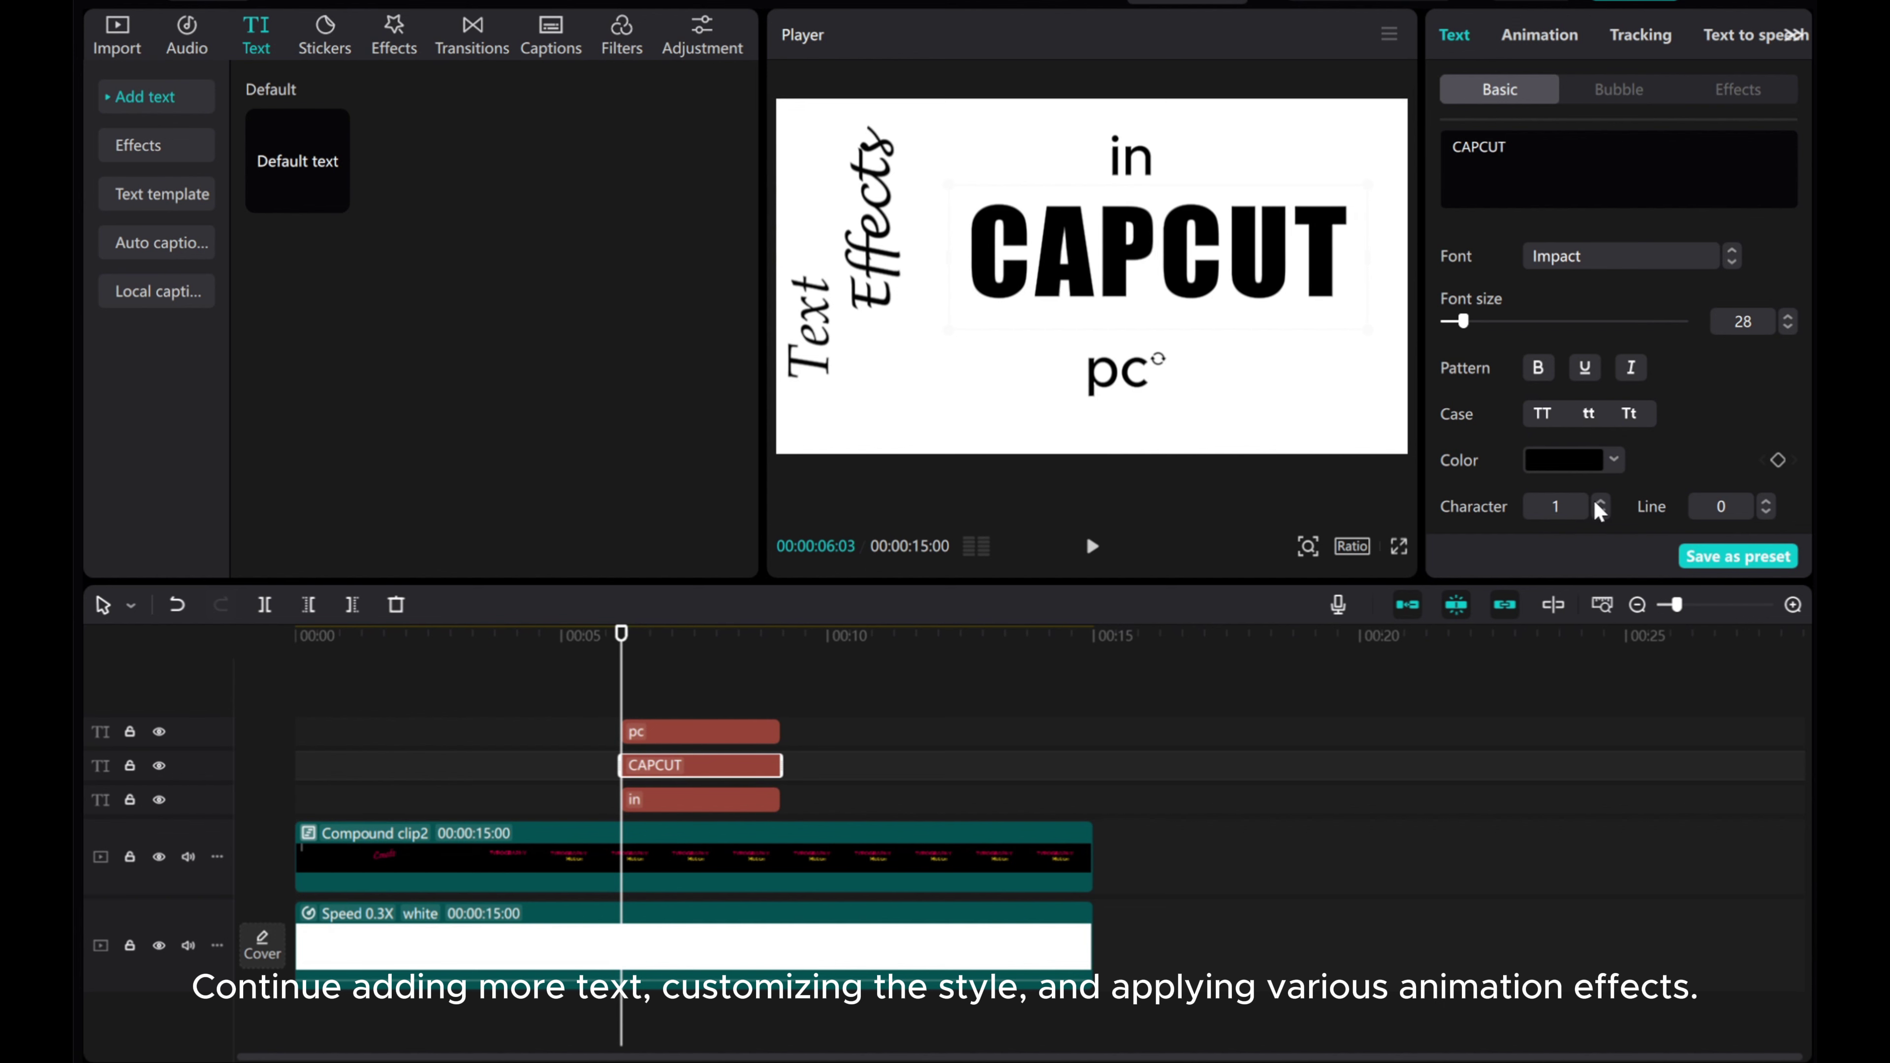
scroll(1573, 390, down, 2)
scroll(1476, 347, up, 2)
- Color the "CAPCUT" text bright green using a preset swatch
click(1591, 466)
scroll(1523, 843, down, 5)
click(1480, 820)
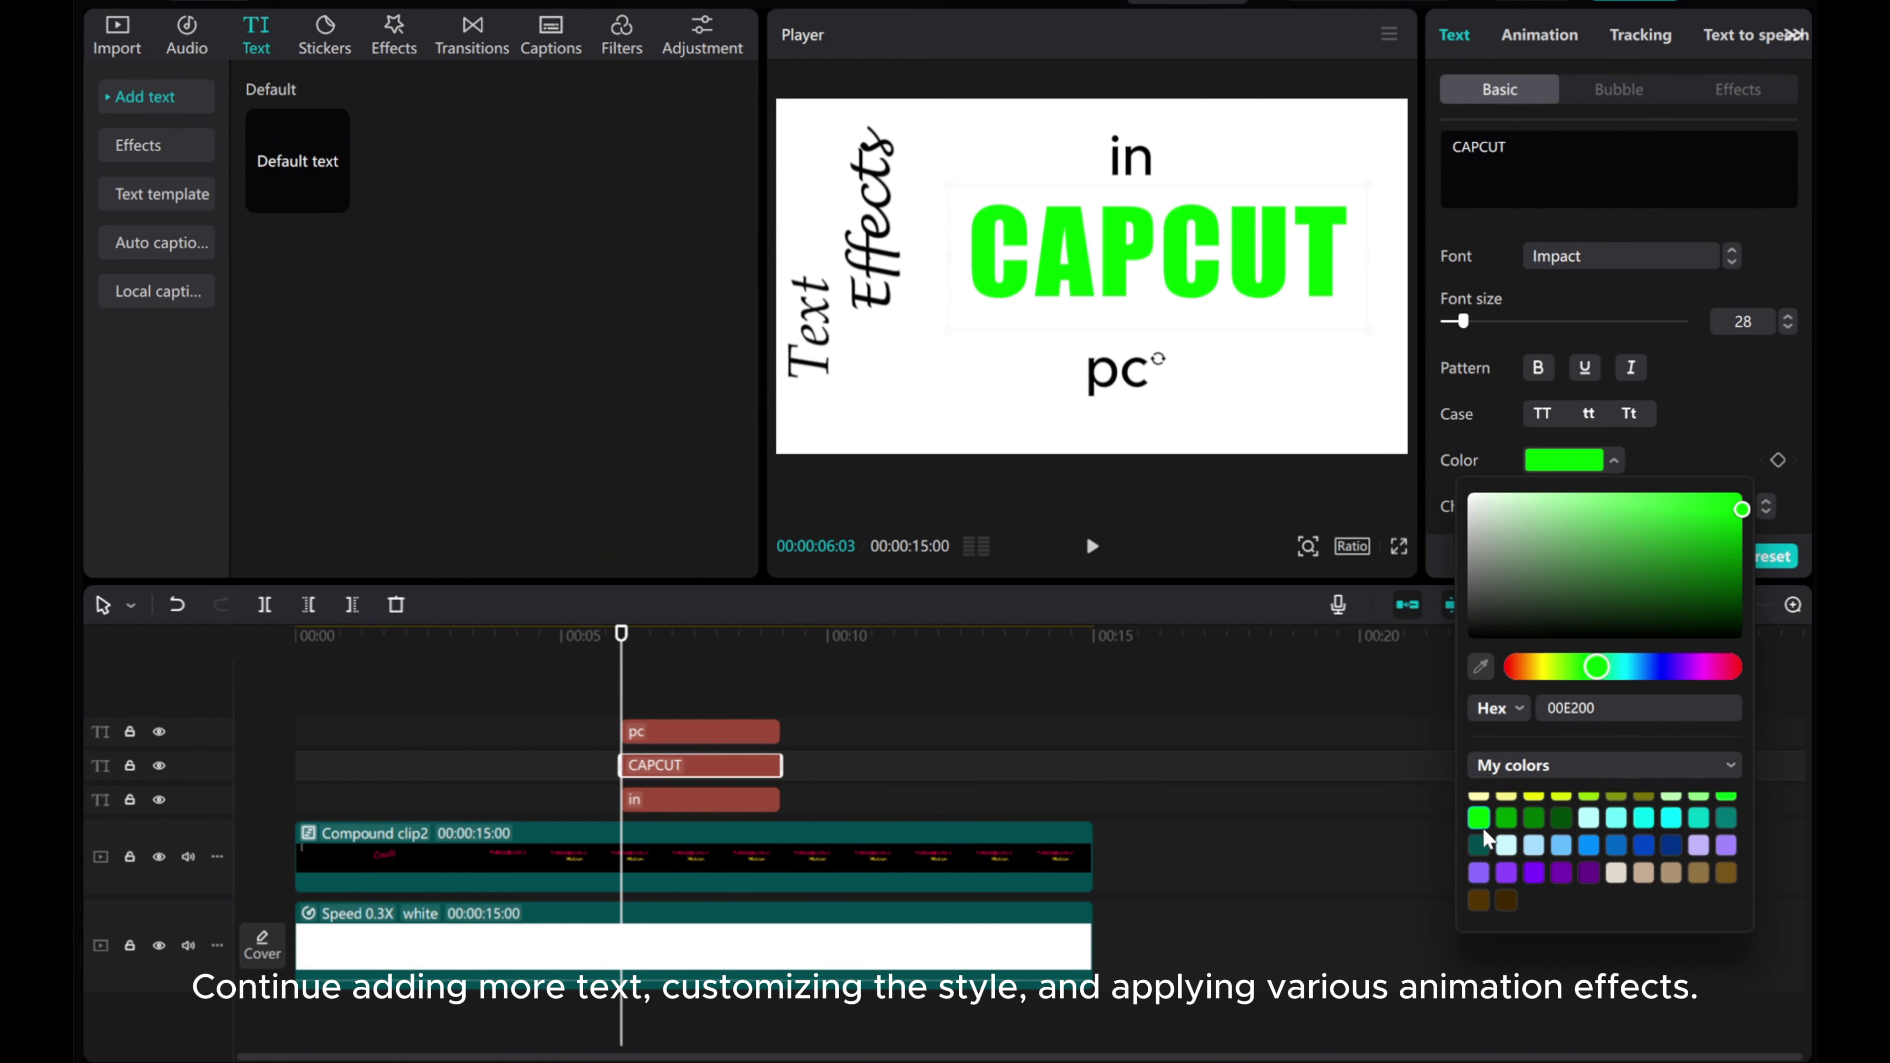
click(1694, 393)
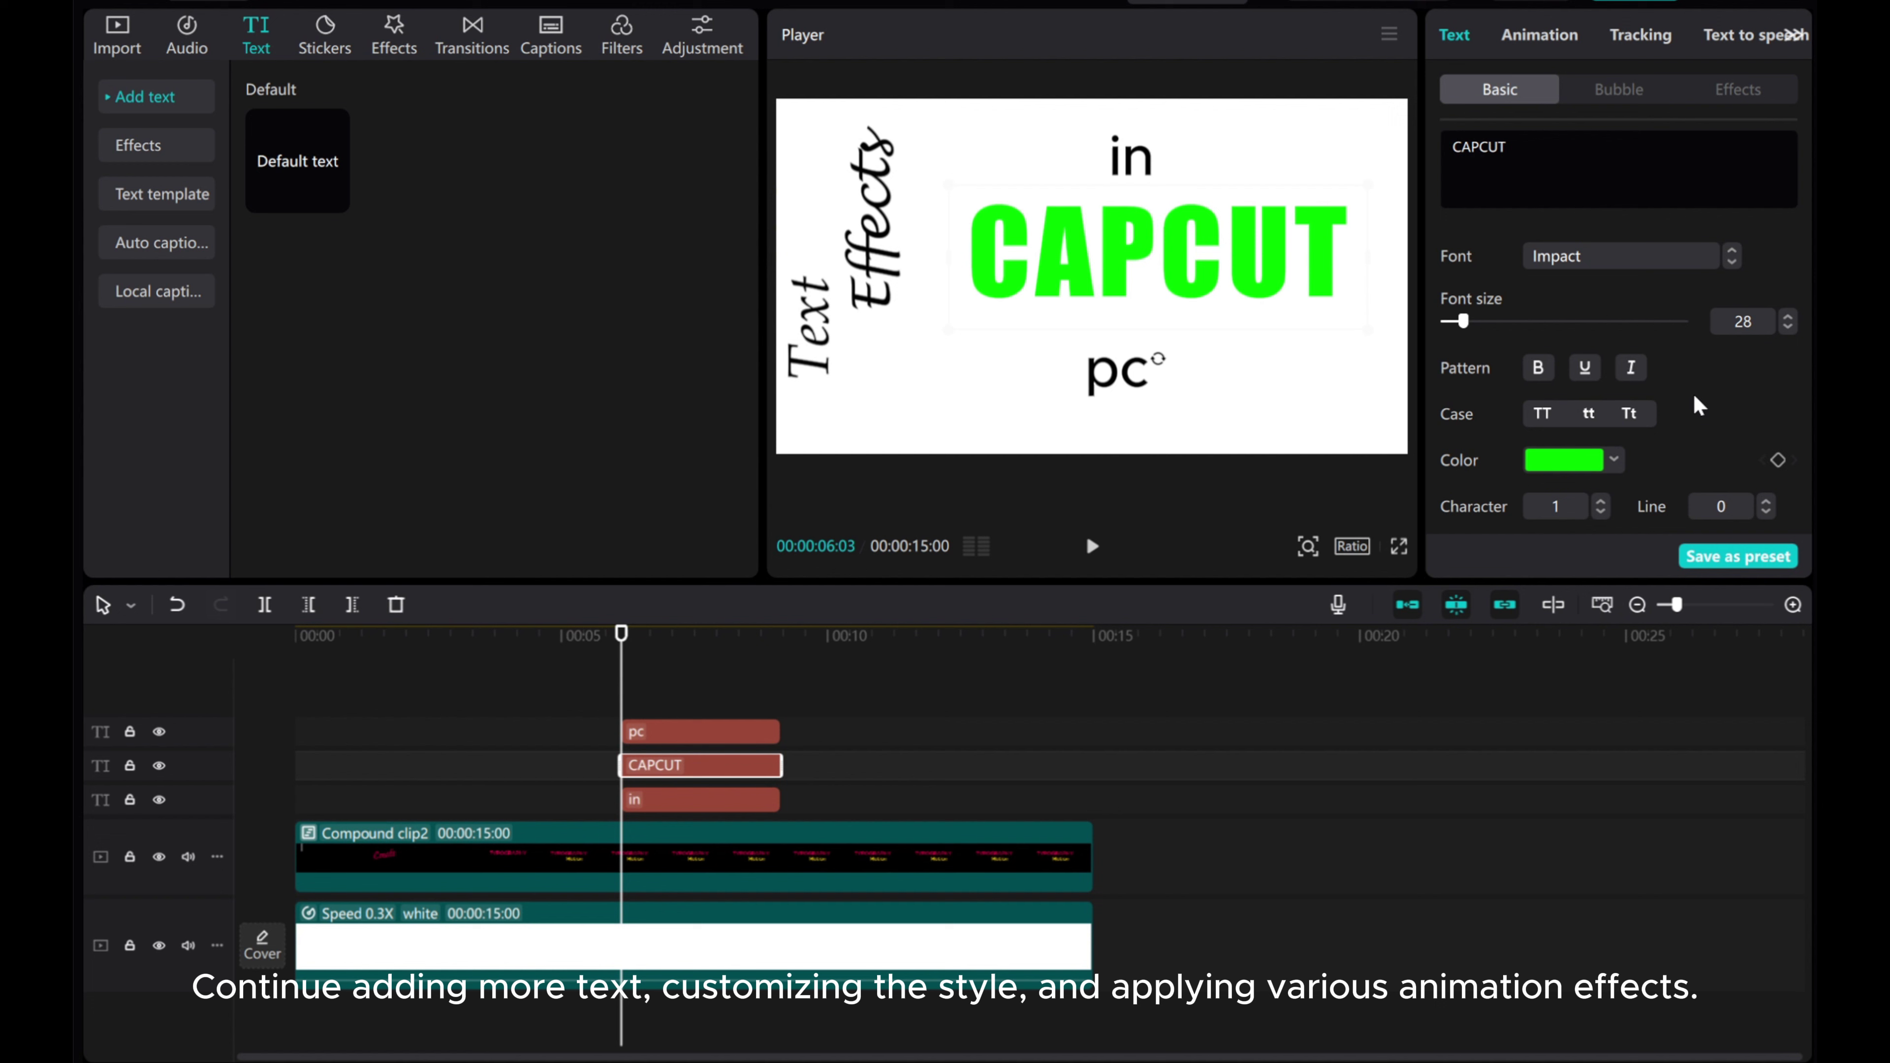
- Convert the "pc" text to uppercase and recenter it beneath "CAPCUT"
click(1113, 387)
click(1543, 414)
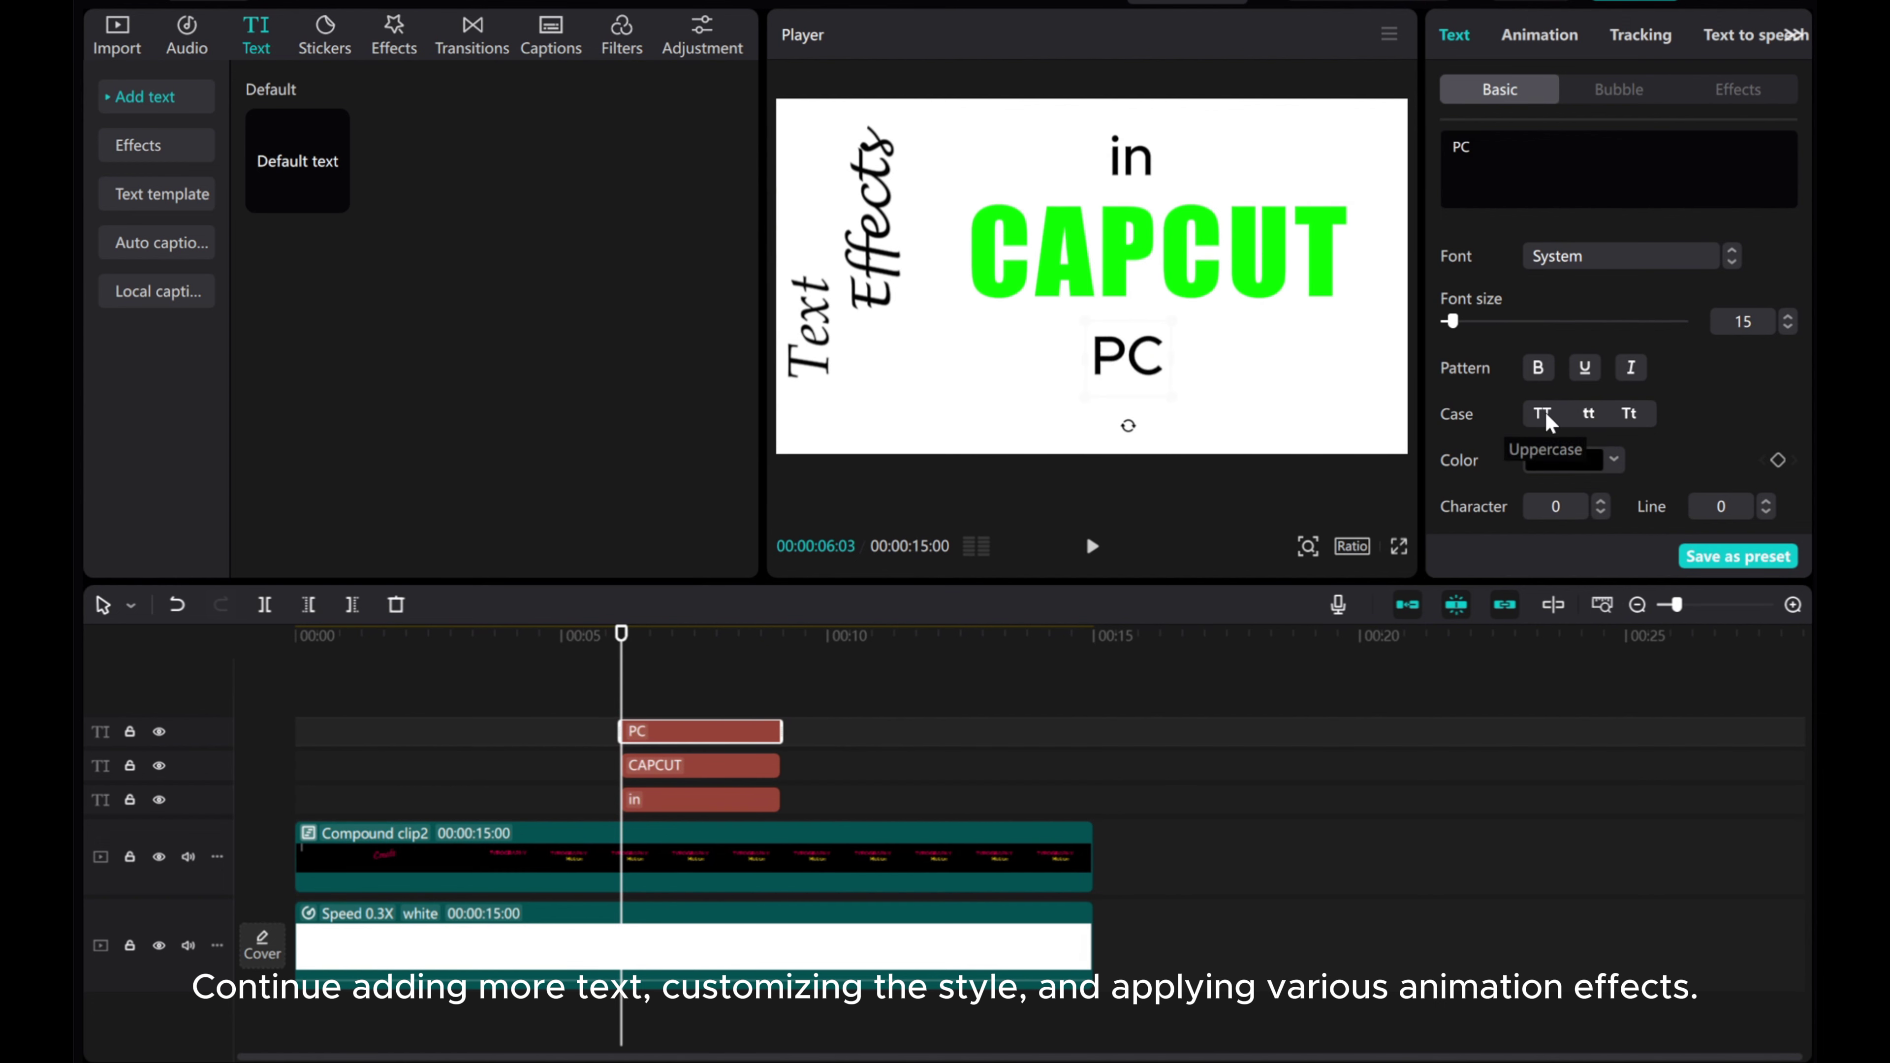
click(1152, 348)
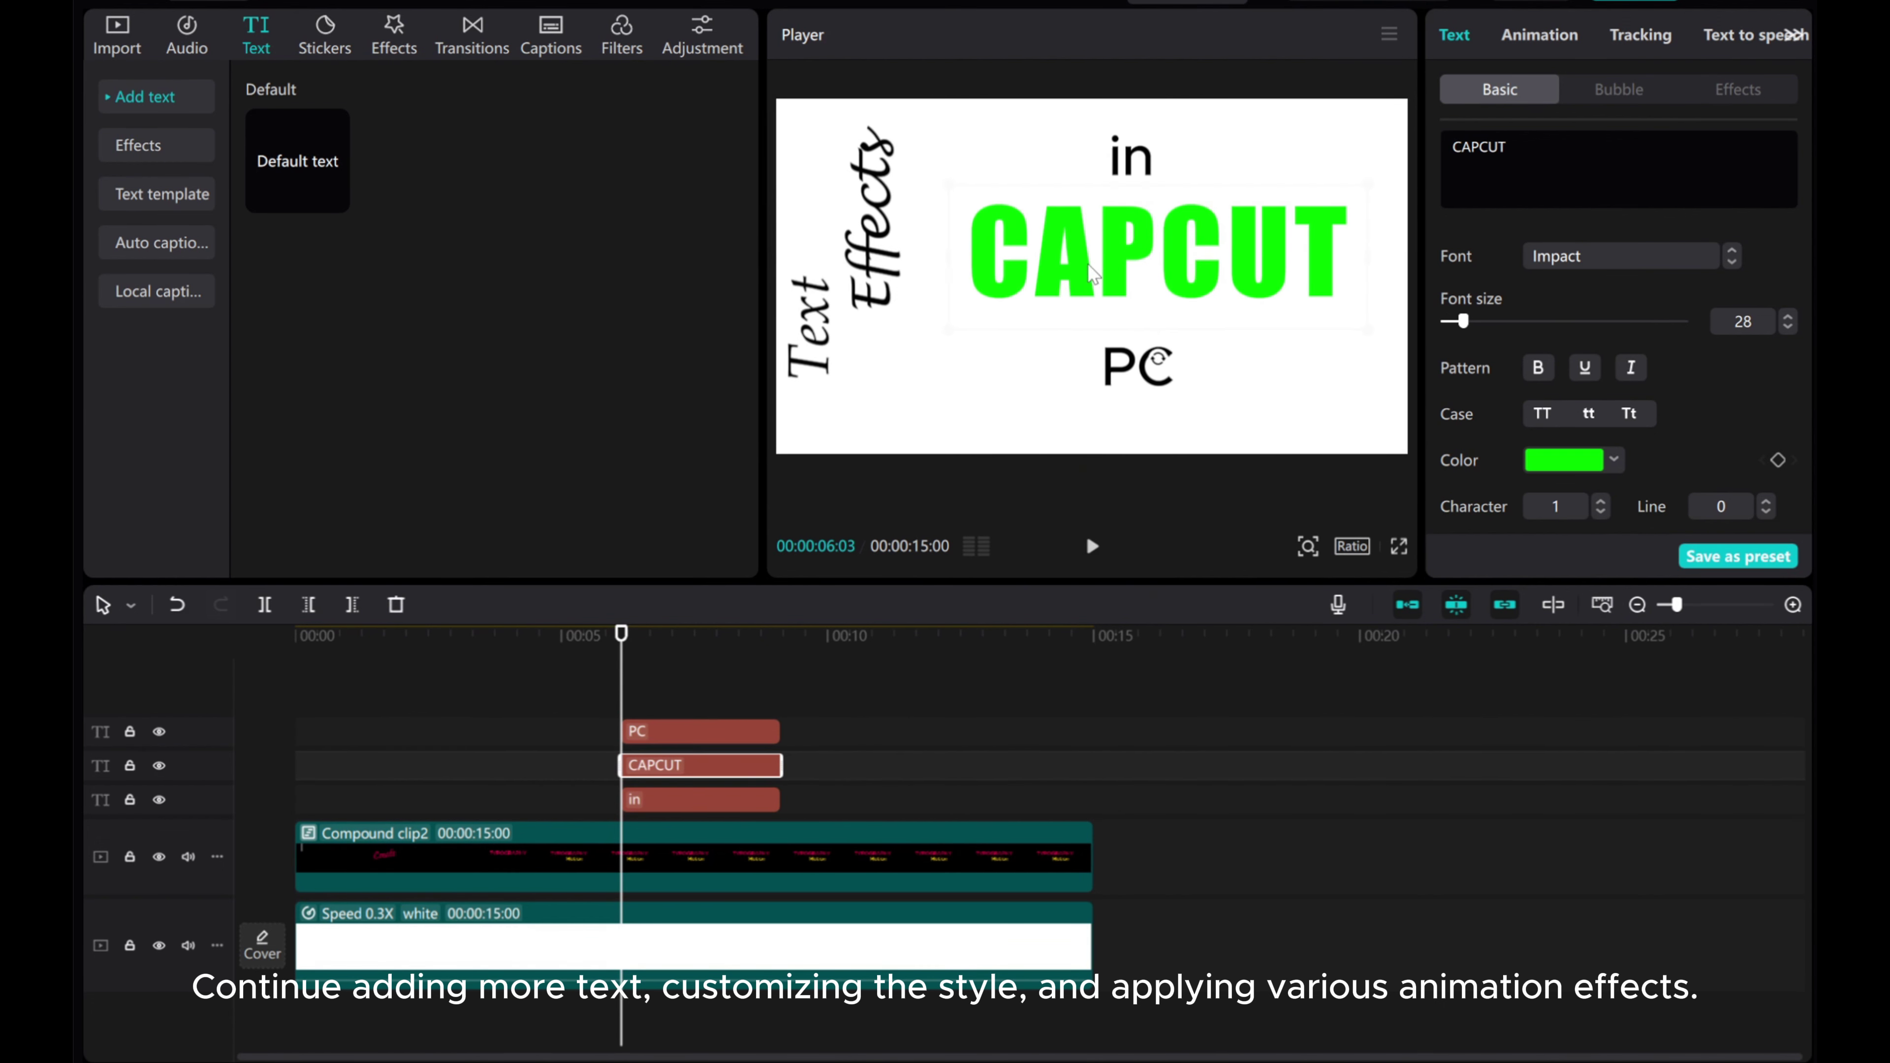
- Enlarge the "CAPCUT" text by four font-size steps and shift "PC" slightly down to clear it
click(1789, 316)
click(1789, 318)
click(1789, 319)
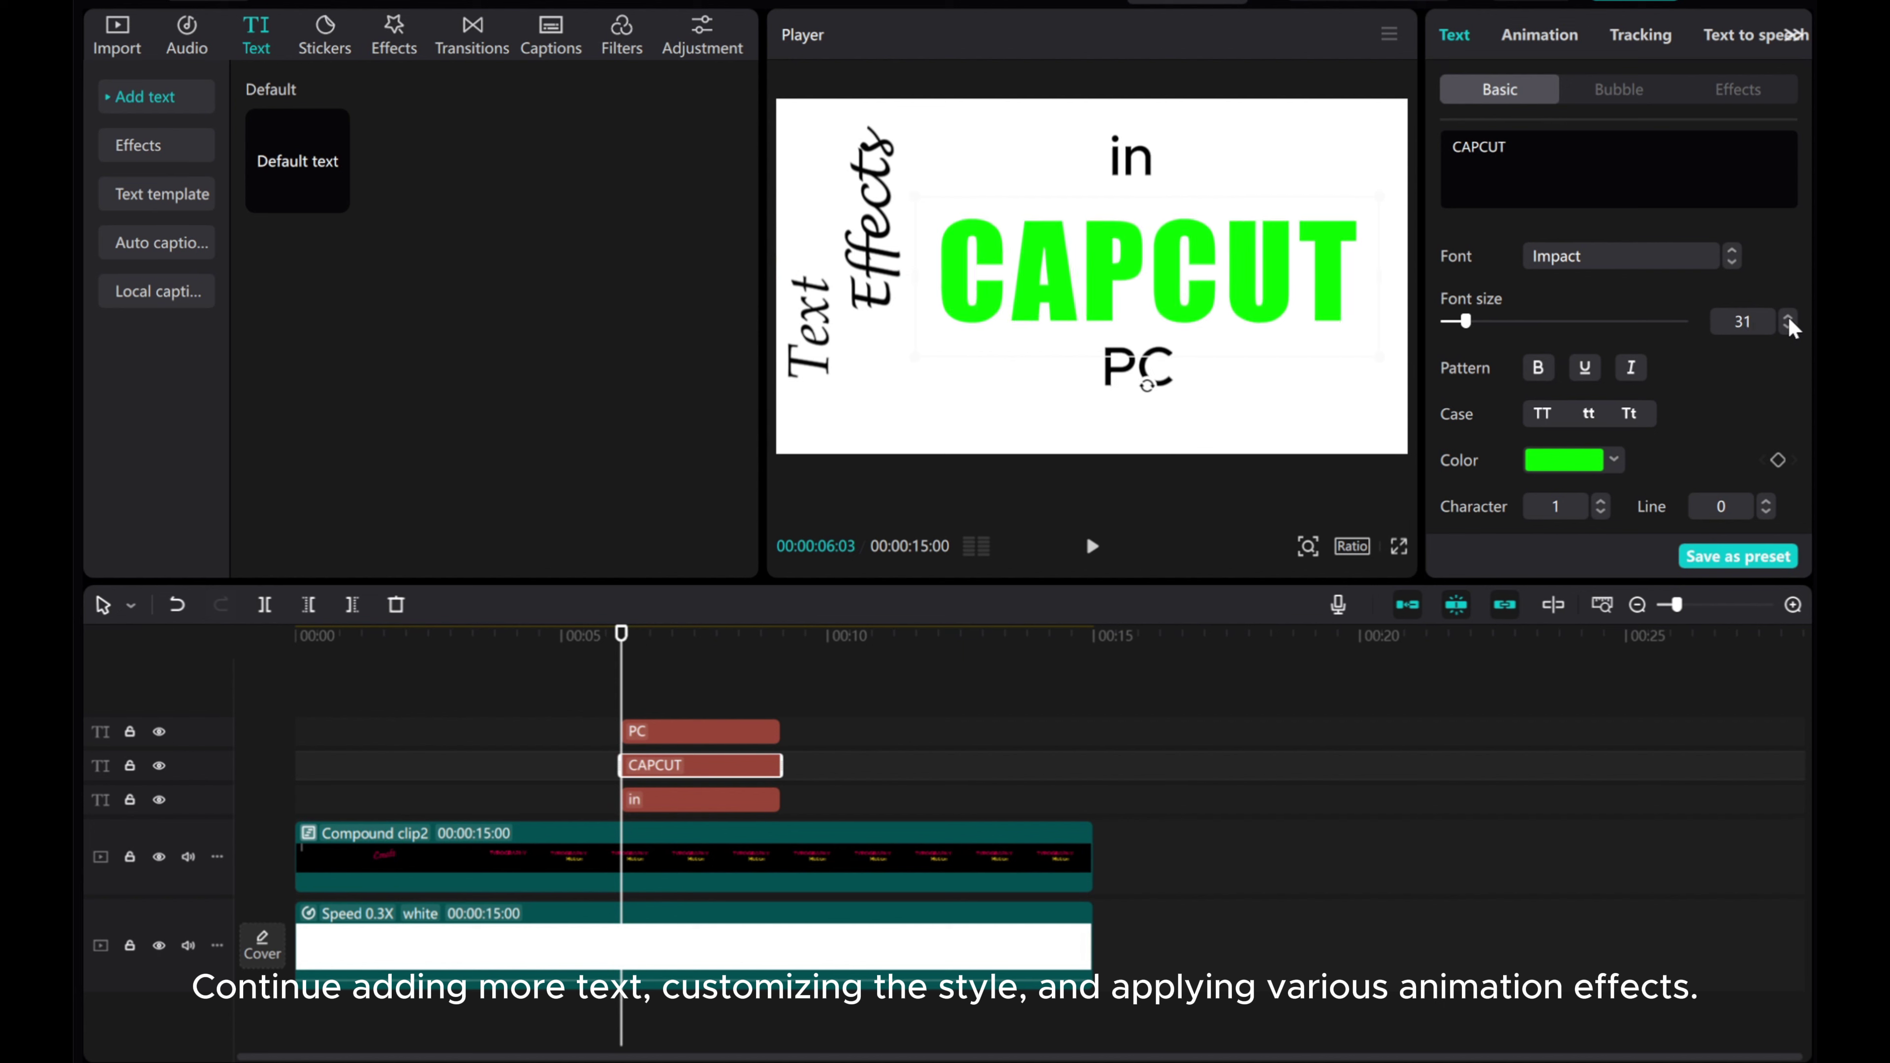
click(1789, 318)
click(1144, 377)
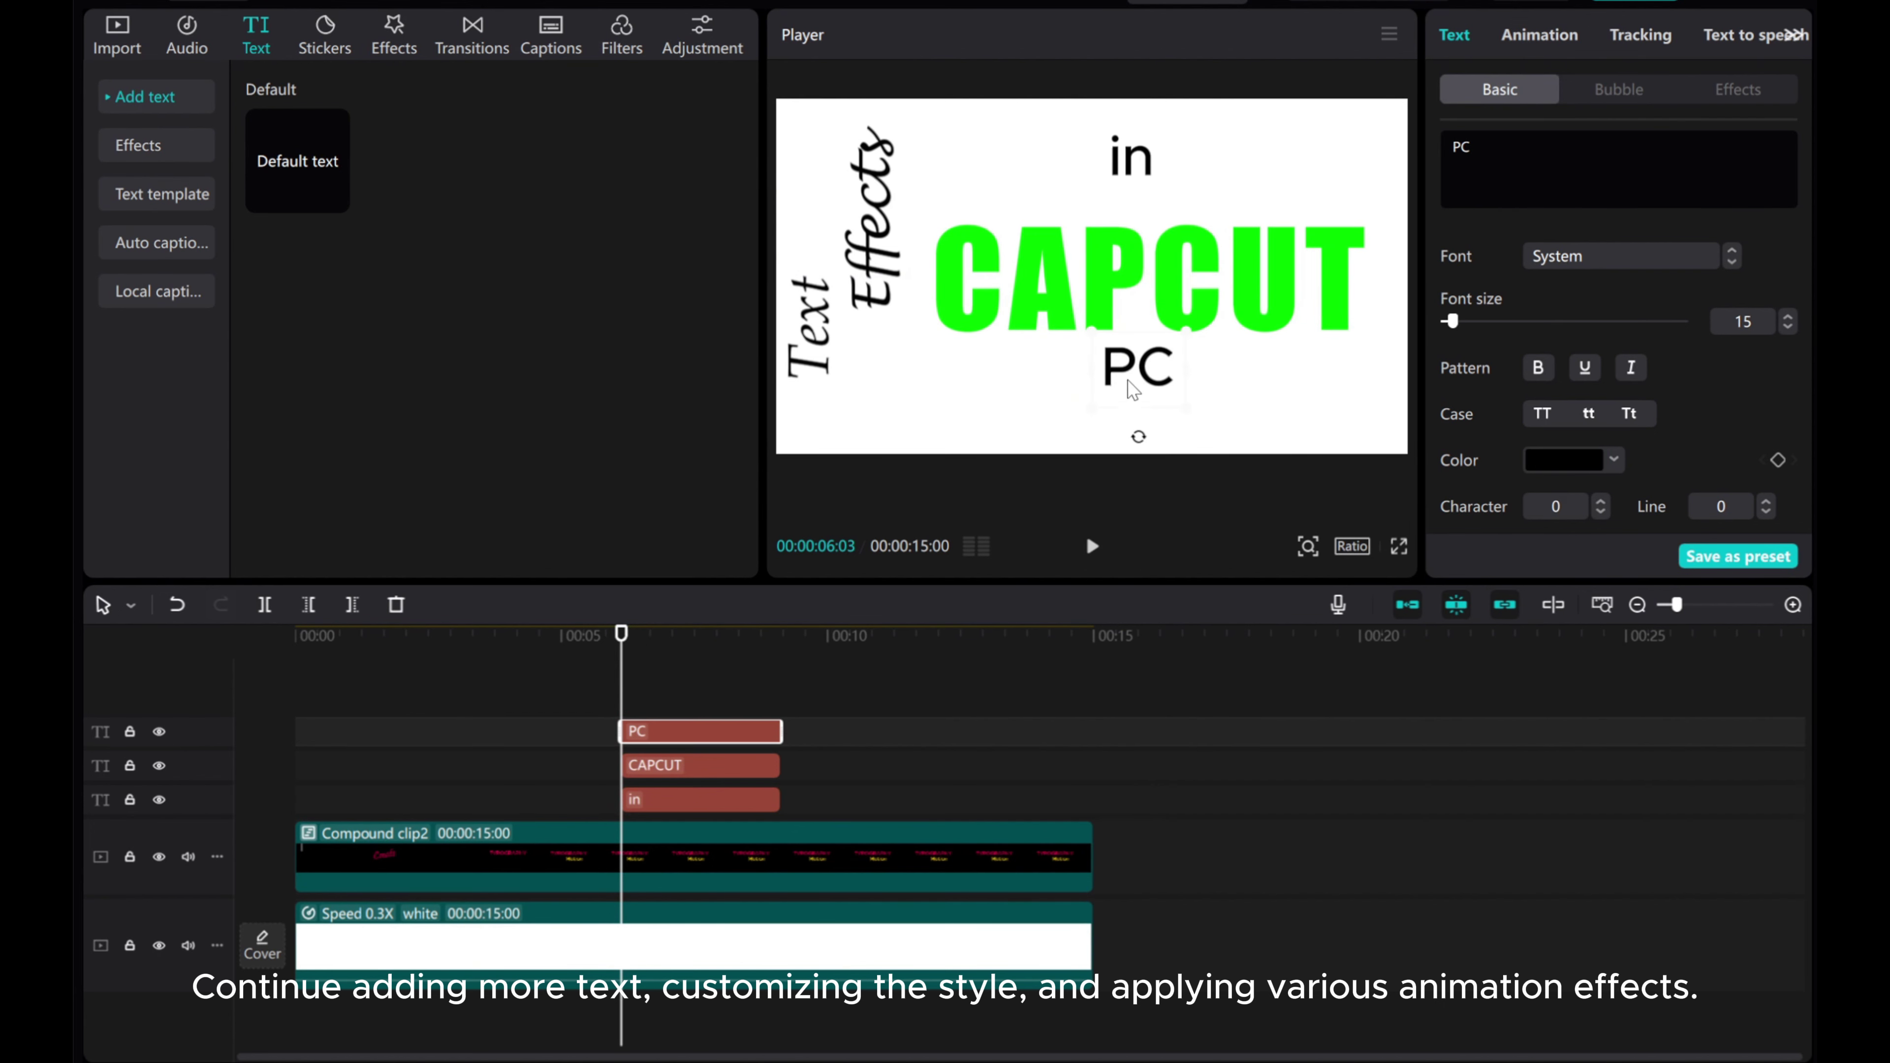
- Color the "PC" text pinkish red, FF0855, using a preset swatch
click(1567, 476)
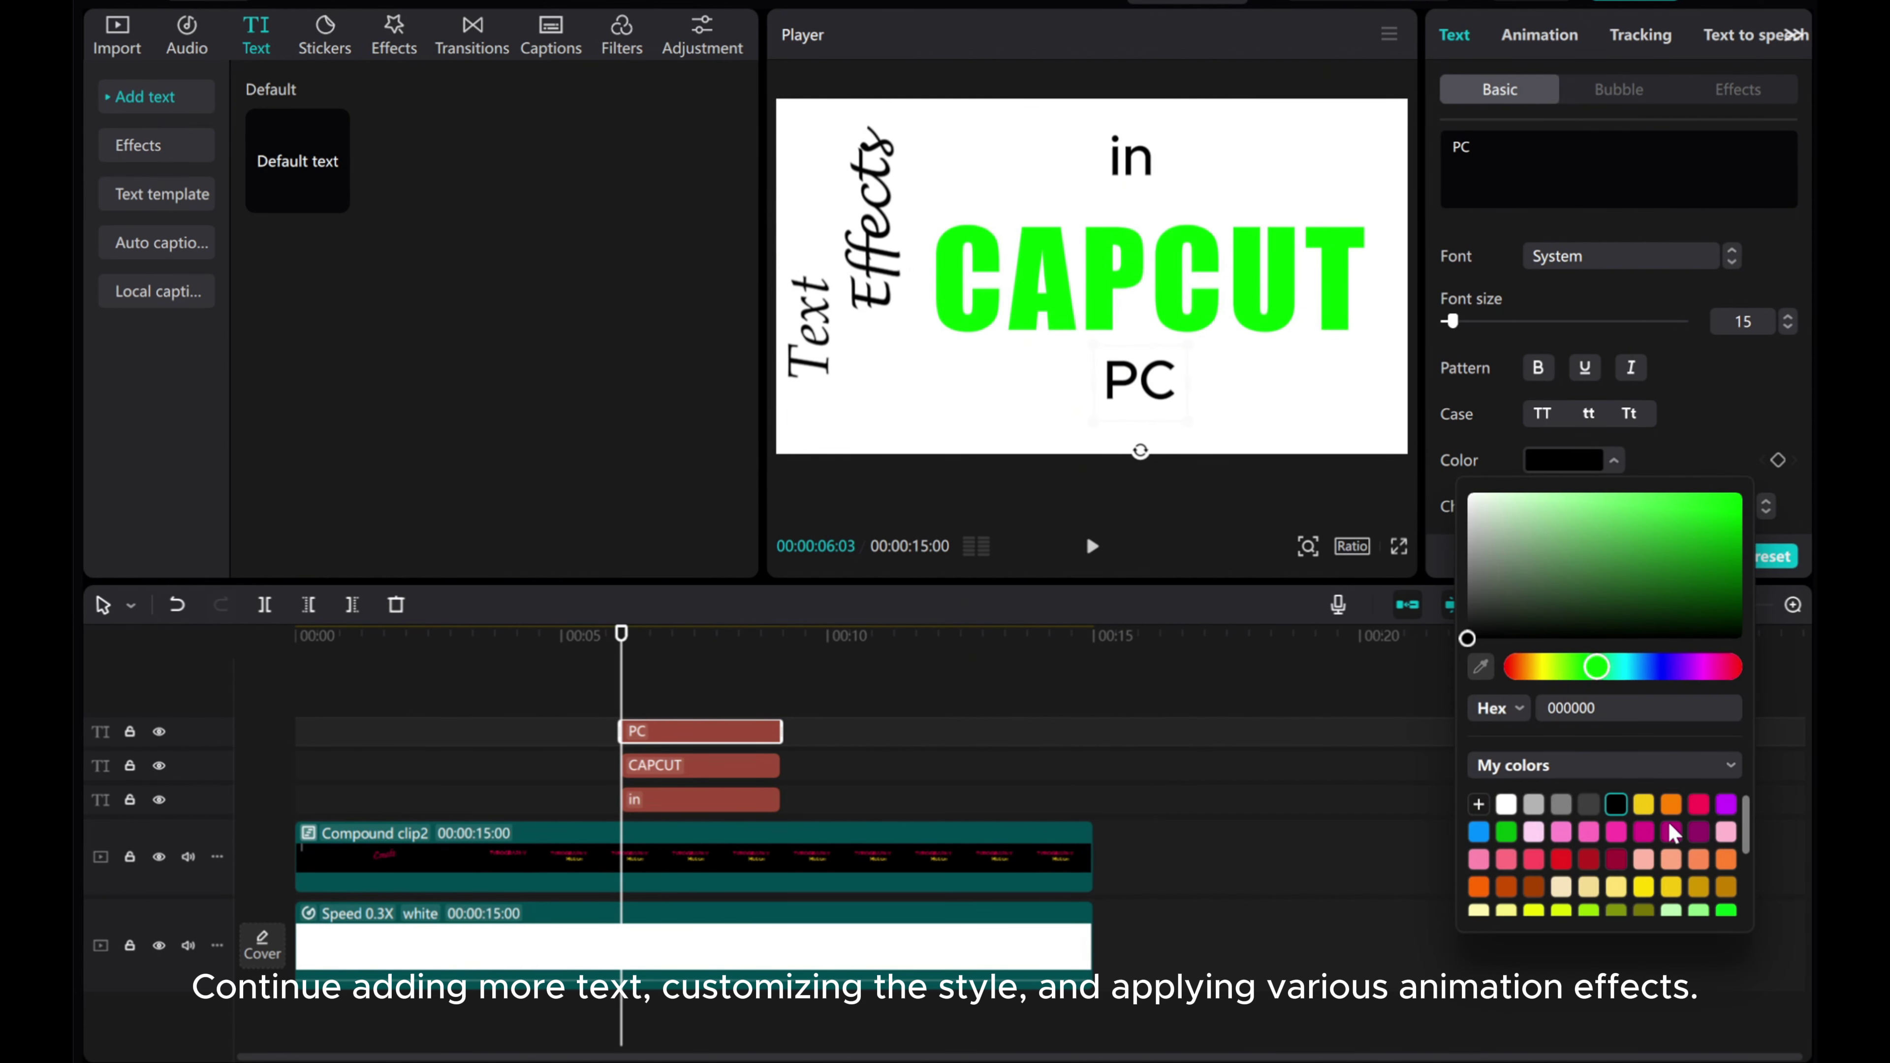
click(1699, 805)
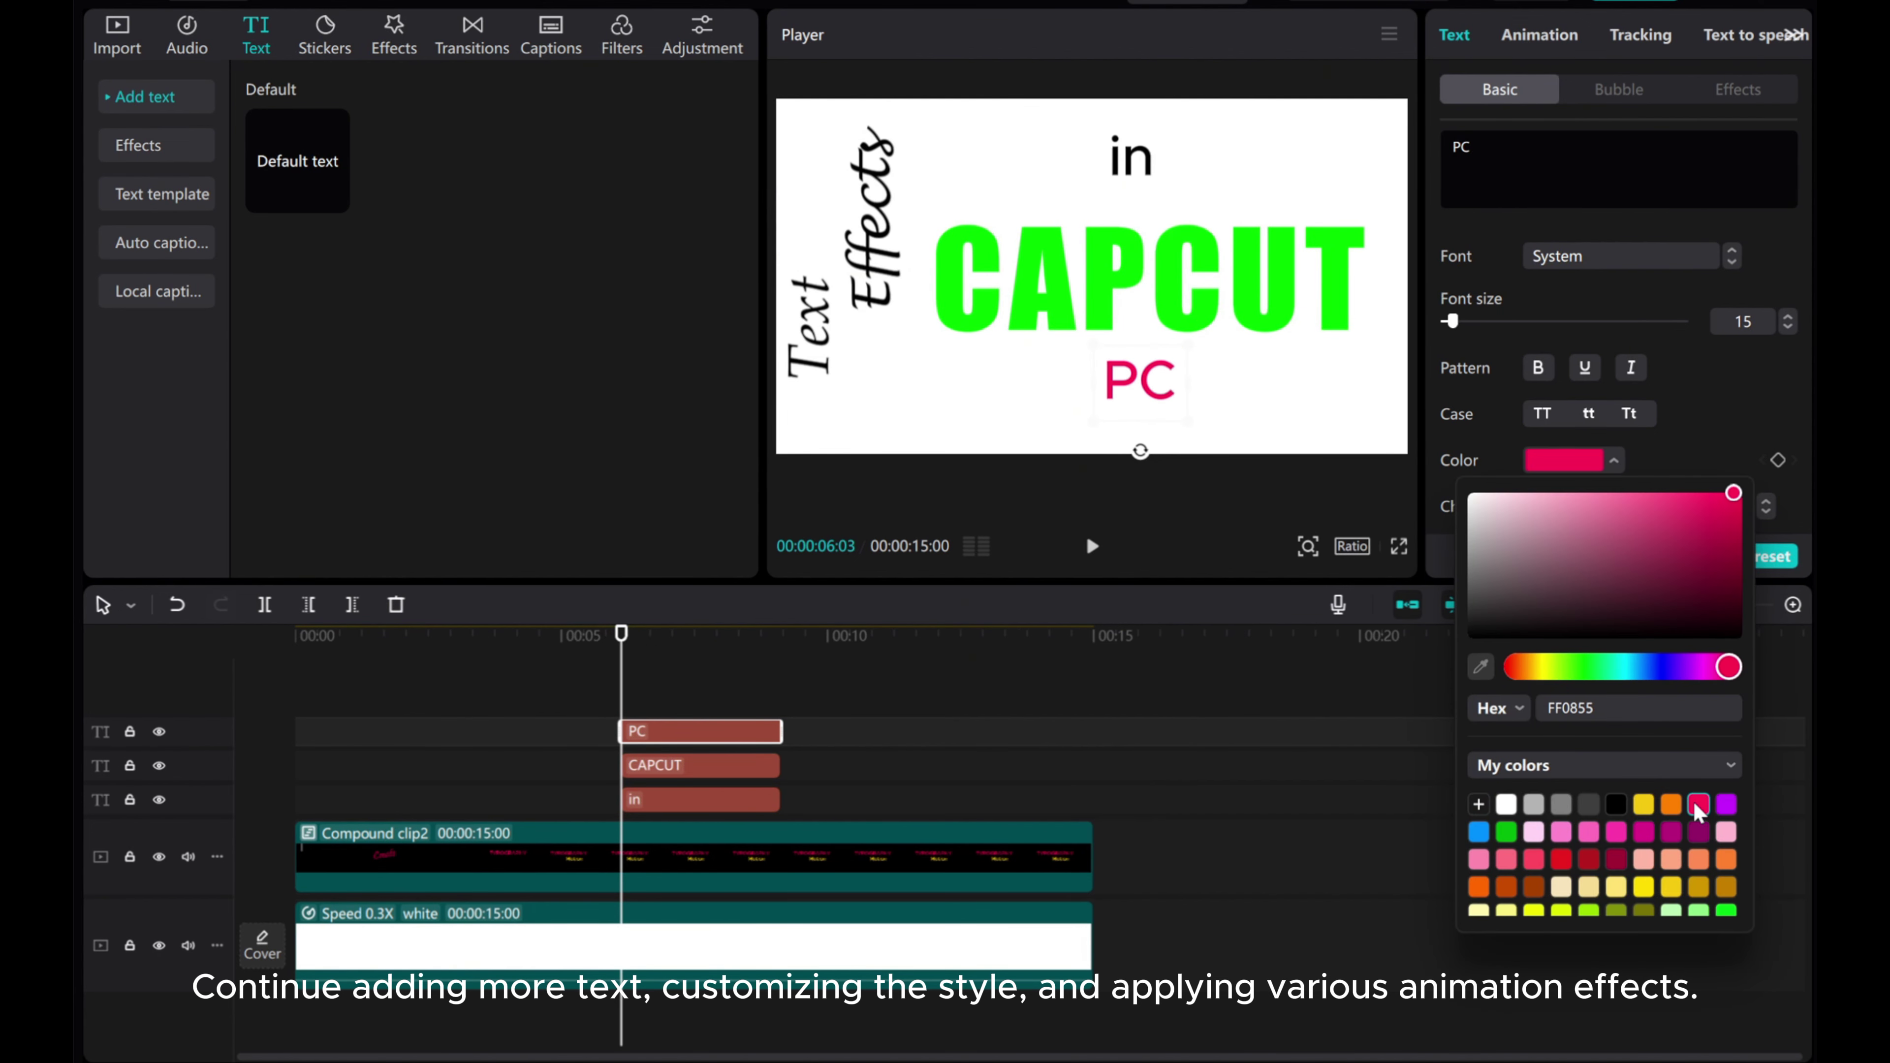
click(1137, 410)
- Set the "PC" text's font to Lucida Handwriting Italic and shrink it slightly to fit beneath "CAPCUT"
click(1577, 262)
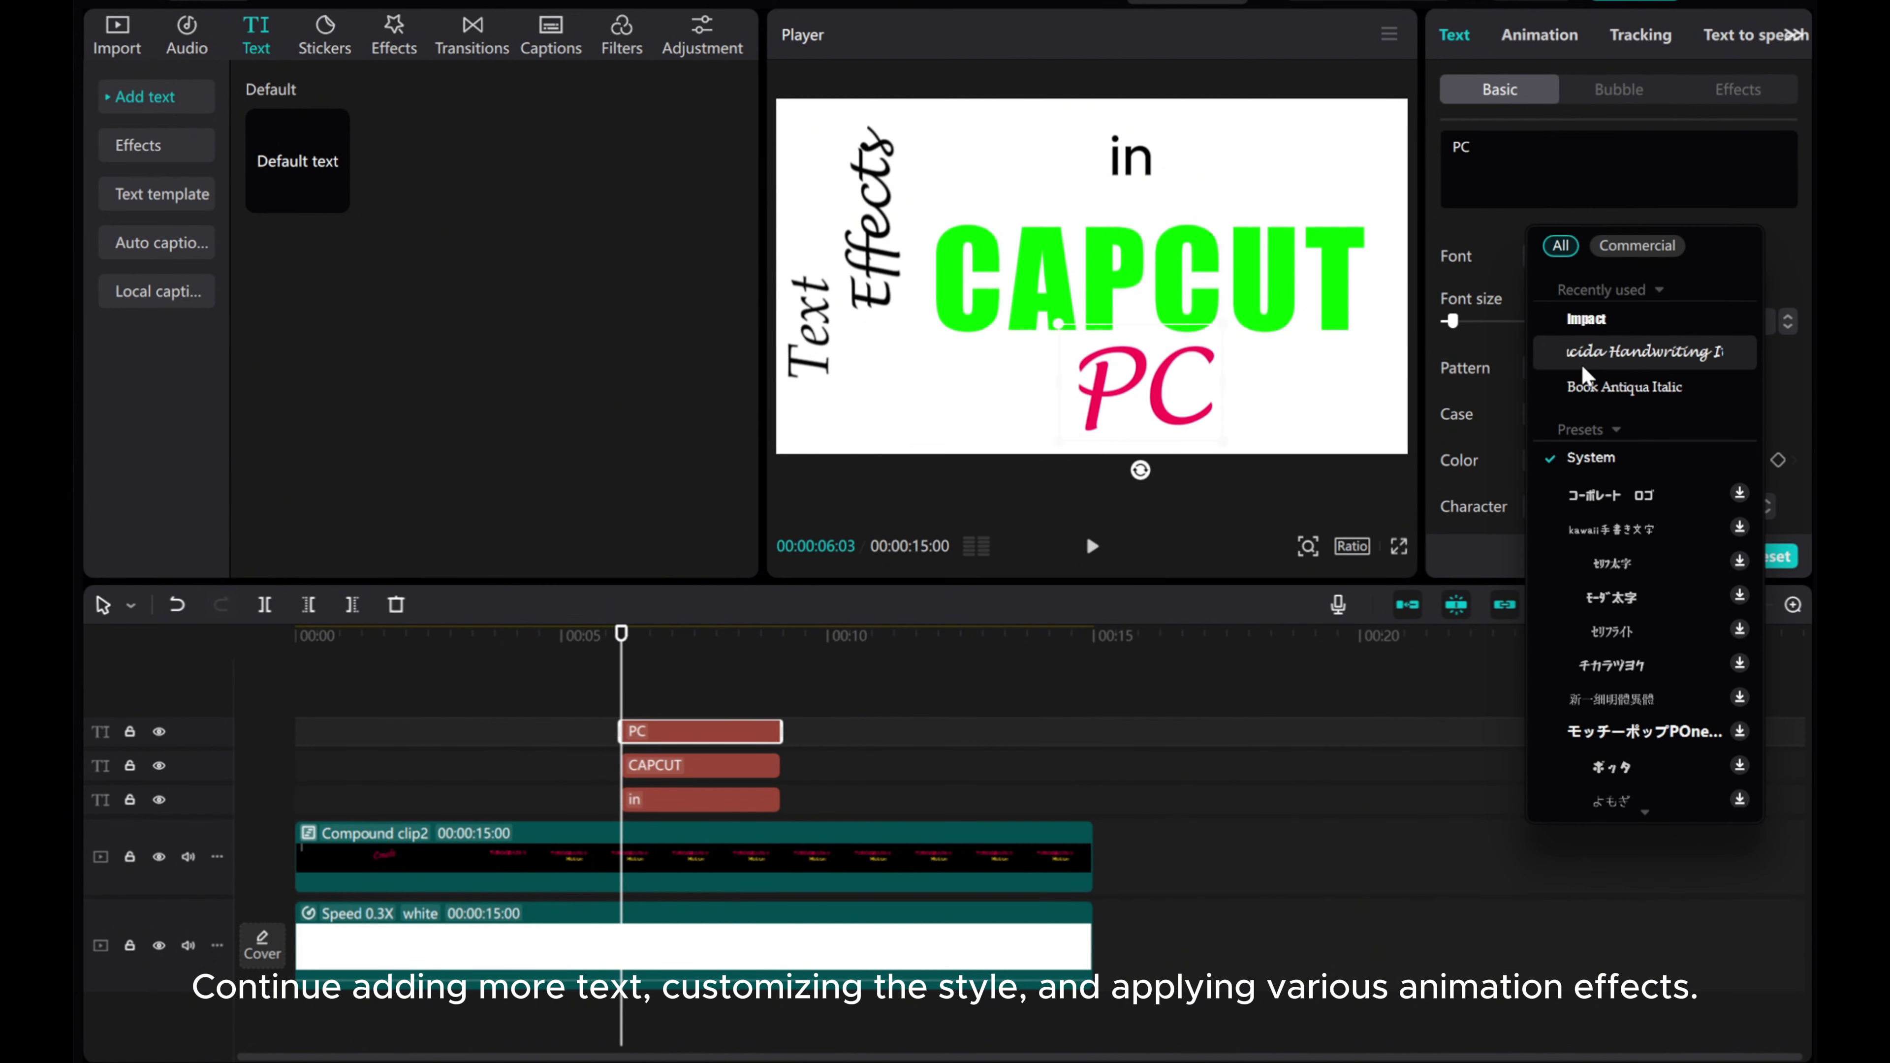
click(1582, 356)
drag(1072, 331, 1094, 348)
- Lower "in" closer to "CAPCUT" and extend the three text clips to the end of the 15-second background
click(1120, 178)
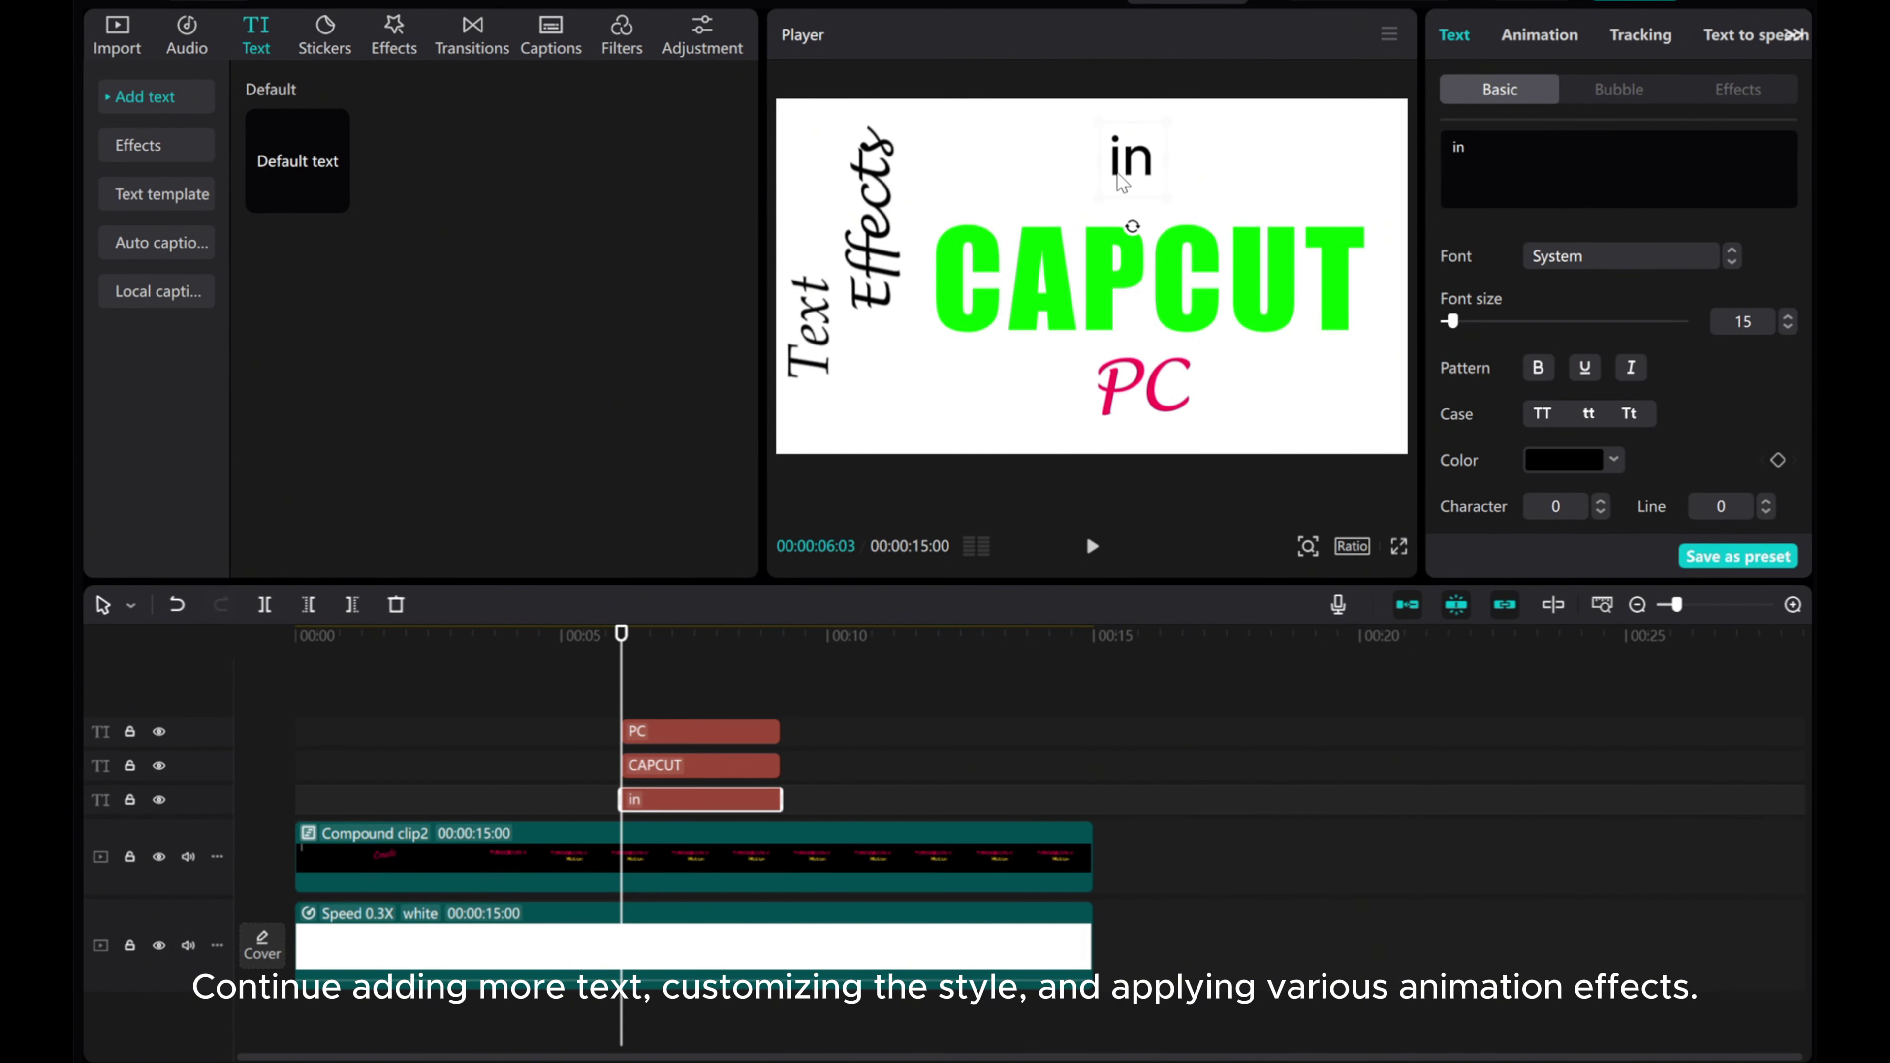
drag(1146, 169, 1118, 182)
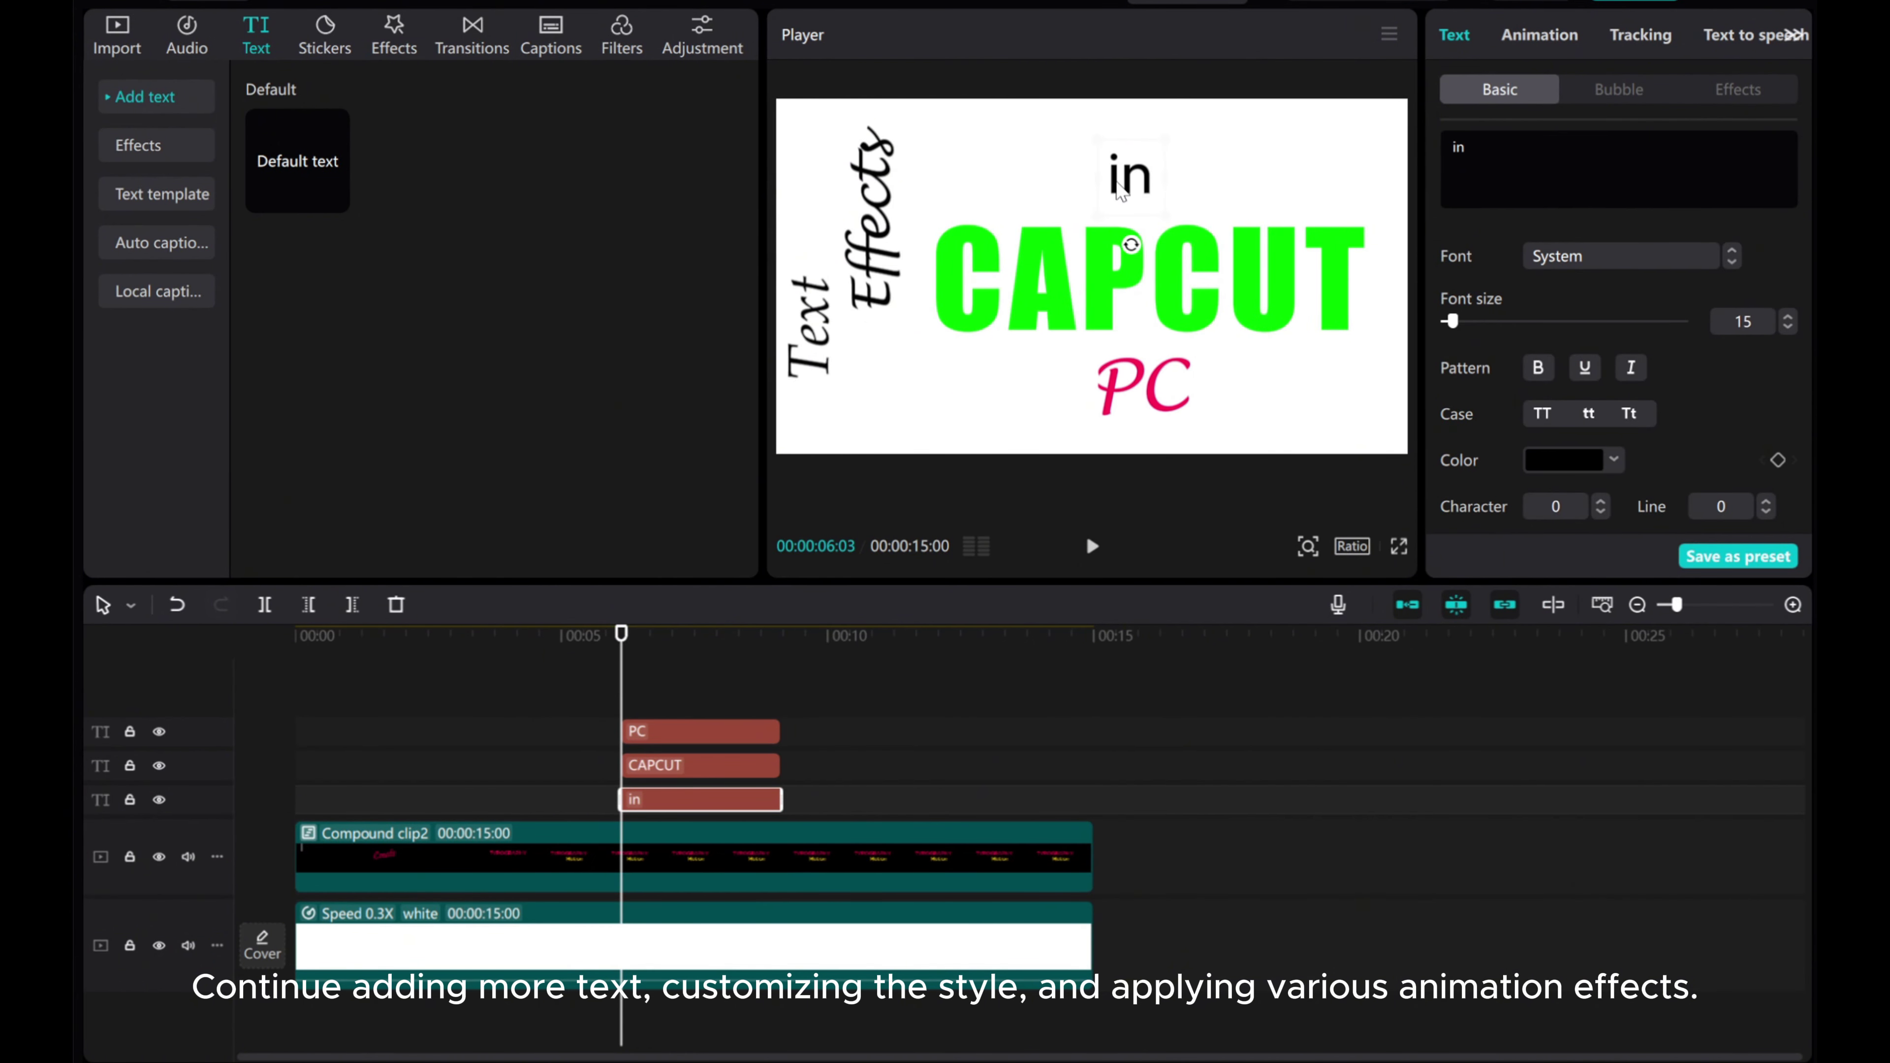
drag(717, 680, 1094, 799)
- Try the Wipe Left entrance animation on the "in" text
click(865, 802)
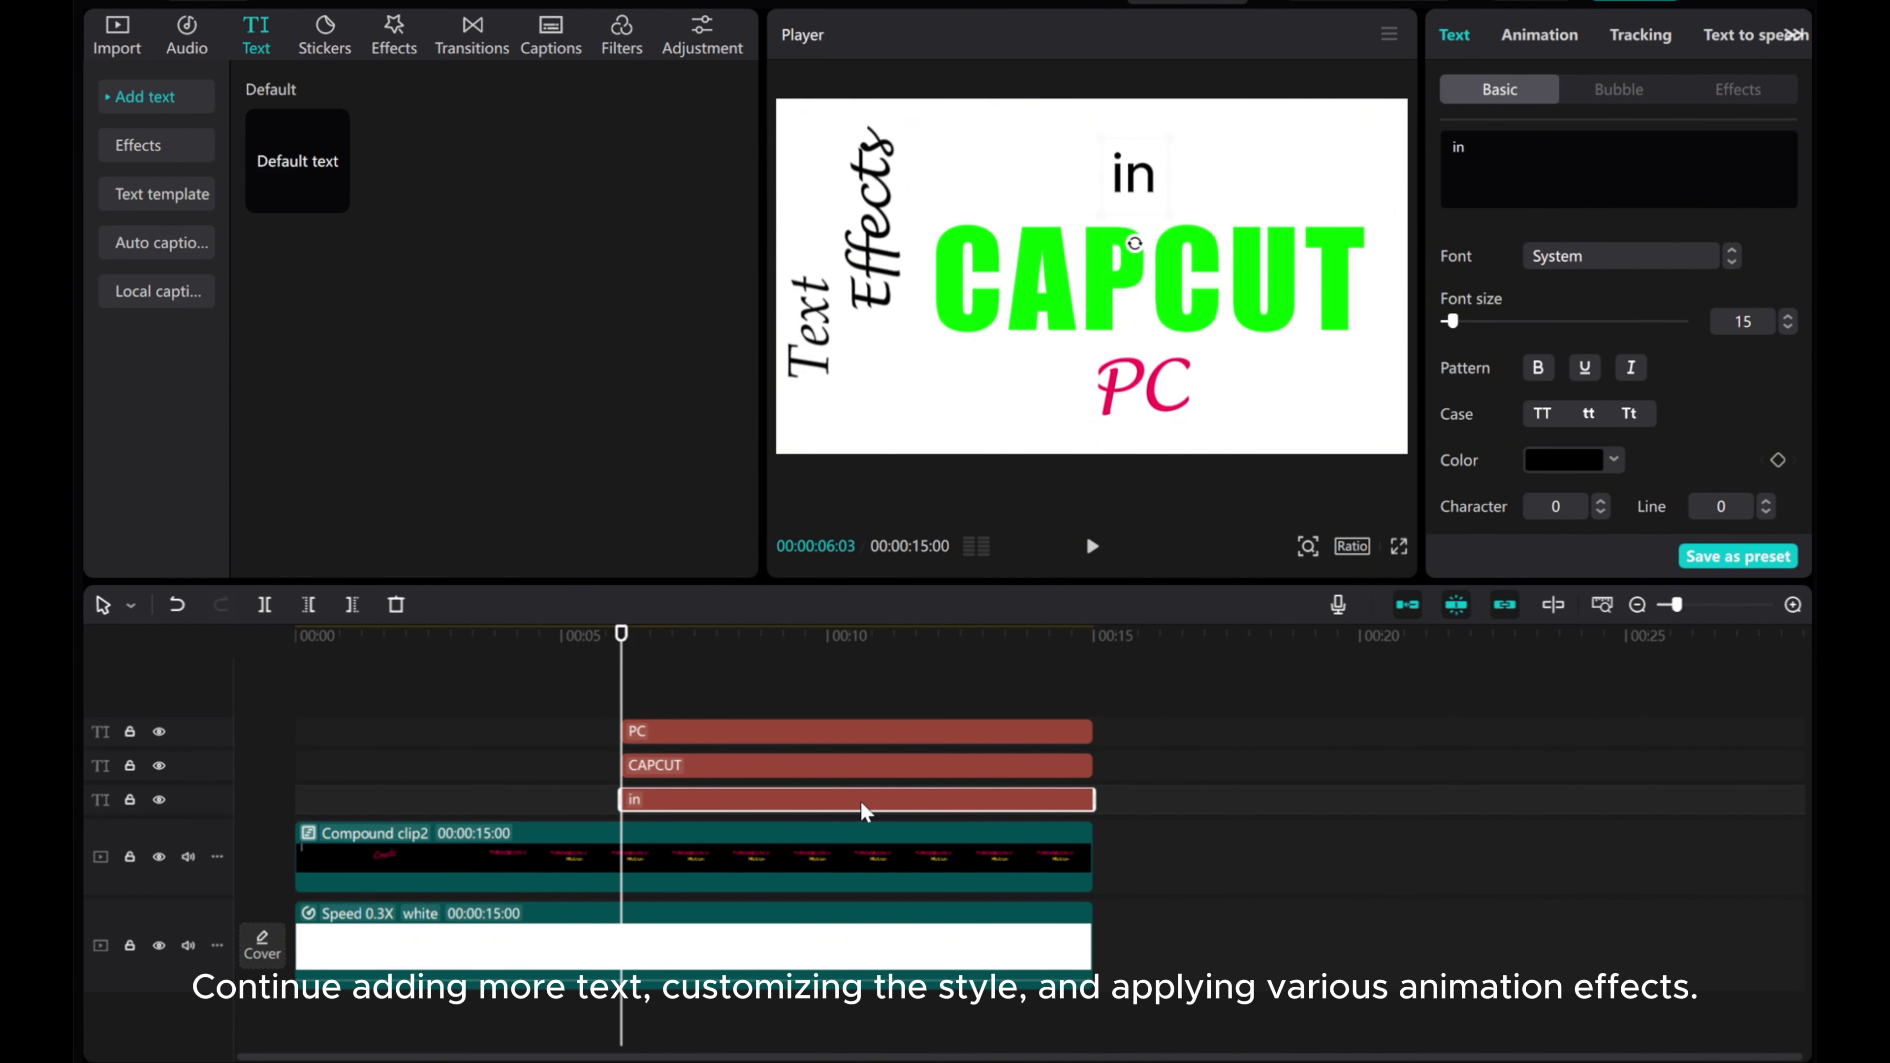
click(1530, 37)
scroll(1593, 330, up, 3)
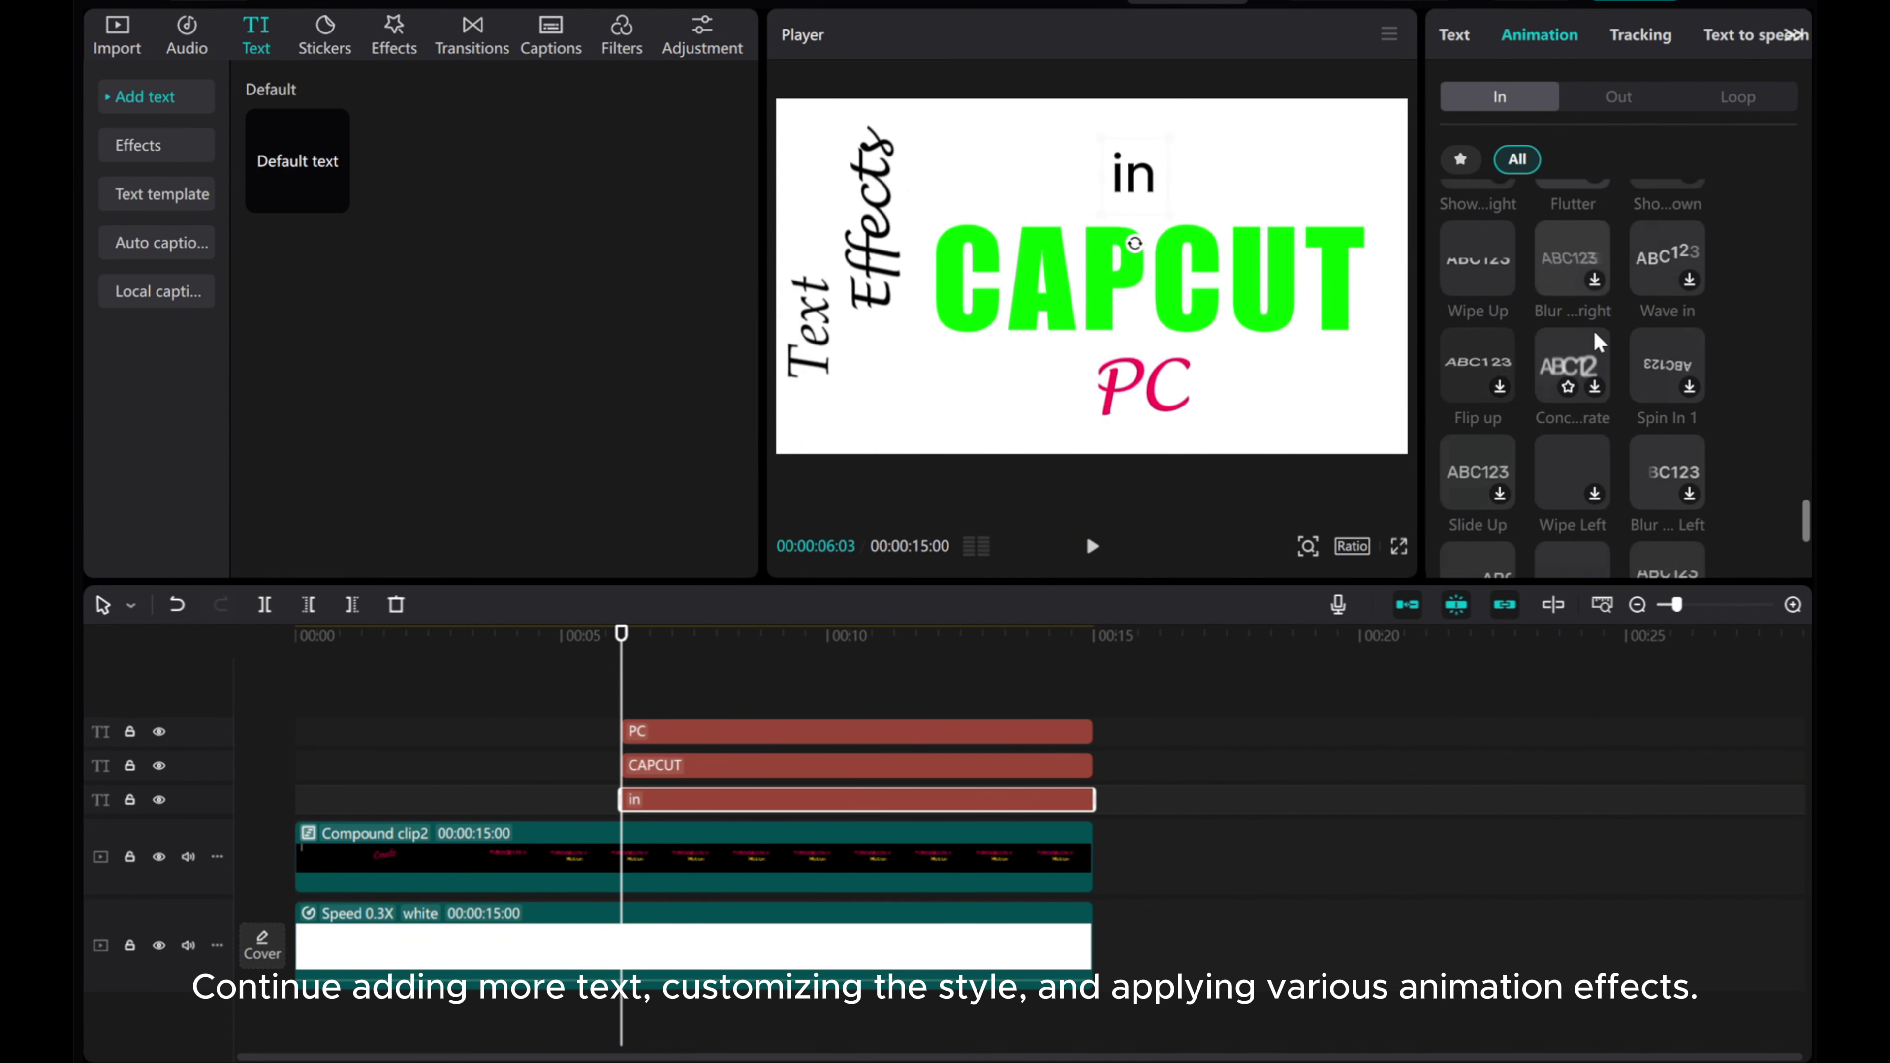
click(1560, 469)
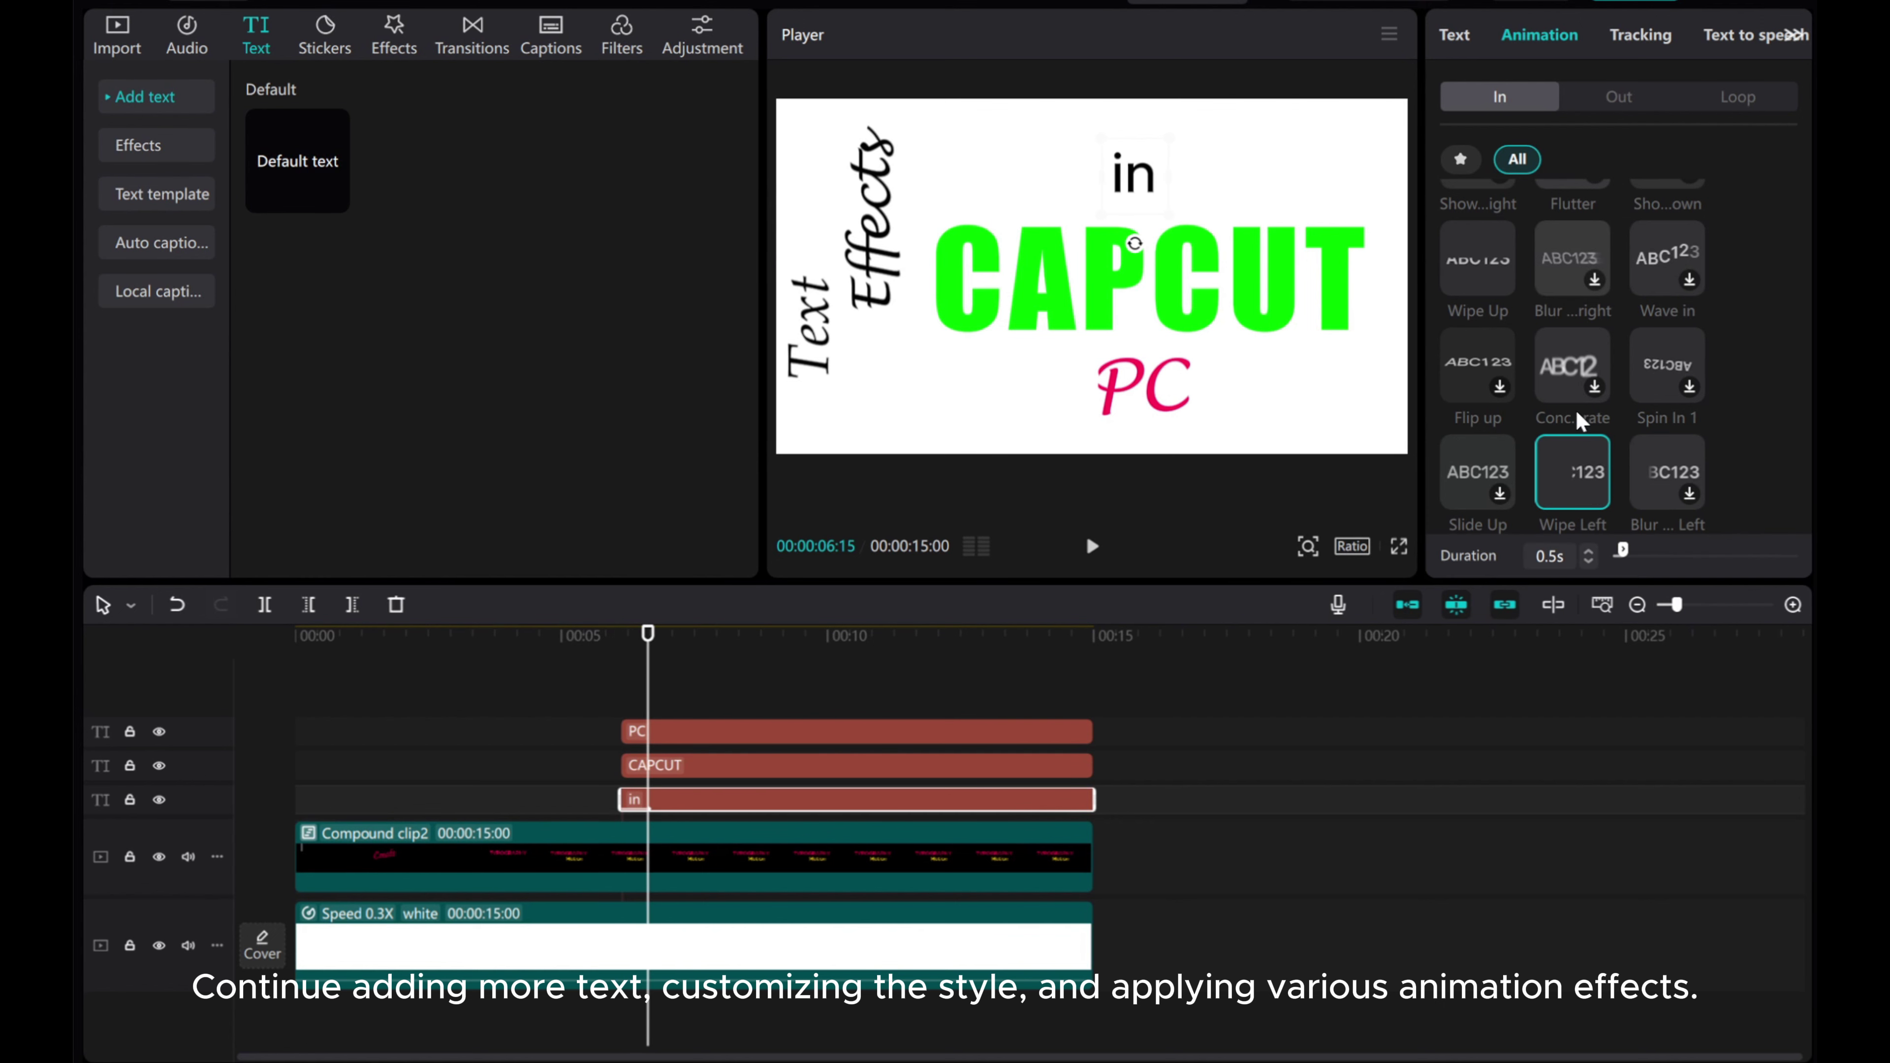
scroll(1563, 379, up, 1)
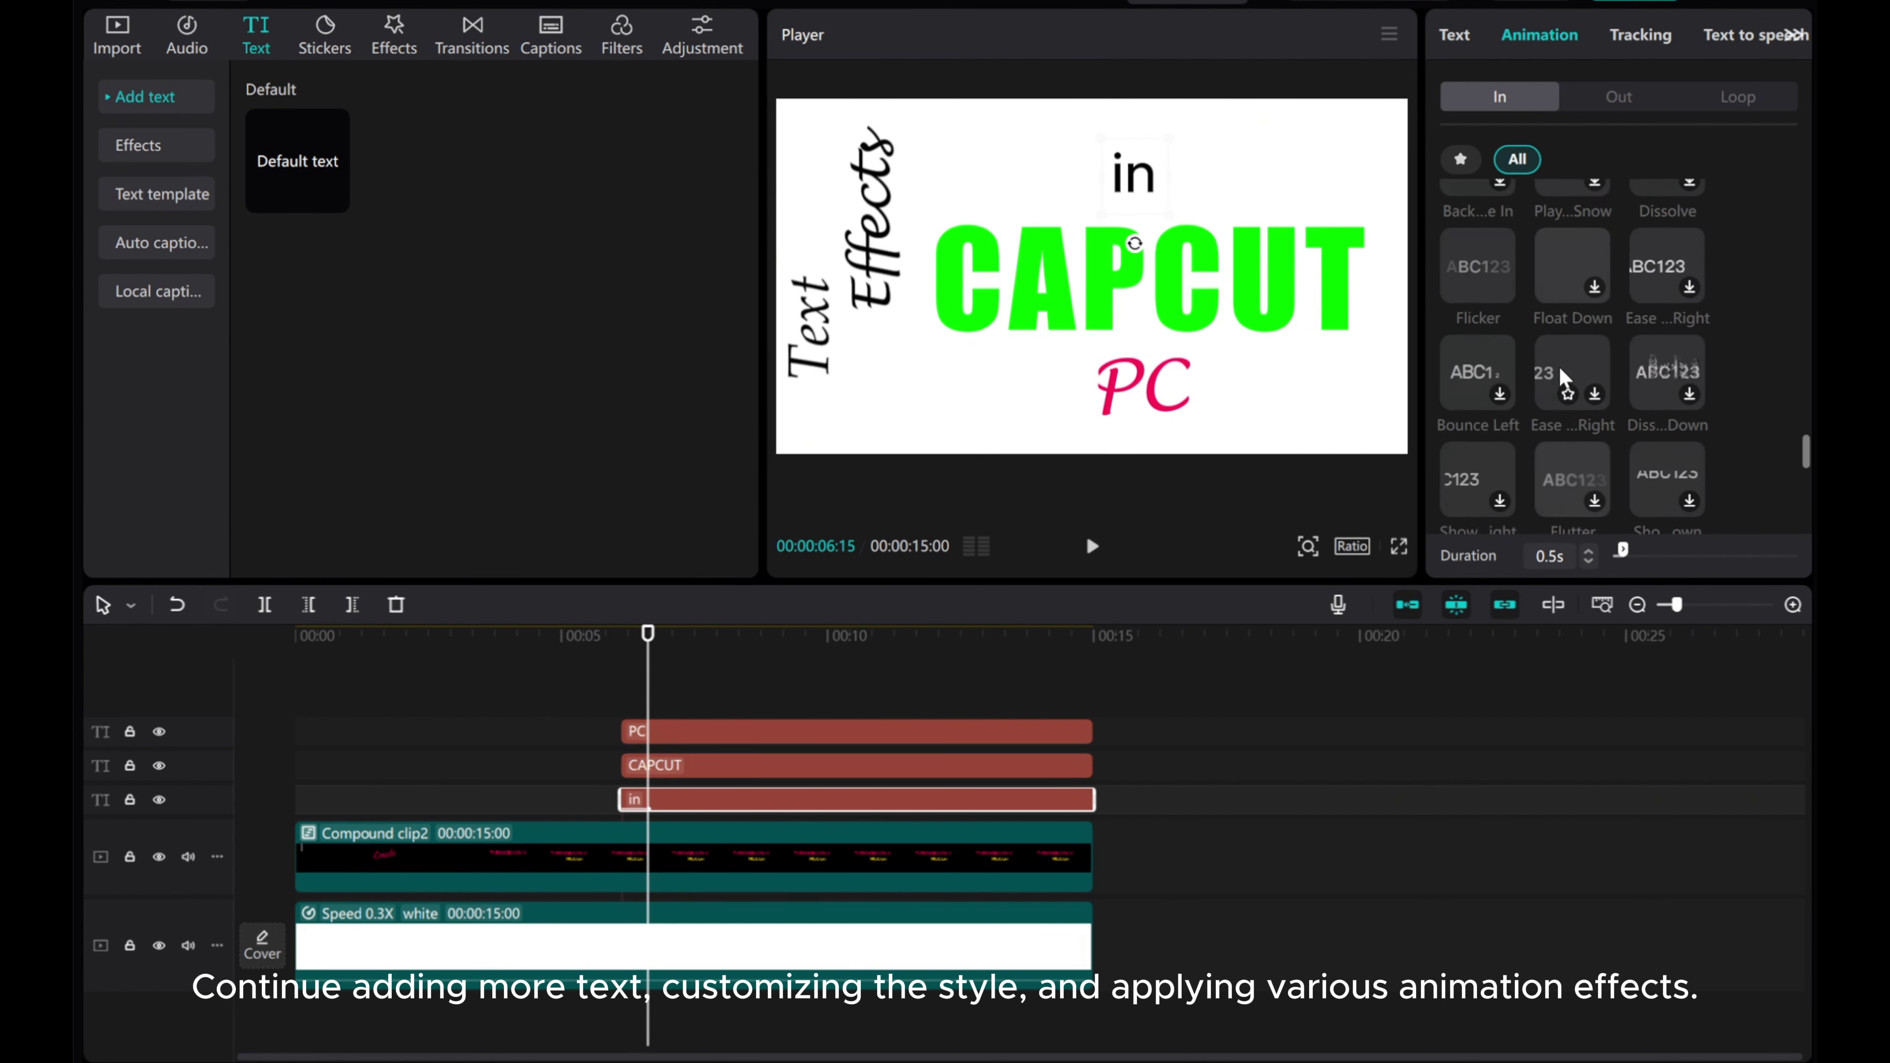
scroll(1559, 366, down, 5)
scroll(1560, 368, up, 2)
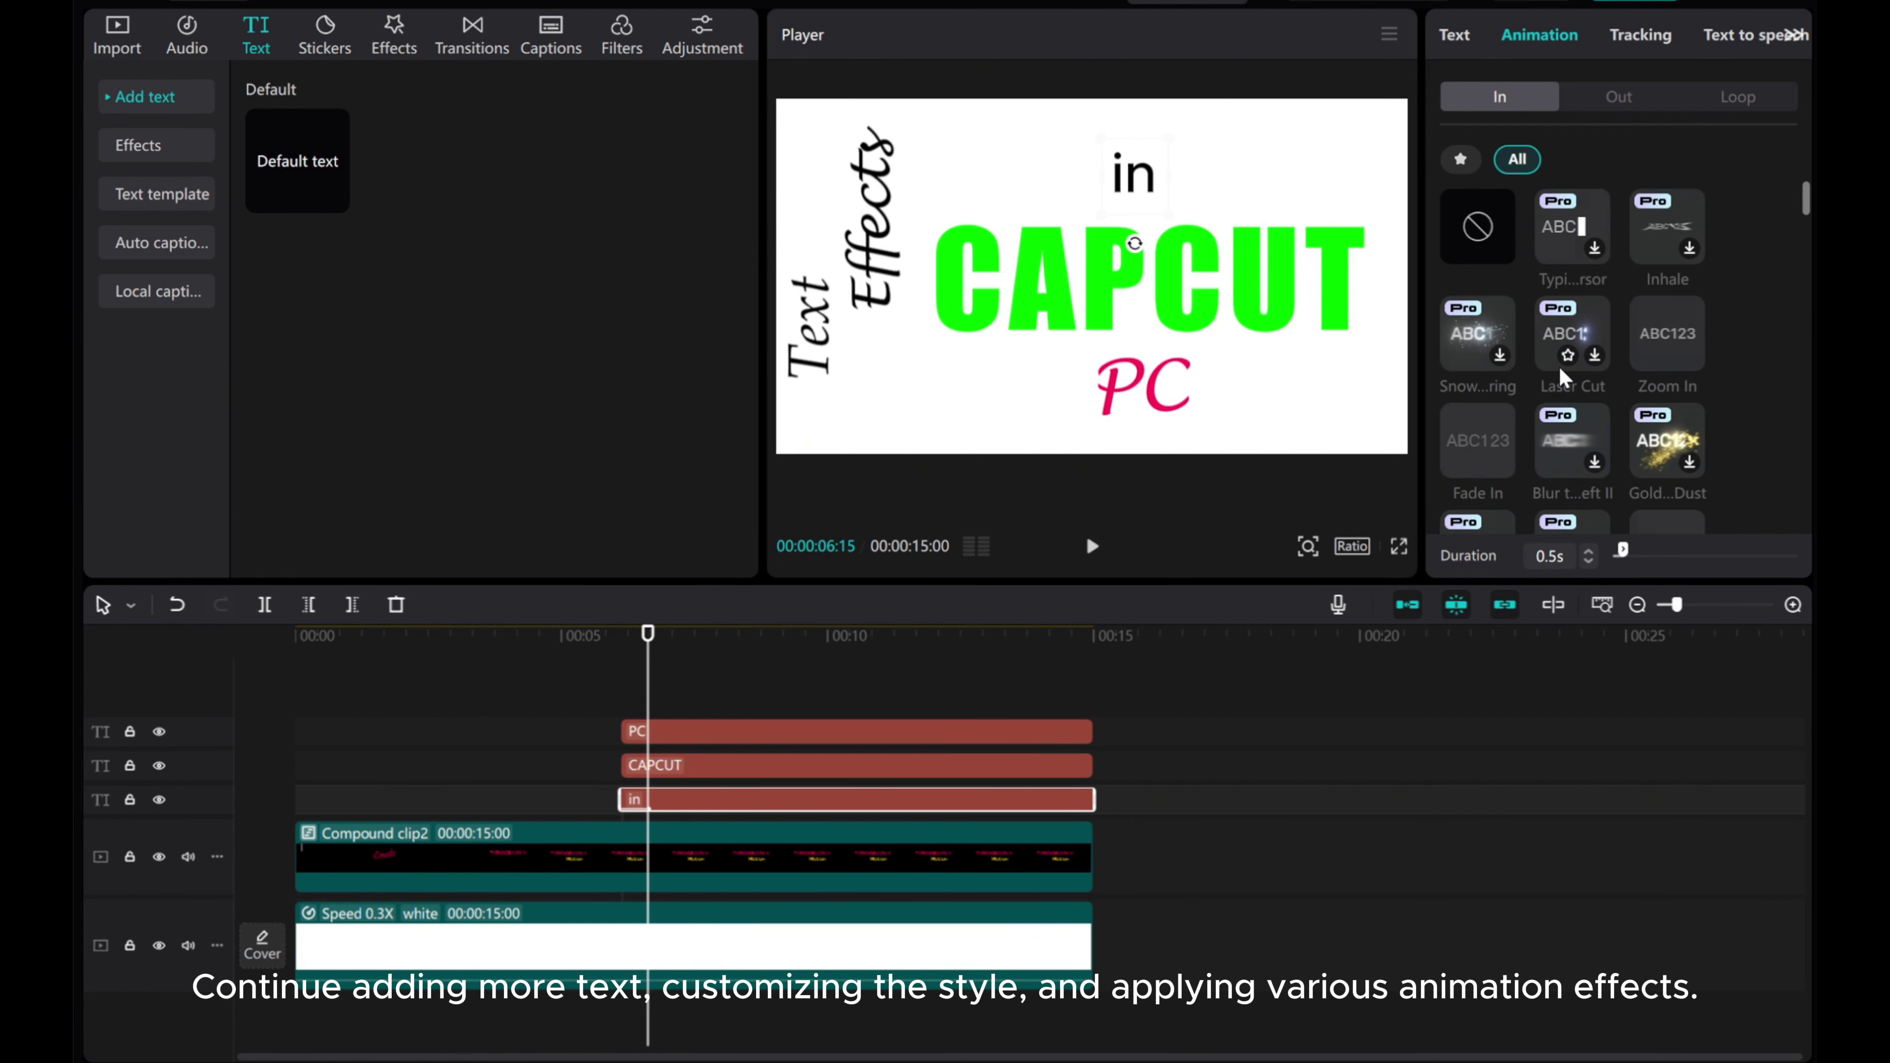
- Try the Zoom In, Fade In and Open entrance animations on the "in" text
click(1650, 332)
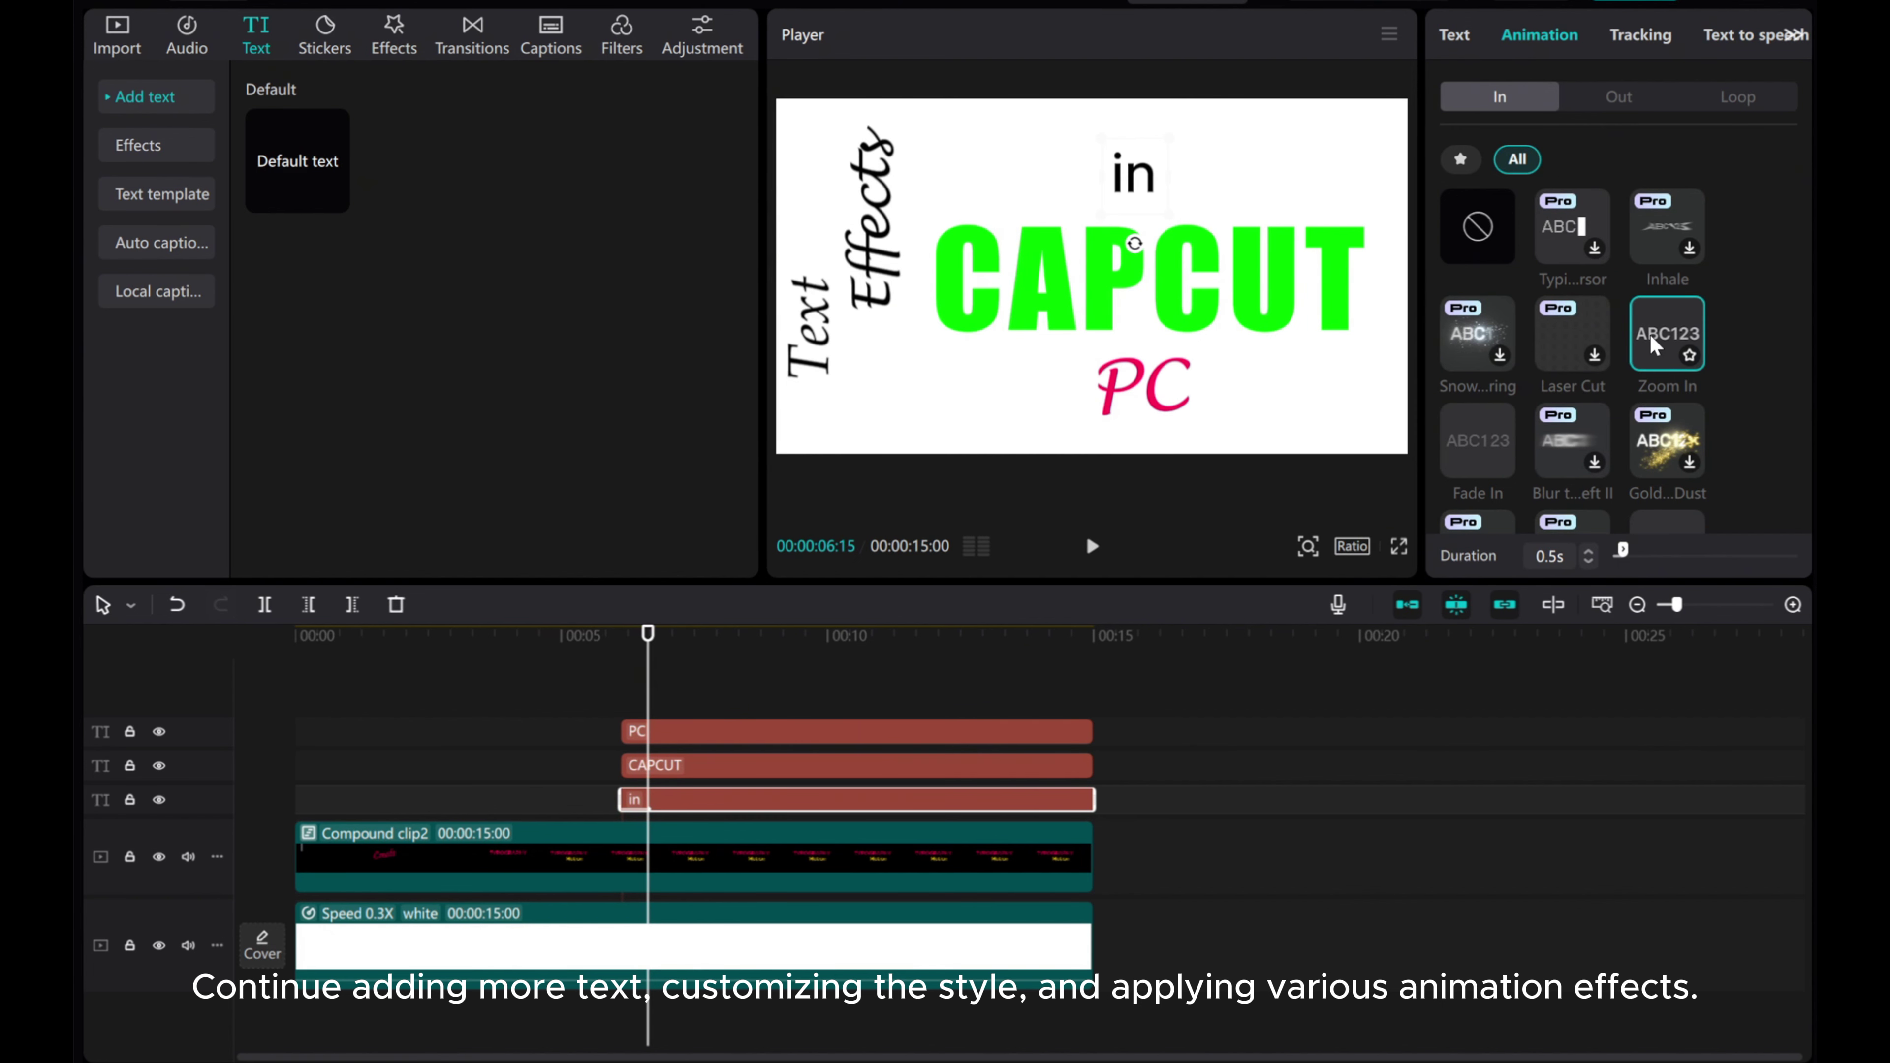
click(1497, 447)
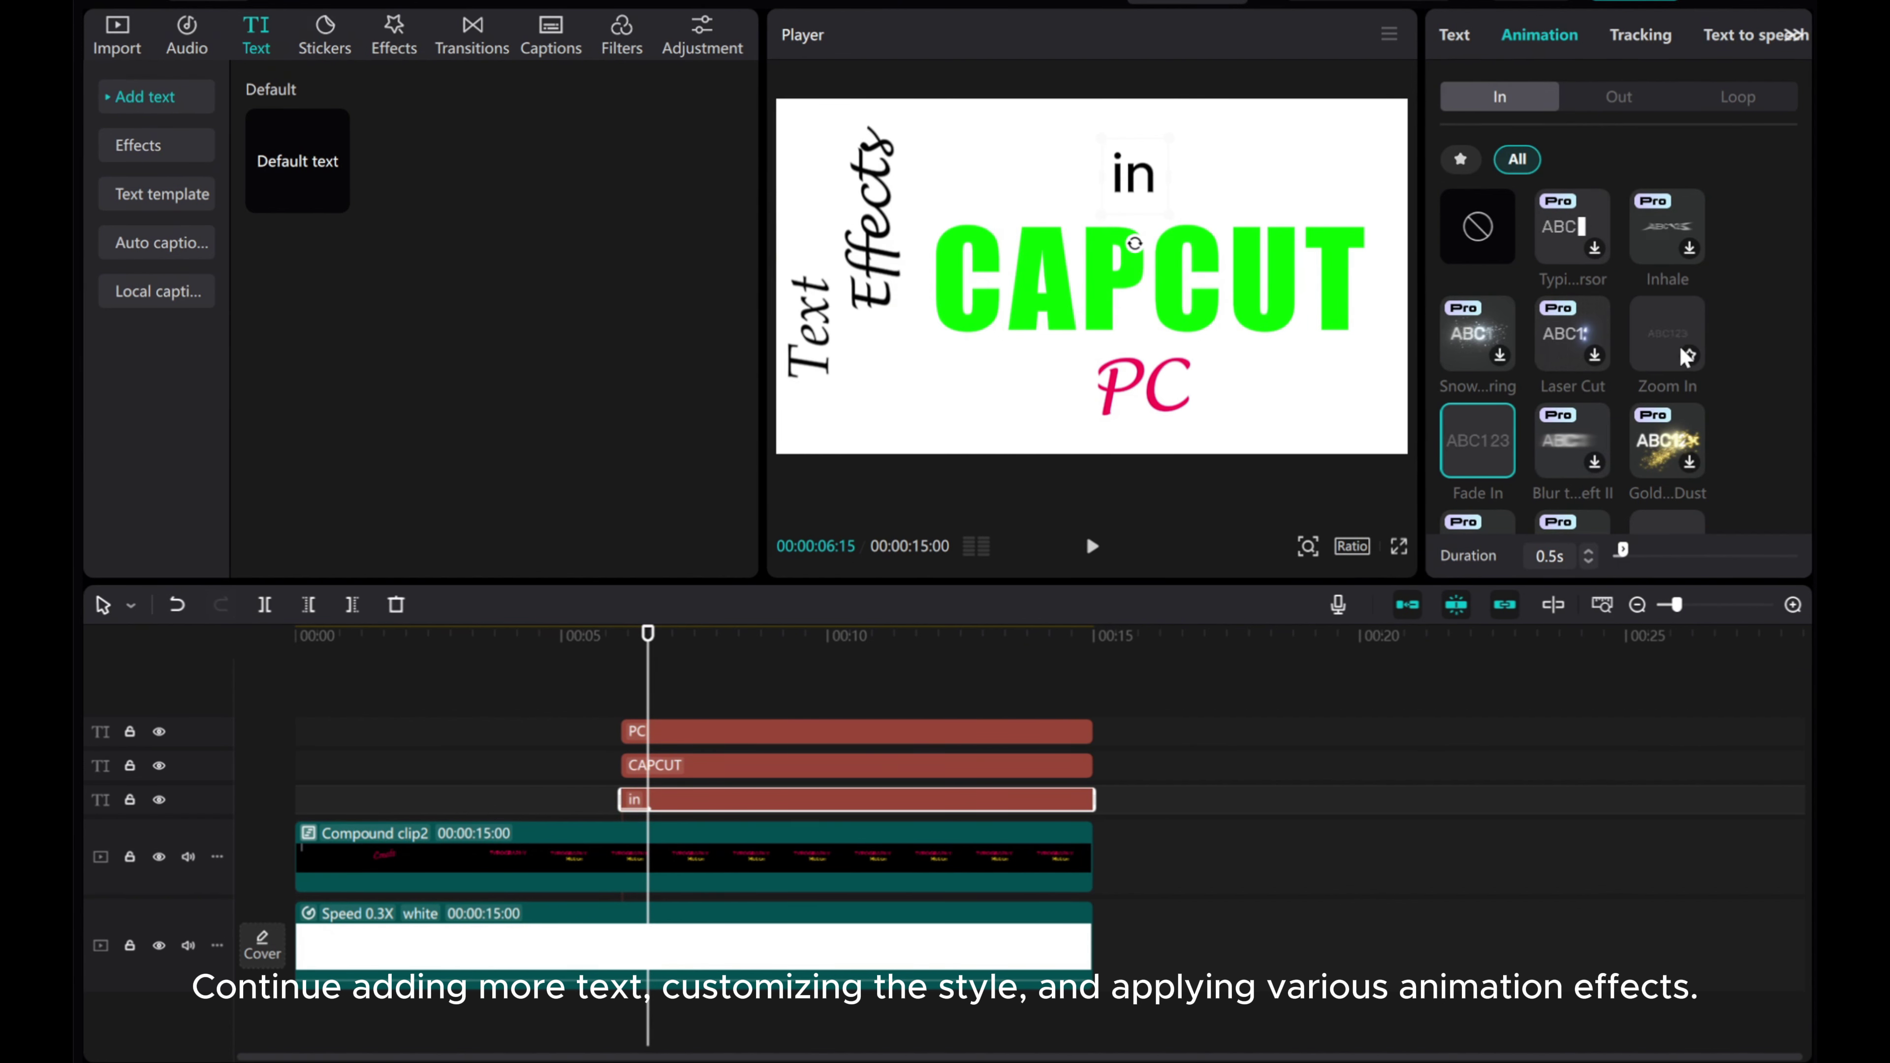
click(1665, 344)
scroll(1592, 414, down, 2)
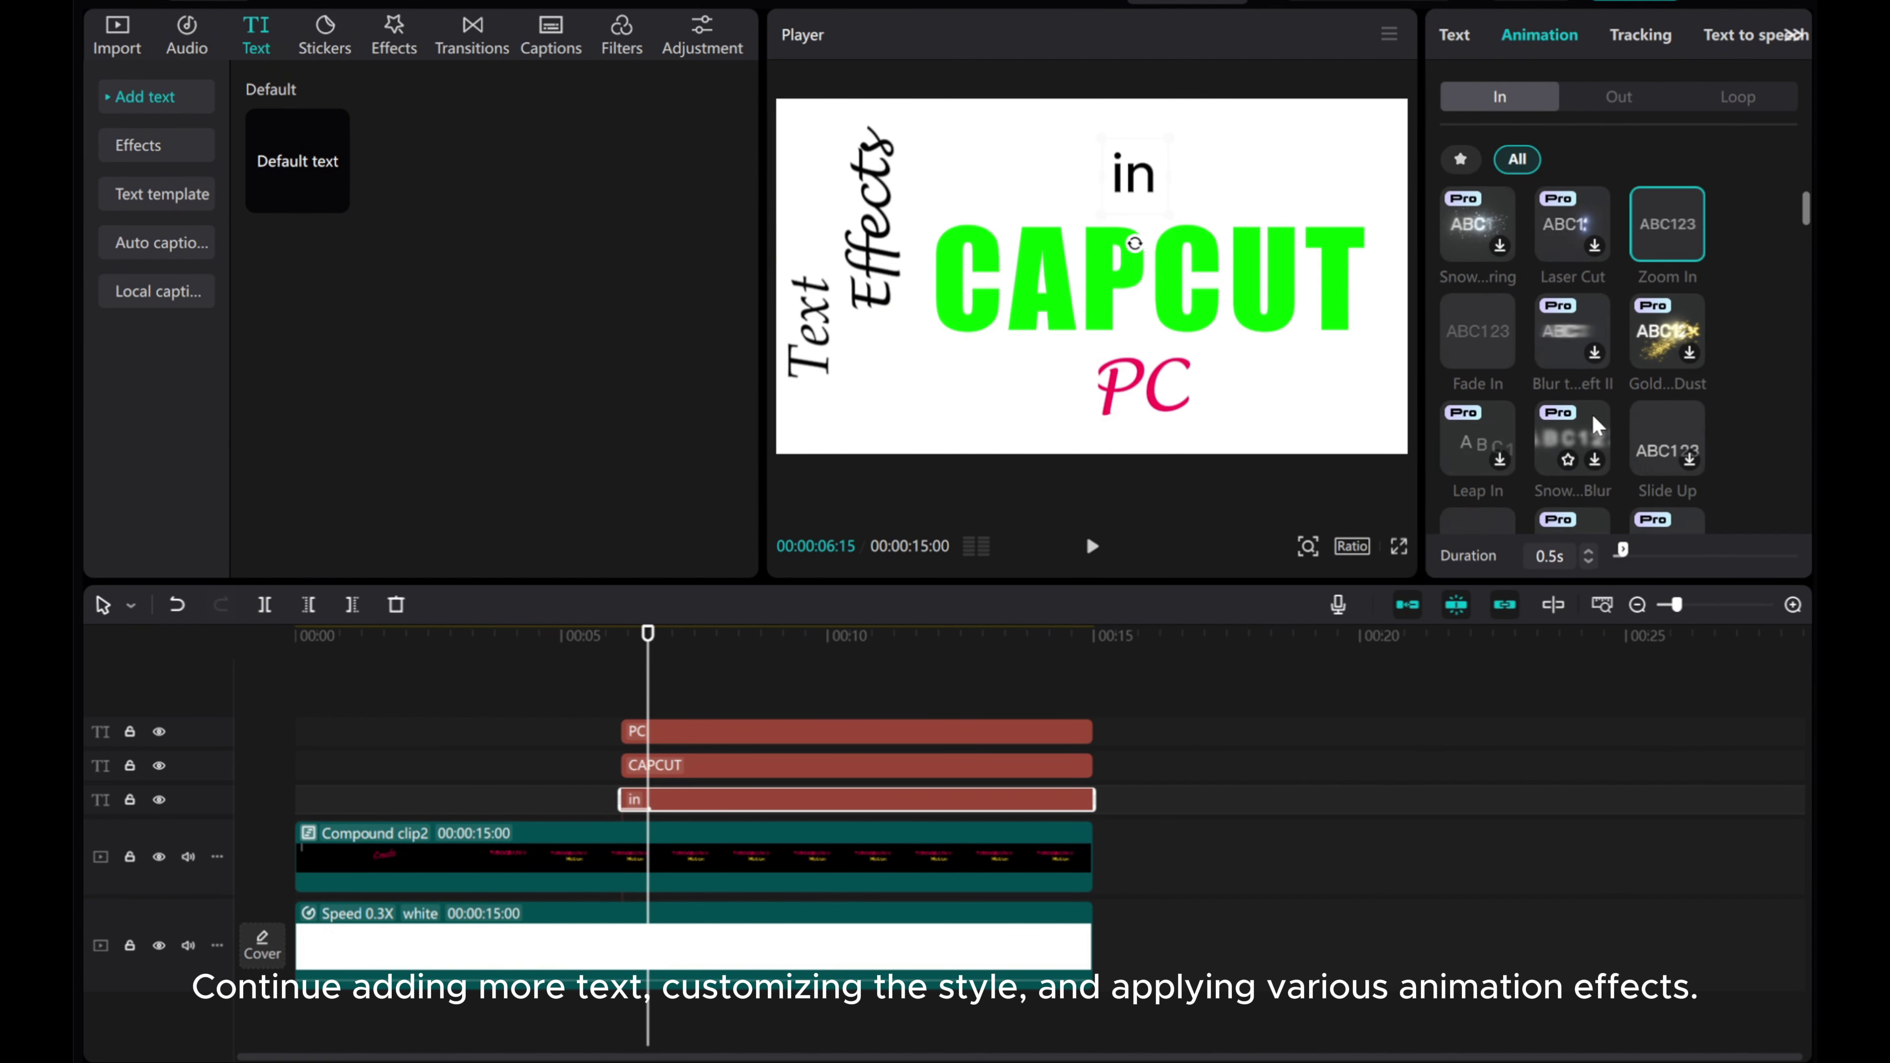
scroll(1592, 414, down, 3)
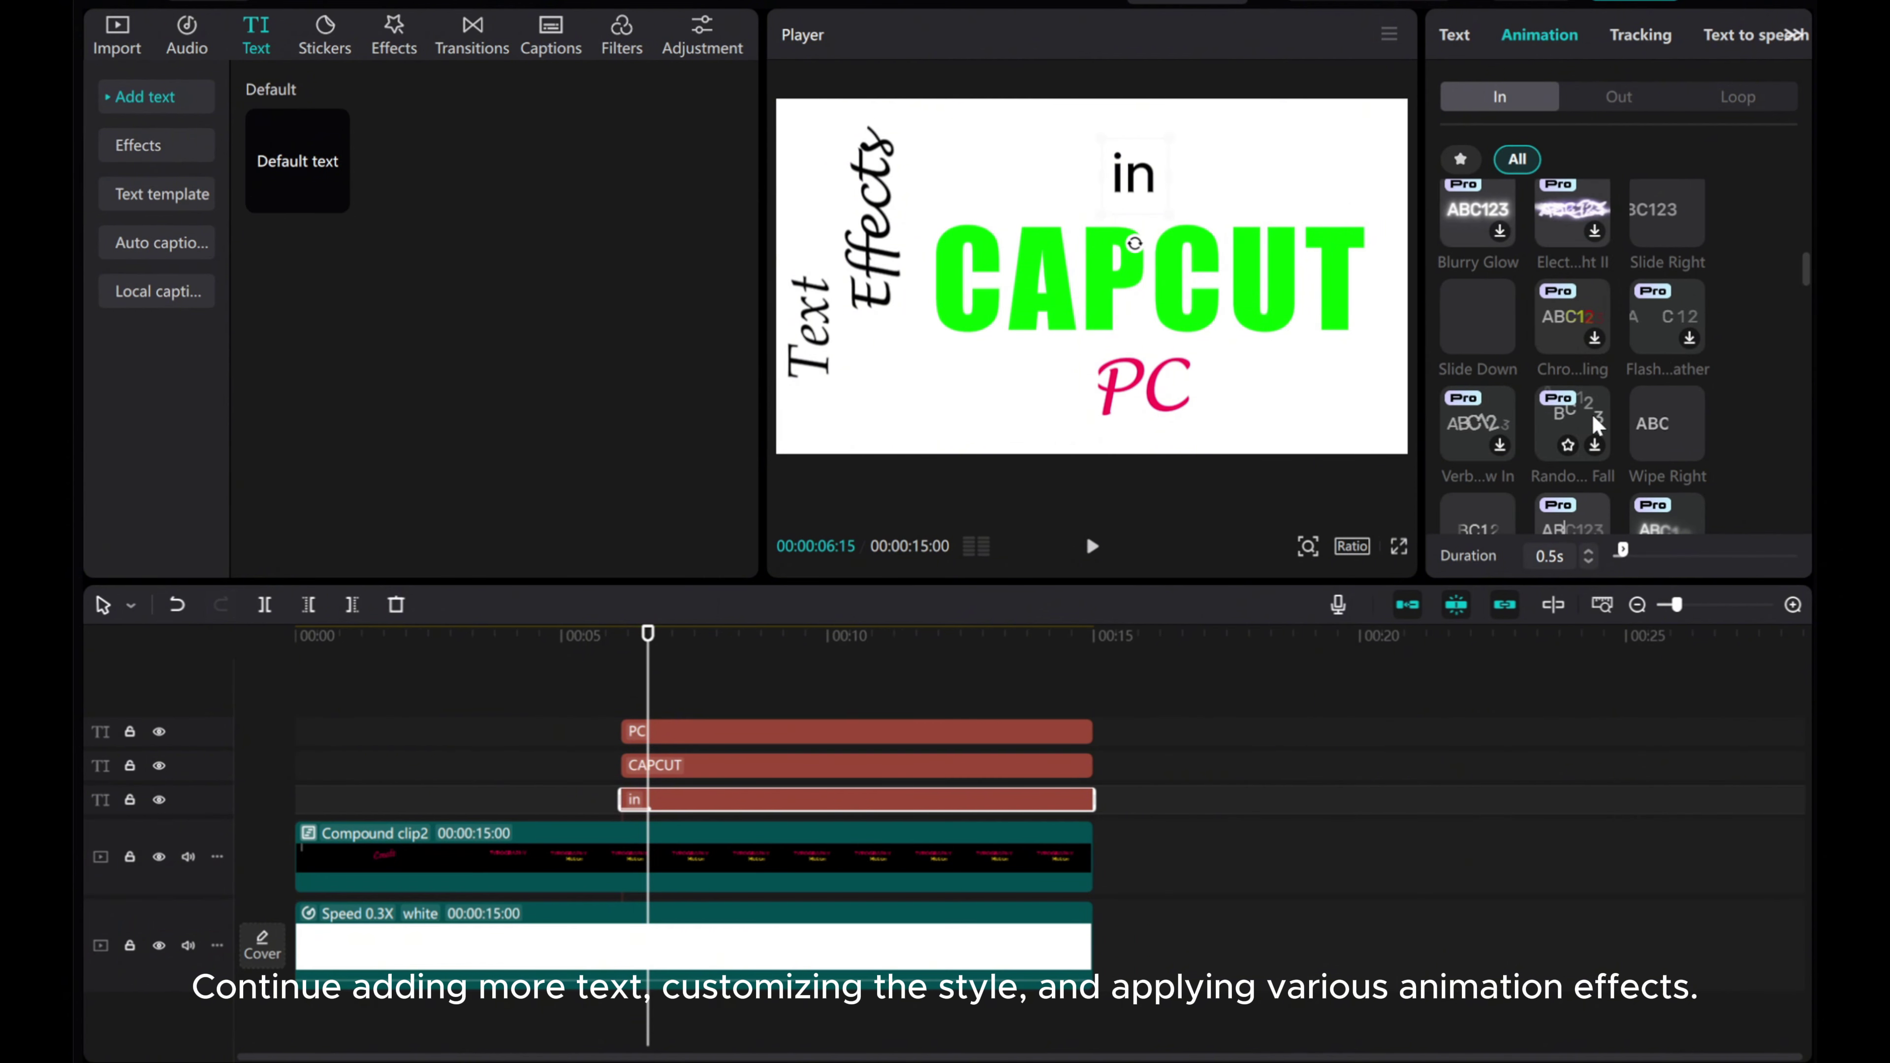
scroll(1592, 414, down, 3)
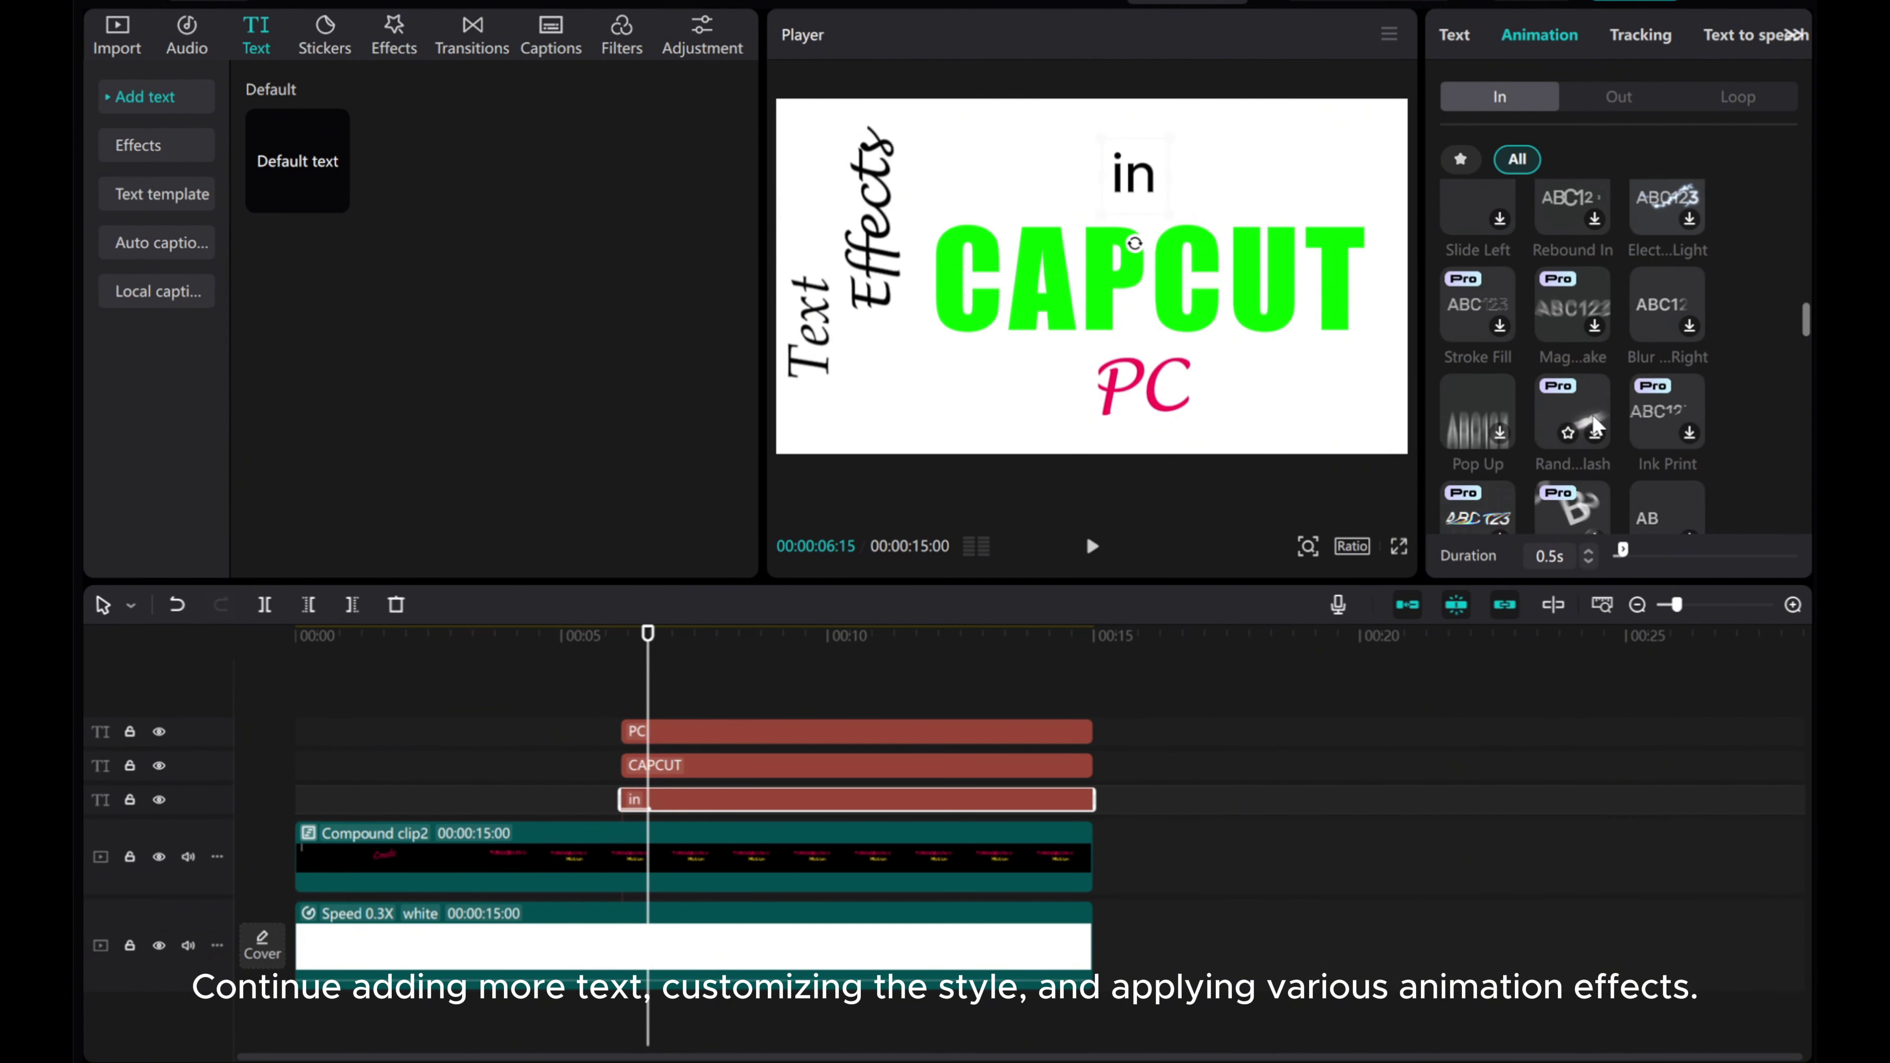
click(1471, 205)
scroll(1470, 205, up, 3)
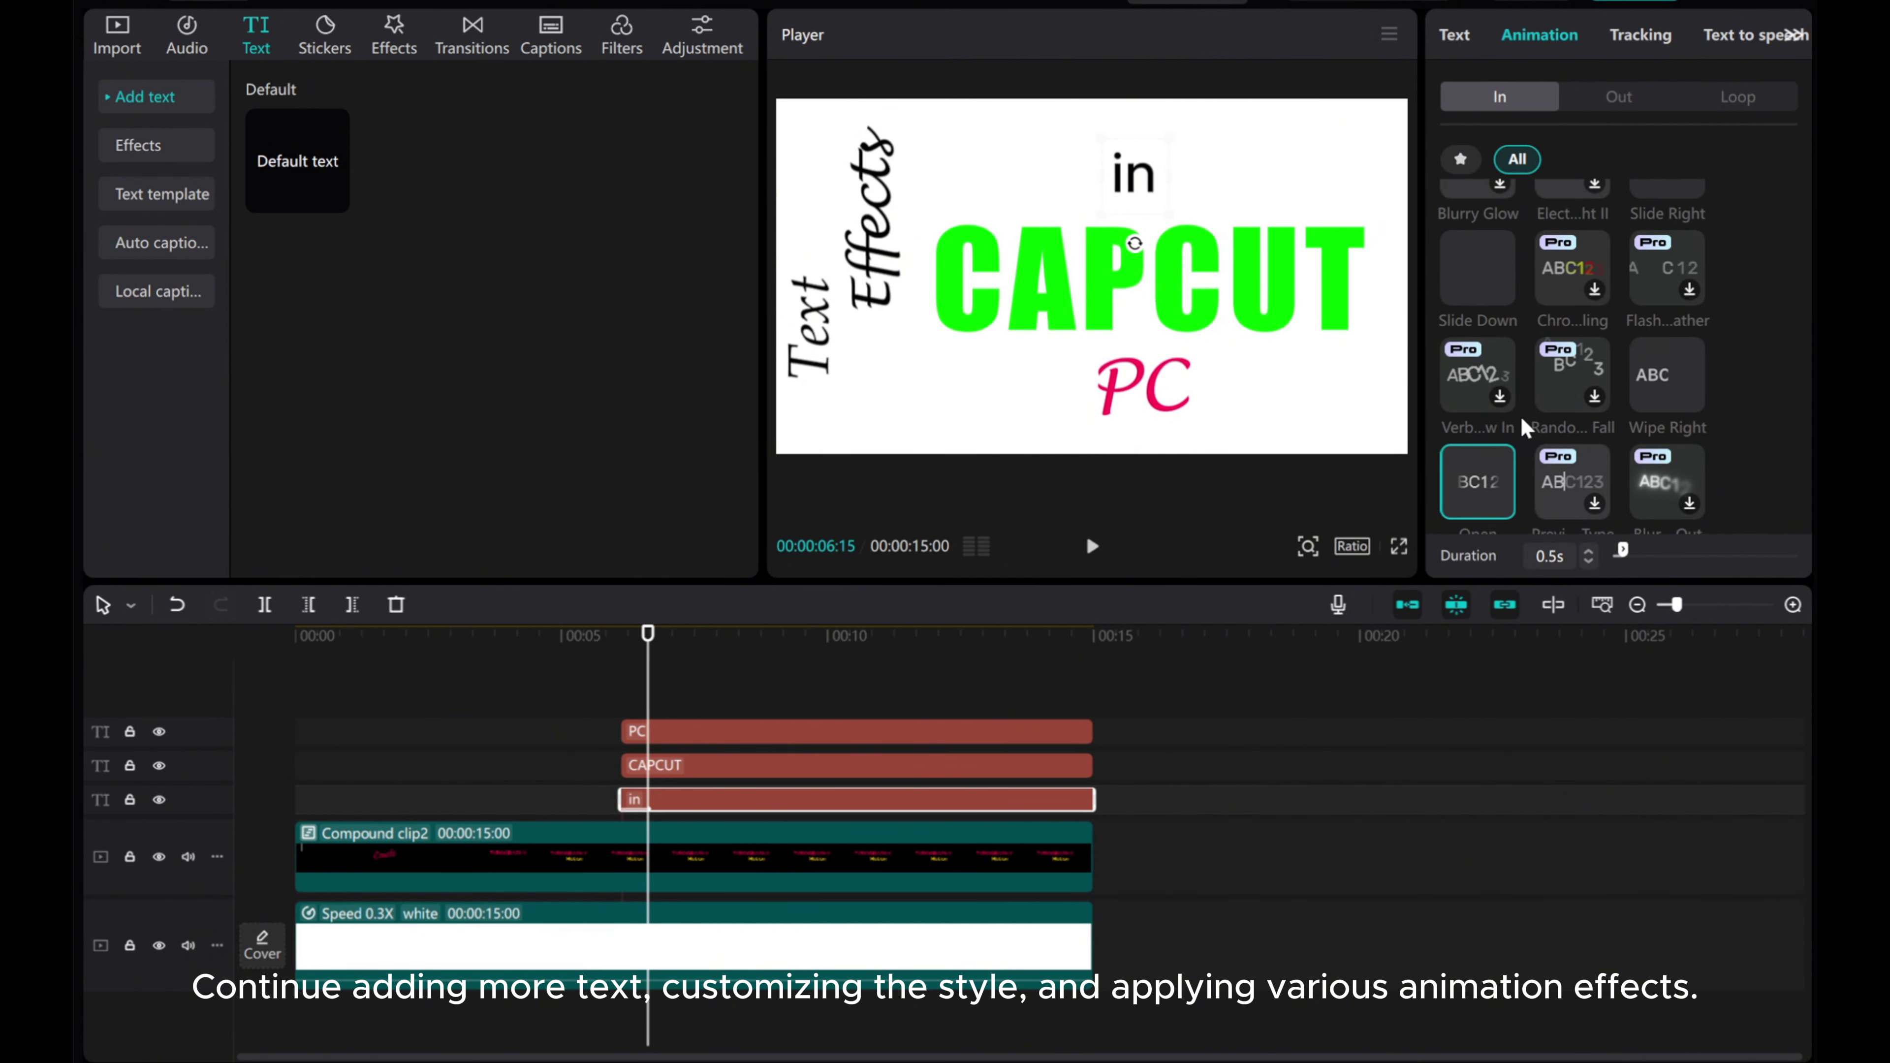
scroll(1606, 351, up, 3)
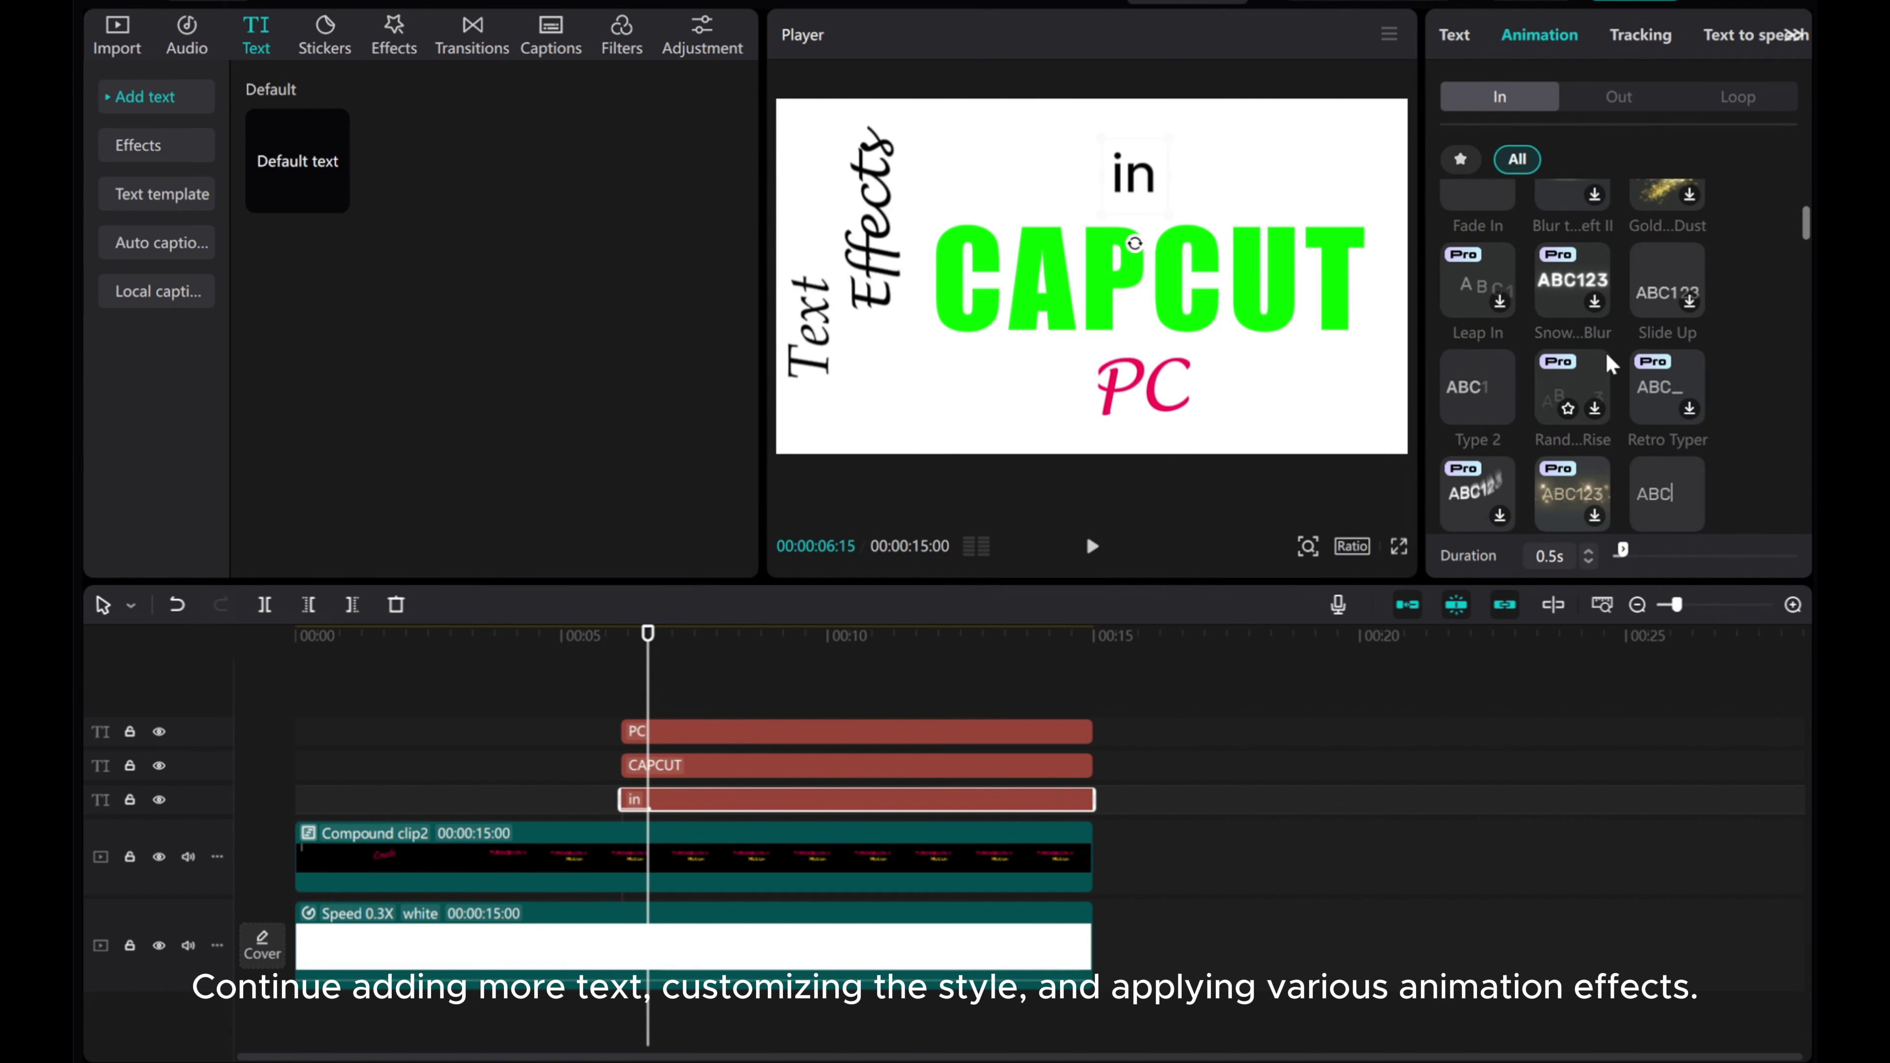
- Apply the Zoom In entrance animation to the "in" text
click(720, 762)
click(720, 809)
click(1548, 37)
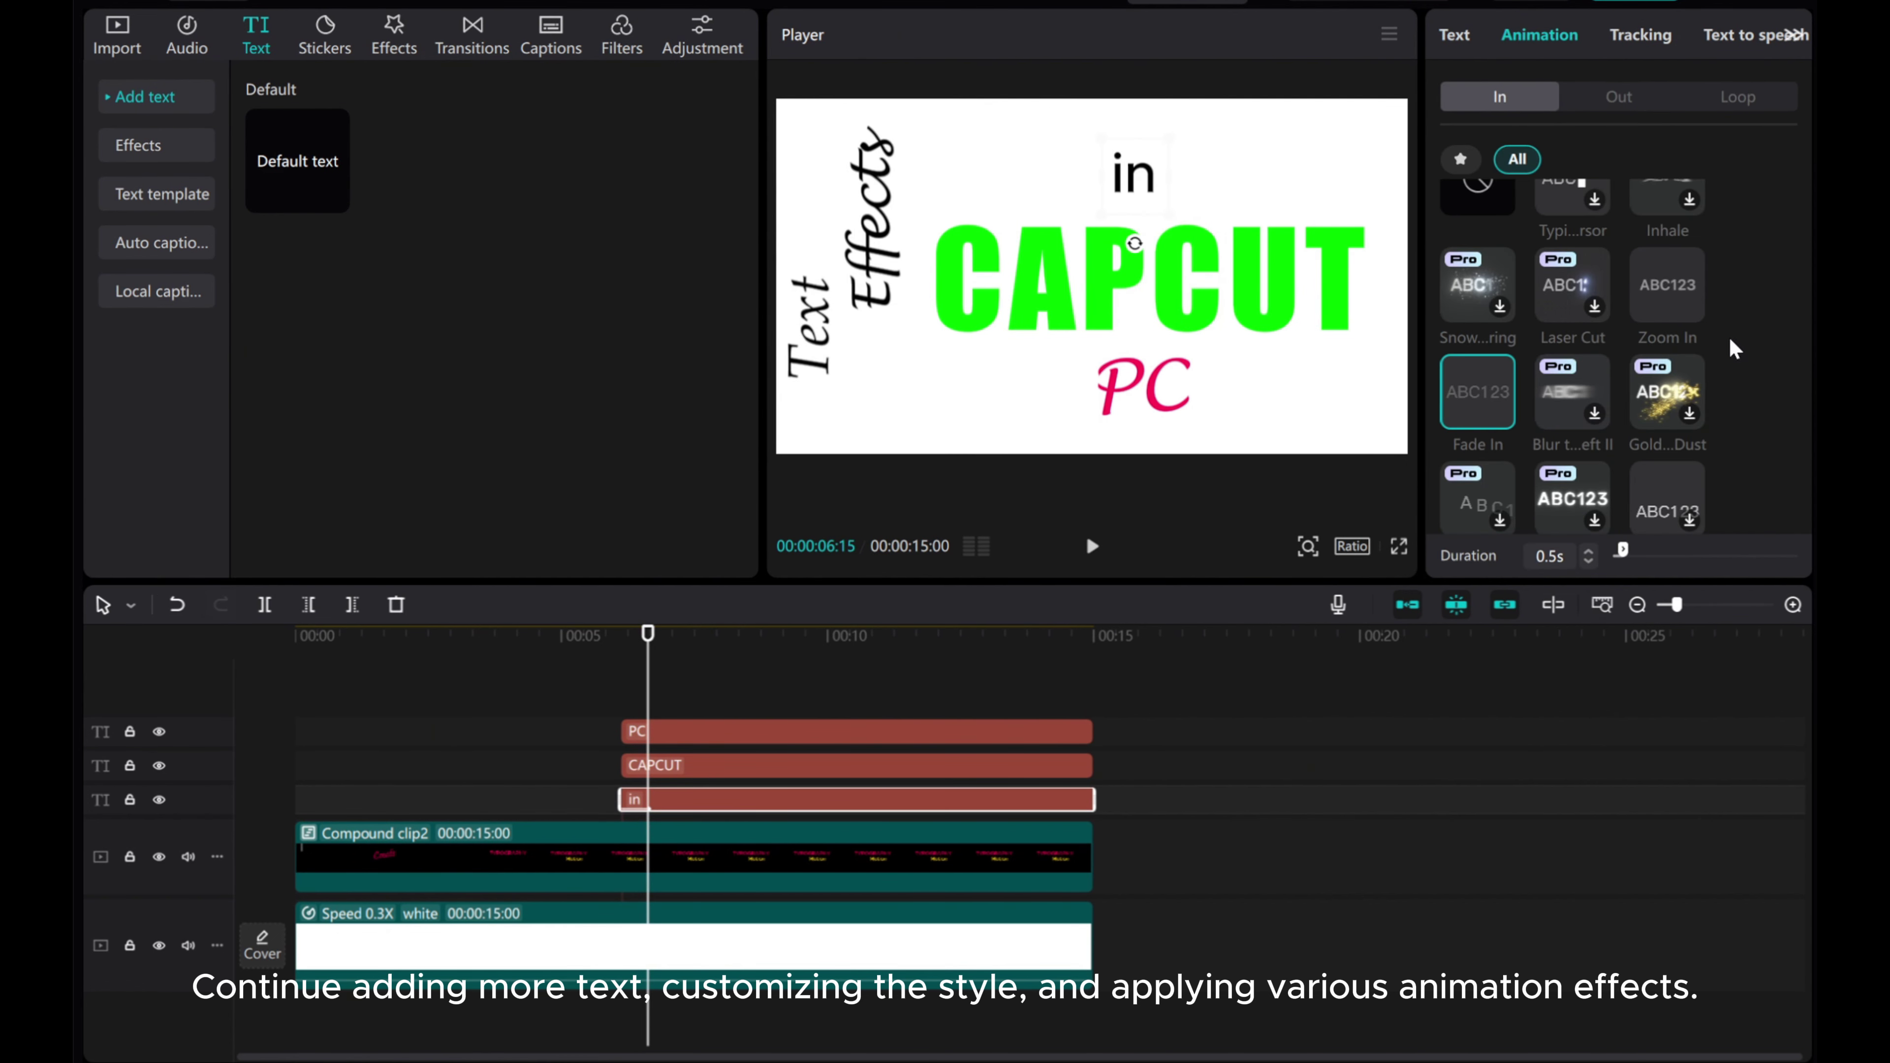
click(1656, 267)
- Try the Open entrance animation on the "CAPCUT" text
click(720, 771)
click(1540, 38)
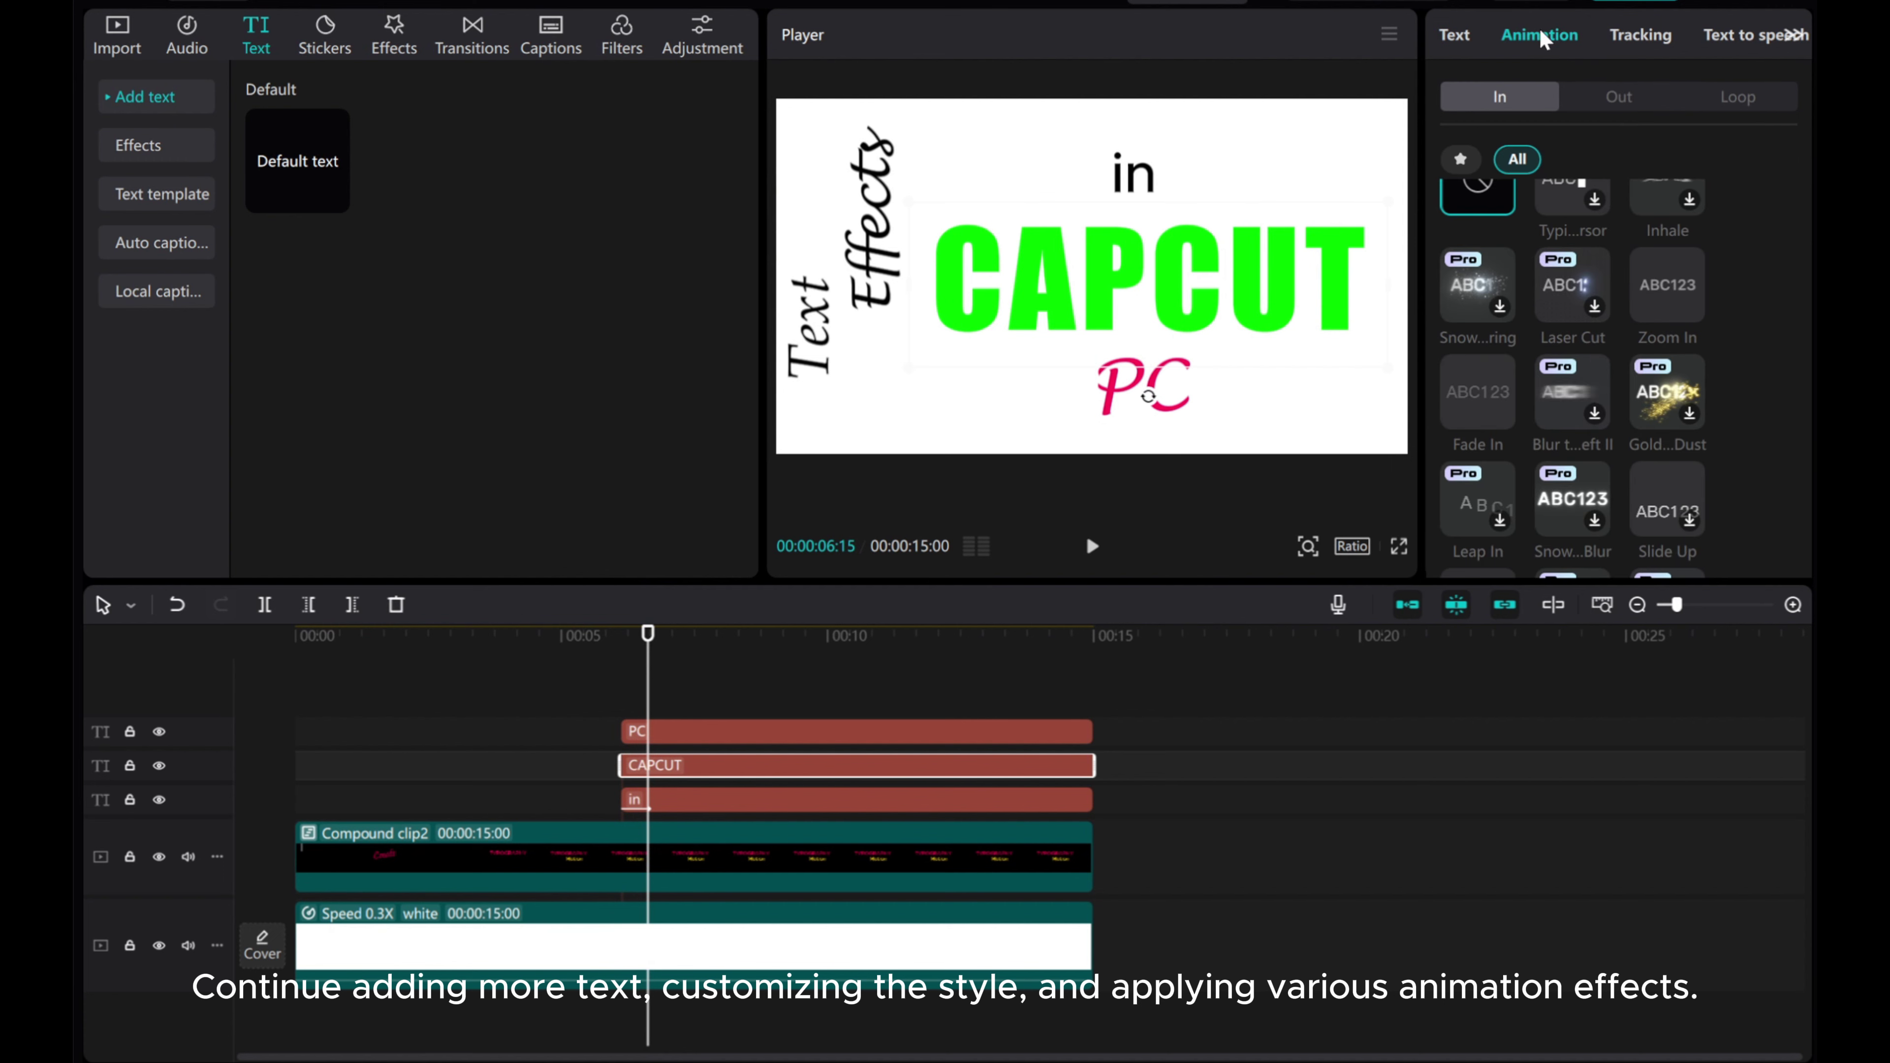
scroll(1585, 379, down, 5)
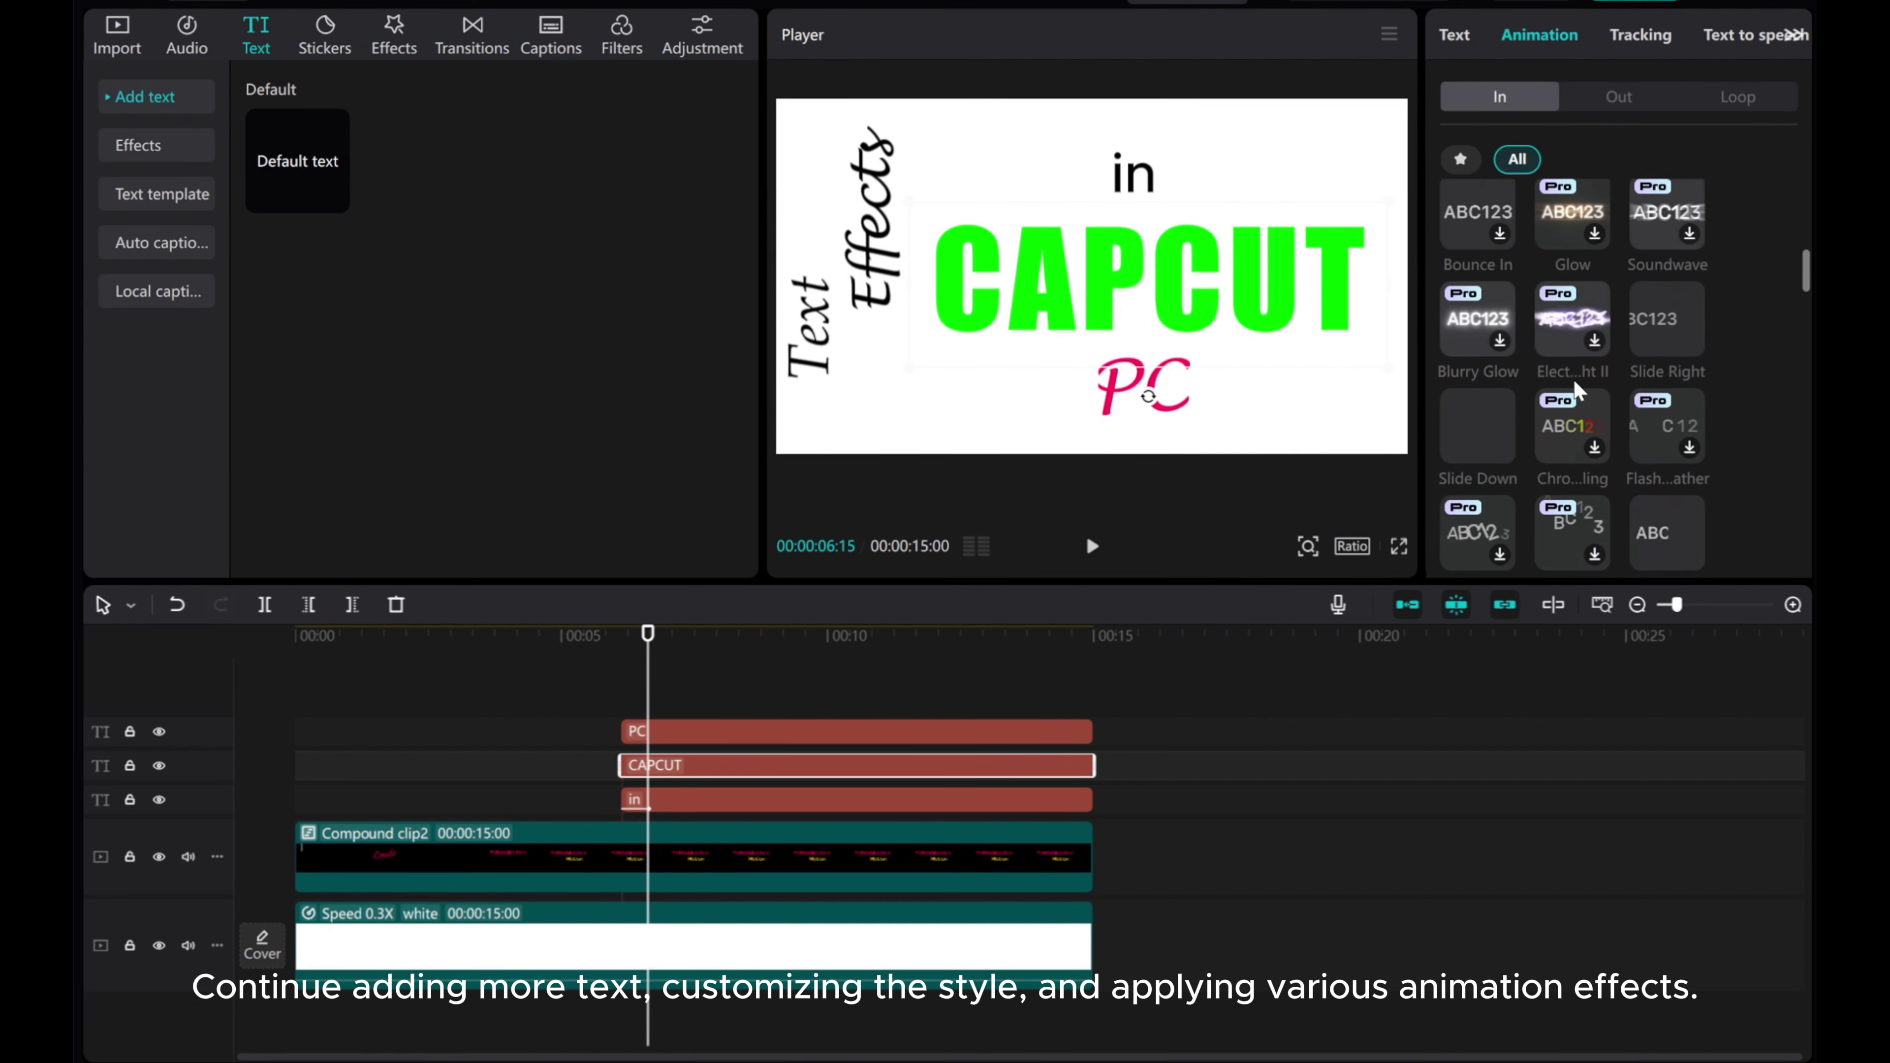
click(1477, 421)
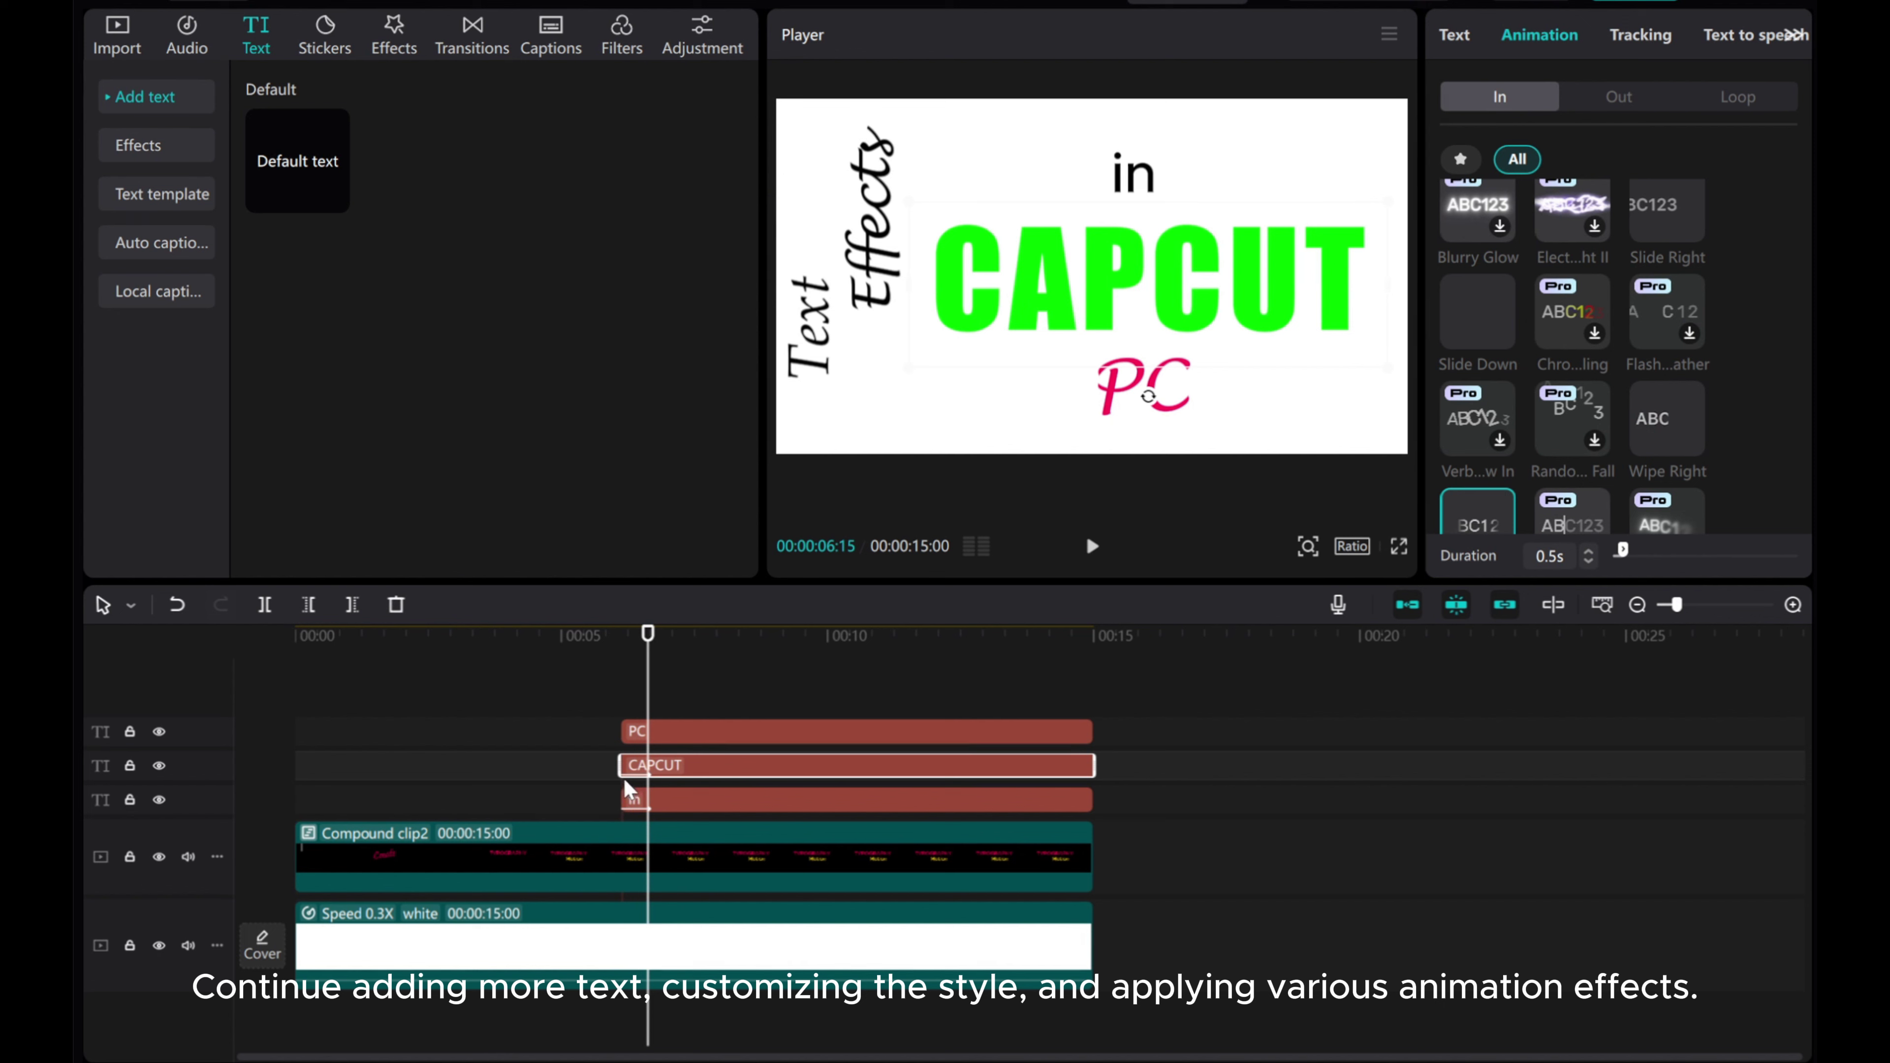
- Trim the "CAPCUT" clip's start to 00:00:06:15 and apply the Float Down entrance animation to it
drag(627, 791, 685, 773)
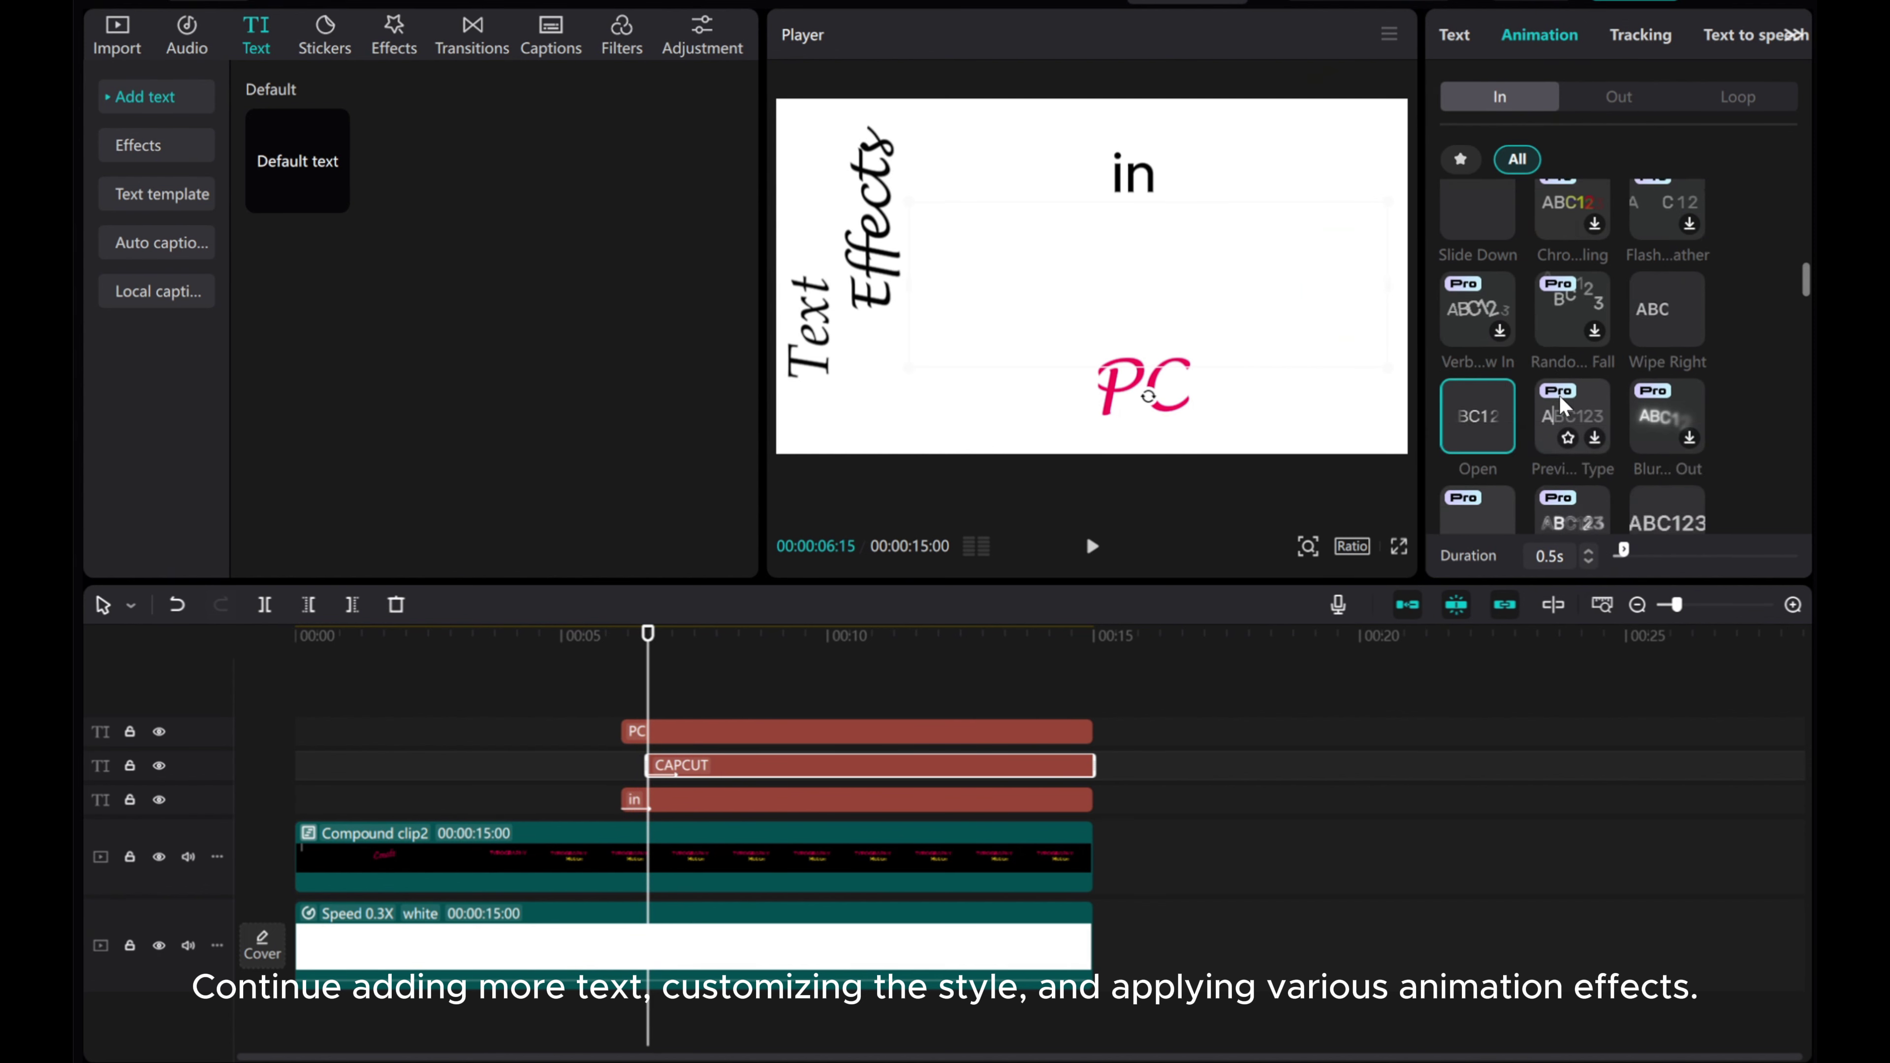
scroll(1560, 394, down, 5)
scroll(1559, 395, down, 5)
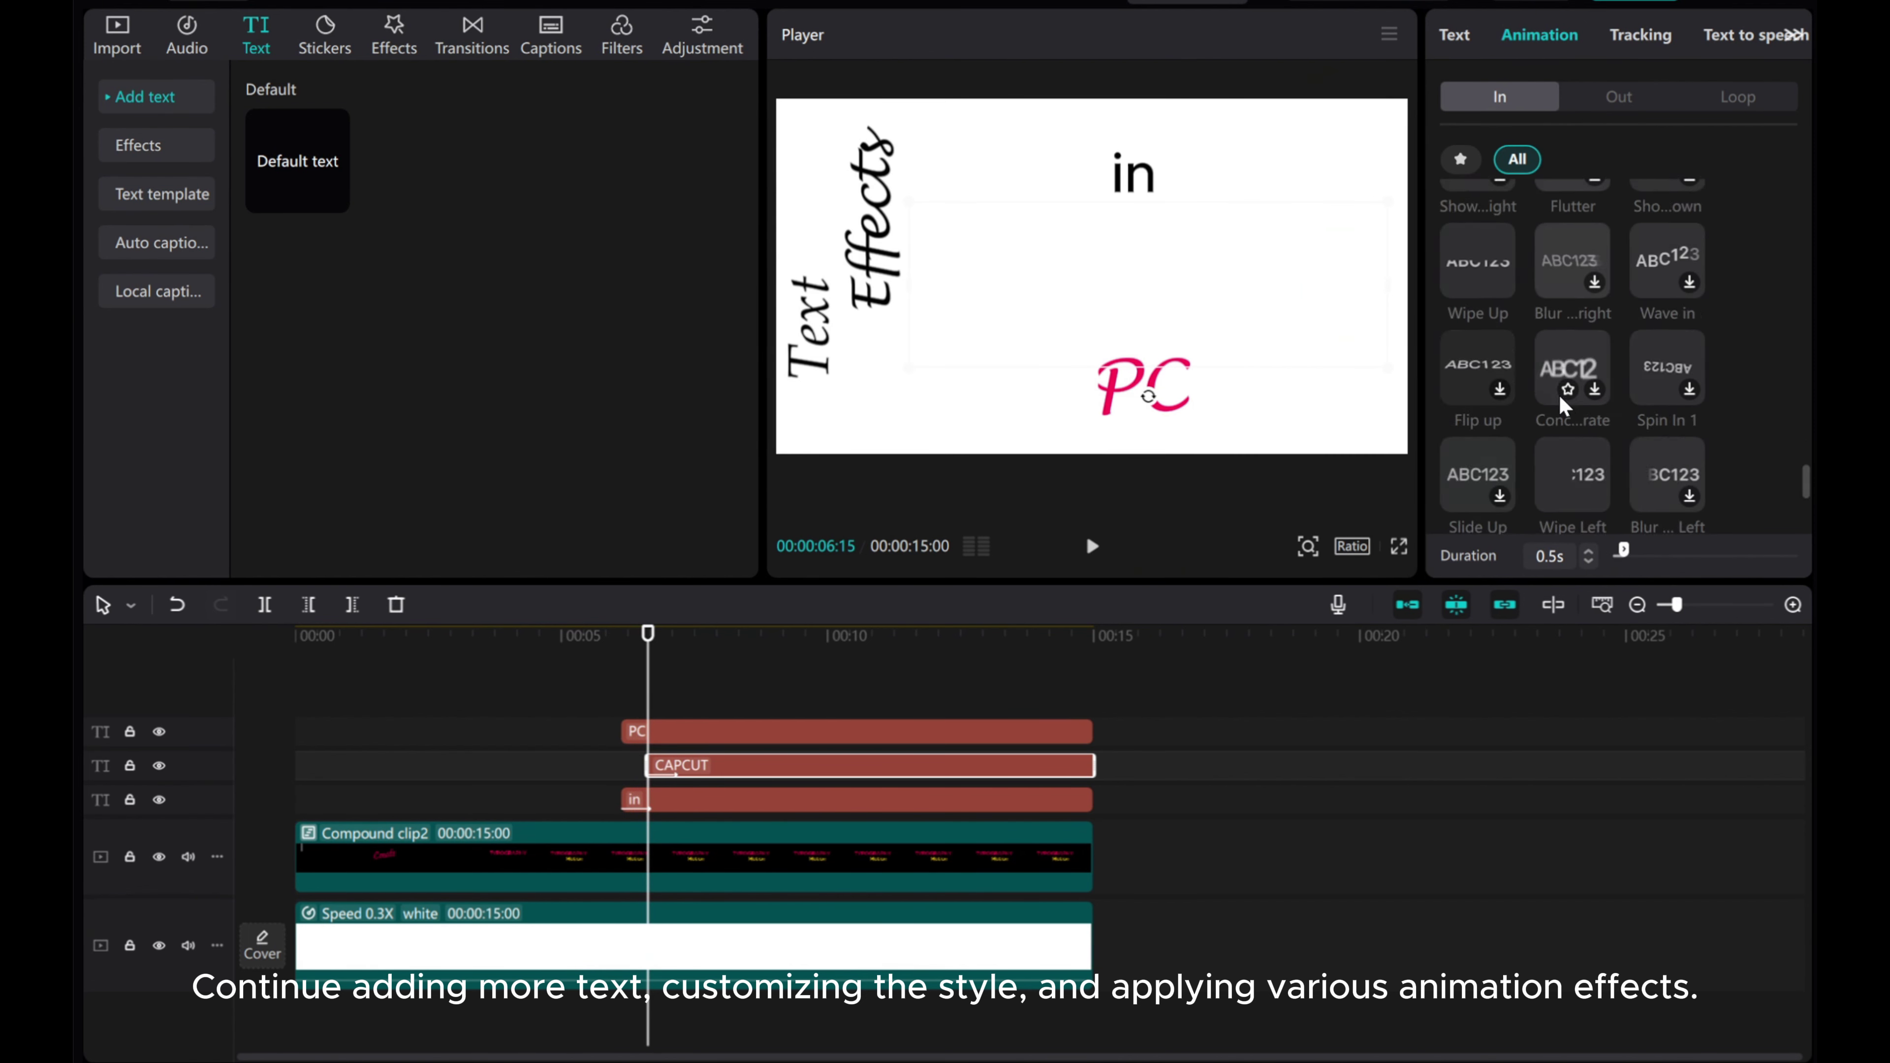
scroll(1728, 458, up, 3)
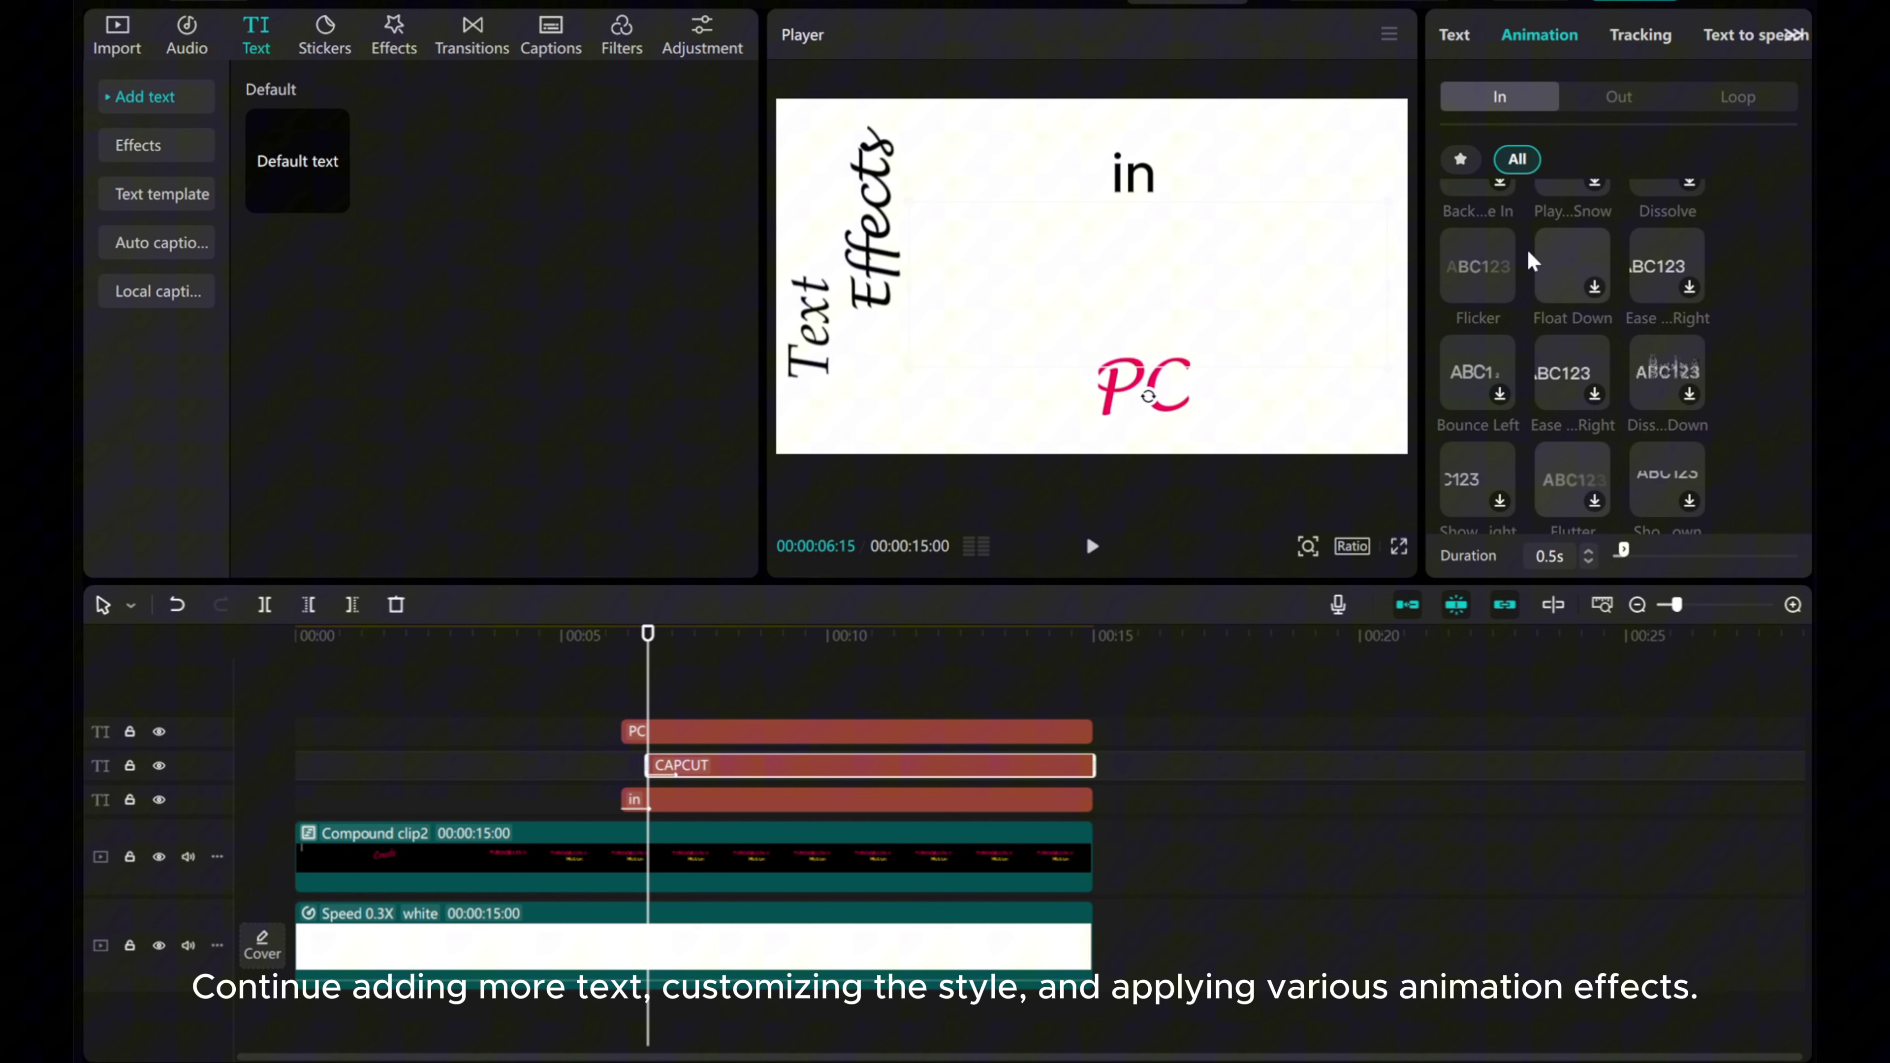
click(1571, 270)
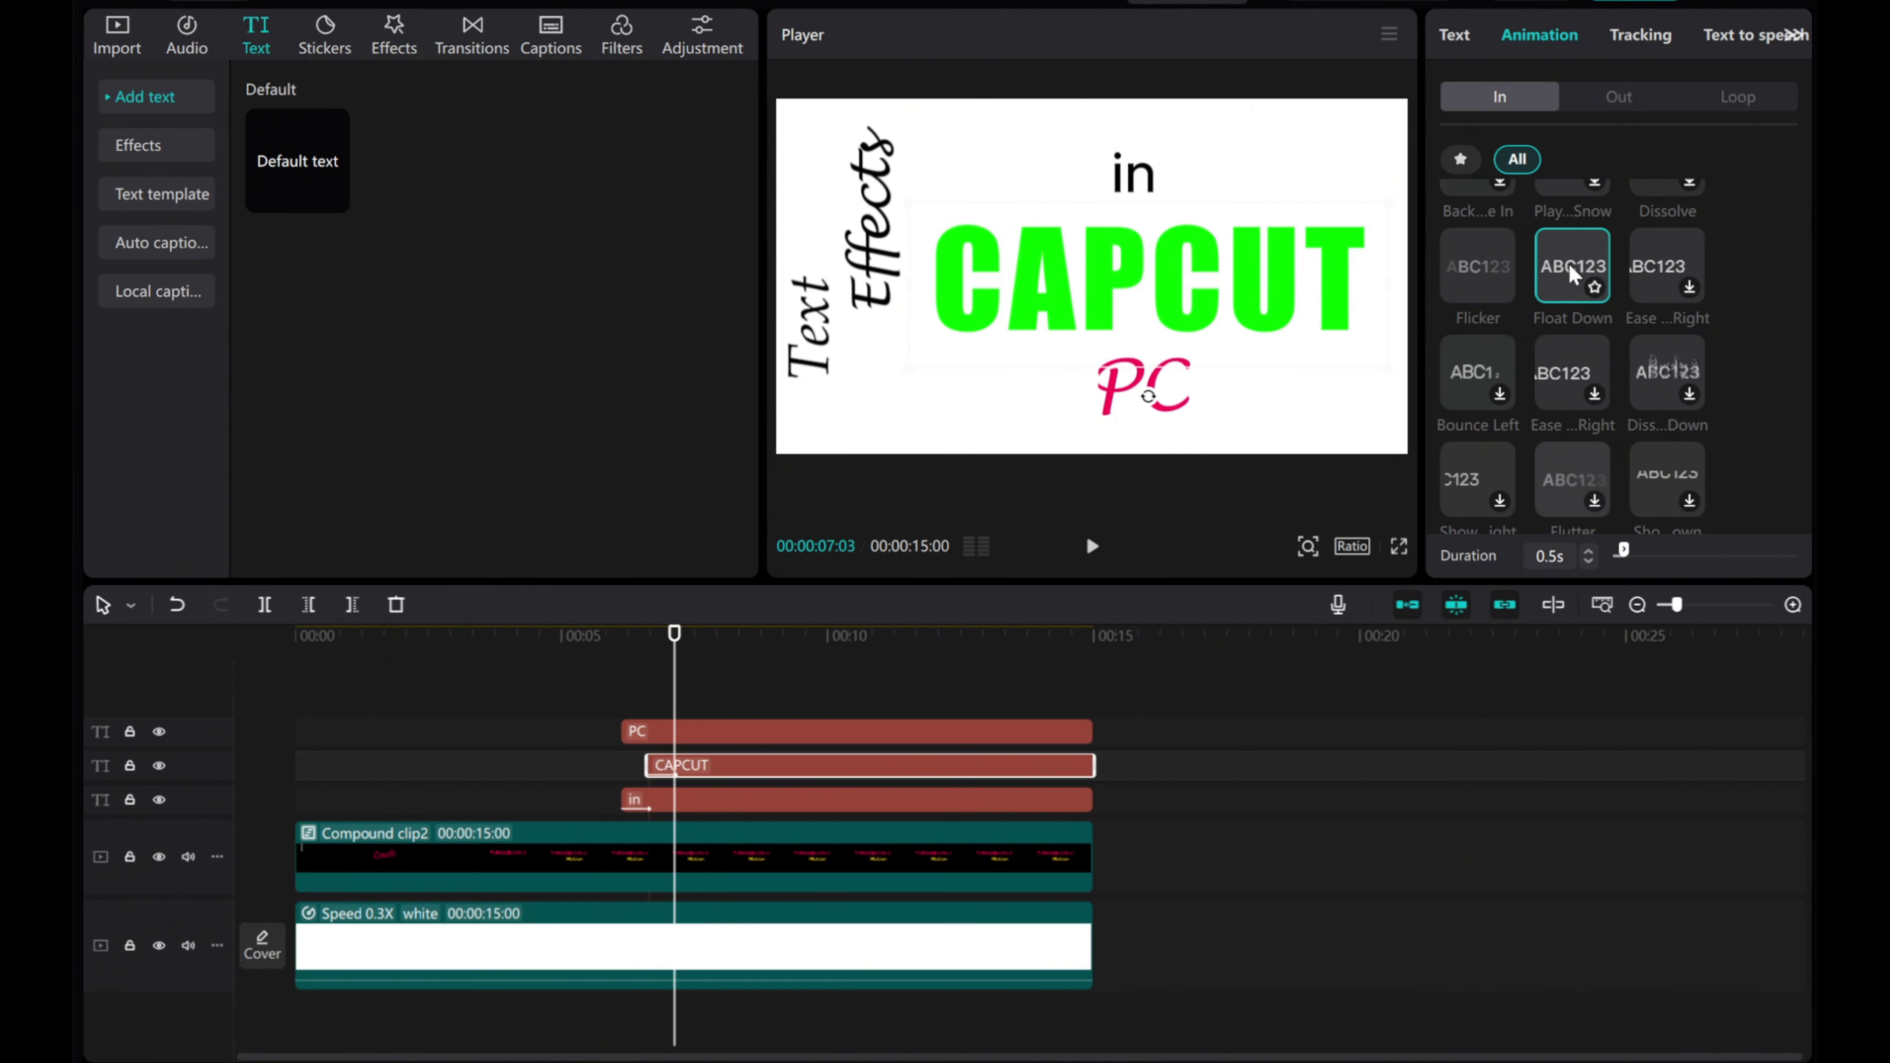
scroll(1568, 263, up, 1)
scroll(1568, 263, up, 1)
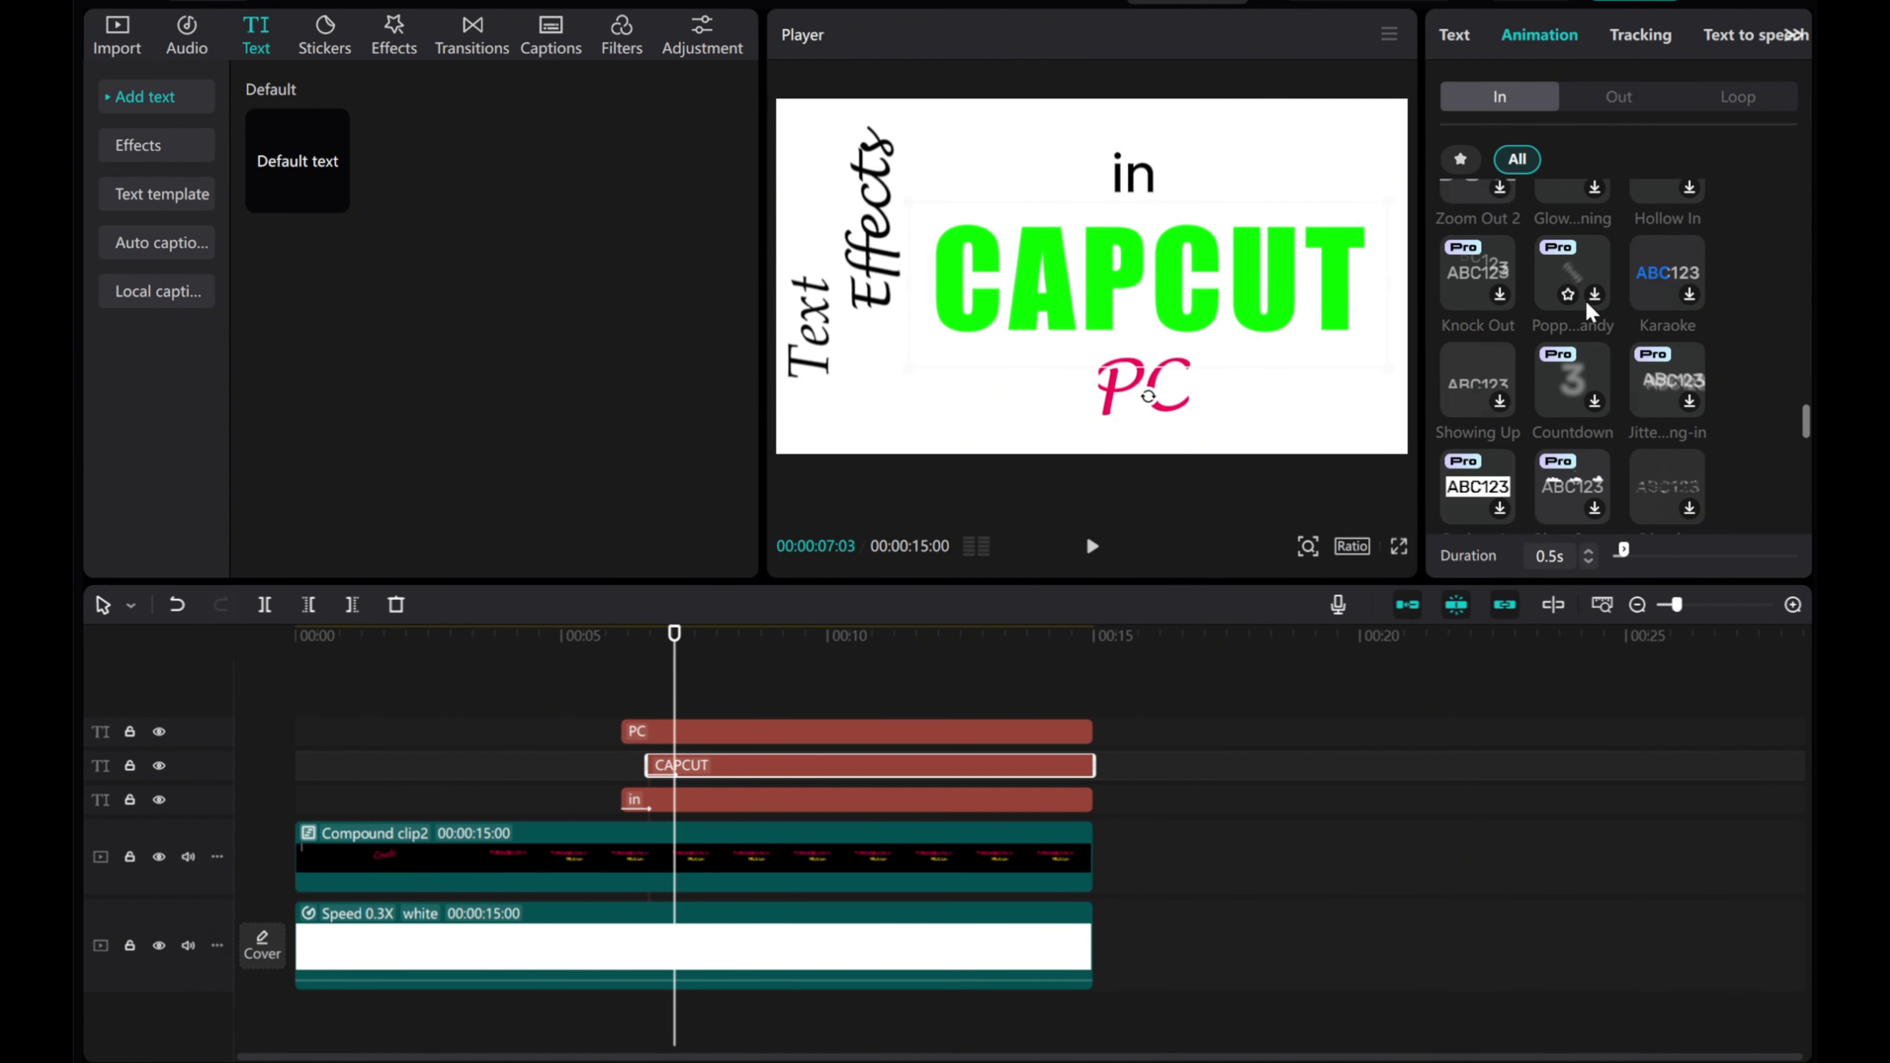
- Trim the "PC" clip's start to 00:00:07:03 and give it the Float Down entrance animation
drag(630, 730, 675, 728)
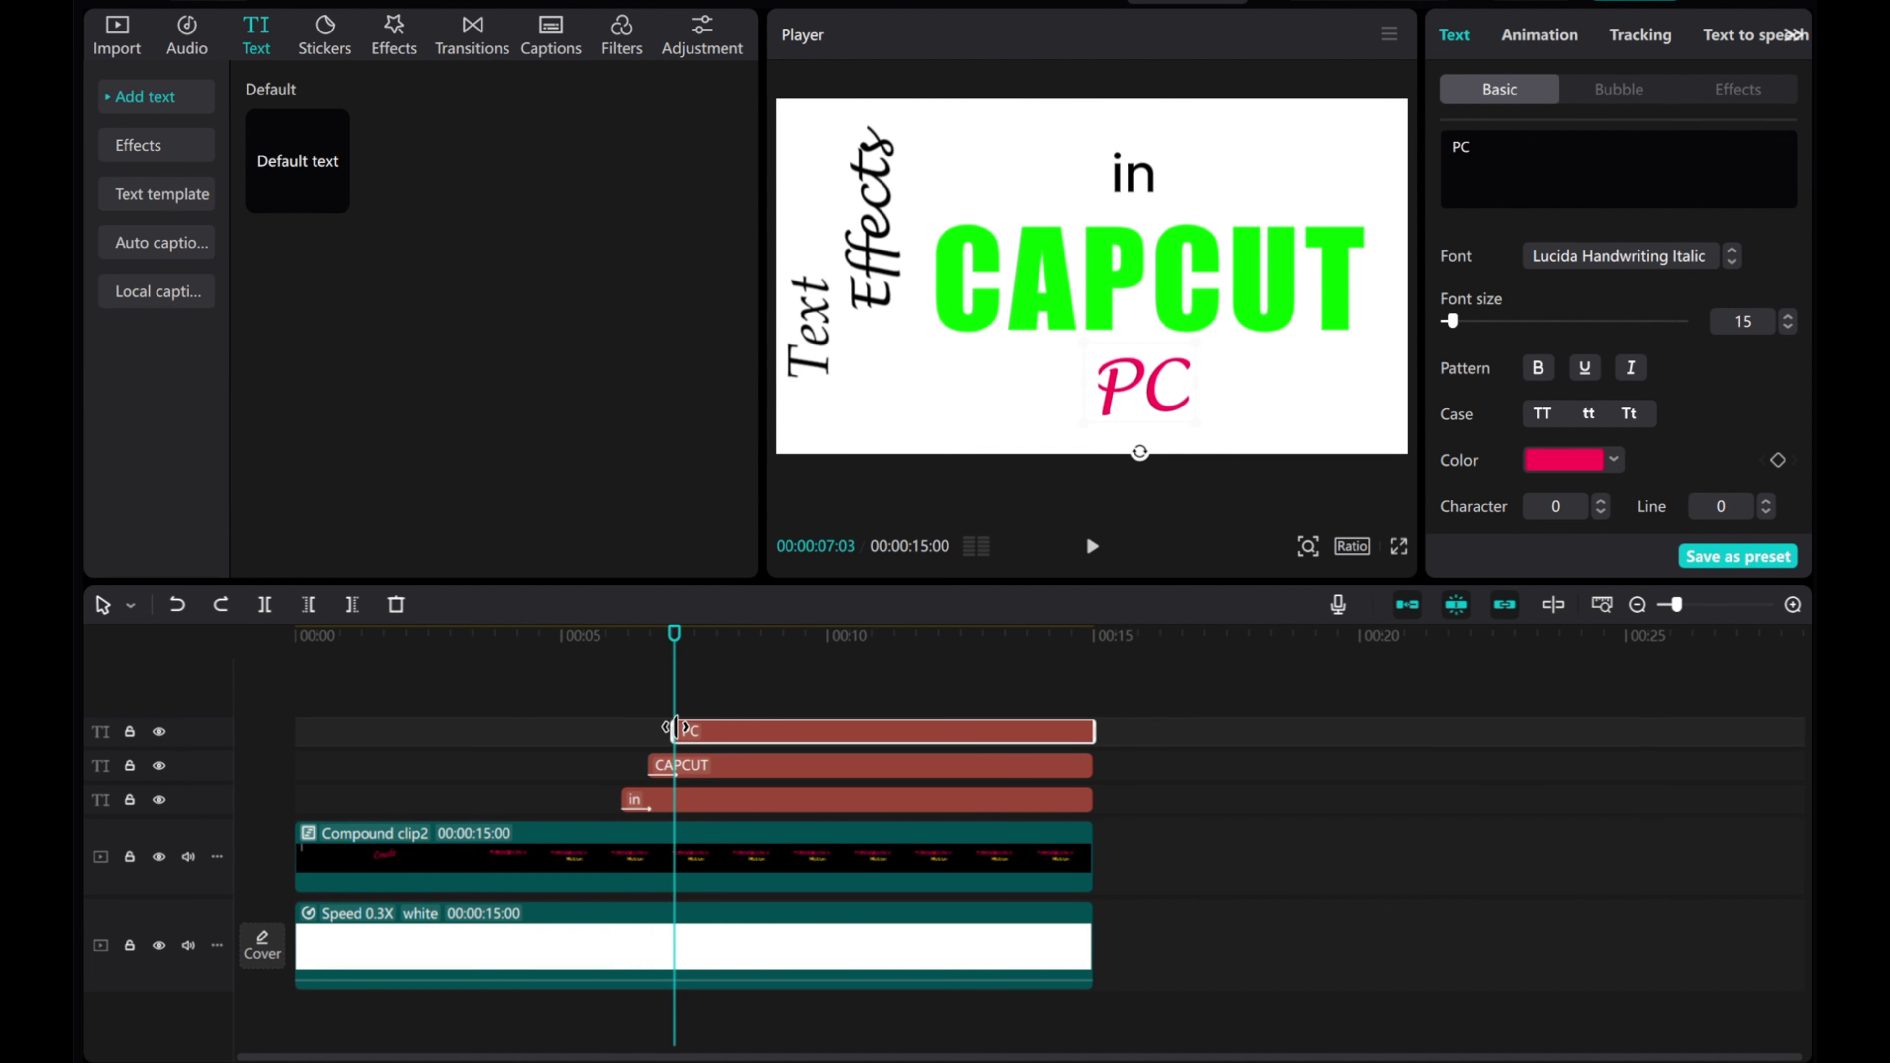
click(1520, 47)
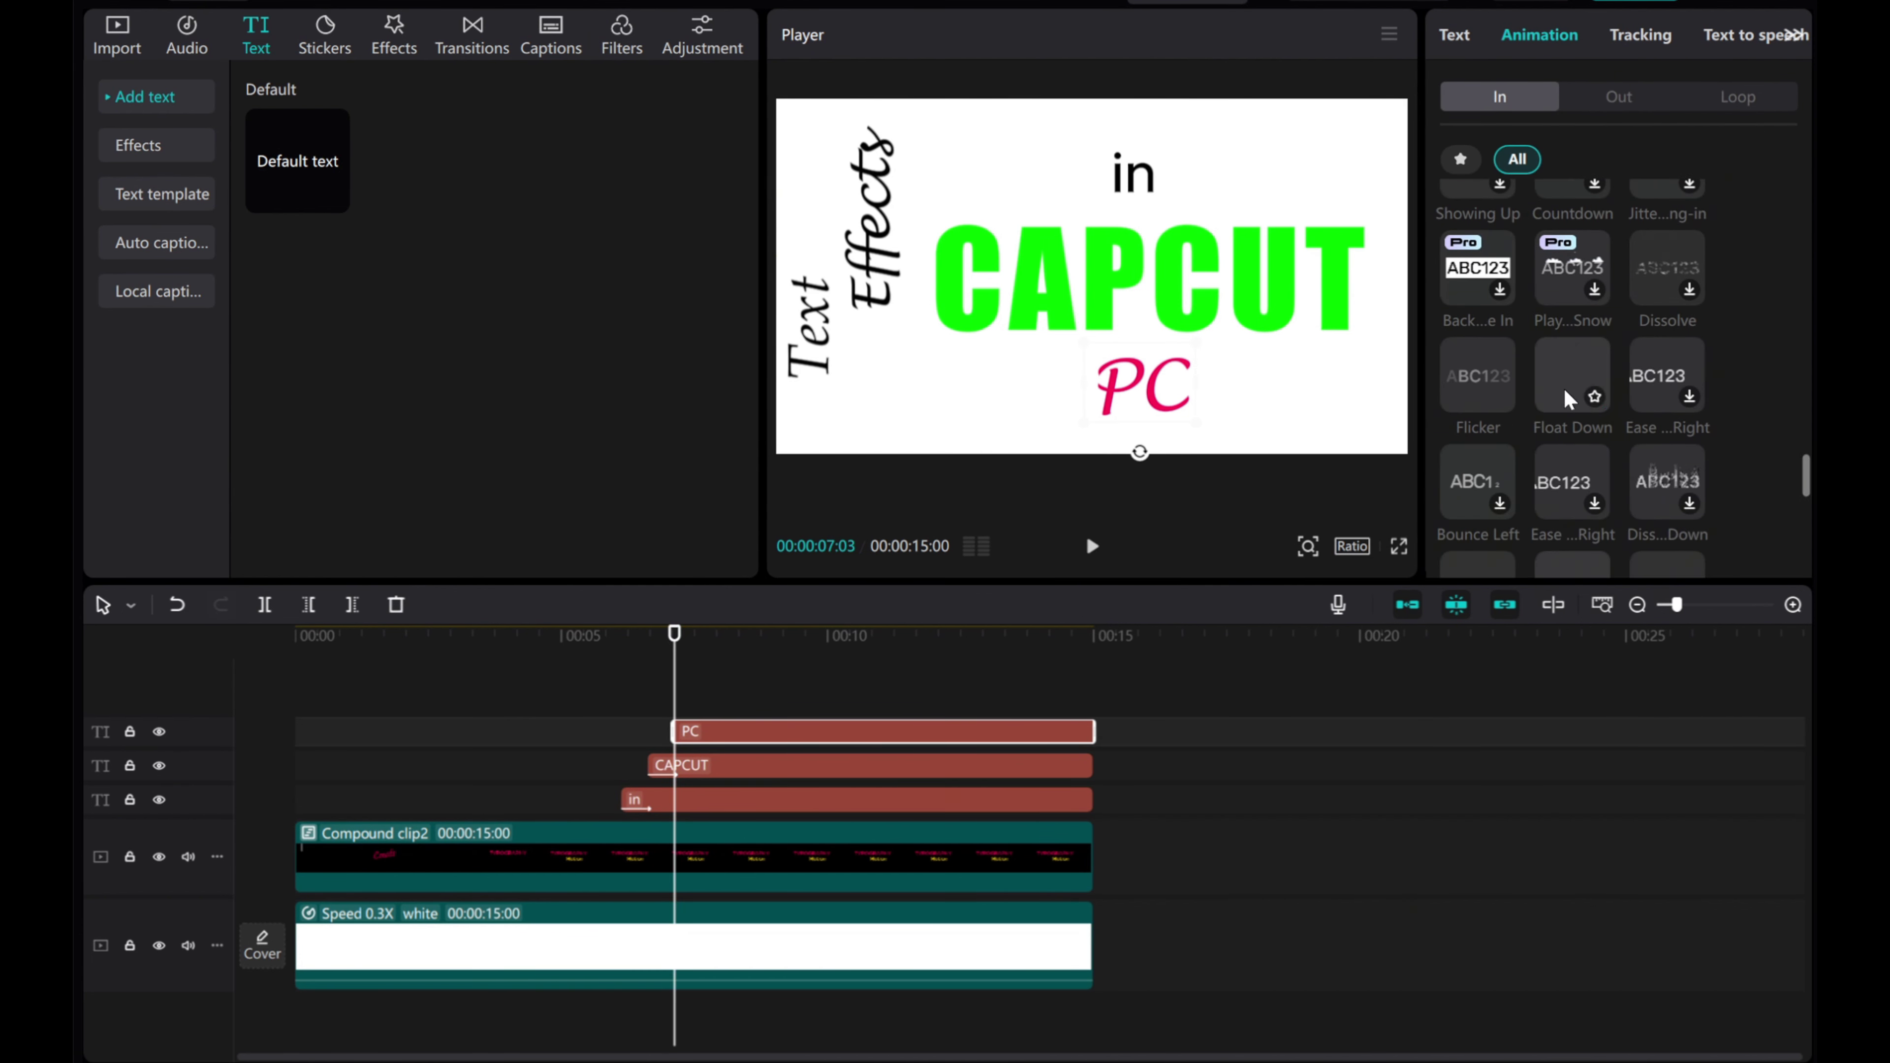
click(1564, 388)
scroll(1647, 386, down, 1)
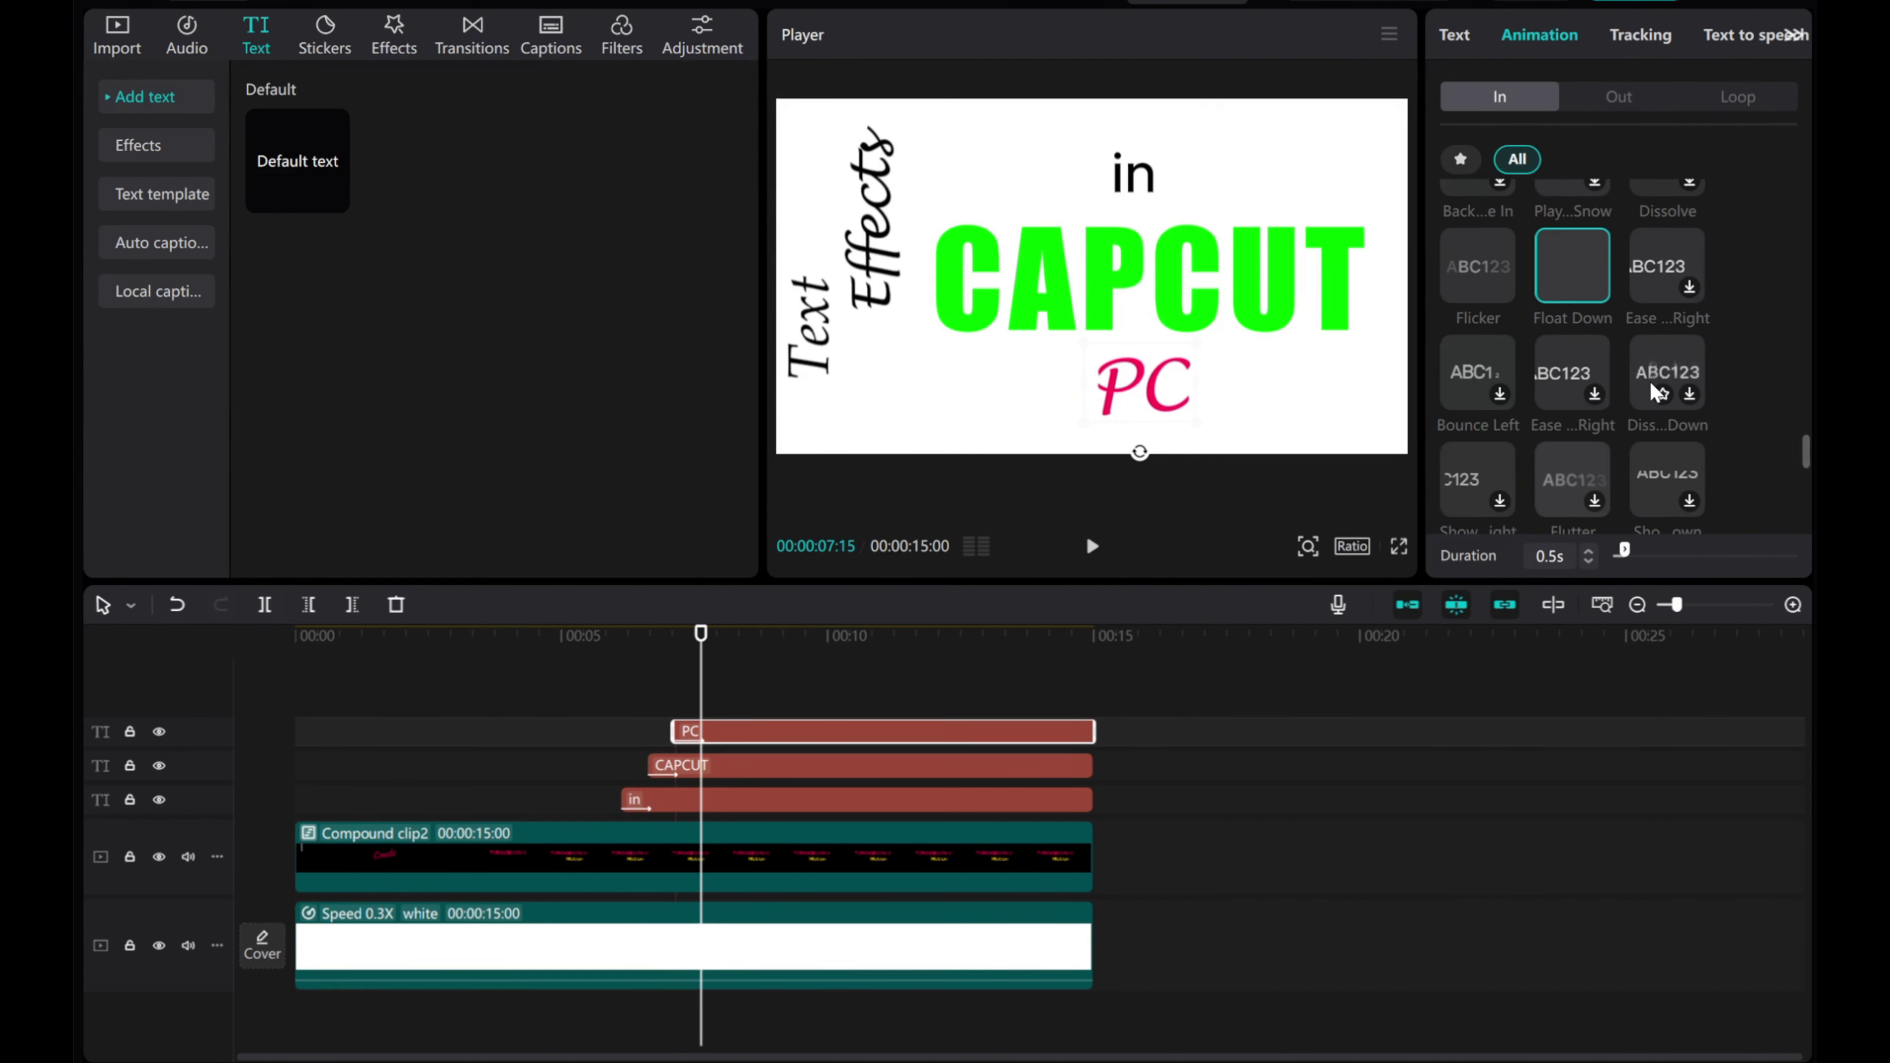
- Switch the "PC" text's entrance animation to Flutter after trying the dissolve-down preset
click(1650, 379)
scroll(1503, 387, down, 1)
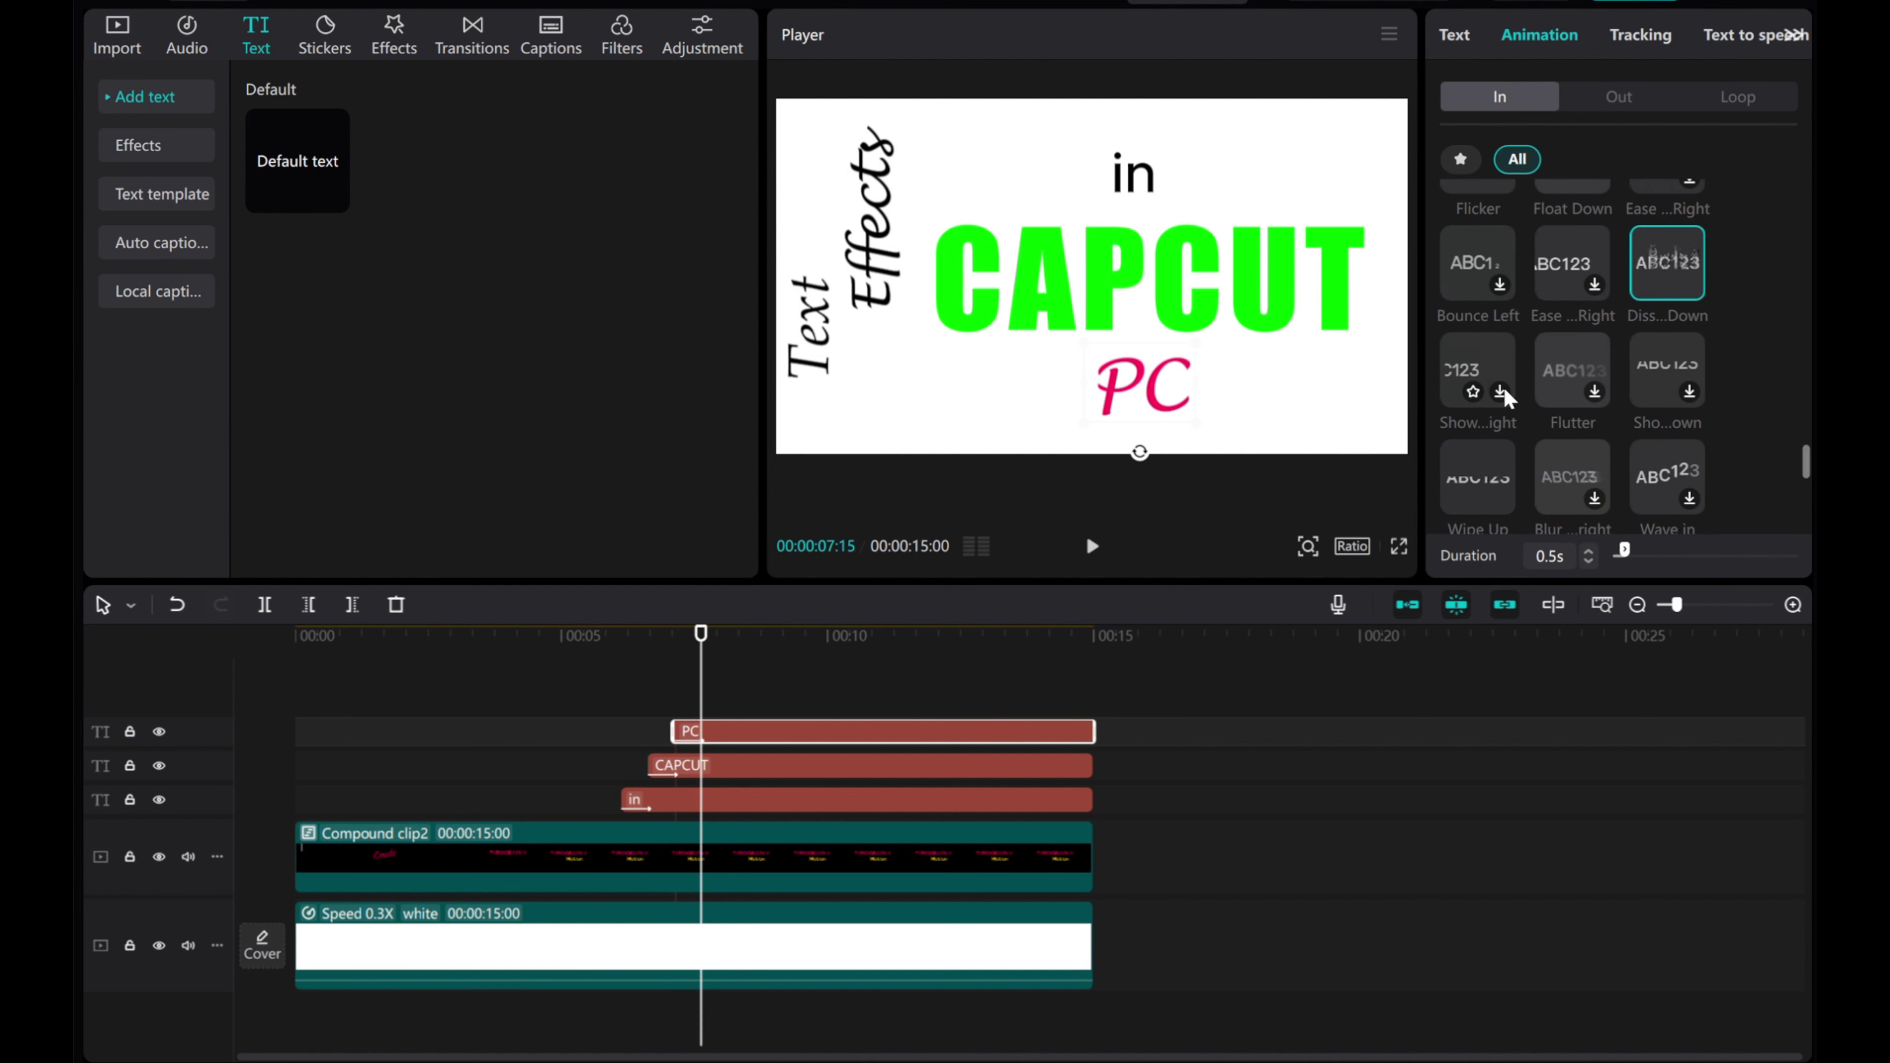
click(1562, 366)
scroll(1570, 376, down, 2)
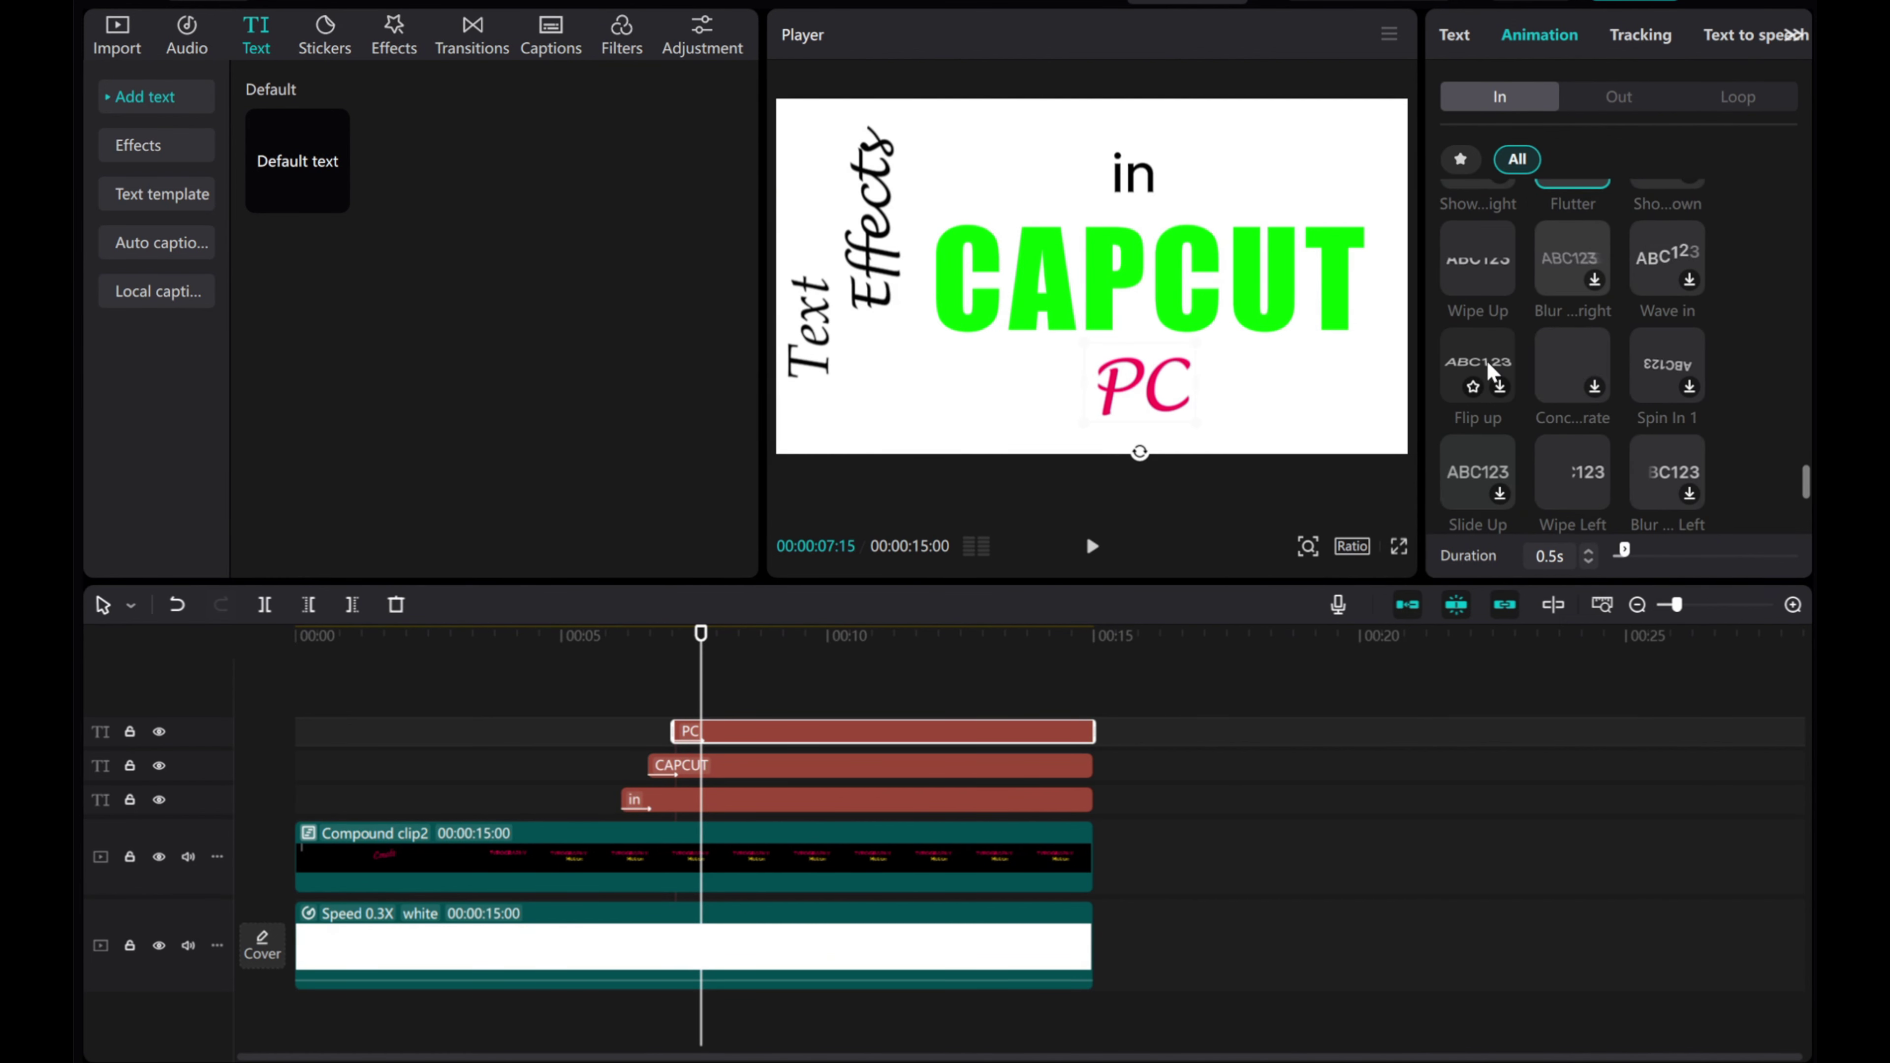
scroll(1518, 372, down, 3)
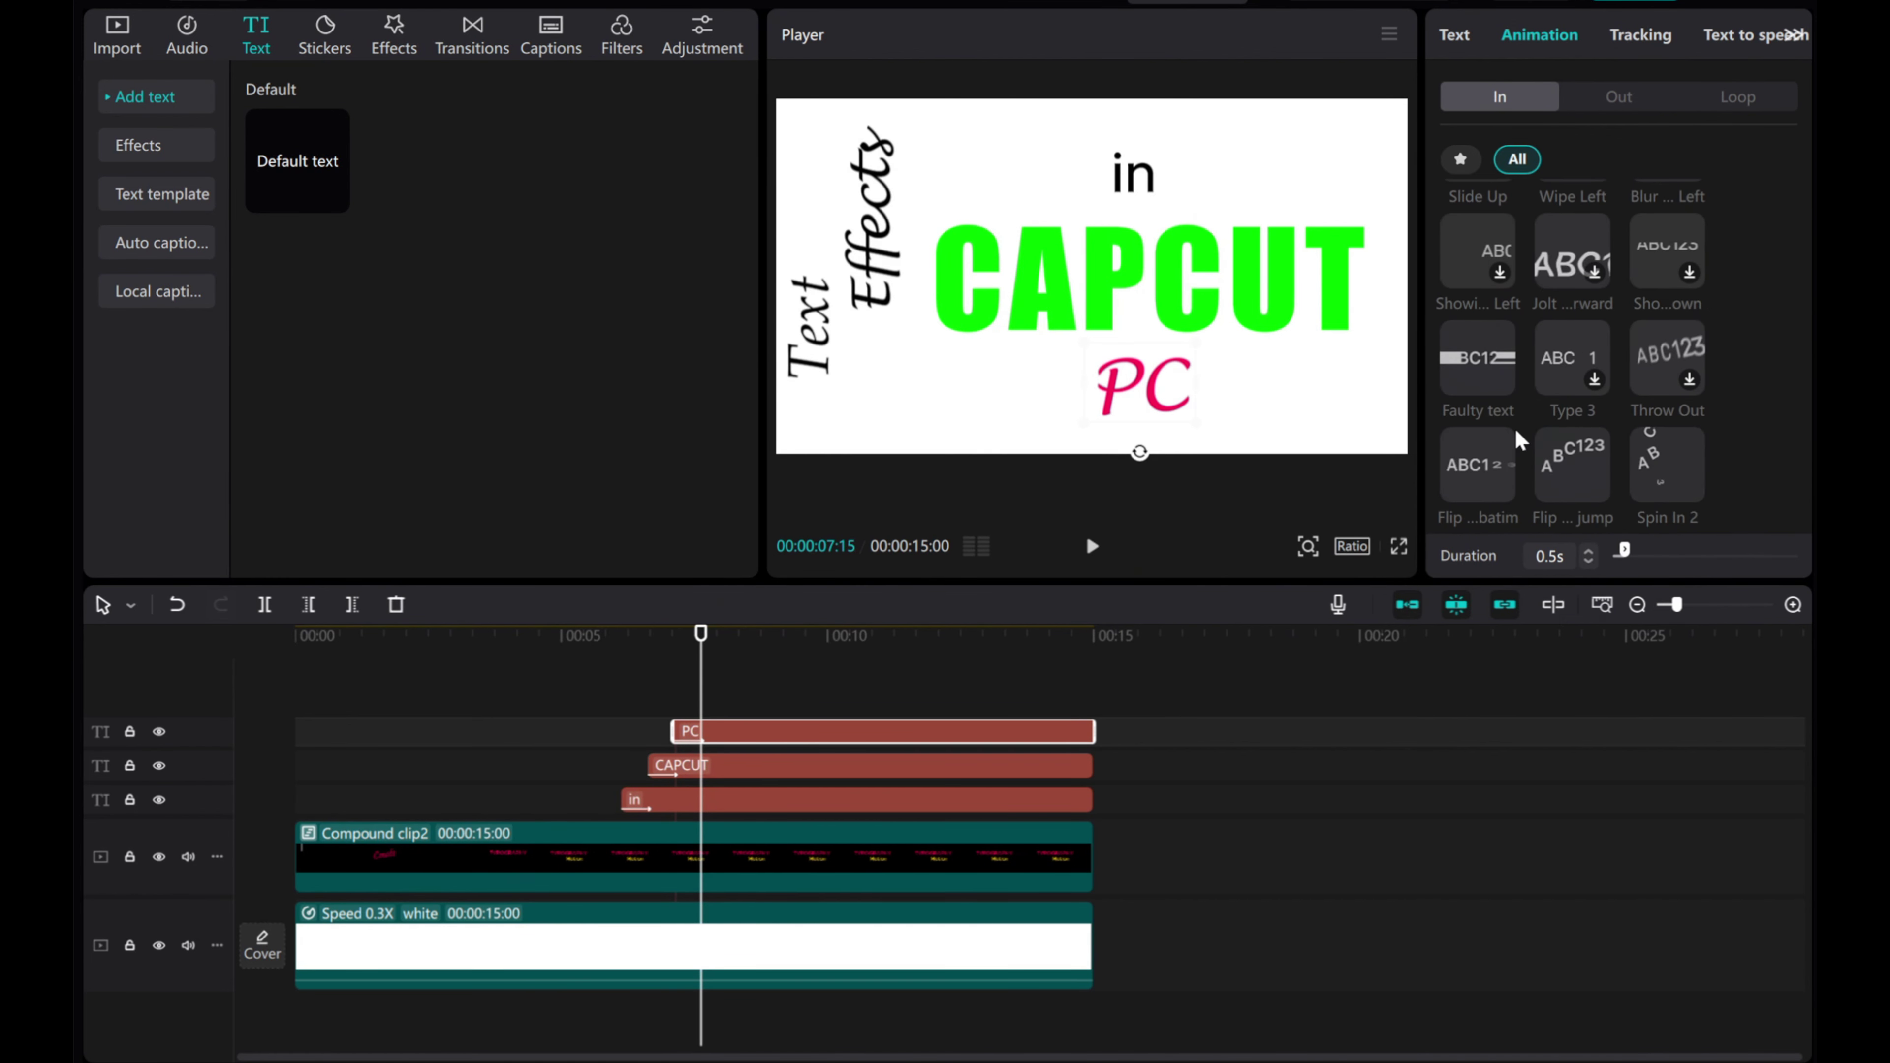
scroll(1517, 435, down, 1)
- Play the whole text animation from the beginning of the timeline to review it
drag(693, 658, 297, 658)
click(1092, 546)
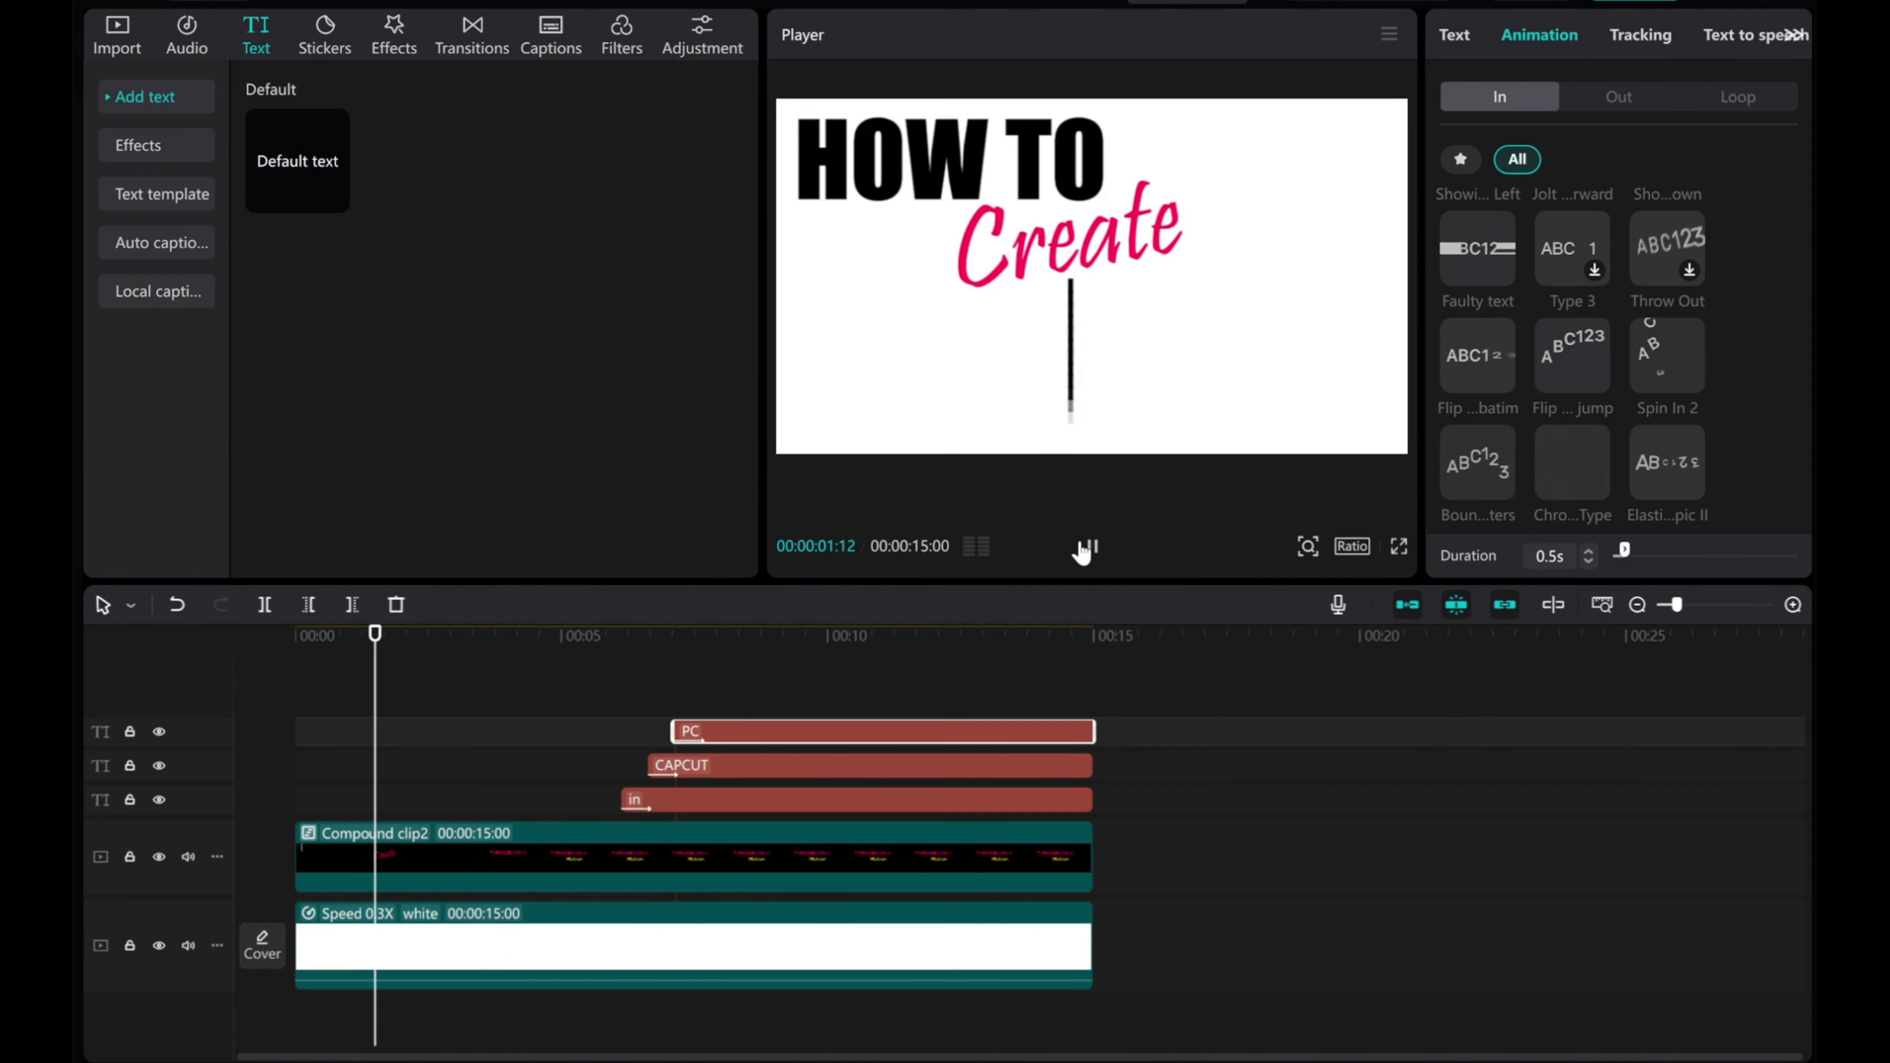